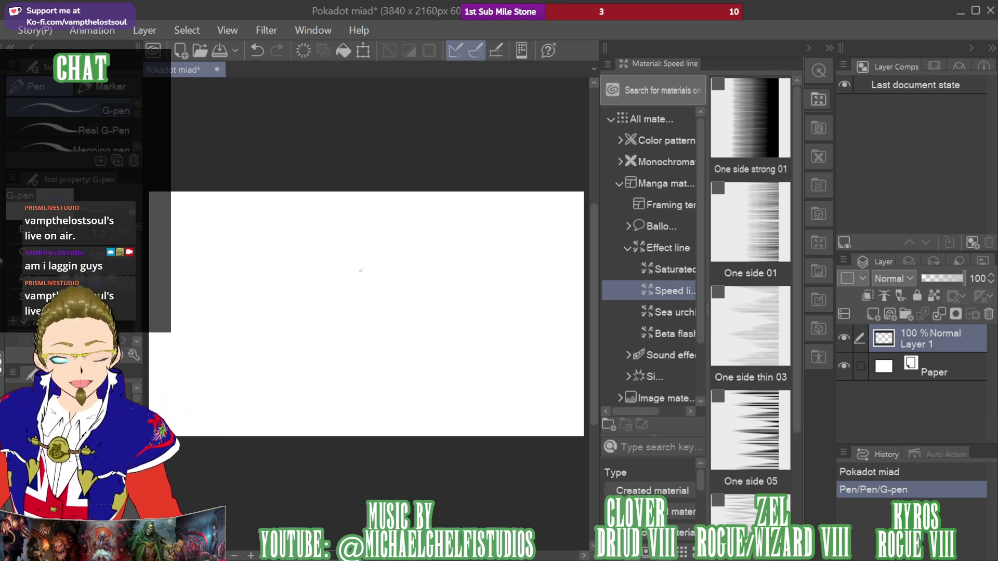
Erase the stray pen mark near the middle of the canvas and switch back to the G-pen
key(e)
drag(365, 273, 380, 255)
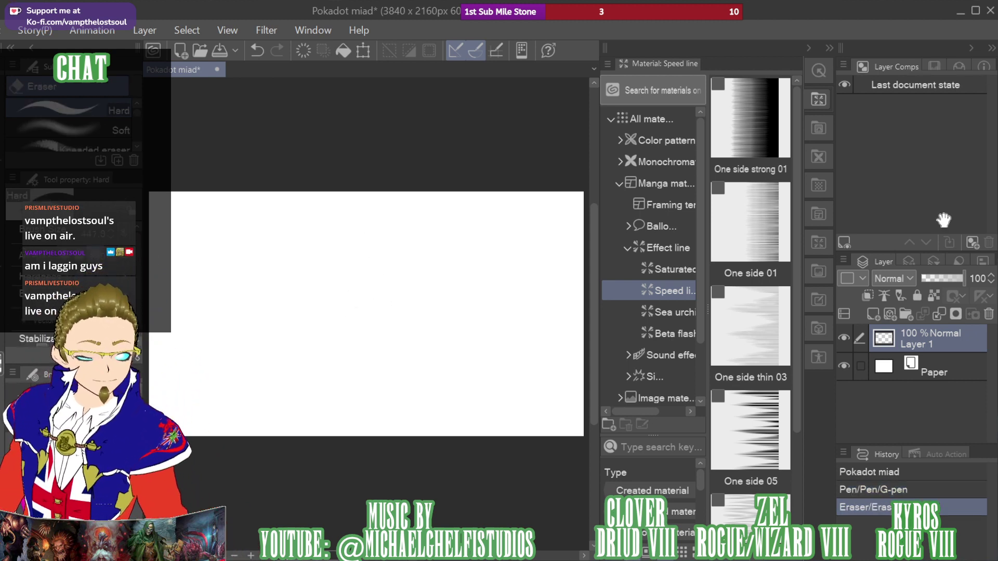
key(ctrl+plus)
key(p)
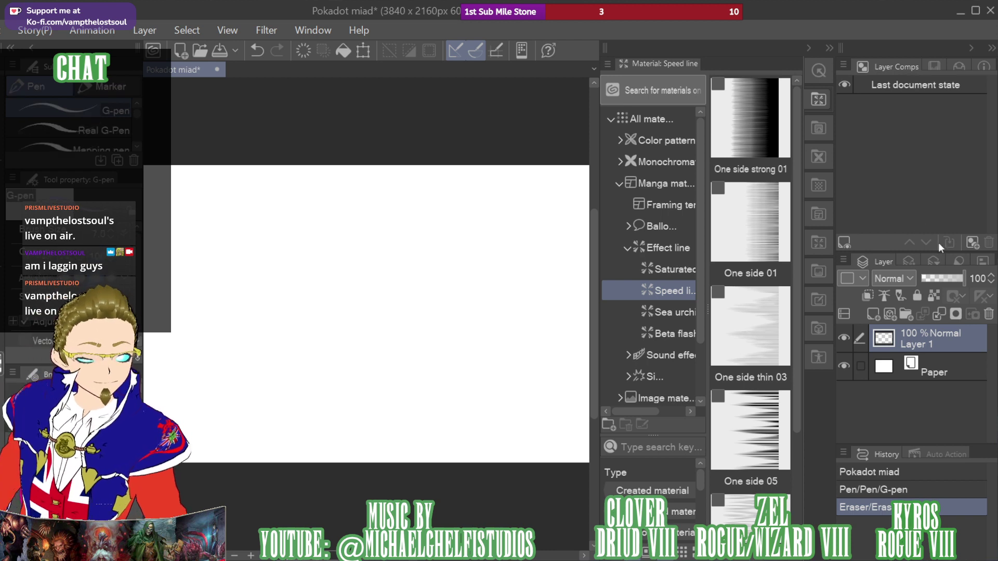
key(ctrl+plus)
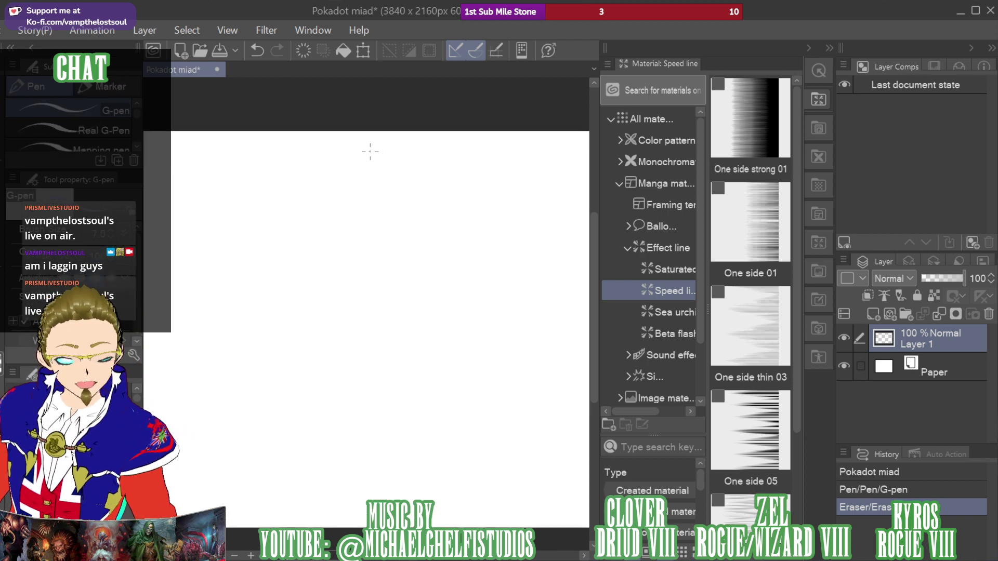
mouse_move(357, 168)
mouse_down()
mouse_move(332, 179)
mouse_move(339, 186)
mouse_move(309, 242)
mouse_up()
drag(339, 179, 311, 255)
mouse_move(323, 195)
mouse_down()
mouse_move(332, 274)
mouse_move(345, 285)
mouse_up()
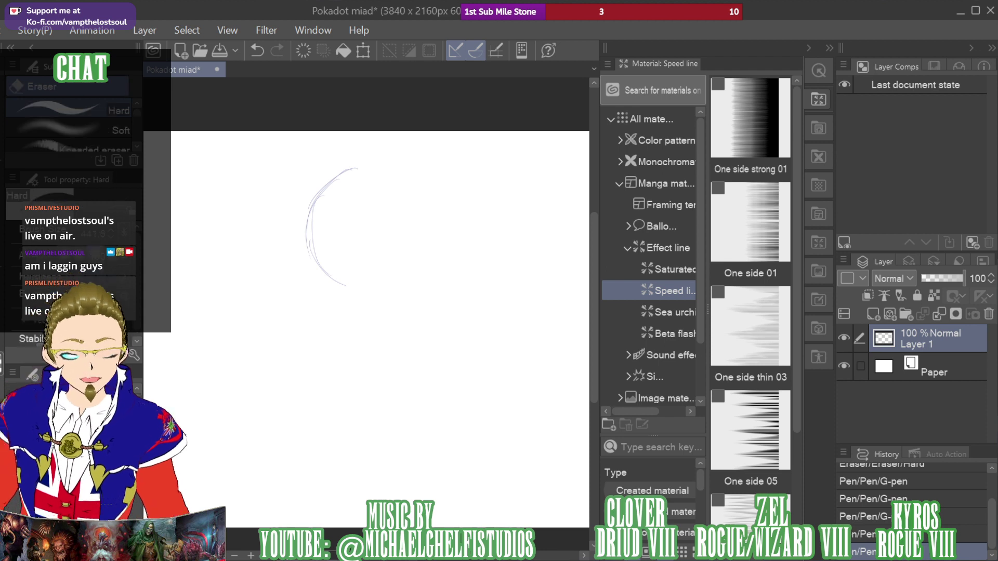
key(e)
mouse_move(336, 192)
mouse_down()
mouse_move(315, 223)
mouse_move(334, 195)
mouse_move(341, 223)
mouse_up()
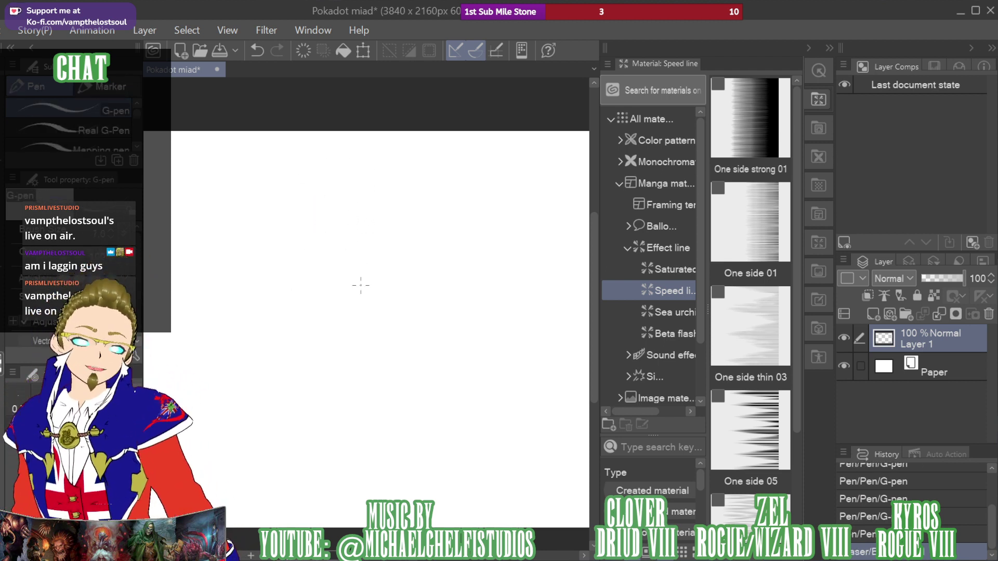
Sketch a loose circle for the character's head in the upper middle of the canvas, building it from overlapping G-pen strokes
mouse_move(367, 190)
mouse_down()
mouse_move(341, 231)
mouse_move(338, 207)
mouse_move(343, 243)
mouse_move(326, 258)
mouse_move(353, 291)
mouse_up()
drag(326, 258, 354, 290)
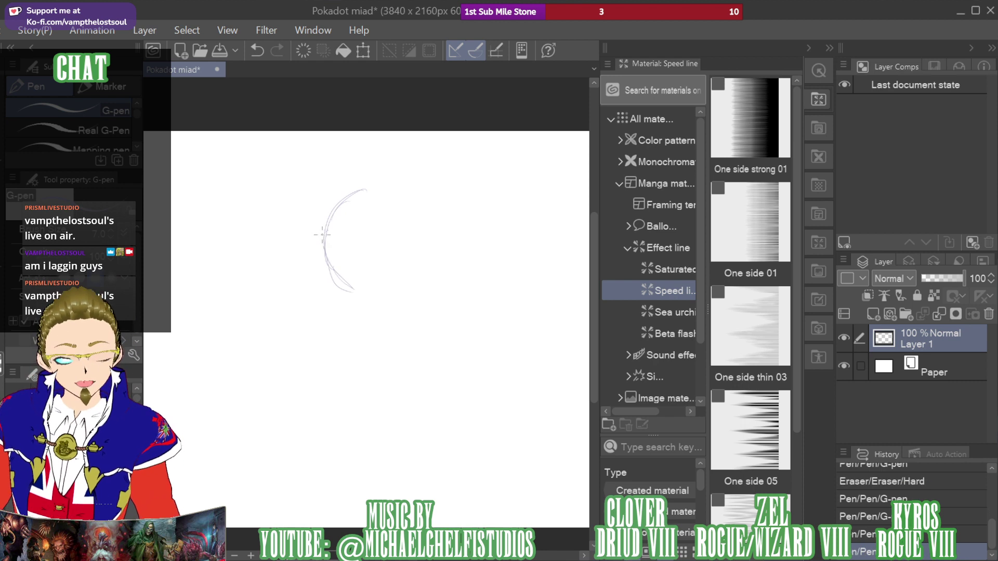
mouse_move(356, 192)
mouse_down()
mouse_move(401, 193)
mouse_move(427, 248)
mouse_move(367, 291)
mouse_move(426, 266)
mouse_up()
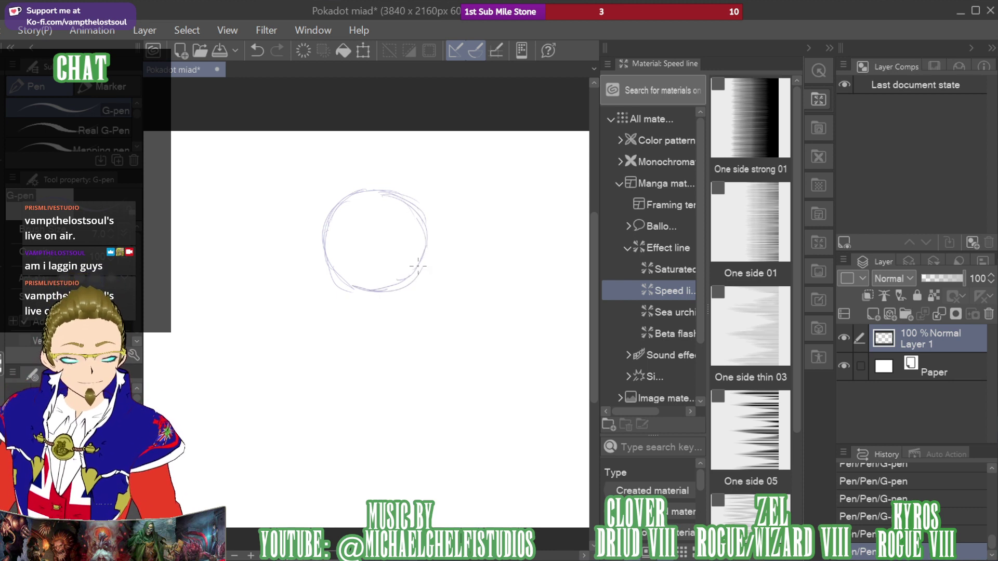
mouse_move(424, 231)
mouse_down()
mouse_move(395, 193)
mouse_move(319, 256)
mouse_up()
mouse_move(366, 290)
mouse_down()
mouse_move(324, 264)
mouse_move(329, 233)
mouse_up()
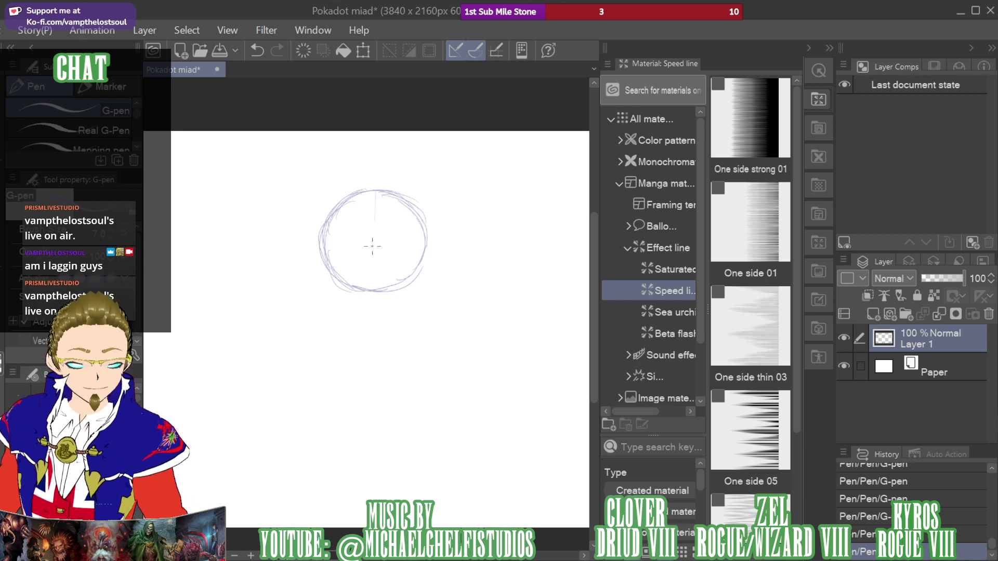
drag(375, 193, 370, 277)
drag(374, 212, 366, 320)
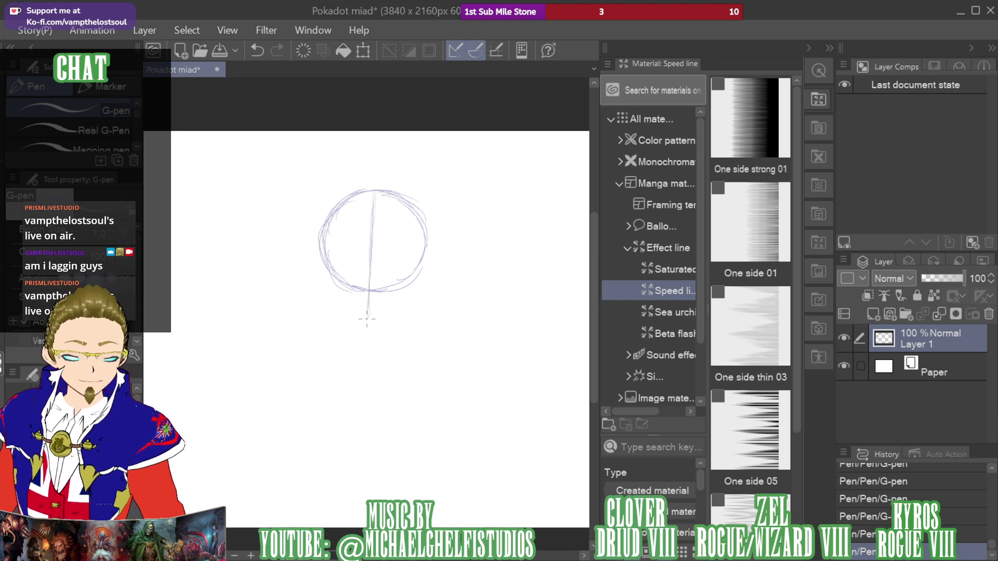
mouse_move(905, 127)
mouse_down()
mouse_move(912, 150)
mouse_move(889, 141)
mouse_up()
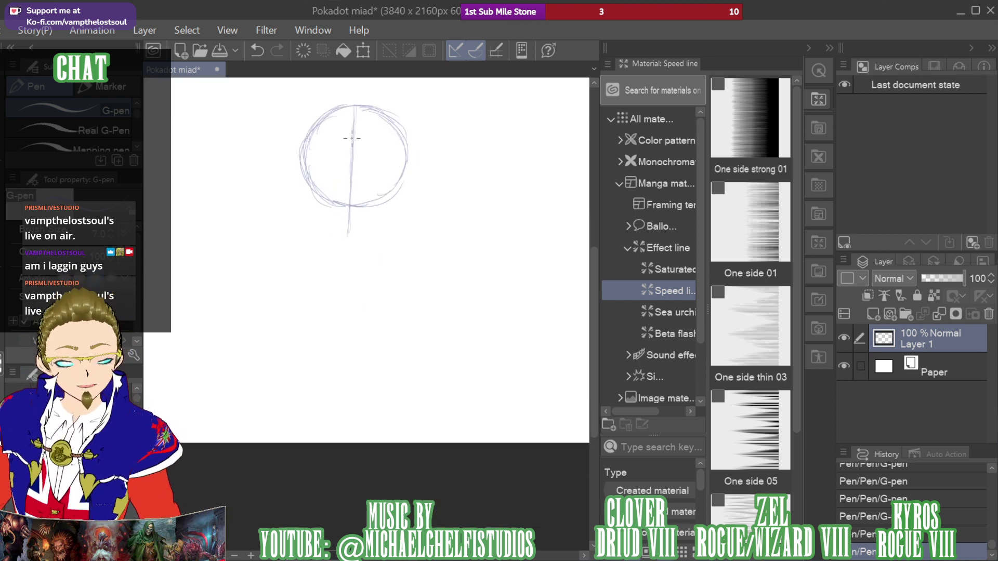
key(ctrl+z)
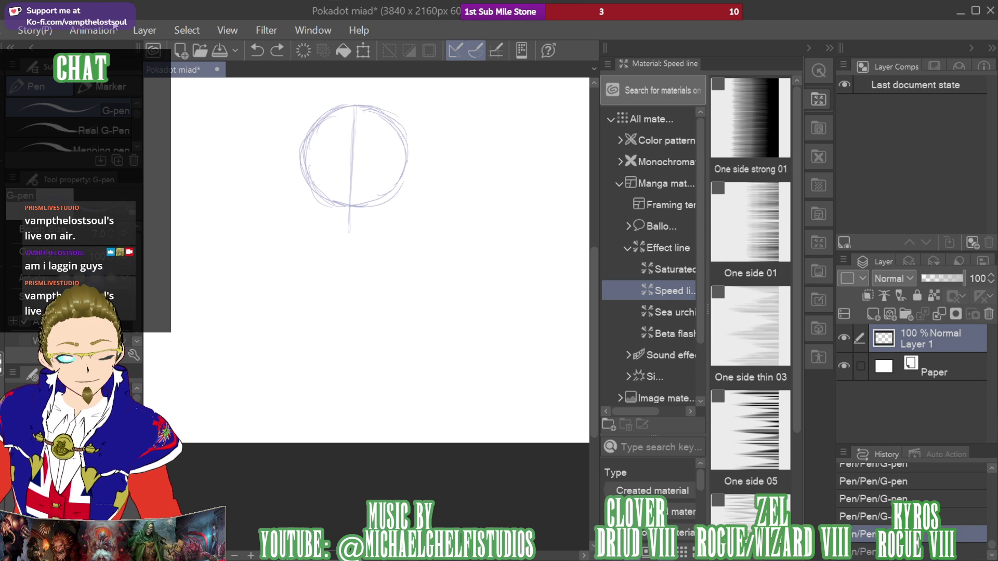
key(ctrl+z)
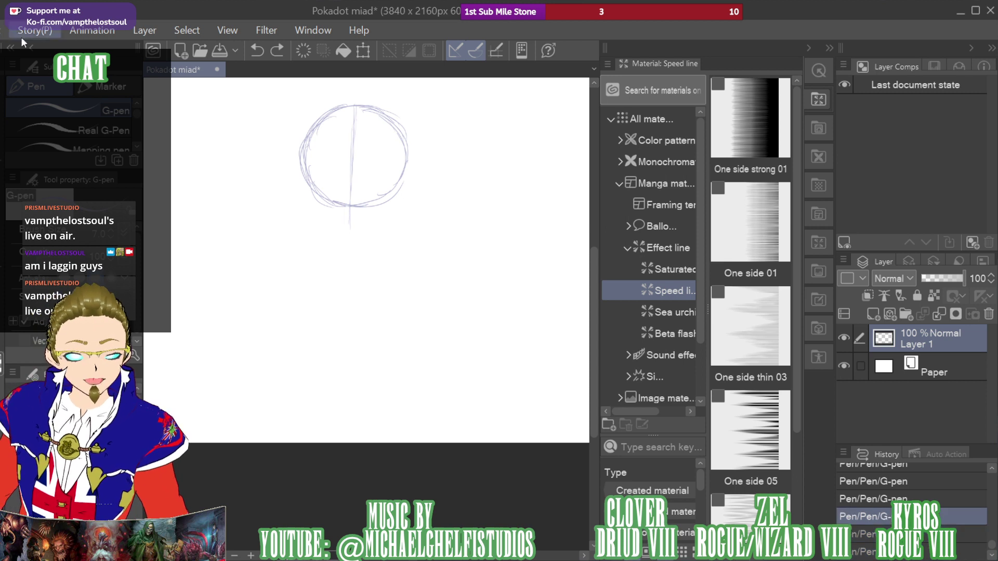
key(ctrl+z)
key(e)
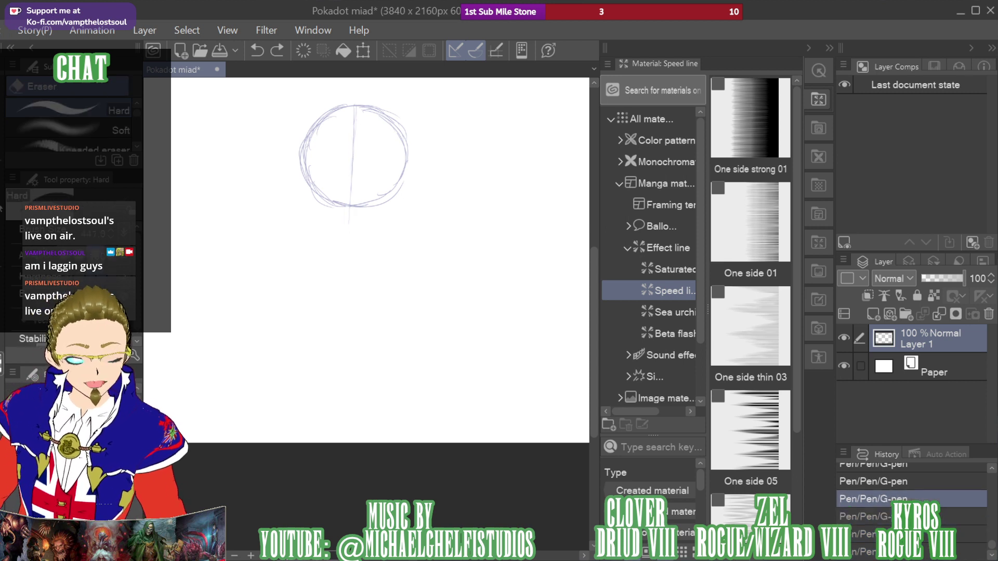
drag(355, 156, 357, 151)
Sketch a centre line curving down the right half of the head circle, and outline a tapered jaw with a pointed chin below
key(p)
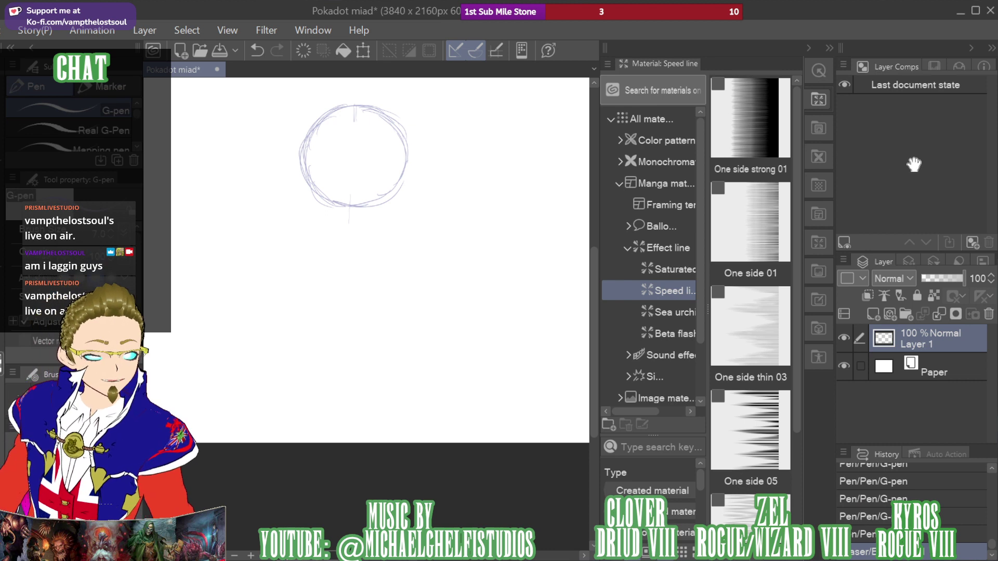
mouse_move(397, 114)
mouse_down()
mouse_move(399, 207)
mouse_move(360, 333)
mouse_up()
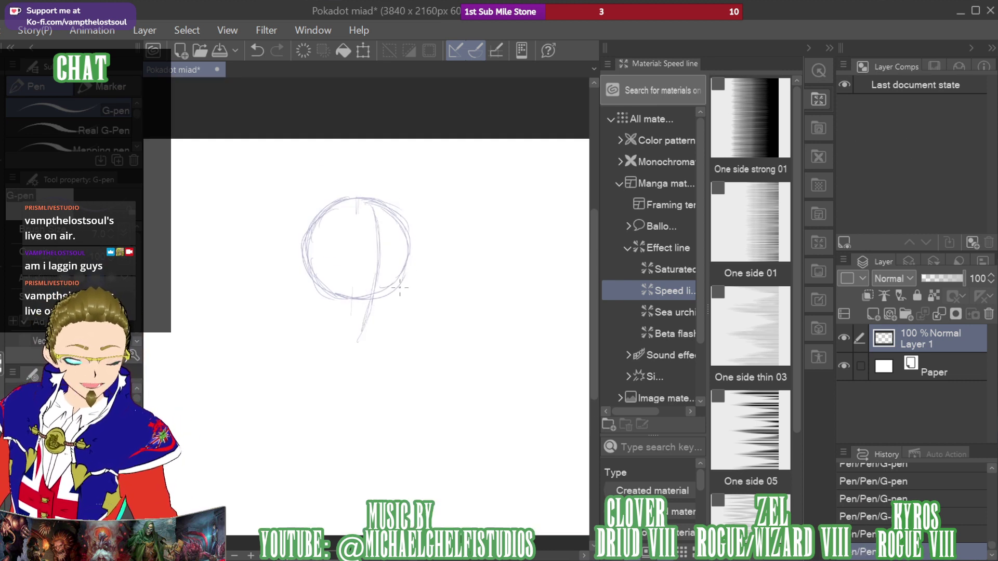
mouse_move(401, 288)
mouse_down()
mouse_move(367, 341)
mouse_move(341, 321)
mouse_move(358, 339)
mouse_up()
mouse_move(391, 297)
mouse_down()
mouse_move(362, 341)
mouse_move(331, 285)
mouse_move(327, 308)
mouse_up()
drag(331, 268, 326, 302)
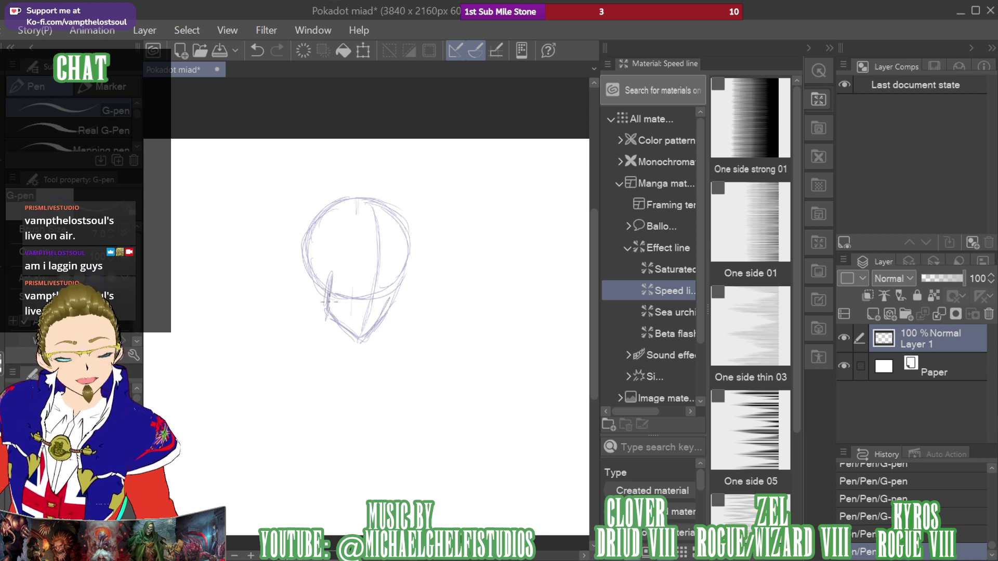
Try curved horizontal guide lines across the head at the eyes, nose and mouth
mouse_move(335, 249)
mouse_down()
mouse_move(379, 254)
mouse_move(408, 239)
mouse_up()
mouse_move(323, 260)
mouse_down()
mouse_move(346, 269)
mouse_move(404, 268)
mouse_up()
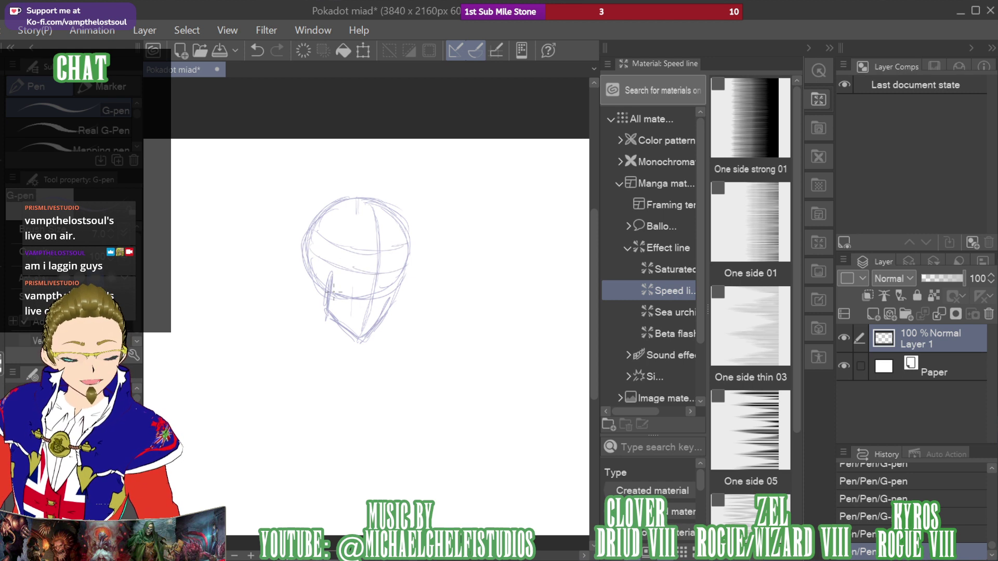
drag(338, 294, 384, 301)
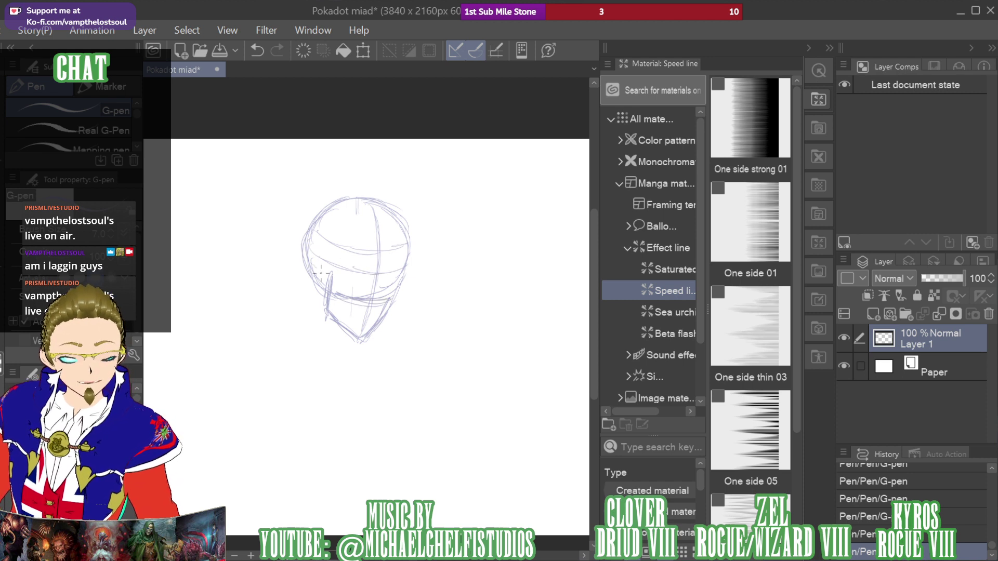
mouse_move(335, 310)
mouse_down()
mouse_move(360, 318)
mouse_move(354, 307)
mouse_move(386, 315)
mouse_up()
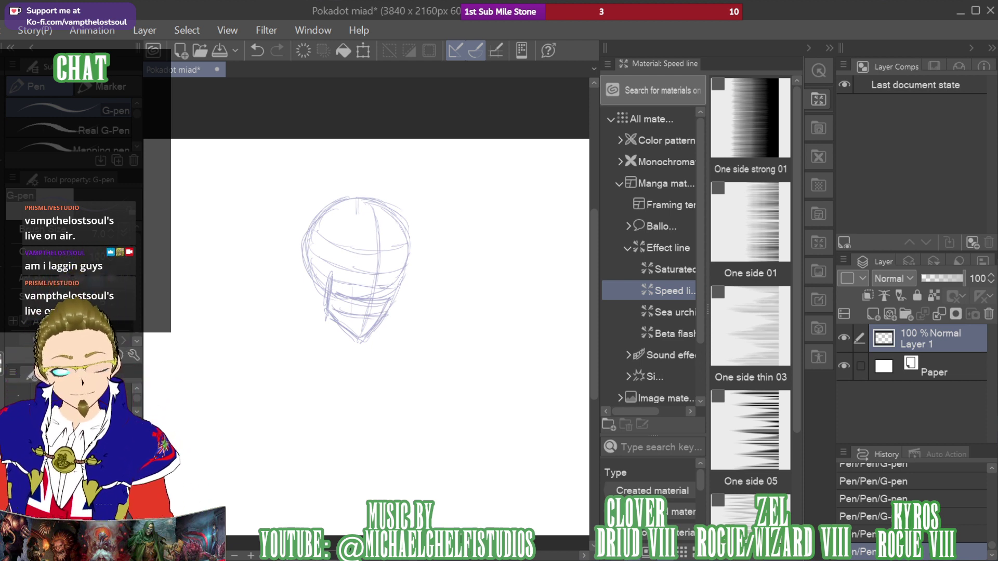
Undo the curved horizontal guide lines stroke by stroke, keeping the head circle, centre line and jaw
key(ctrl+z)
key(ctrl+z)
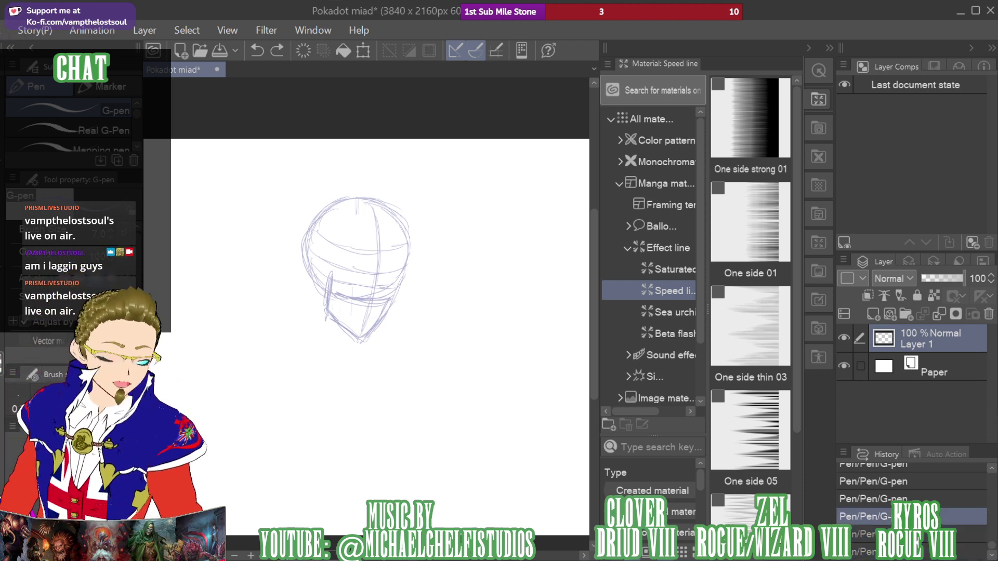
key(ctrl+z)
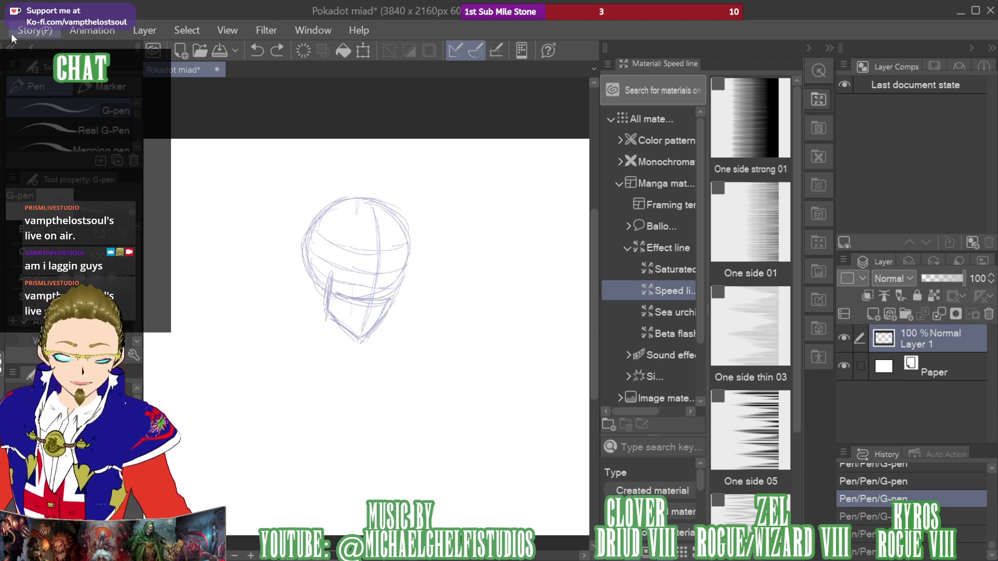
key(ctrl+z)
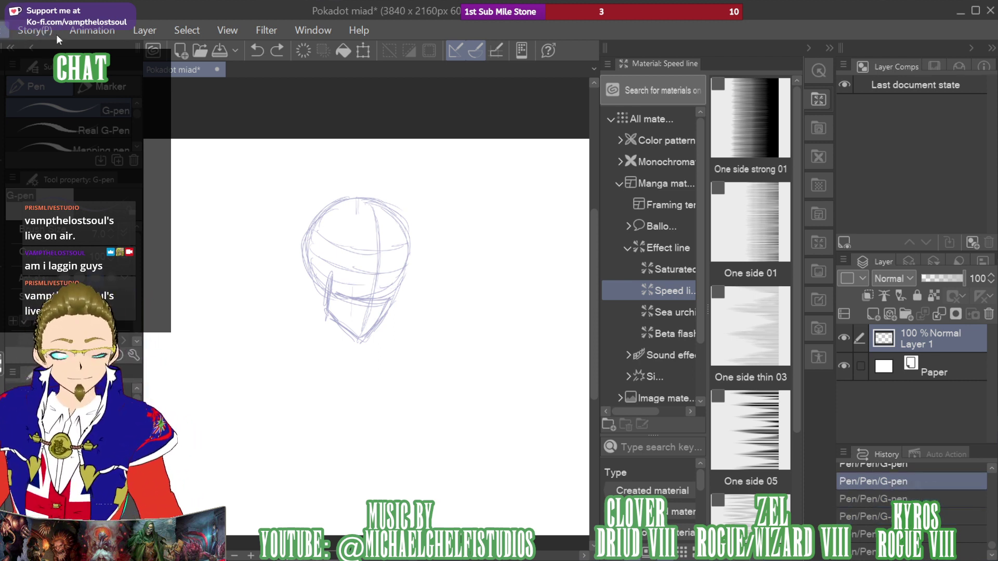
key(ctrl+z)
key(ctrl+z)
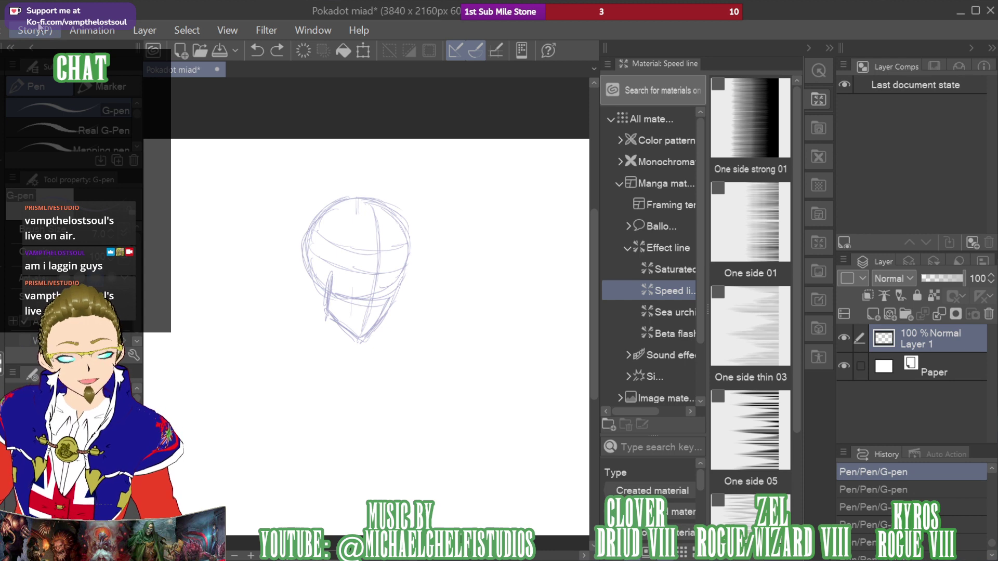
key(ctrl+z)
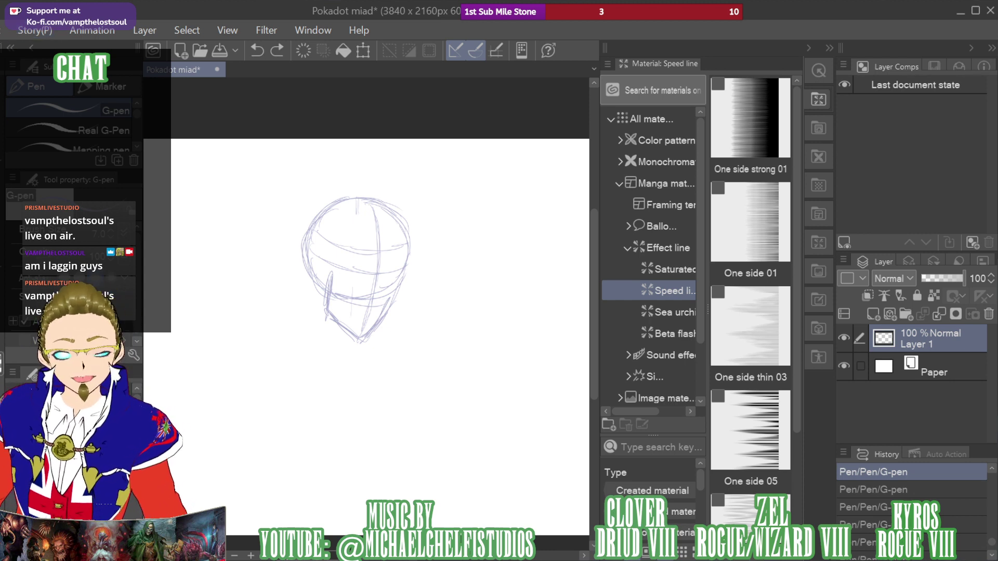
key(ctrl+z)
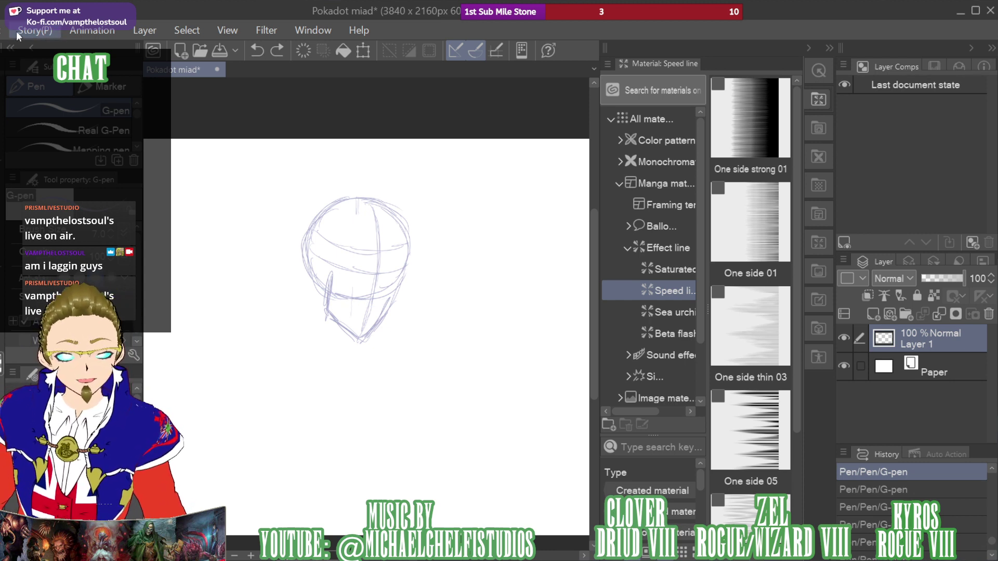
key(ctrl+z)
key(ctrl+z)
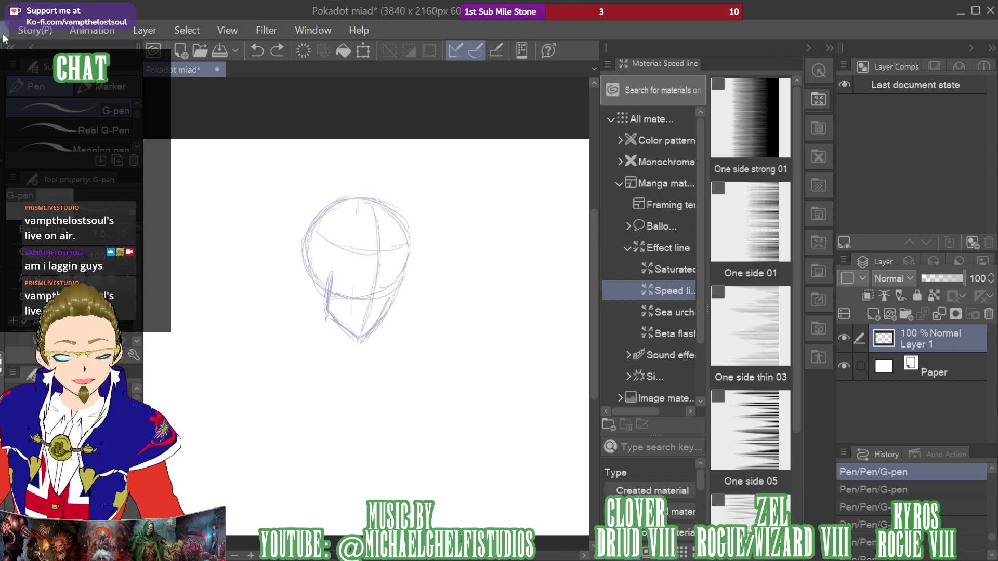
key(ctrl+z)
key(ctrl+z)
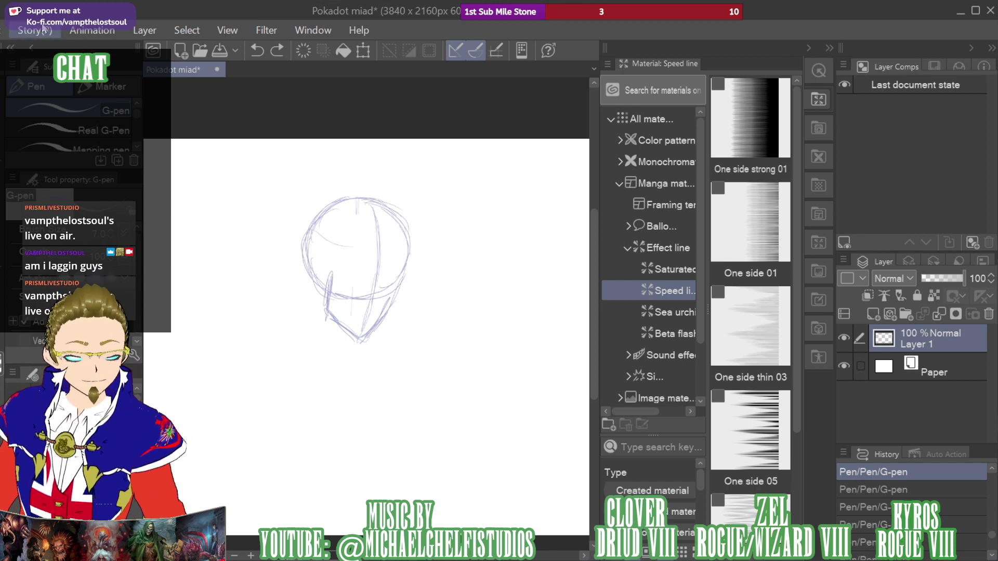
Sketch new curved guide lines across the forehead, eye level and lower face, plus short vertical strokes right of the centre line
mouse_move(324, 222)
mouse_down()
mouse_move(373, 238)
mouse_move(359, 237)
mouse_move(400, 229)
mouse_move(386, 238)
mouse_move(325, 209)
mouse_move(364, 226)
mouse_move(317, 237)
mouse_move(369, 261)
mouse_move(347, 258)
mouse_move(408, 250)
mouse_up()
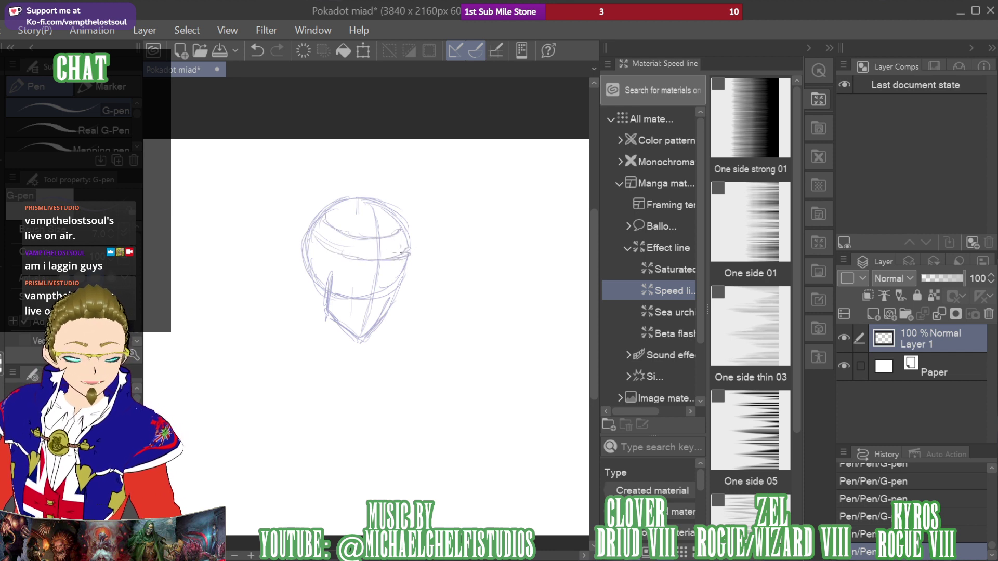
mouse_move(331, 272)
mouse_down()
mouse_move(368, 297)
mouse_move(338, 283)
mouse_move(400, 283)
mouse_up()
drag(346, 311, 382, 314)
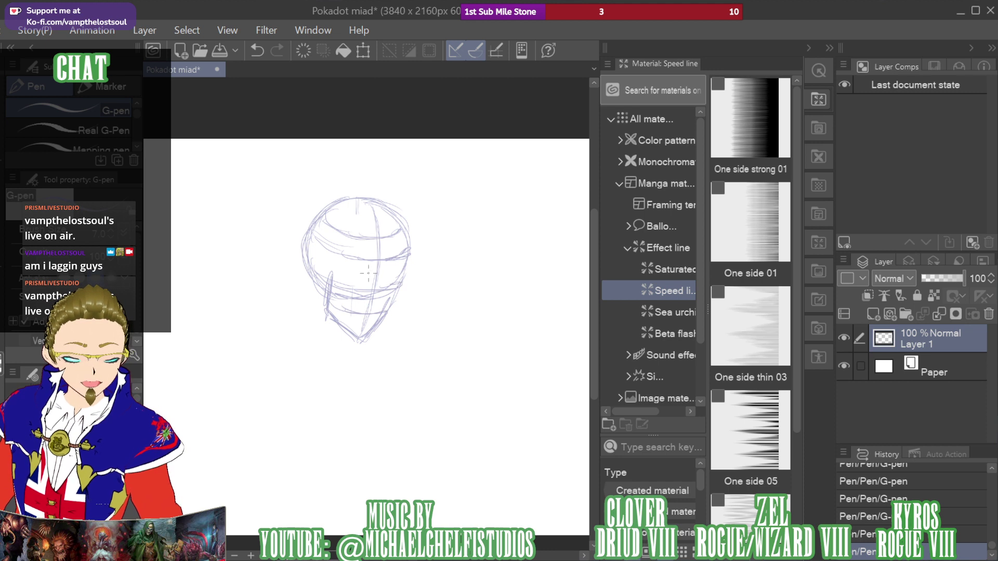
drag(386, 264, 383, 288)
drag(388, 262, 384, 286)
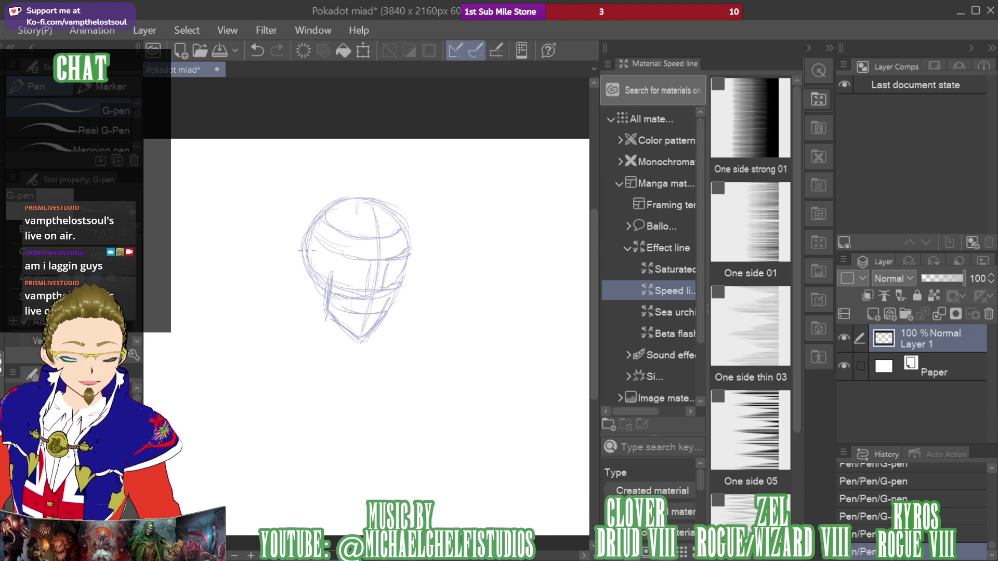
Add curved guide strokes across the middle of the face and thicken the cheek and jaw contour on its right side
drag(312, 259, 346, 272)
drag(322, 264, 405, 265)
drag(393, 277, 339, 273)
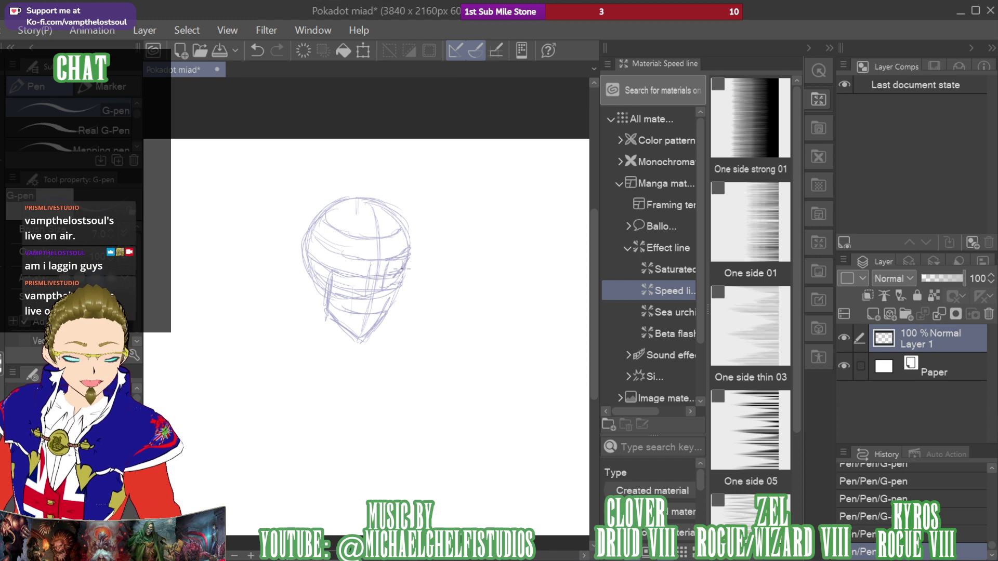
mouse_move(397, 276)
mouse_down()
mouse_move(398, 296)
mouse_move(371, 332)
mouse_move(400, 293)
mouse_up()
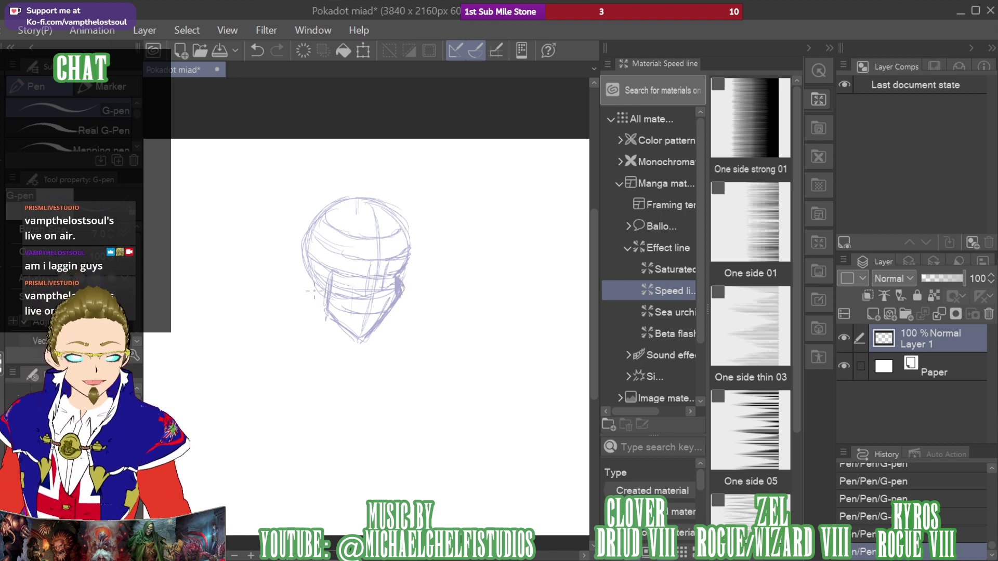
Scale the whole head sketch down to about 60 percent of its size and apply the transformation
drag(310, 324, 305, 306)
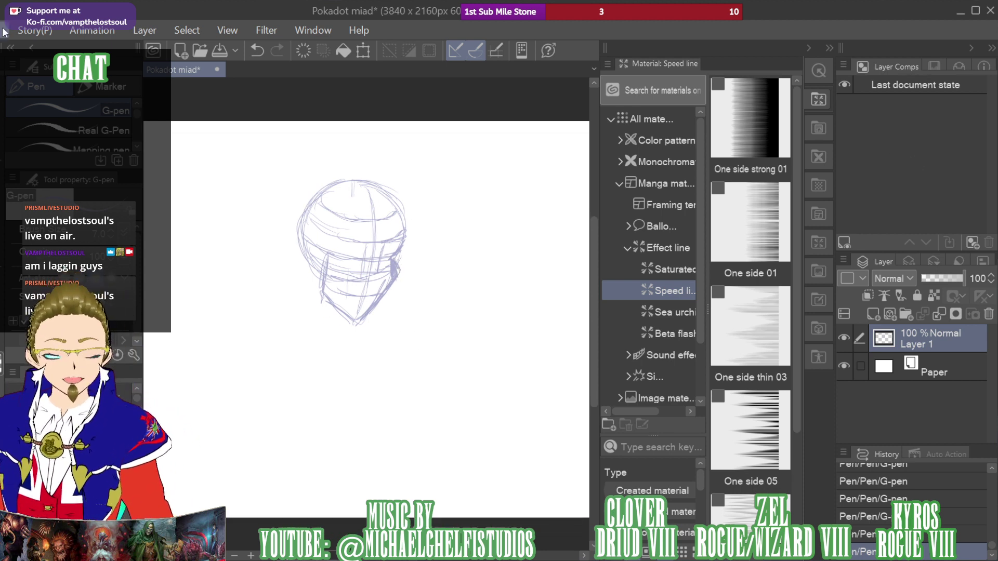
key(ctrl+t)
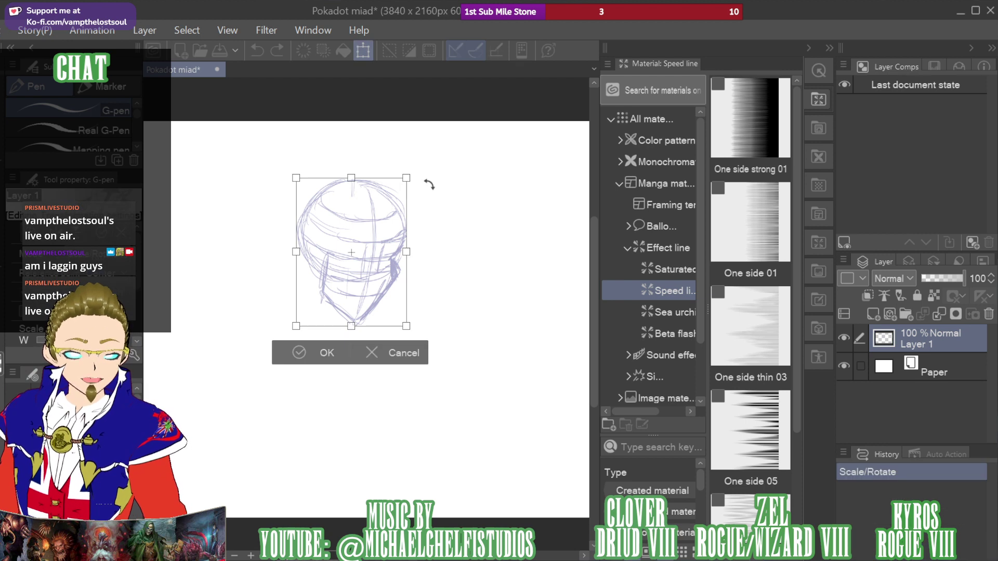
mouse_move(411, 173)
mouse_down()
mouse_move(366, 232)
mouse_move(396, 217)
mouse_up()
click(340, 314)
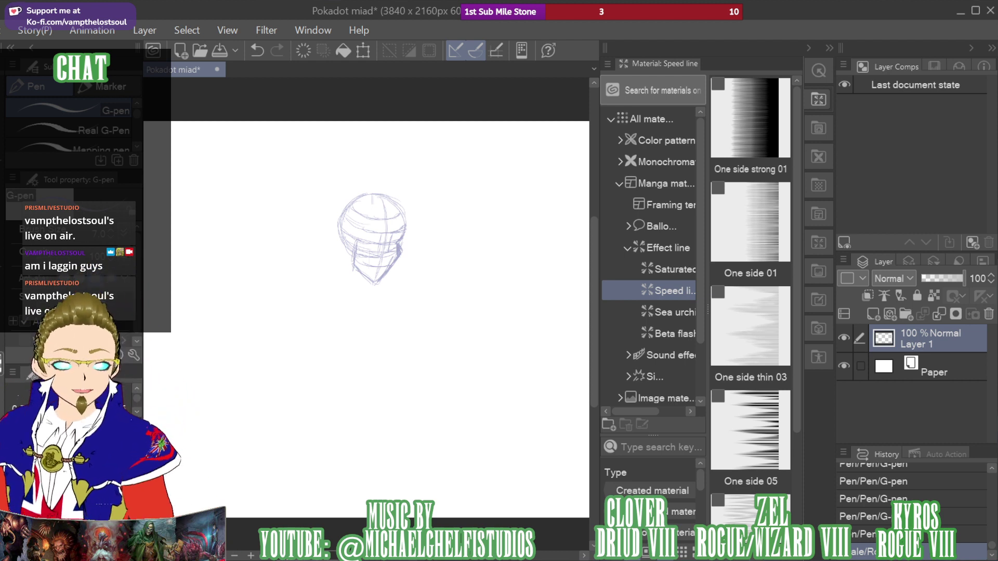
Sketch the neck lines below the head with a tilted oval at the neck's base beneath the jaw
mouse_move(341, 246)
mouse_down()
mouse_move(342, 241)
mouse_move(330, 278)
mouse_move(360, 314)
mouse_move(353, 276)
mouse_move(335, 284)
mouse_move(359, 285)
mouse_move(363, 316)
mouse_up()
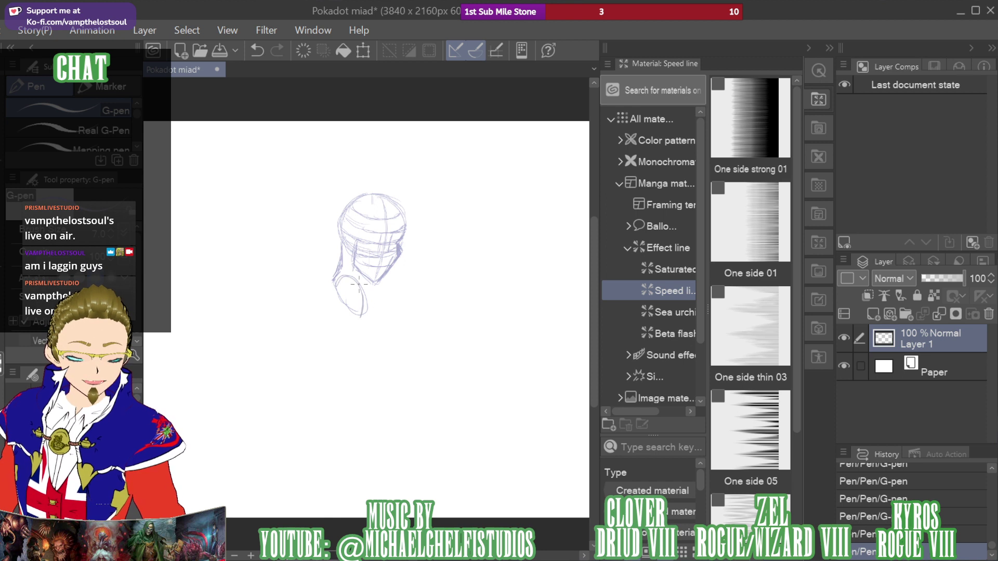
drag(343, 273, 335, 298)
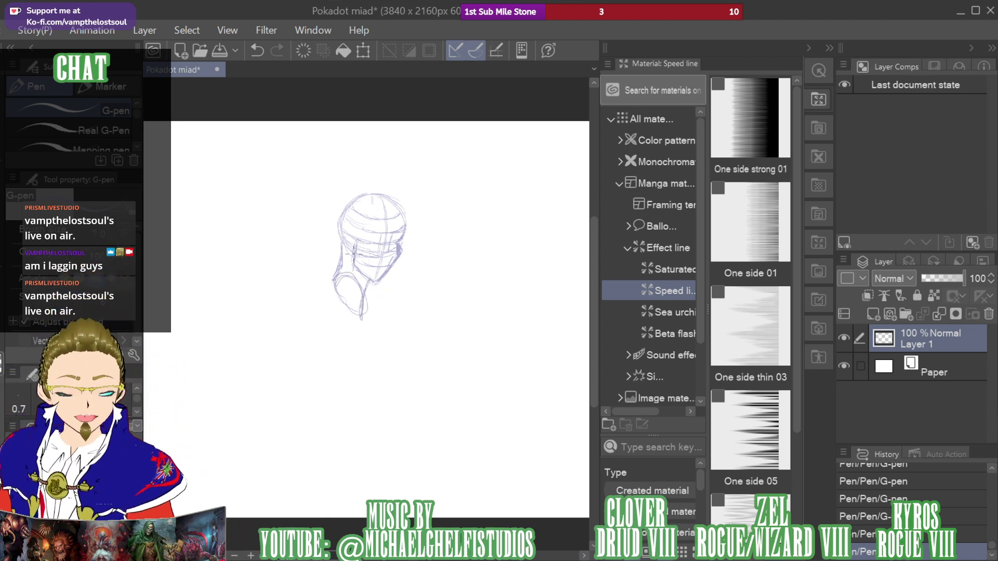
drag(372, 282, 363, 303)
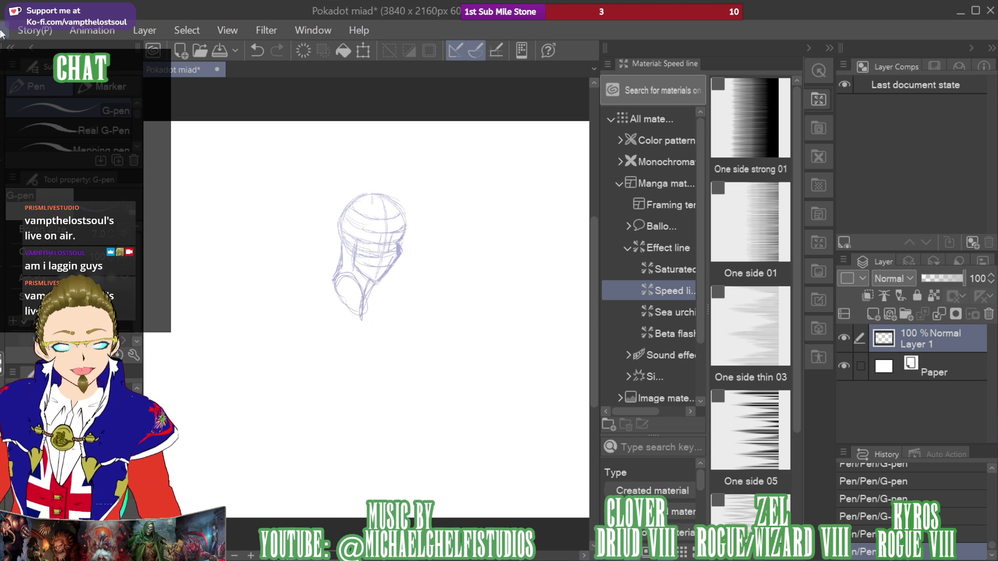
key(ctrl+z)
key(ctrl+z)
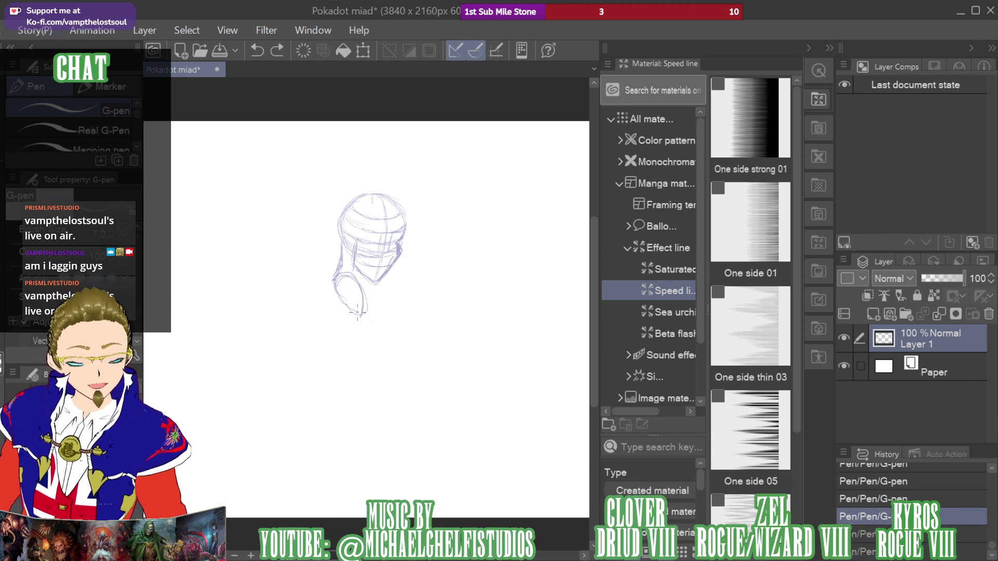
key(ctrl+y)
key(ctrl+y)
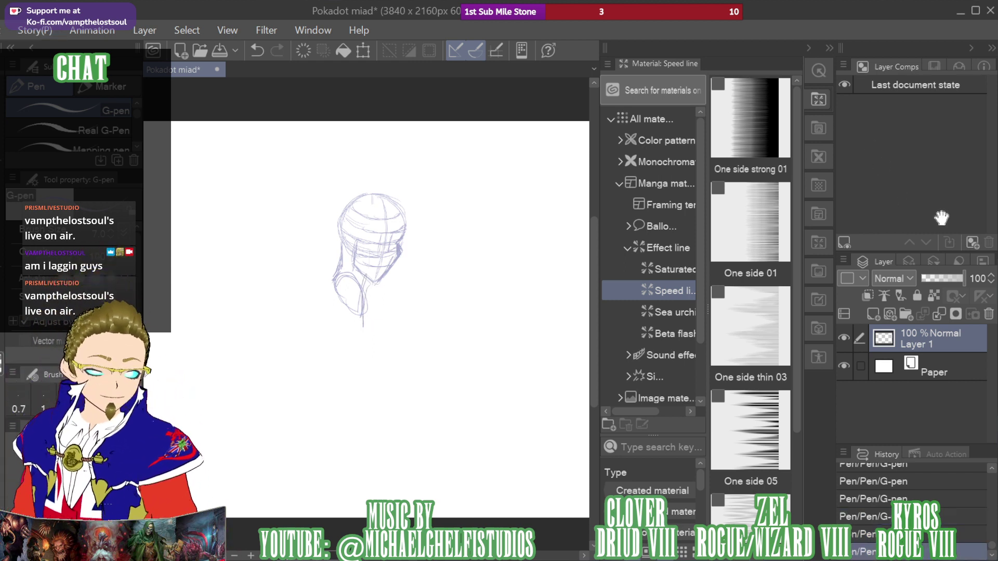
Build up the neck with repeated vertical strokes beneath the chin and darken the back-of-neck line
key(ctrl+plus)
key(ctrl+plus)
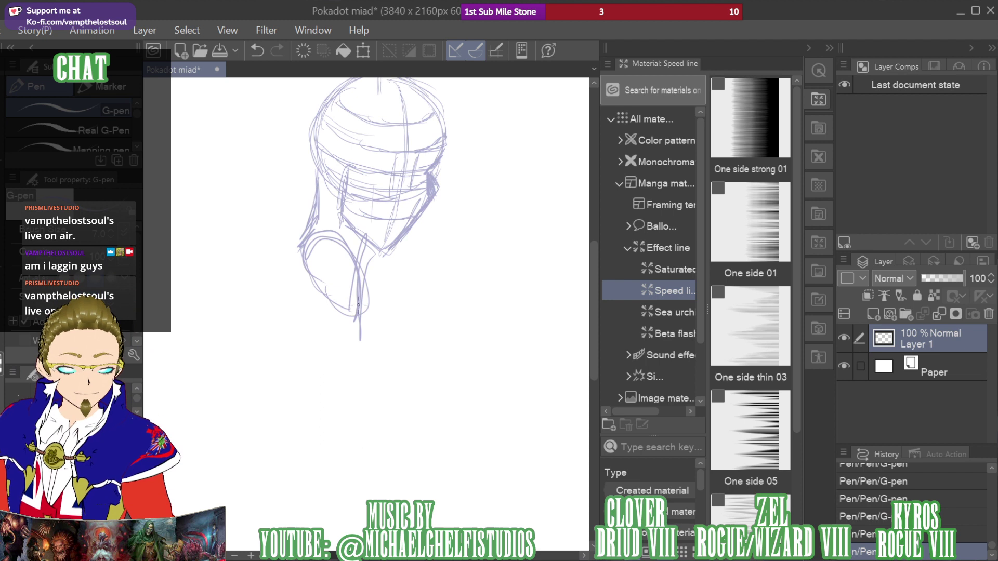
drag(354, 260, 349, 320)
mouse_move(352, 235)
mouse_down()
mouse_move(342, 325)
mouse_move(348, 299)
mouse_up()
drag(384, 253, 364, 301)
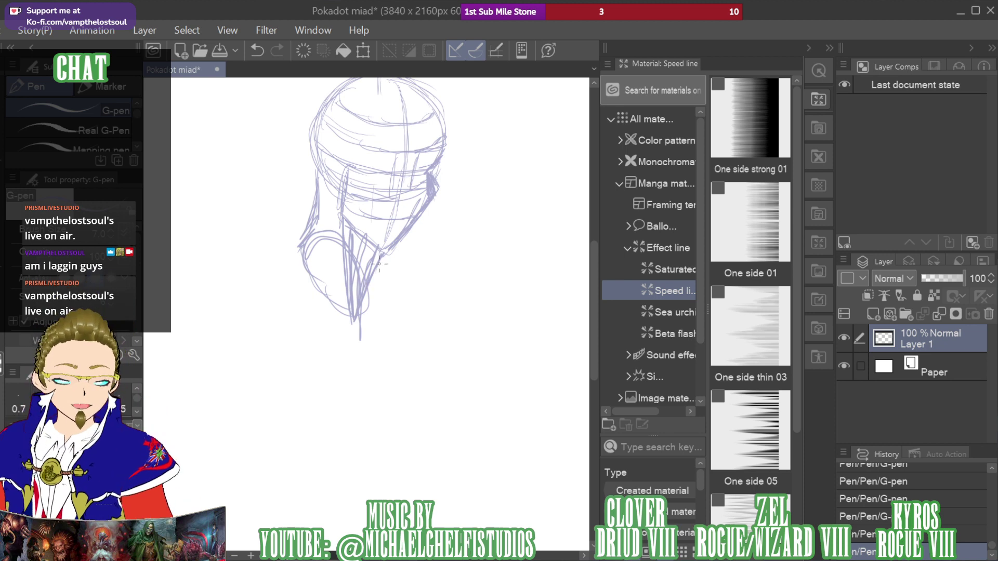
drag(380, 265, 369, 310)
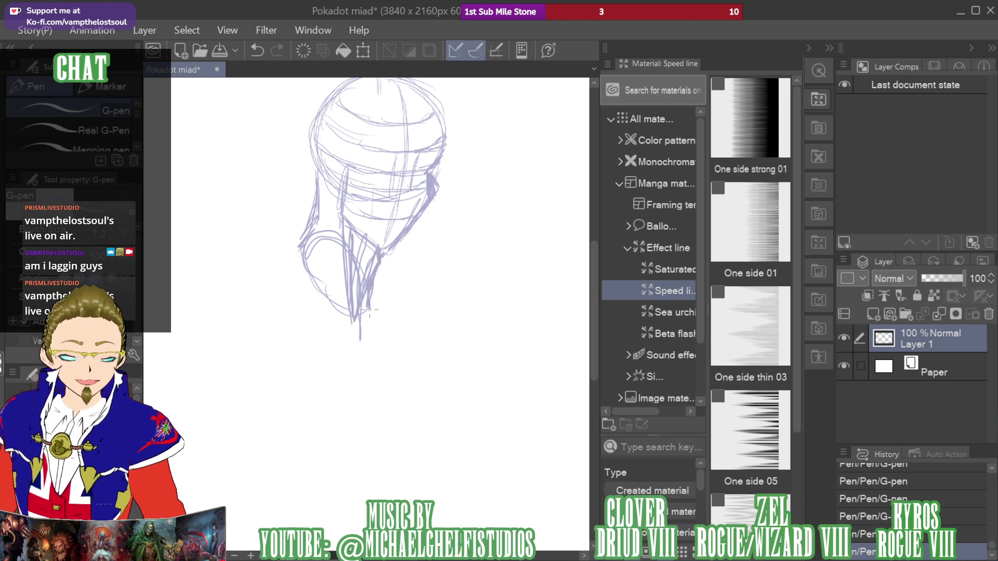
drag(327, 169, 321, 215)
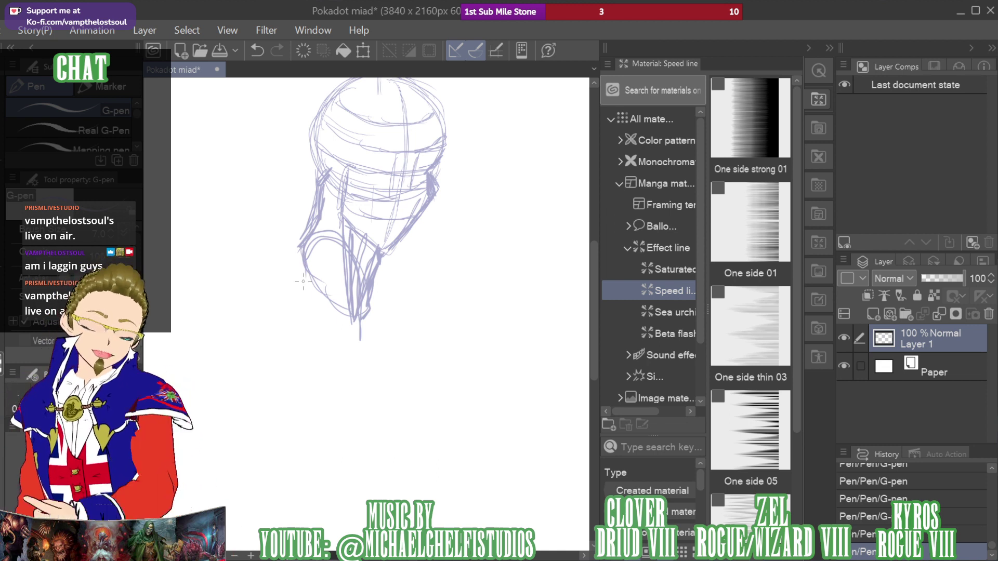
Sketch slanted shoulder guide lines across the neck base and outline the triangular shoulder slopes on both sides of the neck
mouse_move(255, 305)
mouse_down()
mouse_move(296, 281)
mouse_move(249, 310)
mouse_move(226, 313)
mouse_move(420, 229)
mouse_up()
mouse_move(343, 262)
mouse_down()
mouse_move(227, 314)
mouse_move(454, 209)
mouse_up()
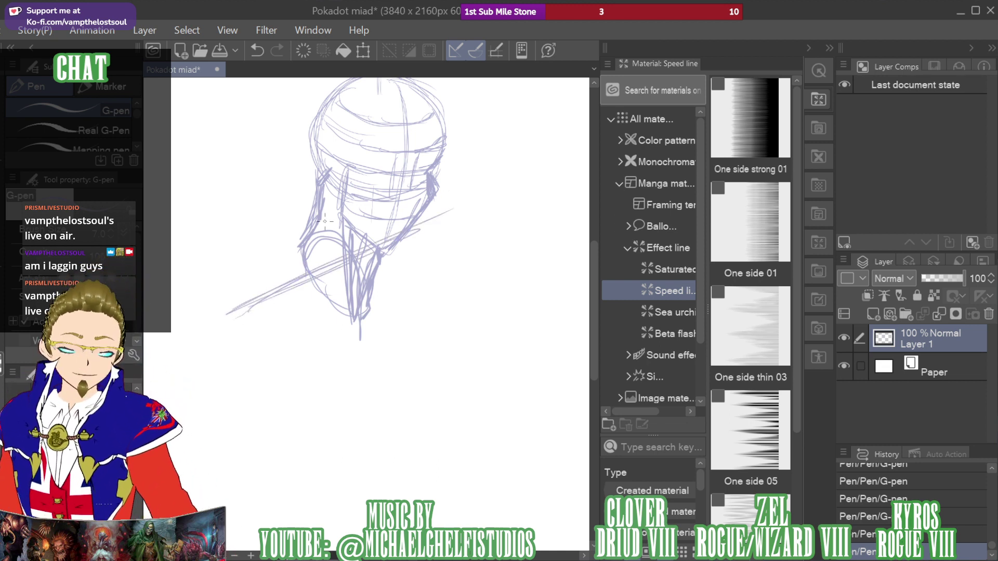
drag(300, 233, 239, 303)
mouse_move(288, 248)
mouse_down()
mouse_move(230, 306)
mouse_move(347, 304)
mouse_up()
mouse_move(236, 319)
mouse_down()
mouse_move(366, 320)
mouse_move(423, 248)
mouse_up()
drag(369, 306, 429, 223)
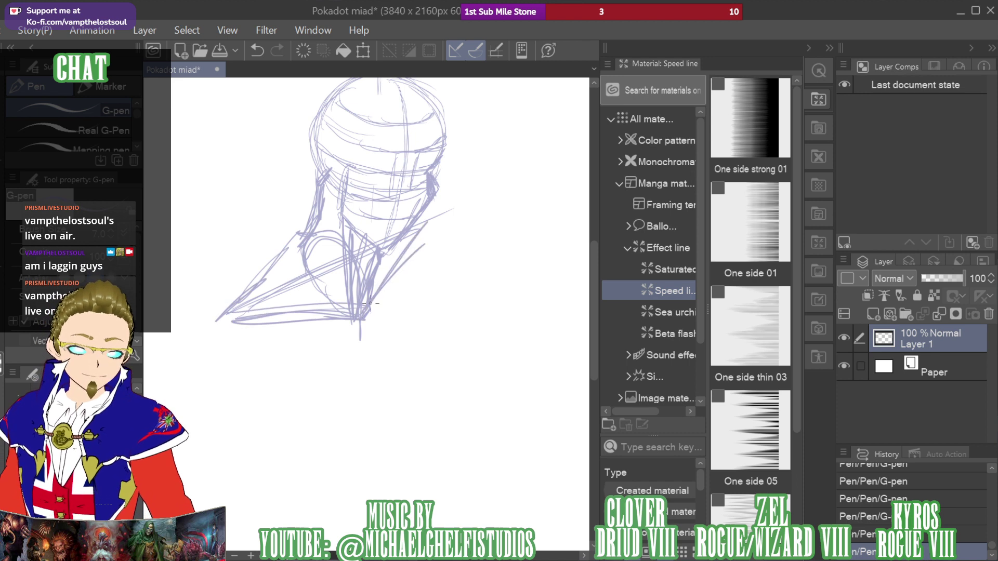
mouse_move(382, 286)
mouse_down()
mouse_move(417, 225)
mouse_move(389, 227)
mouse_up()
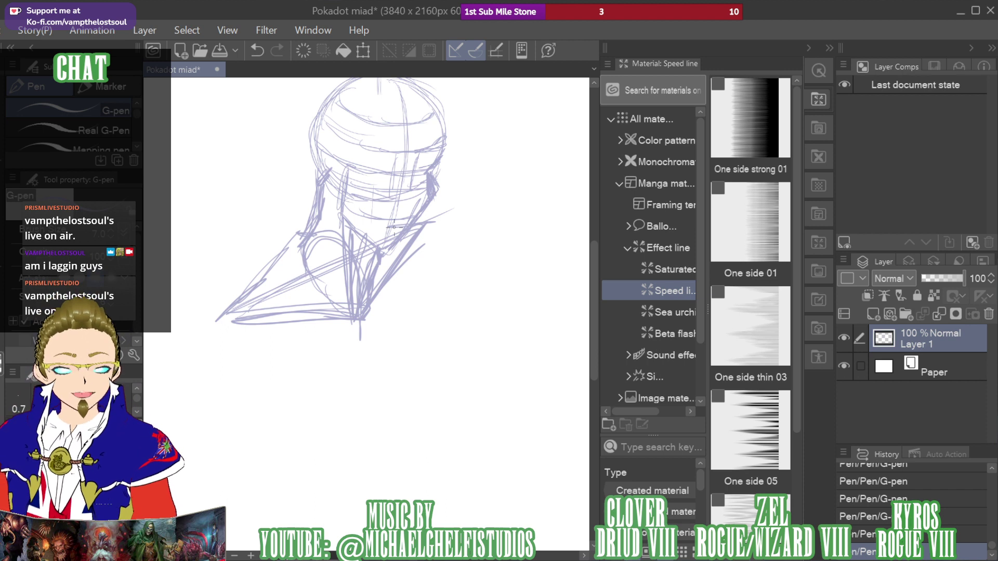
Select the head with a polyline selection, move it slightly down and left closer to the shoulders, and deselect
drag(425, 267, 449, 366)
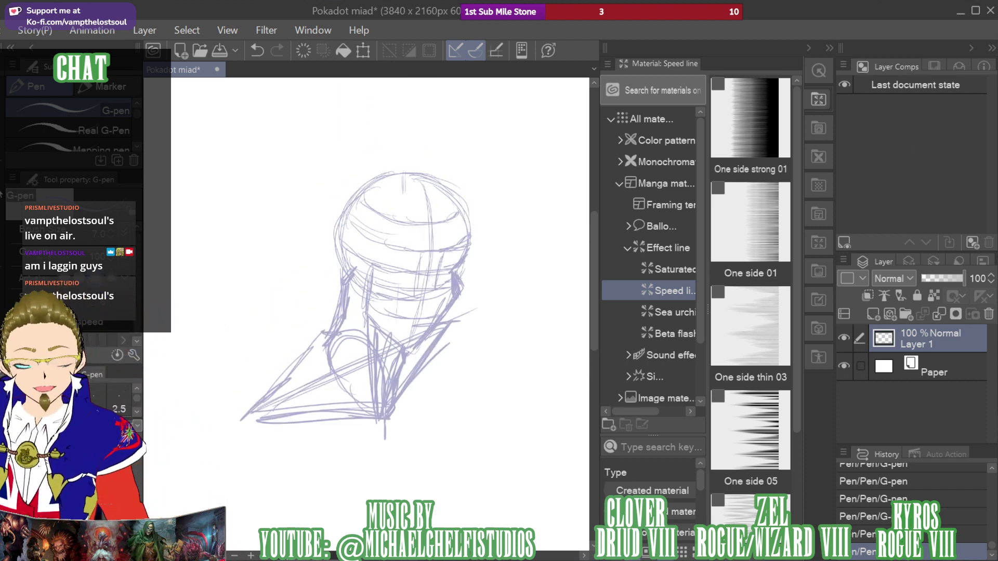
key(u)
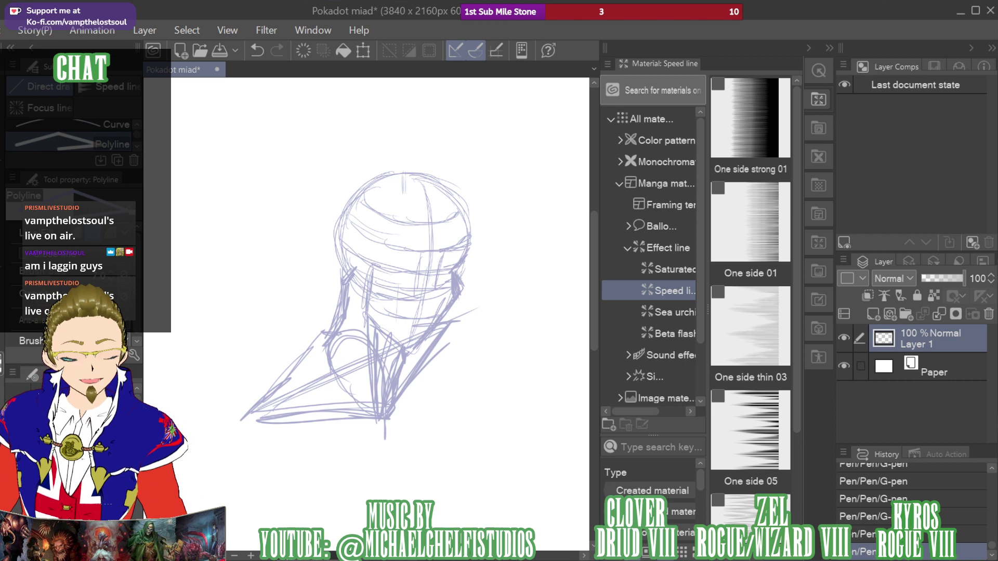
key(m)
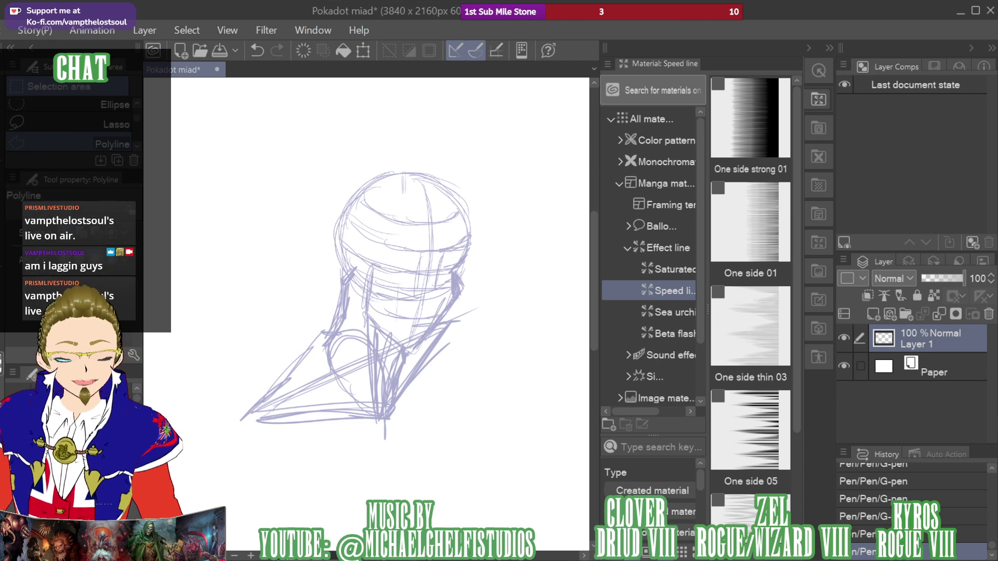
click(323, 298)
click(398, 371)
click(439, 332)
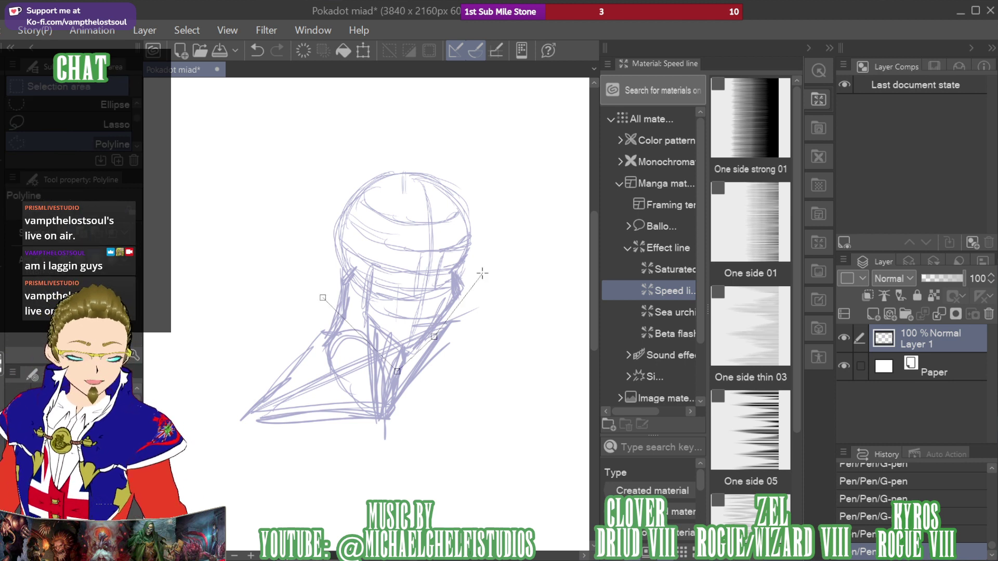
click(482, 272)
click(494, 189)
click(428, 147)
click(342, 154)
click(304, 215)
click(323, 298)
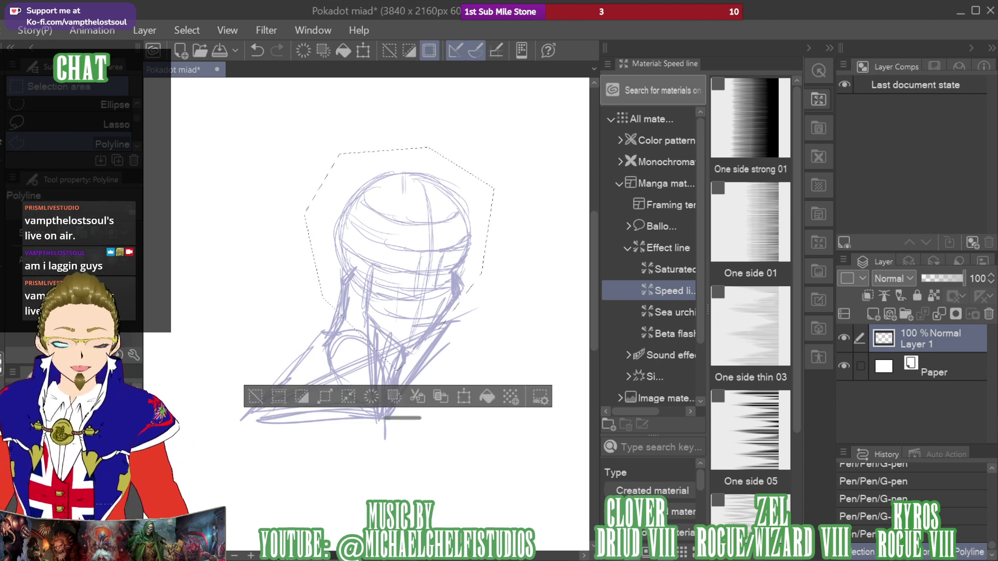
key(w)
mouse_move(452, 264)
mouse_down()
mouse_move(448, 276)
mouse_move(457, 267)
mouse_up()
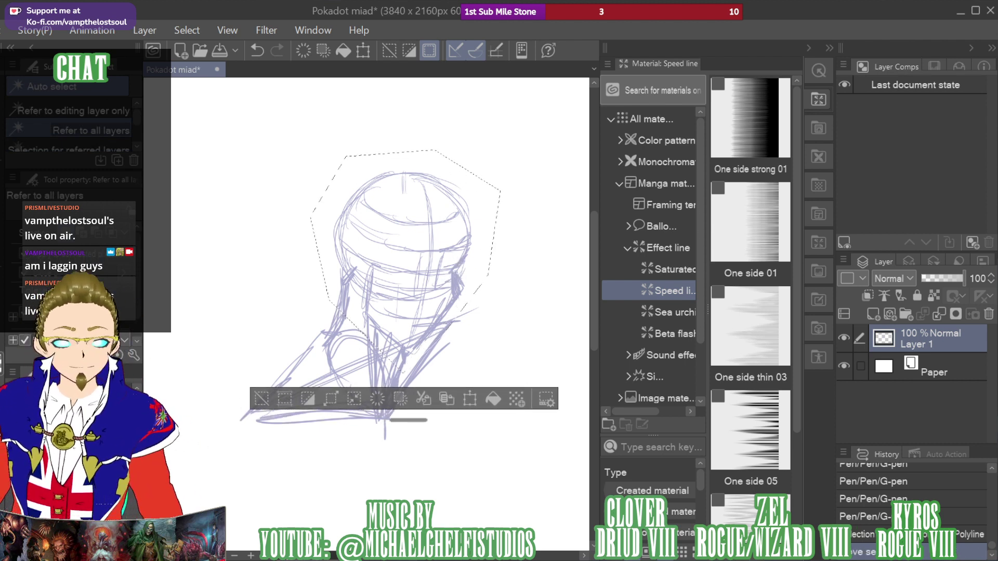
key(k)
drag(423, 279, 413, 294)
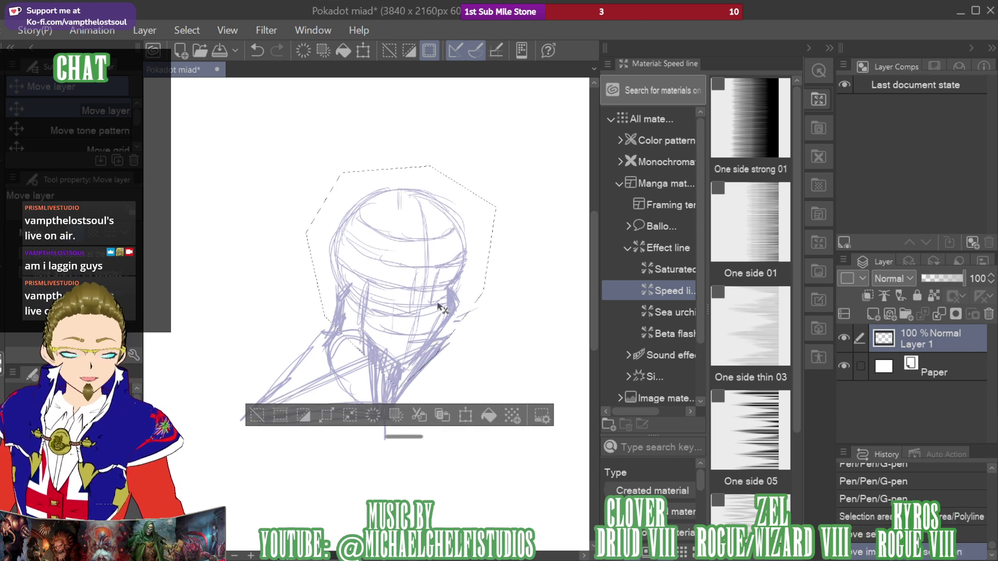
key(ctrl+d)
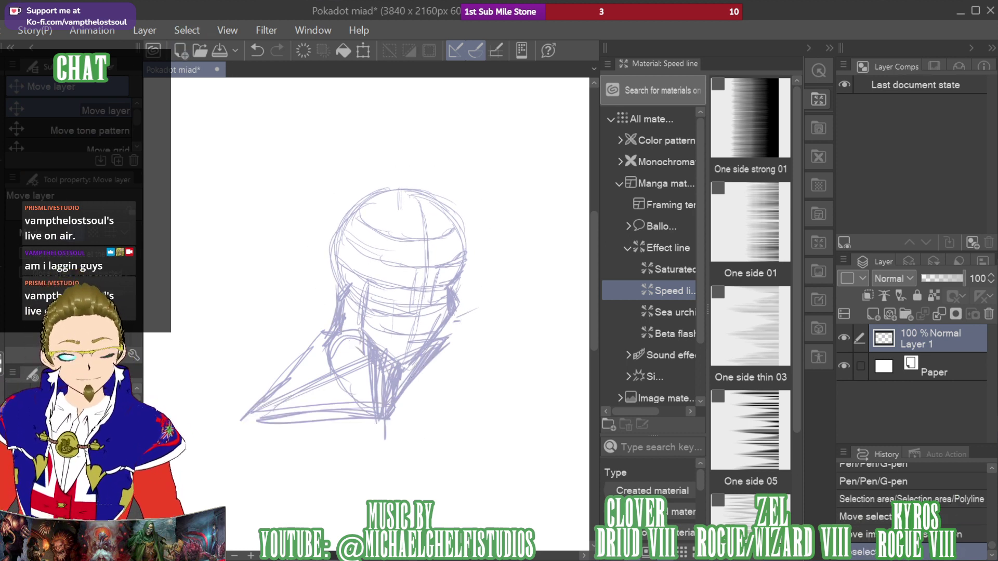
Redraw the shoulder slope beside the jaw with the G-pen and touch up the neck base strokes
key(p)
drag(387, 401, 449, 326)
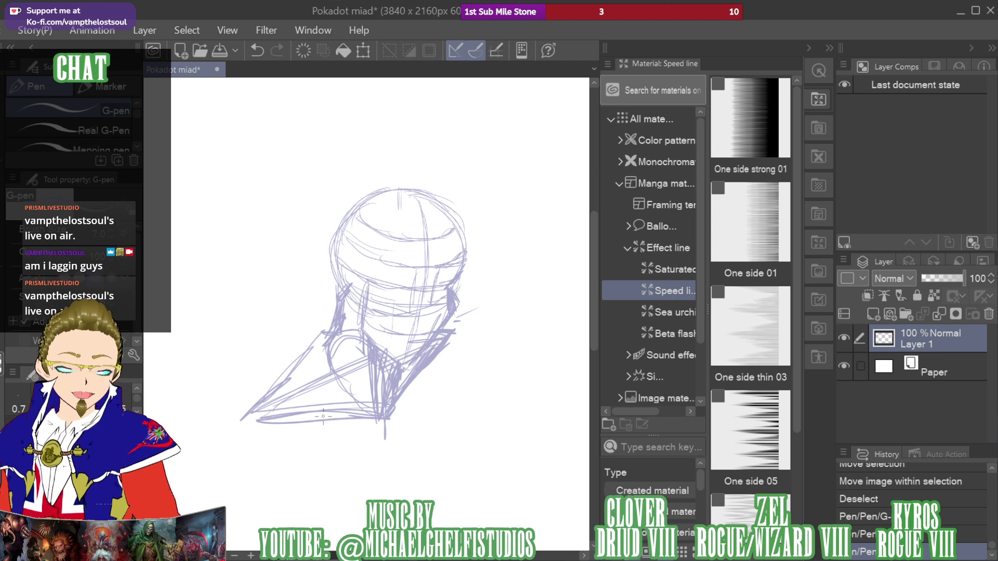
drag(338, 336, 329, 359)
drag(334, 346, 329, 377)
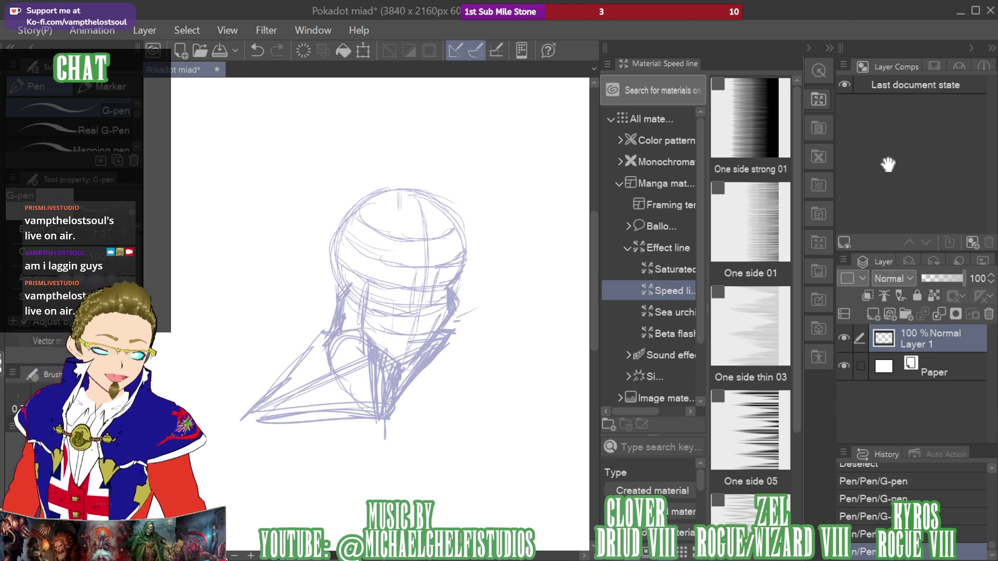
Mark the bottom of the ribcage and sketch its long curved left side from the shoulder corner down to the mark
scroll(366, 312, down, 3)
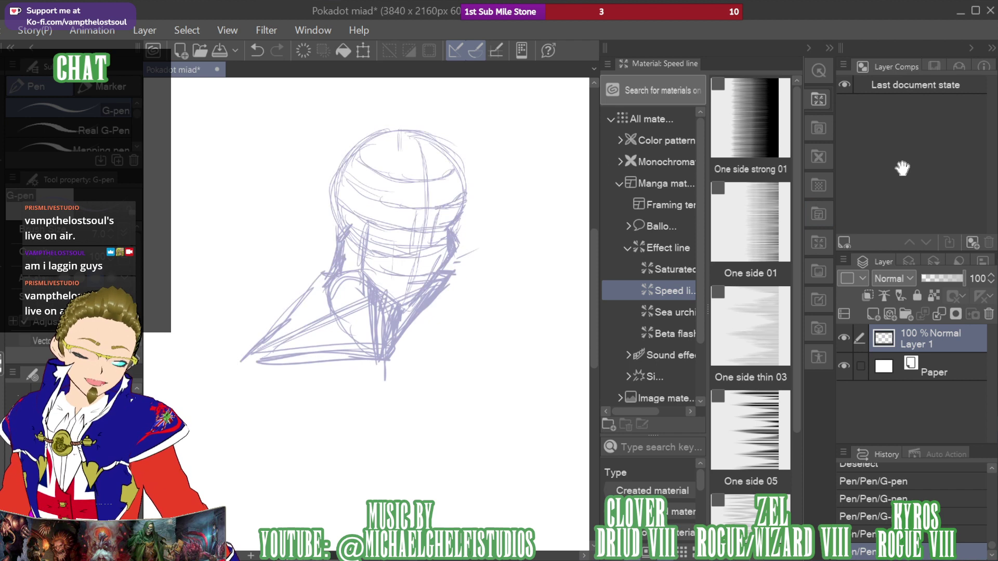
drag(401, 408, 415, 406)
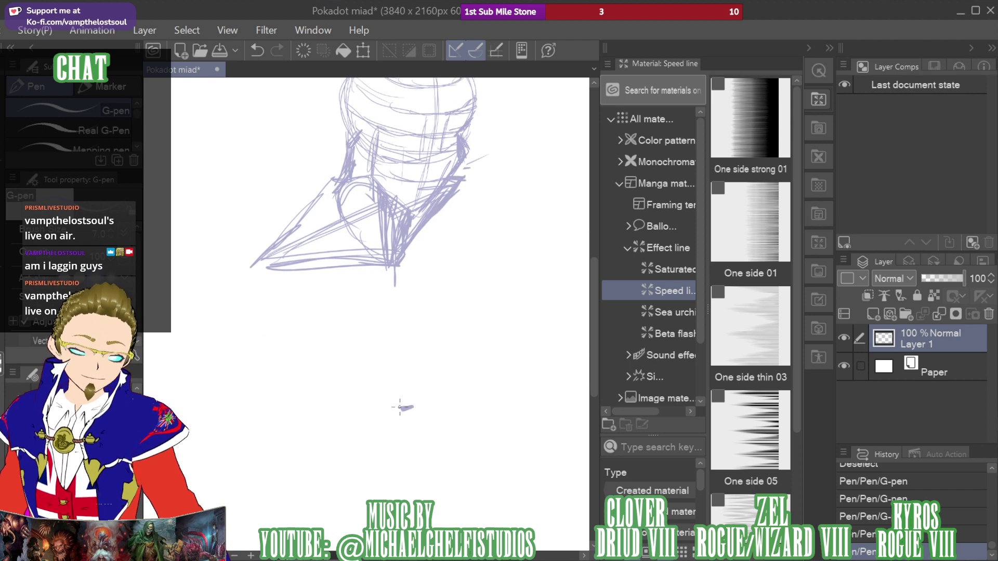
mouse_move(259, 264)
mouse_down()
mouse_move(262, 363)
mouse_move(282, 385)
mouse_up()
mouse_move(261, 263)
mouse_down()
mouse_move(288, 399)
mouse_move(312, 412)
mouse_up()
mouse_move(263, 285)
mouse_down()
mouse_move(272, 347)
mouse_move(331, 420)
mouse_up()
drag(287, 345, 404, 413)
drag(347, 389, 411, 410)
drag(302, 364, 410, 412)
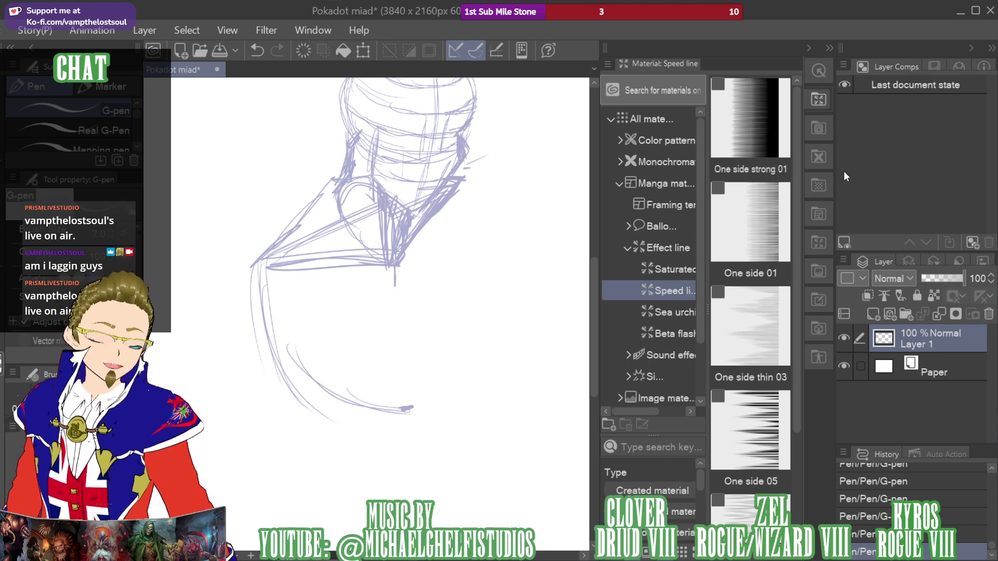
Complete the ribcage outline with a curved right side and draw the chest's centre line down to its bottom mark
mouse_move(861, 170)
mouse_down()
mouse_move(860, 152)
mouse_move(931, 156)
mouse_move(910, 156)
mouse_move(900, 171)
mouse_up()
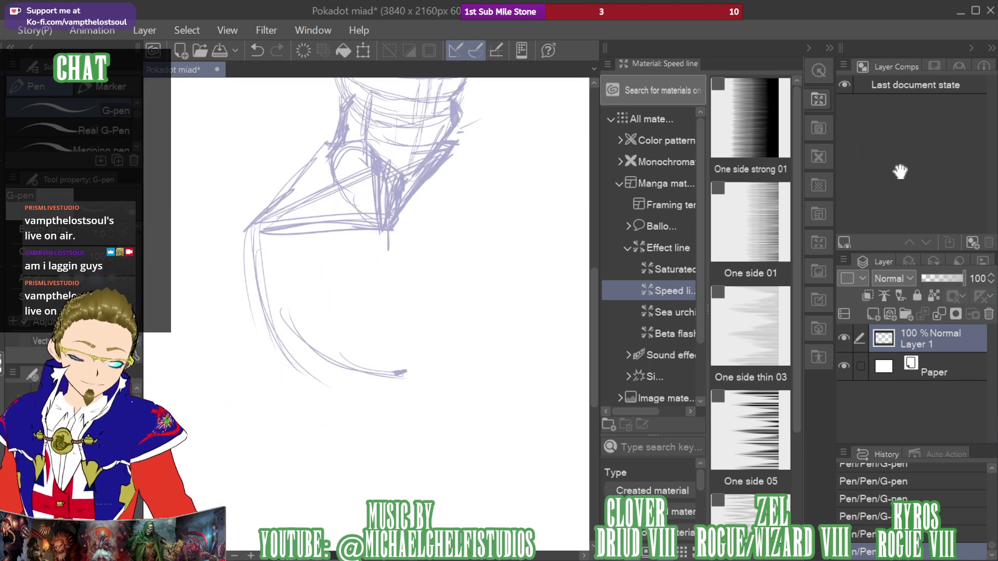
drag(391, 382, 410, 385)
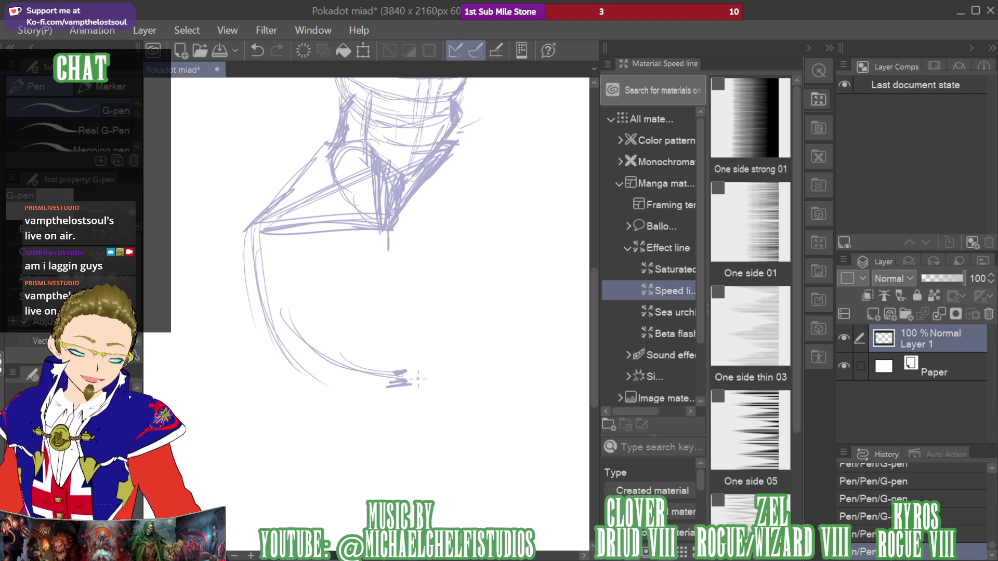
drag(254, 229, 312, 364)
mouse_move(258, 279)
mouse_down()
mouse_move(359, 379)
mouse_move(396, 382)
mouse_move(439, 307)
mouse_move(460, 146)
mouse_up()
drag(450, 265, 415, 366)
drag(396, 228, 409, 379)
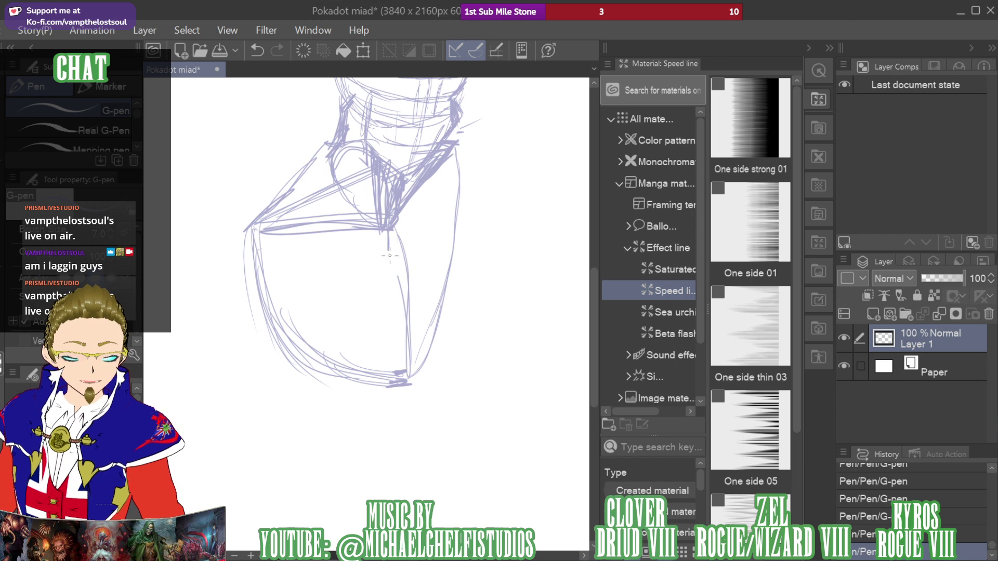
drag(389, 246, 398, 276)
Draw circles for both shoulder joints, a slanted guide line across the chest, and a line along the left shoulder's top
mouse_move(259, 210)
mouse_down()
mouse_move(300, 260)
mouse_move(223, 232)
mouse_move(264, 229)
mouse_up()
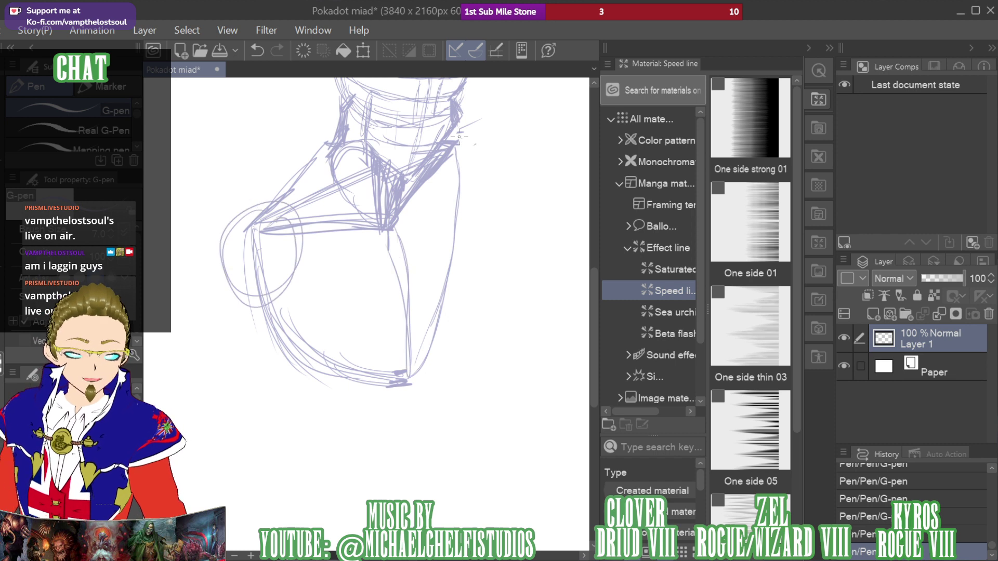
mouse_move(434, 146)
mouse_down()
mouse_move(478, 174)
mouse_move(431, 214)
mouse_move(450, 224)
mouse_move(466, 147)
mouse_move(474, 161)
mouse_up()
drag(263, 308, 469, 205)
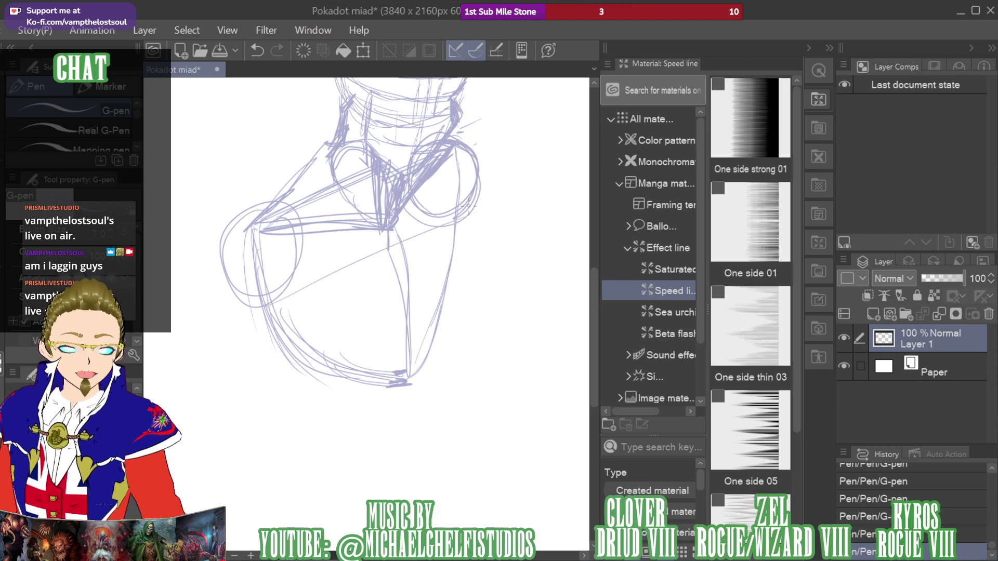
drag(250, 206, 366, 149)
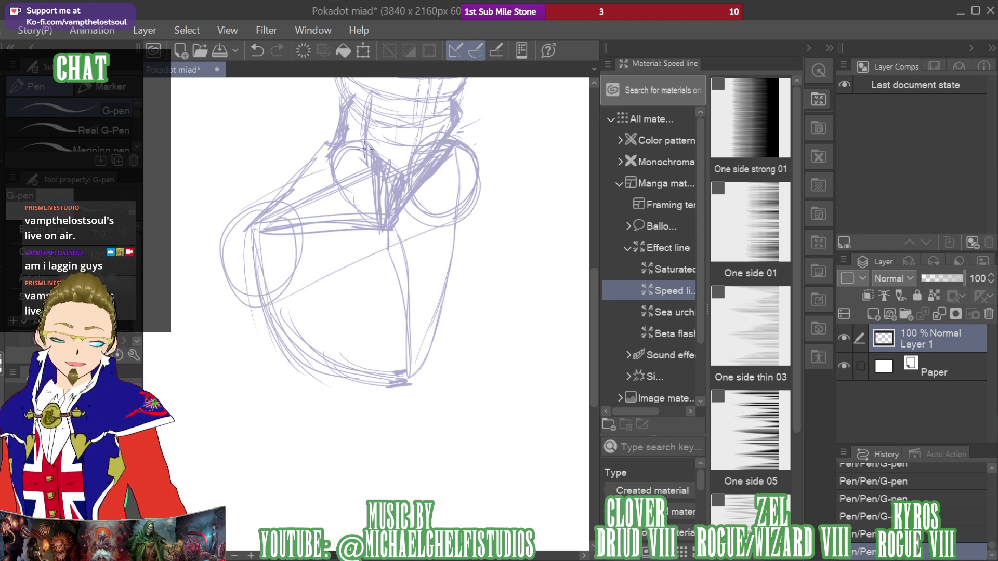
Sketch the waist lines running down from the ribcage and add a short horizontal mark at the centre line's lower end
drag(404, 393, 389, 329)
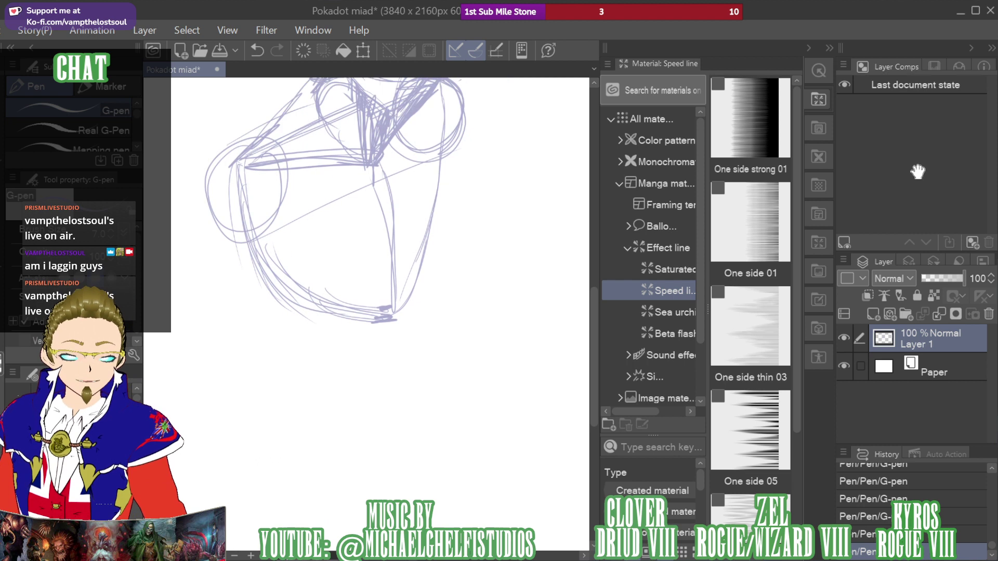
mouse_move(372, 367)
mouse_down()
mouse_move(385, 331)
mouse_move(370, 476)
mouse_up()
mouse_move(308, 149)
mouse_down()
mouse_move(345, 308)
mouse_move(327, 400)
mouse_move(302, 453)
mouse_up()
mouse_move(330, 326)
mouse_down()
mouse_move(312, 447)
mouse_move(294, 474)
mouse_up()
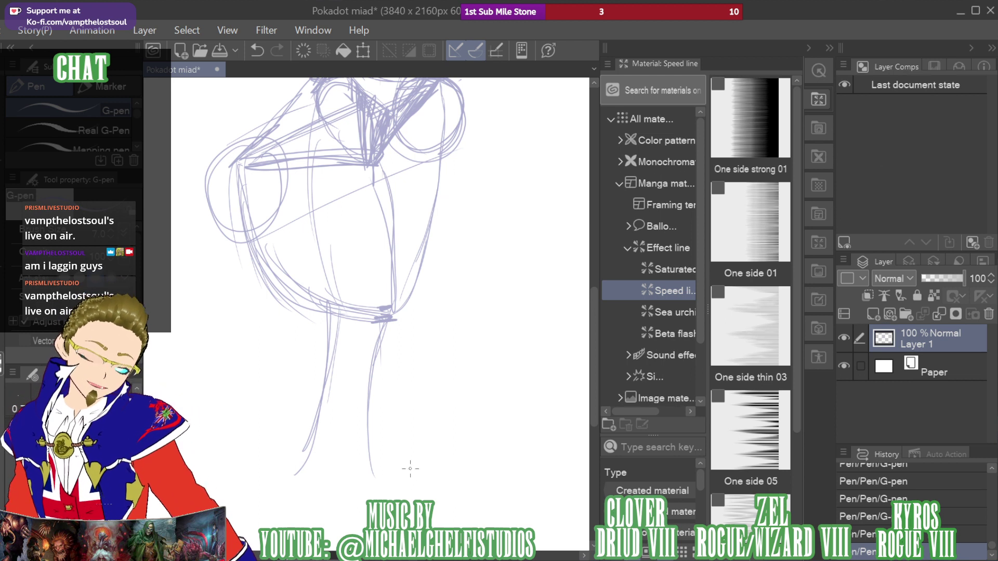
mouse_move(377, 471)
mouse_down()
mouse_move(356, 472)
mouse_move(386, 471)
mouse_up()
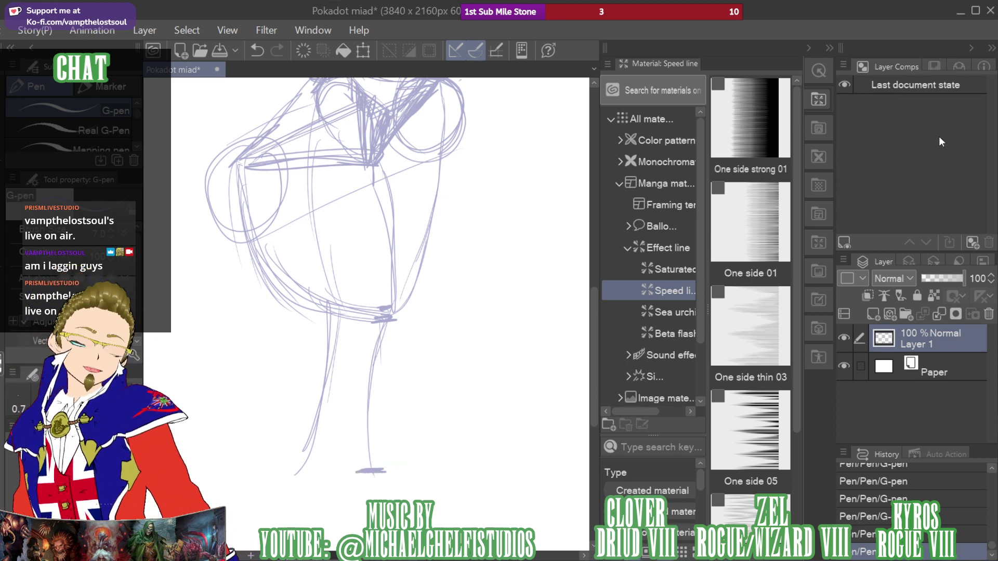
Sketch the pelvis as a large rounded shape below the ribcage with curved guide lines across its middle
key(space)
mouse_move(330, 488)
mouse_down()
mouse_move(384, 370)
mouse_move(477, 347)
mouse_up()
drag(349, 359, 516, 329)
mouse_move(283, 337)
mouse_down()
mouse_move(533, 304)
mouse_move(493, 241)
mouse_move(396, 226)
mouse_move(292, 285)
mouse_up()
drag(359, 232, 283, 321)
mouse_move(277, 334)
mouse_down()
mouse_move(369, 232)
mouse_move(502, 268)
mouse_move(515, 343)
mouse_move(496, 387)
mouse_move(402, 420)
mouse_move(320, 400)
mouse_move(375, 424)
mouse_move(298, 294)
mouse_move(280, 377)
mouse_up()
drag(286, 306, 377, 221)
mouse_move(309, 265)
mouse_down()
mouse_move(288, 390)
mouse_move(322, 408)
mouse_up()
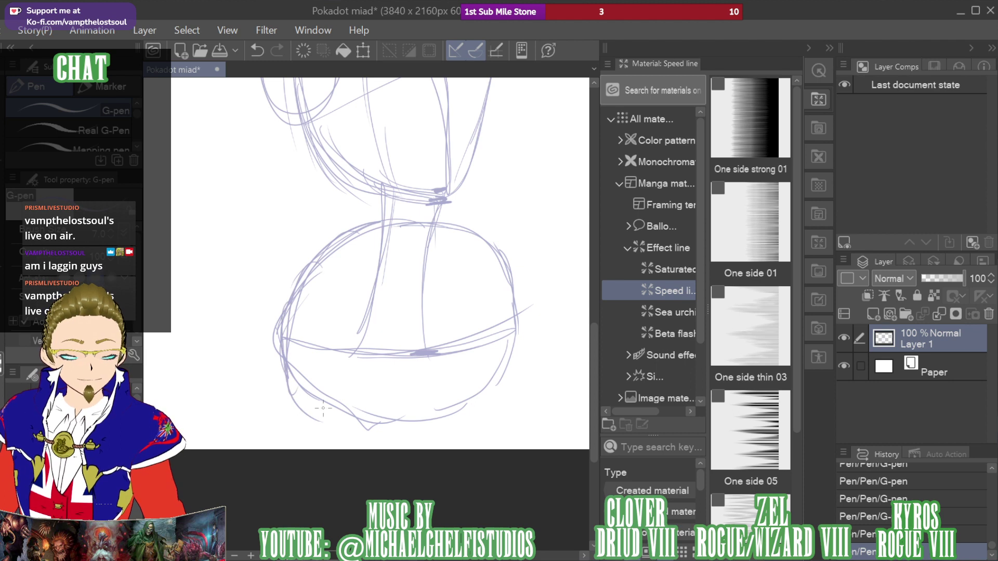
Complete the pelvis outline with rounded strokes along its lower edge and both sides
drag(285, 348, 359, 433)
drag(290, 374, 386, 427)
drag(326, 398, 358, 433)
mouse_move(359, 432)
mouse_down()
mouse_move(434, 446)
mouse_move(478, 401)
mouse_up()
mouse_move(478, 400)
mouse_down()
mouse_move(502, 380)
mouse_move(484, 244)
mouse_move(377, 213)
mouse_up()
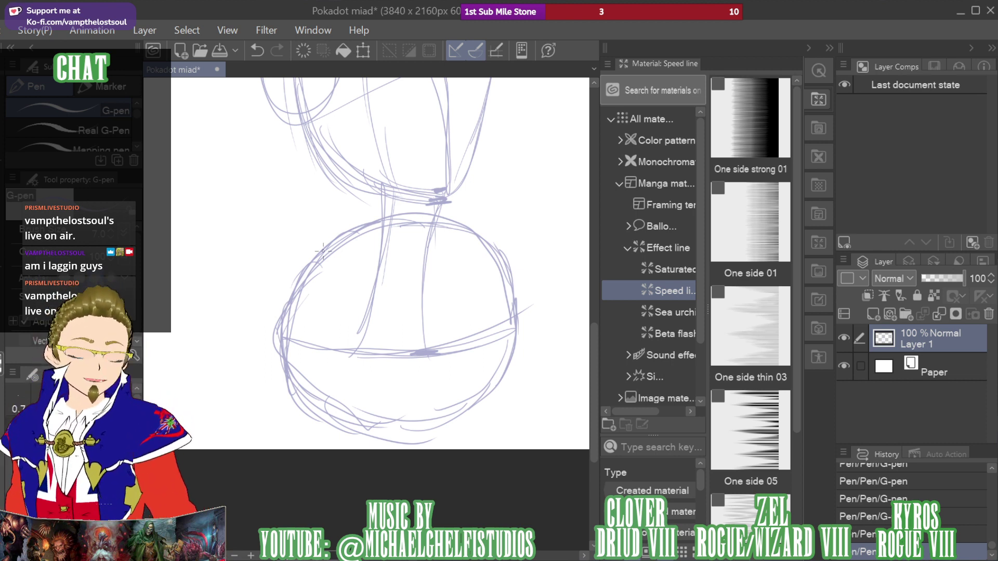
drag(323, 251, 309, 438)
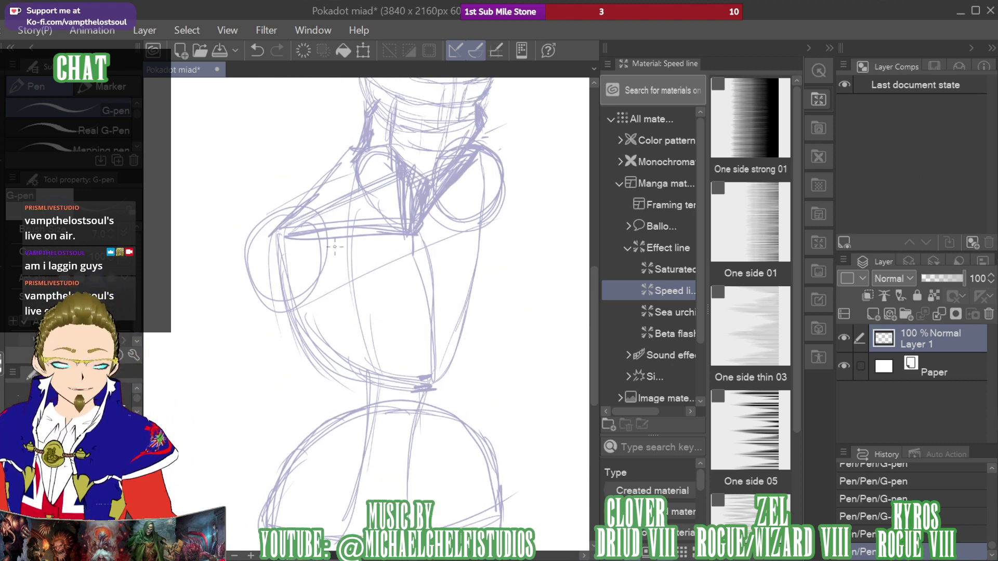
Sketch the chest contours inside the ribcage, with a curved lower edge on each side of the centre line
mouse_move(328, 235)
mouse_down()
mouse_move(369, 319)
mouse_move(473, 287)
mouse_up()
mouse_move(481, 260)
mouse_down()
mouse_move(483, 228)
mouse_move(465, 181)
mouse_move(442, 192)
mouse_up()
drag(486, 234, 479, 253)
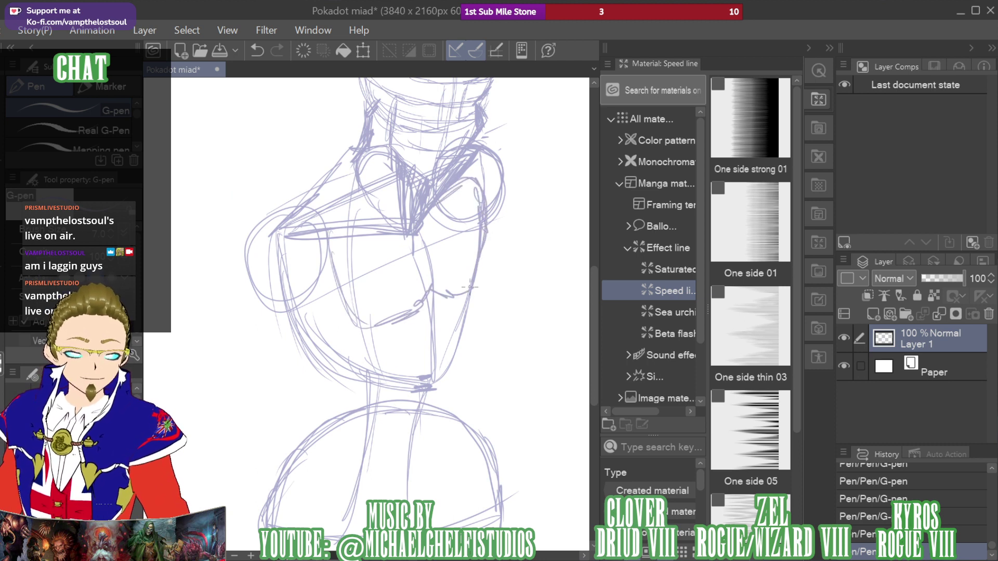
drag(364, 339, 335, 240)
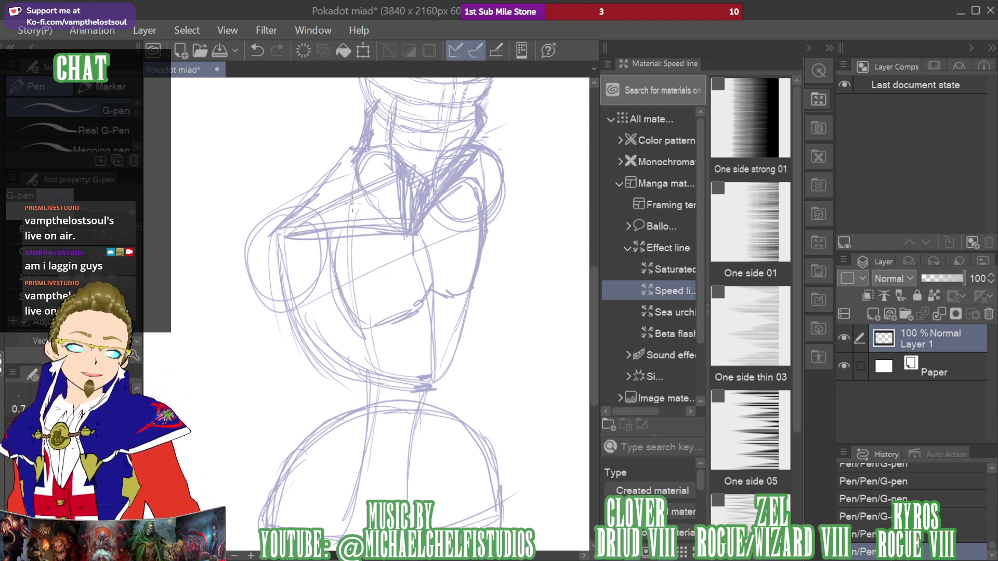
mouse_move(353, 204)
mouse_down()
mouse_move(355, 212)
mouse_move(312, 60)
mouse_up()
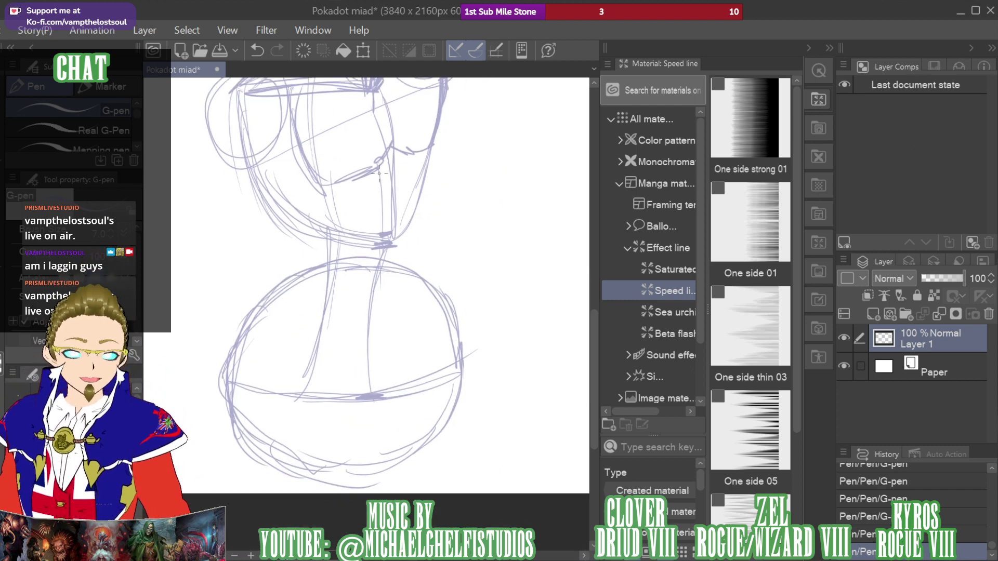
Sketch a narrow vertical strip from the chest's centre down through the waist into the lower pelvis
drag(379, 174, 354, 326)
mouse_move(373, 244)
mouse_down()
mouse_move(354, 394)
mouse_move(372, 445)
mouse_up()
drag(395, 411, 388, 349)
drag(394, 440, 382, 268)
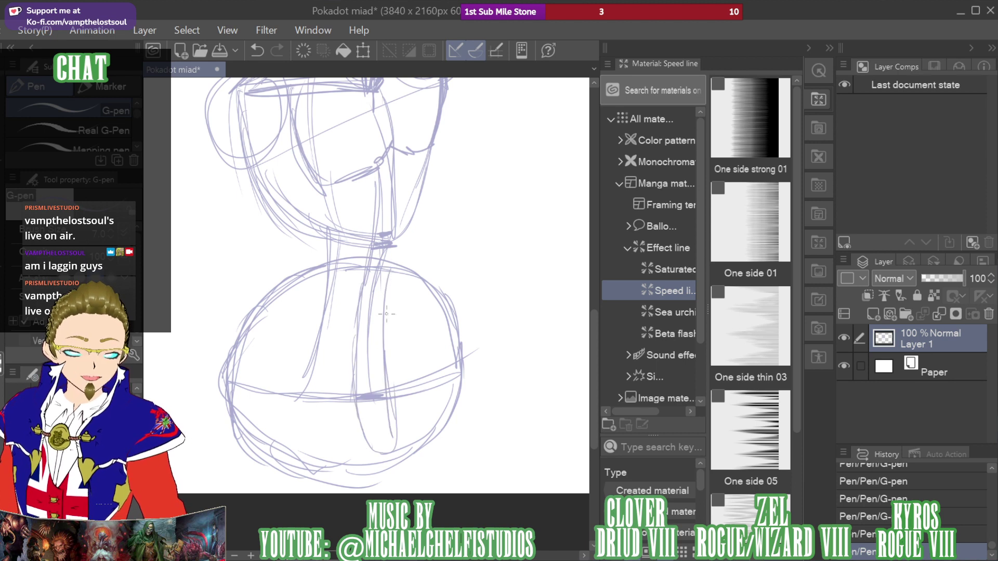
Draw the abdomen's side lines below the chest and a V shape converging on the centre line over the upper pelvis
drag(383, 362, 407, 211)
mouse_move(400, 262)
mouse_down()
mouse_move(404, 155)
mouse_move(431, 158)
mouse_up()
drag(372, 174, 320, 221)
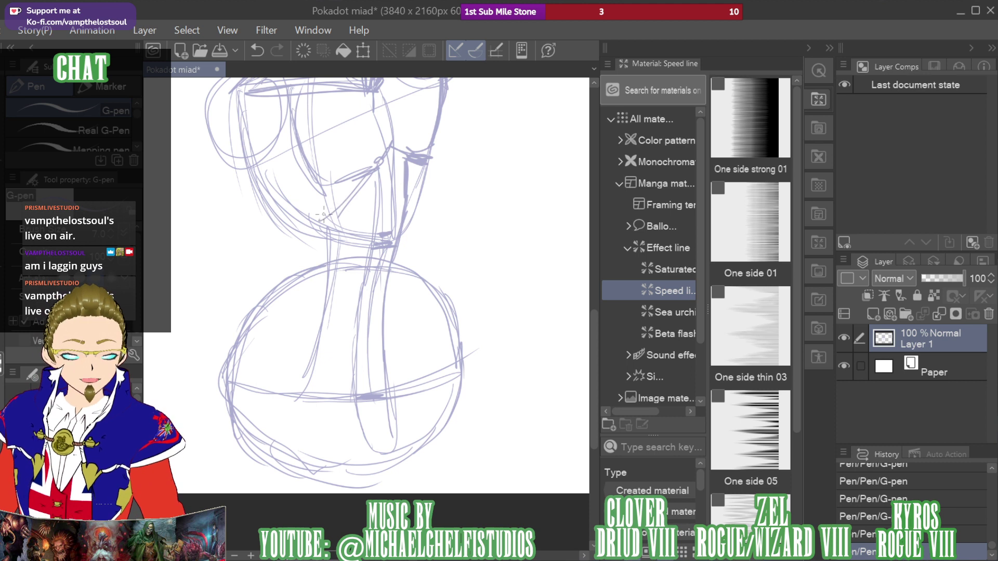
mouse_move(359, 192)
mouse_down()
mouse_move(285, 231)
mouse_move(370, 320)
mouse_up()
mouse_move(283, 233)
mouse_down()
mouse_move(329, 291)
mouse_move(370, 321)
mouse_move(414, 227)
mouse_up()
drag(403, 263, 422, 171)
drag(389, 283, 423, 169)
drag(272, 297, 396, 212)
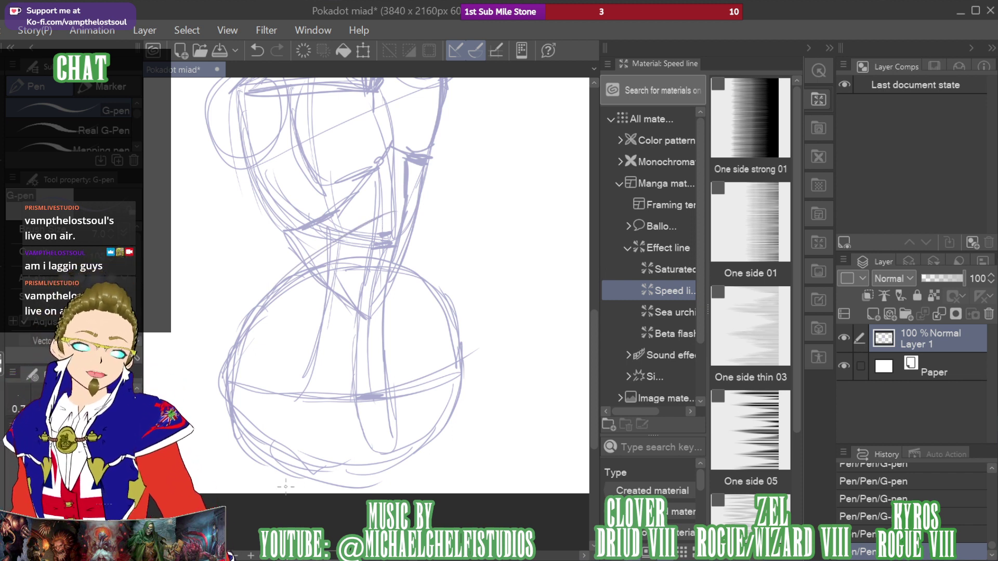
Draw a curved hip line from the lower ribcage down to the pelvis's right side
drag(392, 213, 445, 310)
drag(407, 229, 456, 341)
drag(388, 212, 399, 227)
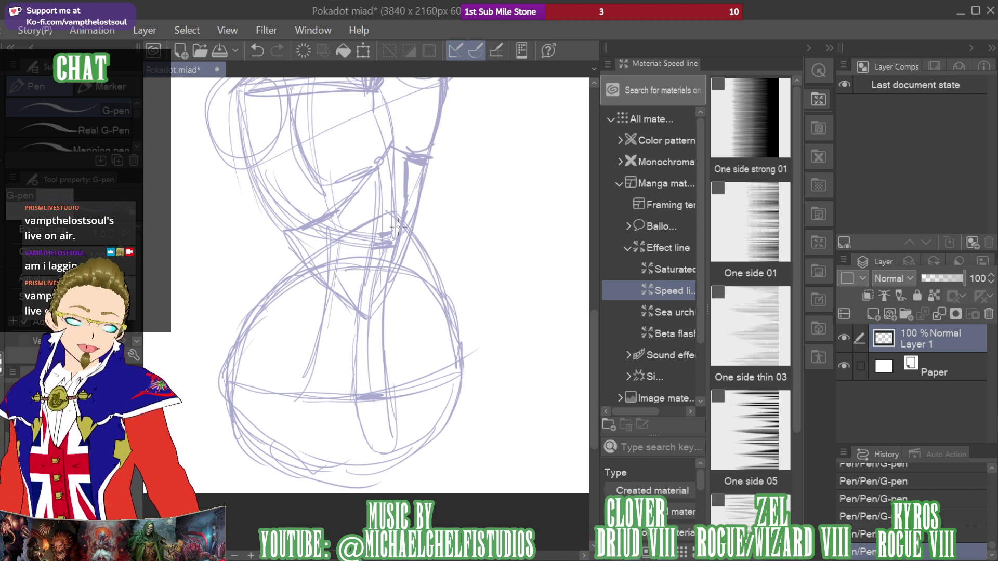
Sketch two large overlapping circles for the hips across the lower pelvis and reinforce their outer edges
mouse_move(227, 367)
mouse_down()
mouse_move(291, 485)
mouse_move(345, 462)
mouse_move(377, 398)
mouse_move(256, 328)
mouse_move(233, 446)
mouse_move(380, 418)
mouse_move(311, 325)
mouse_move(309, 452)
mouse_up()
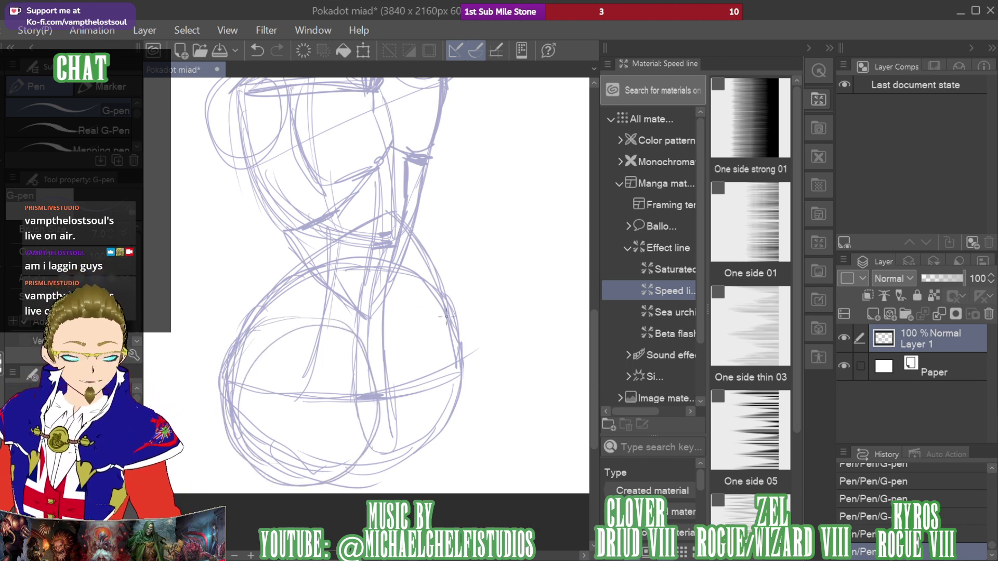
mouse_move(446, 317)
mouse_down()
mouse_move(396, 474)
mouse_move(408, 313)
mouse_move(492, 390)
mouse_move(395, 340)
mouse_up()
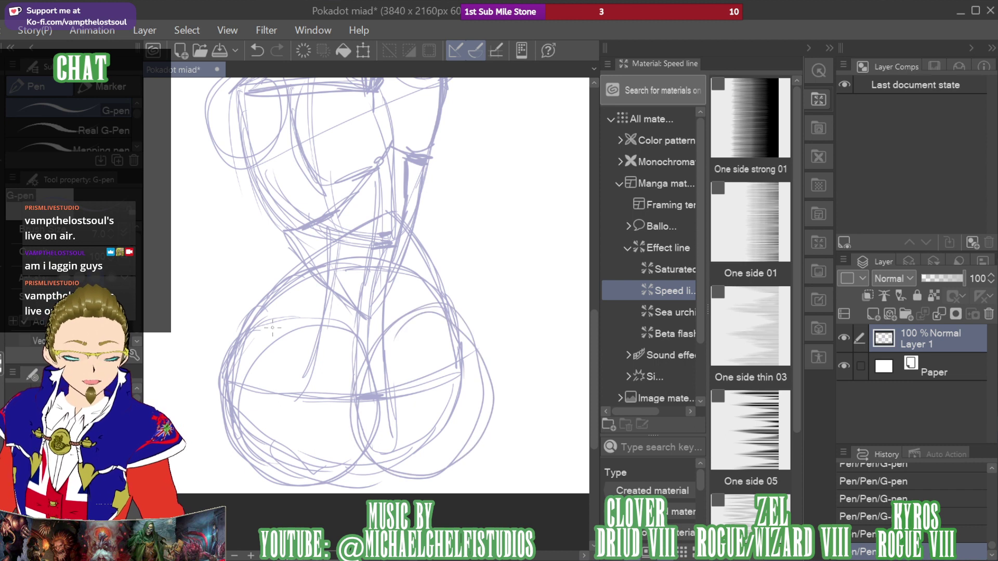
drag(231, 344, 212, 398)
drag(226, 439, 270, 481)
mouse_move(229, 336)
mouse_down()
mouse_move(338, 333)
mouse_move(364, 361)
mouse_up()
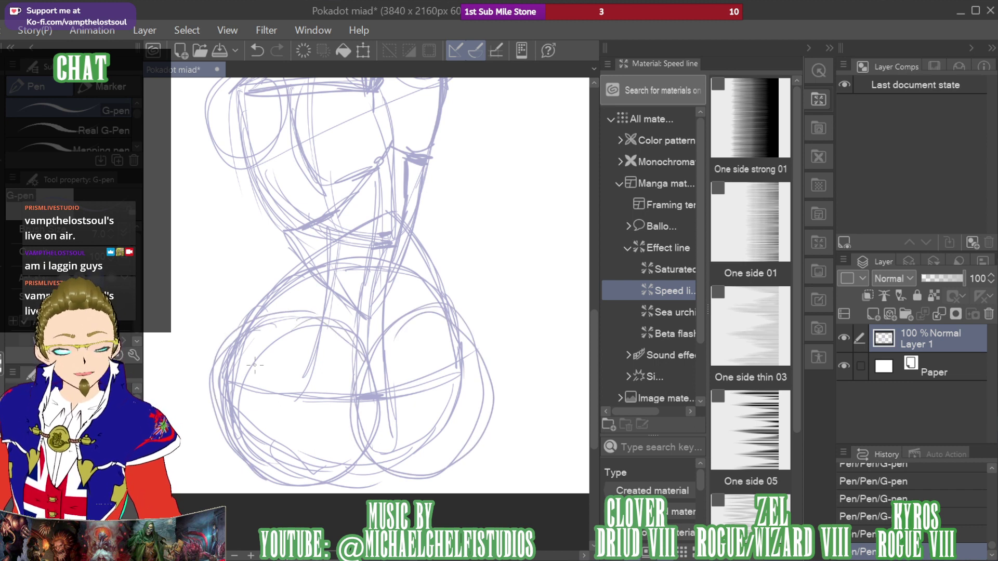
mouse_move(385, 326)
mouse_down()
mouse_move(446, 310)
mouse_move(493, 354)
mouse_move(483, 423)
mouse_up()
mouse_move(447, 310)
mouse_down()
mouse_move(490, 345)
mouse_move(428, 474)
mouse_up()
Sketch the outer and inner thigh lines from the hip circles down to the canvas's lower edge
drag(899, 186, 908, 171)
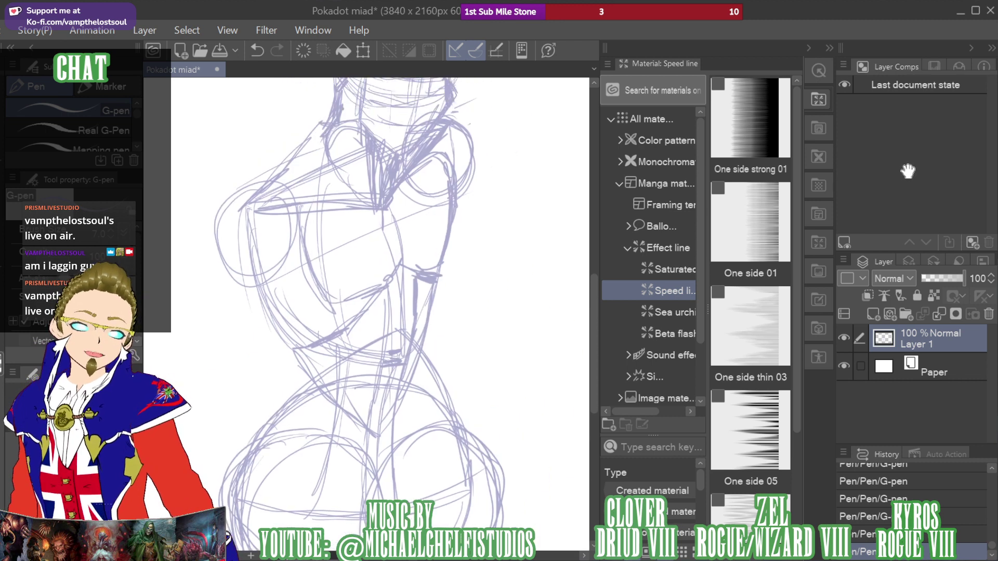
scroll(903, 182, down, 6)
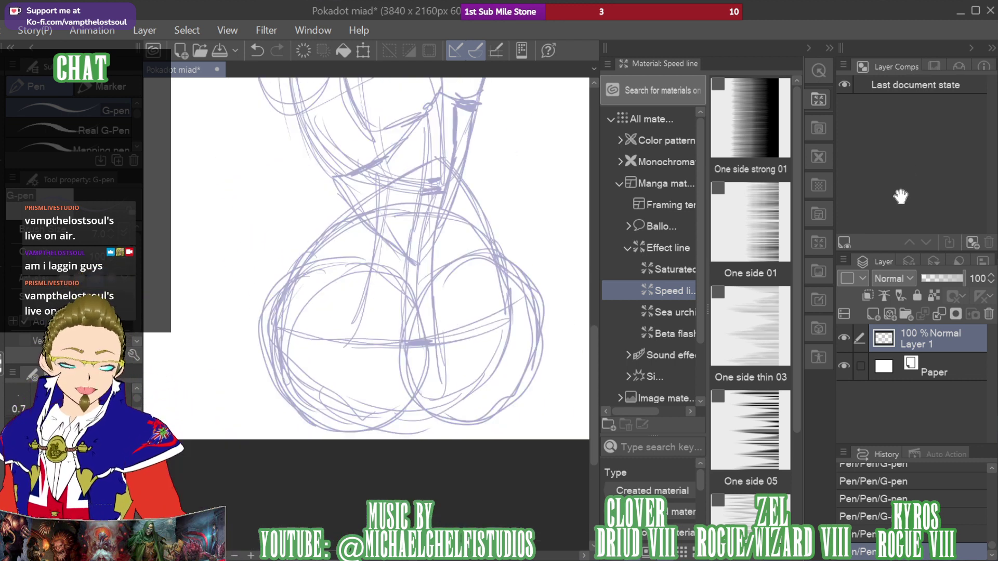
scroll(901, 197, down, 1)
drag(260, 294, 214, 484)
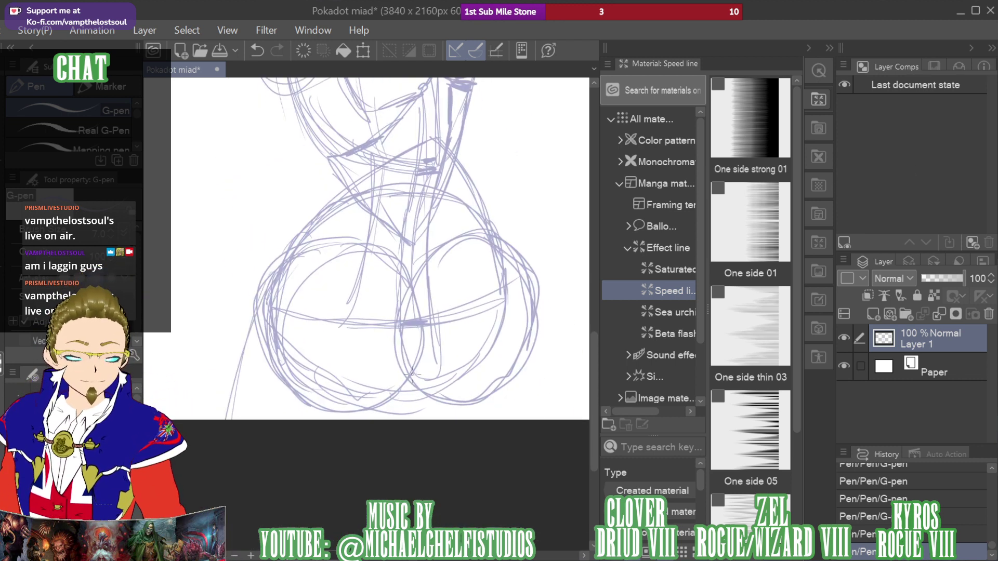
mouse_move(411, 373)
mouse_down()
mouse_move(339, 496)
mouse_move(372, 431)
mouse_up()
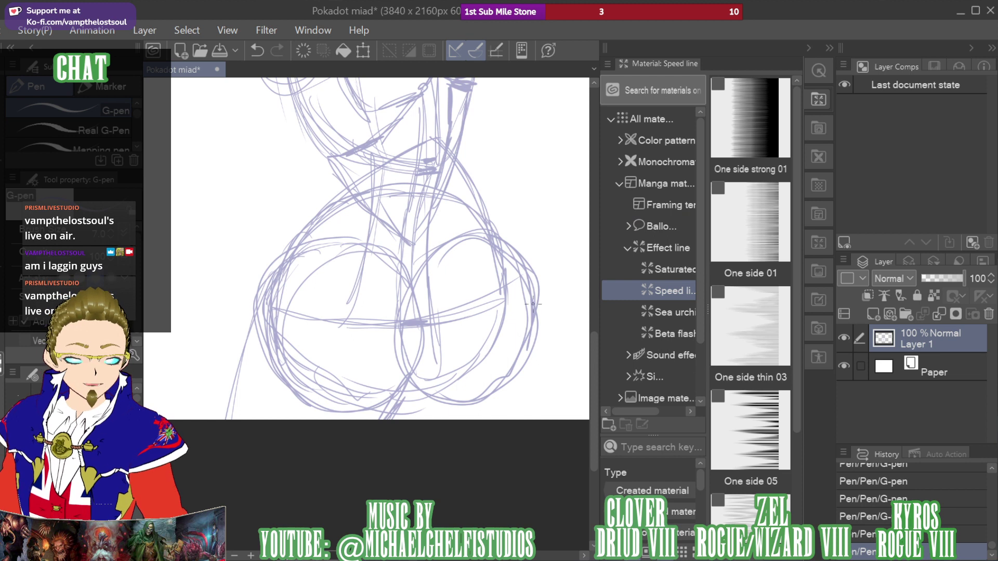
drag(551, 324, 554, 420)
drag(530, 271, 577, 421)
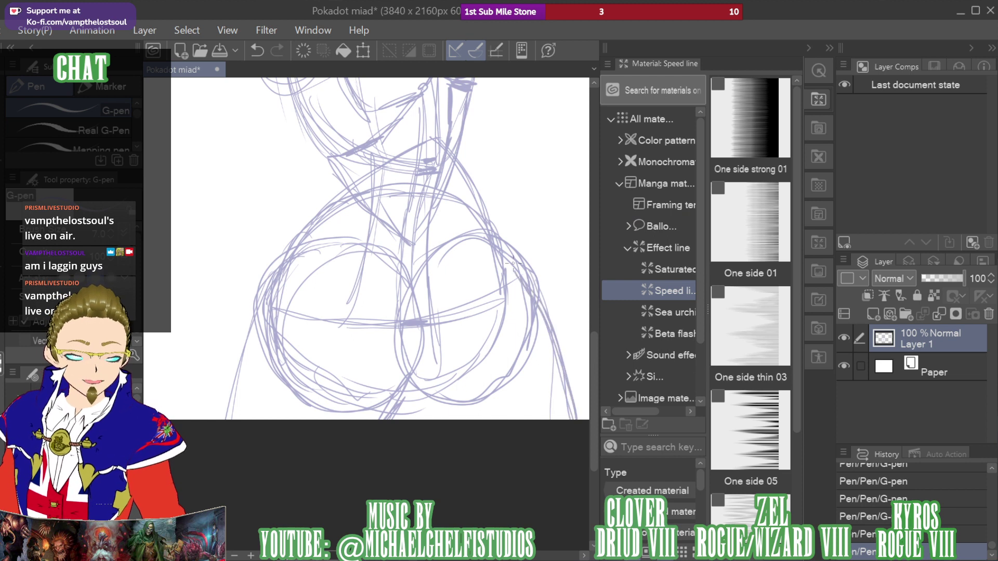
drag(405, 385, 418, 420)
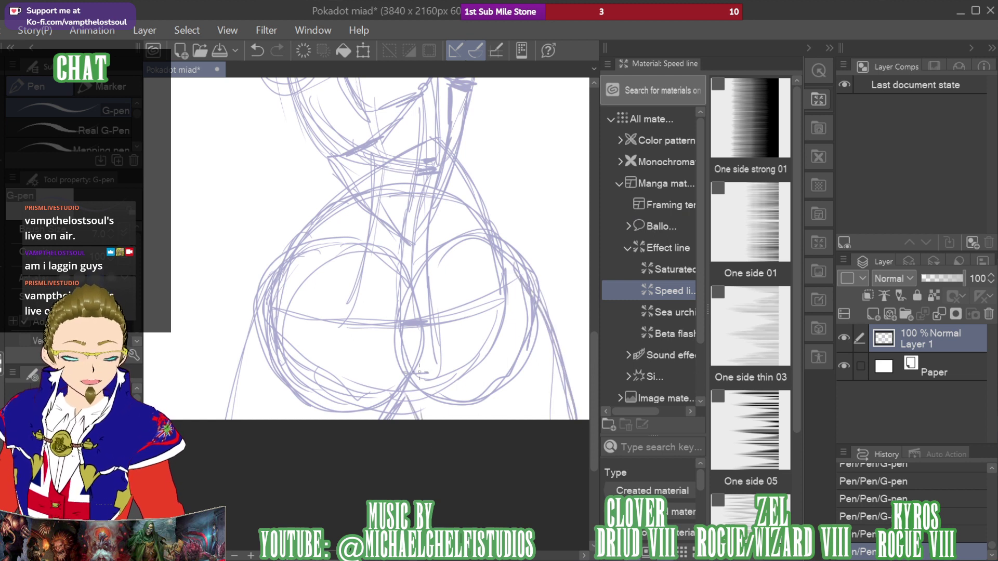
Outline a small rectangular block between the two hip circles below the pelvis's horizontal guide line
drag(439, 368, 405, 371)
drag(435, 334, 433, 364)
mouse_move(406, 324)
mouse_down()
mouse_move(401, 372)
mouse_move(398, 355)
mouse_up()
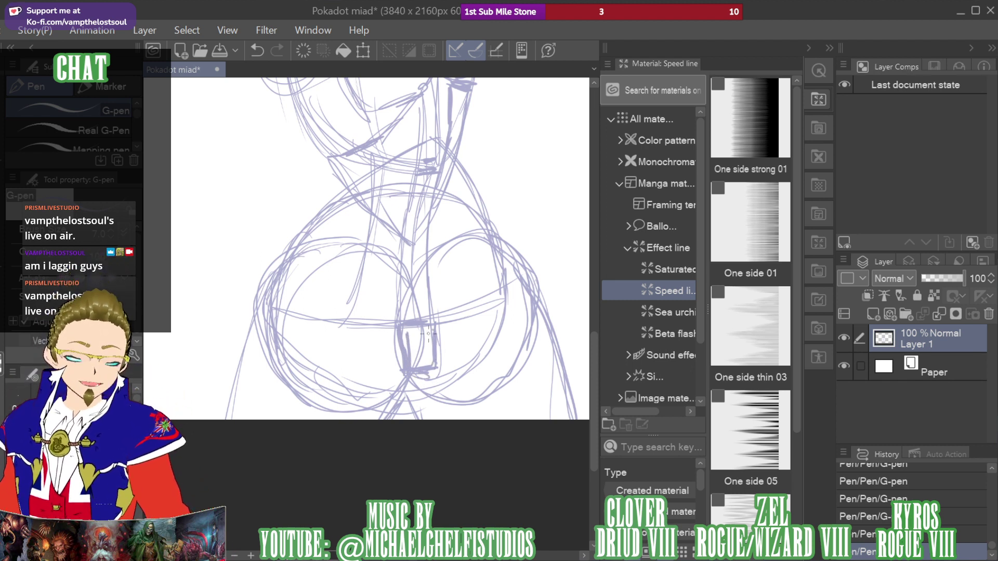
Mark two arm joint positions on each side of the torso with short dashes and draw a circle around each
key(space)
drag(432, 338, 853, 183)
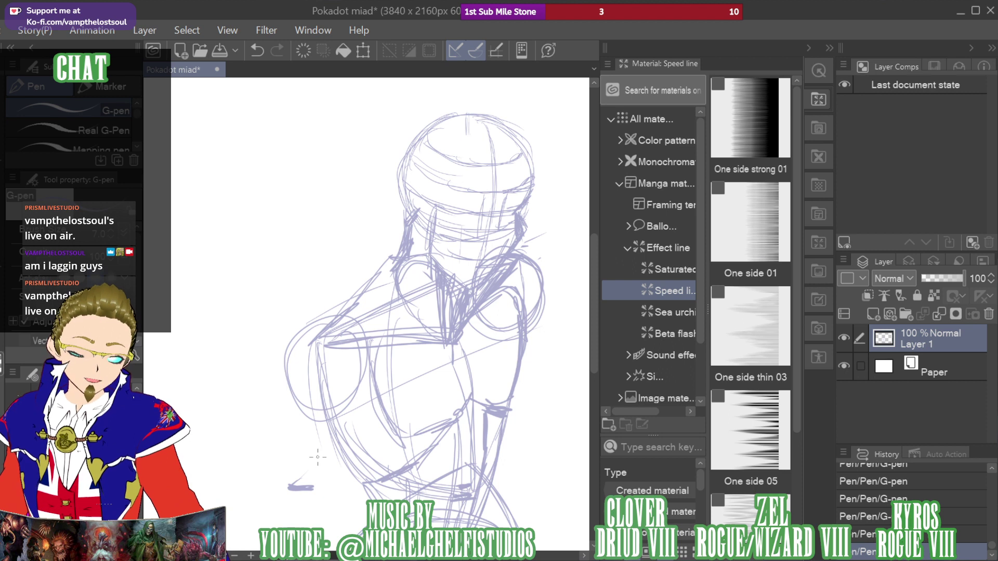
mouse_move(231, 339)
mouse_down()
mouse_move(246, 338)
mouse_move(212, 349)
mouse_move(81, 345)
mouse_move(353, 375)
mouse_move(226, 422)
mouse_move(88, 386)
mouse_up()
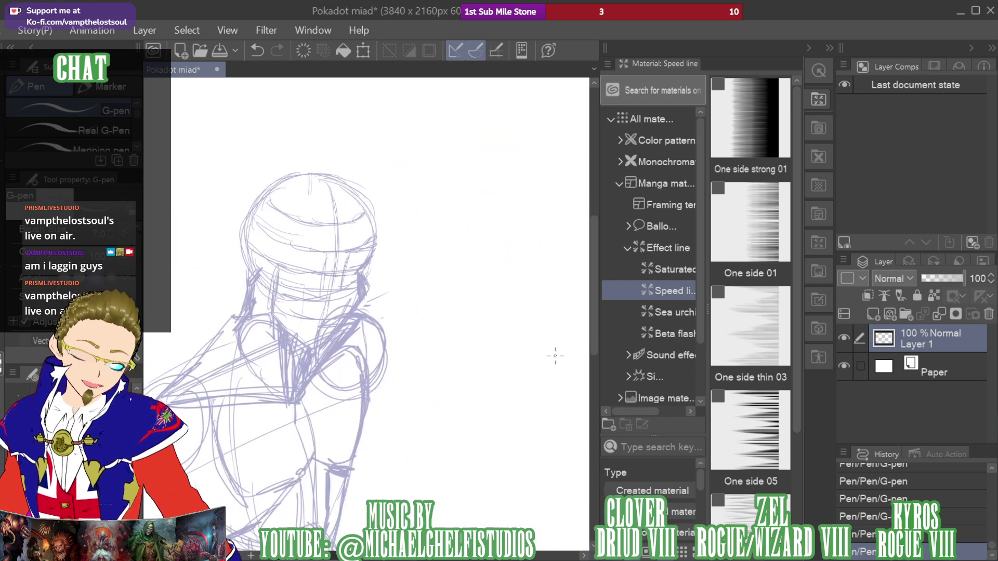
mouse_move(430, 462)
mouse_down()
mouse_move(408, 467)
mouse_move(432, 461)
mouse_up()
mouse_move(463, 319)
mouse_down()
mouse_move(487, 319)
mouse_move(458, 318)
mouse_up()
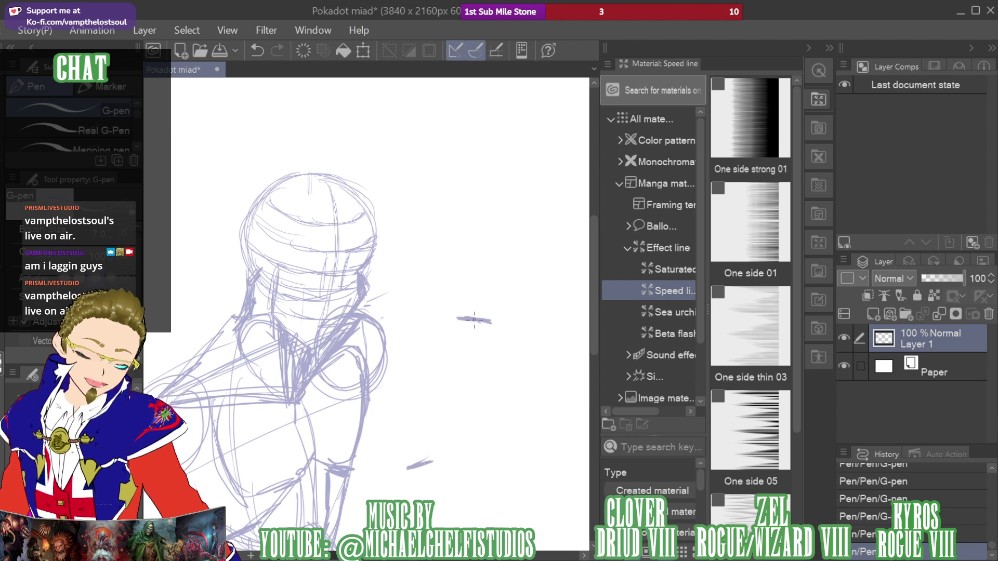
mouse_move(436, 439)
mouse_down()
mouse_move(419, 495)
mouse_move(446, 451)
mouse_up()
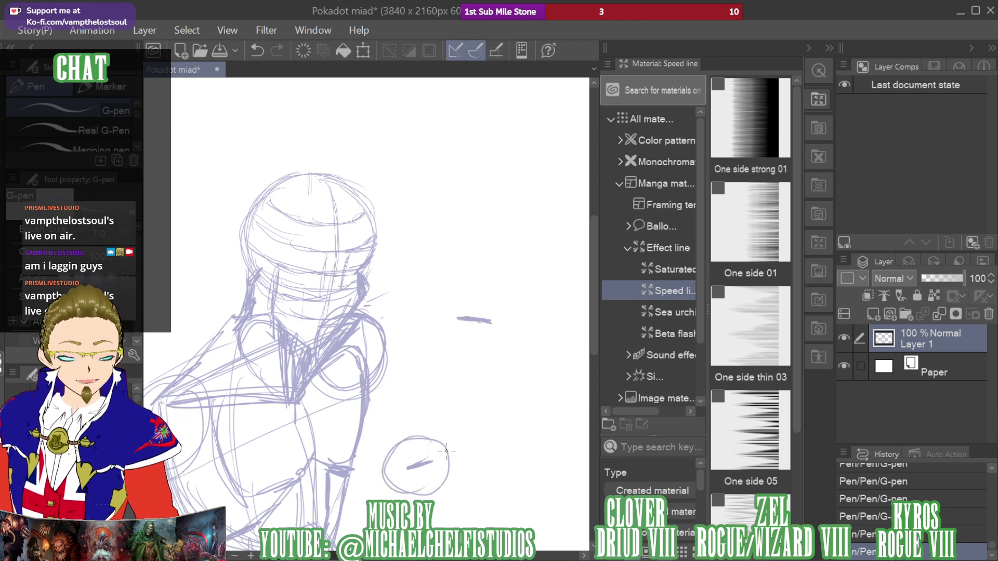
mouse_move(483, 298)
mouse_down()
mouse_move(494, 303)
mouse_move(456, 306)
mouse_up()
mouse_move(918, 142)
mouse_down()
mouse_move(889, 157)
mouse_move(908, 156)
mouse_move(898, 140)
mouse_up()
mouse_move(210, 306)
mouse_down()
mouse_move(195, 307)
mouse_move(192, 321)
mouse_up()
drag(277, 445, 263, 450)
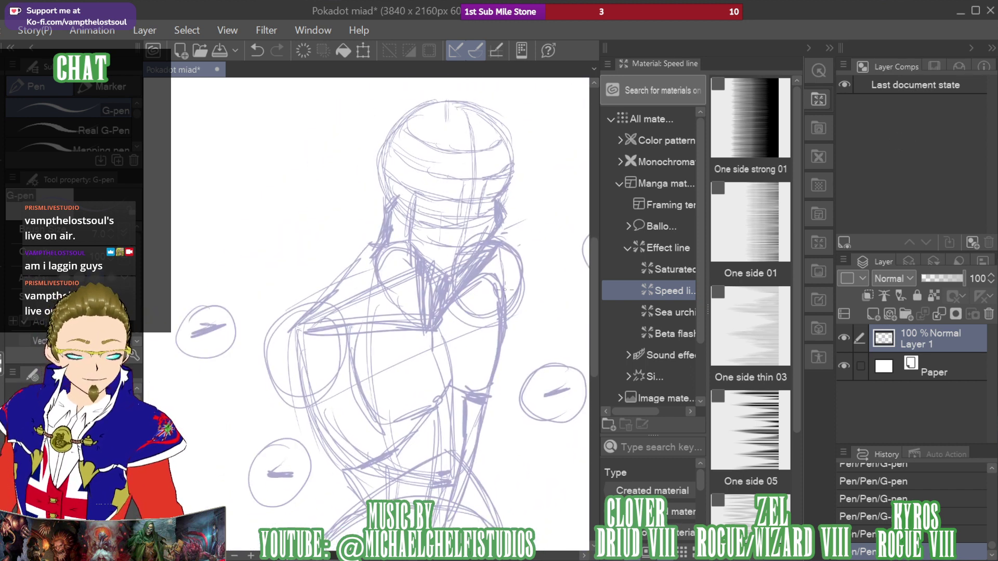
Sketch curved contour lines from the right shoulder down the torso's side and a slanted guide line across the right hip
drag(493, 287, 447, 371)
mouse_move(515, 292)
mouse_down()
mouse_move(491, 416)
mouse_move(494, 403)
mouse_up()
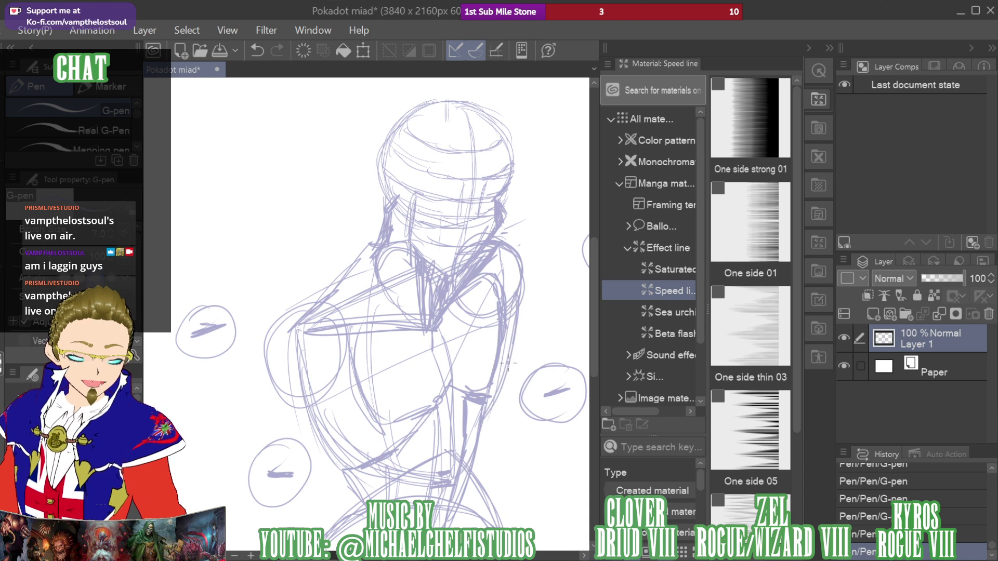
drag(512, 346, 484, 437)
drag(910, 156, 796, 206)
drag(391, 318, 445, 414)
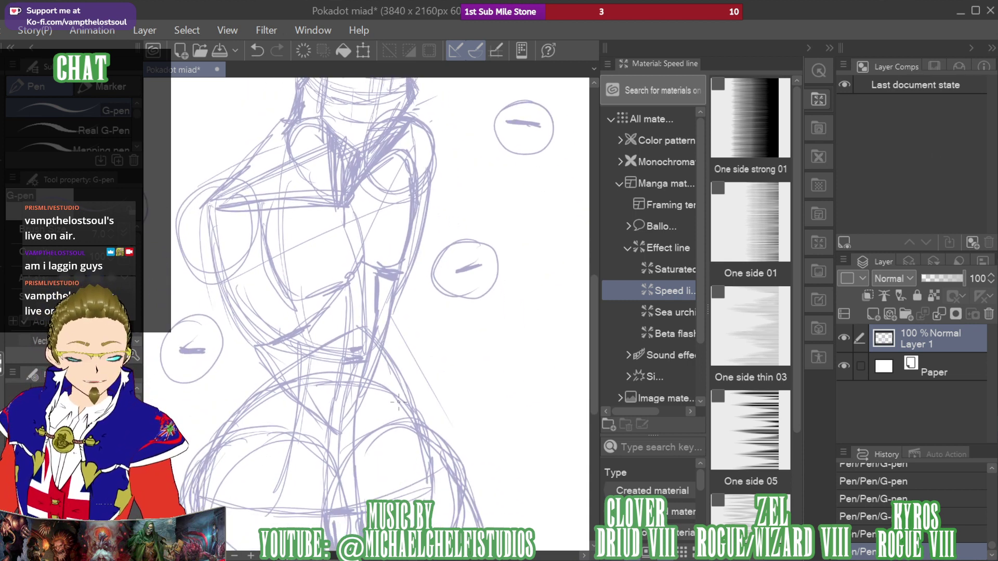
drag(429, 174, 437, 281)
drag(429, 206, 418, 325)
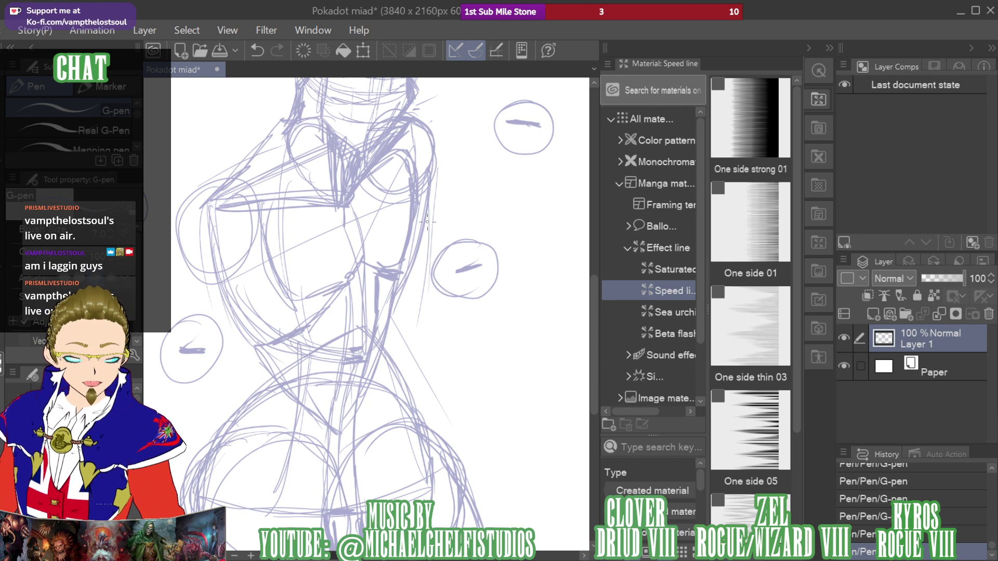
Draw a large loose oval beside the left shoulder, enclosing the upper joint circle there
mouse_move(914, 173)
mouse_down()
mouse_move(901, 150)
mouse_move(907, 158)
mouse_move(877, 153)
mouse_up()
mouse_move(274, 221)
mouse_down()
mouse_move(170, 349)
mouse_move(290, 232)
mouse_up()
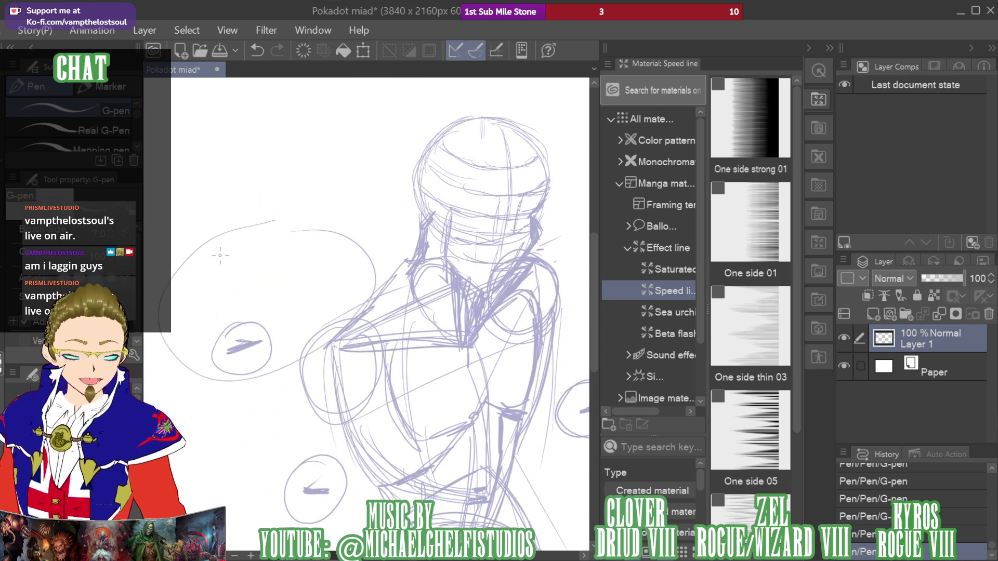
Draw guide lines from the right shoulder past the lower right joint circle and a long curve sweeping outward from that circle
mouse_move(892, 166)
mouse_down()
mouse_move(915, 163)
mouse_move(896, 169)
mouse_up()
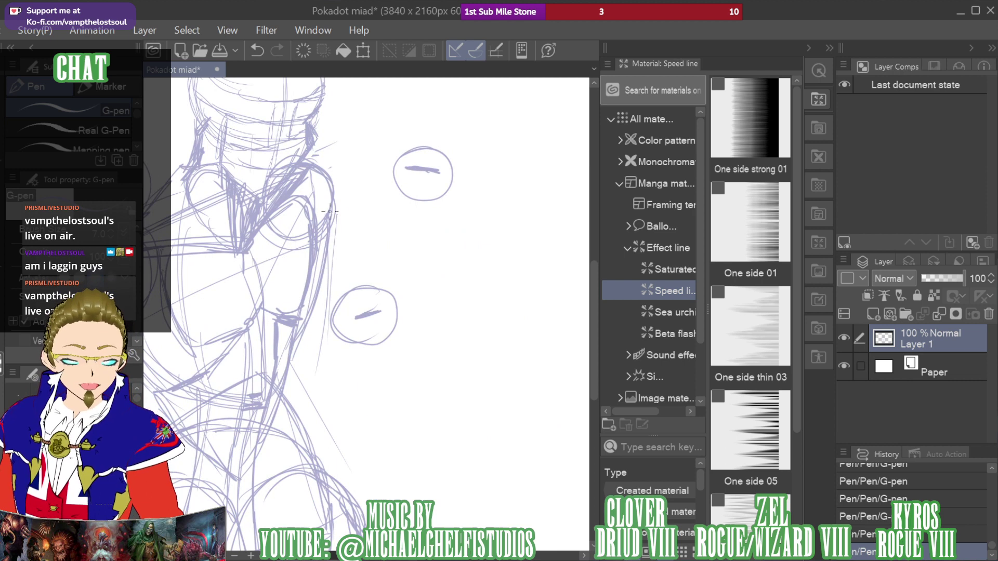
drag(330, 211, 378, 445)
drag(339, 300, 365, 400)
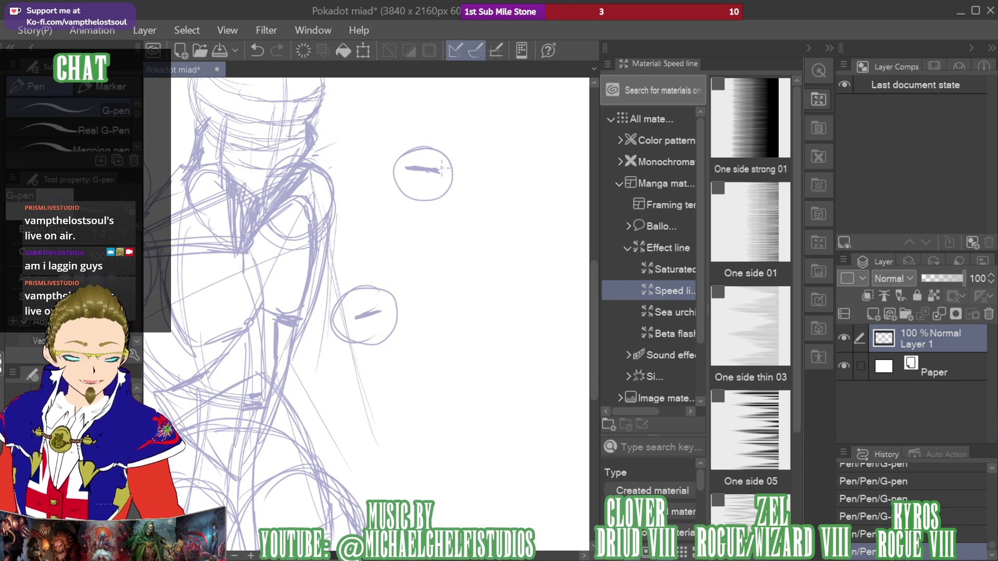
mouse_move(935, 166)
mouse_down()
mouse_move(927, 142)
mouse_move(909, 158)
mouse_move(938, 162)
mouse_up()
mouse_move(357, 351)
mouse_down()
mouse_move(425, 434)
mouse_move(417, 412)
mouse_move(470, 456)
mouse_move(529, 474)
mouse_up()
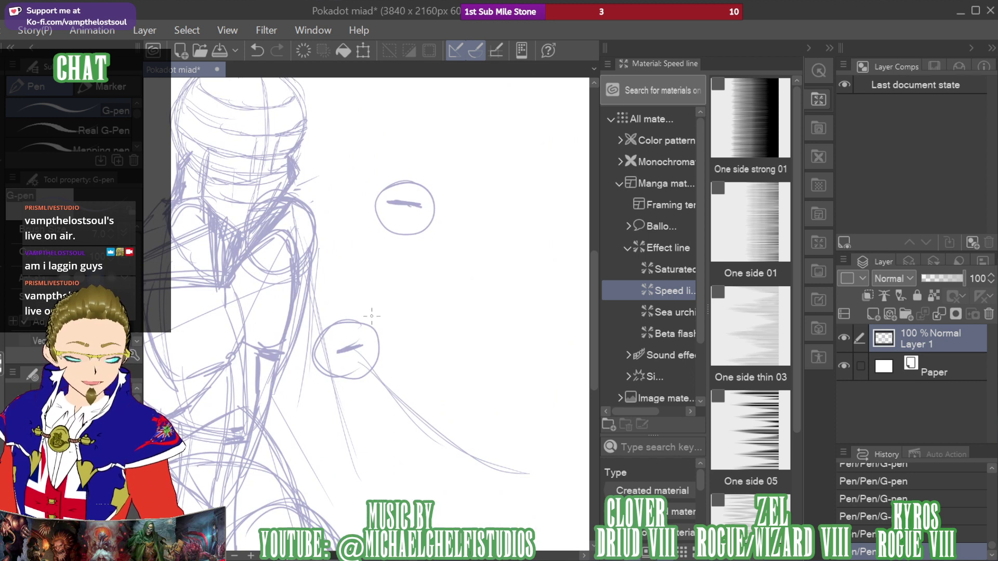
Add short cross marks along the curve leaving the lower right joint circle and draw a small circle around the upper mark
mouse_move(929, 180)
mouse_down()
mouse_move(913, 165)
mouse_move(930, 167)
mouse_up()
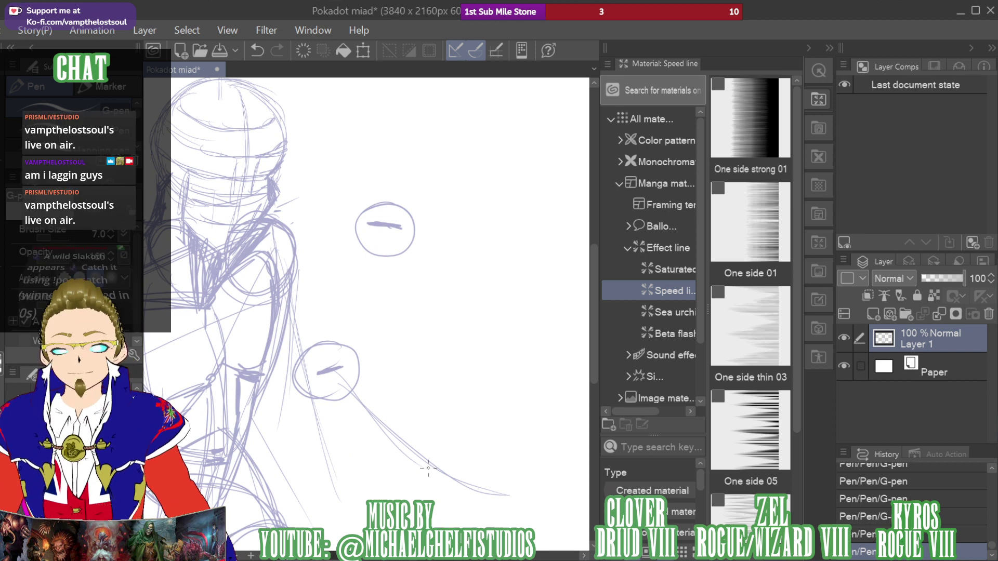
drag(430, 474, 445, 465)
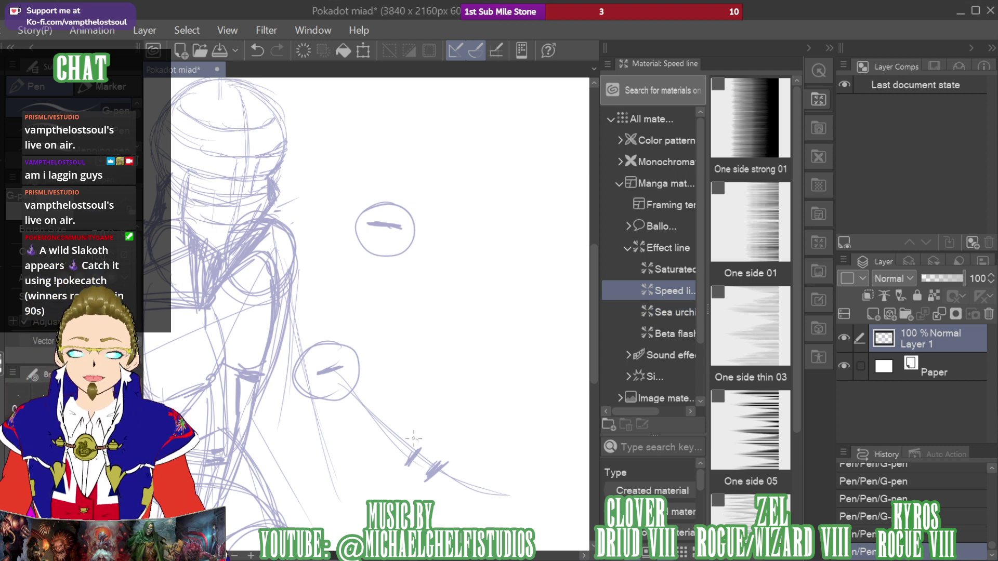
mouse_move(427, 475)
mouse_down()
mouse_move(400, 439)
mouse_move(388, 443)
mouse_up()
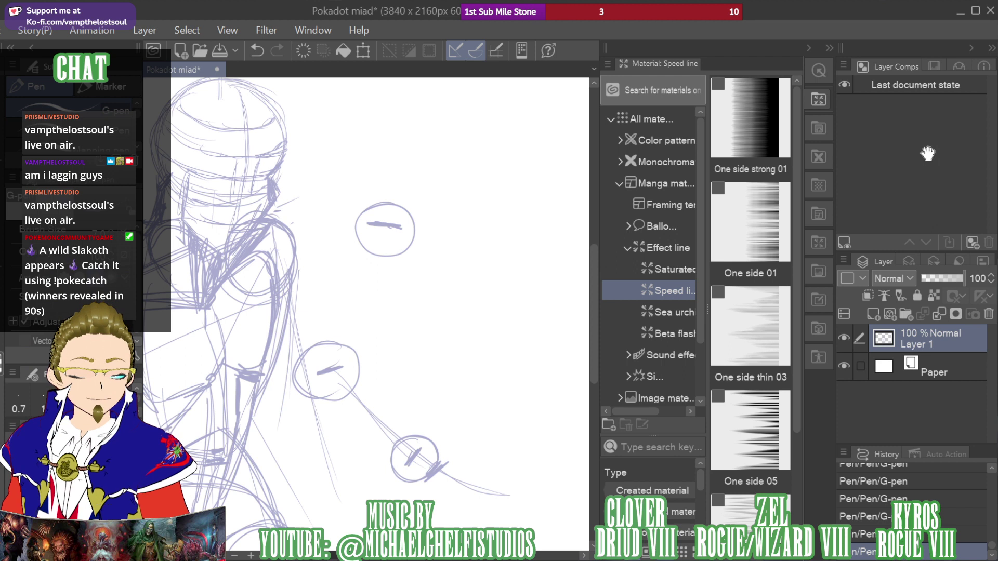
drag(927, 154, 895, 155)
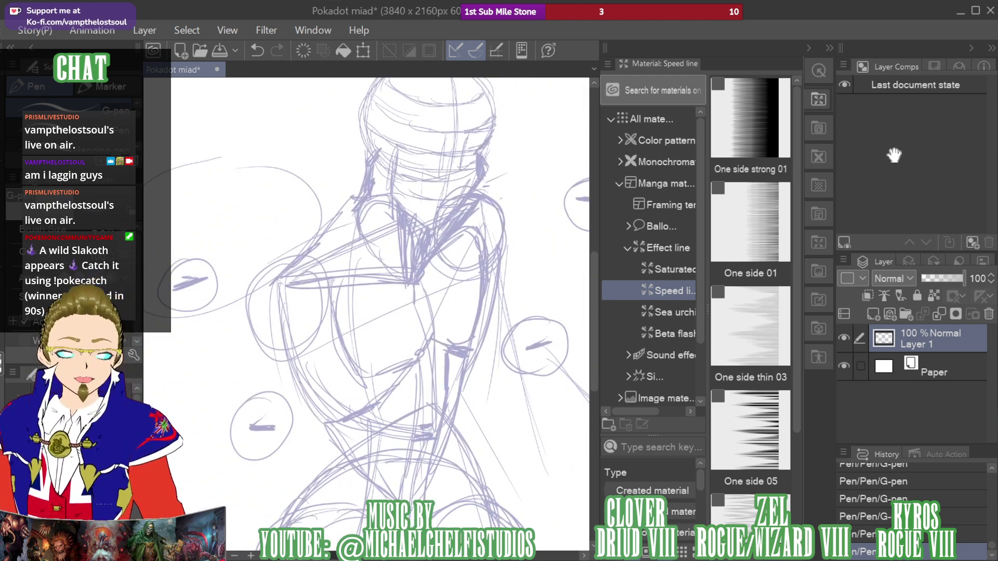
Draw the left upper arm's contours from the shoulder circle down around the lower left joint circle
drag(255, 326, 230, 429)
drag(243, 364, 233, 439)
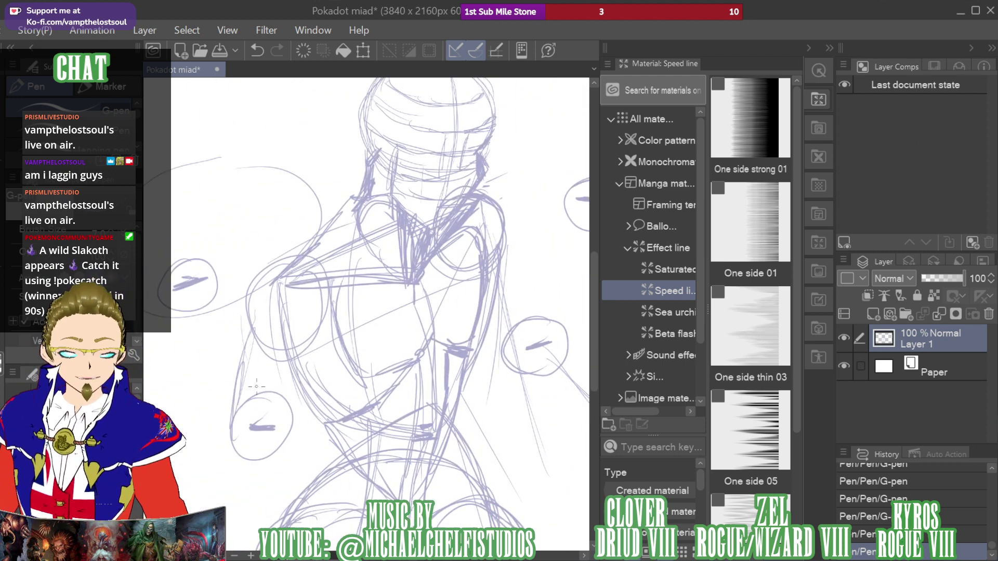
drag(320, 329, 280, 445)
drag(318, 332, 295, 416)
drag(285, 431, 271, 455)
drag(248, 315, 230, 427)
drag(237, 370, 233, 399)
drag(285, 351, 247, 427)
drag(301, 410, 284, 432)
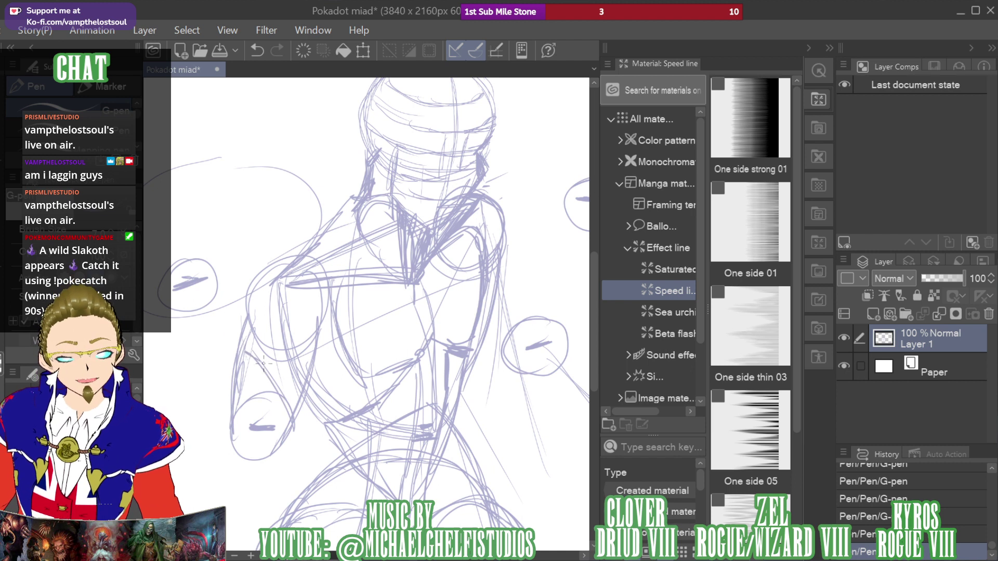
Draw the left forearm's two side contours between the lower and upper joint circles
drag(258, 329, 222, 360)
mouse_move(246, 307)
mouse_down()
mouse_move(216, 352)
mouse_move(218, 325)
mouse_up()
drag(224, 276, 214, 315)
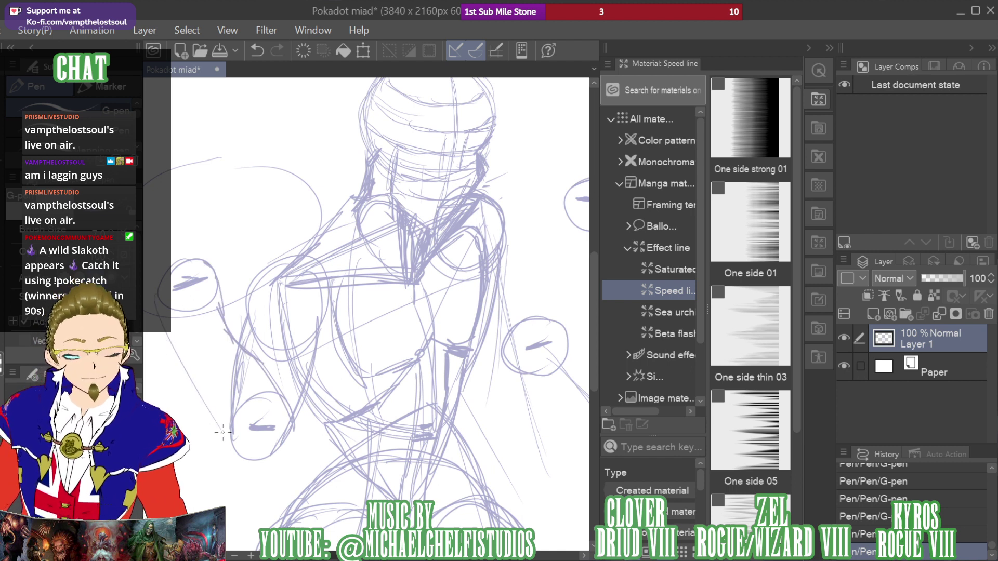
drag(175, 343, 239, 458)
mouse_move(168, 322)
mouse_down()
mouse_move(233, 451)
mouse_move(190, 371)
mouse_up()
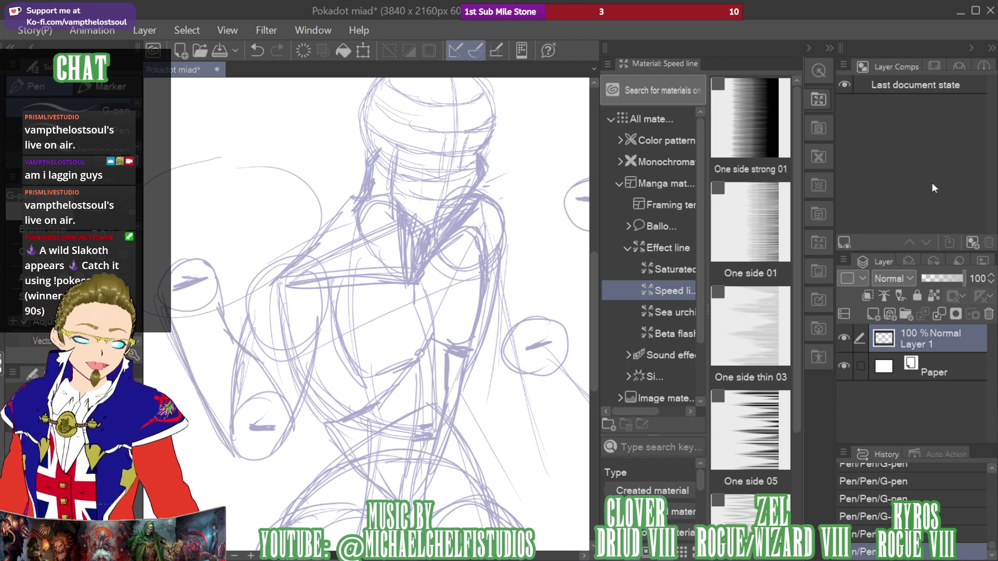
Sketch an angular hand shape extending outward from the upper left joint circle
mouse_move(210, 219)
mouse_down()
mouse_move(333, 244)
mouse_move(323, 281)
mouse_move(285, 292)
mouse_up()
drag(290, 292, 218, 322)
mouse_move(207, 320)
mouse_down()
mouse_move(229, 352)
mouse_move(335, 338)
mouse_up()
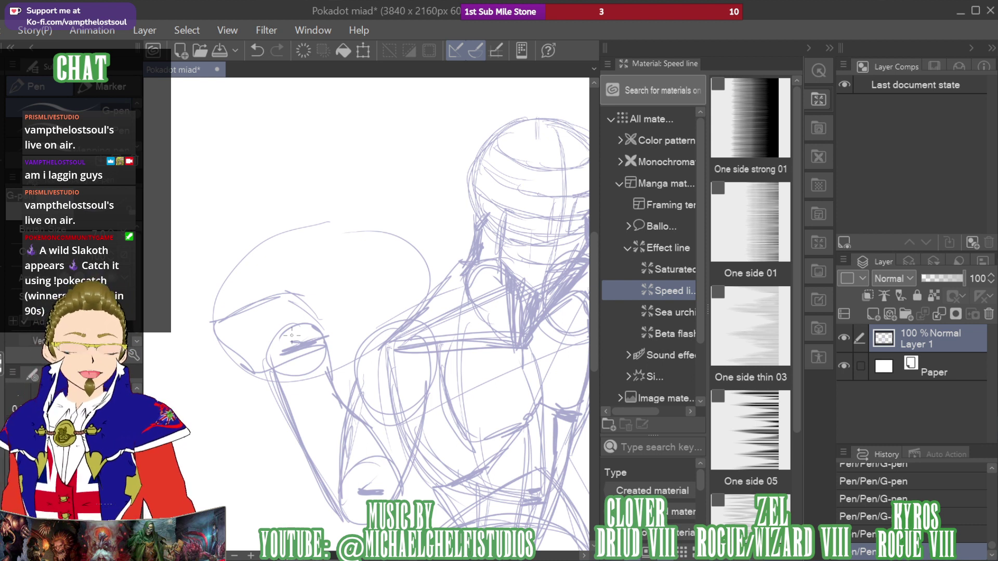
mouse_move(319, 336)
mouse_down()
mouse_move(310, 302)
mouse_move(274, 286)
mouse_up()
drag(214, 308, 256, 361)
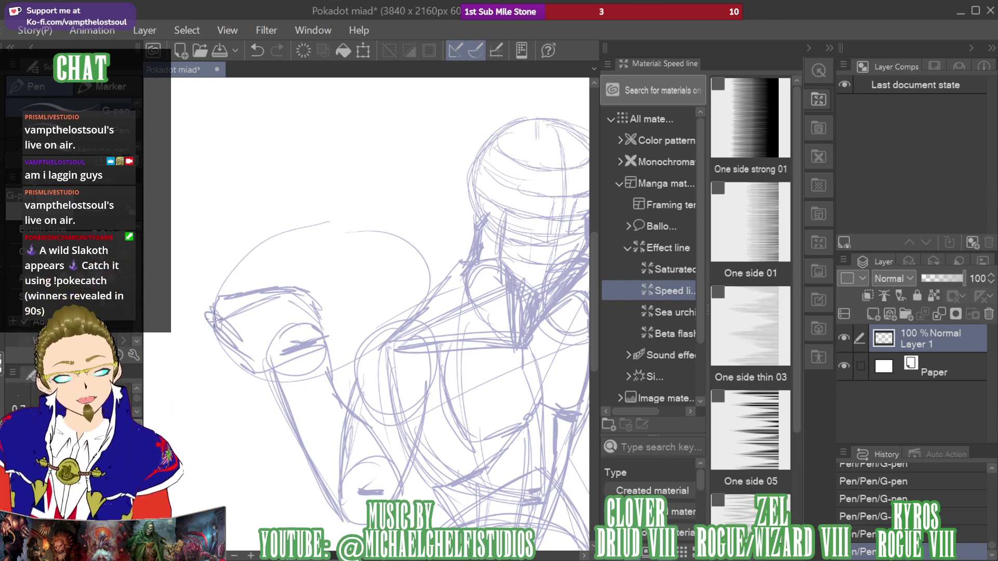
drag(220, 318, 260, 342)
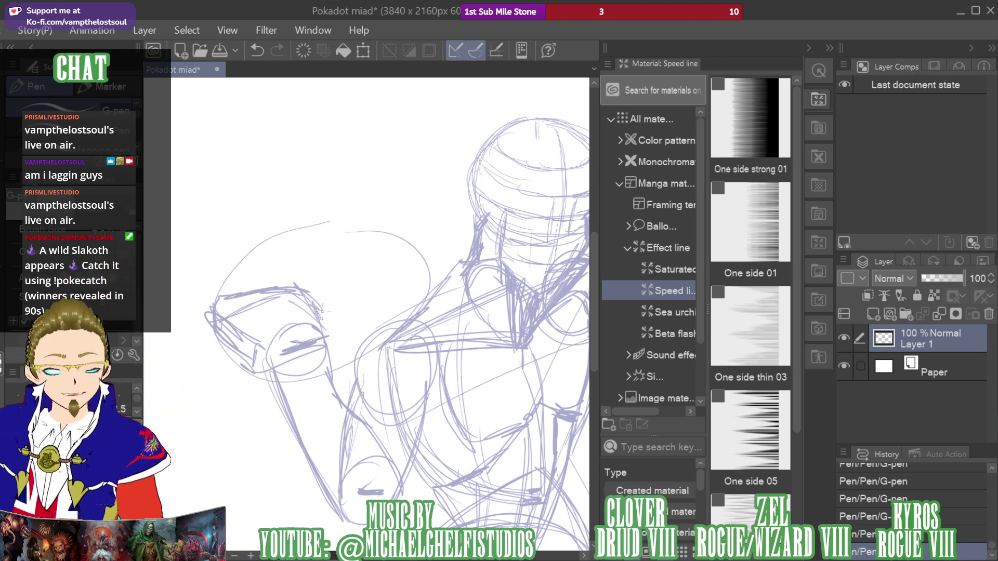
mouse_move(293, 285)
mouse_down()
mouse_move(271, 268)
mouse_move(227, 289)
mouse_move(260, 359)
mouse_move(275, 363)
mouse_move(243, 309)
mouse_up()
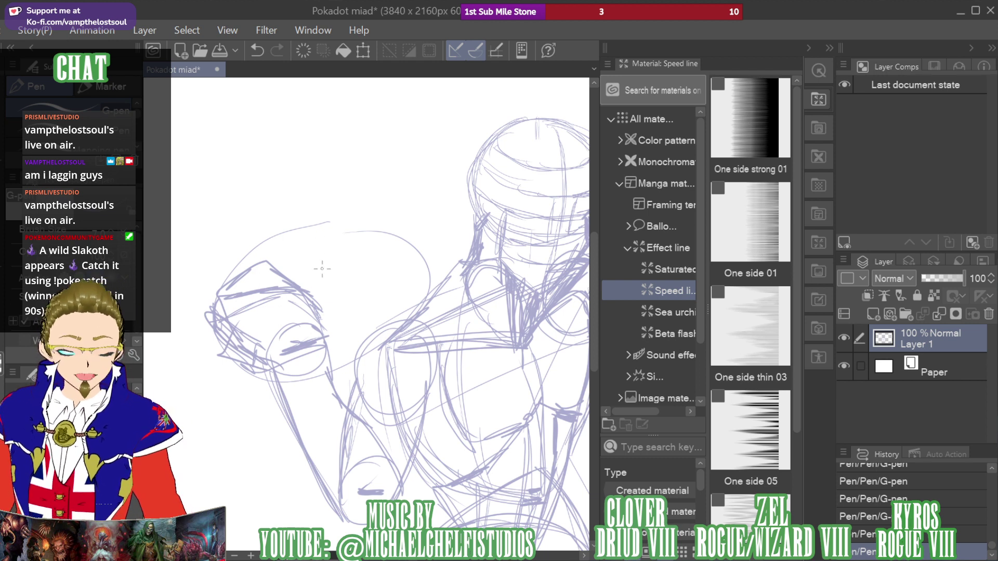
Draw a wide oval around the left hand and erase the hand sketch and joint circle inside it
drag(259, 235, 194, 270)
mouse_move(212, 393)
mouse_down()
mouse_move(396, 342)
mouse_move(273, 241)
mouse_move(184, 279)
mouse_move(417, 288)
mouse_move(259, 390)
mouse_move(177, 291)
mouse_move(410, 319)
mouse_move(367, 258)
mouse_move(306, 235)
mouse_up()
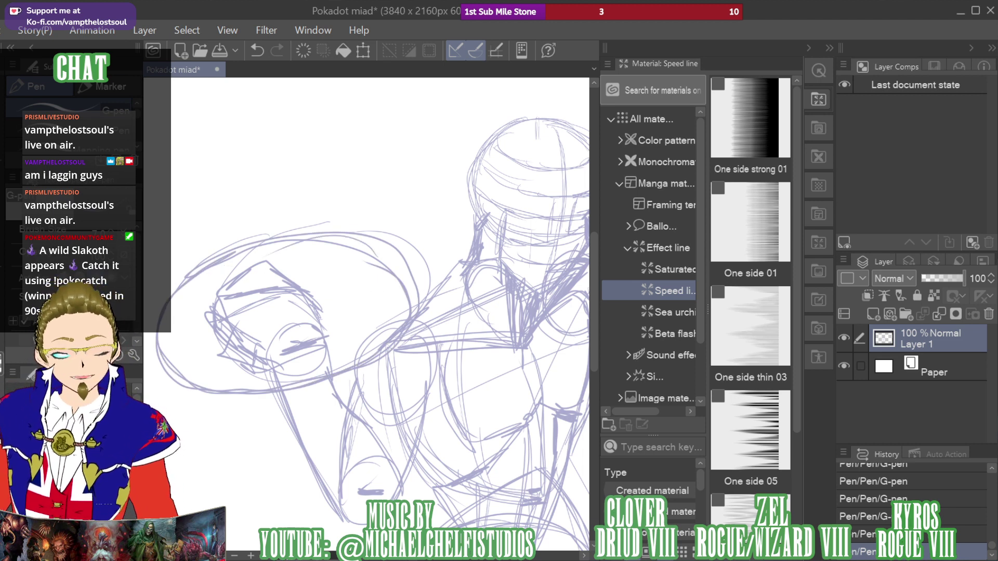
key(e)
mouse_move(273, 296)
mouse_down()
mouse_move(291, 317)
mouse_move(286, 351)
mouse_move(289, 275)
mouse_up()
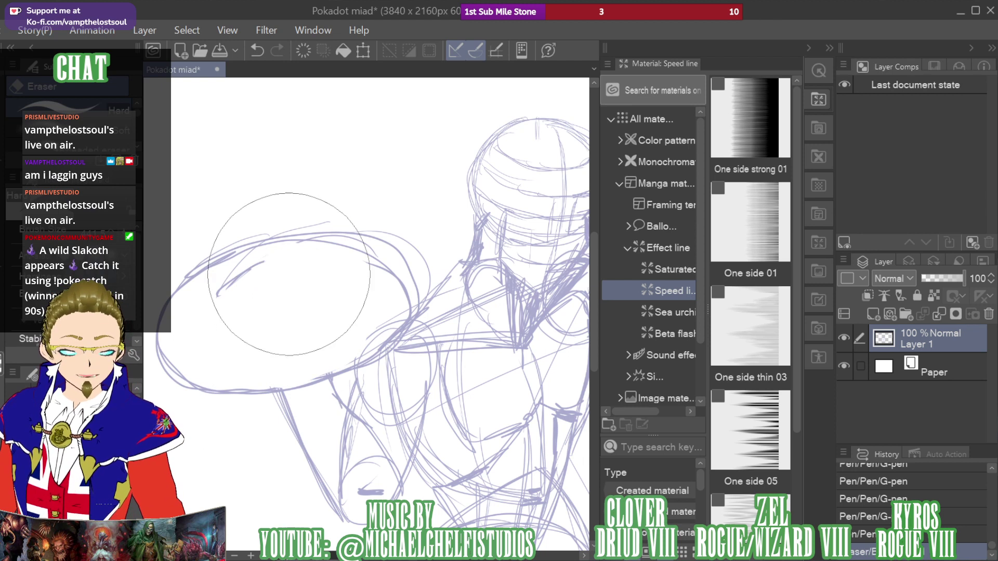
Draw the right upper arm's outer contour with the pen from the shoulder down to the elbow circle
key(p)
scroll(366, 312, right, 6)
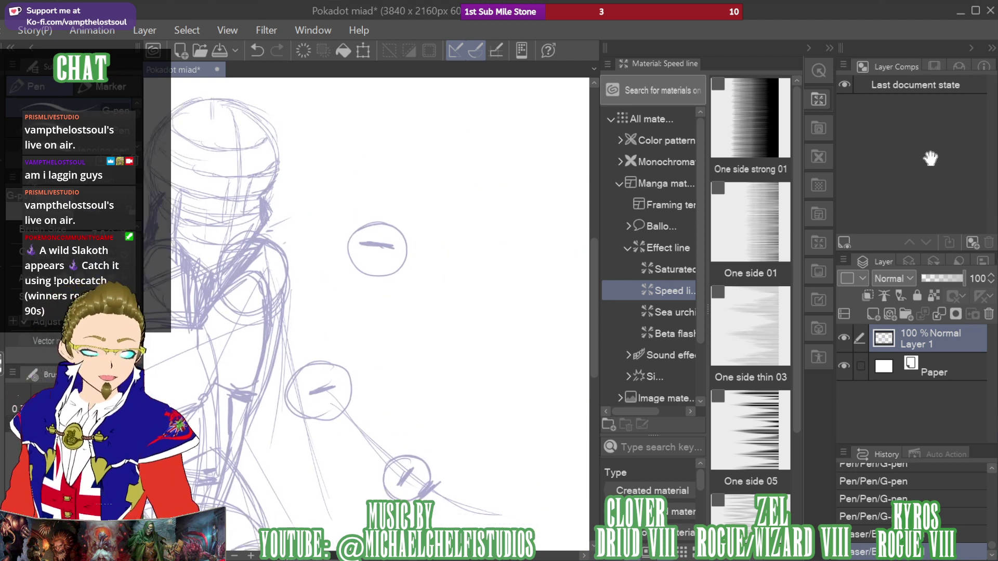
mouse_move(931, 158)
mouse_down()
mouse_move(925, 170)
mouse_move(951, 200)
mouse_up()
drag(359, 221, 416, 304)
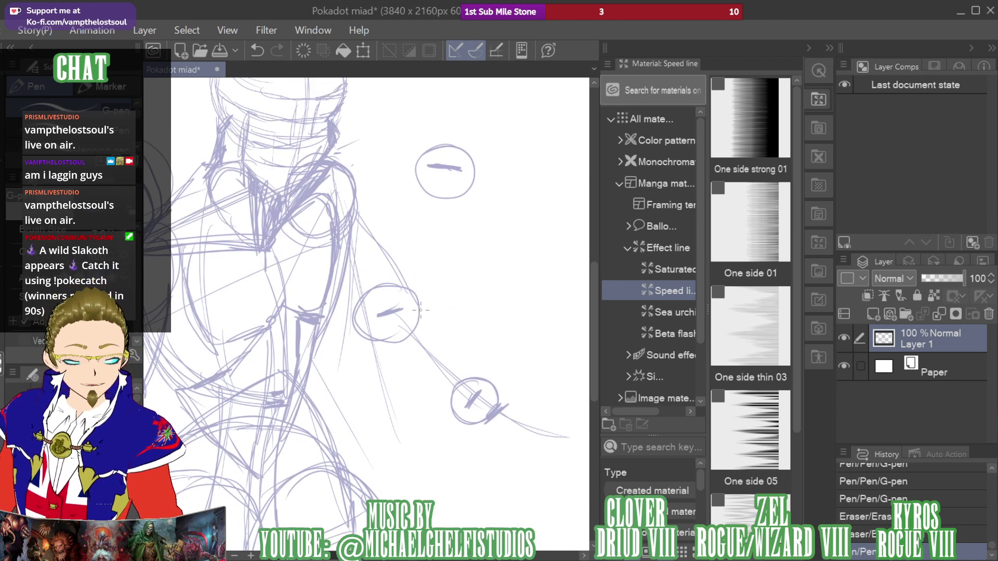
drag(382, 254, 422, 316)
Draw both sides of the right forearm down to the wrist circle and block in the open hand beyond it
drag(392, 282, 466, 349)
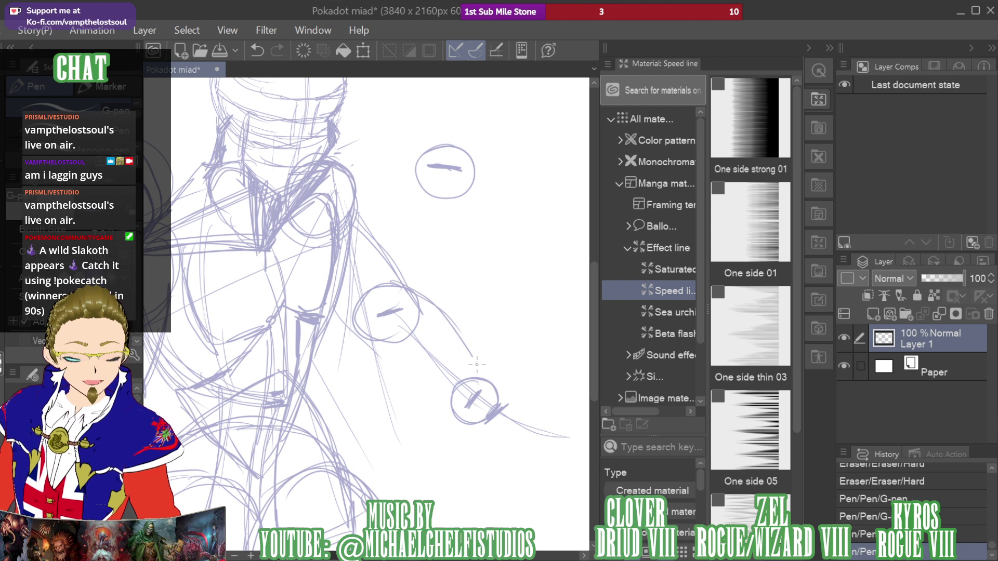
drag(433, 310, 482, 377)
mouse_move(374, 343)
mouse_down()
mouse_move(460, 436)
mouse_move(460, 416)
mouse_move(466, 427)
mouse_move(552, 411)
mouse_move(525, 483)
mouse_move(462, 440)
mouse_up()
mouse_move(492, 387)
mouse_down()
mouse_move(535, 414)
mouse_move(549, 483)
mouse_up()
drag(541, 455, 515, 499)
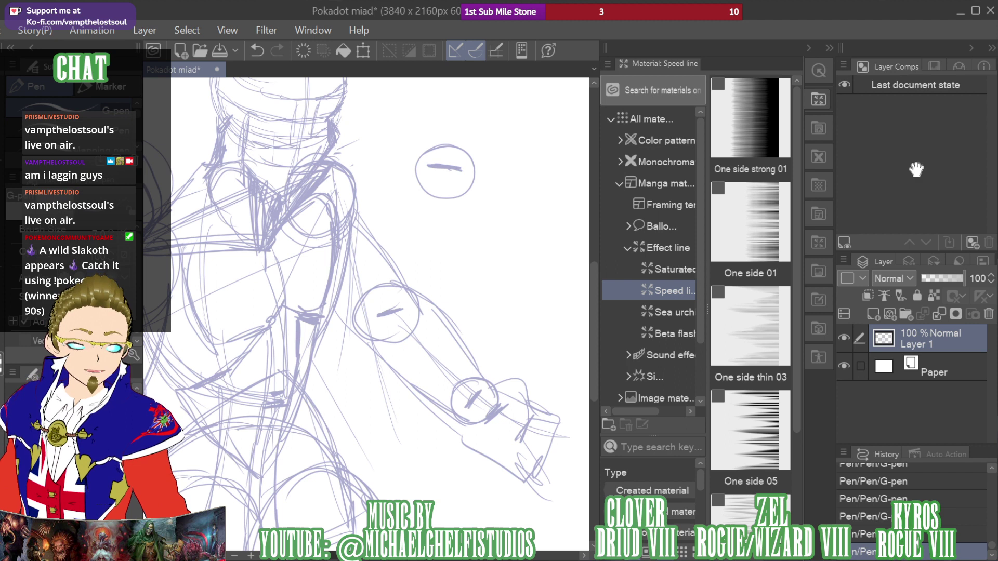
Enclose the figure's head, arms, torso and pelvis in a polyline selection
mouse_move(291, 208)
mouse_down()
mouse_move(523, 374)
mouse_move(409, 397)
mouse_up()
mouse_move(912, 144)
mouse_down()
mouse_move(903, 196)
mouse_move(906, 156)
mouse_move(917, 162)
mouse_move(903, 157)
mouse_up()
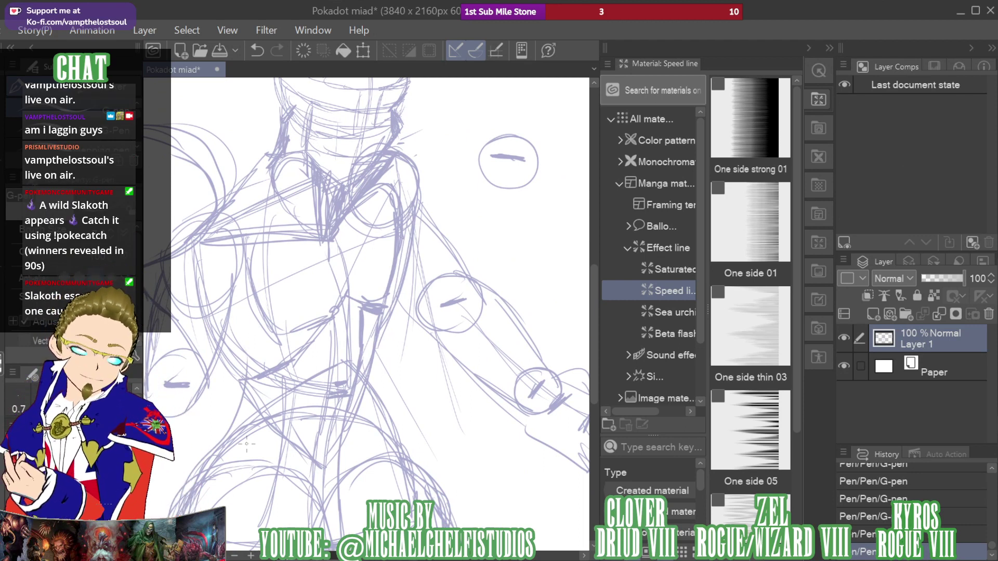
mouse_move(913, 239)
mouse_down()
mouse_move(922, 188)
mouse_move(910, 192)
mouse_up()
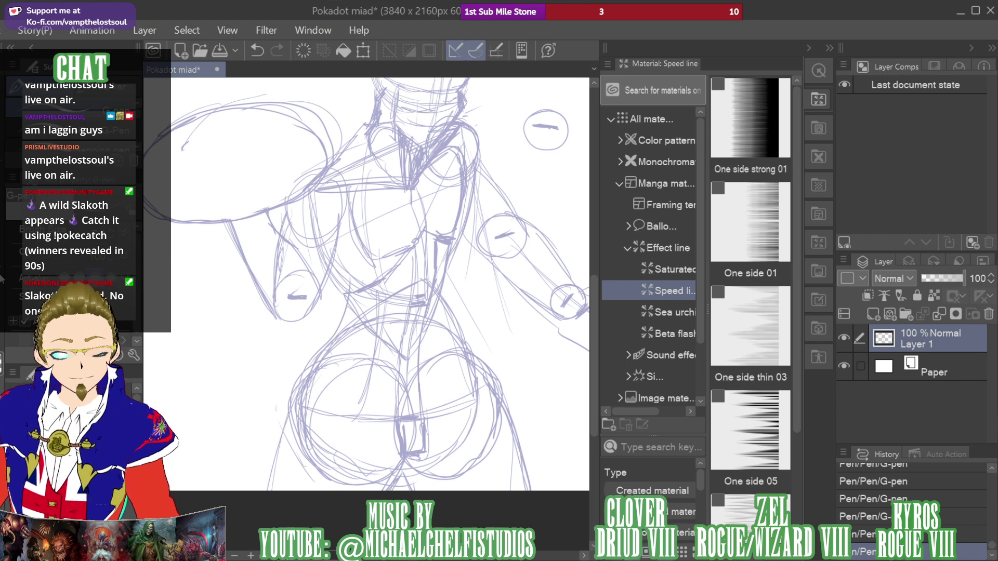
key(m)
key(ctrl+minus)
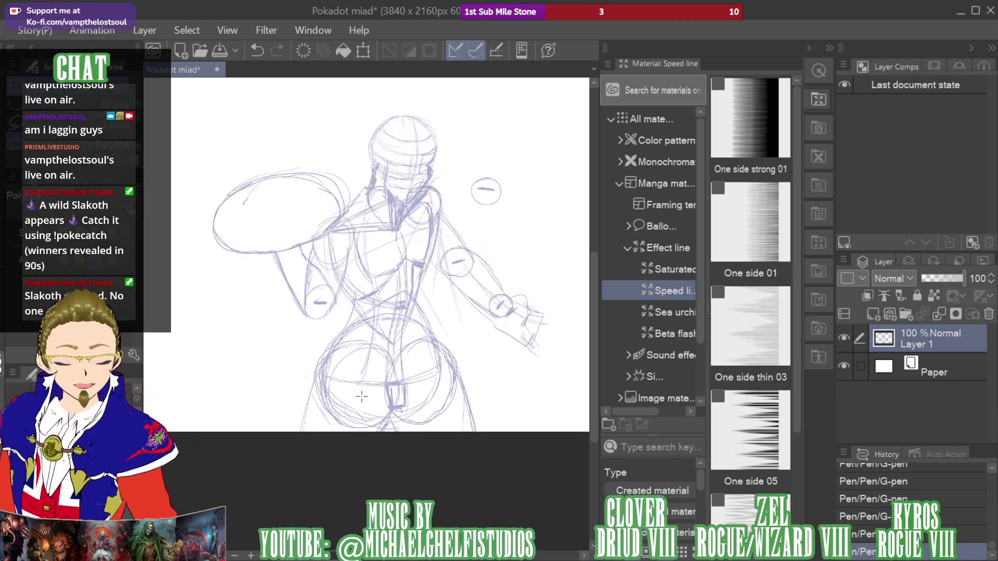
click(240, 296)
click(191, 250)
click(206, 176)
click(365, 100)
click(494, 100)
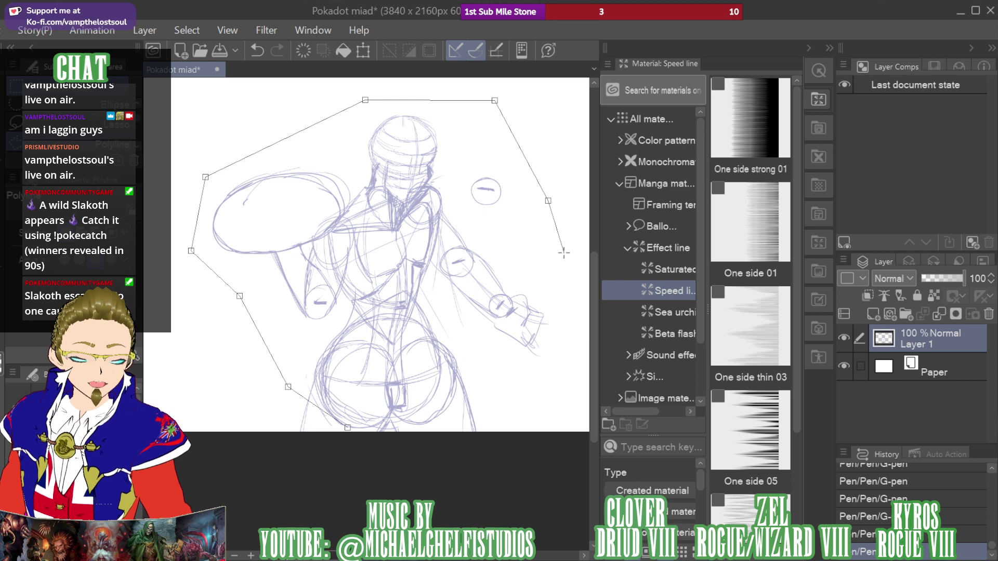
click(573, 303)
click(555, 376)
click(534, 408)
click(490, 450)
click(450, 453)
click(347, 427)
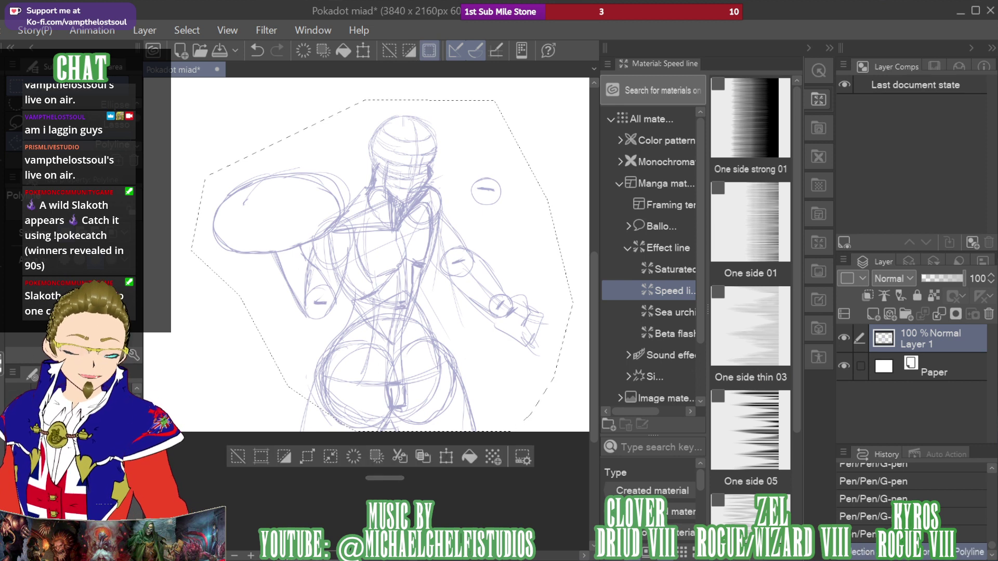
drag(280, 338, 279, 341)
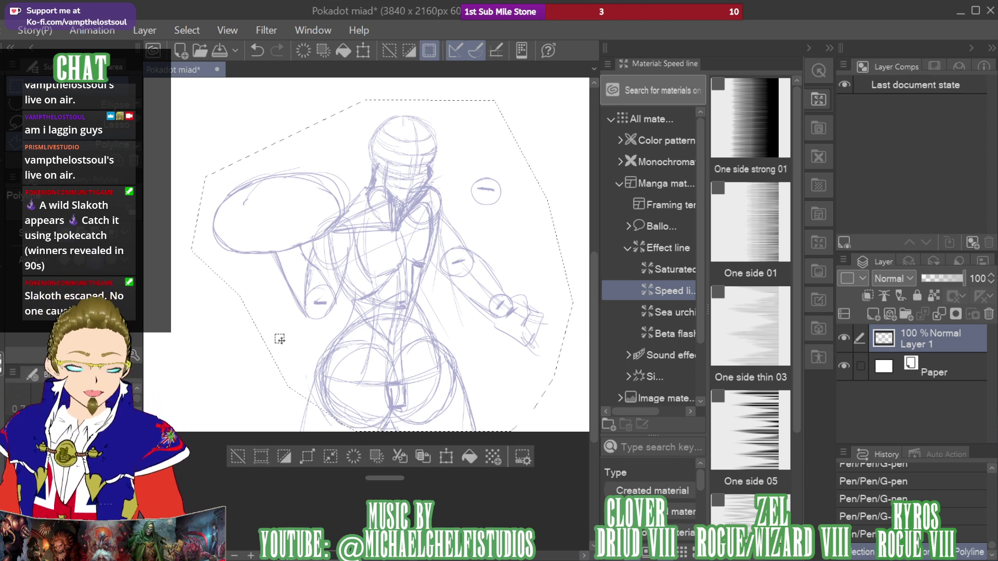
click(290, 381)
click(329, 426)
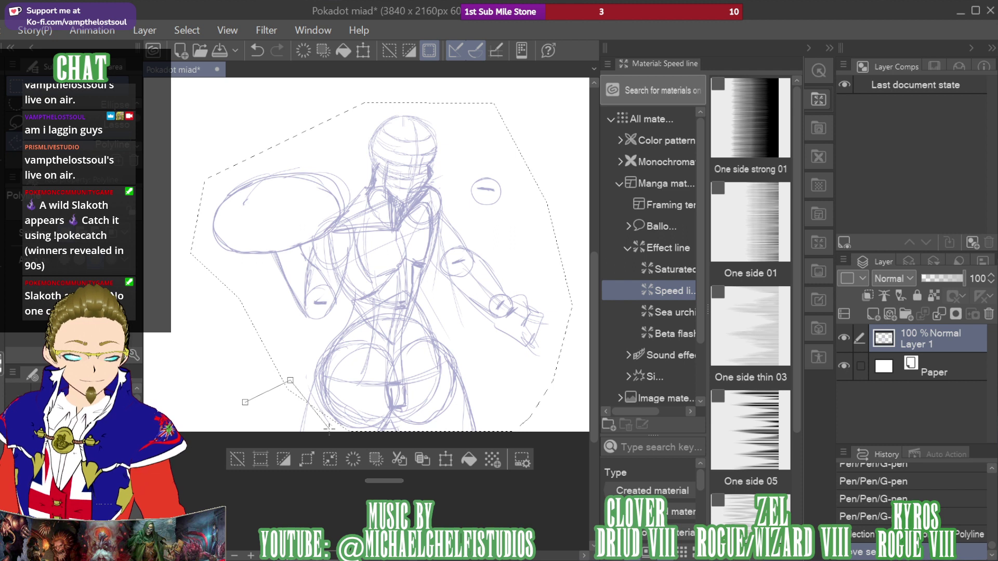
click(408, 433)
click(457, 406)
click(478, 380)
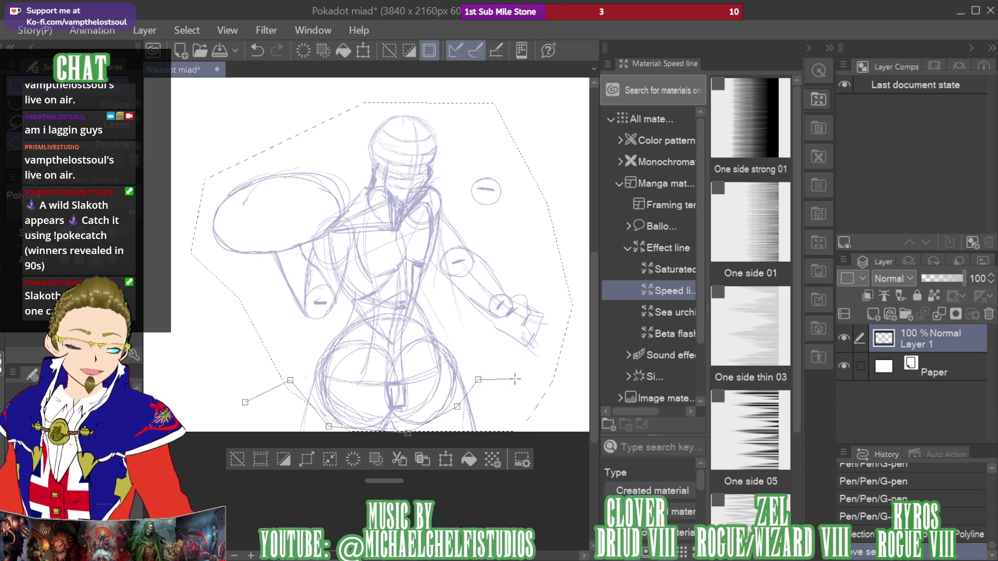
click(555, 347)
click(513, 107)
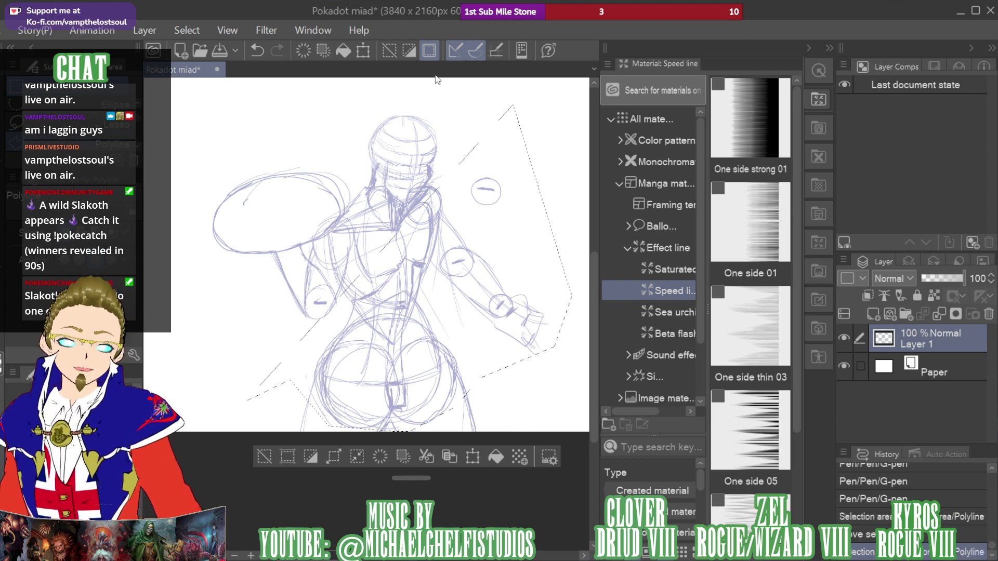
Select the head, oval, both arms, torso and pelvis with one closed polyline that cuts across above the thighs
click(345, 110)
click(245, 119)
click(174, 159)
click(158, 249)
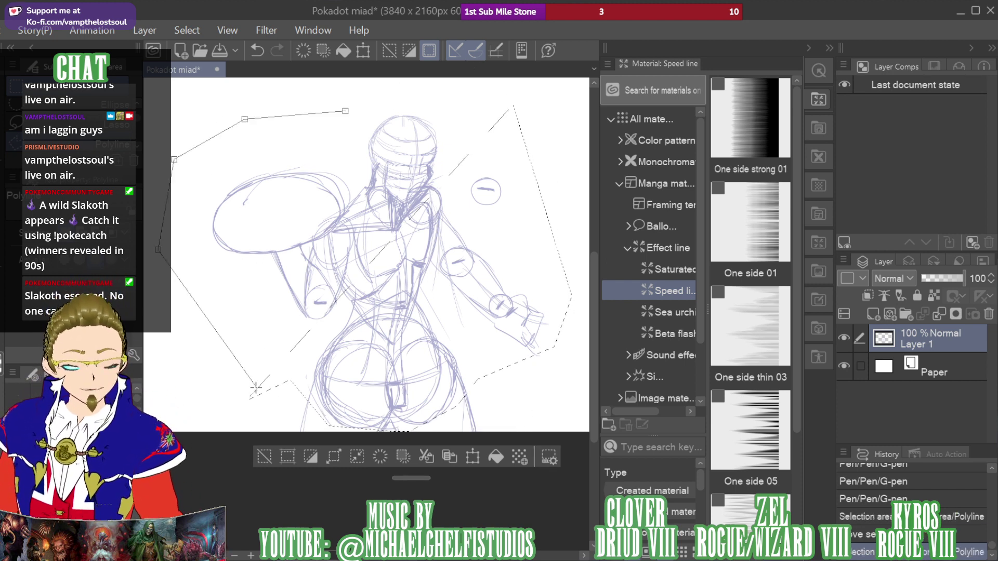
click(239, 398)
click(286, 386)
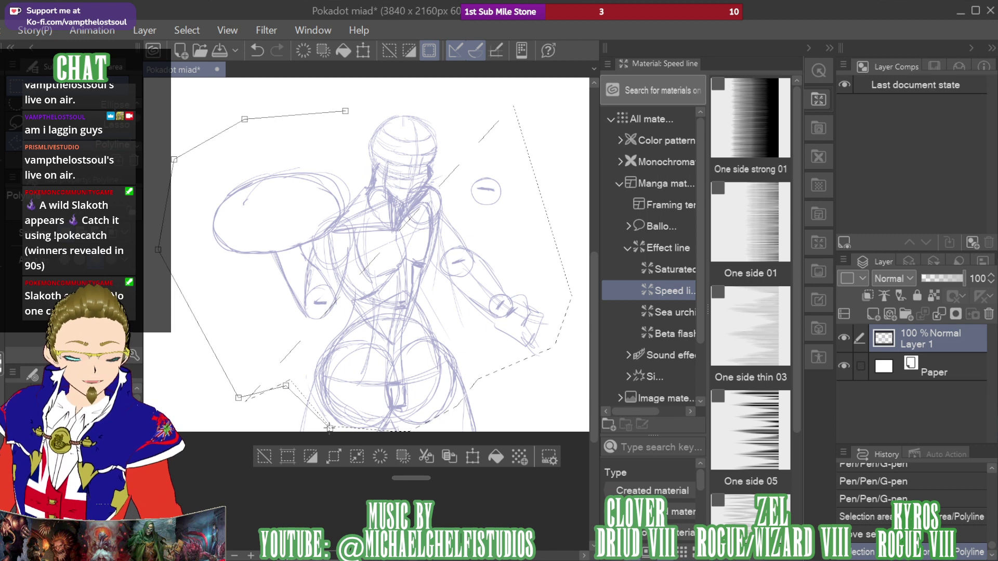
click(409, 429)
click(455, 410)
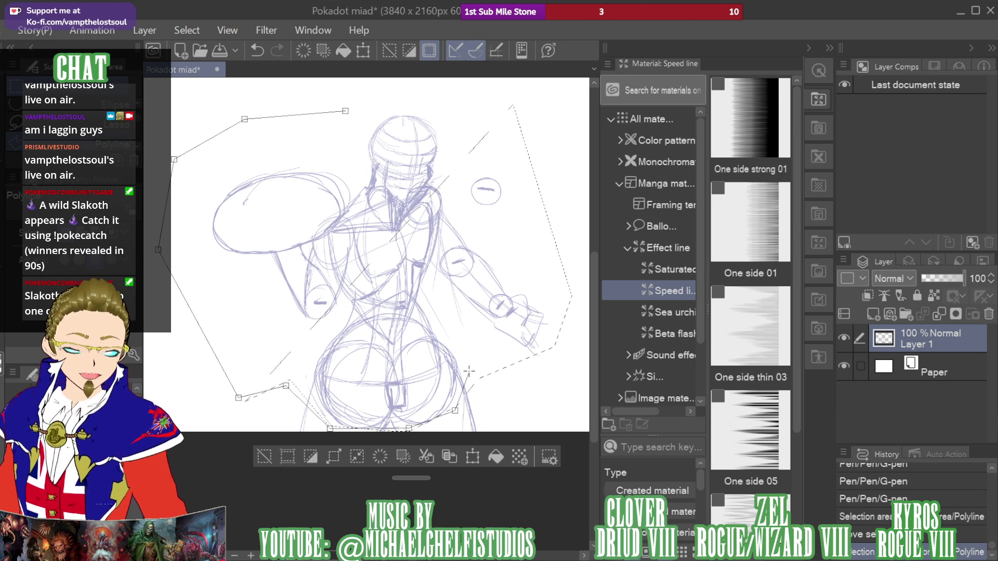
click(527, 364)
click(571, 318)
click(570, 207)
click(535, 106)
click(497, 88)
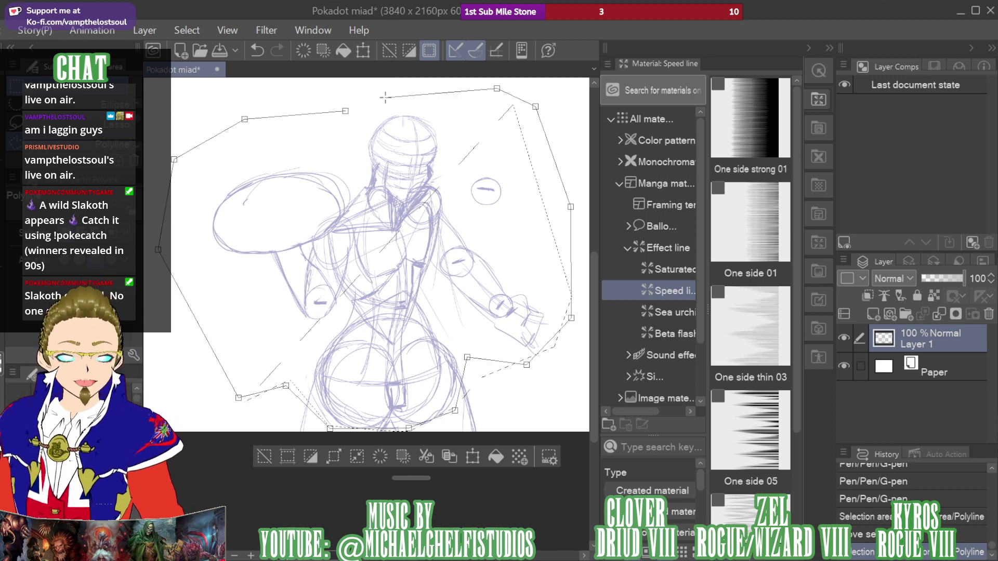
click(345, 110)
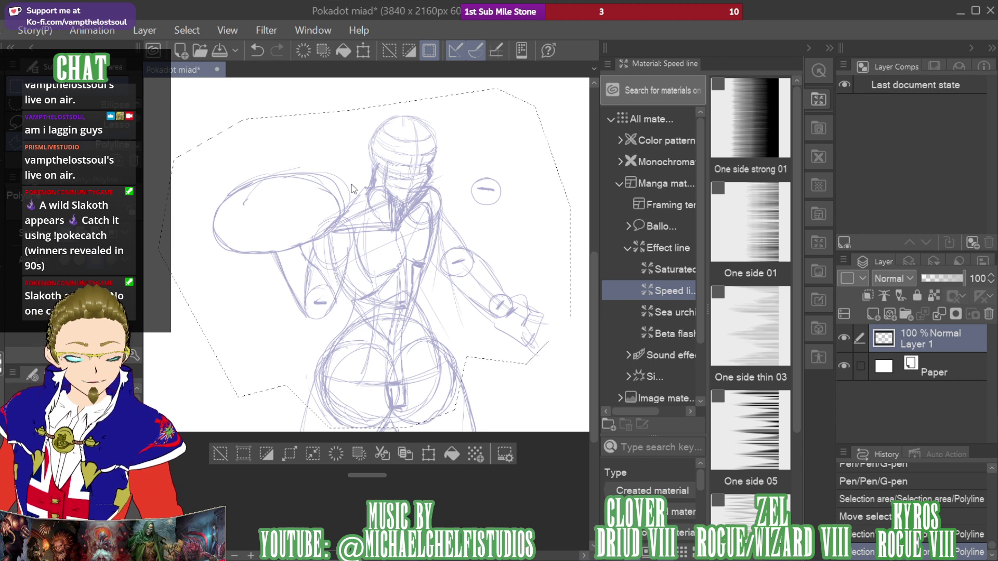
key(ctrl+t)
mouse_move(572, 99)
mouse_down()
mouse_move(590, 95)
mouse_move(583, 101)
mouse_up()
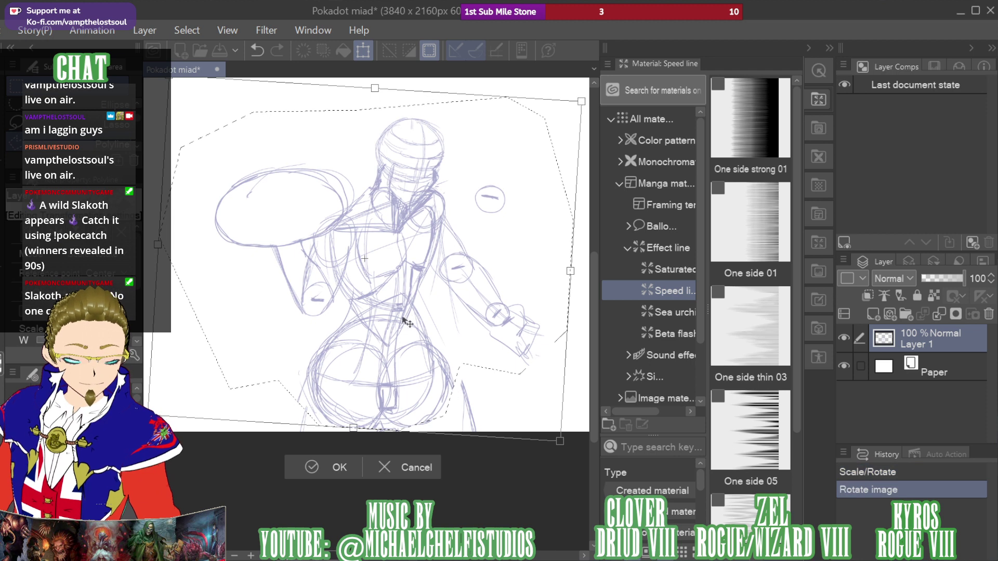
drag(403, 318, 415, 315)
key(ctrl+minus)
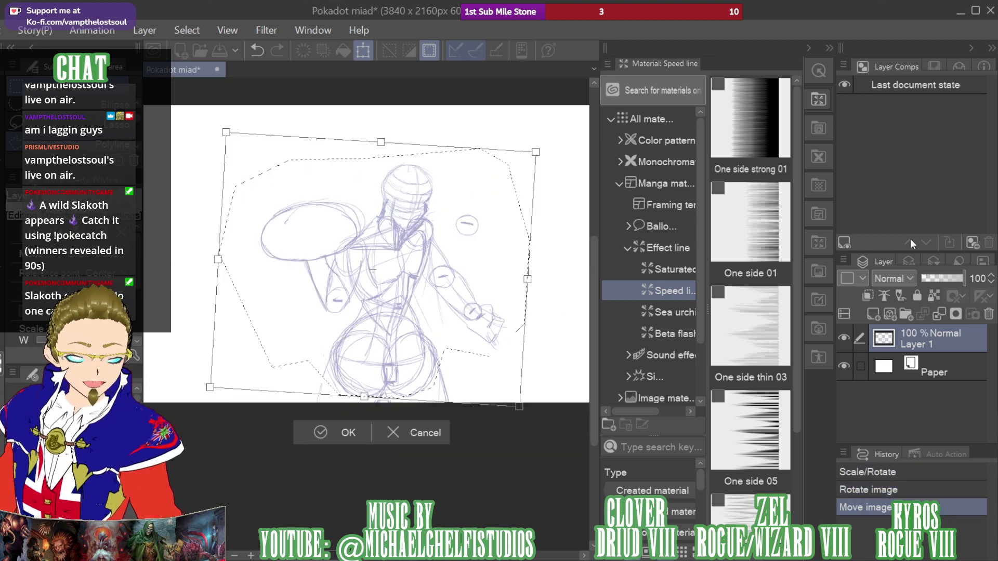
drag(556, 142, 554, 169)
drag(380, 328, 402, 335)
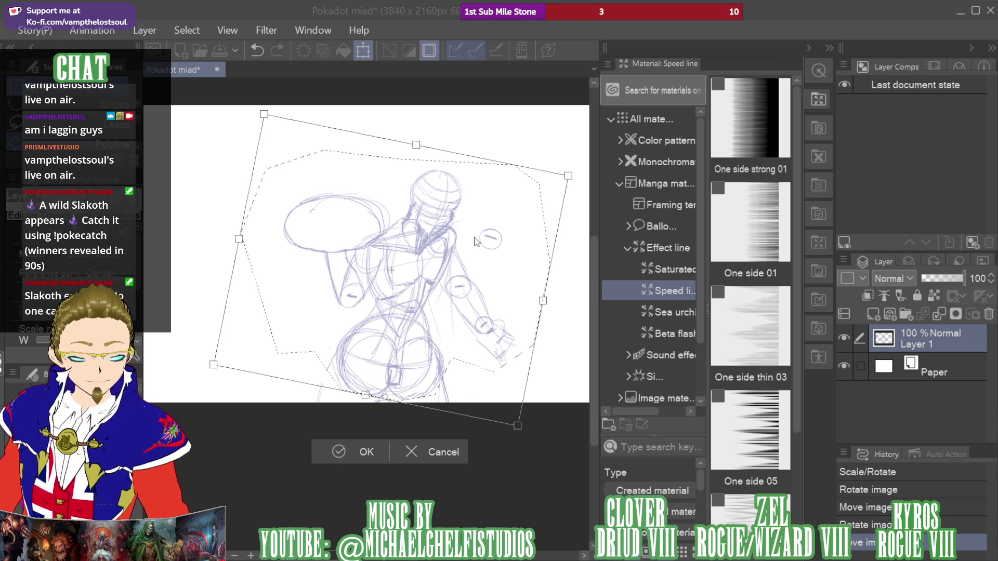
key(Escape)
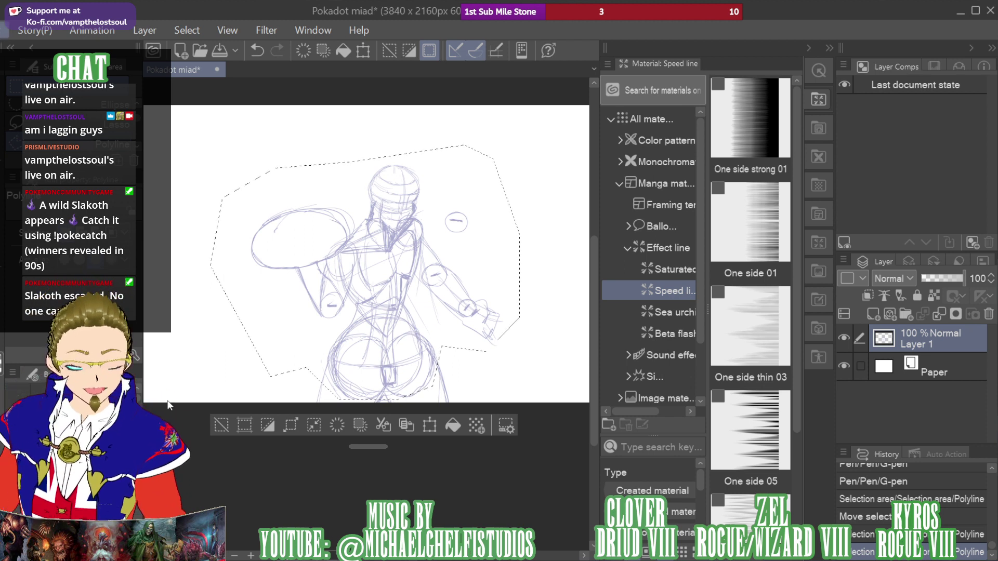
Rotate the selected upper body and pelvis clockwise around a pivot in the pelvis, apply the transform and clear the selection
key(ctrl+t)
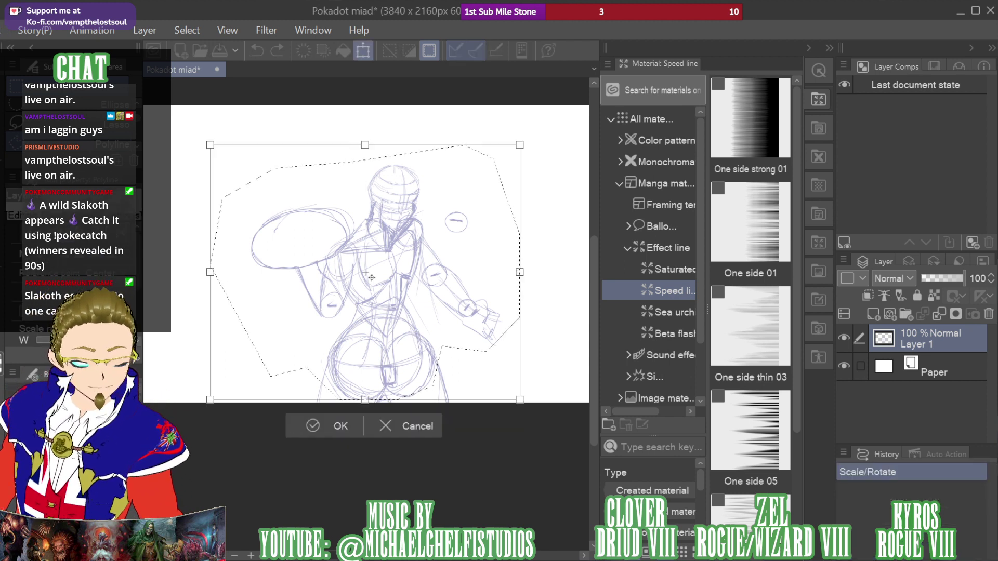
drag(385, 365, 385, 363)
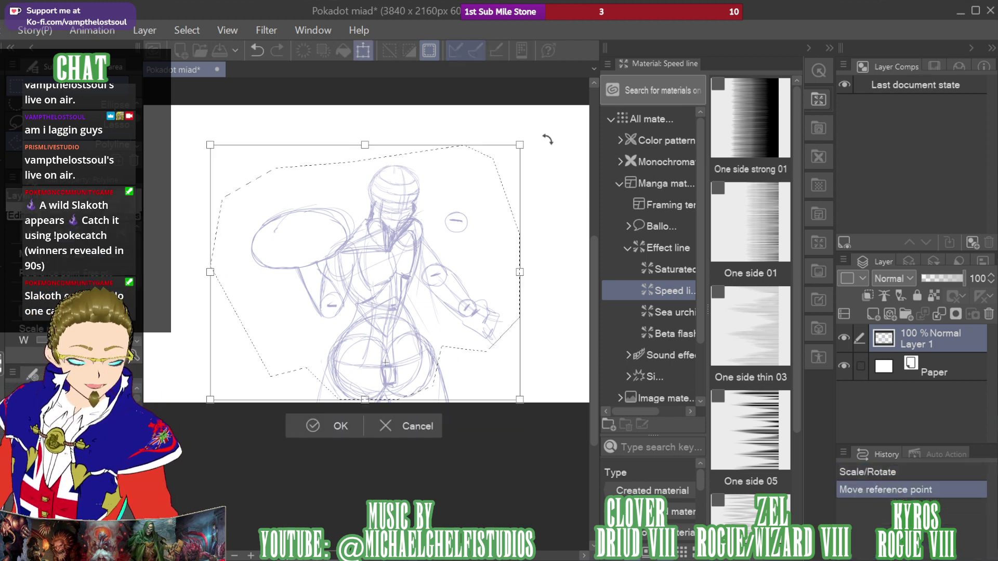
mouse_move(547, 138)
mouse_down()
mouse_move(556, 161)
mouse_move(576, 169)
mouse_move(577, 201)
mouse_up()
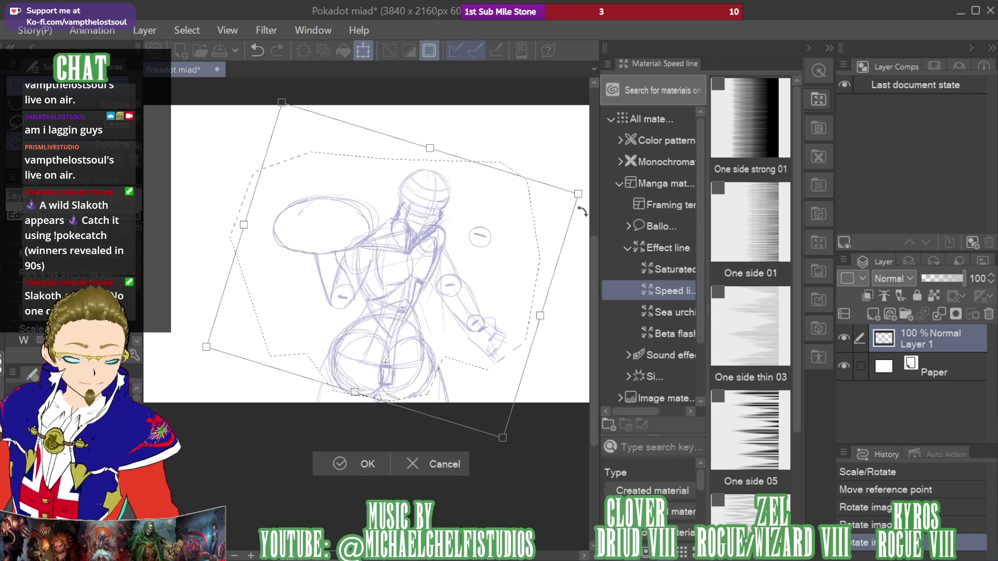
click(347, 471)
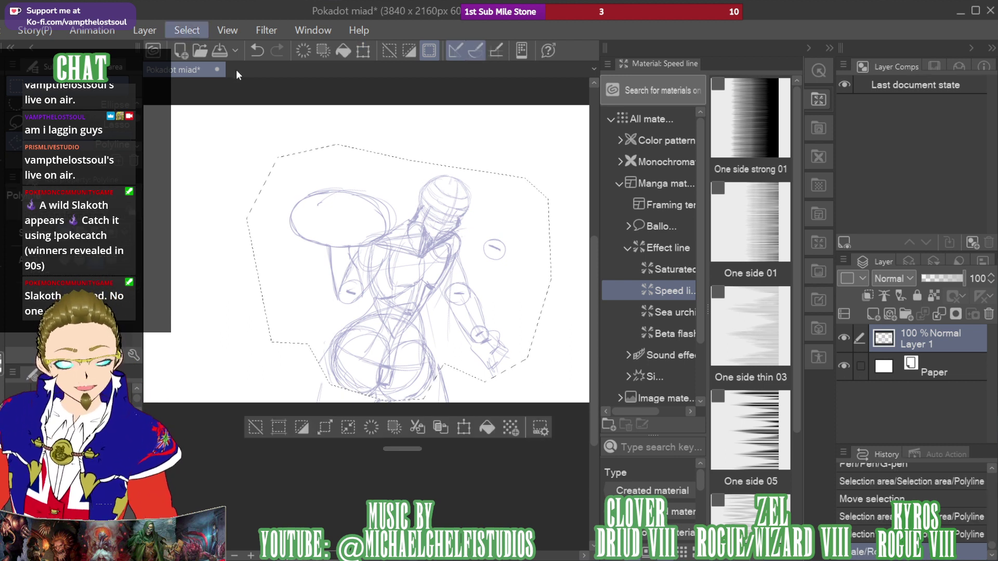
key(ctrl+d)
key(g)
key(g)
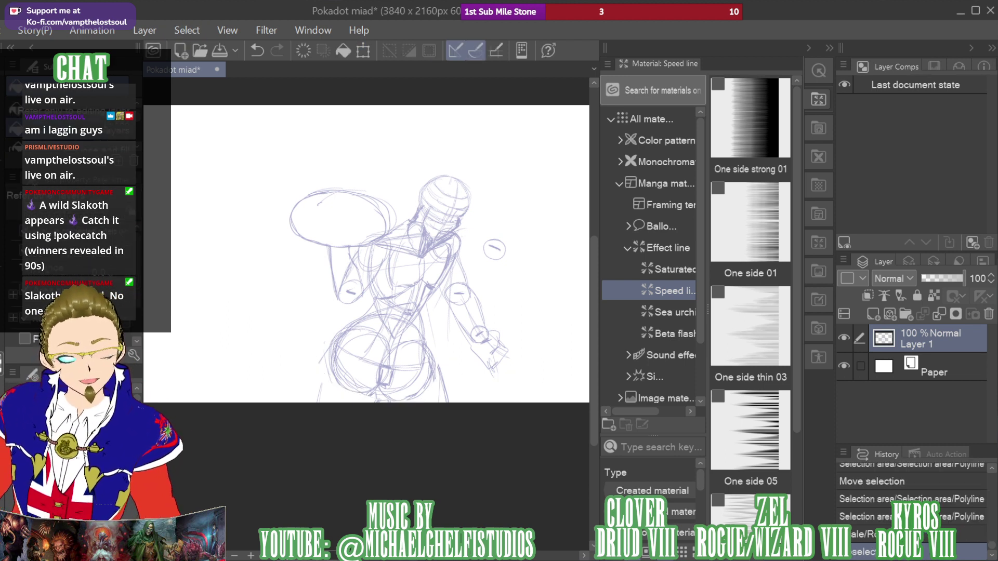
Select the head, oval, both arms and torso with a closed polyline that cuts across the waist above the pelvis
key(m)
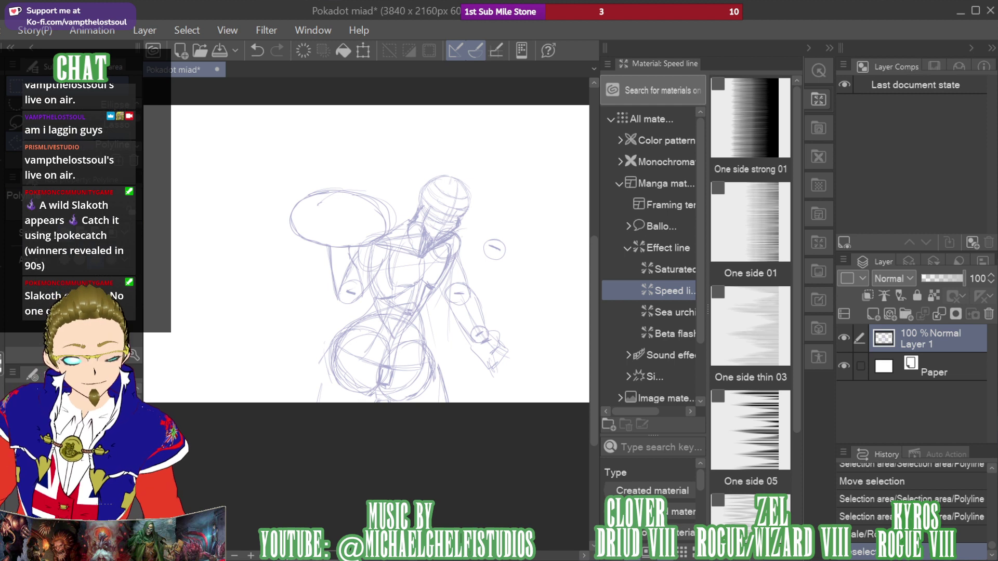
click(313, 298)
click(370, 301)
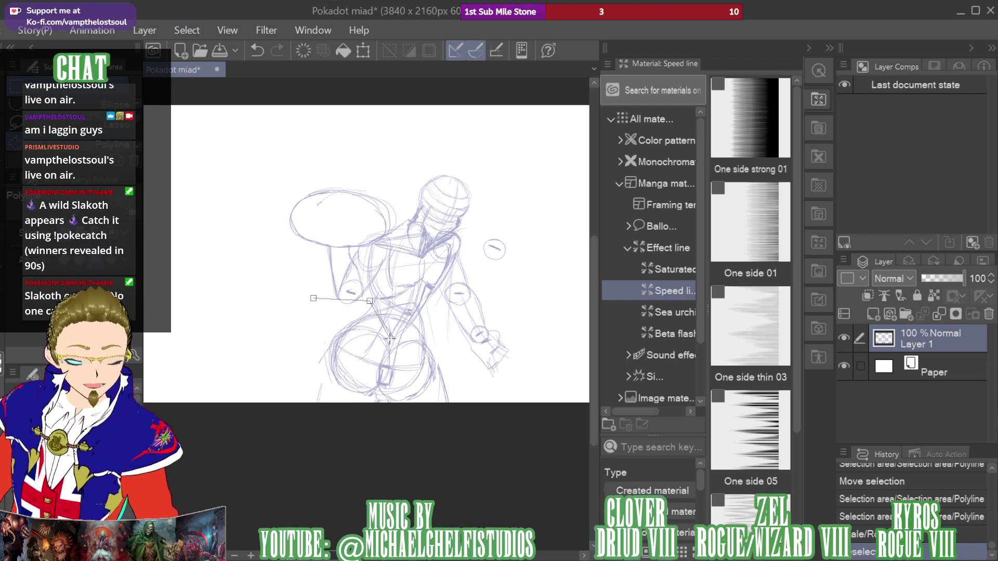
click(389, 341)
click(429, 308)
click(456, 372)
click(489, 394)
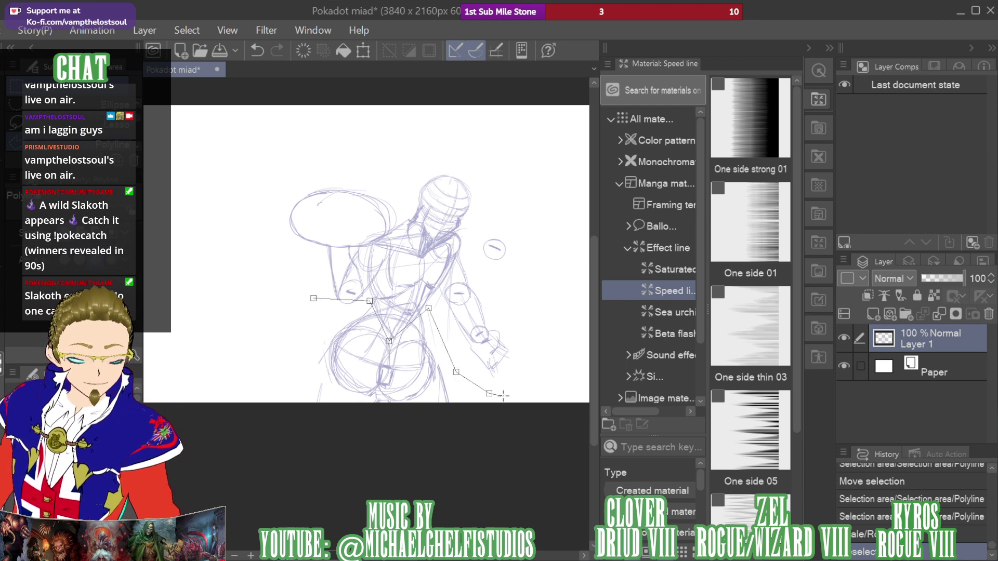
click(474, 126)
click(362, 125)
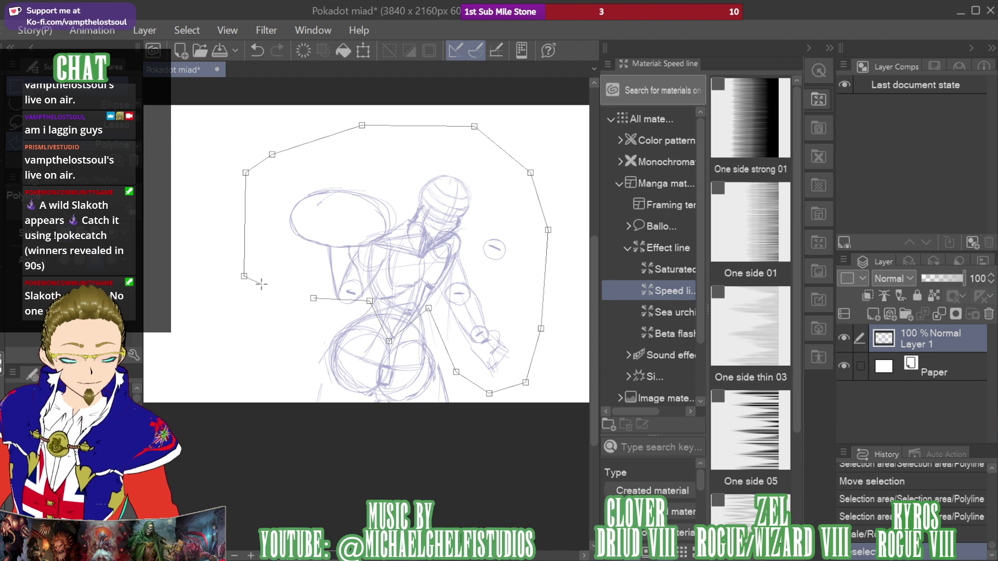
click(366, 308)
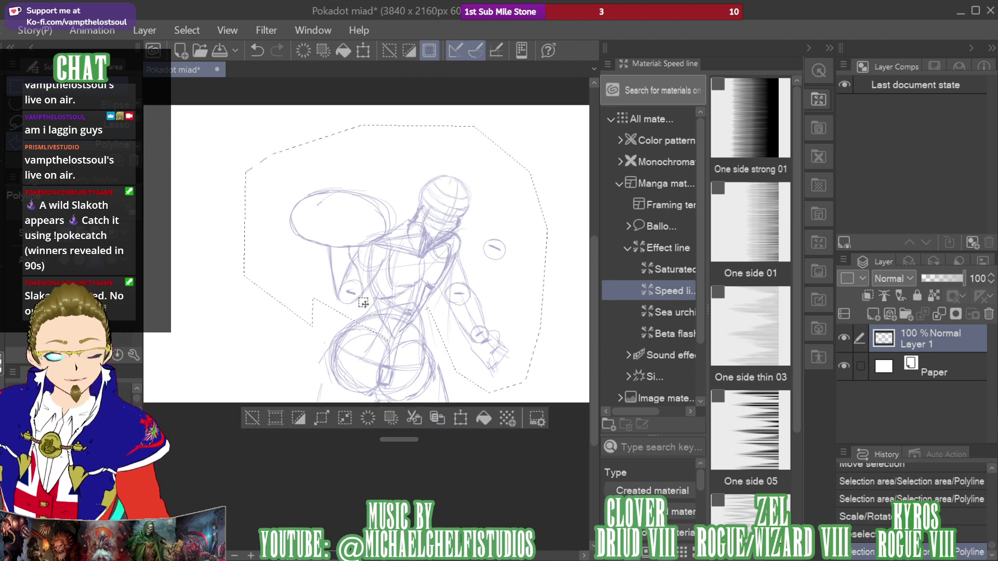
Subtract the area over the left hip from the selection with a small polyline between the elbow and the waist
double_click(386, 349)
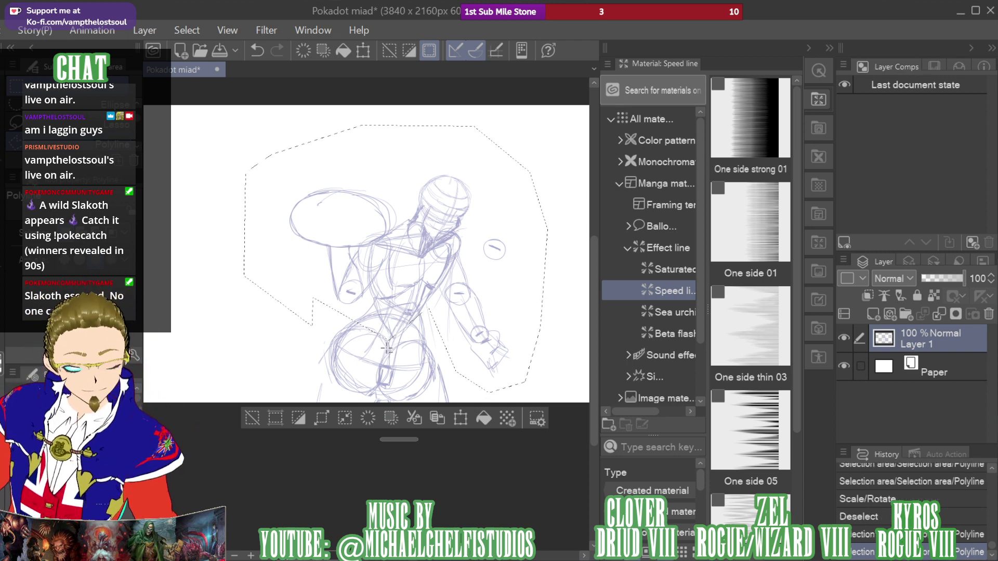
click(389, 351)
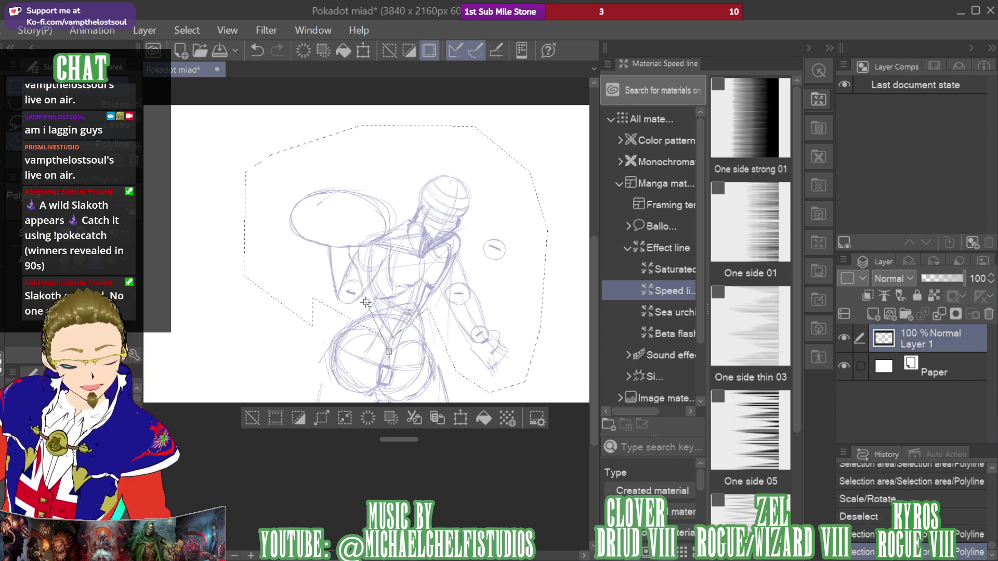
click(307, 324)
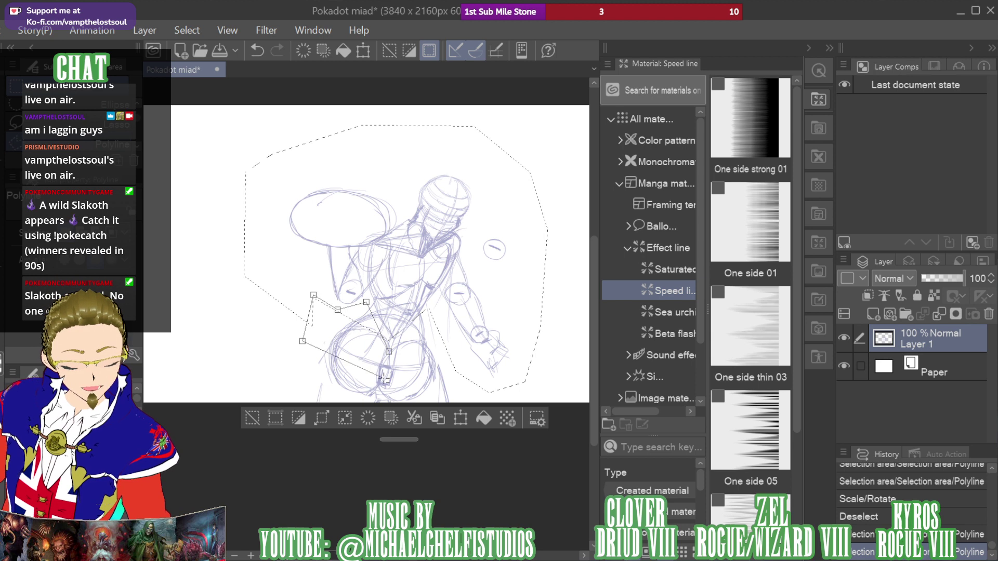
click(389, 352)
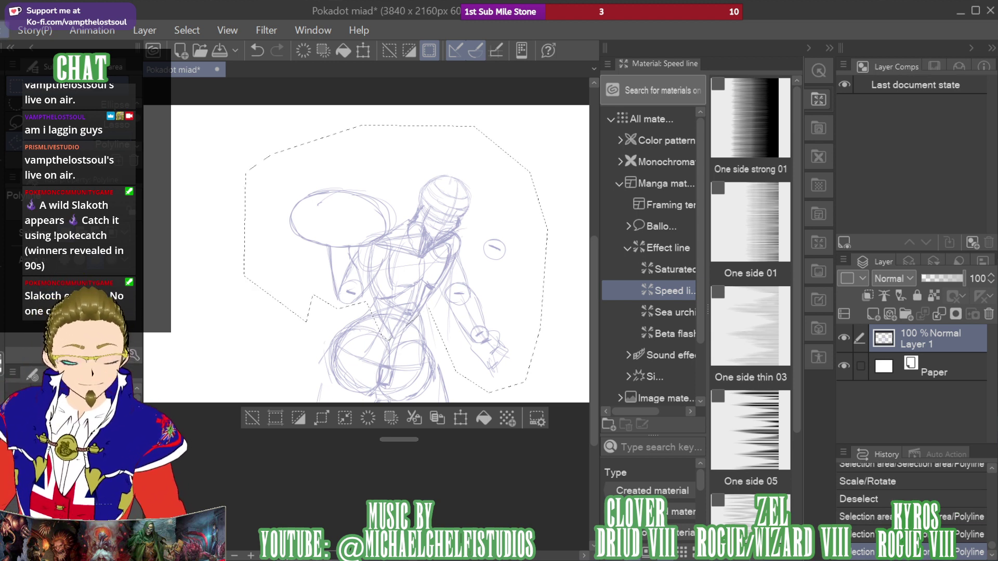
Rotate the selected upper body slightly counterclockwise around a pivot at the waist, apply the transform and clear the selection
key(ctrl+t)
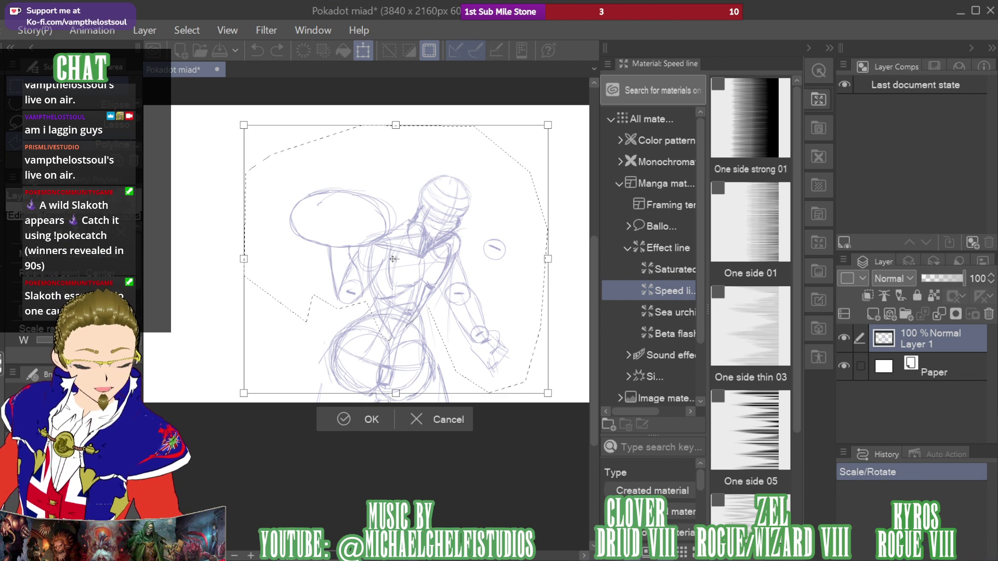
drag(402, 320, 401, 320)
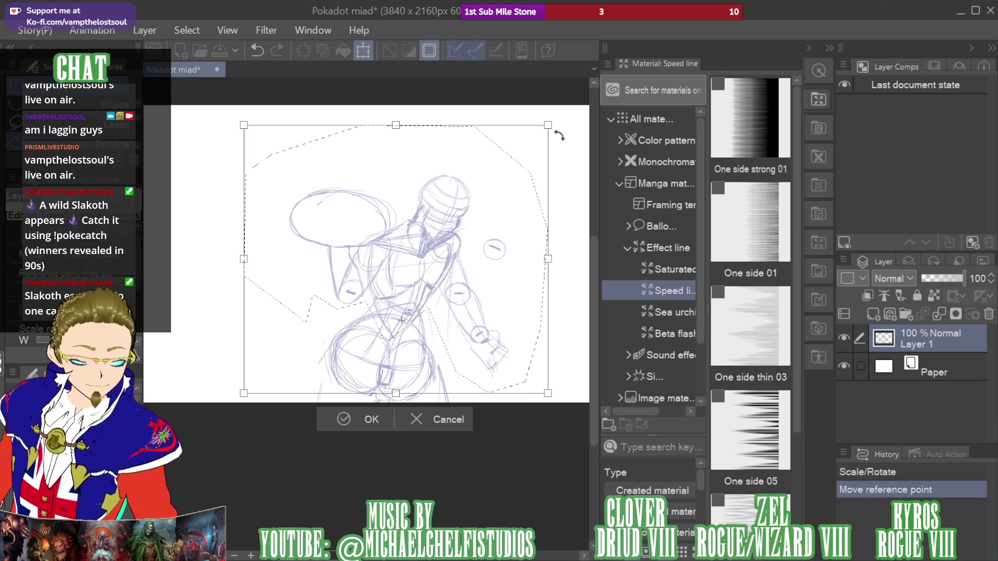
drag(562, 137, 554, 140)
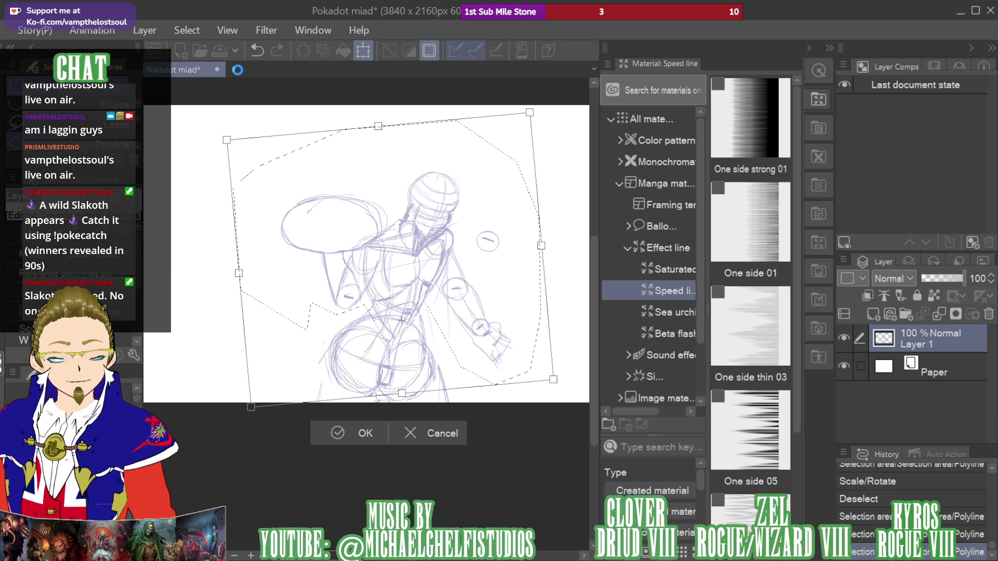
key(Return)
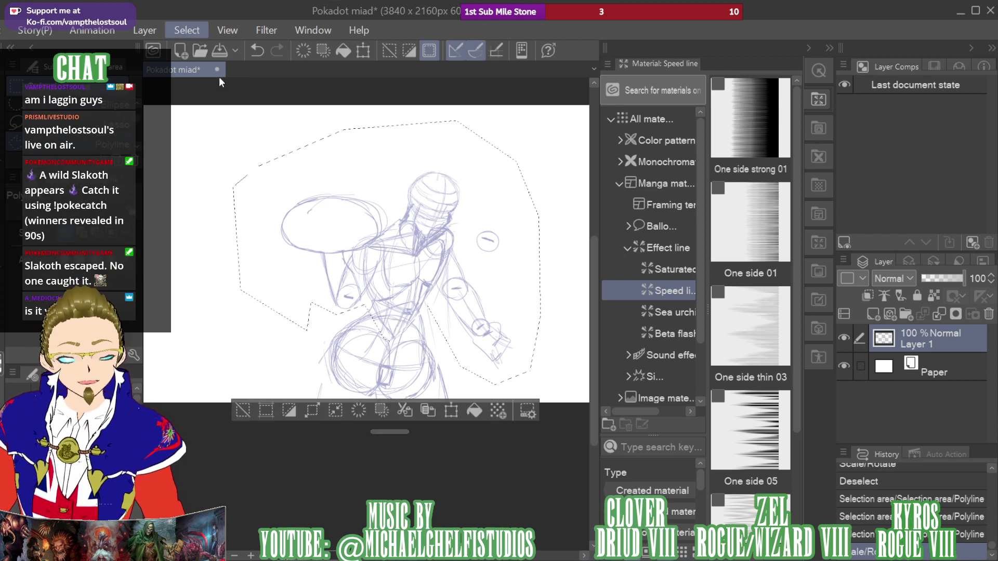
key(ctrl+d)
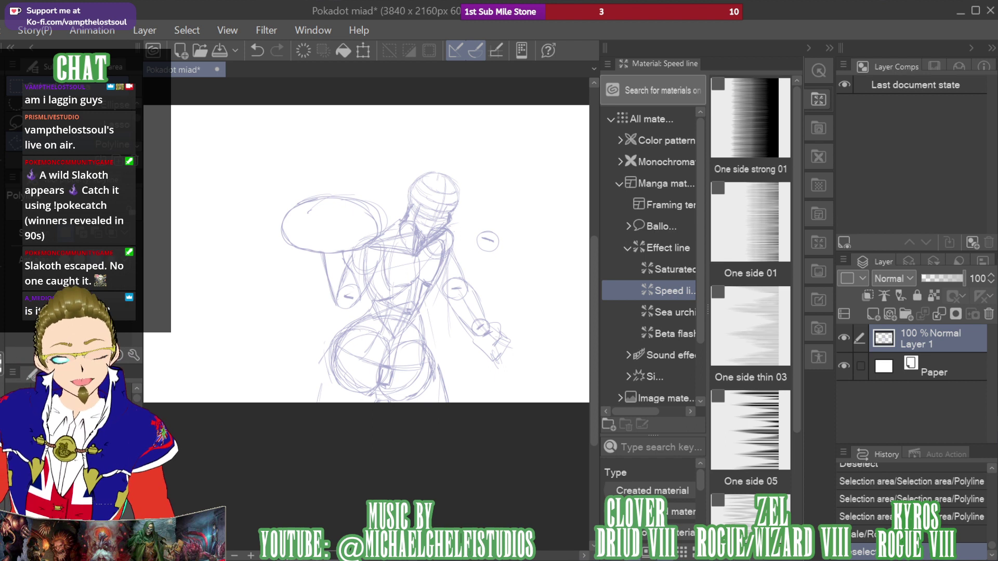
Enclose the right arm from the shoulder down to the hand in a closed polyline selection
click(447, 227)
click(484, 286)
click(512, 328)
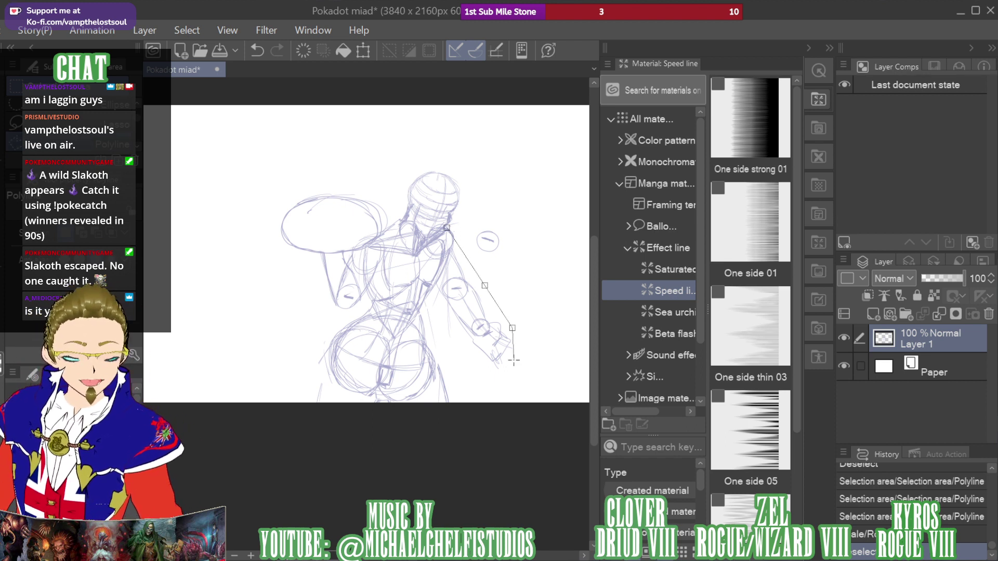
click(511, 367)
click(475, 374)
click(443, 344)
click(438, 311)
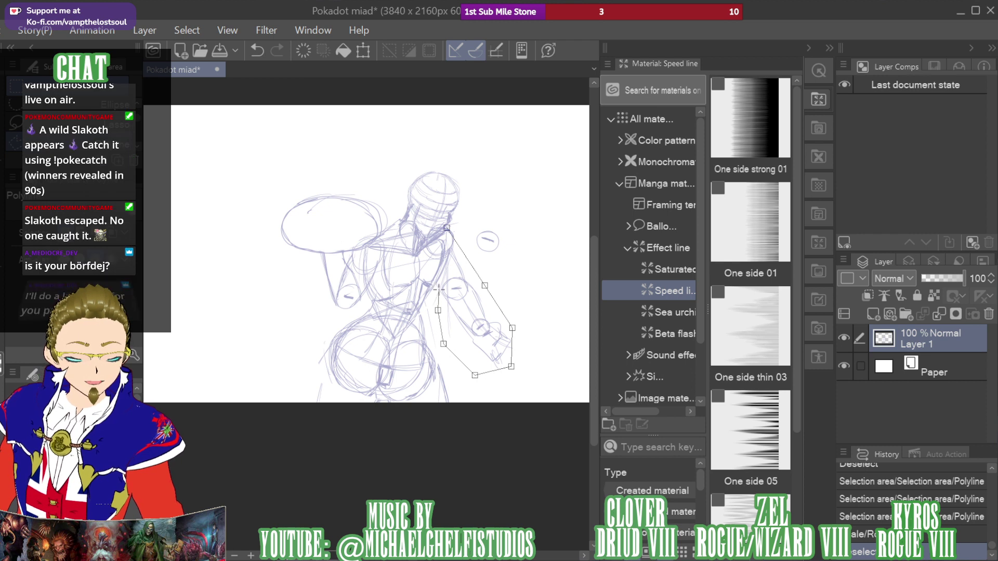
click(435, 285)
click(442, 257)
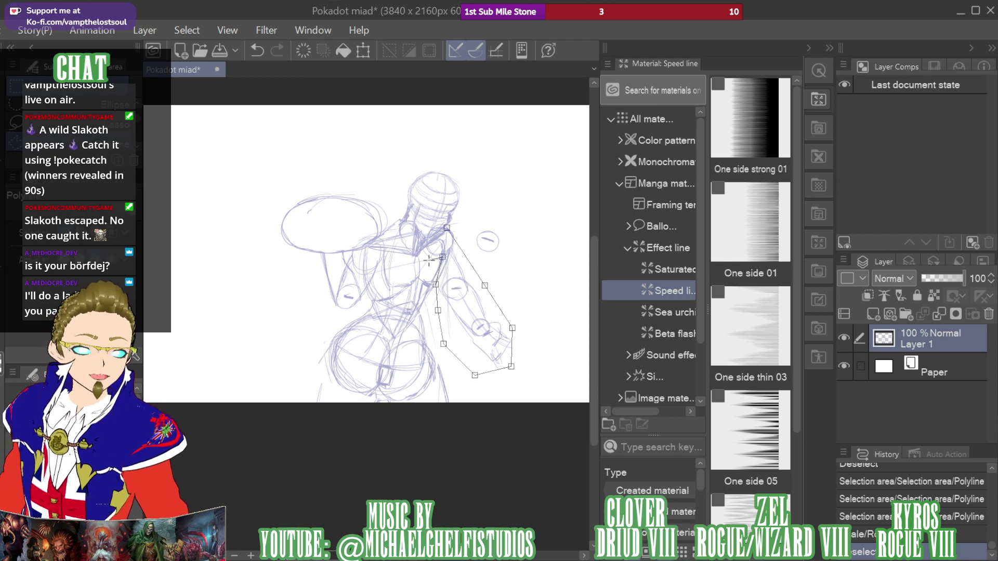
click(447, 227)
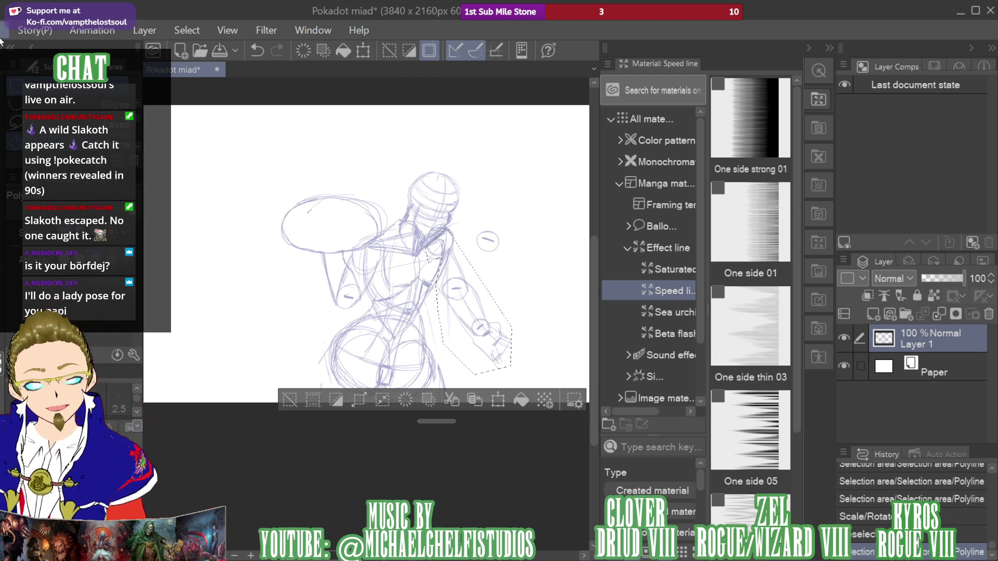
Rotate the selected right arm clockwise around a pivot at the shoulder so it hangs beside the hip, apply it and deselect
key(ctrl+t)
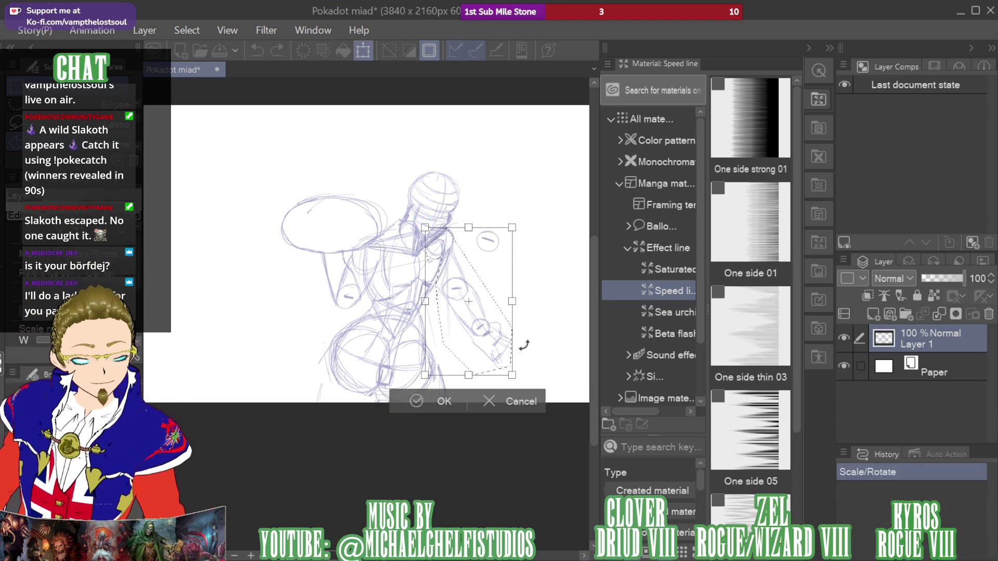
drag(463, 292, 440, 242)
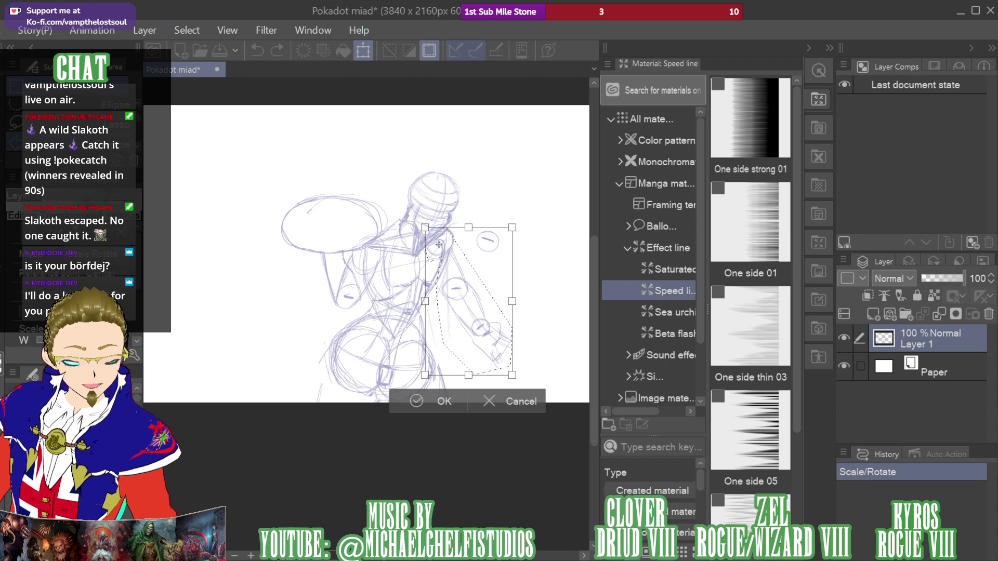
drag(528, 212, 526, 244)
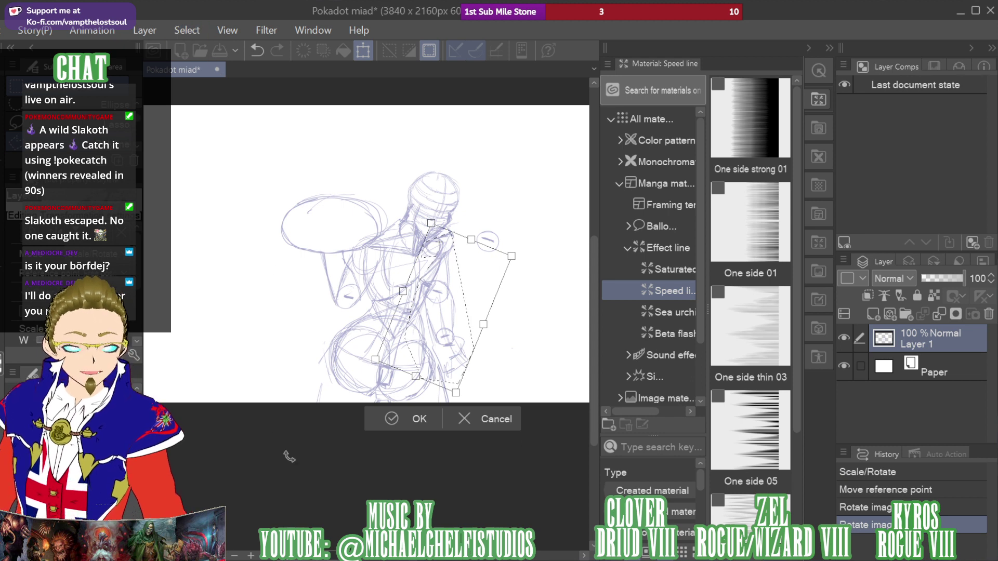
key(Return)
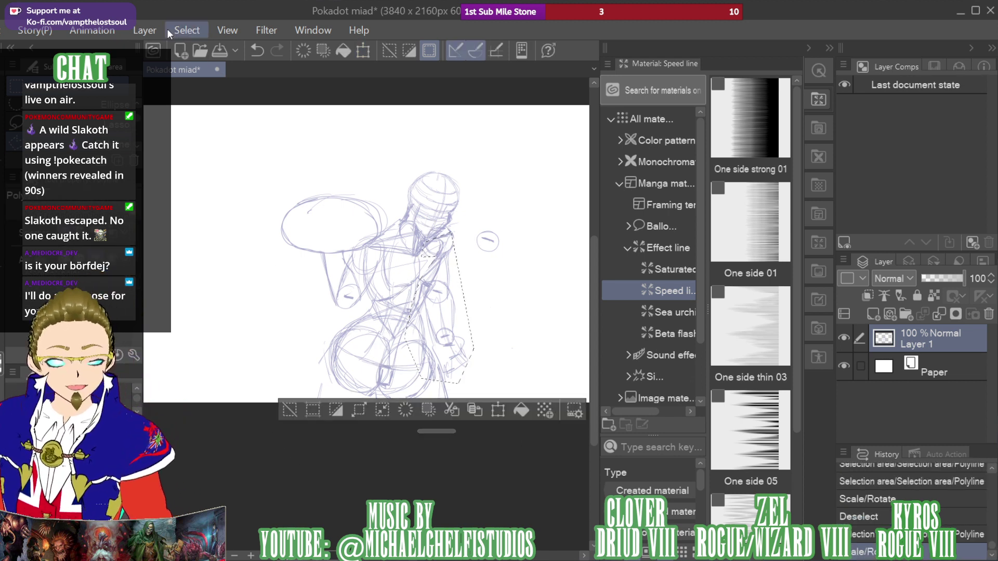
key(ctrl+d)
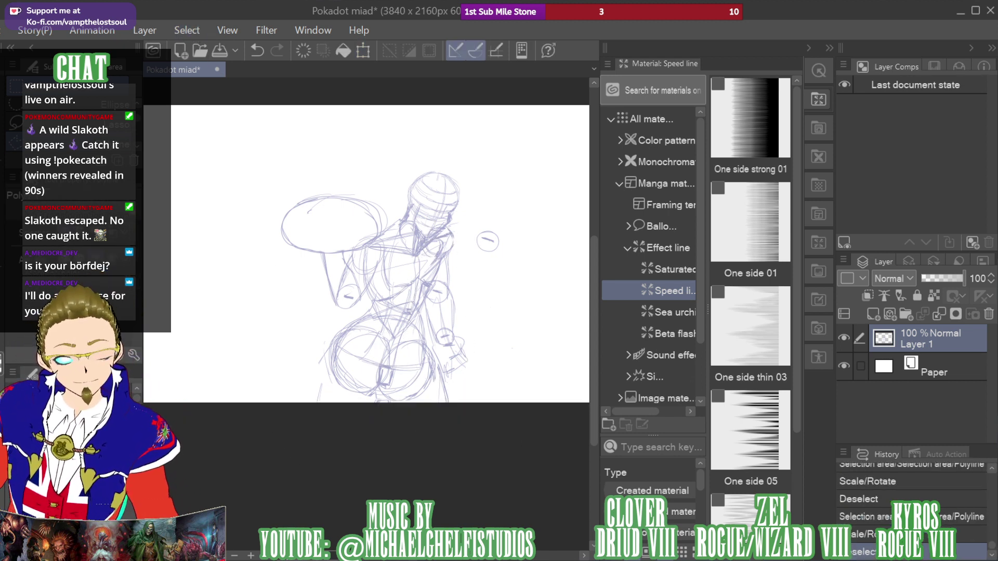
Add finger strokes to the right hand with the pen and erase the stray circle beside the right shoulder
key(p)
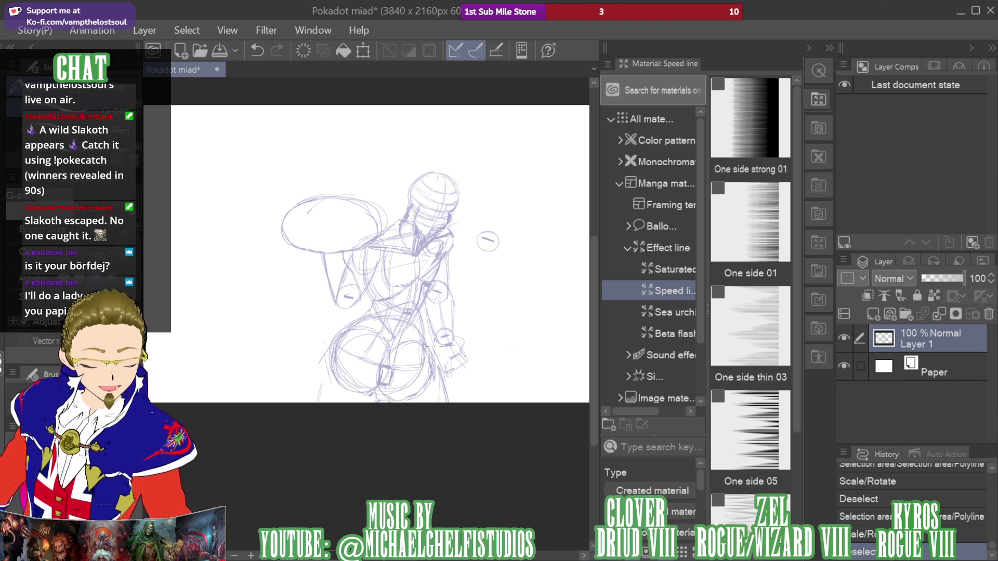
mouse_move(435, 347)
mouse_down()
mouse_move(430, 361)
mouse_move(440, 371)
mouse_move(464, 360)
mouse_move(457, 370)
mouse_up()
mouse_move(462, 375)
mouse_down()
mouse_move(460, 398)
mouse_move(441, 373)
mouse_up()
drag(438, 354, 433, 364)
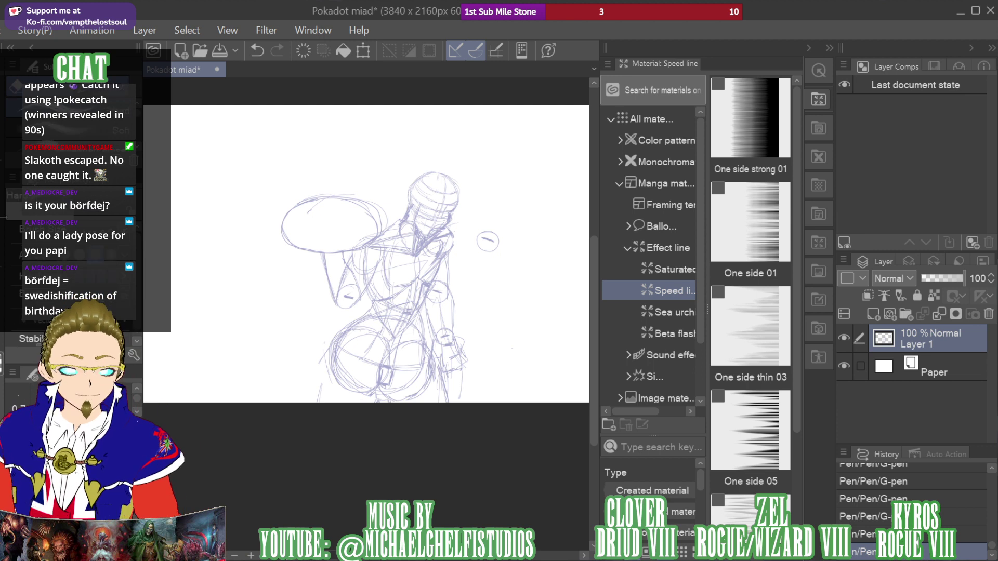
key(e)
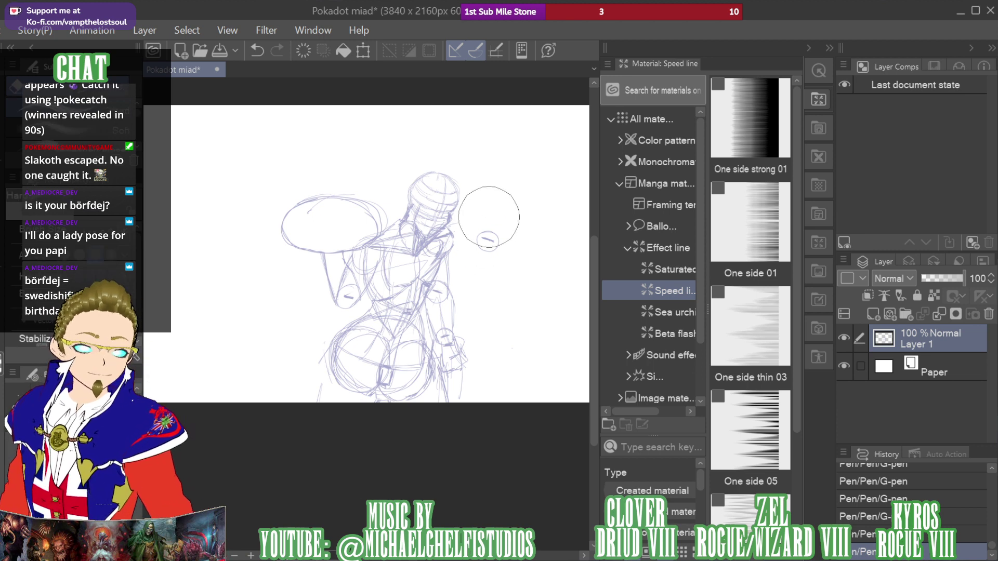
drag(482, 255, 498, 238)
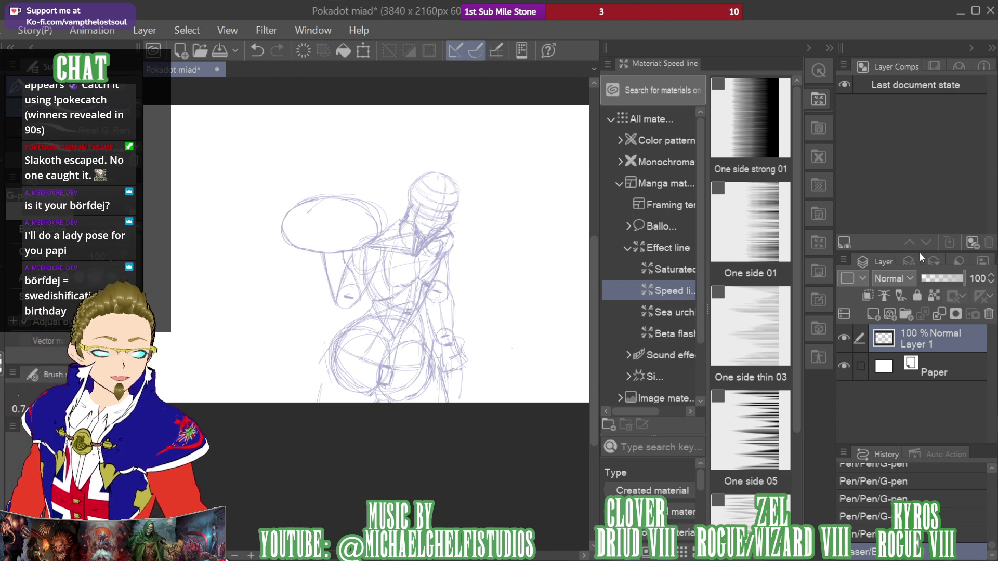
Draw the left thigh's outer contour from the hip and its inner contour from the crotch down to the canvas edge
key(ctrl+plus)
drag(366, 312, 351, 205)
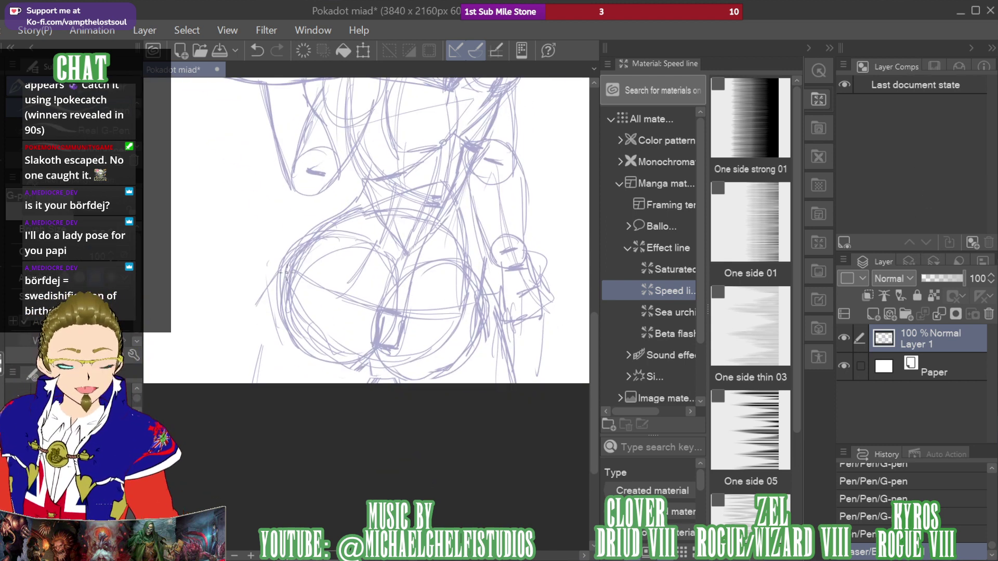
drag(270, 314, 245, 404)
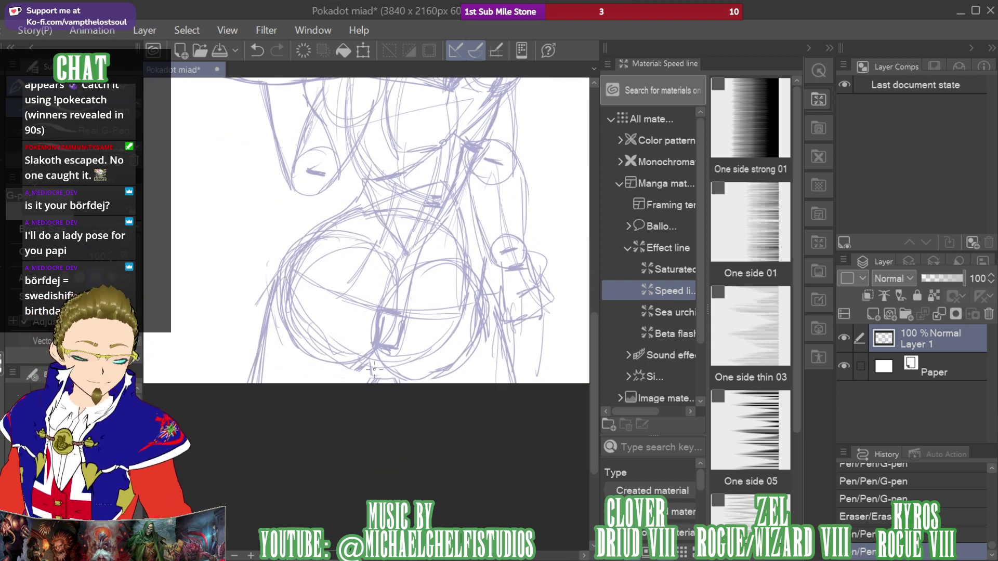
drag(376, 354, 368, 386)
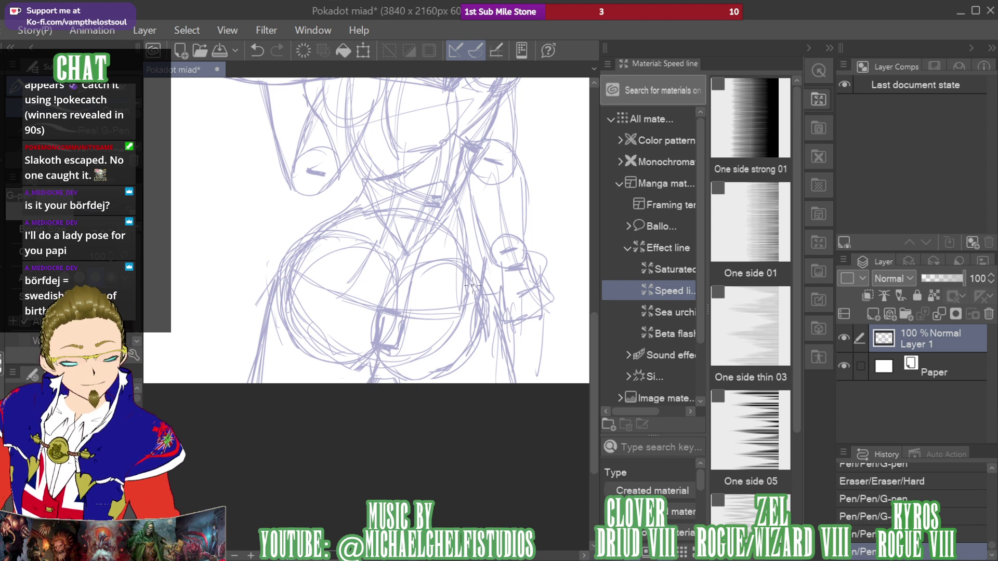
Draw the right thigh's outer contour from the hip down to the canvas edge and add a short inner stroke at the crotch
drag(486, 299, 528, 348)
drag(470, 284, 541, 377)
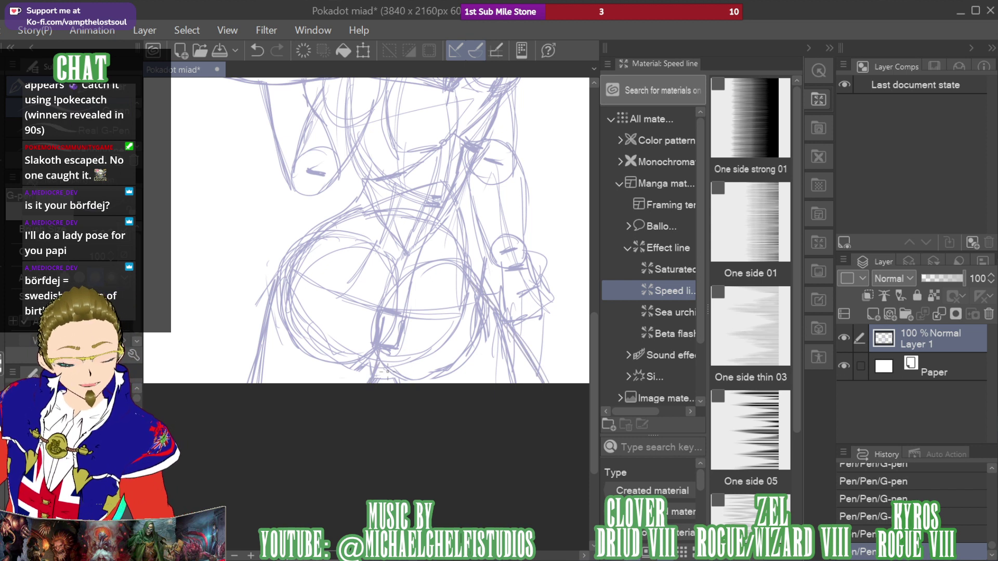
drag(391, 361, 379, 384)
Enclose the character's head, from the jaw around the top of the skull, in a closed polyline selection
mouse_move(933, 182)
mouse_down()
mouse_move(920, 179)
mouse_move(913, 143)
mouse_up()
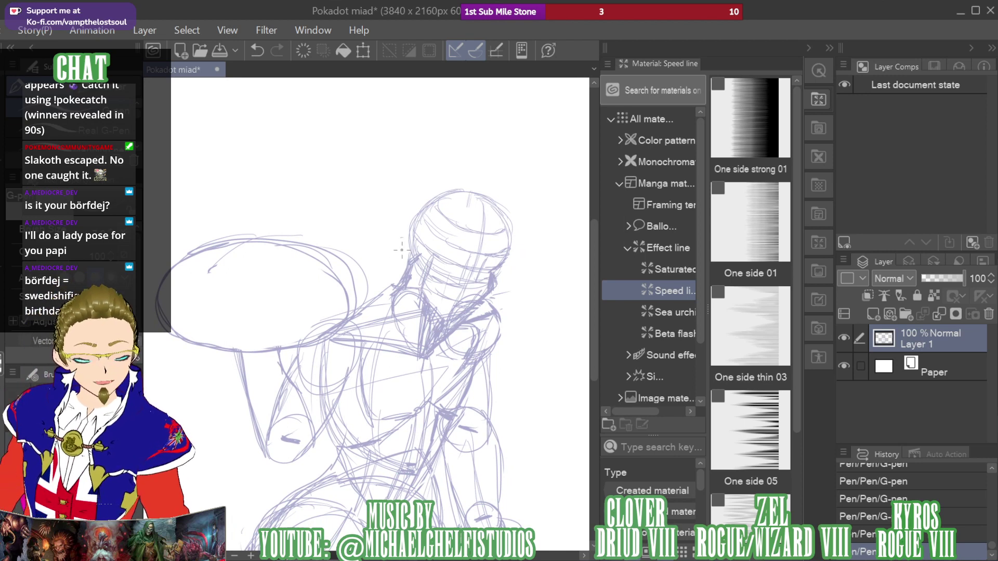
key(m)
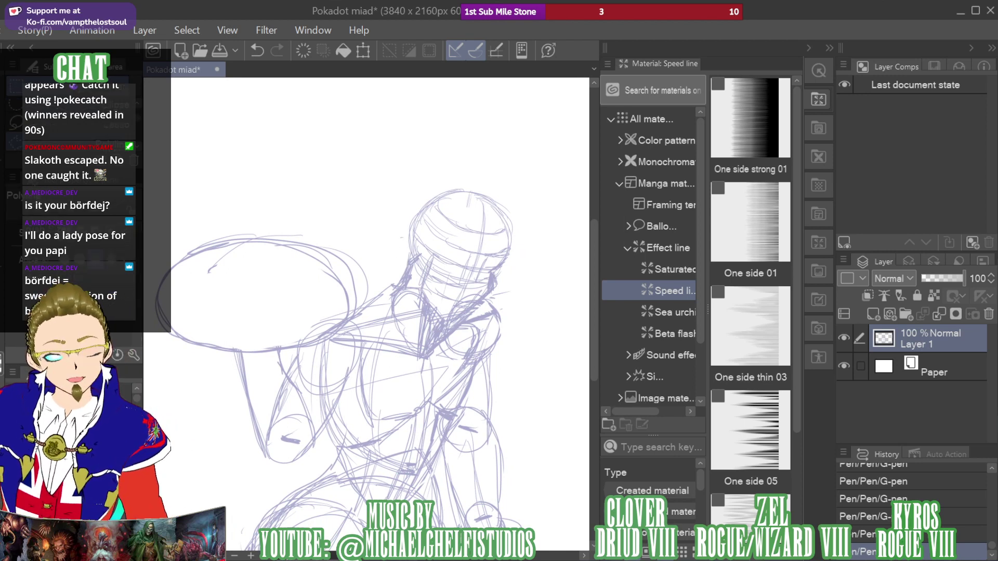
click(398, 241)
click(418, 272)
click(418, 306)
click(448, 333)
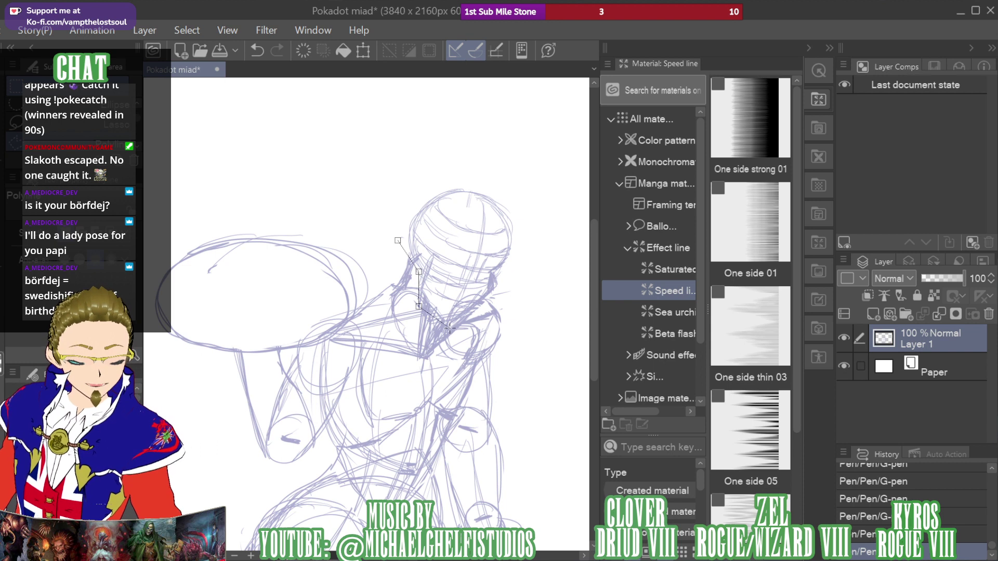
click(499, 288)
click(514, 252)
click(519, 197)
click(489, 167)
click(436, 166)
click(408, 186)
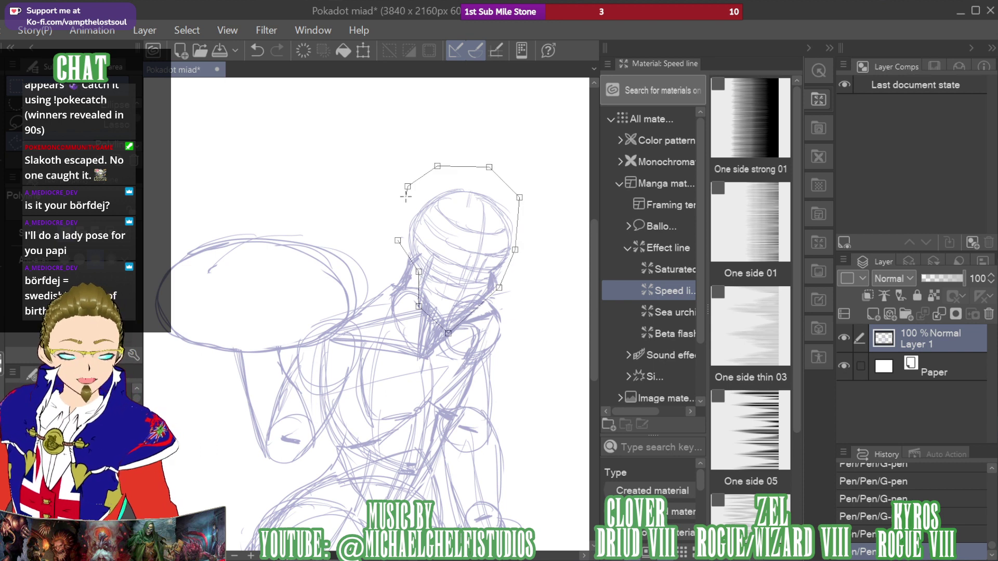
click(398, 241)
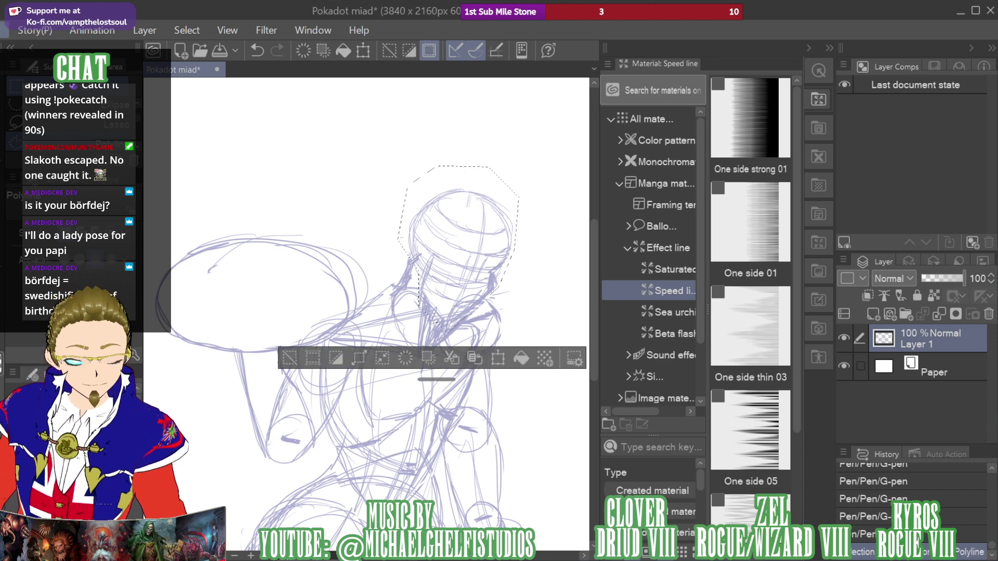
Rotate the selected head slightly counterclockwise, apply the transformation and deselect
key(ctrl+t)
drag(553, 162, 539, 162)
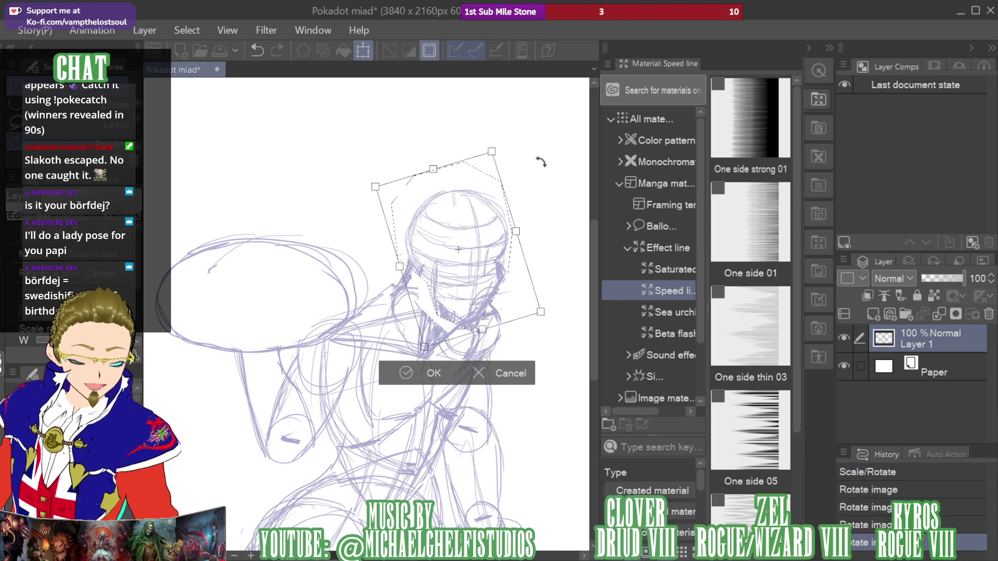
click(416, 375)
key(ctrl+d)
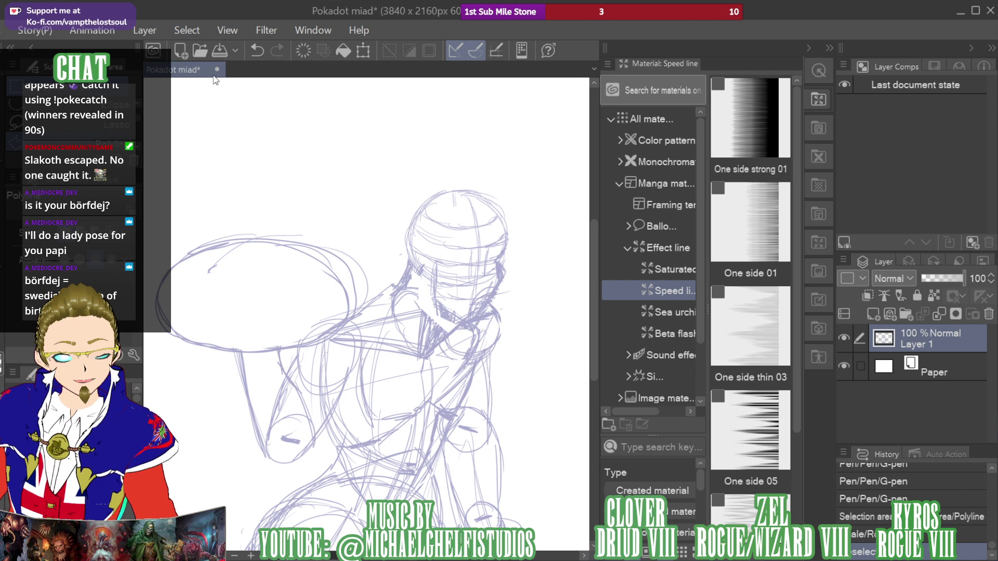
Rework the chin, jaw and neck lines with the pen to reconnect the rotated head to the body
key(p)
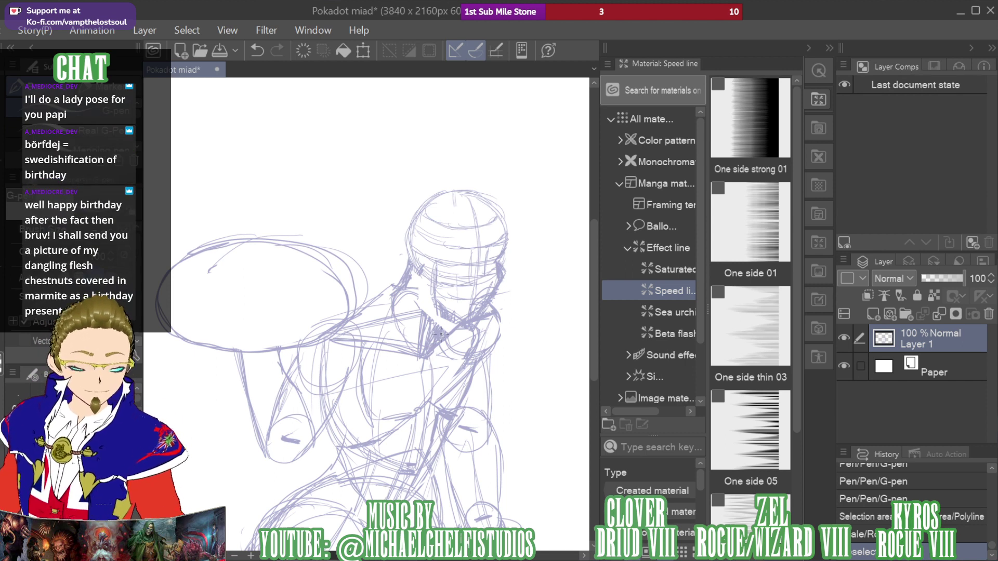
drag(453, 329, 456, 314)
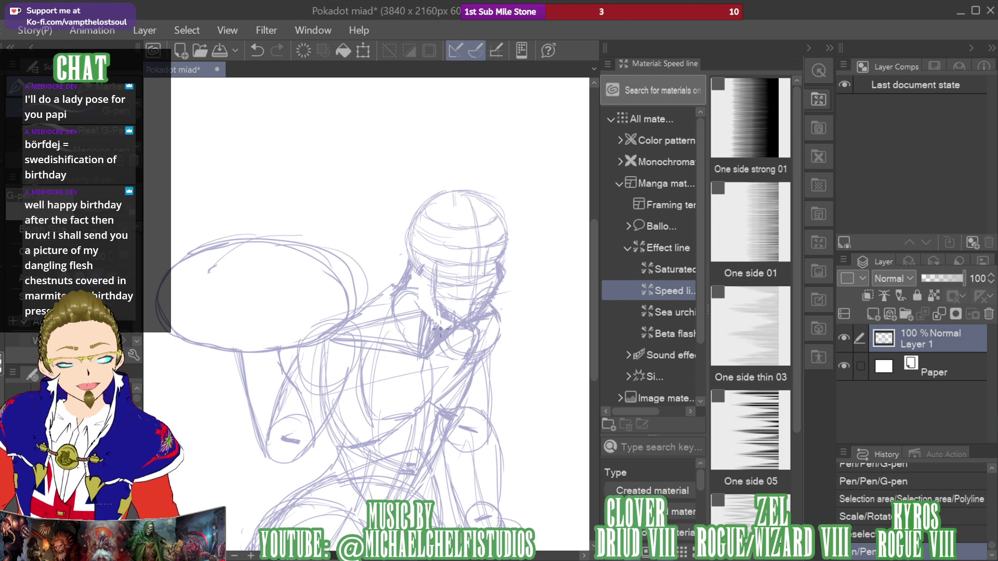
mouse_move(442, 314)
mouse_down()
mouse_move(419, 356)
mouse_move(435, 307)
mouse_up()
drag(432, 300, 583, 281)
mouse_move(420, 224)
mouse_down()
mouse_move(362, 232)
mouse_move(473, 243)
mouse_up()
Sketch a small round teacup with a handle on the near side of the tray
mouse_move(883, 167)
mouse_down()
mouse_move(910, 170)
mouse_move(906, 188)
mouse_up()
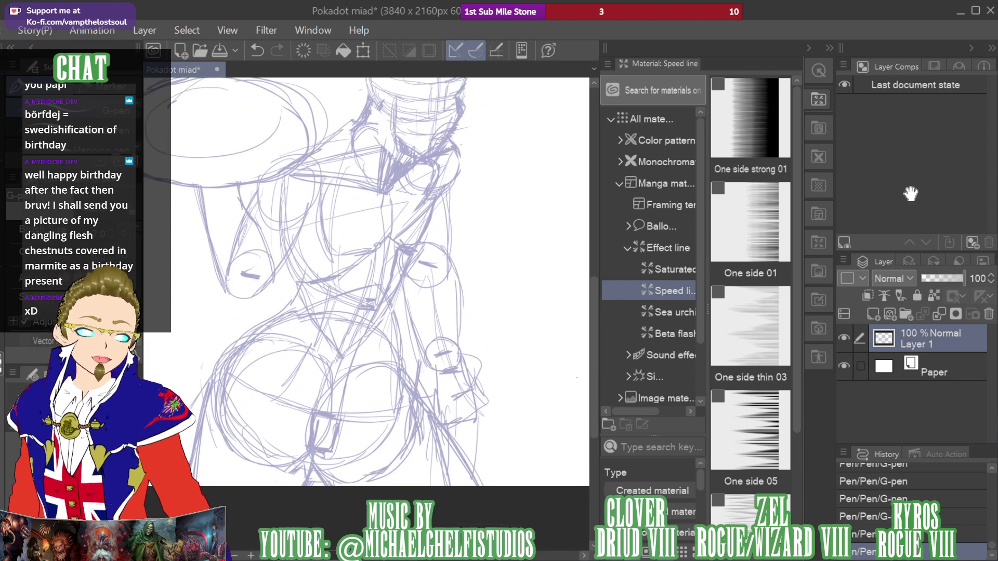
mouse_move(925, 182)
mouse_down()
mouse_move(907, 163)
mouse_move(915, 161)
mouse_move(904, 196)
mouse_move(922, 166)
mouse_move(911, 151)
mouse_move(898, 156)
mouse_up()
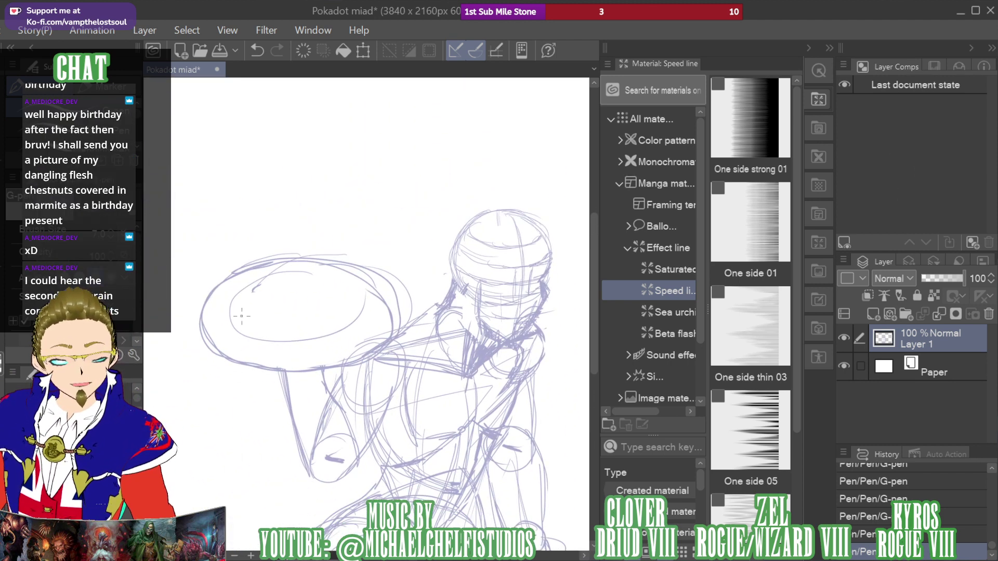
mouse_move(267, 317)
mouse_down()
mouse_move(277, 294)
mouse_move(264, 323)
mouse_move(243, 324)
mouse_move(226, 307)
mouse_move(258, 283)
mouse_move(274, 295)
mouse_move(233, 300)
mouse_move(262, 302)
mouse_move(248, 283)
mouse_move(231, 301)
mouse_up()
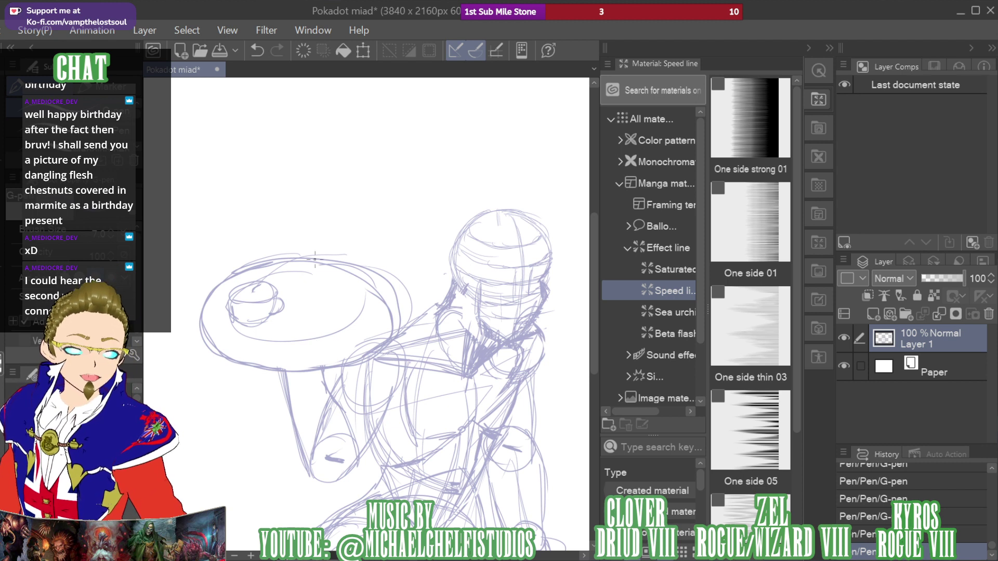
Sketch a round teapot beside the cup on the tray, with a base, a knobbed lid and a spout pointing toward the head
mouse_move(330, 233)
mouse_down()
mouse_move(292, 261)
mouse_move(336, 310)
mouse_move(373, 261)
mouse_move(288, 246)
mouse_move(300, 305)
mouse_move(369, 260)
mouse_move(295, 248)
mouse_move(315, 305)
mouse_move(300, 306)
mouse_move(303, 317)
mouse_move(339, 320)
mouse_move(321, 316)
mouse_move(354, 308)
mouse_move(300, 307)
mouse_up()
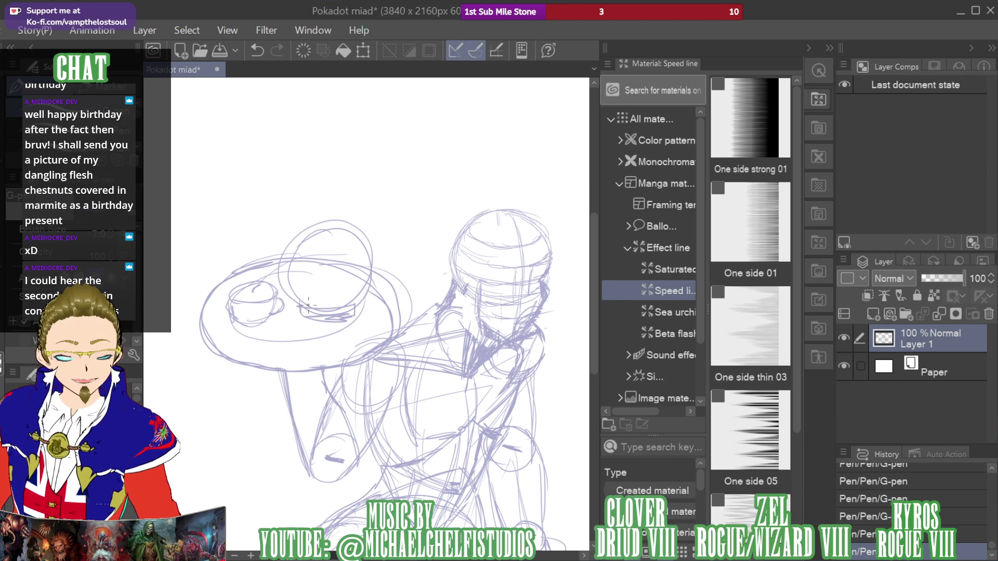
mouse_move(284, 258)
mouse_down()
mouse_move(349, 266)
mouse_move(309, 259)
mouse_move(367, 259)
mouse_move(284, 258)
mouse_move(324, 267)
mouse_move(293, 242)
mouse_move(338, 225)
mouse_move(318, 214)
mouse_up()
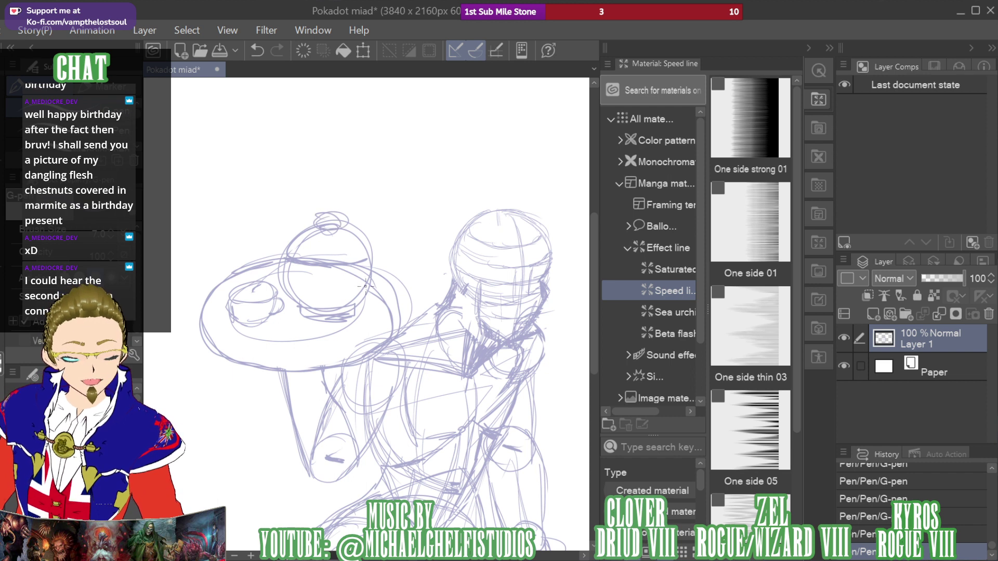
drag(422, 245, 386, 256)
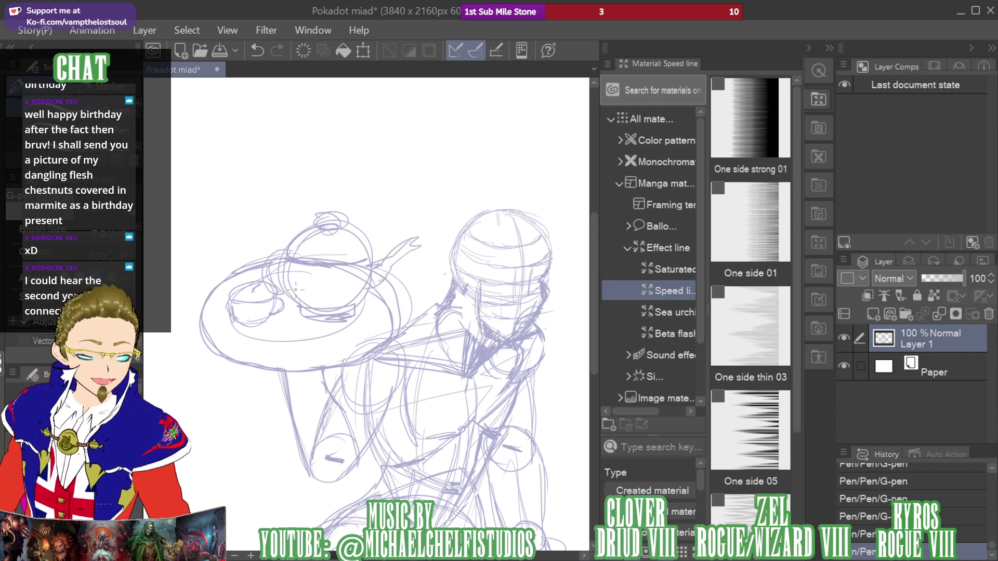
Move the whole sketch upward on the canvas to free space below the thighs
mouse_move(901, 156)
mouse_down()
mouse_move(905, 171)
mouse_move(904, 149)
mouse_up()
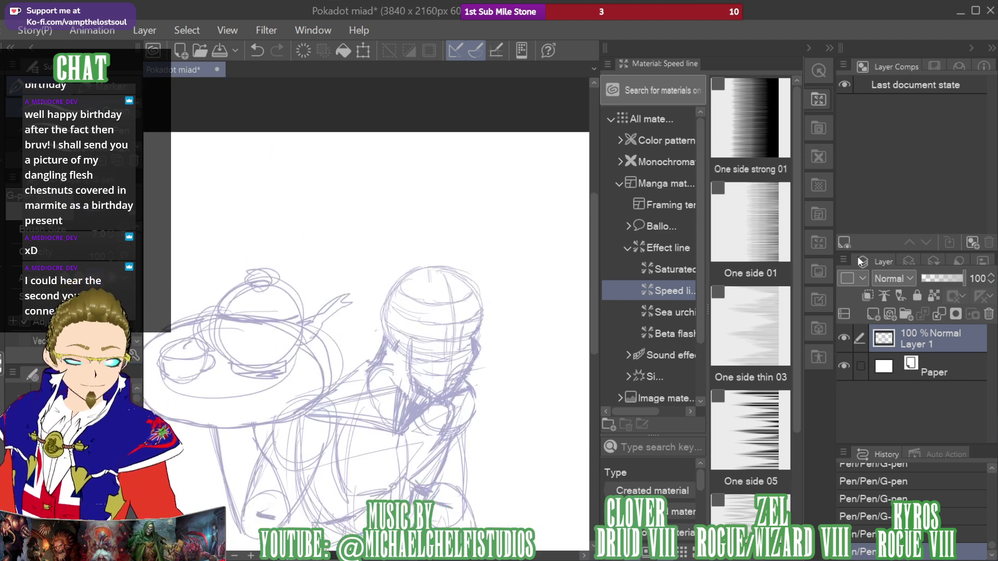
key(k)
drag(411, 422, 407, 311)
drag(875, 160, 873, 183)
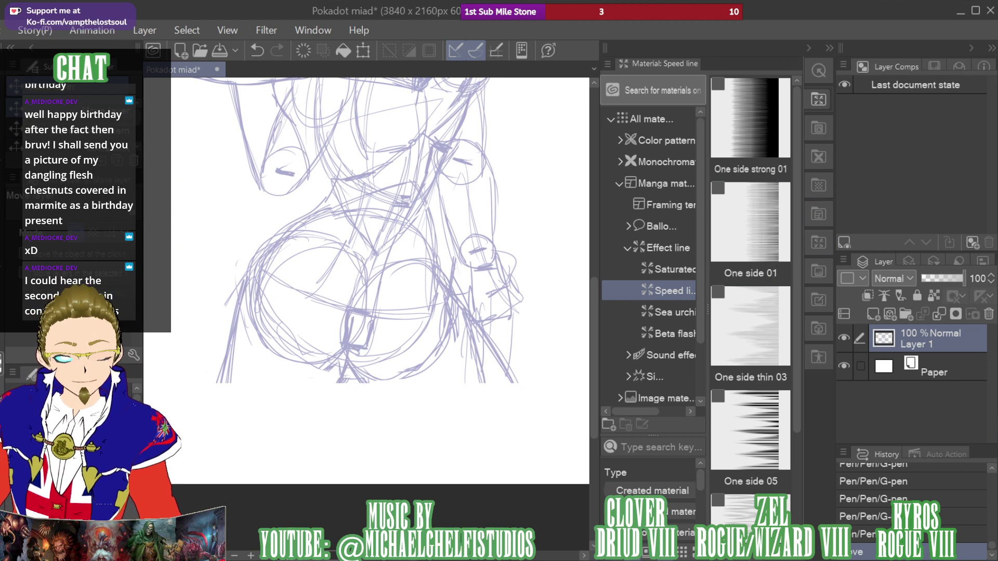
Scale the whole sketch down slightly, reposition it on the canvas and apply the transformation
key(p)
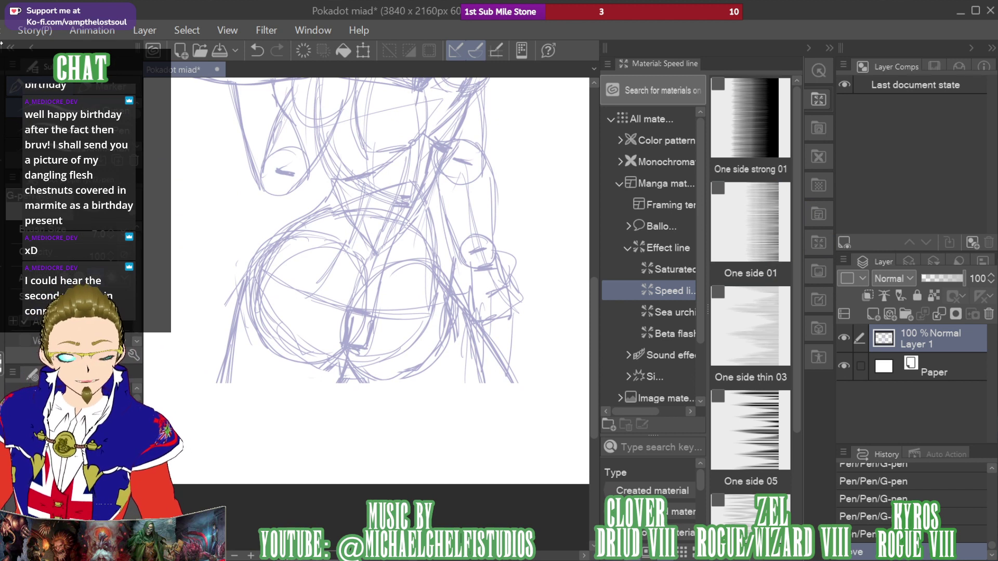
key(ctrl+t)
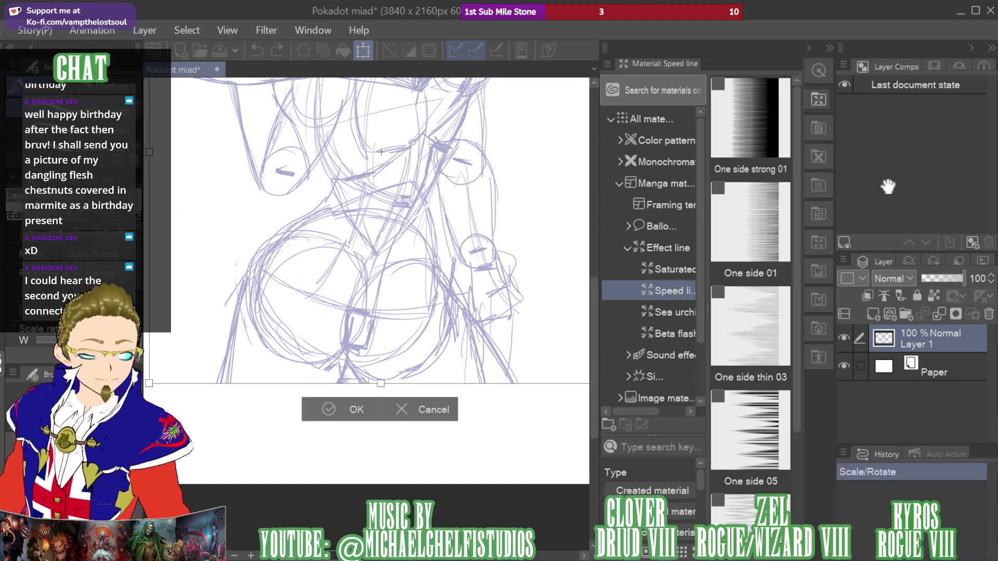
drag(366, 156, 293, 446)
drag(541, 211, 445, 305)
mouse_move(331, 423)
mouse_down()
mouse_move(391, 391)
mouse_move(468, 67)
mouse_up()
click(358, 352)
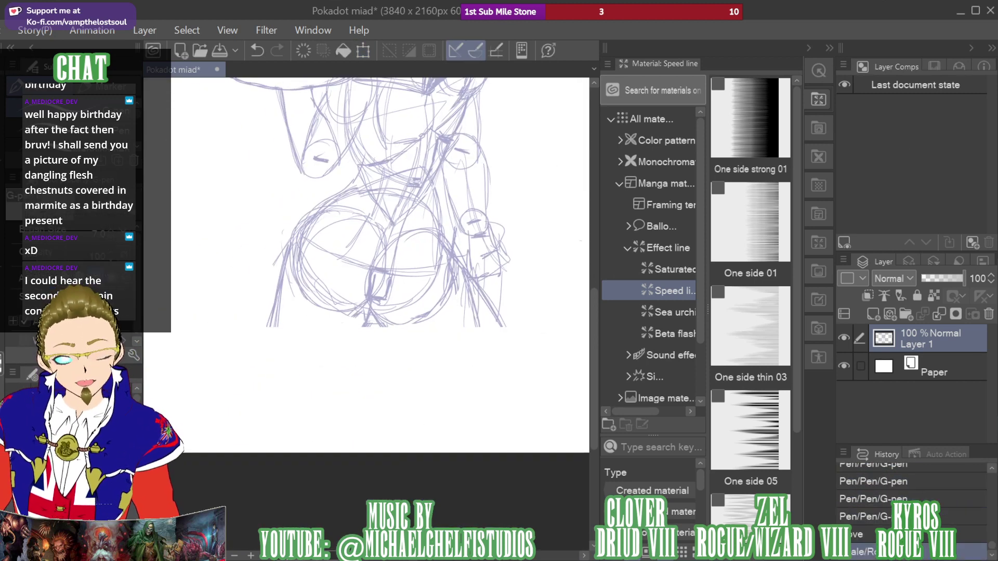
Extend the left thigh's inner and outer contours and the right thigh's inner contour down into the free area
drag(372, 295, 338, 387)
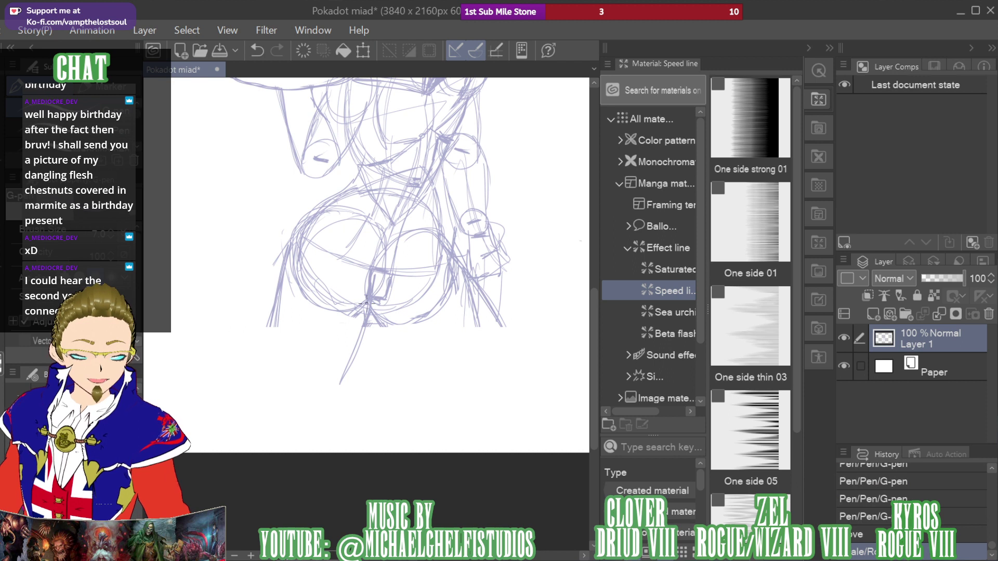
mouse_move(268, 387)
mouse_down()
mouse_move(281, 298)
mouse_move(281, 393)
mouse_move(290, 403)
mouse_up()
mouse_move(385, 327)
mouse_down()
mouse_move(448, 387)
mouse_move(437, 443)
mouse_up()
Draw a circular left knee with short guide dashes above and below it, and connect it with firmer thigh contours
drag(909, 167, 889, 172)
mouse_move(340, 393)
mouse_down()
mouse_move(357, 394)
mouse_move(337, 394)
mouse_up()
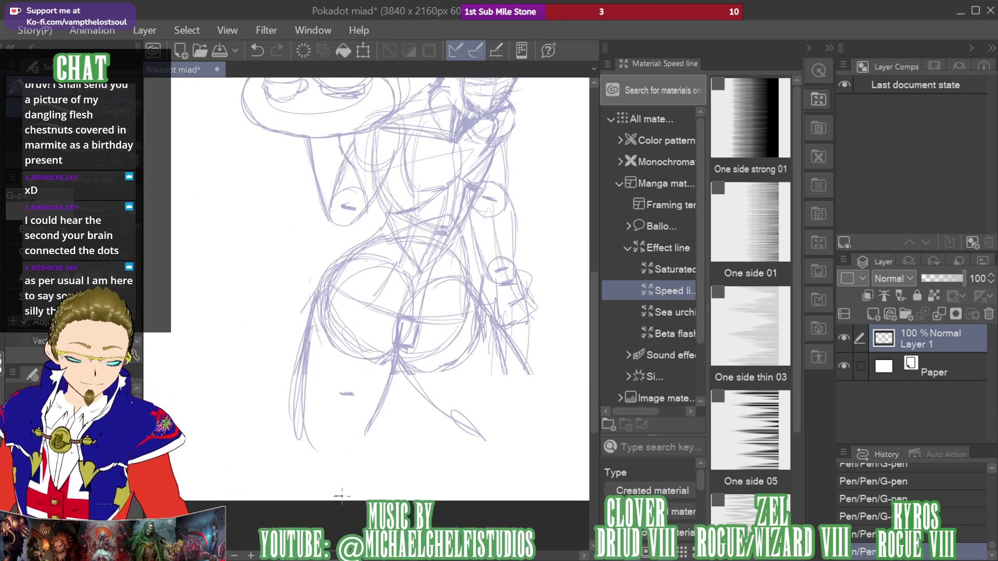
mouse_move(335, 449)
mouse_down()
mouse_move(306, 442)
mouse_move(346, 470)
mouse_move(327, 417)
mouse_move(318, 471)
mouse_move(339, 415)
mouse_move(306, 465)
mouse_move(340, 413)
mouse_move(350, 460)
mouse_move(327, 416)
mouse_up()
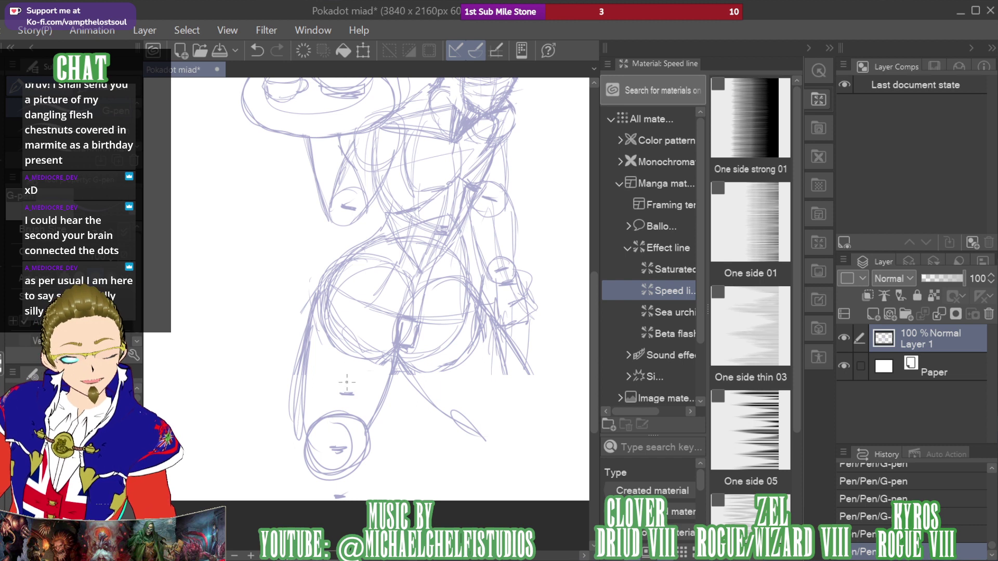
drag(342, 377, 356, 374)
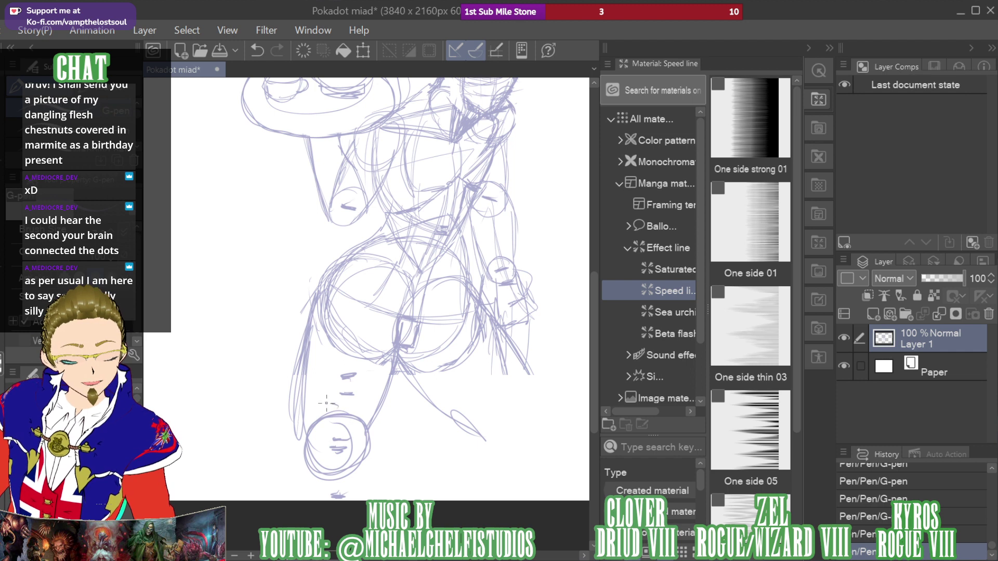
mouse_move(327, 404)
mouse_down()
mouse_move(367, 441)
mouse_move(330, 403)
mouse_move(338, 471)
mouse_move(363, 409)
mouse_move(306, 455)
mouse_move(362, 418)
mouse_move(358, 465)
mouse_move(394, 351)
mouse_move(369, 440)
mouse_move(383, 389)
mouse_move(350, 462)
mouse_move(387, 376)
mouse_move(347, 459)
mouse_move(394, 352)
mouse_up()
mouse_move(320, 407)
mouse_down()
mouse_move(304, 431)
mouse_move(312, 335)
mouse_up()
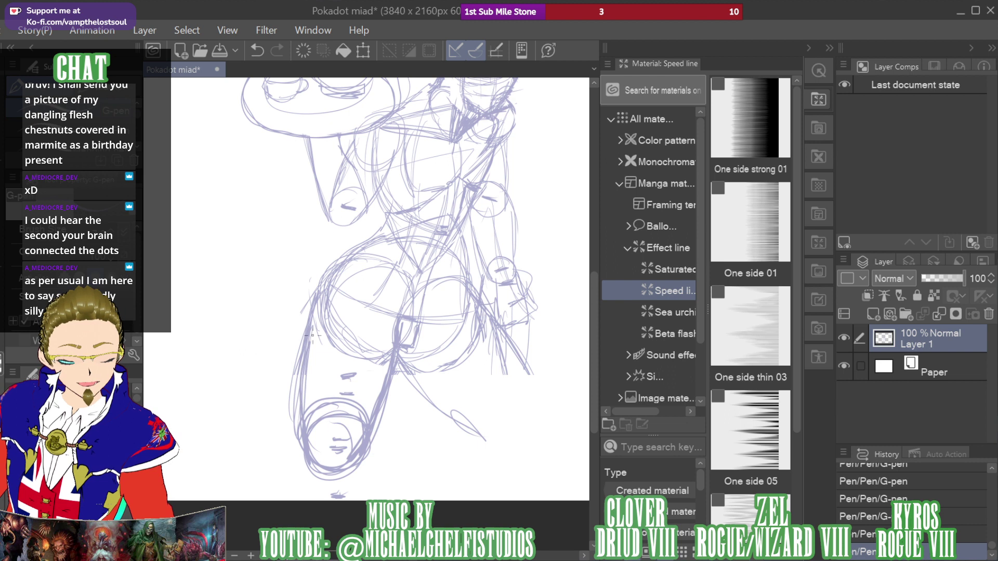
Erase the excess lines outside the left thigh and knee, and restate the left hip's outer curve with the pen
key(e)
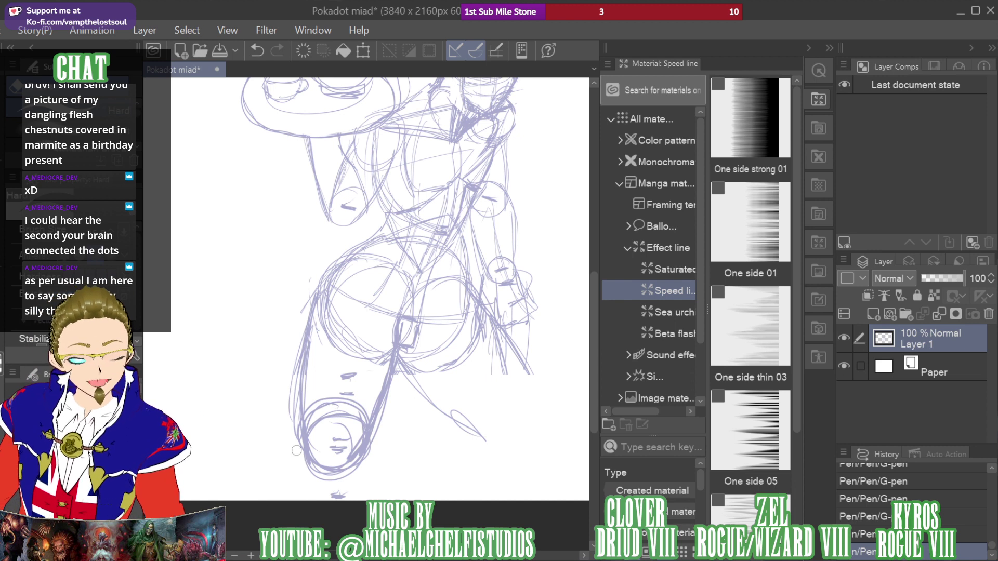
mouse_move(297, 451)
mouse_down()
mouse_move(326, 478)
mouse_move(297, 453)
mouse_move(329, 473)
mouse_move(362, 459)
mouse_move(391, 382)
mouse_move(380, 432)
mouse_move(393, 361)
mouse_up()
drag(315, 293, 295, 429)
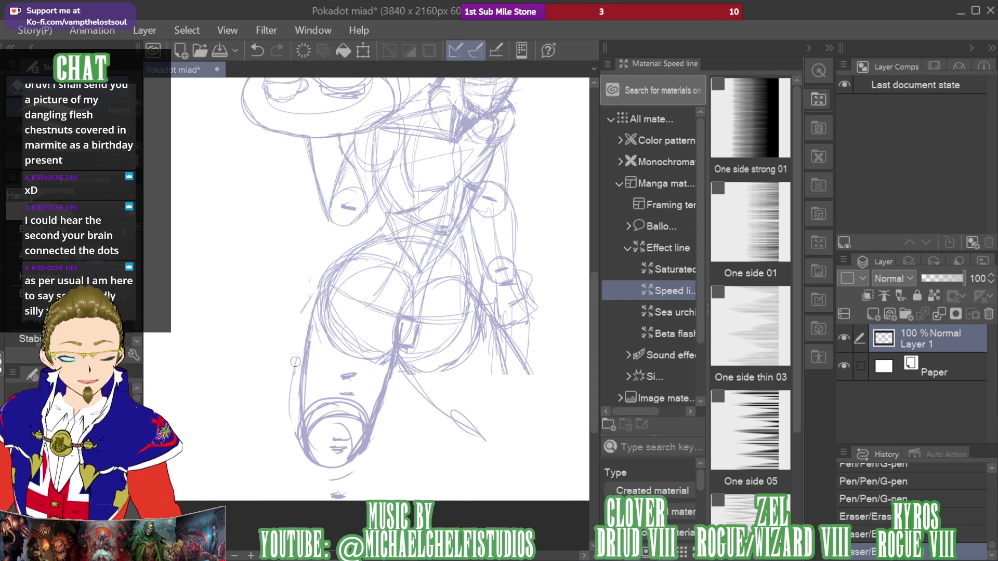
mouse_move(295, 361)
mouse_down()
mouse_move(289, 440)
mouse_move(299, 307)
mouse_move(291, 488)
mouse_up()
key(p)
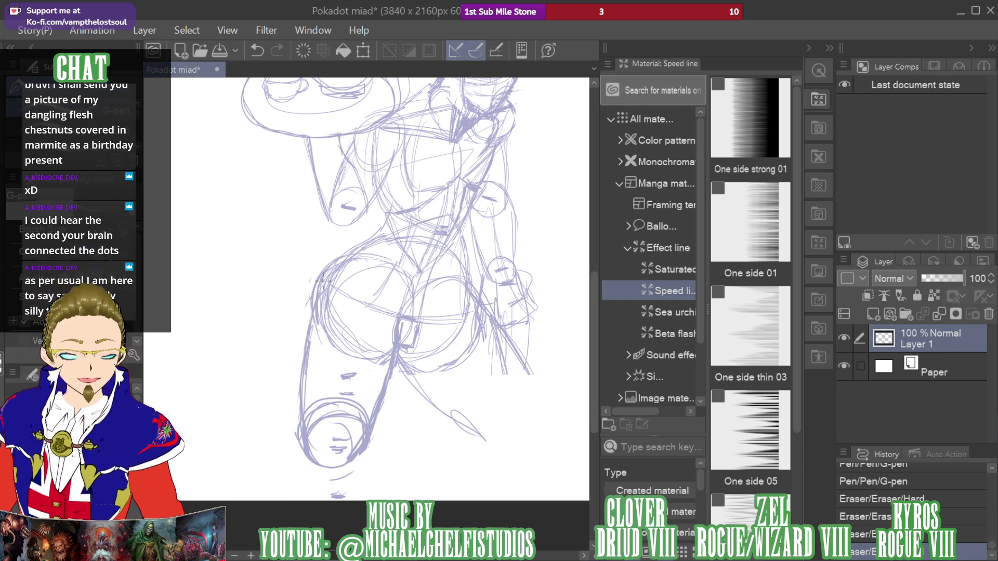
mouse_move(322, 281)
mouse_down()
mouse_move(328, 291)
mouse_move(347, 256)
mouse_up()
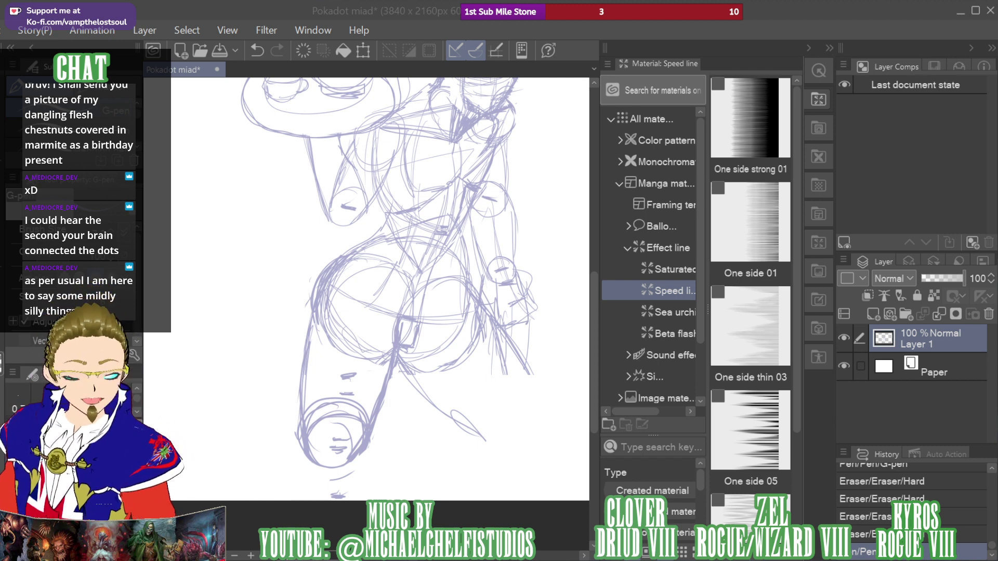
Draw construction lines for the left lower leg below the knee and for the right leg down to the canvas edge
drag(334, 448, 307, 500)
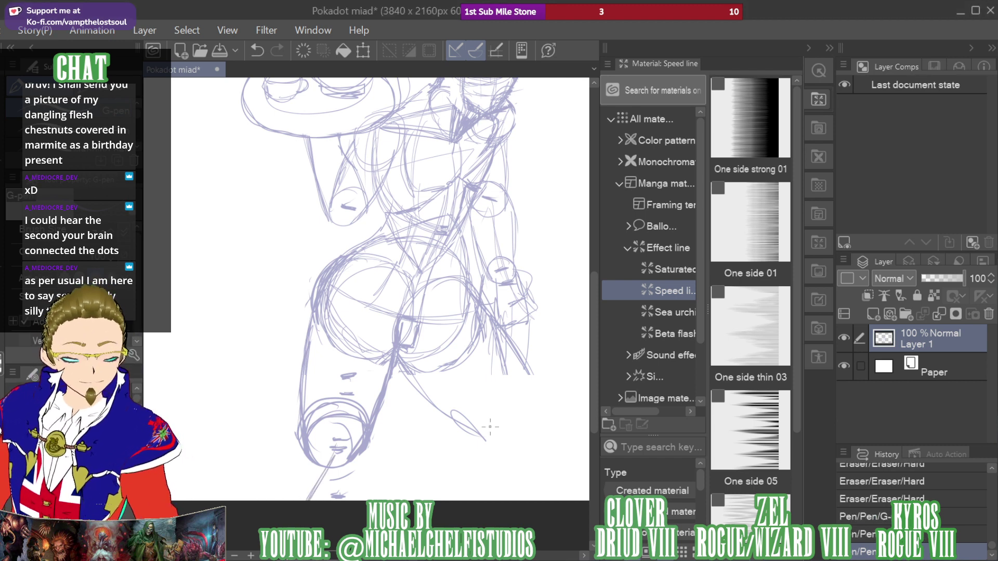
drag(406, 374, 481, 448)
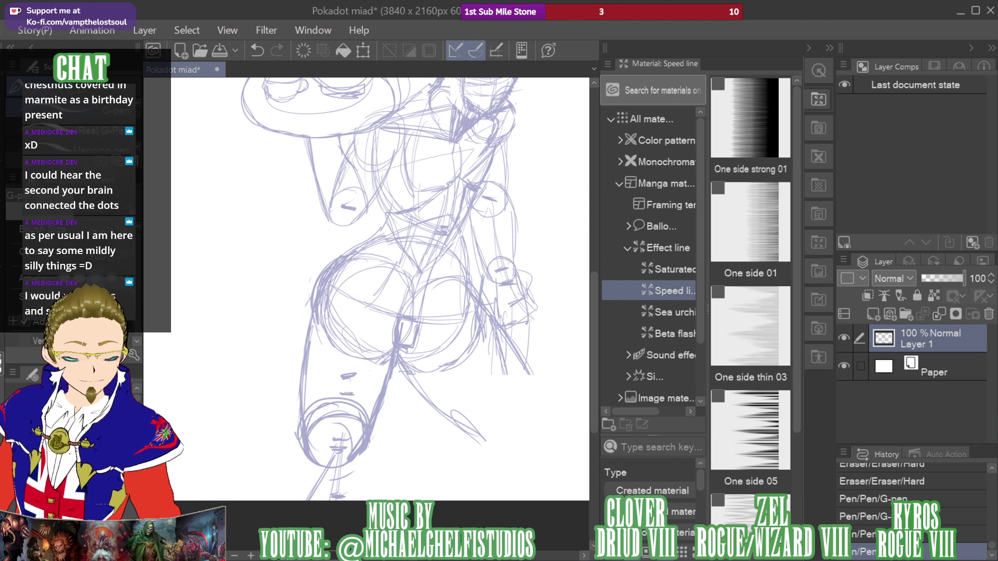
drag(512, 410, 558, 500)
drag(505, 378, 545, 500)
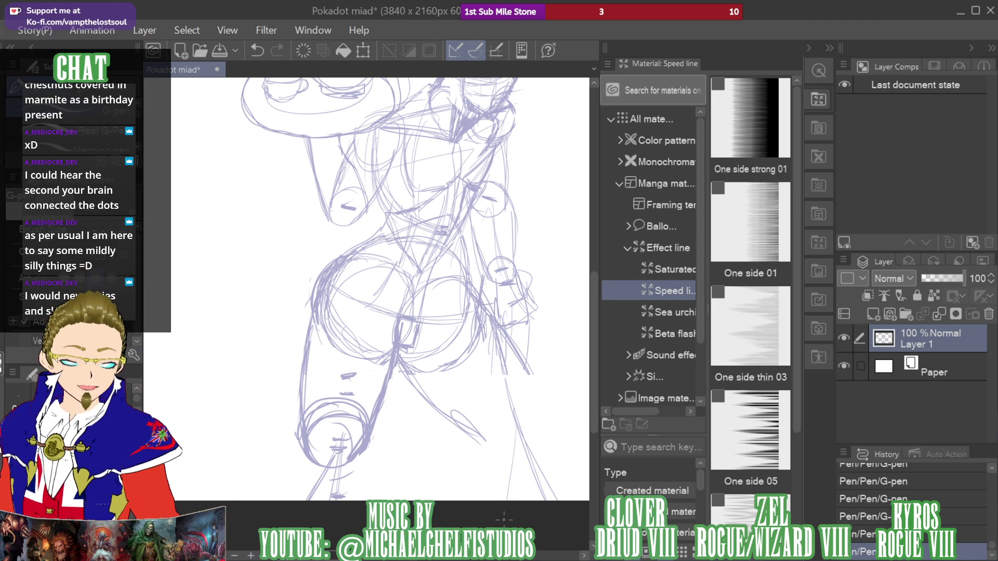
drag(516, 416, 506, 500)
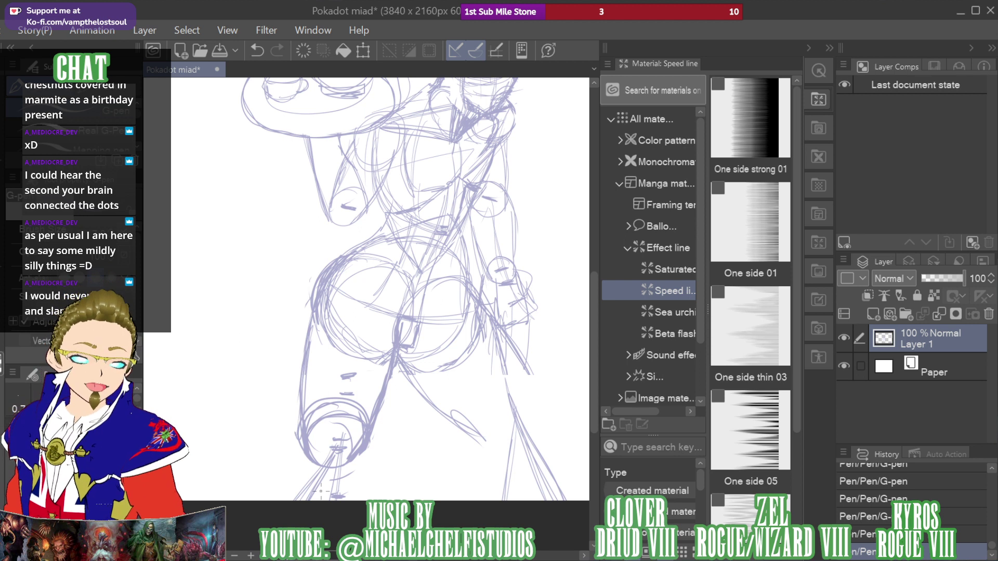
scroll(366, 288, right, 2)
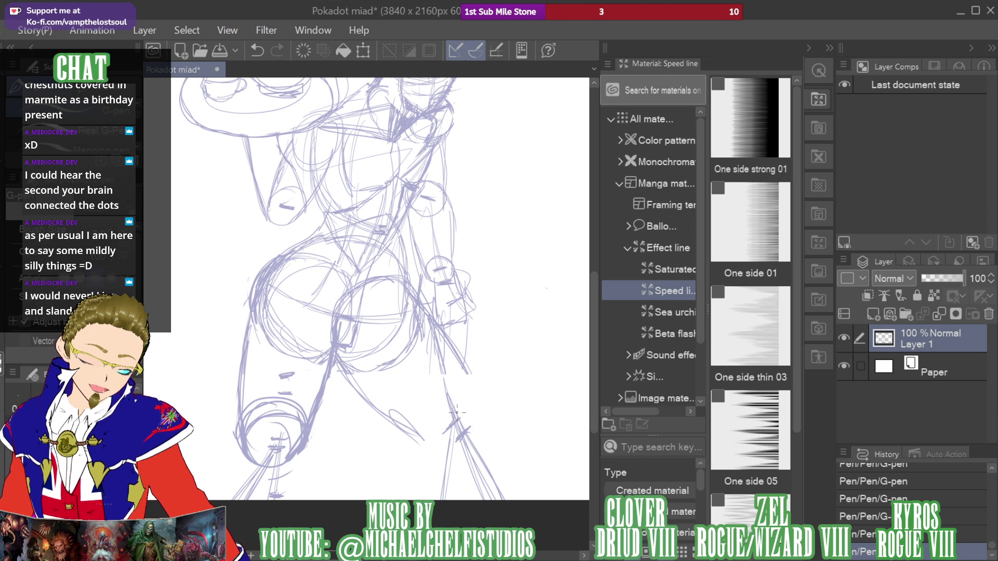
Draw a circular right knee, connect it to the thigh contours, and rough in the lower leg below it
mouse_move(445, 446)
mouse_down()
mouse_move(434, 394)
mouse_move(472, 424)
mouse_up()
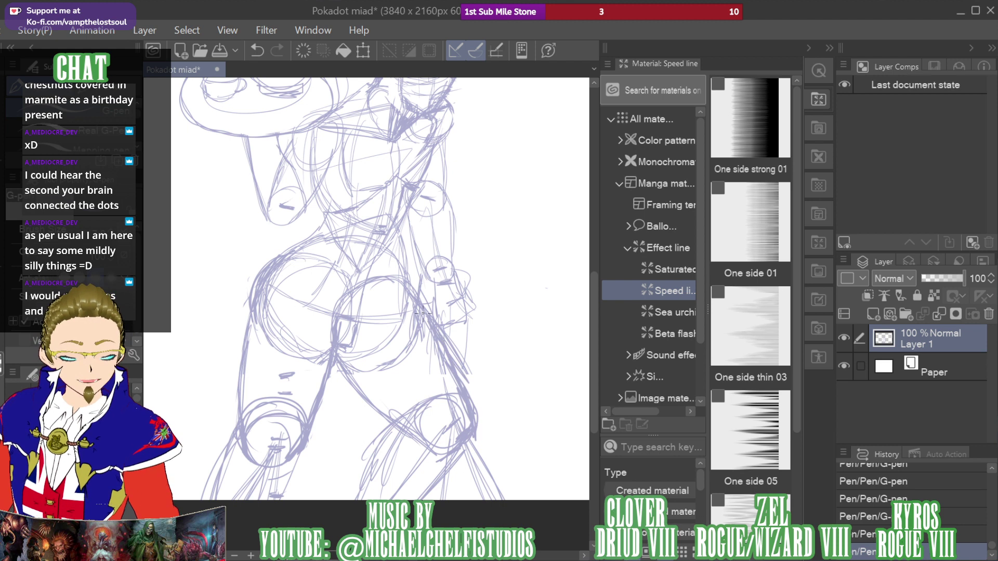
Rough in a long curving tail beside the hip that passes behind the tea tray and rises to a tip above it
mouse_move(414, 304)
mouse_down()
mouse_move(446, 421)
mouse_move(569, 318)
mouse_up()
drag(403, 330, 313, 198)
mouse_move(336, 284)
mouse_down()
mouse_move(328, 136)
mouse_move(353, 368)
mouse_up()
mouse_move(399, 266)
mouse_down()
mouse_move(403, 183)
mouse_move(384, 149)
mouse_move(392, 146)
mouse_move(434, 246)
mouse_up()
drag(422, 343, 416, 464)
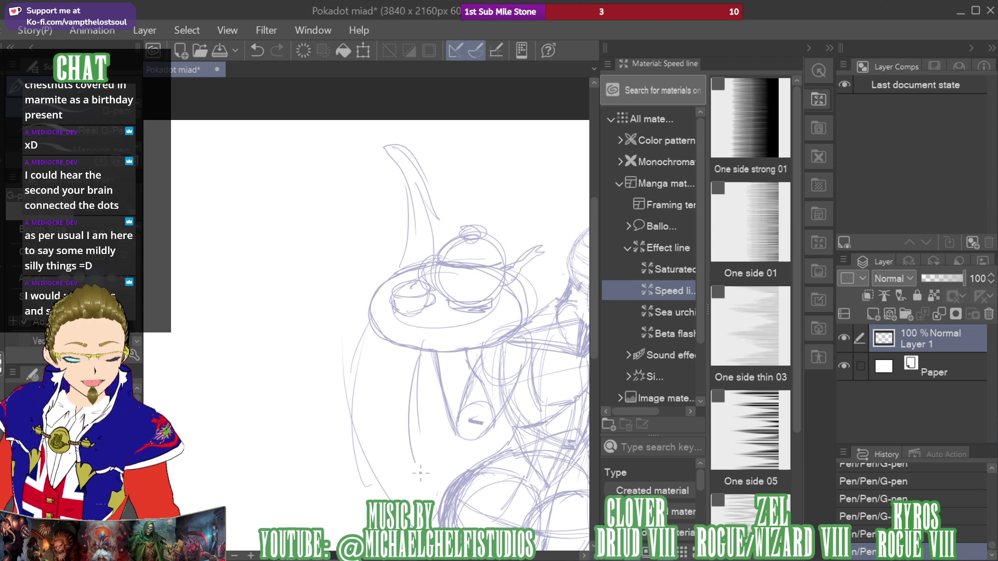
Reinforce the tail's inner and outer contours below the tray, joining them to the left hip, and thicken its upper section
drag(408, 380, 416, 445)
drag(416, 359, 423, 478)
drag(420, 354, 429, 477)
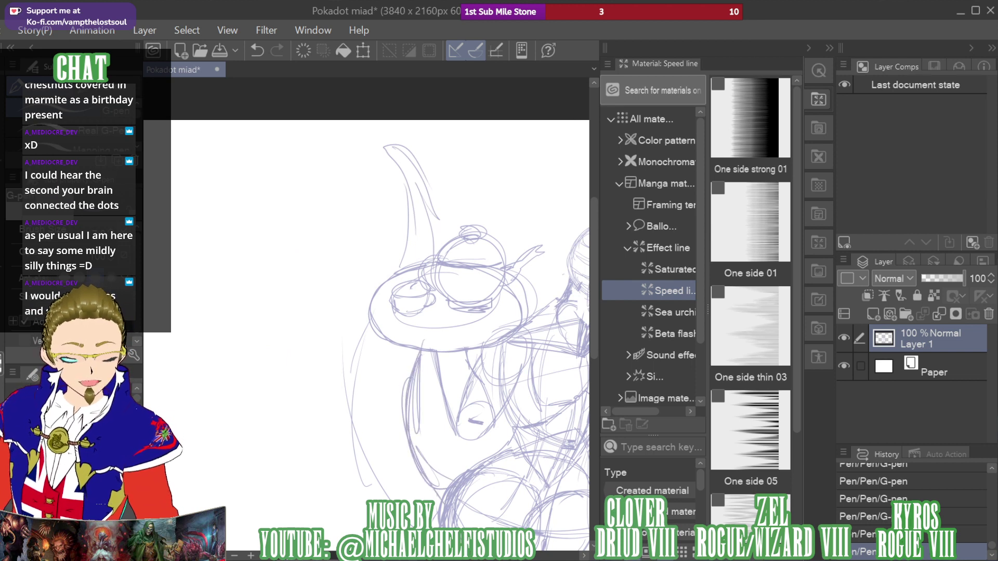
drag(379, 380, 361, 499)
drag(383, 325, 354, 478)
drag(370, 352, 355, 499)
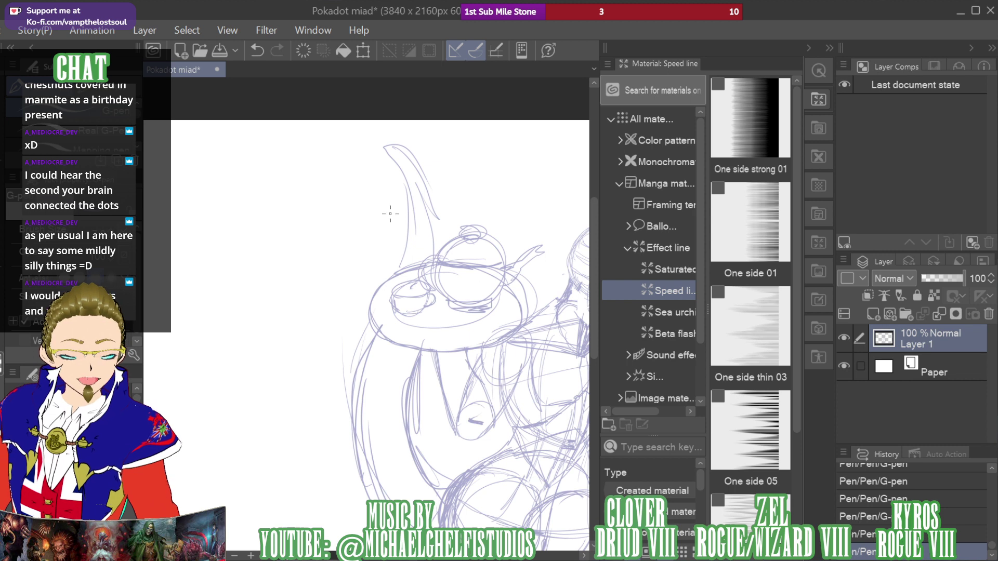
mouse_move(399, 273)
mouse_down()
mouse_move(405, 199)
mouse_move(380, 149)
mouse_move(427, 259)
mouse_up()
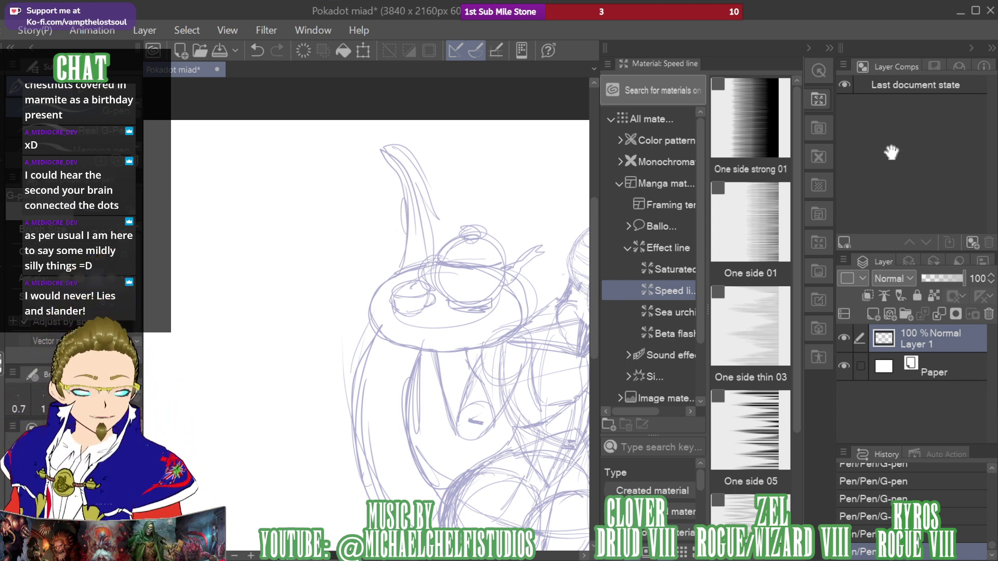
Add a new raster layer above the rough construction sketch
drag(891, 153, 921, 159)
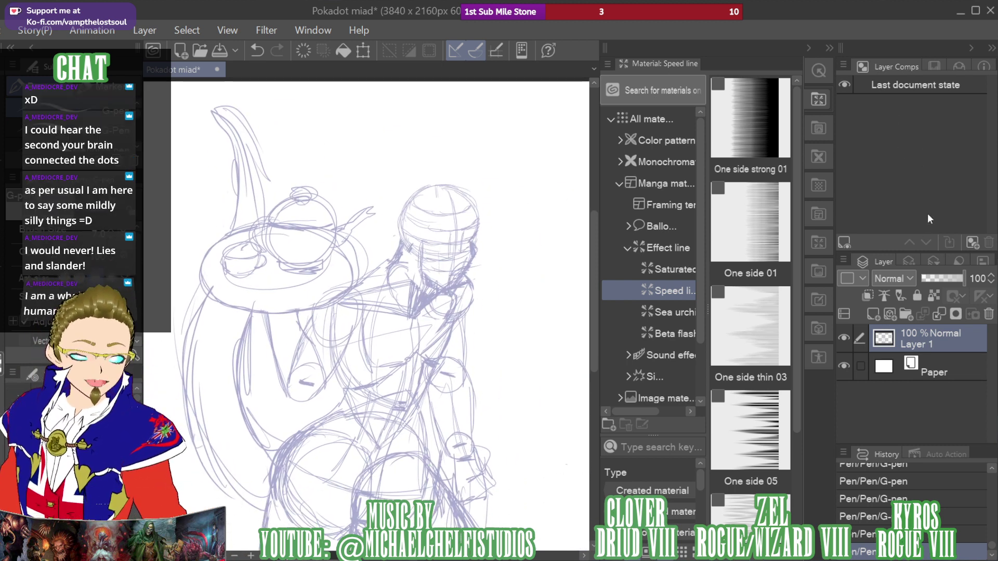
scroll(917, 156, down, 5)
drag(910, 172, 899, 157)
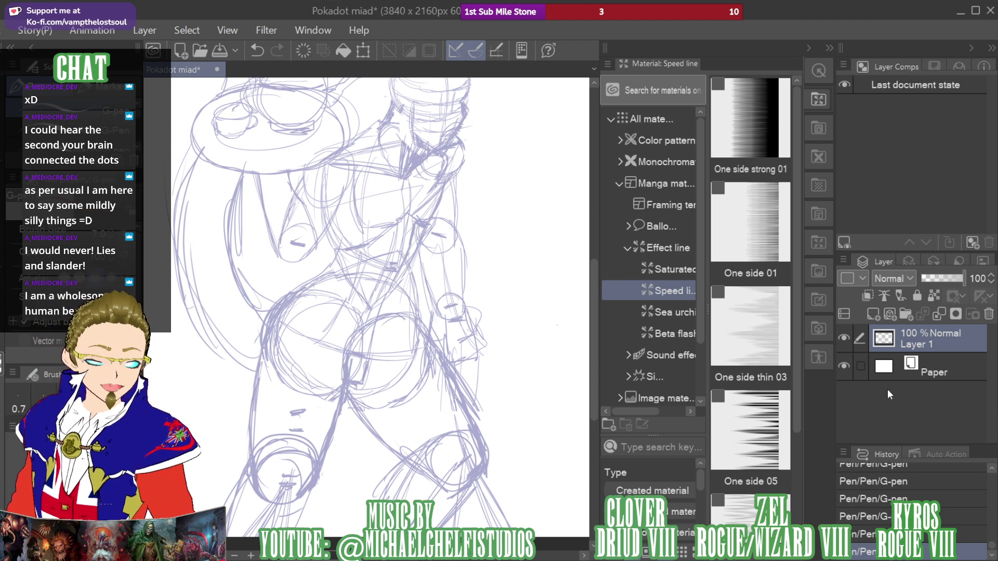
key(ctrl+shift+n)
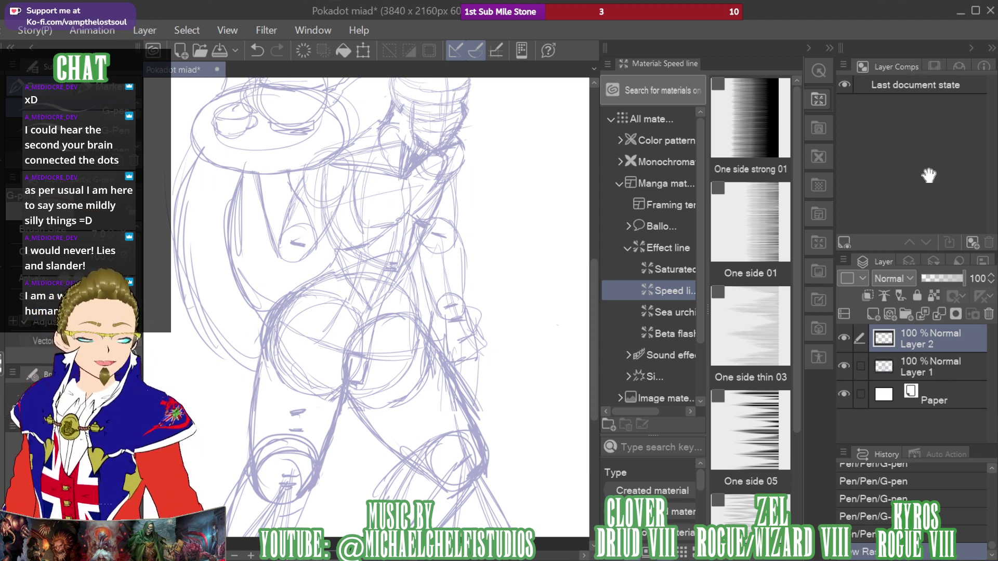
drag(929, 174, 944, 227)
key(ctrl+plus)
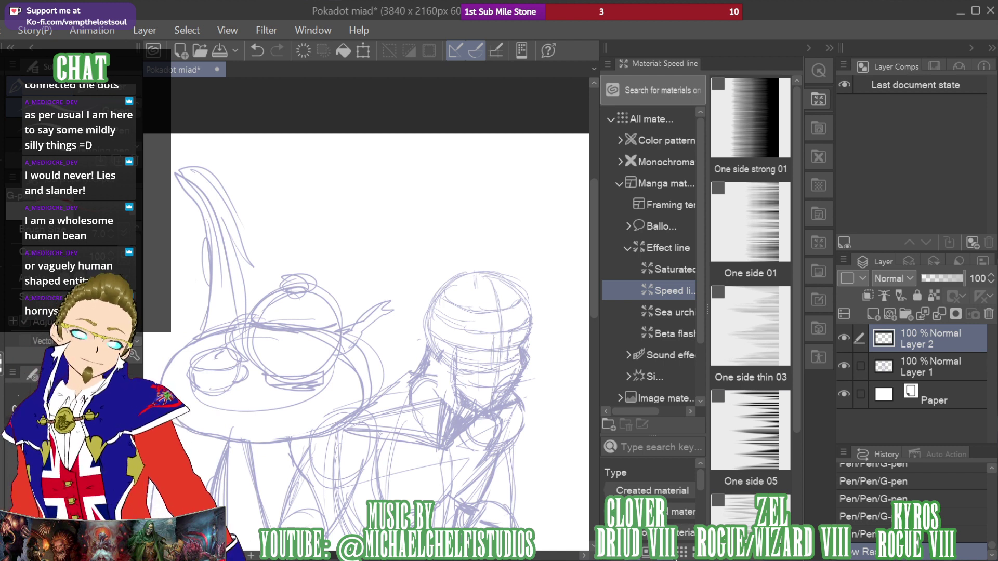
Lower Layer 1's opacity to 58% and make Layer 2 the active drawing layer
click(784, 345)
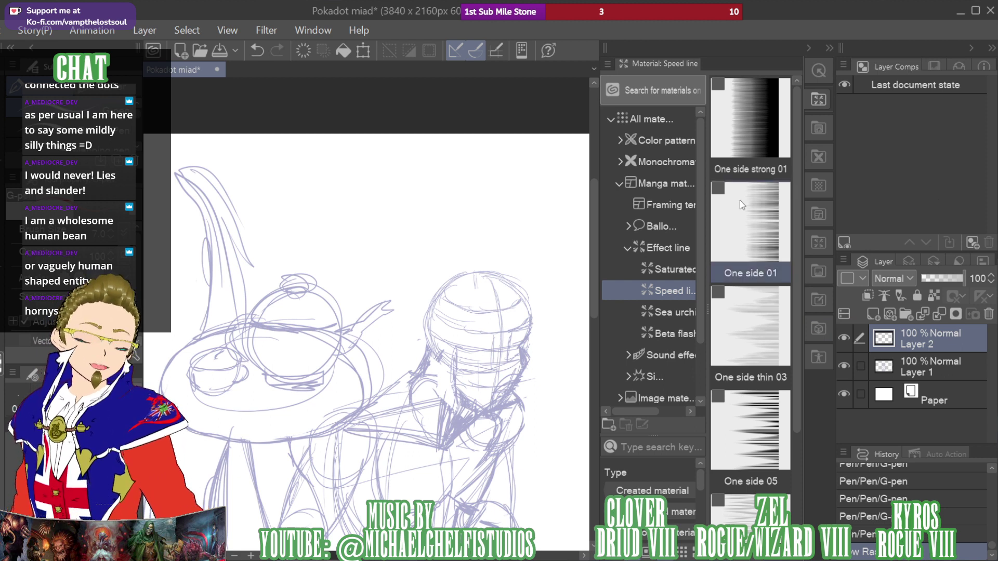
click(893, 371)
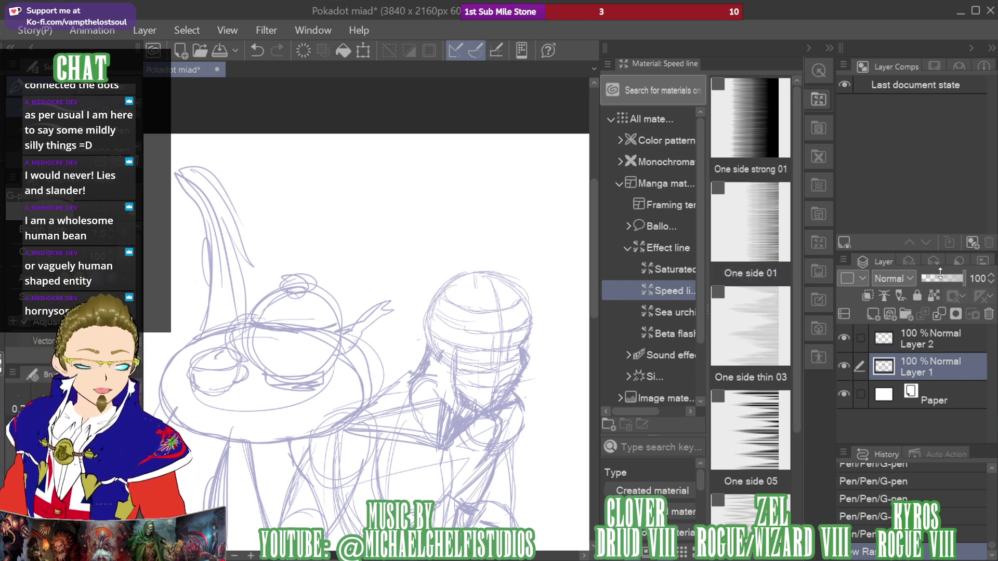
click(946, 278)
click(910, 338)
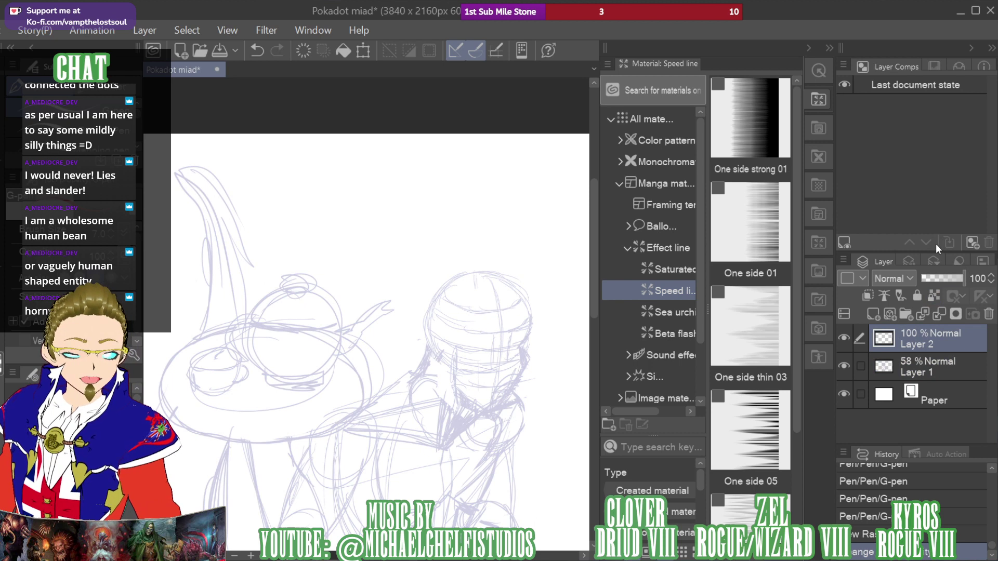
Outline the head in red on Layer 2, from the left side over the crown and down the right side of the face
key(ctrl+plus)
drag(910, 137, 906, 137)
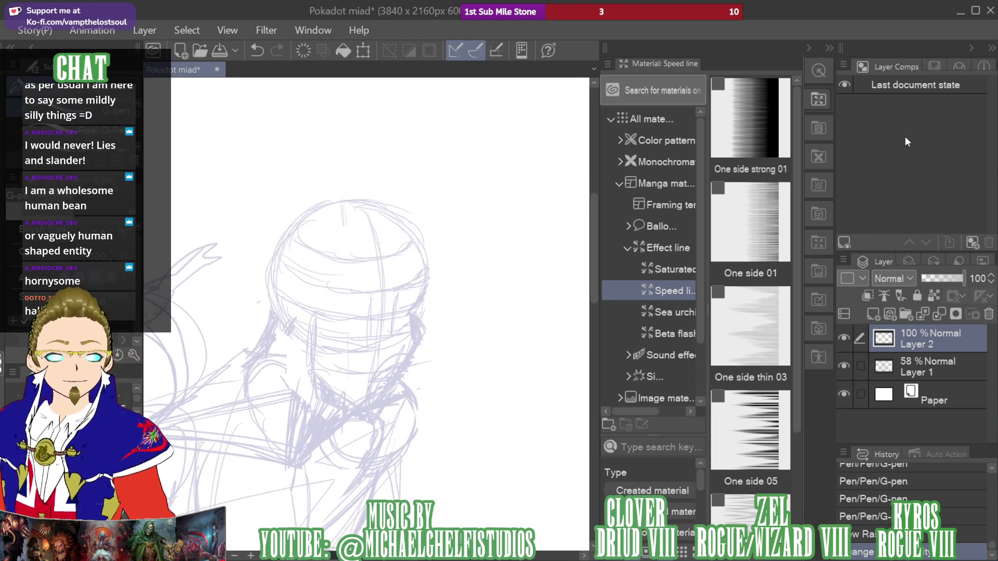
drag(279, 323, 273, 312)
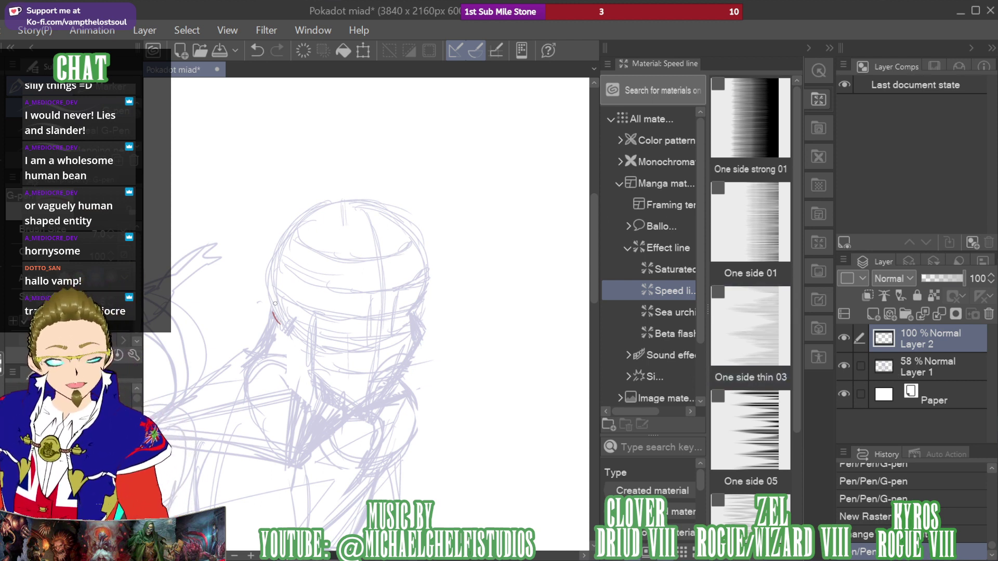
mouse_move(279, 325)
mouse_down()
mouse_move(273, 260)
mouse_move(321, 204)
mouse_up()
mouse_move(274, 255)
mouse_down()
mouse_move(304, 218)
mouse_move(340, 205)
mouse_up()
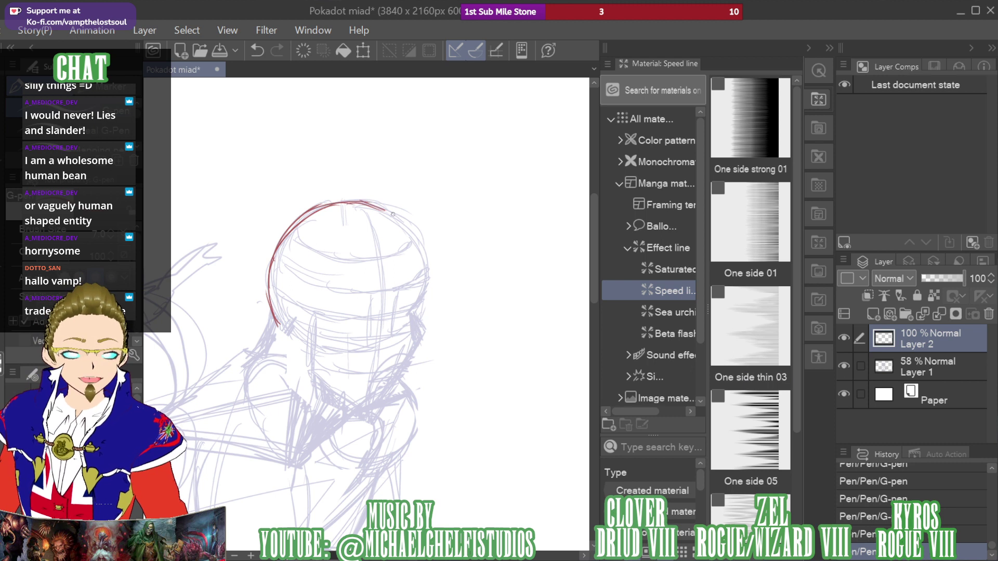
mouse_move(406, 239)
mouse_down()
mouse_move(424, 254)
mouse_move(422, 294)
mouse_up()
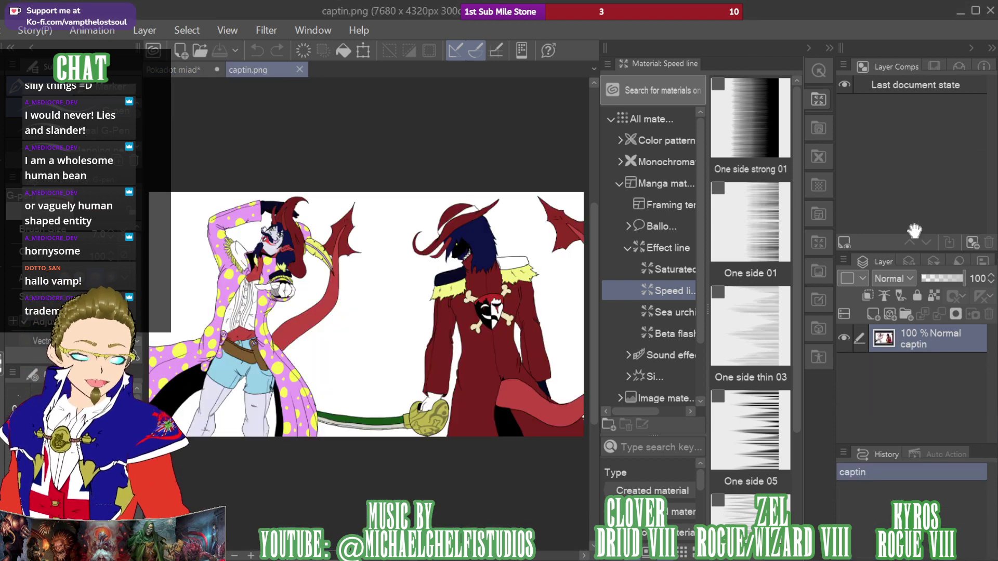
Examine the character in the spotted coat up close in captin.png and return to the Pokadot miad canvas
key(asciicircum)
key(ctrl+plus)
key(ctrl+plus)
key(ctrl+plus)
key(ctrl+plus)
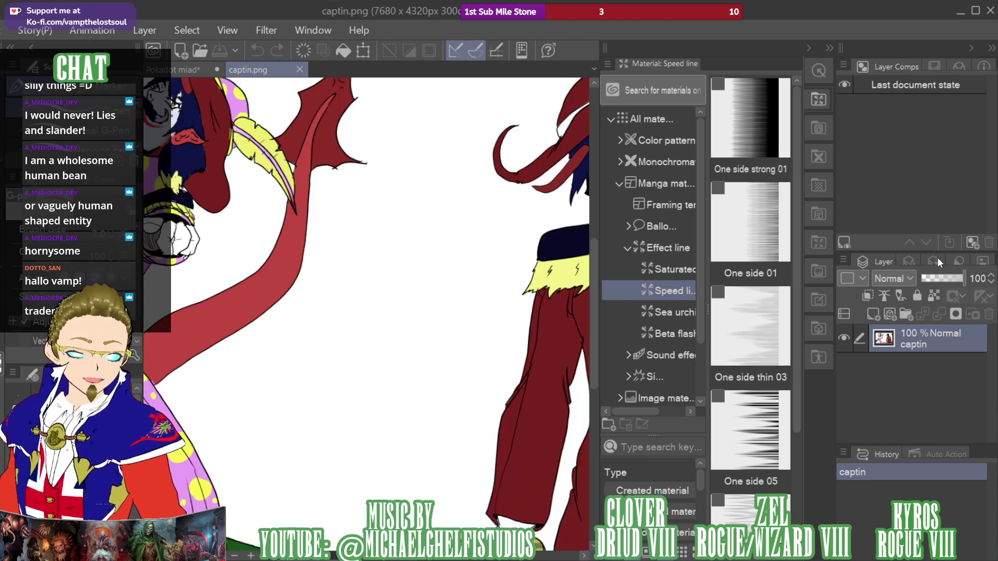
drag(901, 178, 862, 166)
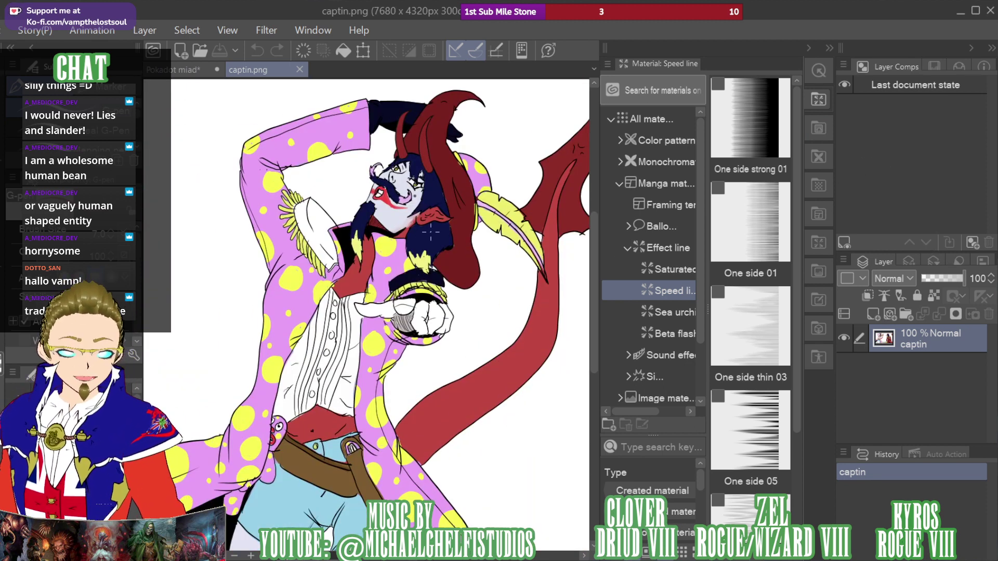
click(169, 70)
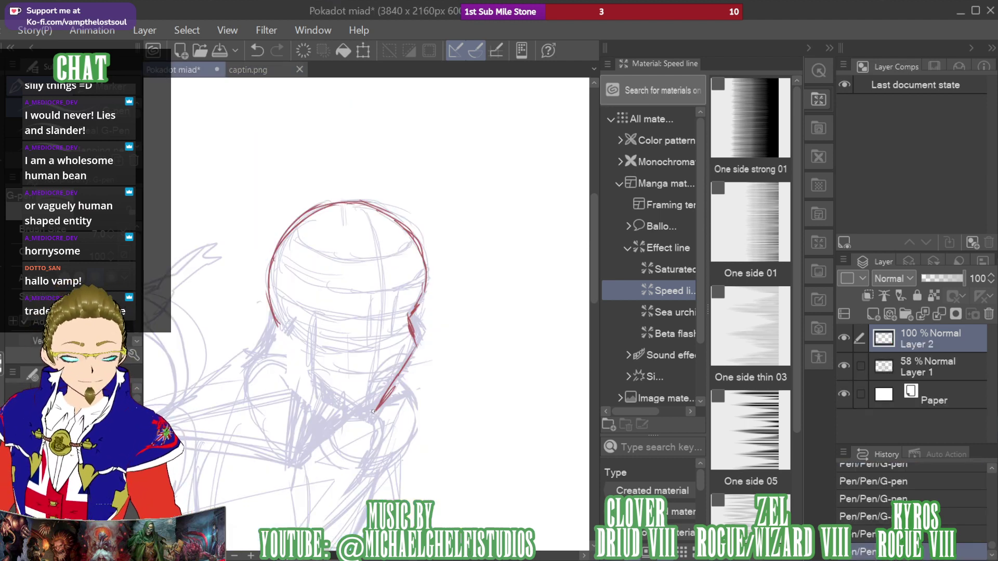
click(248, 69)
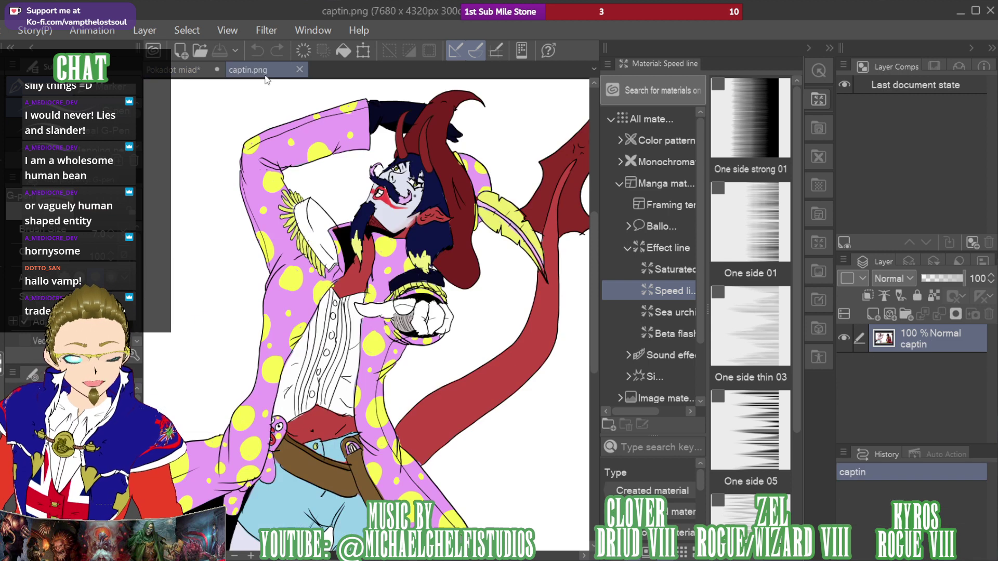
click(196, 74)
Draw the chin and left jaw in red and add the neck contours behind the head and below the chin
drag(371, 413, 318, 379)
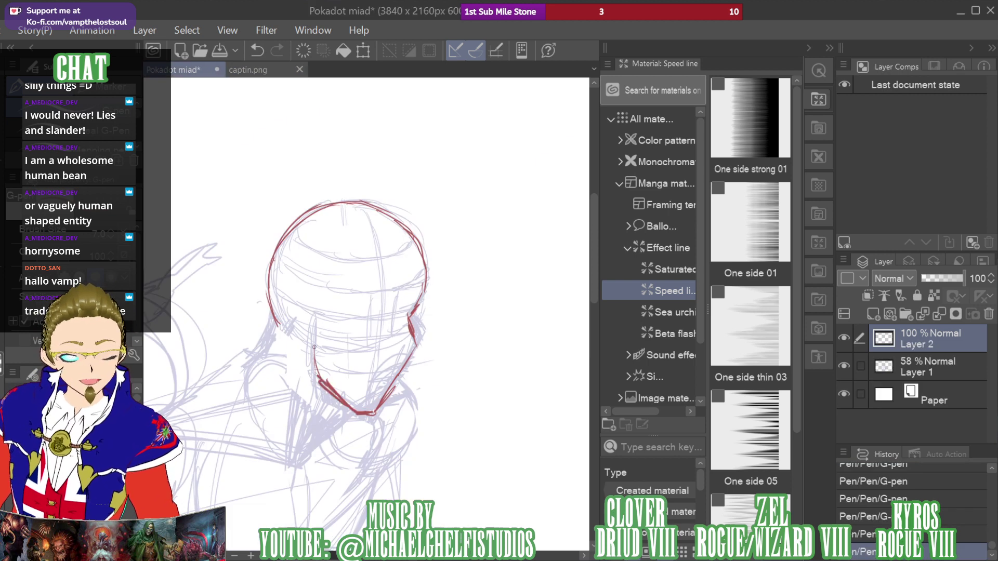
drag(312, 334, 316, 380)
drag(271, 329, 242, 383)
drag(266, 341, 247, 365)
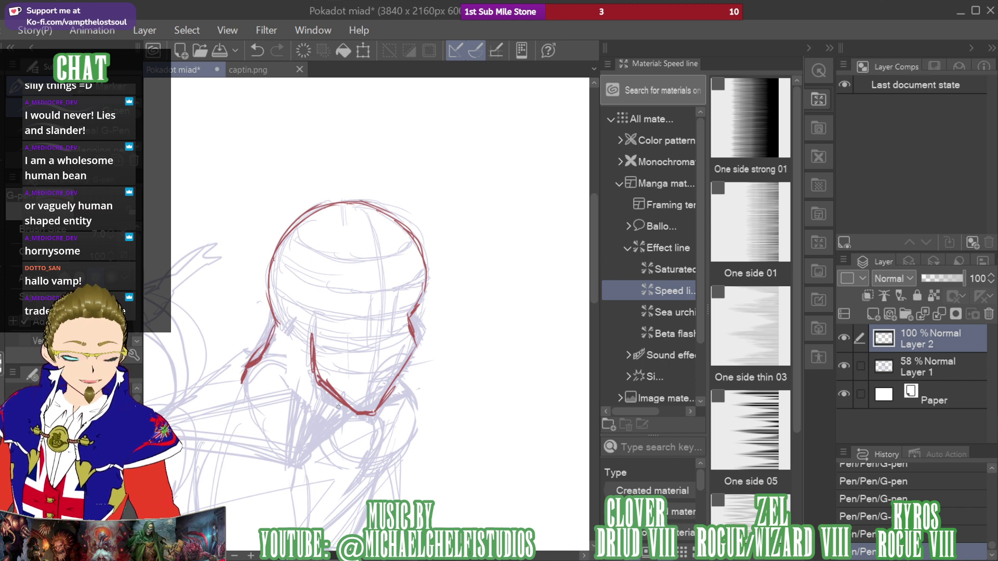
drag(341, 401, 337, 416)
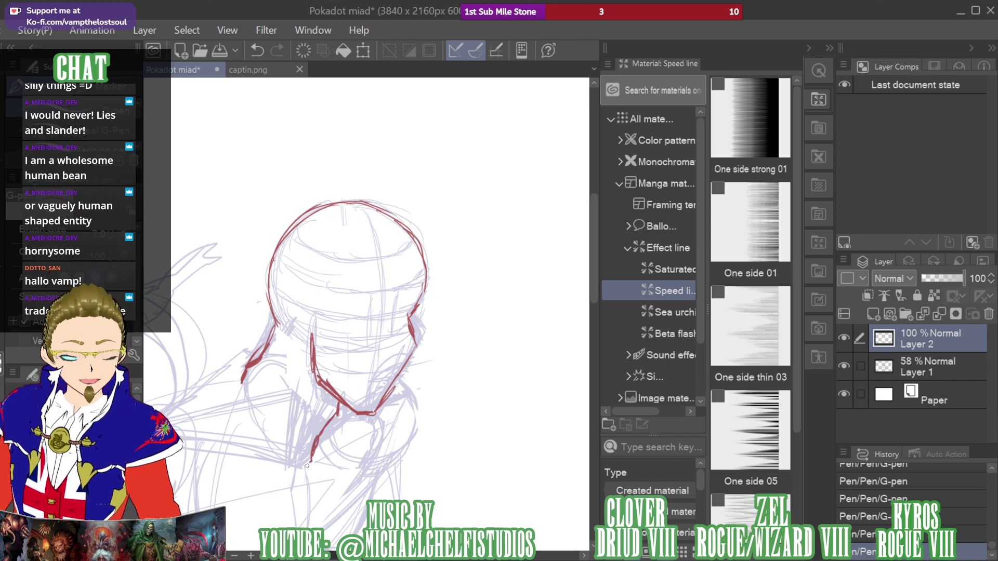
Trace the left shoulder and both edges of the upper arm of the tray-carrying arm in red
key(space)
mouse_move(243, 353)
mouse_down()
mouse_move(501, 210)
mouse_move(447, 252)
mouse_move(375, 284)
mouse_move(341, 359)
mouse_up()
drag(368, 312, 341, 357)
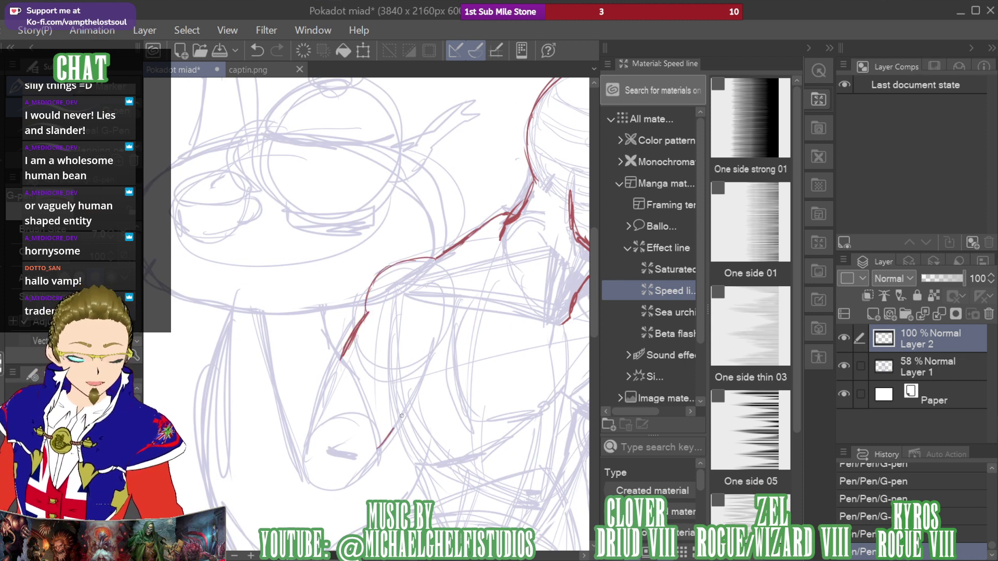
drag(401, 416, 421, 386)
mouse_move(380, 441)
mouse_down()
mouse_move(427, 363)
mouse_move(404, 426)
mouse_move(439, 349)
mouse_up()
Draw the raised forearm's two contours from the tray down and close them around the elbow in red
mouse_move(337, 344)
mouse_down()
mouse_move(367, 396)
mouse_move(372, 425)
mouse_up()
drag(255, 311, 304, 477)
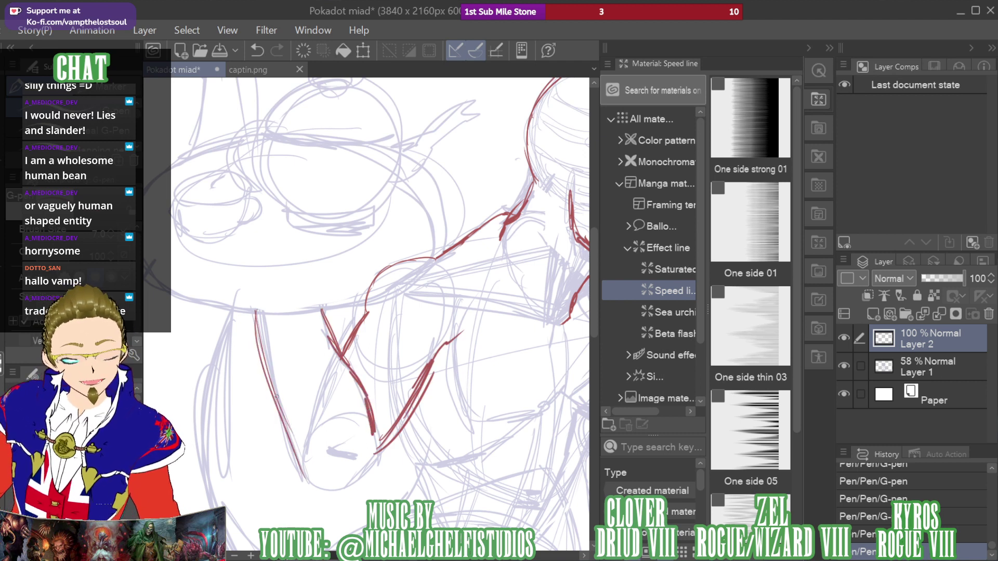
drag(264, 369, 314, 490)
mouse_move(300, 443)
mouse_down()
mouse_move(316, 488)
mouse_move(379, 460)
mouse_move(391, 437)
mouse_up()
Trace the waist below the elbow and the outer curve of the left hip in red
mouse_move(332, 496)
mouse_down()
mouse_move(385, 453)
mouse_move(406, 464)
mouse_move(398, 498)
mouse_move(361, 236)
mouse_up()
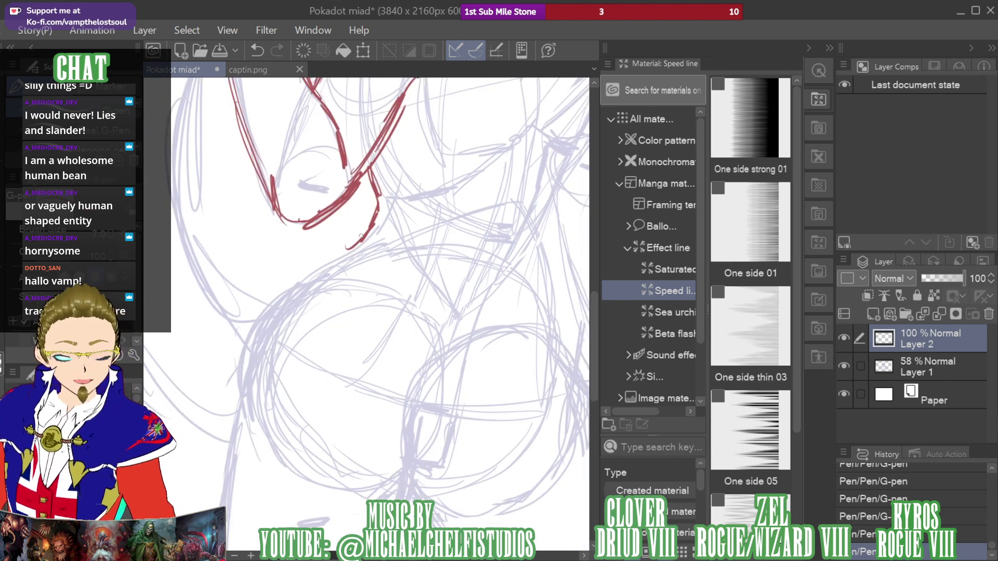
mouse_move(373, 191)
mouse_down()
mouse_move(349, 249)
mouse_move(249, 338)
mouse_move(304, 276)
mouse_up()
drag(240, 371, 234, 440)
mouse_move(242, 395)
mouse_down()
mouse_move(233, 432)
mouse_move(274, 290)
mouse_move(280, 180)
mouse_up()
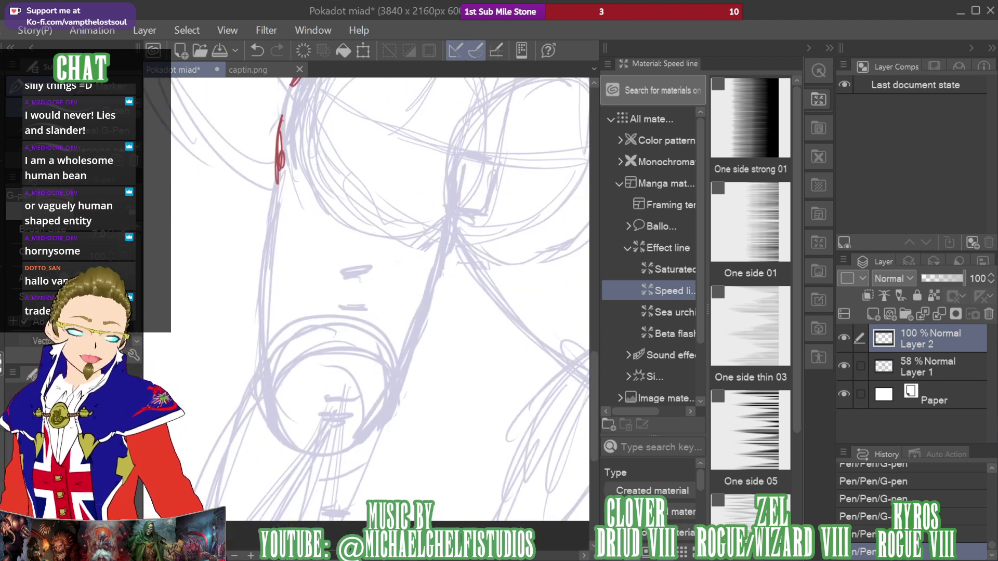
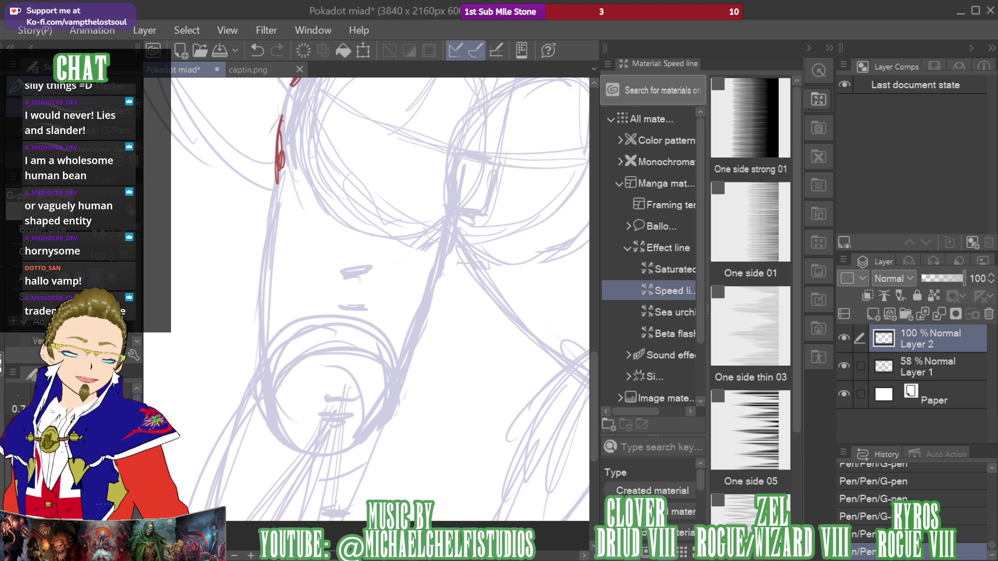
Draw the left thigh's outer contour in red from the hip down past the knee with overlapping strokes
mouse_move(905, 196)
mouse_down()
mouse_move(913, 183)
mouse_move(896, 178)
mouse_up()
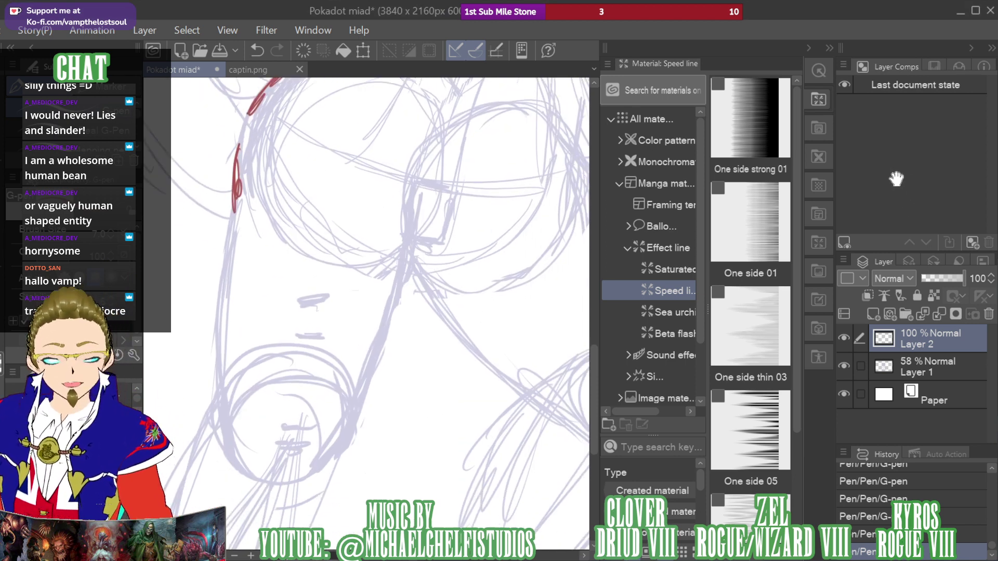
drag(235, 210, 223, 344)
mouse_move(251, 115)
mouse_down()
mouse_move(234, 173)
mouse_move(234, 161)
mouse_move(219, 415)
mouse_up()
drag(221, 267, 227, 449)
drag(232, 187, 213, 400)
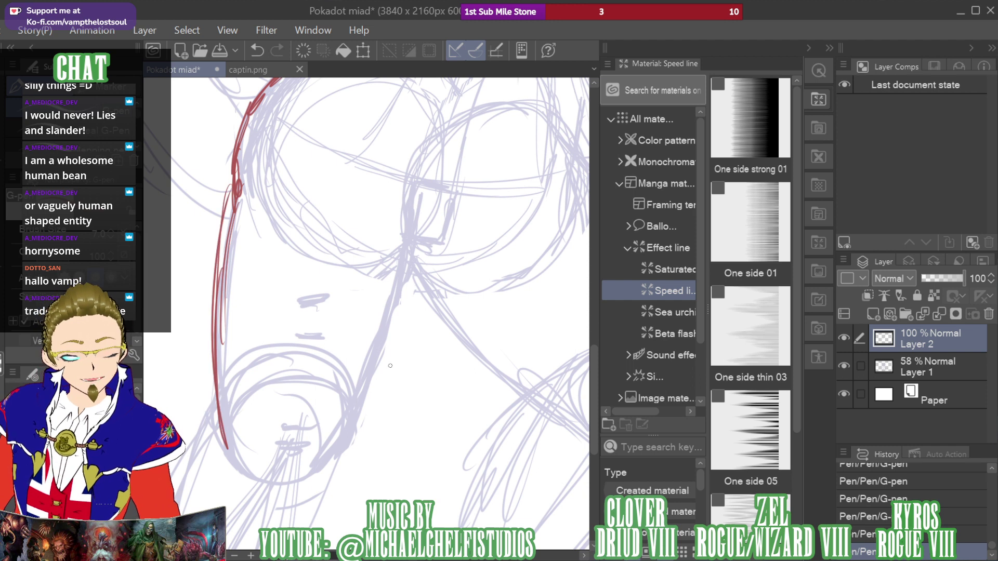
Draw the left thigh's inner contour in red from the knee up to the crotch and outline the small angular shape there
mouse_move(305, 473)
mouse_down()
mouse_move(371, 370)
mouse_move(416, 185)
mouse_up()
mouse_move(409, 234)
mouse_down()
mouse_move(366, 377)
mouse_move(422, 237)
mouse_up()
mouse_move(455, 193)
mouse_down()
mouse_move(438, 226)
mouse_move(398, 236)
mouse_up()
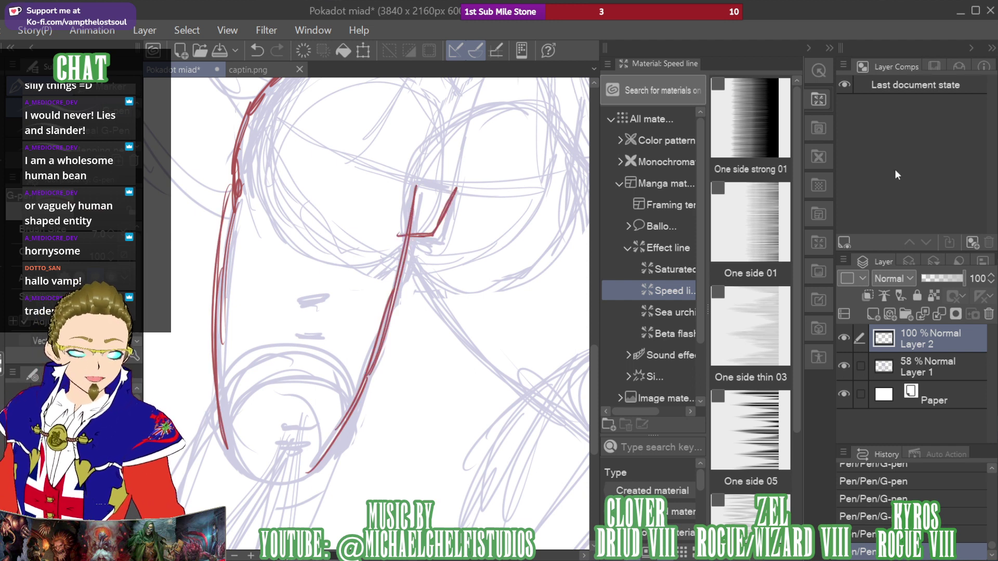
Trace the tea tray's left edge and lower rim in red
scroll(367, 312, up, 8)
scroll(367, 312, down, 3)
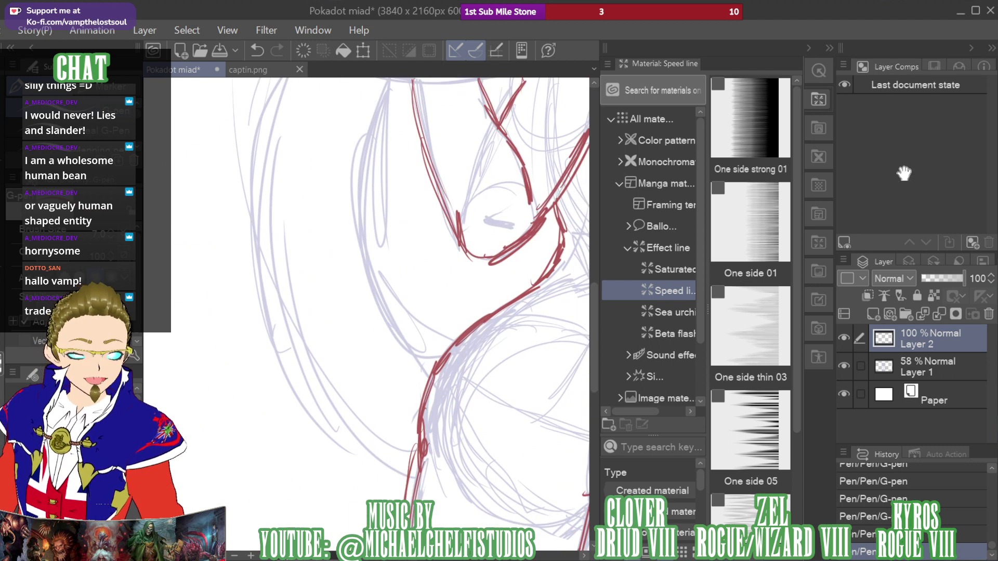
scroll(367, 312, up, 8)
mouse_move(337, 241)
mouse_down()
mouse_move(289, 256)
mouse_move(233, 307)
mouse_move(223, 377)
mouse_up()
mouse_move(241, 291)
mouse_down()
mouse_move(250, 399)
mouse_move(372, 418)
mouse_up()
drag(287, 407, 471, 396)
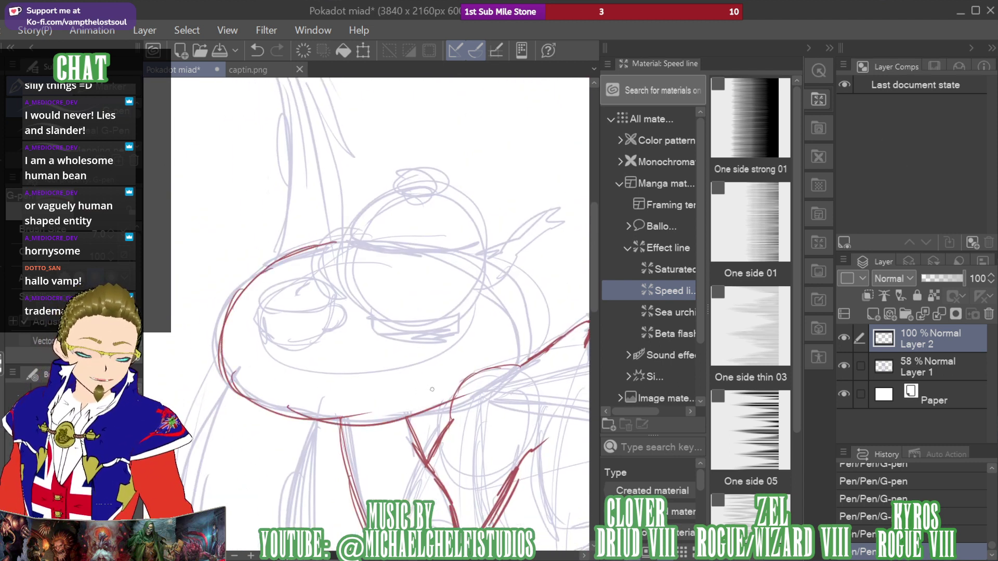
Continue the tray's rim in red around its right side beside the shoulder and reinforce the lower curve
drag(416, 416, 514, 380)
mouse_move(383, 432)
mouse_down()
mouse_move(486, 396)
mouse_move(514, 358)
mouse_up()
mouse_move(486, 397)
mouse_down()
mouse_move(516, 353)
mouse_move(505, 288)
mouse_move(528, 312)
mouse_up()
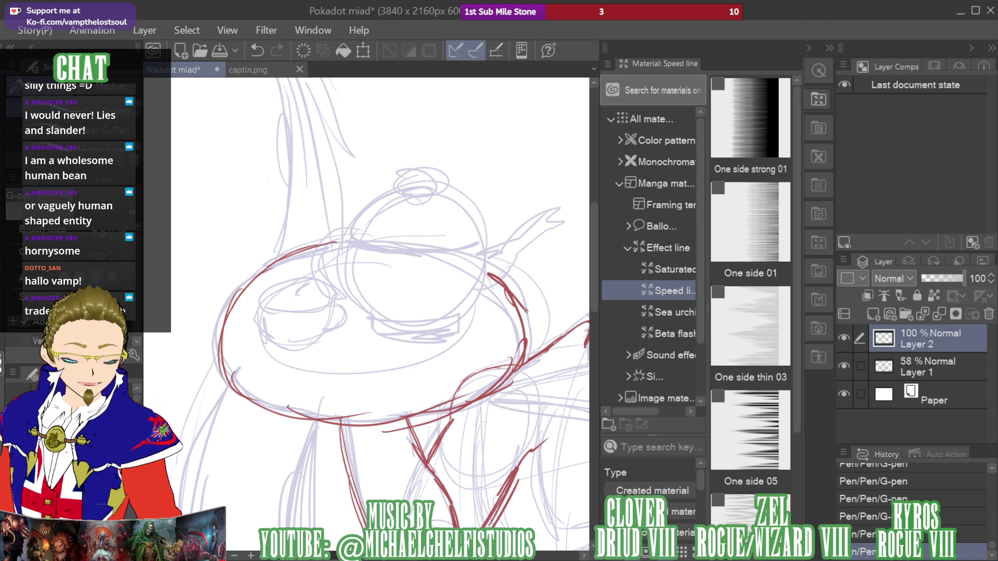
drag(493, 274, 526, 338)
mouse_move(224, 343)
mouse_down()
mouse_move(241, 395)
mouse_move(223, 344)
mouse_move(250, 383)
mouse_move(294, 410)
mouse_move(297, 402)
mouse_move(403, 408)
mouse_move(341, 416)
mouse_move(482, 378)
mouse_move(531, 344)
mouse_up()
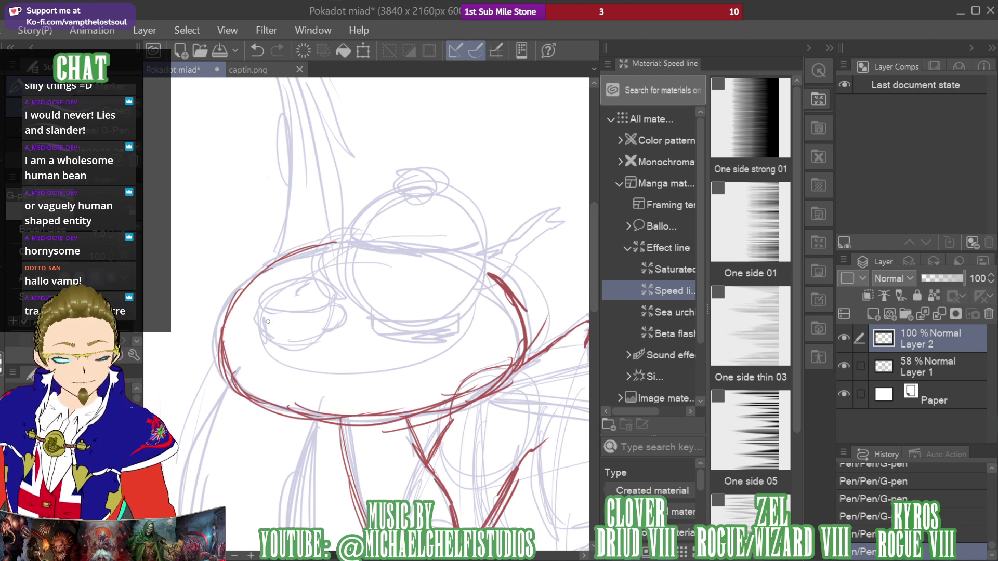
Trace the teacup in red on the tray, including its rounded body, oval rim and side handle
mouse_move(256, 299)
mouse_down()
mouse_move(263, 345)
mouse_move(278, 354)
mouse_move(323, 336)
mouse_up()
drag(316, 343, 286, 358)
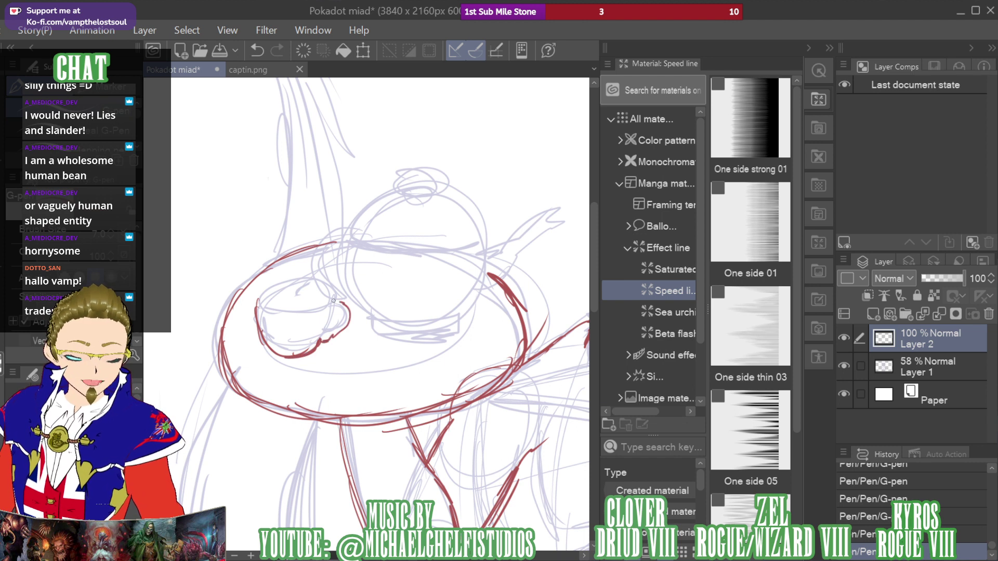
mouse_move(328, 329)
mouse_down()
mouse_move(344, 312)
mouse_move(325, 286)
mouse_move(291, 281)
mouse_move(253, 307)
mouse_move(257, 316)
mouse_up()
mouse_move(260, 304)
mouse_down()
mouse_move(281, 292)
mouse_move(276, 313)
mouse_move(254, 301)
mouse_up()
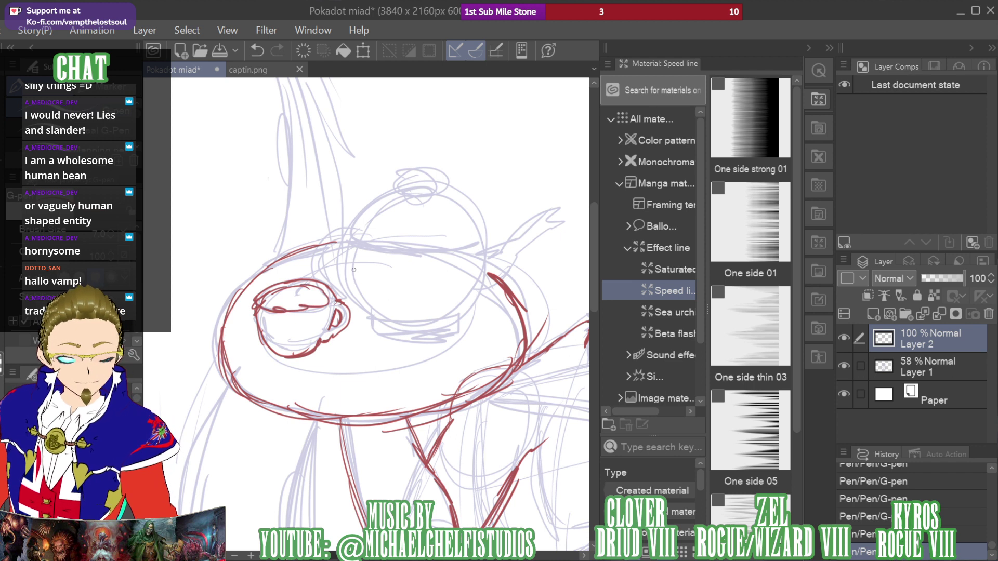
Outline the teapot's round body in red and add its angled spout
mouse_move(350, 240)
mouse_down()
mouse_move(355, 315)
mouse_move(347, 298)
mouse_move(400, 335)
mouse_move(385, 311)
mouse_move(457, 314)
mouse_move(426, 323)
mouse_move(465, 310)
mouse_move(482, 273)
mouse_up()
drag(482, 273, 467, 301)
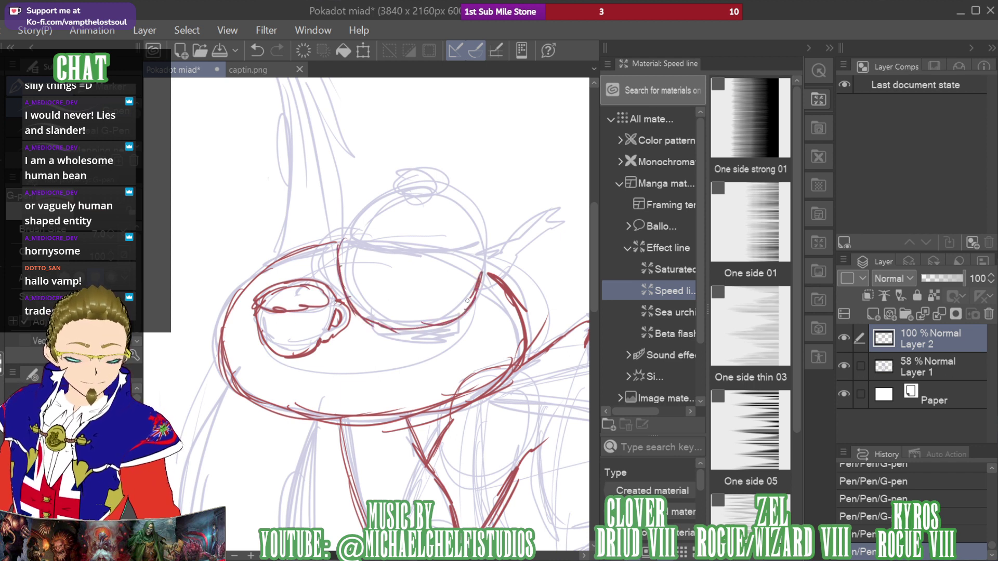
mouse_move(484, 254)
mouse_down()
mouse_move(540, 210)
mouse_move(533, 238)
mouse_up()
drag(502, 277, 540, 229)
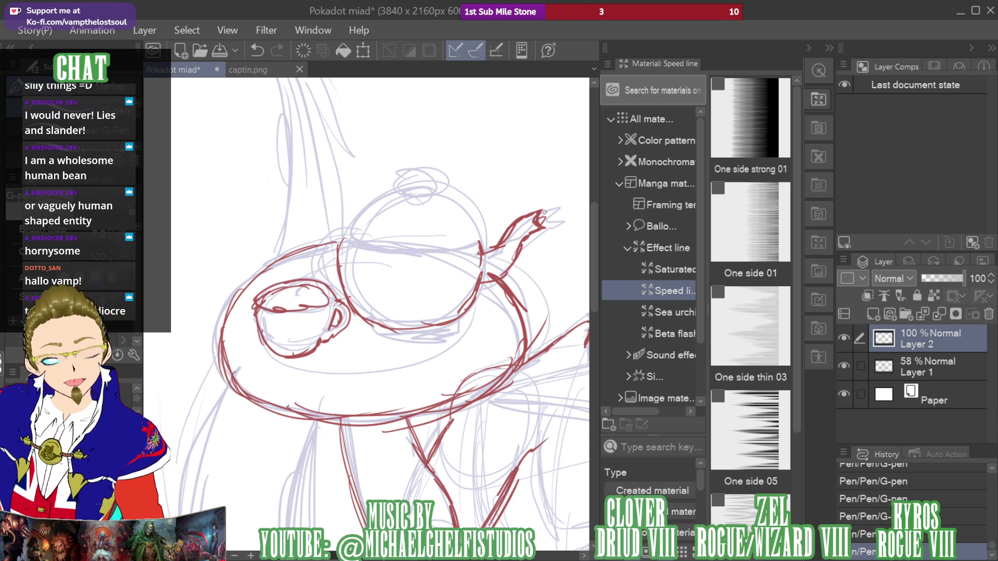
Draw the teapot's domed lid with its knob in red and add the looped handle beside the cup
mouse_move(342, 240)
mouse_down()
mouse_move(413, 251)
mouse_move(473, 238)
mouse_move(429, 247)
mouse_move(454, 203)
mouse_move(397, 190)
mouse_move(342, 241)
mouse_move(422, 191)
mouse_move(473, 222)
mouse_move(480, 241)
mouse_move(426, 184)
mouse_up()
mouse_move(347, 230)
mouse_down()
mouse_move(320, 254)
mouse_move(314, 285)
mouse_up()
mouse_move(328, 250)
mouse_down()
mouse_move(317, 281)
mouse_move(333, 253)
mouse_move(343, 286)
mouse_up()
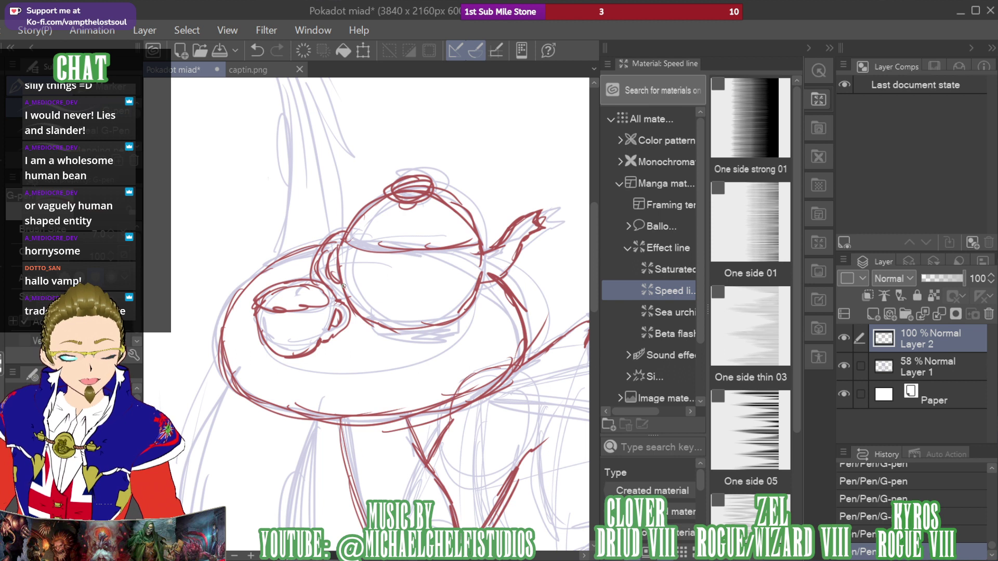
Draw the bases of the teapot and teacup in red and trace the tray's inner rim below them
drag(369, 328, 450, 330)
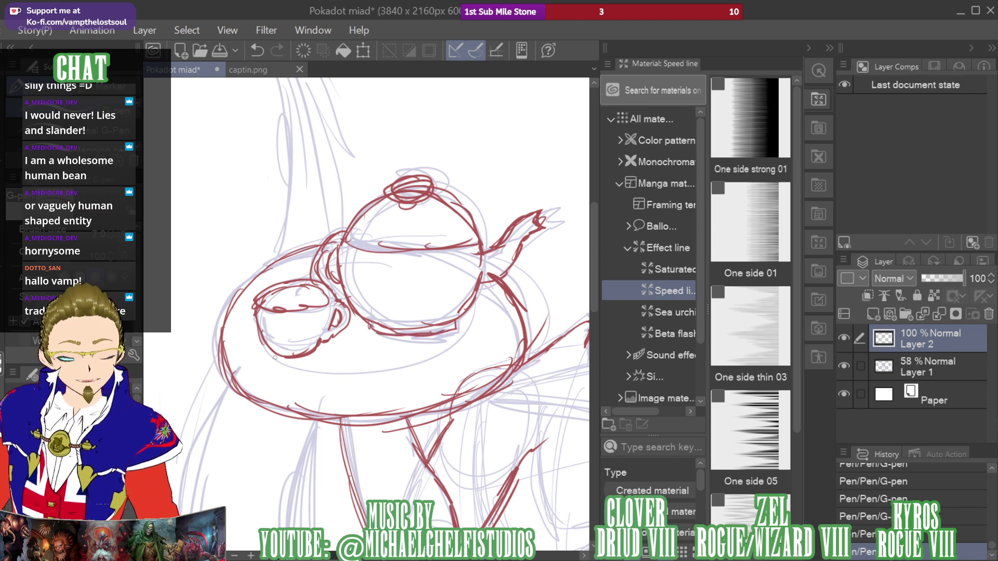
mouse_move(278, 363)
mouse_down()
mouse_move(315, 351)
mouse_move(312, 379)
mouse_move(440, 367)
mouse_move(471, 348)
mouse_up()
mouse_move(325, 383)
mouse_down()
mouse_move(480, 336)
mouse_move(473, 311)
mouse_move(448, 365)
mouse_up()
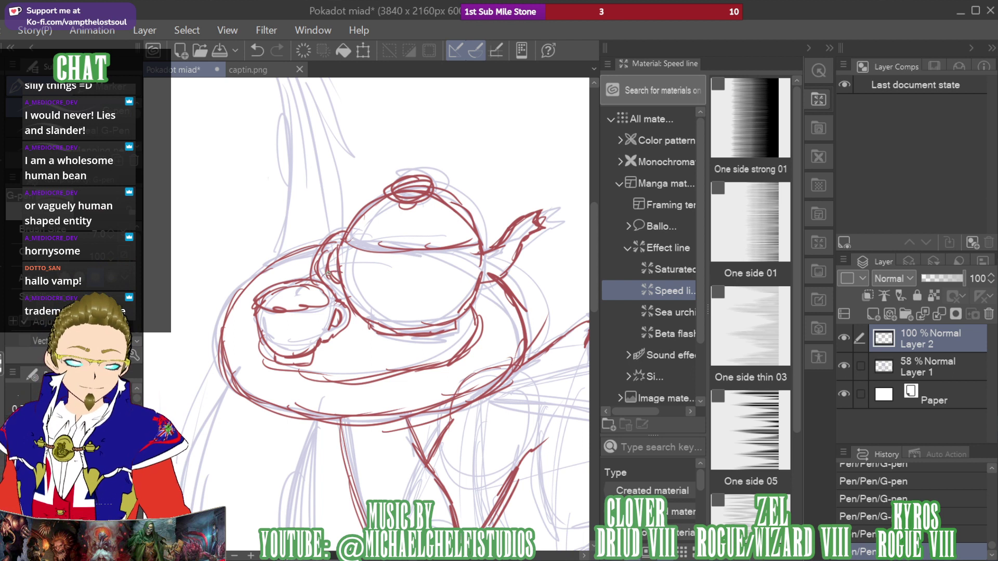
Draw the left lower leg's outer and inner contours in red from the knee down to the canvas edge
mouse_move(895, 149)
mouse_down()
mouse_move(909, 160)
mouse_move(910, 206)
mouse_up()
mouse_move(340, 289)
mouse_down()
mouse_move(294, 357)
mouse_move(265, 451)
mouse_up()
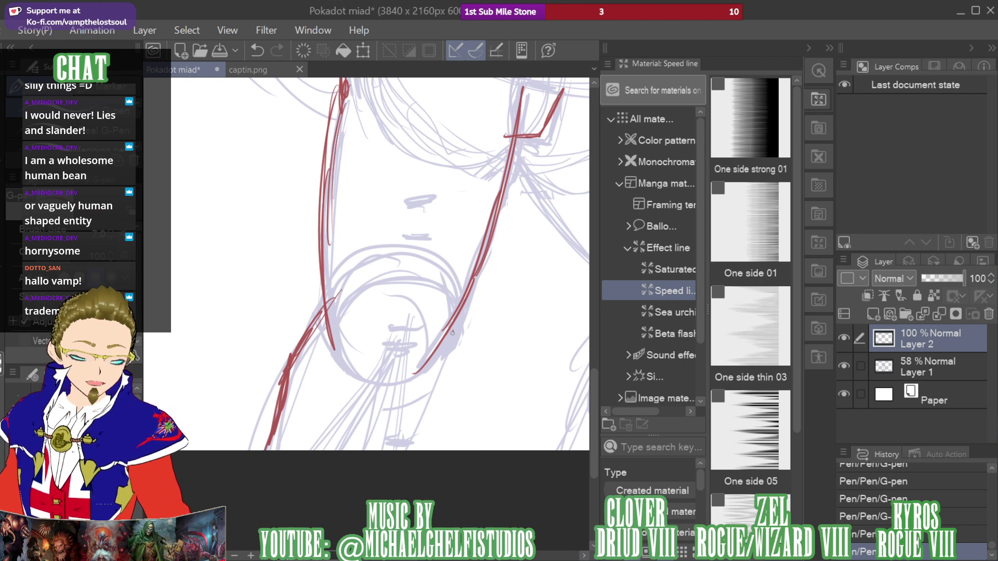
drag(452, 332, 402, 450)
drag(460, 317, 401, 461)
Draw the right thigh's inner contour in red from the crotch down to the knee with overlapping strokes
mouse_move(886, 196)
mouse_down()
mouse_move(913, 189)
mouse_move(915, 176)
mouse_up()
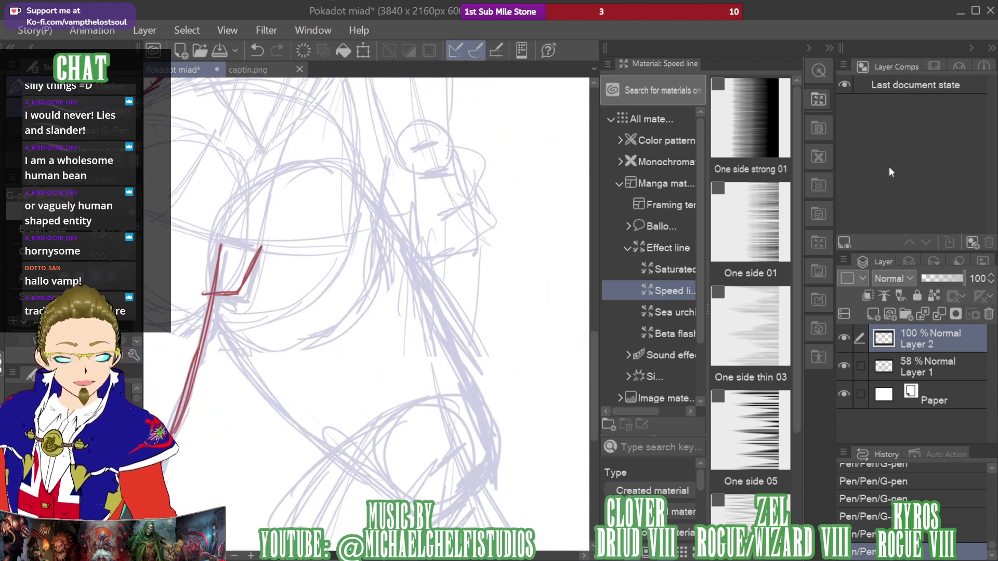
drag(212, 299, 333, 470)
drag(223, 342, 333, 464)
drag(269, 403, 387, 490)
drag(219, 321, 384, 490)
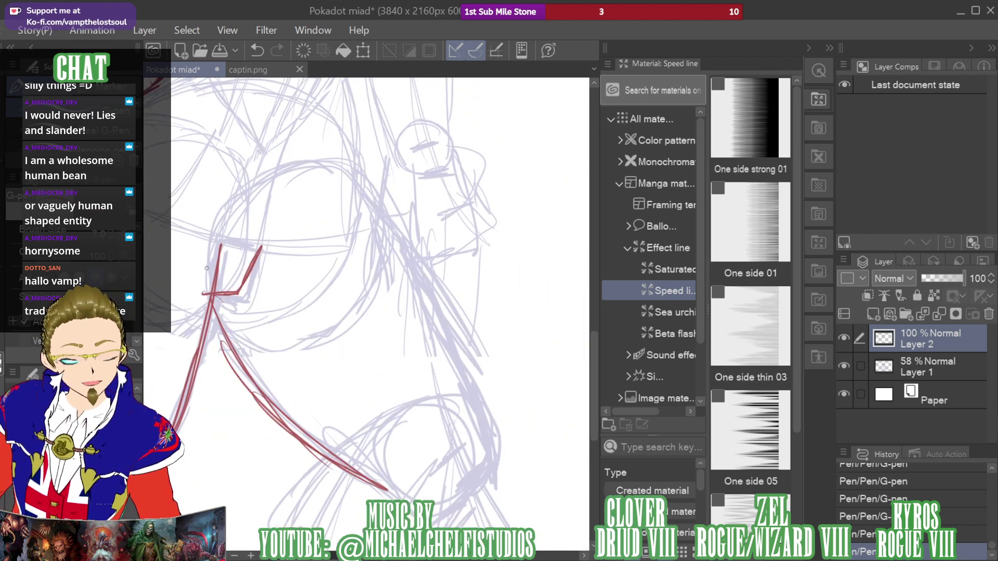
Draw the right thigh's outer contour in red from the hip down and around the outside of the knee
drag(331, 149, 419, 285)
drag(366, 209, 464, 348)
drag(431, 296, 479, 409)
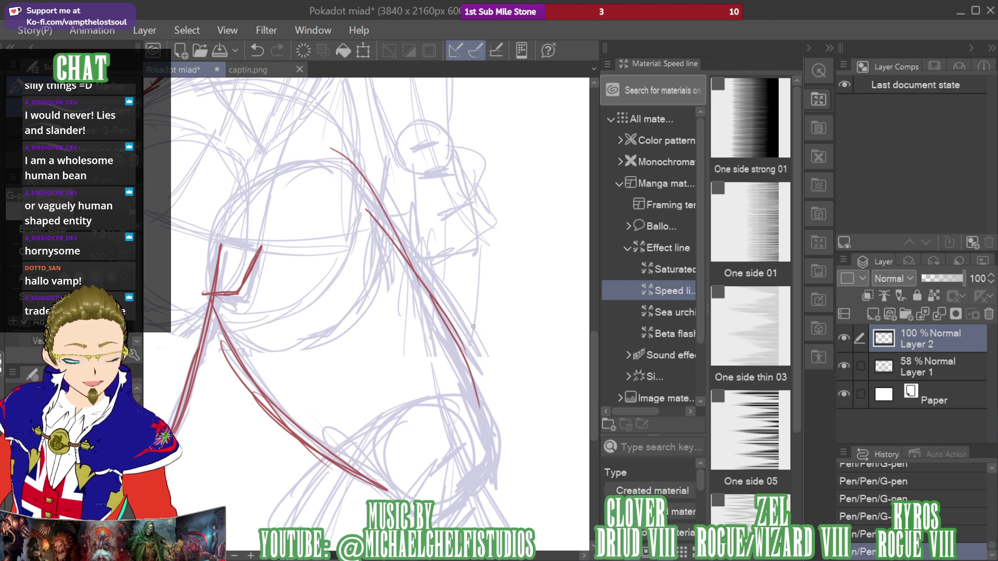
mouse_move(460, 354)
mouse_down()
mouse_move(483, 431)
mouse_move(482, 481)
mouse_move(445, 509)
mouse_up()
drag(477, 375, 451, 507)
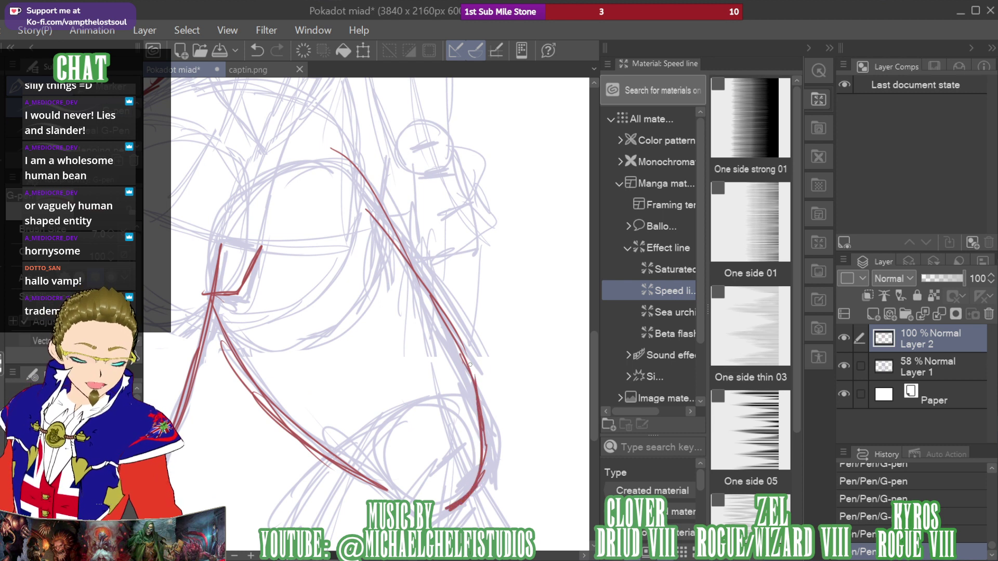
Add the crease beneath the right knee in red and draw the lower leg's inner contour down to the canvas edge
drag(924, 185, 891, 192)
mouse_move(294, 293)
mouse_down()
mouse_move(347, 266)
mouse_move(393, 269)
mouse_up()
mouse_move(325, 275)
mouse_down()
mouse_move(387, 277)
mouse_move(294, 294)
mouse_move(259, 359)
mouse_up()
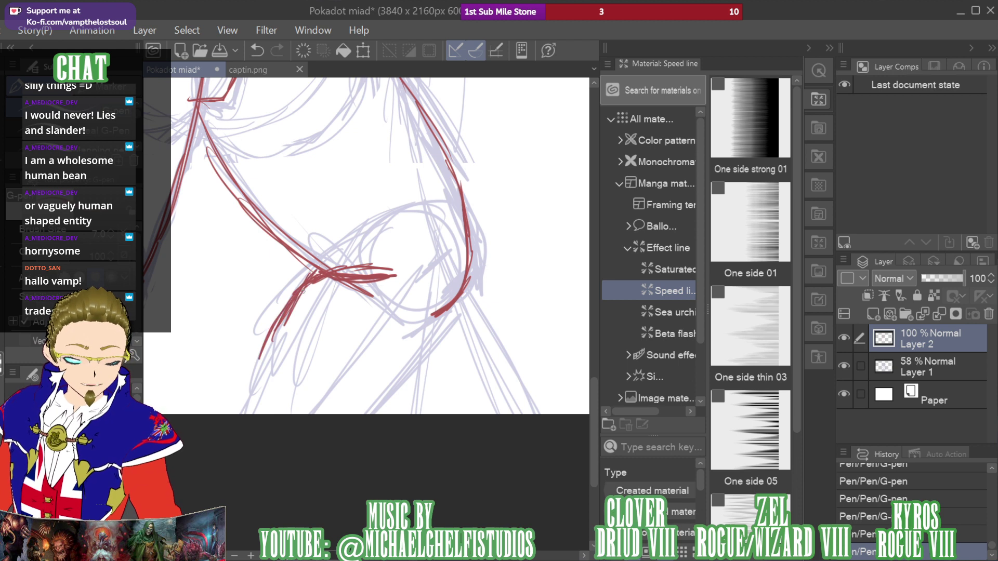
drag(296, 299, 335, 278)
drag(285, 302, 260, 359)
drag(281, 312, 249, 399)
drag(265, 349, 245, 413)
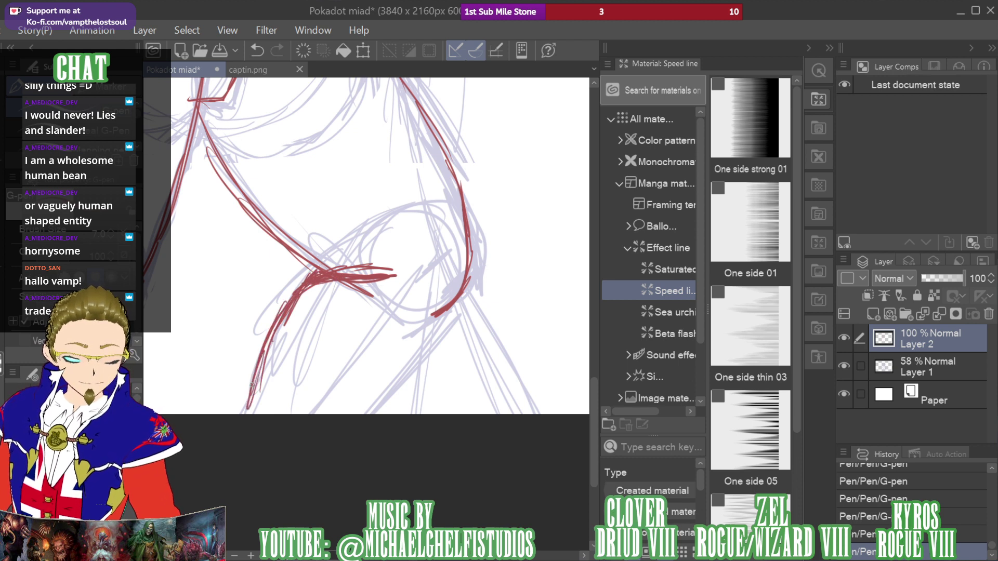
mouse_move(370, 409)
mouse_down()
mouse_move(447, 312)
mouse_move(371, 409)
mouse_up()
Draw the torso's right side in red from below the shoulder through the waist and out to the hip
mouse_move(910, 204)
mouse_down()
mouse_move(920, 189)
mouse_move(912, 153)
mouse_move(868, 164)
mouse_up()
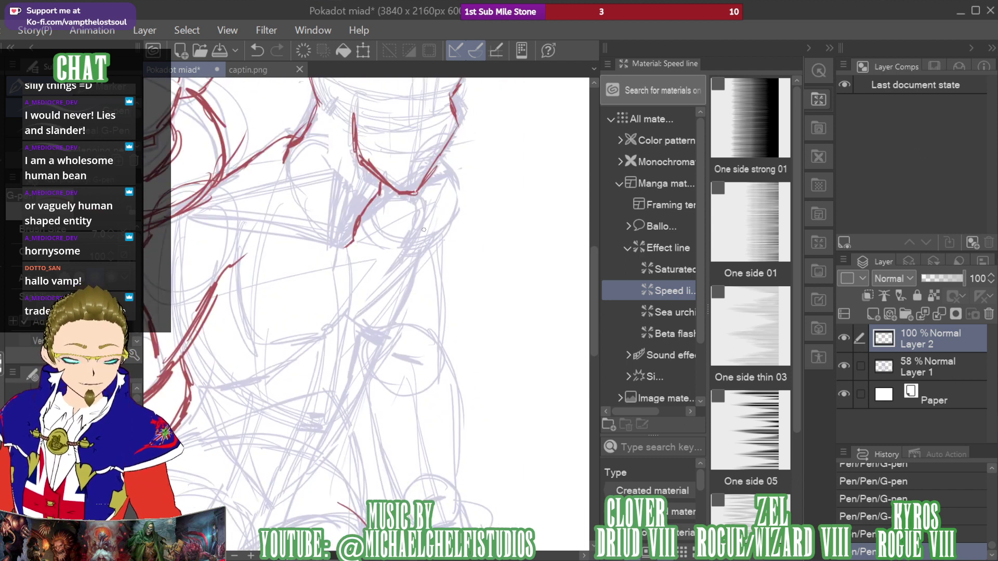
mouse_move(423, 231)
mouse_down()
mouse_move(416, 289)
mouse_move(359, 442)
mouse_up()
drag(924, 161, 907, 175)
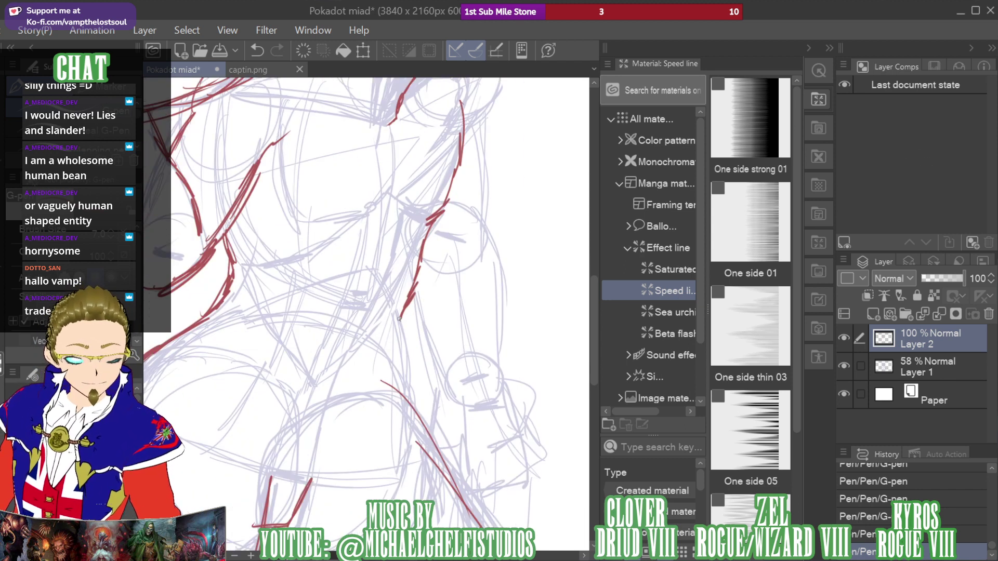
mouse_move(401, 318)
mouse_down()
mouse_move(414, 419)
mouse_move(406, 356)
mouse_move(432, 459)
mouse_up()
drag(411, 367, 433, 459)
mouse_move(404, 304)
mouse_down()
mouse_move(411, 356)
mouse_move(409, 335)
mouse_up()
Reinforce the left waist and build up the left hip's curve with overlapping red strokes
drag(232, 254, 211, 308)
drag(221, 288, 201, 322)
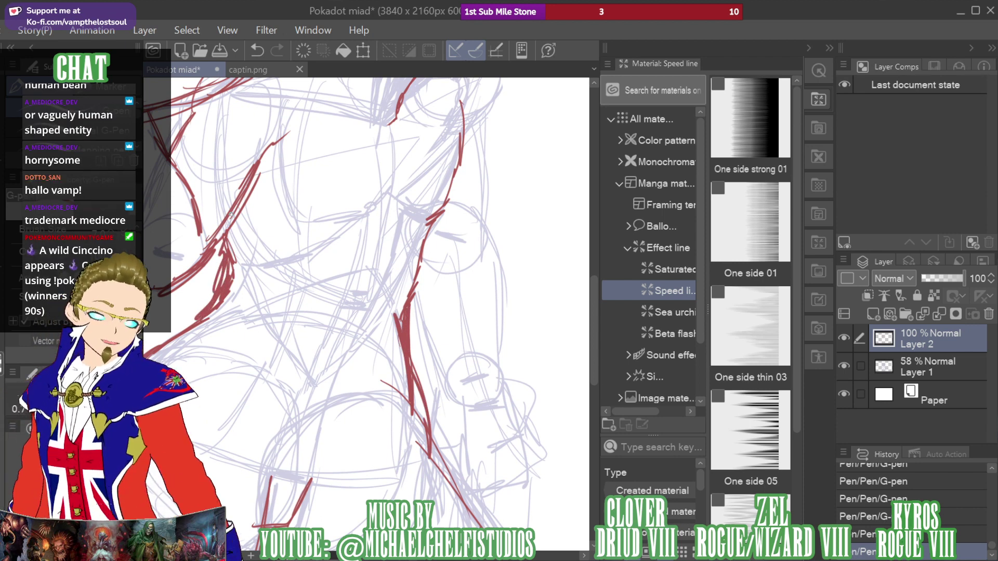
drag(919, 176, 895, 178)
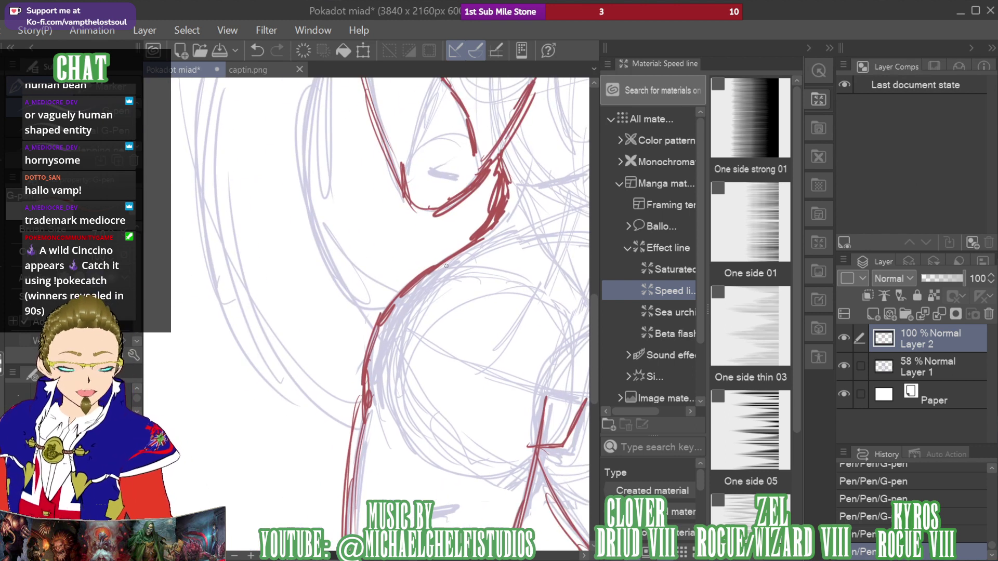
drag(465, 252, 412, 308)
drag(442, 265, 380, 367)
drag(400, 314, 370, 418)
drag(448, 261, 373, 385)
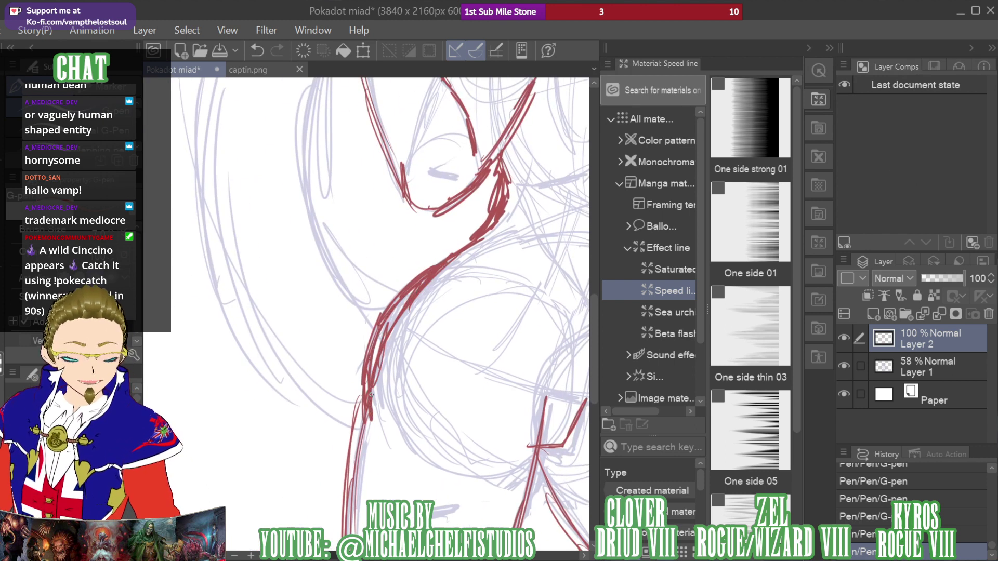
drag(426, 279, 369, 403)
Erase the excess strokes along the left hip's outer edge and redraw its curve in red
key(e)
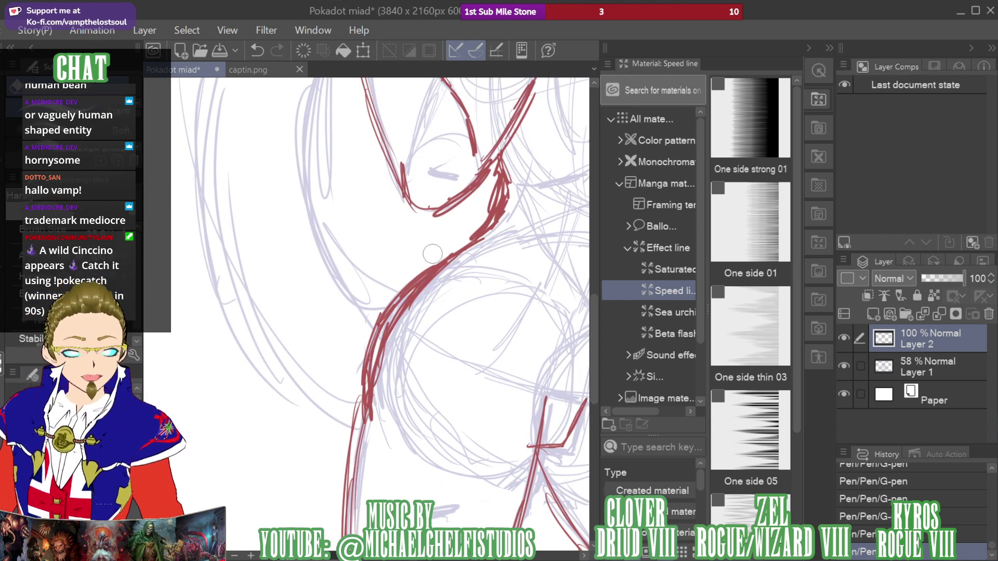
mouse_move(431, 257)
mouse_down()
mouse_move(378, 320)
mouse_move(442, 262)
mouse_move(370, 340)
mouse_up()
mouse_move(396, 302)
mouse_down()
mouse_move(368, 375)
mouse_move(358, 446)
mouse_up()
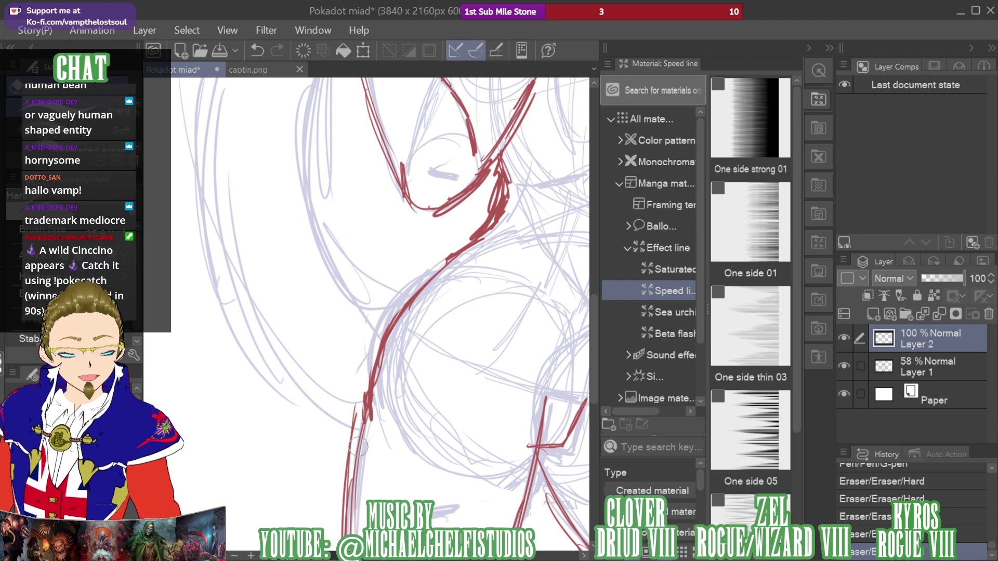
key(p)
mouse_move(373, 369)
mouse_down()
mouse_move(425, 271)
mouse_move(456, 264)
mouse_up()
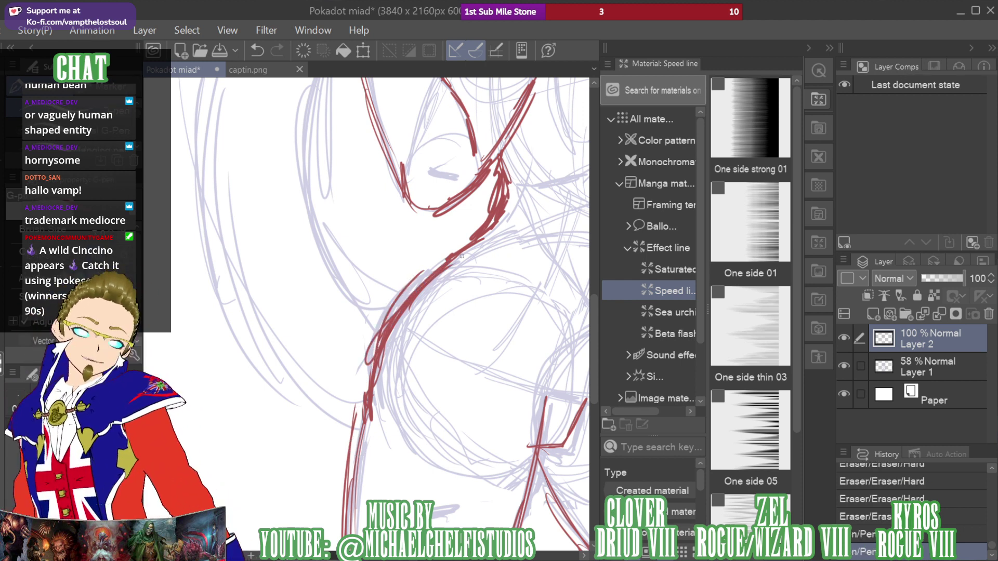
Draw the right shoulder and the hanging arm's outer and inner contours in red down to the wrist
drag(462, 256, 134, 468)
drag(401, 218, 412, 254)
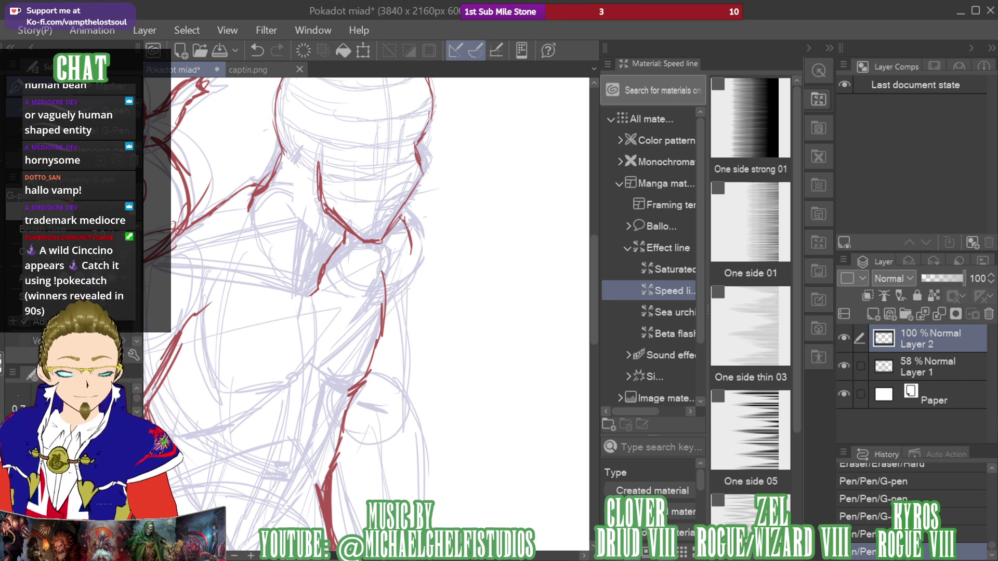
mouse_move(407, 228)
mouse_down()
mouse_move(396, 427)
mouse_move(440, 179)
mouse_move(458, 226)
mouse_move(453, 320)
mouse_up()
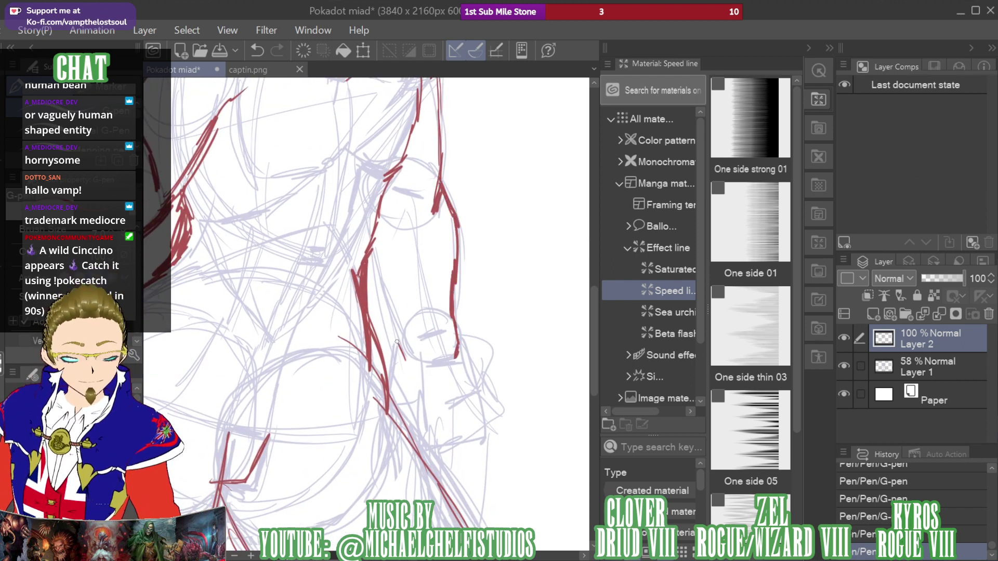
drag(391, 331, 373, 240)
Outline the right hand in red and add small rounded shapes for the thumb and fingertips at the thigh
mouse_move(398, 366)
mouse_down()
mouse_move(383, 408)
mouse_move(387, 392)
mouse_move(388, 413)
mouse_move(418, 397)
mouse_move(418, 428)
mouse_up()
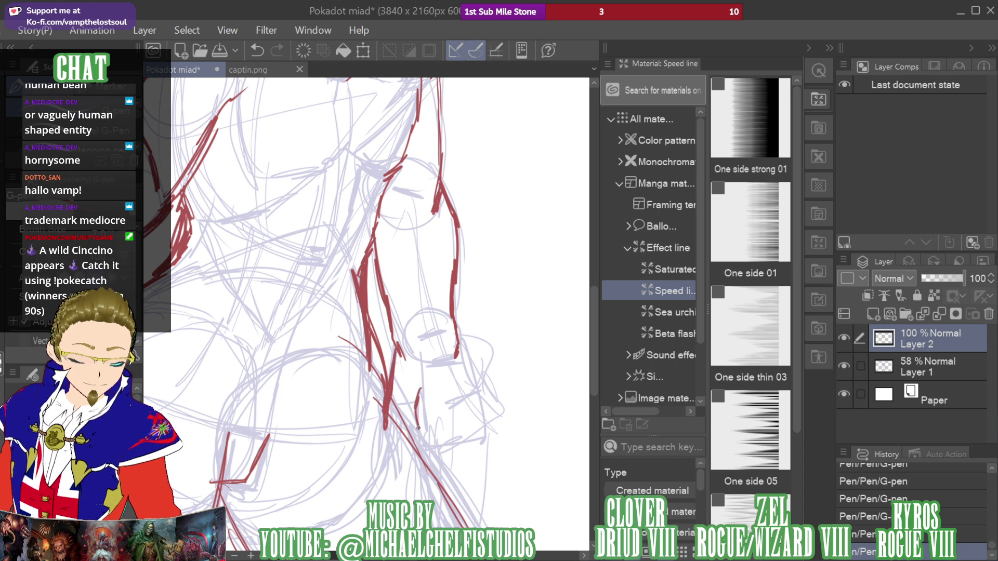
drag(464, 364, 483, 435)
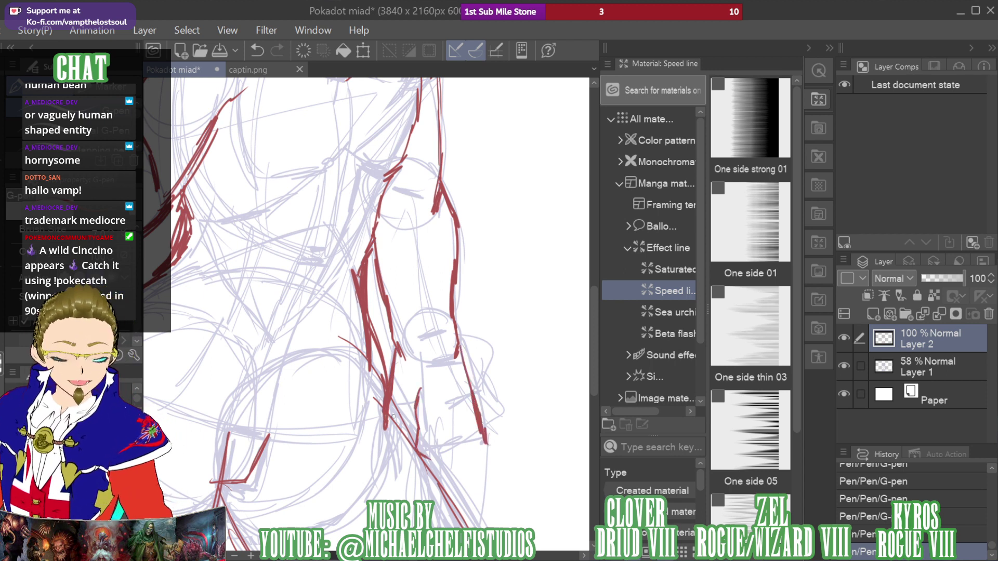
drag(394, 415, 391, 410)
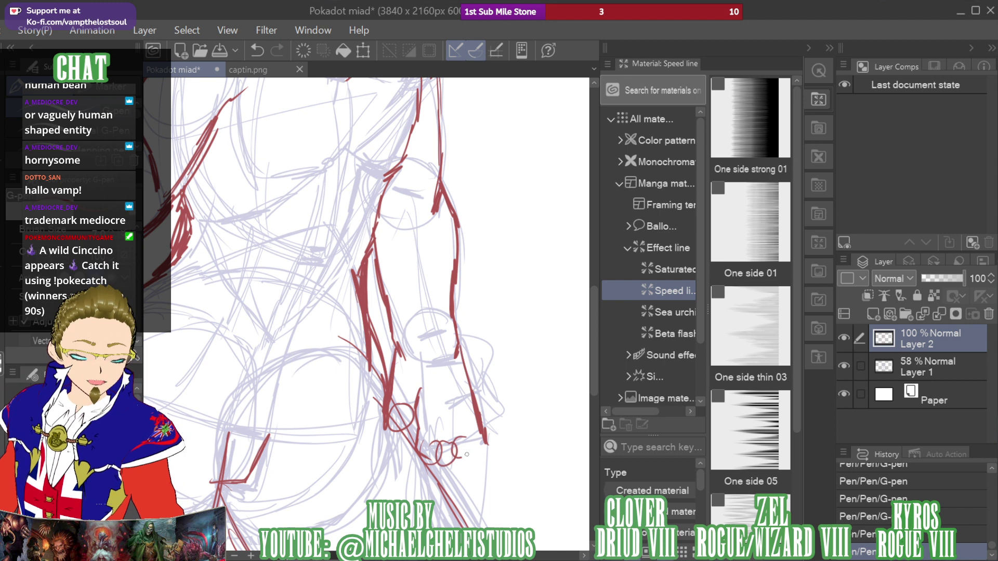
drag(467, 454, 473, 439)
Draw the tail's inner and outer curves in red from the left hip up to the tray's underside
drag(916, 172, 885, 164)
drag(410, 439, 351, 296)
mouse_move(374, 177)
mouse_down()
mouse_move(348, 363)
mouse_move(416, 433)
mouse_move(361, 185)
mouse_up()
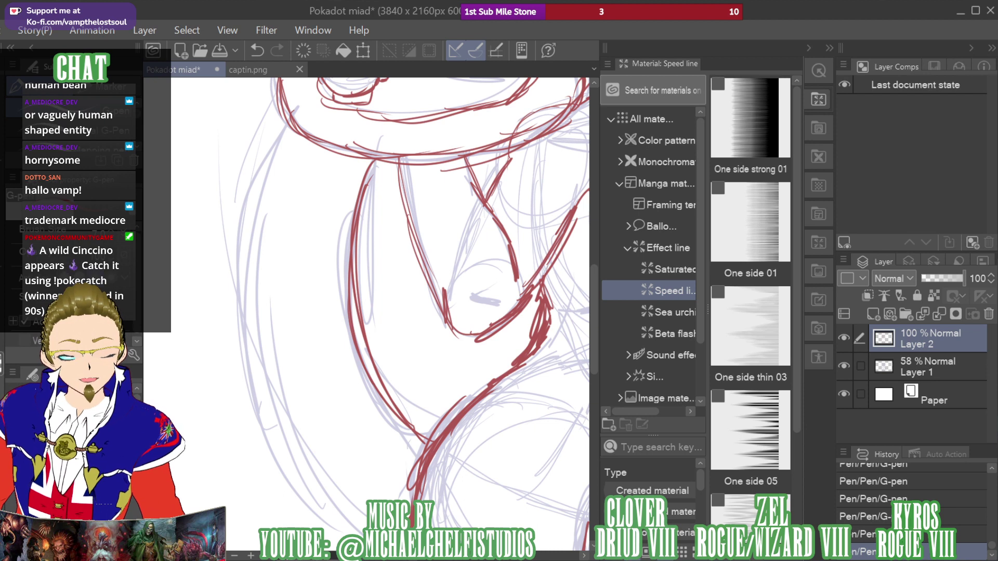
drag(358, 528, 273, 392)
drag(330, 507, 249, 245)
drag(276, 192, 247, 379)
drag(299, 141, 244, 288)
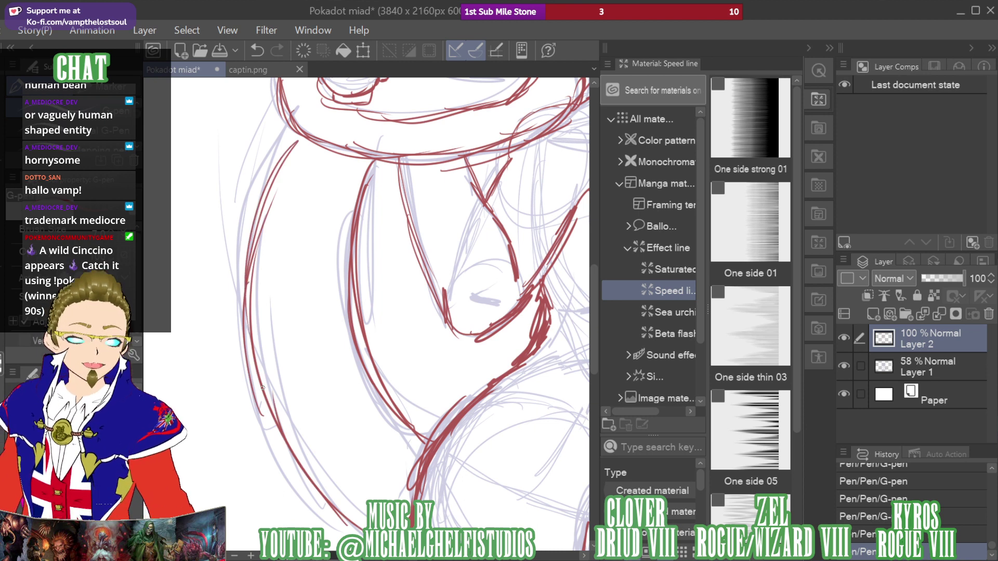
Draw the tail's upper section in red rising behind the tray, with both sides meeting at the curved tip
drag(906, 170, 893, 120)
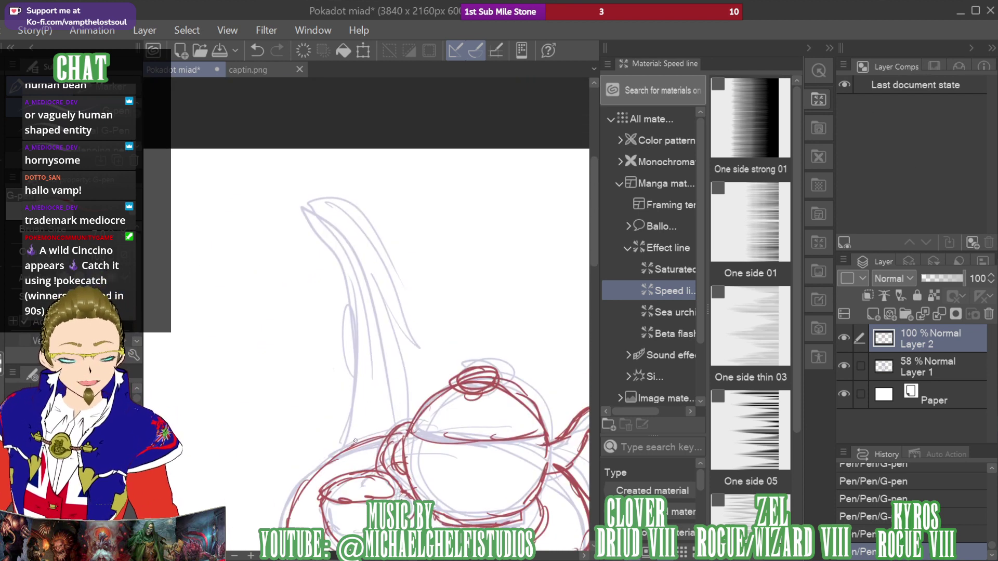
mouse_move(354, 395)
mouse_down()
mouse_move(339, 281)
mouse_move(306, 226)
mouse_move(359, 287)
mouse_up()
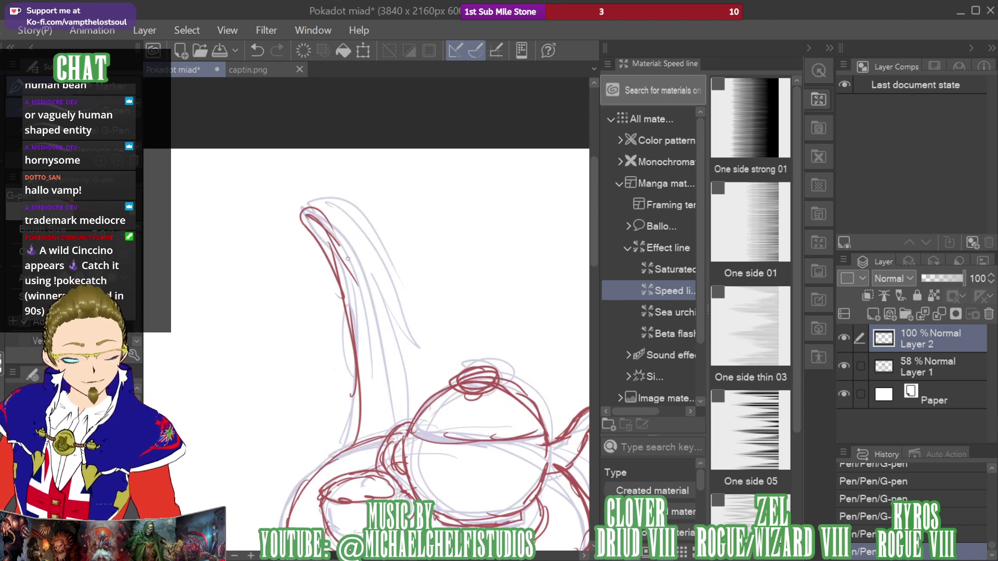
drag(338, 245, 396, 402)
drag(355, 306, 404, 430)
drag(336, 229, 389, 389)
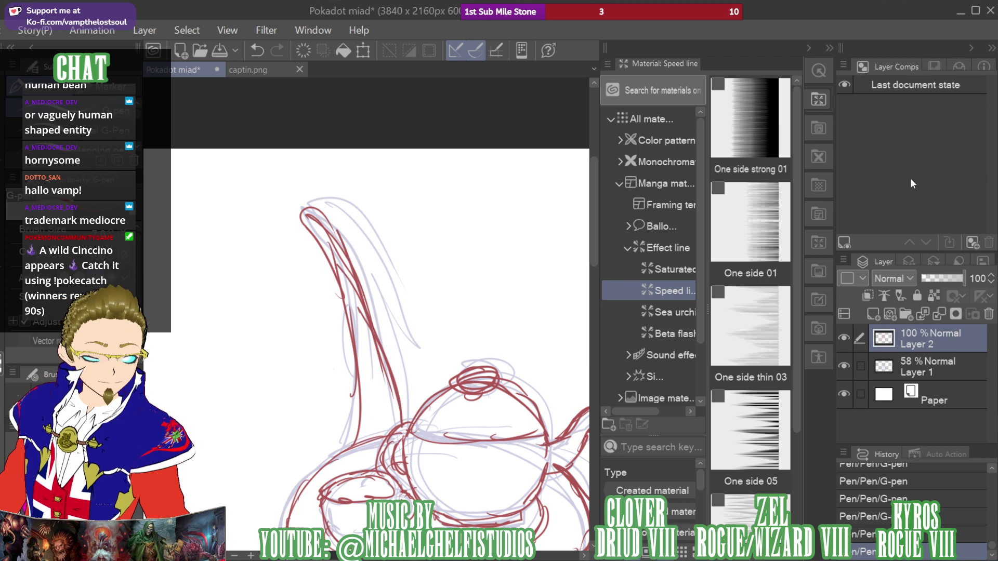
mouse_move(359, 453)
mouse_down()
mouse_move(339, 306)
mouse_move(303, 236)
mouse_up()
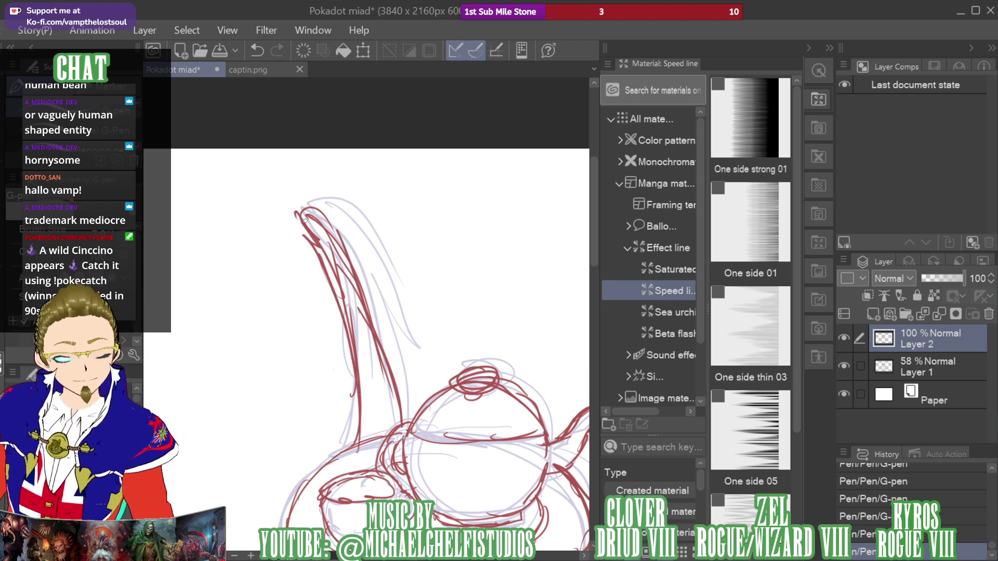
mouse_move(326, 274)
mouse_down()
mouse_move(303, 287)
mouse_move(289, 148)
mouse_move(330, 93)
mouse_move(318, 136)
mouse_move(346, 215)
mouse_move(362, 288)
mouse_up()
Check the character's design in captin.png and return to the Pokadot miad sketch at the head
click(262, 70)
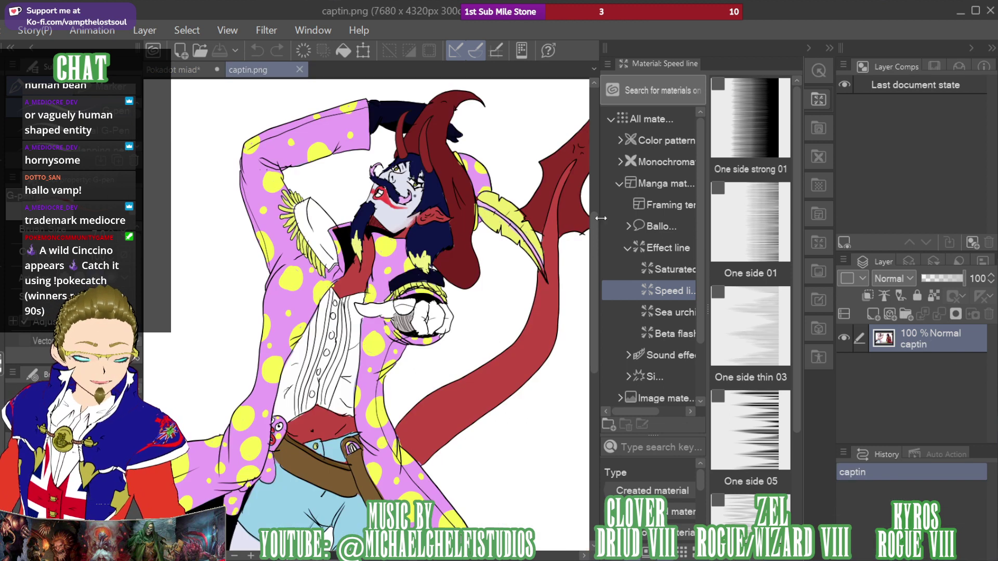
click(185, 73)
mouse_move(333, 208)
mouse_down()
mouse_move(328, 177)
mouse_move(458, 489)
mouse_up()
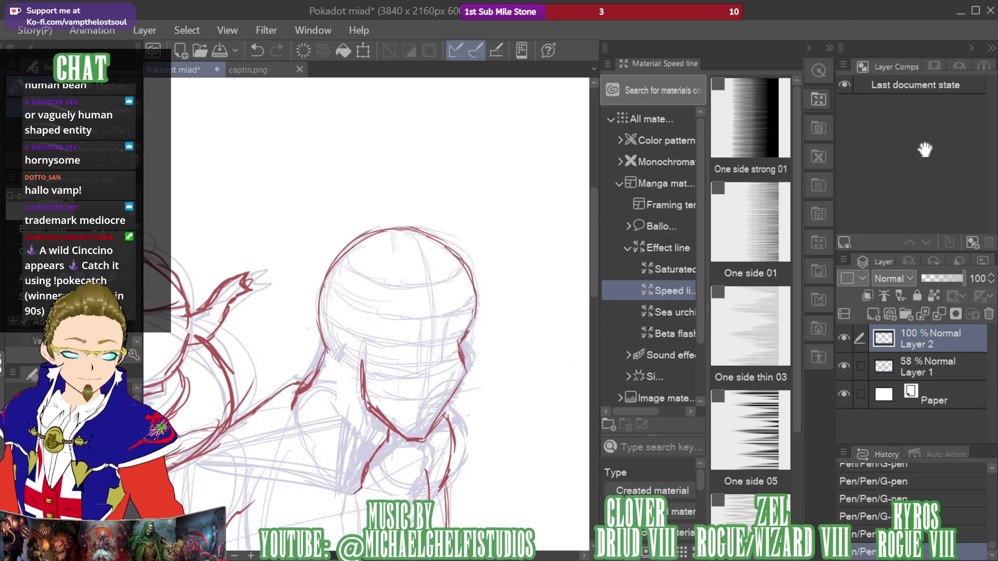
Draw small puckered lips in red on the lower part of the face, just above the chin
mouse_move(925, 150)
mouse_down()
mouse_move(905, 155)
mouse_move(903, 138)
mouse_move(923, 161)
mouse_move(900, 180)
mouse_up()
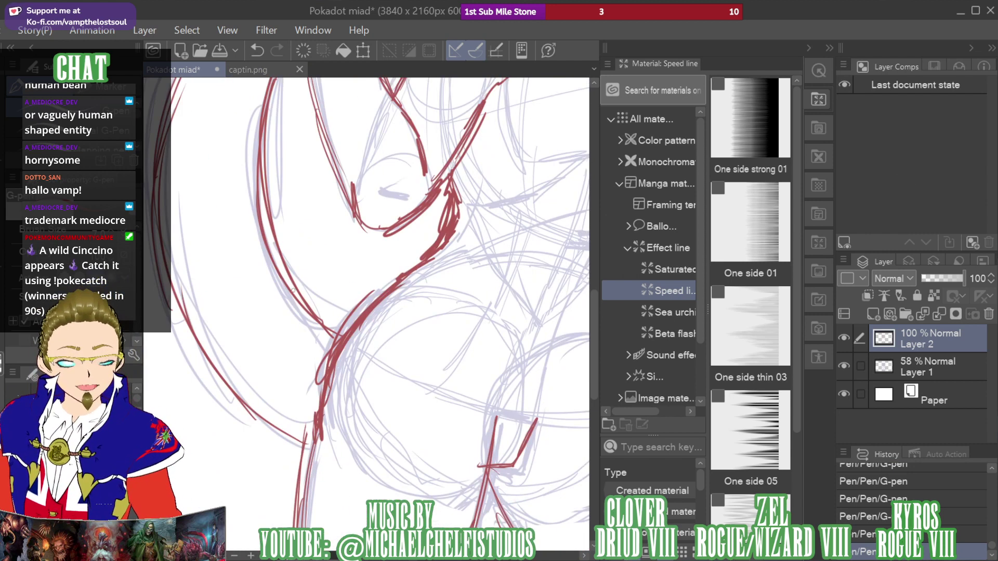
drag(351, 322, 281, 269)
mouse_move(915, 172)
mouse_down()
mouse_move(902, 212)
mouse_move(891, 203)
mouse_move(903, 200)
mouse_move(919, 141)
mouse_up()
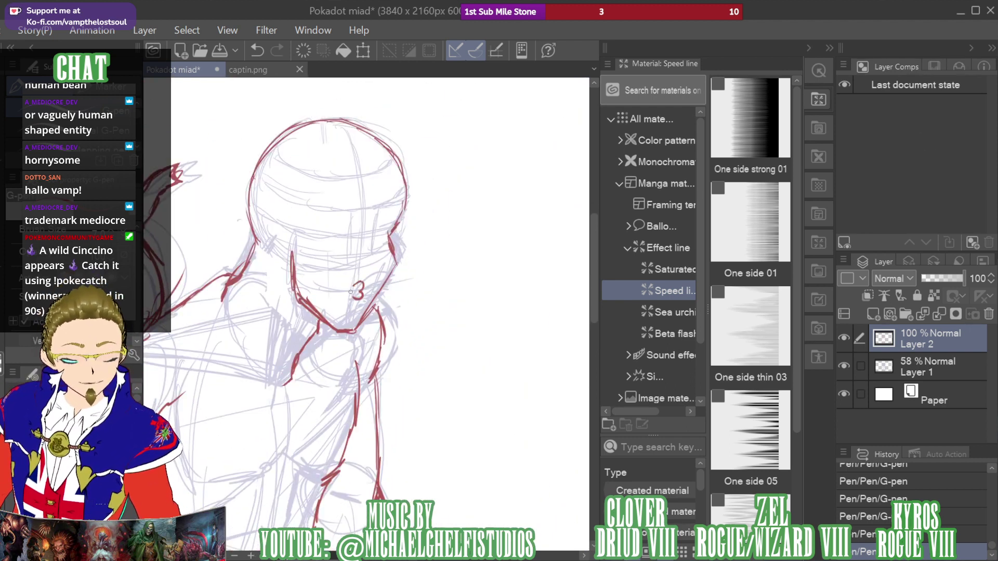
Check the hat in captin.png and draw the brim's front fold in red from the forehead out to two pointed tips
drag(917, 156, 911, 148)
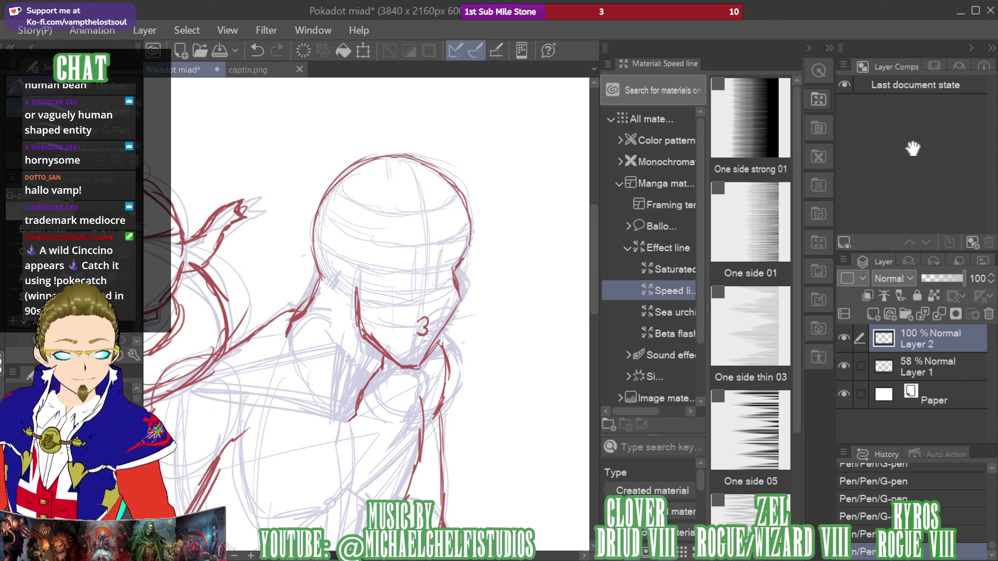
click(258, 69)
click(189, 69)
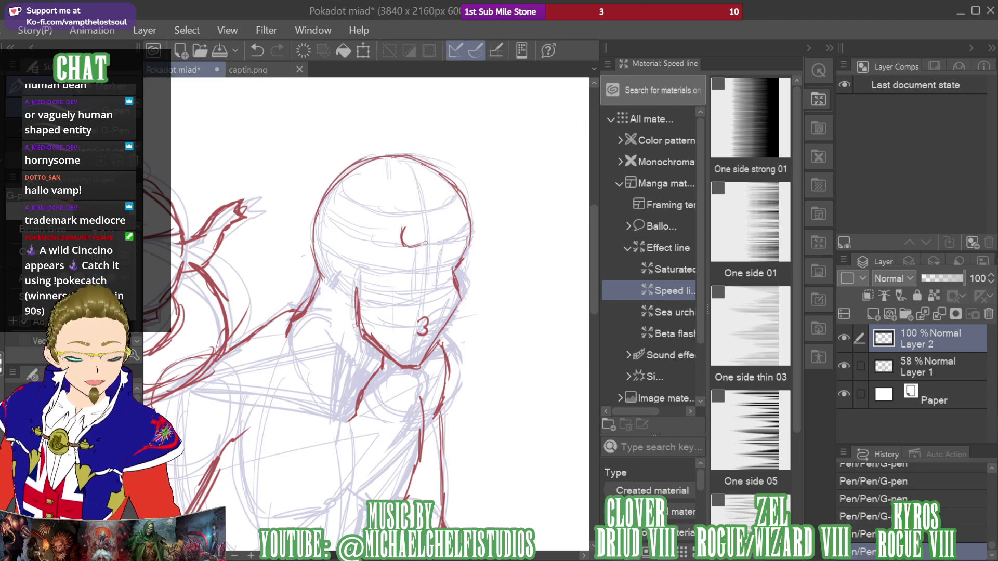
mouse_move(425, 243)
mouse_down()
mouse_move(475, 200)
mouse_move(458, 221)
mouse_move(485, 178)
mouse_move(457, 232)
mouse_move(435, 235)
mouse_move(489, 186)
mouse_move(494, 162)
mouse_up()
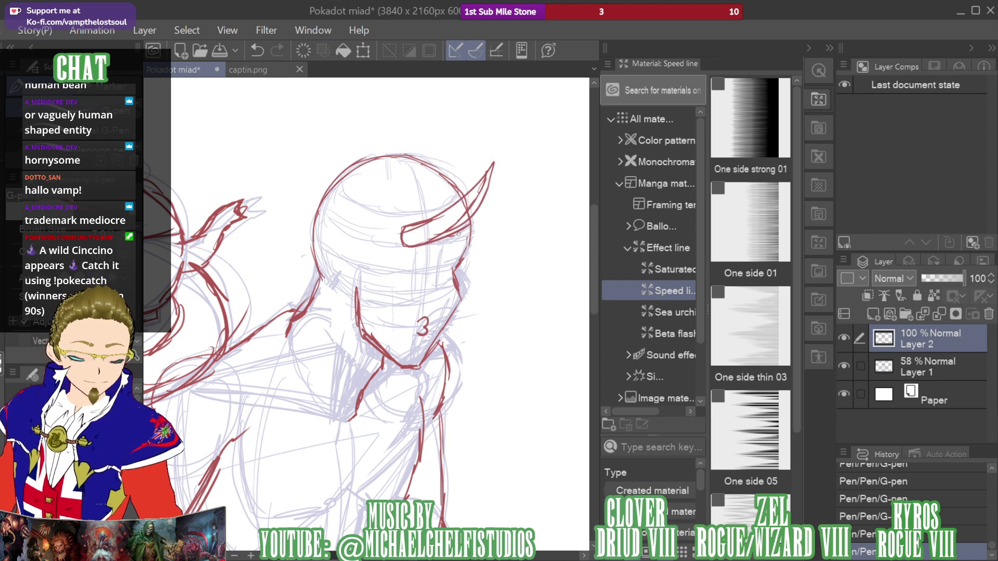
mouse_move(458, 235)
mouse_down()
mouse_move(510, 198)
mouse_move(519, 172)
mouse_move(477, 206)
mouse_move(518, 171)
mouse_move(485, 229)
mouse_up()
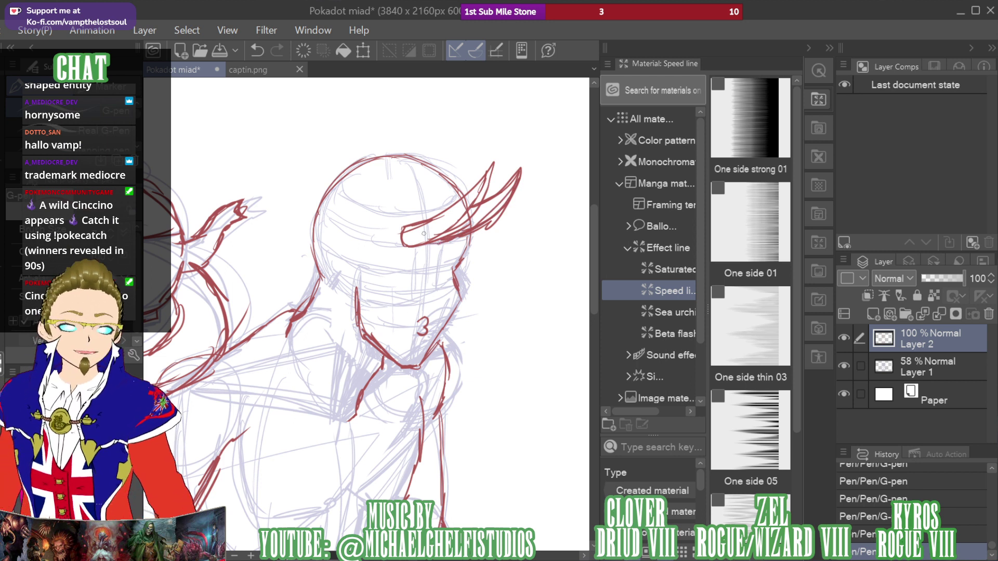
Consult captin.png again and draw the hat brim's long edge in red from behind the head up to a far point
drag(931, 145, 928, 147)
click(253, 69)
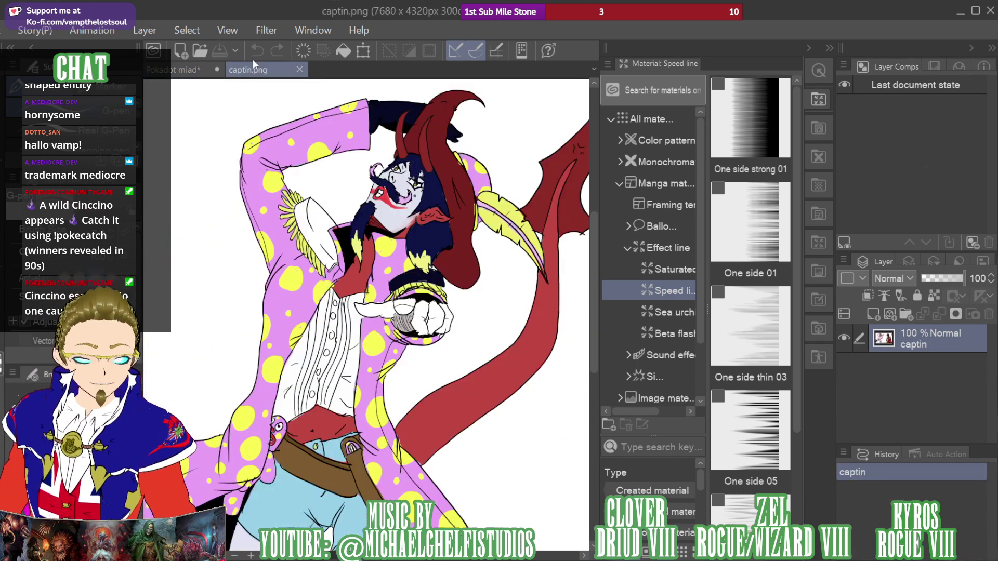
click(179, 70)
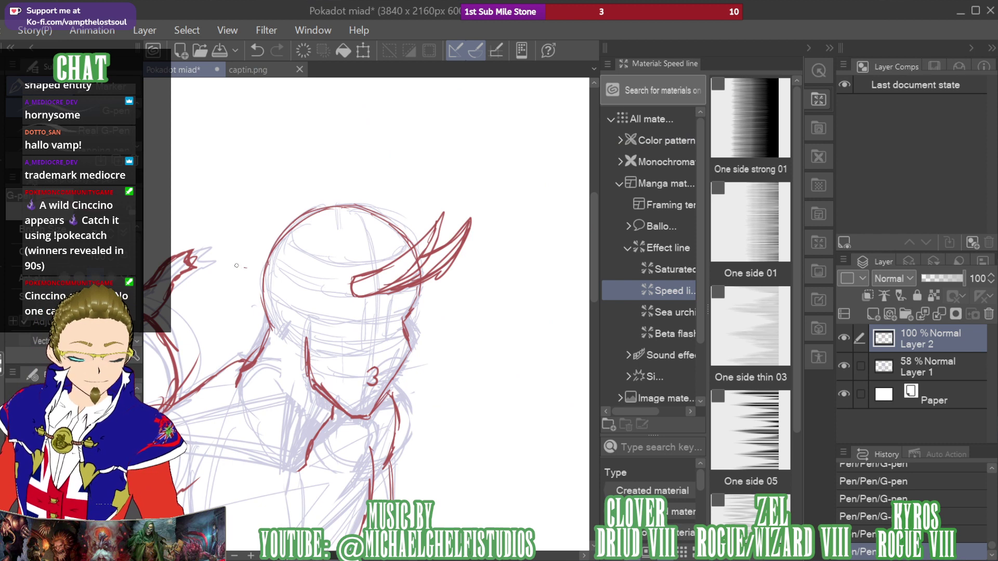
mouse_move(223, 288)
mouse_down()
mouse_move(409, 235)
mouse_move(388, 247)
mouse_move(436, 220)
mouse_up()
mouse_move(527, 164)
mouse_down()
mouse_move(458, 256)
mouse_move(507, 164)
mouse_move(285, 283)
mouse_up()
Compare with captin.png and draw the brim's sweep across the head, curling its back end into a loop behind the head
click(254, 70)
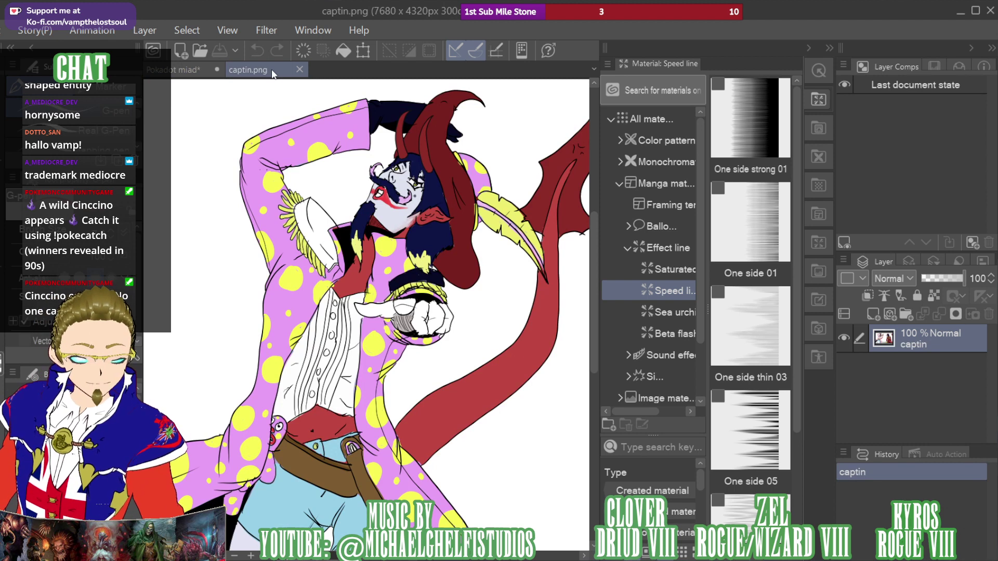
click(179, 70)
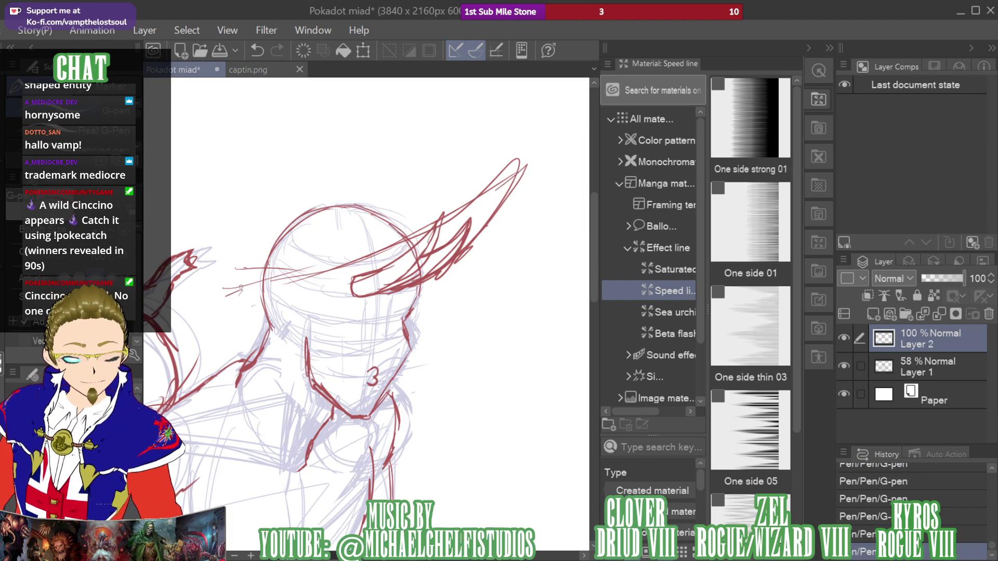
mouse_move(210, 328)
mouse_down()
mouse_move(216, 302)
mouse_move(265, 258)
mouse_move(447, 208)
mouse_move(531, 148)
mouse_move(498, 211)
mouse_move(447, 244)
mouse_up()
mouse_move(352, 263)
mouse_down()
mouse_move(402, 292)
mouse_move(333, 319)
mouse_move(305, 338)
mouse_move(307, 349)
mouse_move(270, 353)
mouse_move(311, 372)
mouse_up()
drag(280, 327, 289, 374)
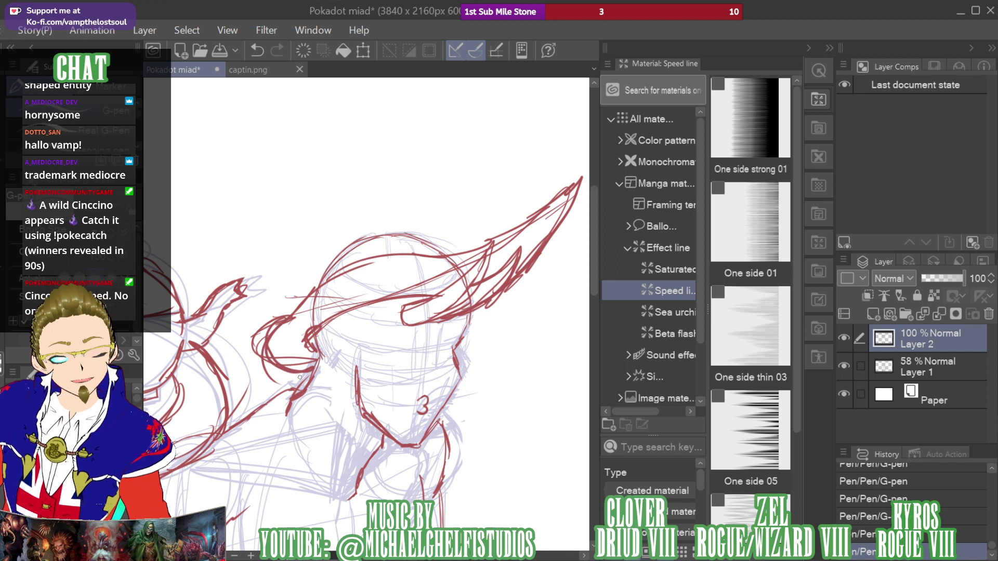
Check the hat in captin.png and erase stray red lines at the brim's pointed tip and along its lower edge
click(257, 69)
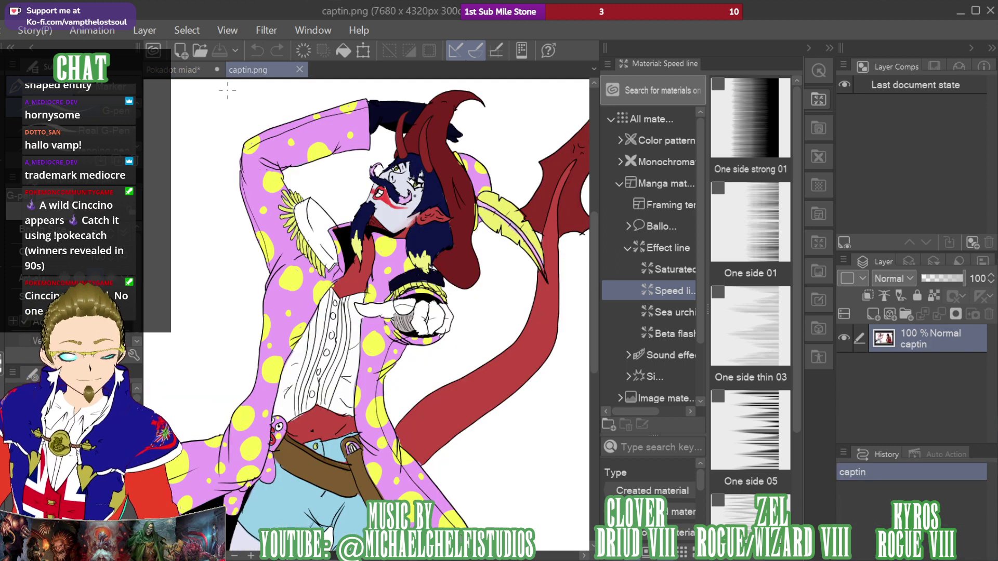
click(196, 68)
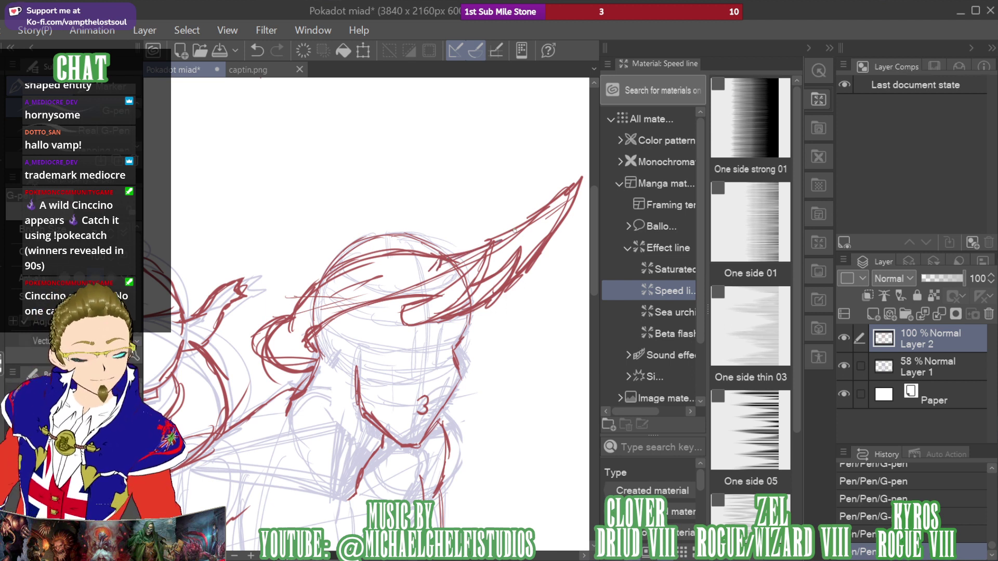
key(e)
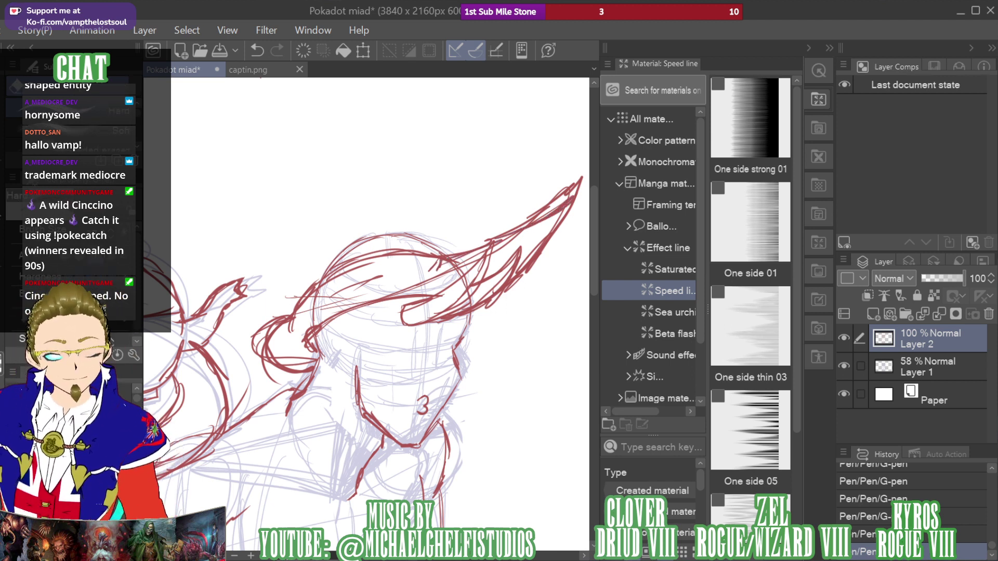
drag(529, 212, 578, 181)
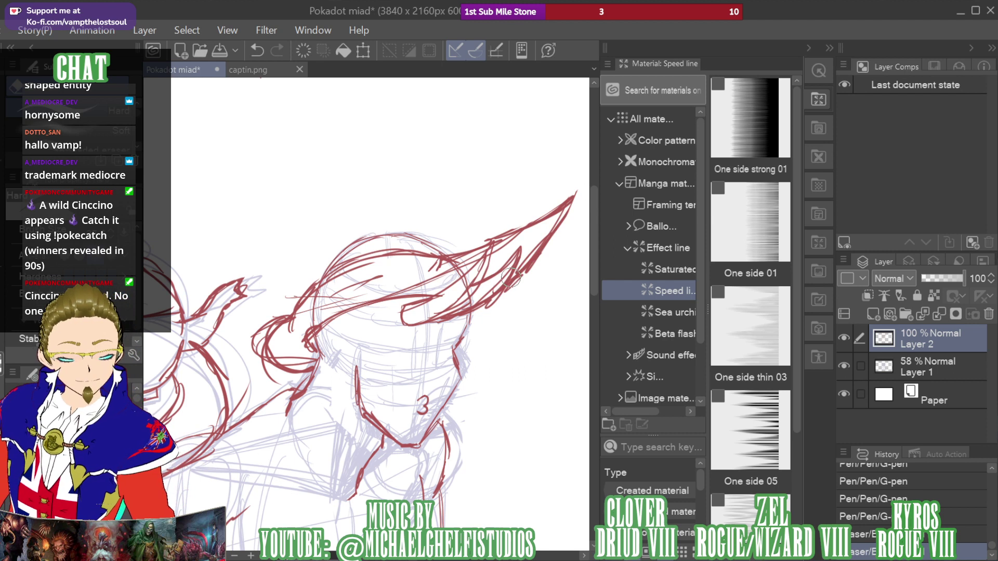
drag(454, 299, 465, 291)
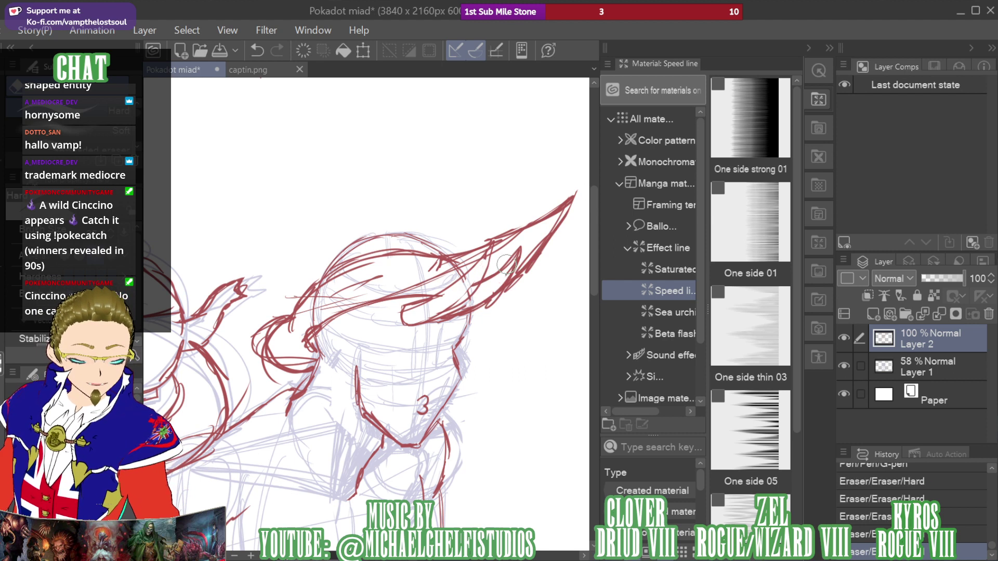
drag(474, 334, 466, 328)
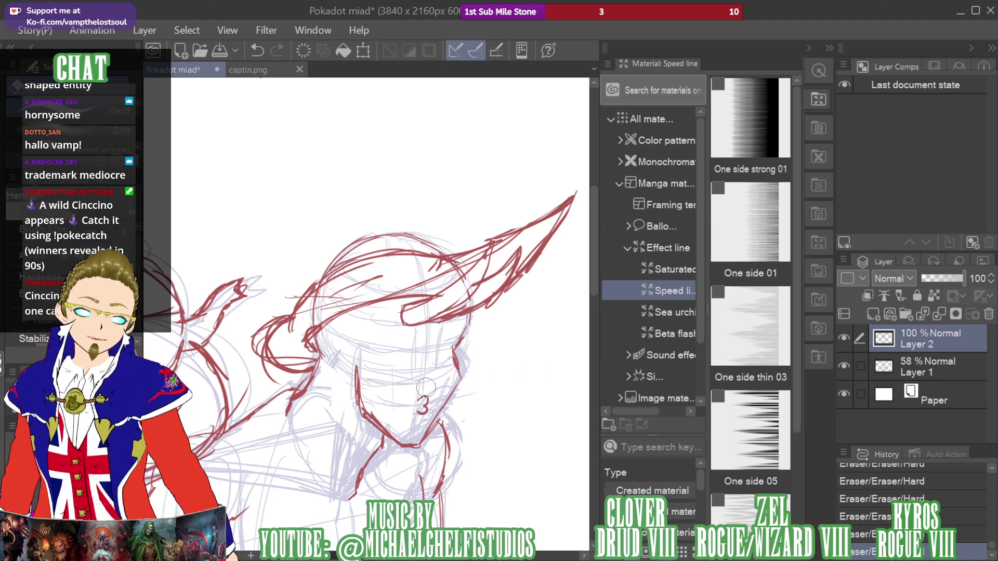
Draw the hat's rounded crown in red above the head and reinforce the upper and lower edges of the pointed brim
key(p)
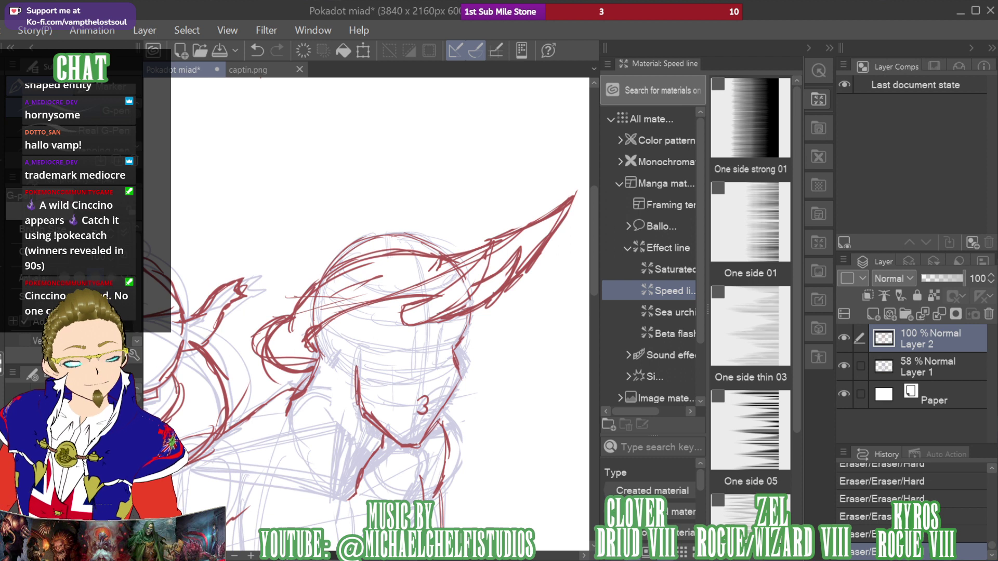
mouse_move(314, 285)
mouse_down()
mouse_move(338, 233)
mouse_move(416, 212)
mouse_move(453, 250)
mouse_up()
drag(312, 281, 451, 257)
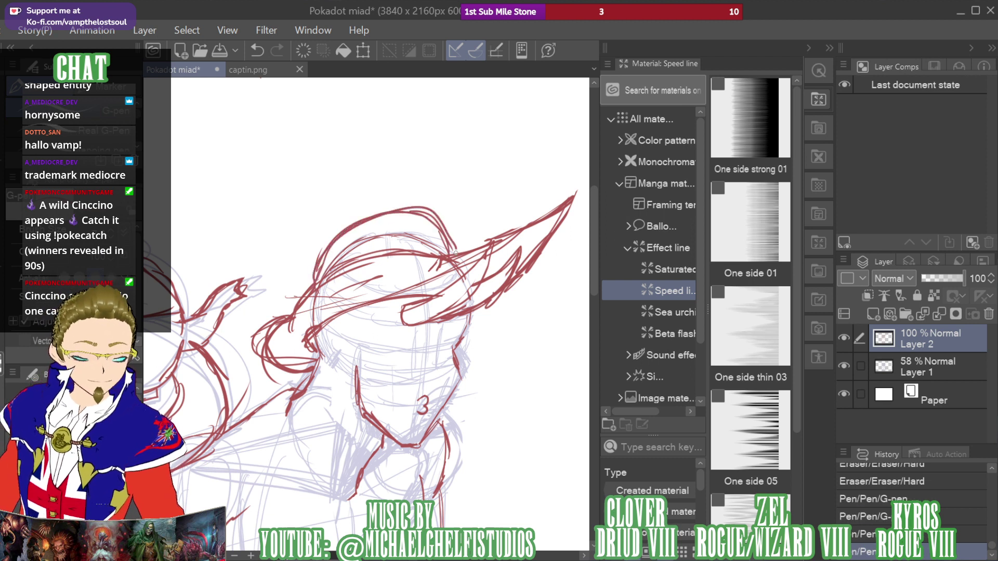
drag(315, 276, 450, 251)
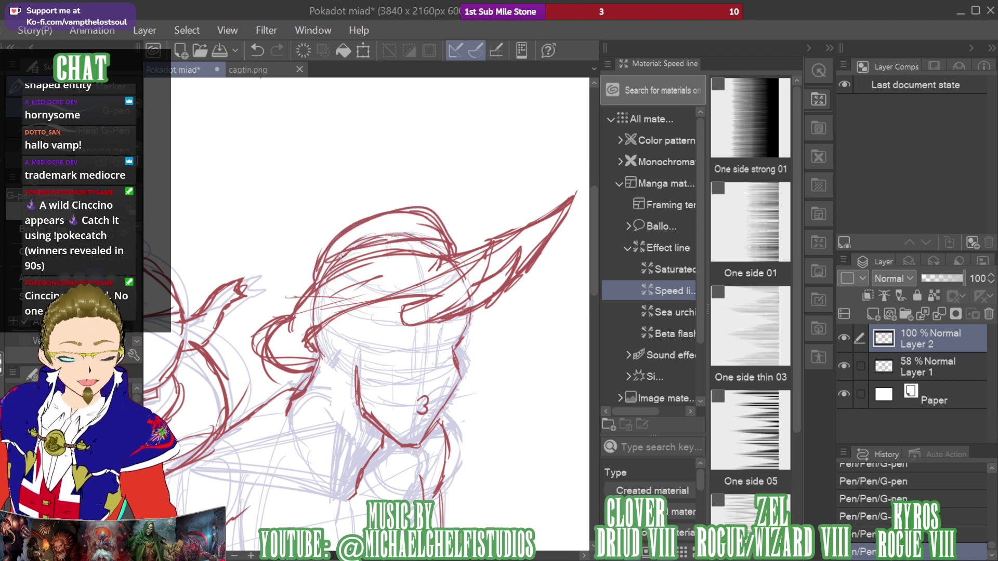
mouse_move(337, 260)
mouse_down()
mouse_move(387, 245)
mouse_move(466, 246)
mouse_move(568, 197)
mouse_up()
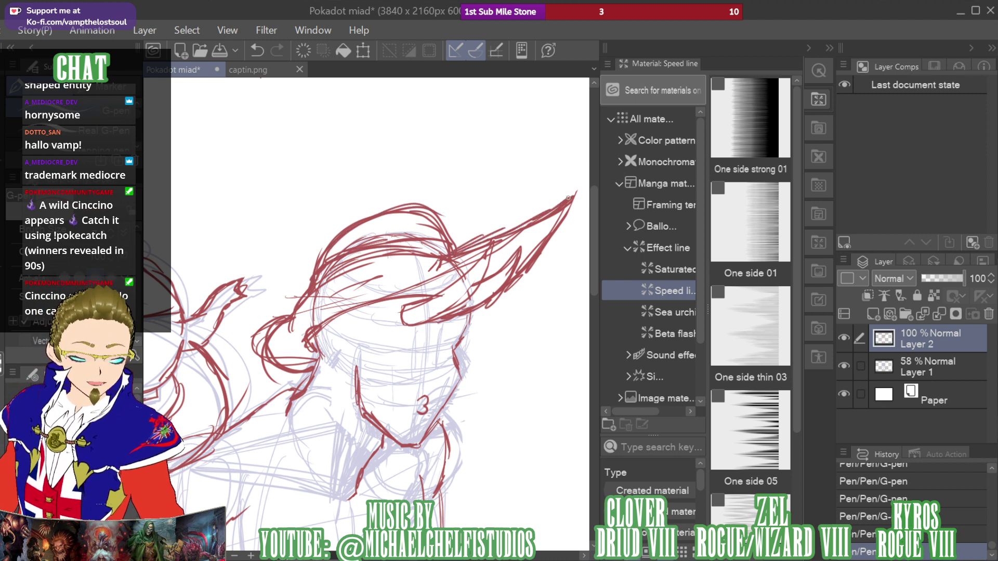
mouse_move(494, 300)
mouse_down()
mouse_move(462, 323)
mouse_move(526, 272)
mouse_up()
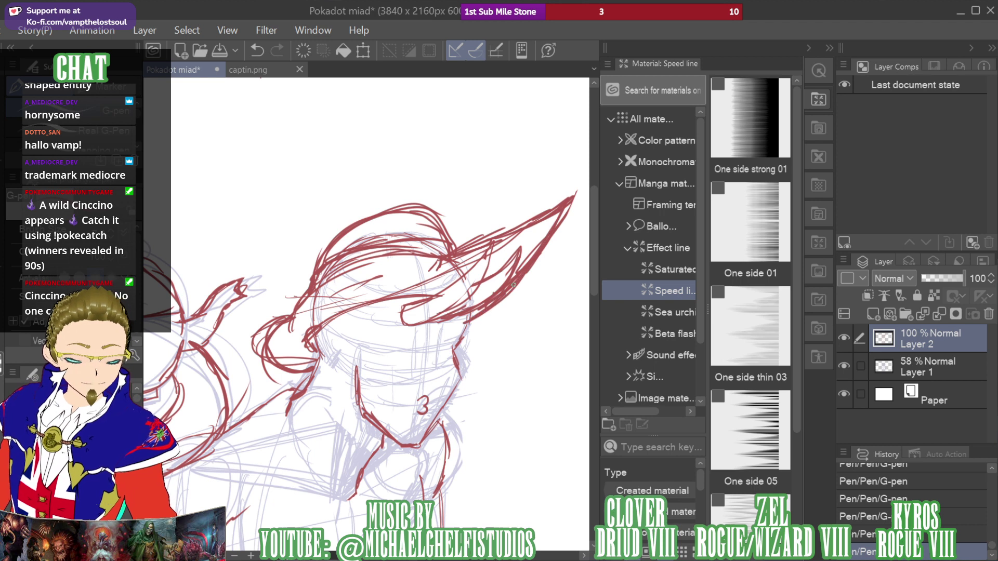
drag(425, 258, 355, 266)
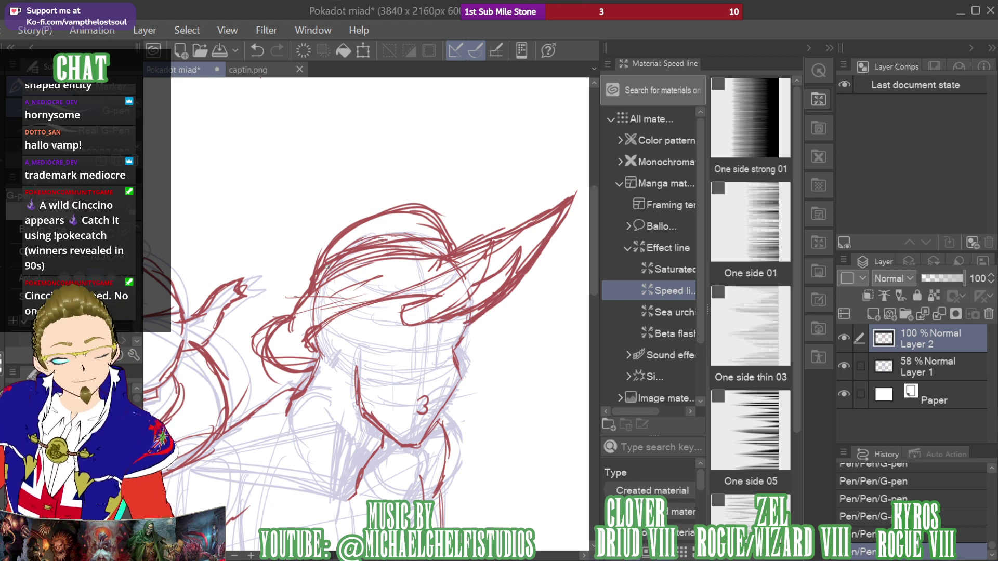
Draw the closed eyes, nose and curled moustache in red on the face, using captin.png as reference
scroll(925, 132, down, 5)
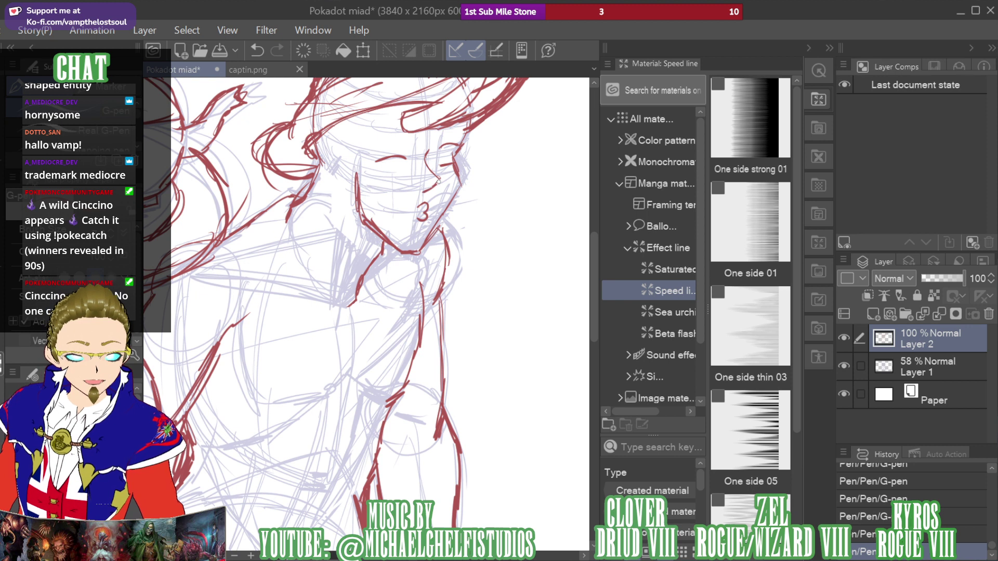
click(264, 66)
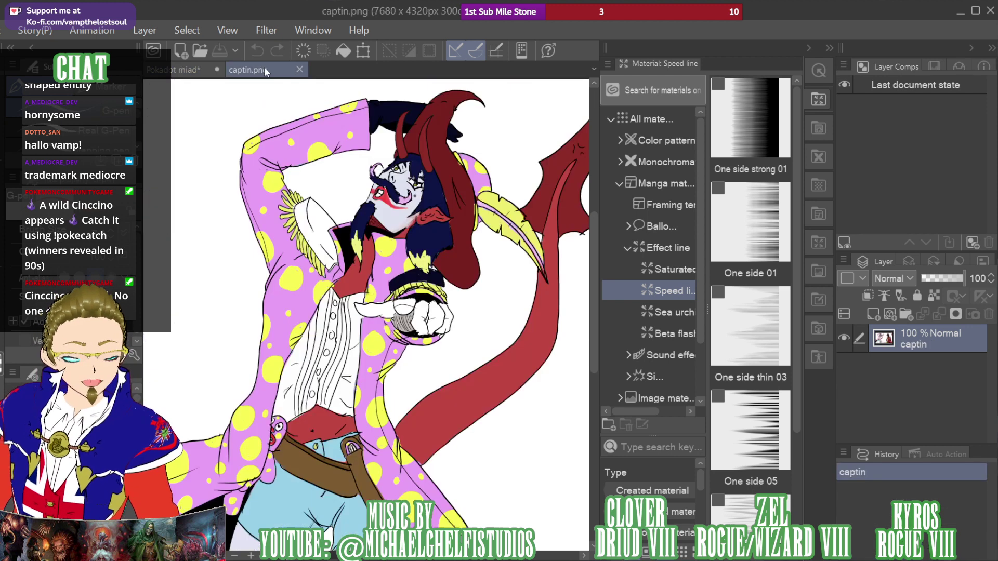
click(192, 67)
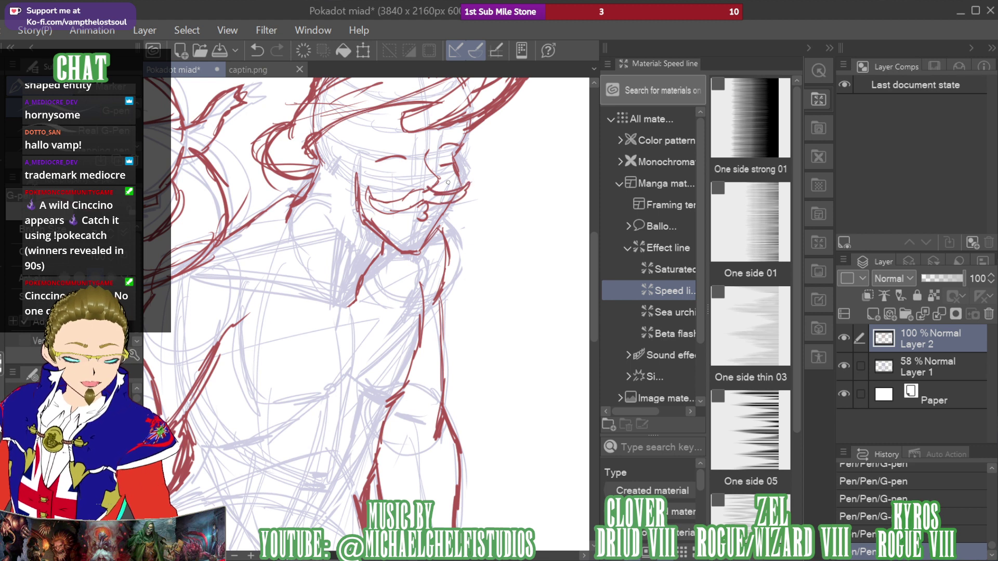
Check the beard in captin.png and draw a long pointed goatee in red from below the lips past the chin
click(248, 69)
click(183, 72)
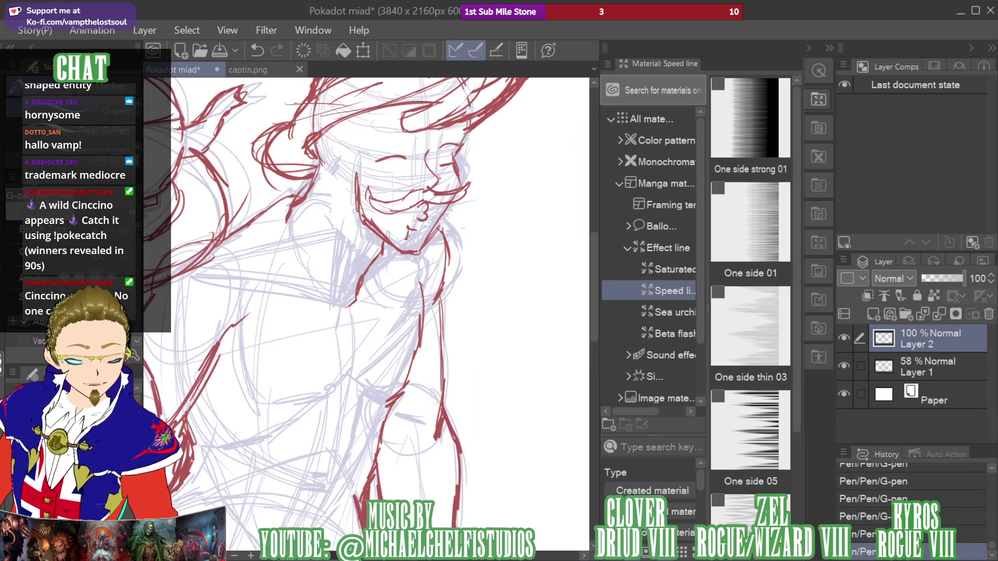
drag(407, 304, 424, 248)
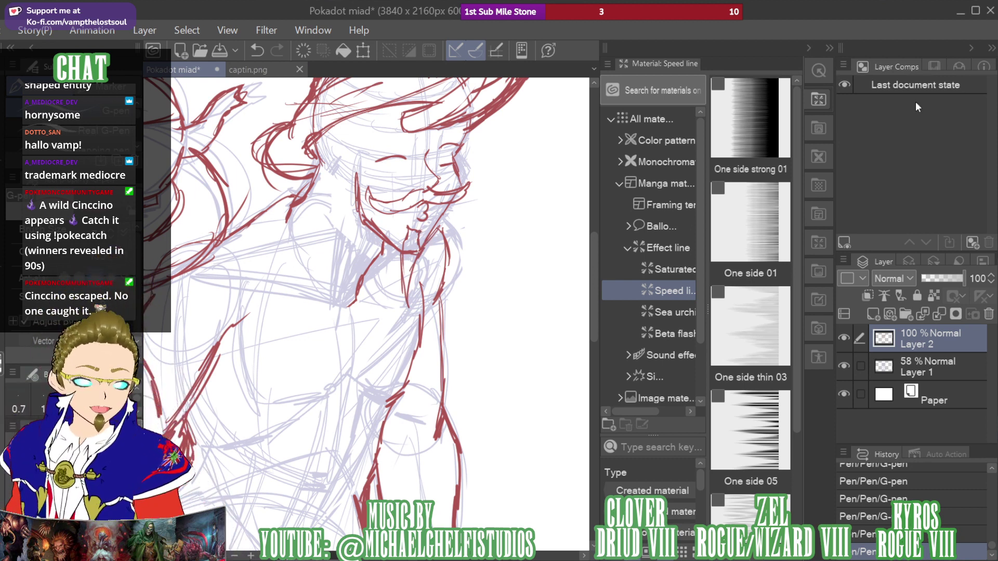
Check the face in captin.png and draw short slanted brow strokes in red above the nose and the far eye
mouse_move(918, 156)
mouse_down()
mouse_move(898, 156)
mouse_move(909, 139)
mouse_up()
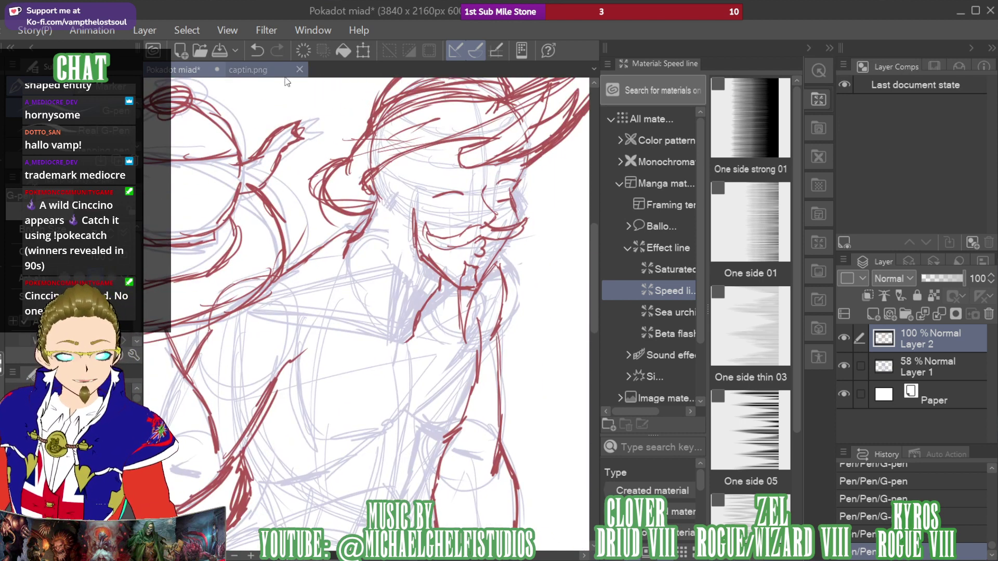
click(269, 73)
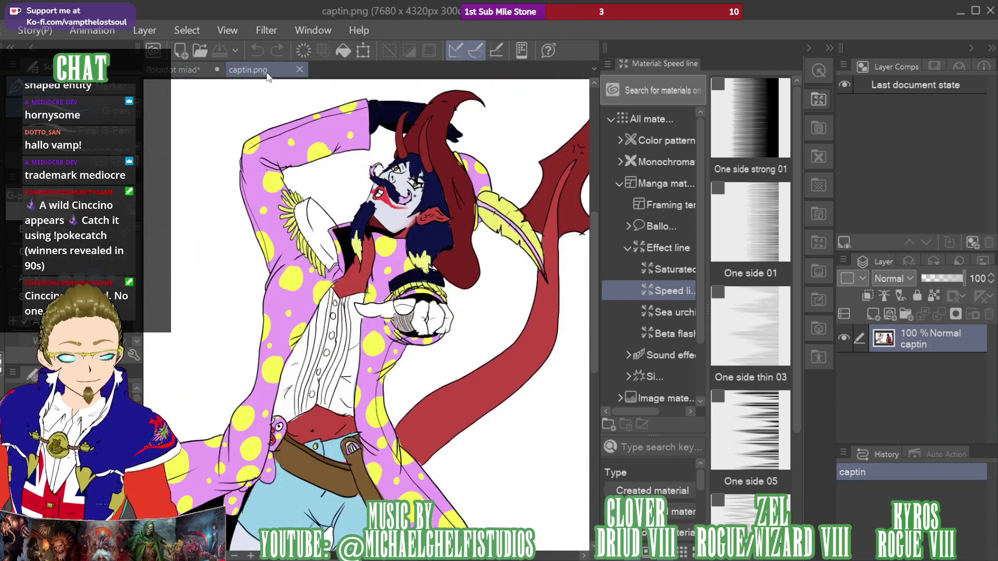
click(179, 70)
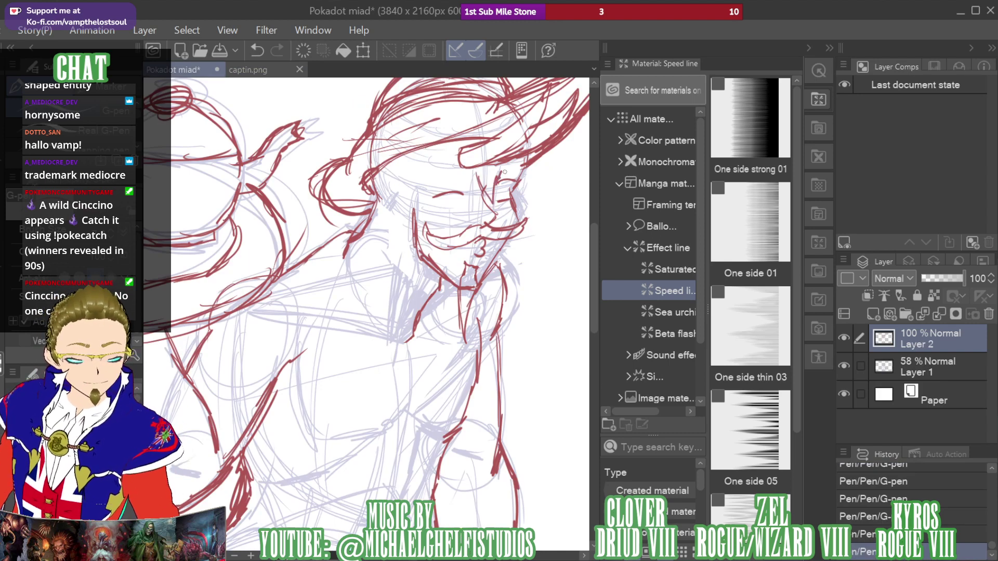
click(273, 73)
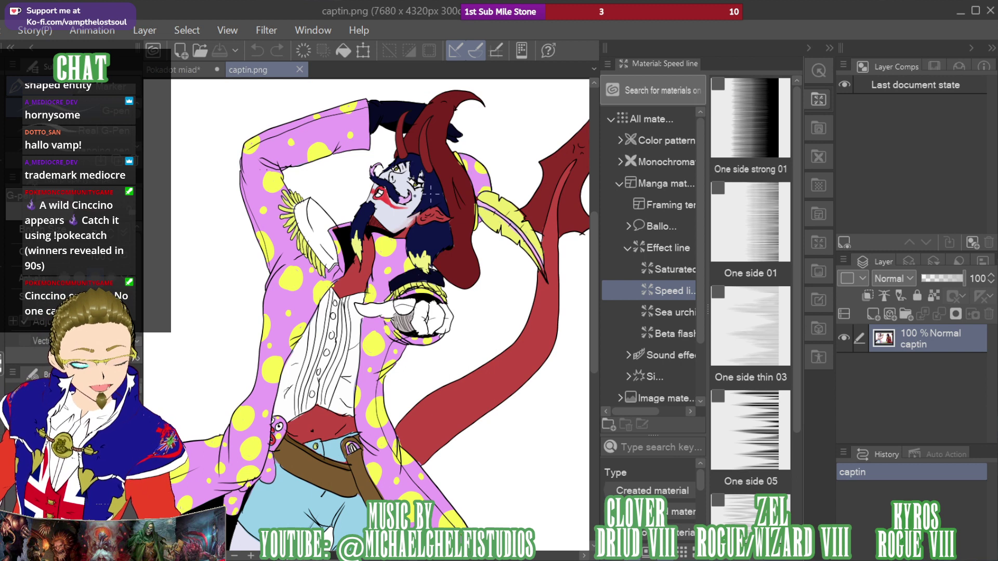
click(174, 70)
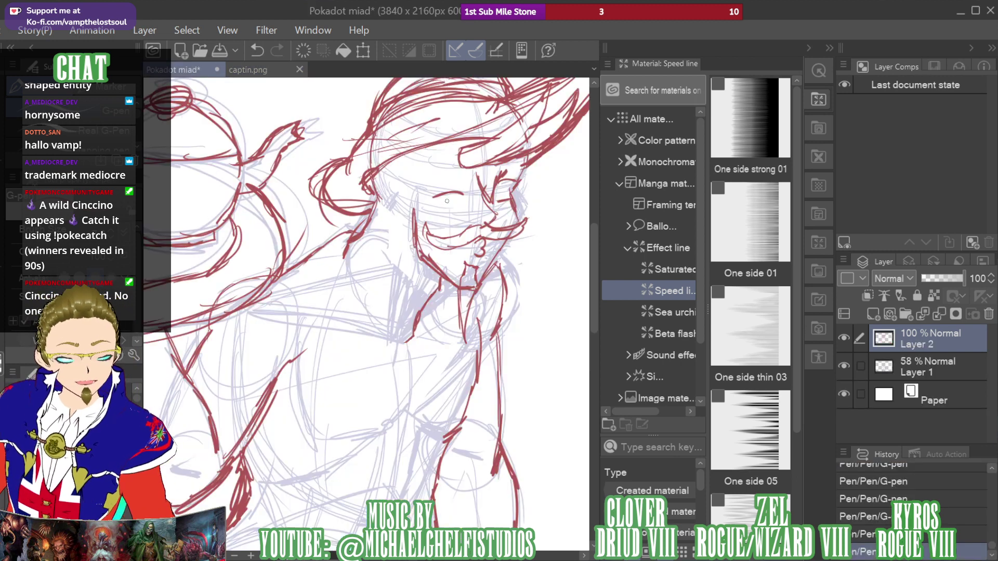
Draw the sideburn hair in red beside the face under the hat, and an arched brow over the near eye
mouse_move(414, 185)
mouse_down()
mouse_move(390, 149)
mouse_move(403, 195)
mouse_up()
mouse_move(387, 139)
mouse_down()
mouse_move(397, 207)
mouse_move(381, 152)
mouse_move(407, 166)
mouse_move(390, 143)
mouse_up()
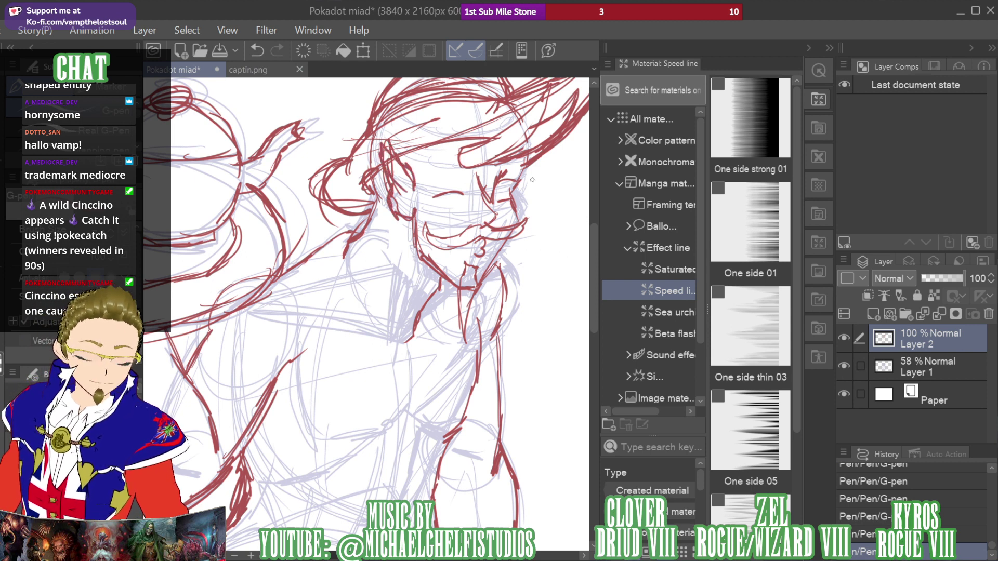
mouse_move(409, 182)
mouse_down()
mouse_move(431, 228)
mouse_move(442, 181)
mouse_up()
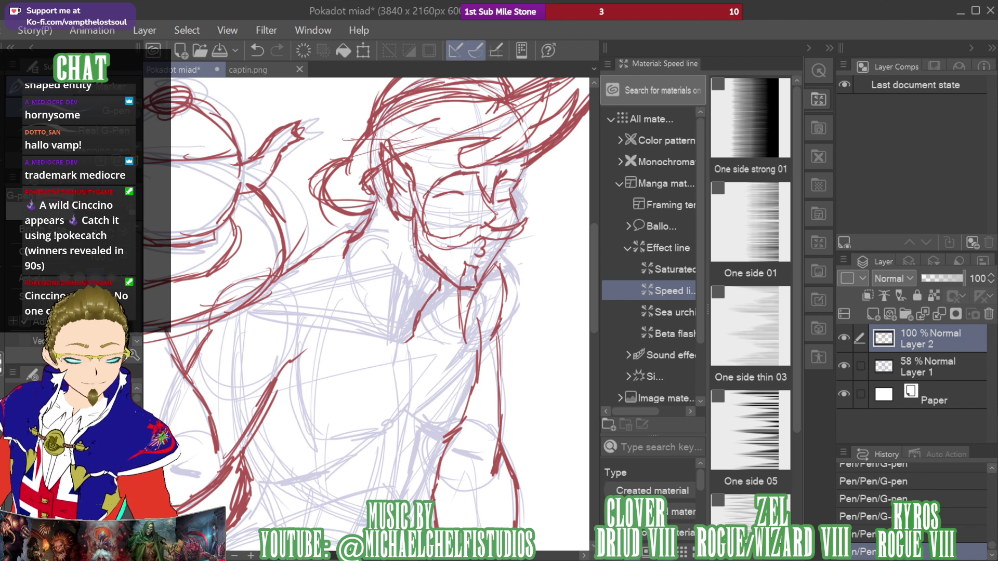
Check the hair in captin.png and draw fringe strands in red across the forehead, from beneath the hat brim past both eyes
click(257, 67)
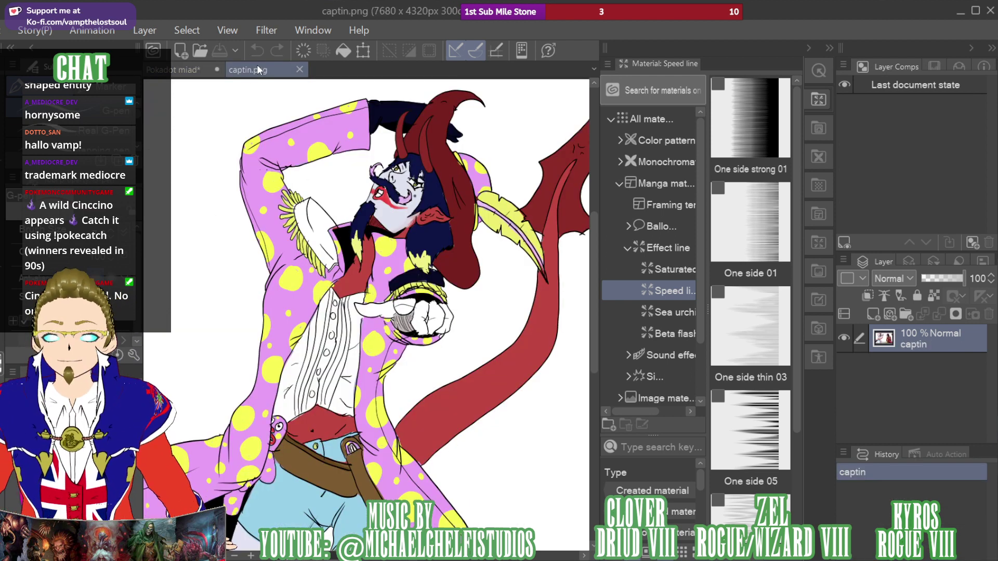
click(176, 70)
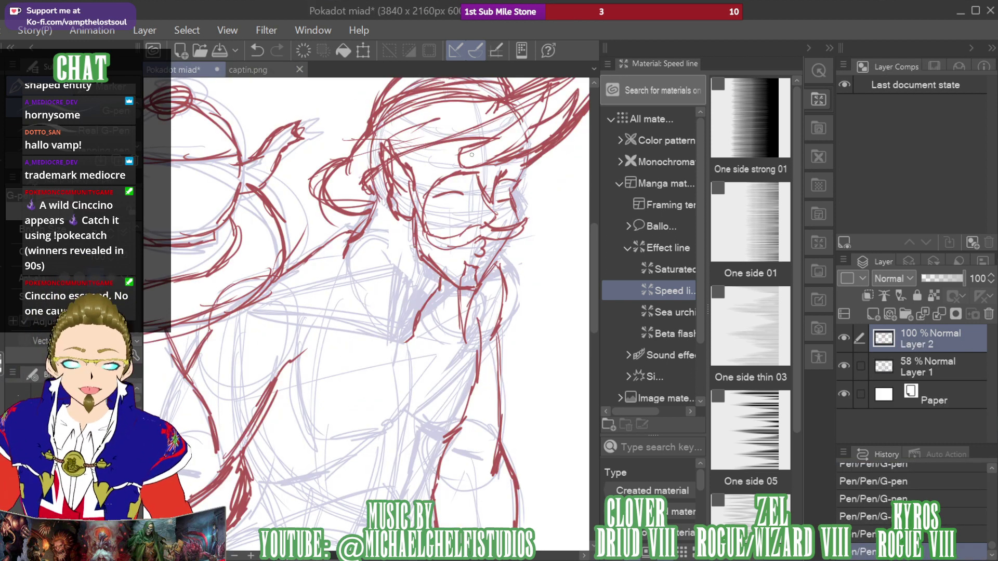
mouse_move(433, 196)
mouse_down()
mouse_move(448, 171)
mouse_move(451, 187)
mouse_move(461, 153)
mouse_move(483, 172)
mouse_move(475, 175)
mouse_move(502, 172)
mouse_up()
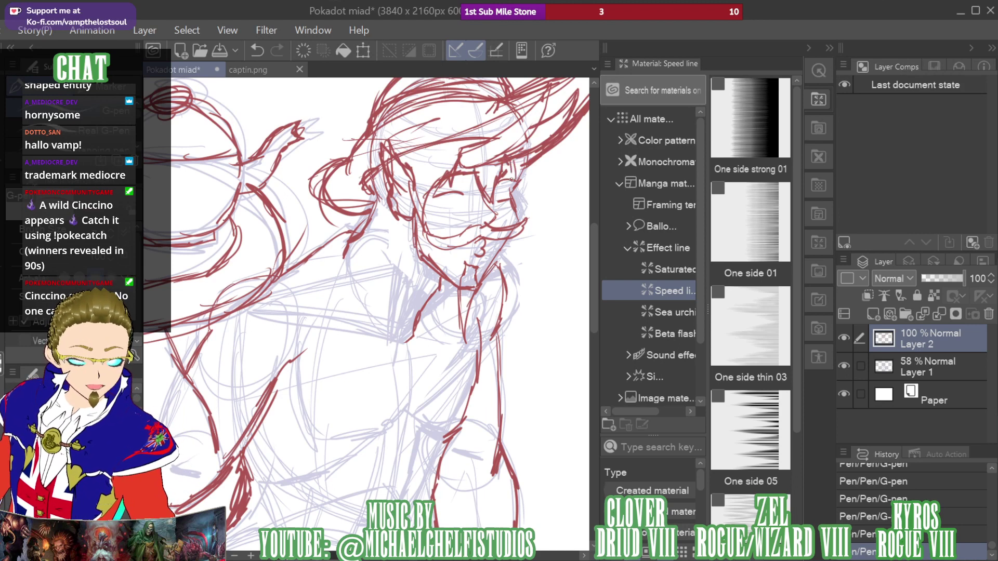
drag(525, 165, 515, 223)
Check captin.png and extend the goatee in red into a longer point below the chin
click(267, 70)
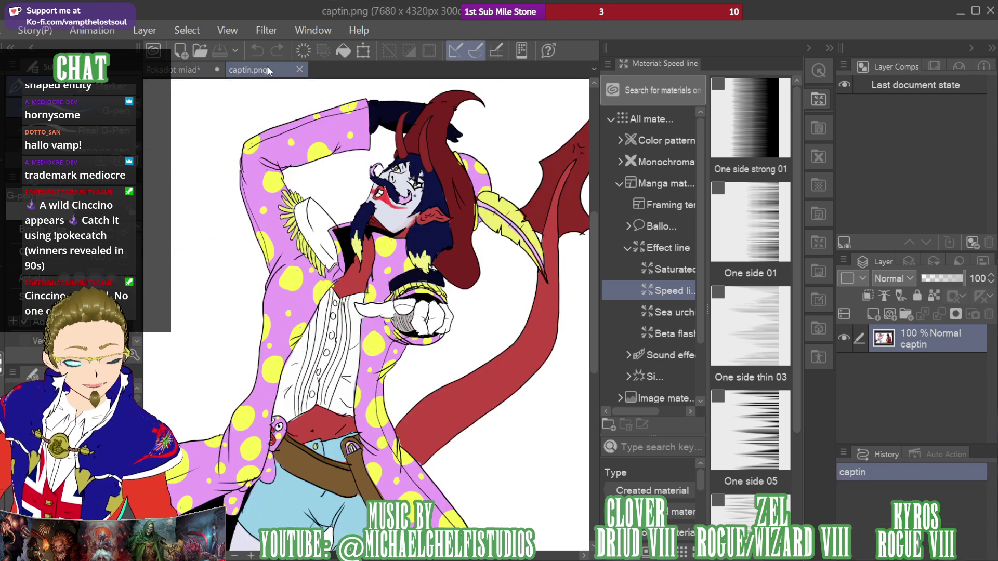
click(182, 69)
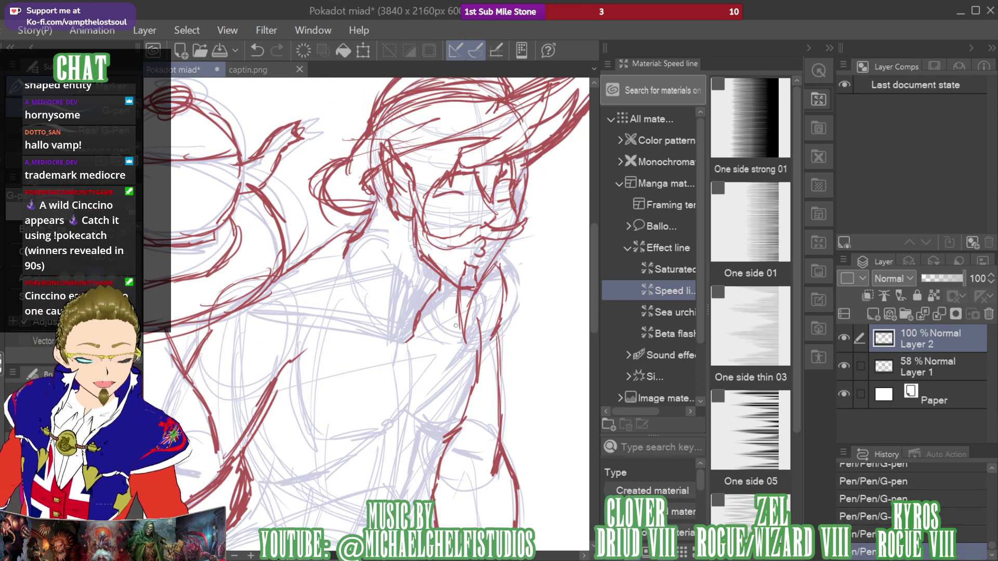
drag(455, 325, 460, 291)
drag(470, 377, 475, 288)
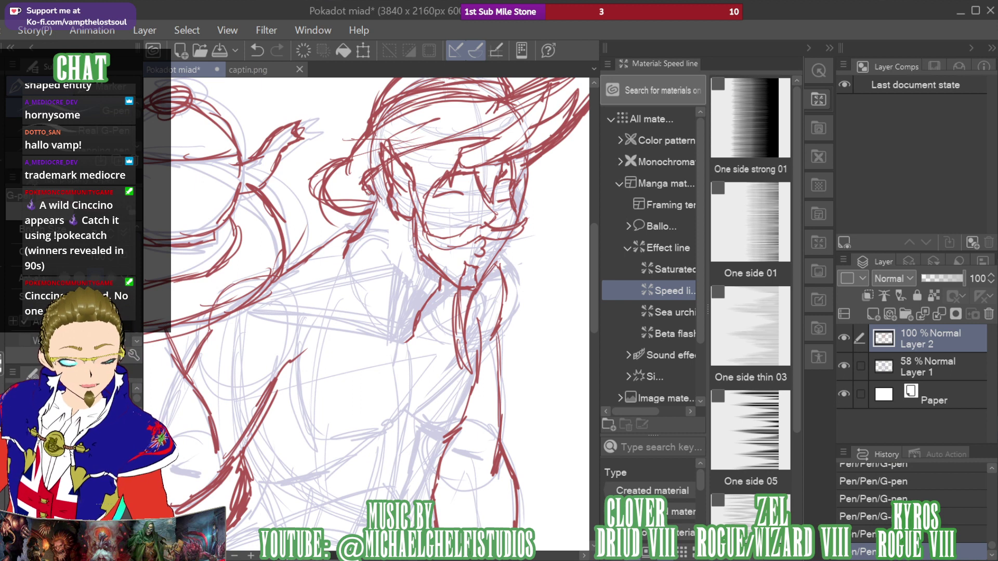
Draw a ragged tuft of hair in red at the nape, hanging below the hat behind the ear
mouse_move(370, 186)
mouse_down()
mouse_move(361, 233)
mouse_move(344, 241)
mouse_up()
mouse_move(367, 205)
mouse_down()
mouse_move(342, 231)
mouse_move(346, 263)
mouse_up()
drag(401, 218, 372, 258)
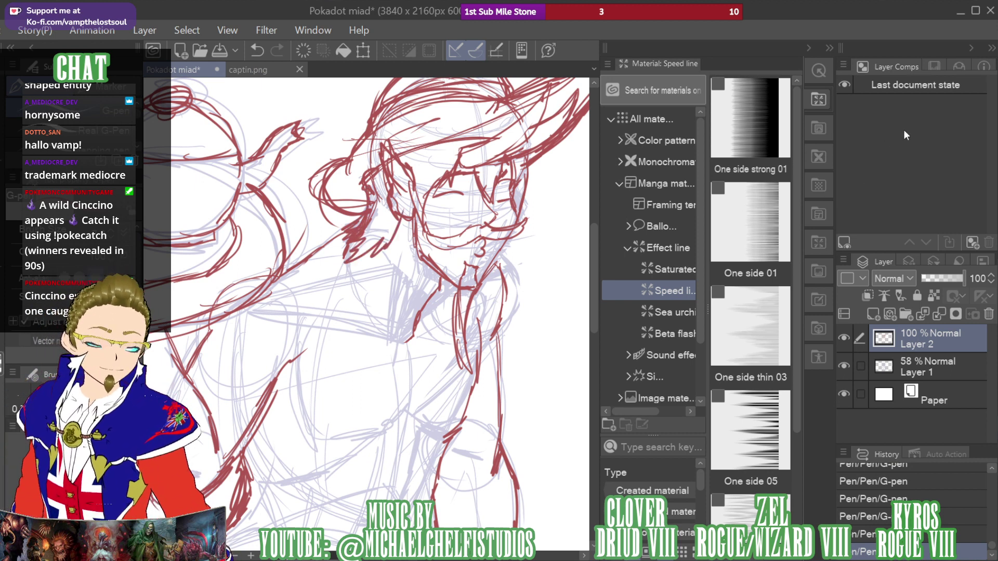
Draw coat epaulettes in red on the tray-side shoulder and on the far shoulder beside the chin, using captin.png as reference
mouse_move(916, 154)
mouse_down()
mouse_move(890, 147)
mouse_move(917, 152)
mouse_move(900, 145)
mouse_up()
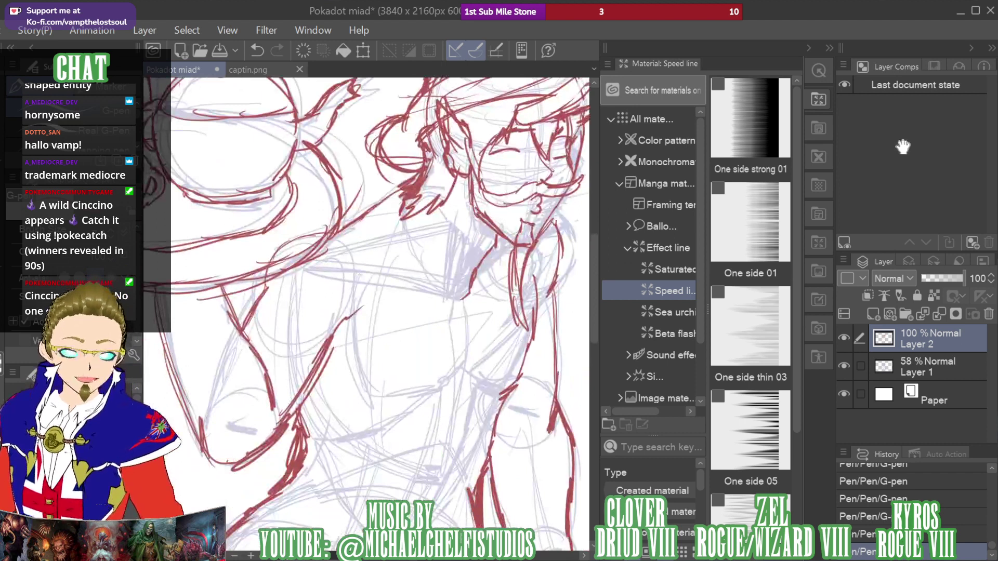
click(263, 70)
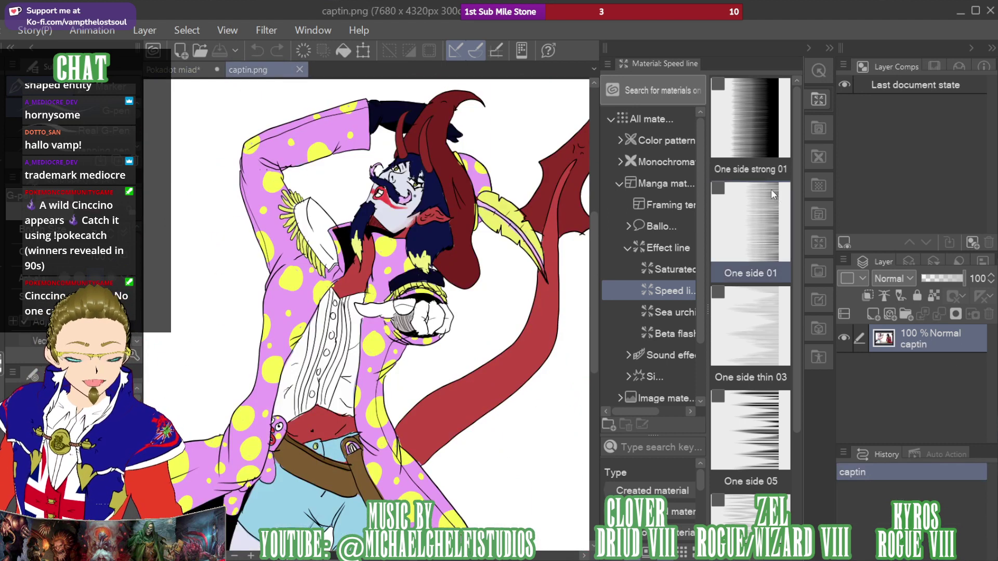
click(179, 70)
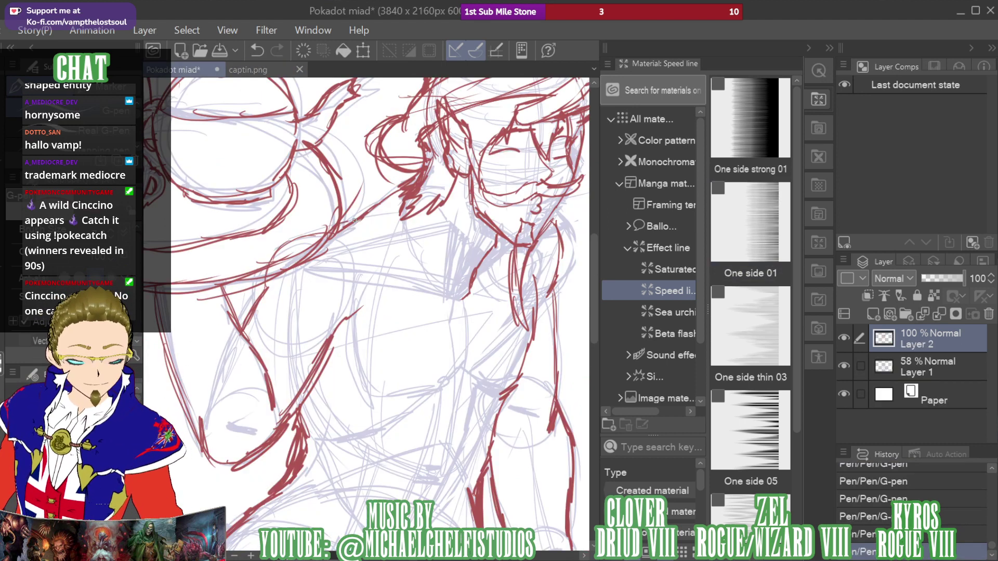
mouse_move(353, 221)
mouse_down()
mouse_move(394, 257)
mouse_move(355, 280)
mouse_move(379, 271)
mouse_move(325, 282)
mouse_move(273, 274)
mouse_move(253, 290)
mouse_move(360, 307)
mouse_move(390, 294)
mouse_move(388, 246)
mouse_move(345, 216)
mouse_up()
drag(254, 287, 274, 311)
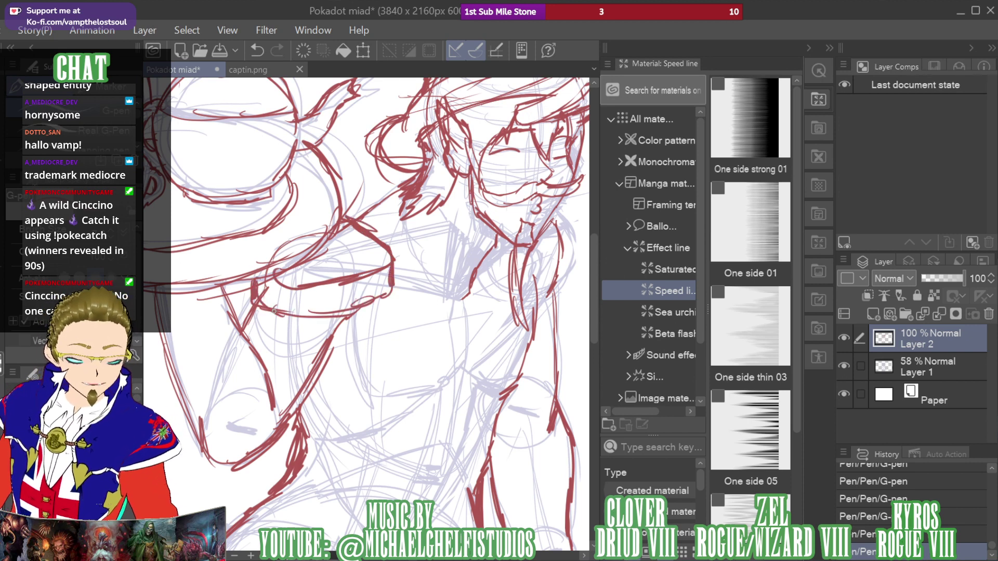
mouse_move(523, 264)
mouse_down()
mouse_move(569, 244)
mouse_move(506, 268)
mouse_move(499, 239)
mouse_move(546, 241)
mouse_move(568, 196)
mouse_up()
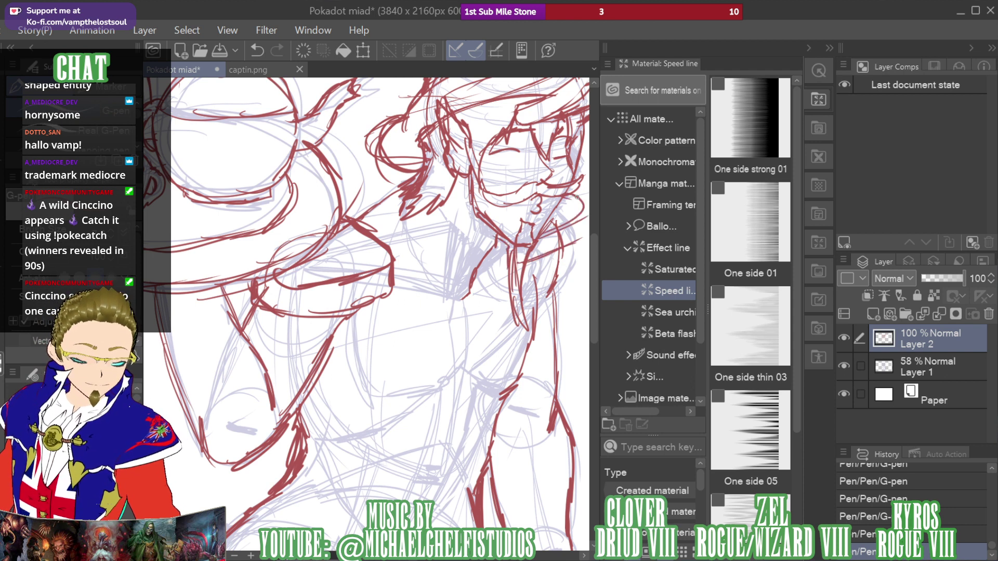
drag(586, 237, 492, 253)
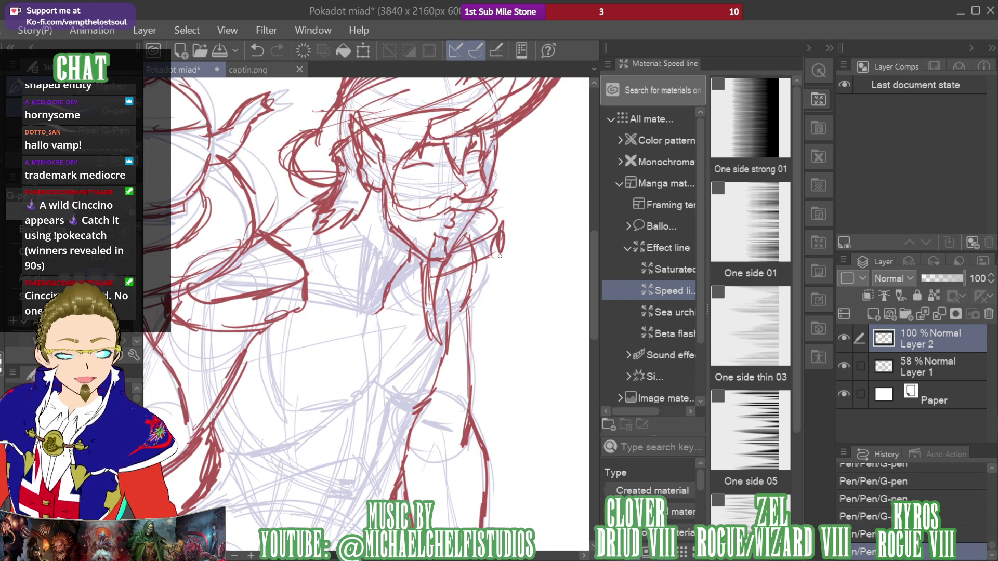
Draw the hair behind the neck and the near side of the coat's open collar in red, using captin.png as reference
mouse_move(925, 141)
mouse_down()
mouse_move(920, 148)
mouse_move(925, 138)
mouse_up()
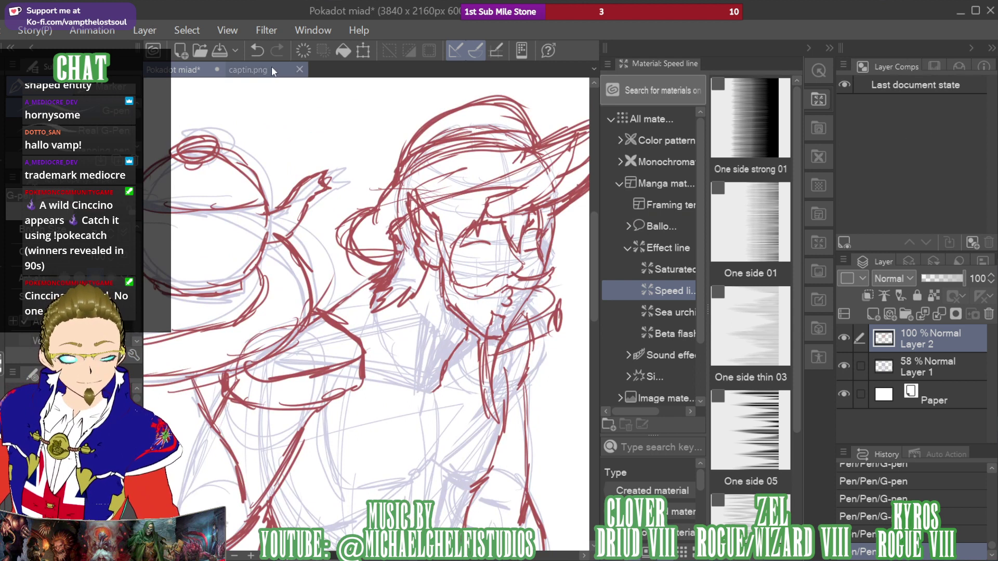
click(271, 67)
click(174, 69)
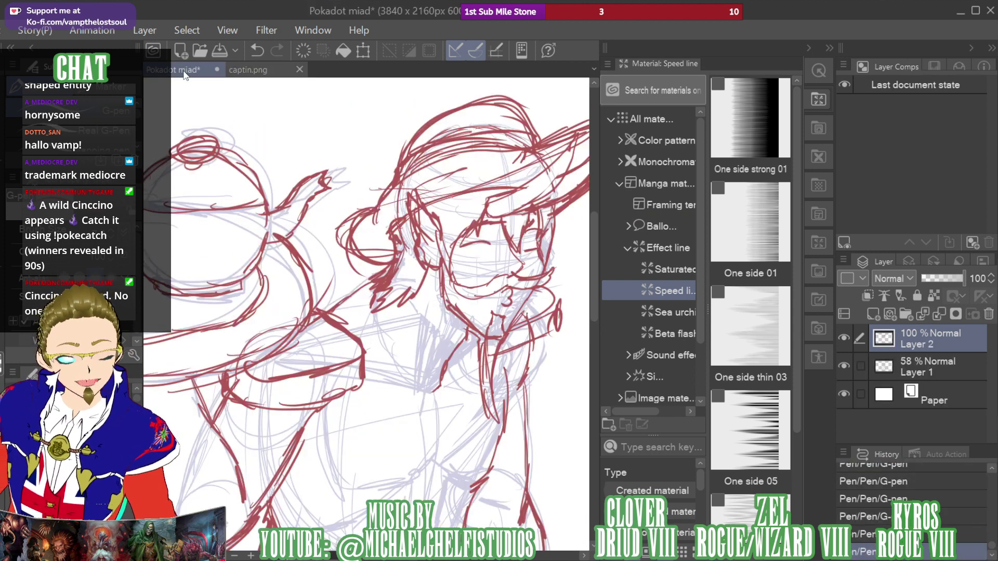
mouse_move(359, 289)
mouse_down()
mouse_move(361, 319)
mouse_move(354, 296)
mouse_up()
mouse_move(359, 289)
mouse_down()
mouse_move(347, 319)
mouse_move(392, 257)
mouse_up()
mouse_move(403, 243)
mouse_down()
mouse_move(374, 272)
mouse_move(390, 248)
mouse_move(441, 268)
mouse_move(409, 266)
mouse_move(469, 272)
mouse_move(414, 373)
mouse_up()
drag(434, 313, 413, 386)
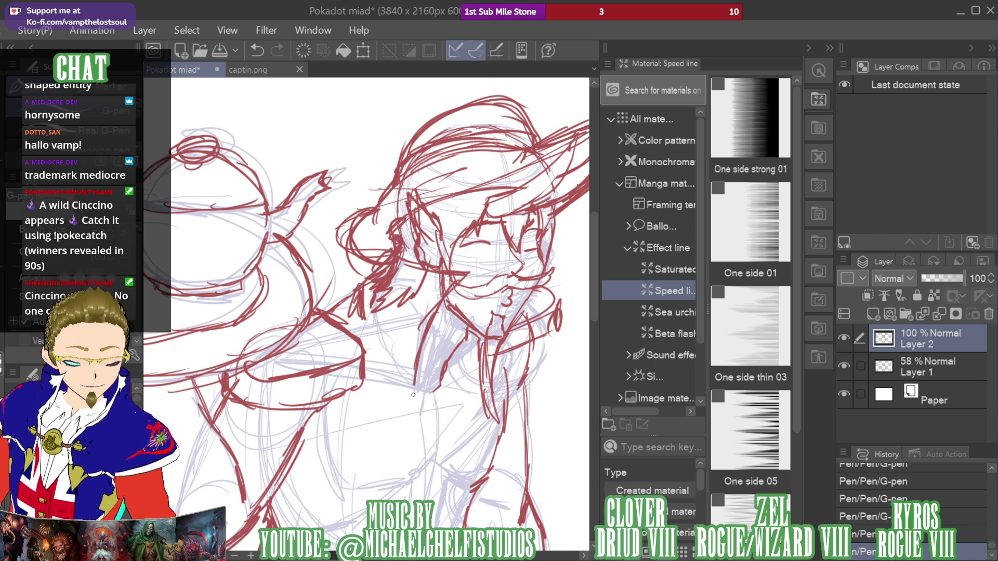
drag(449, 283, 419, 349)
drag(419, 368, 412, 400)
drag(446, 298, 422, 349)
mouse_move(460, 274)
mouse_down()
mouse_move(451, 283)
mouse_move(387, 276)
mouse_up()
Erase the stray strokes between the nape and the collar, and draw the collar's far edge in red beside the goatee
key(e)
mouse_move(371, 309)
mouse_down()
mouse_move(392, 274)
mouse_move(411, 294)
mouse_move(442, 291)
mouse_move(431, 327)
mouse_up()
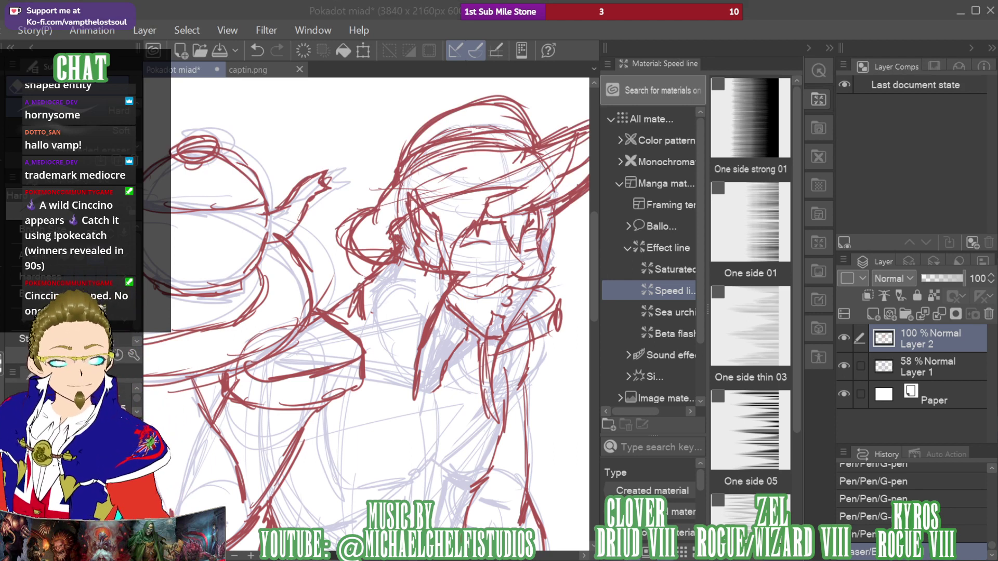
key(p)
drag(462, 396, 459, 380)
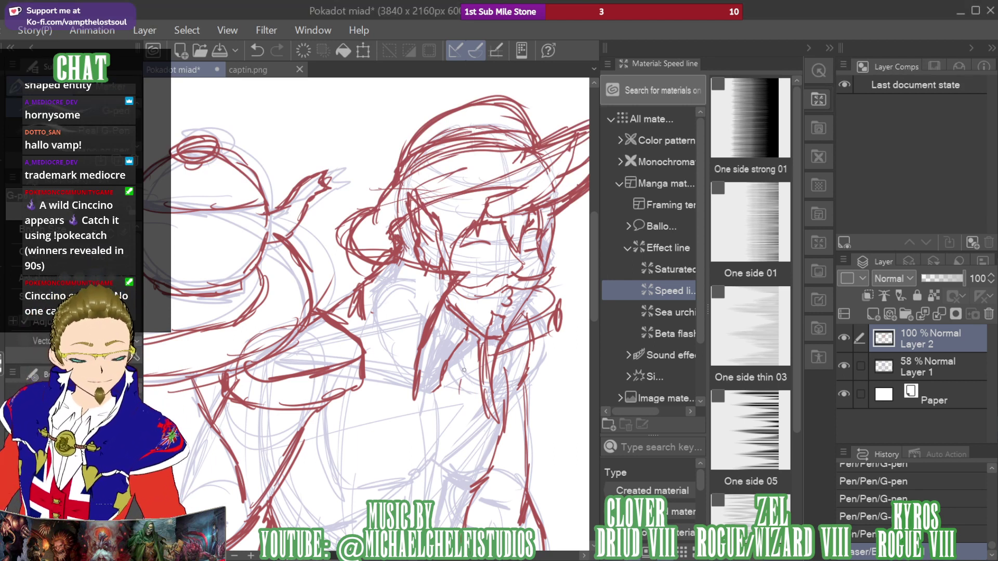
drag(477, 344, 460, 401)
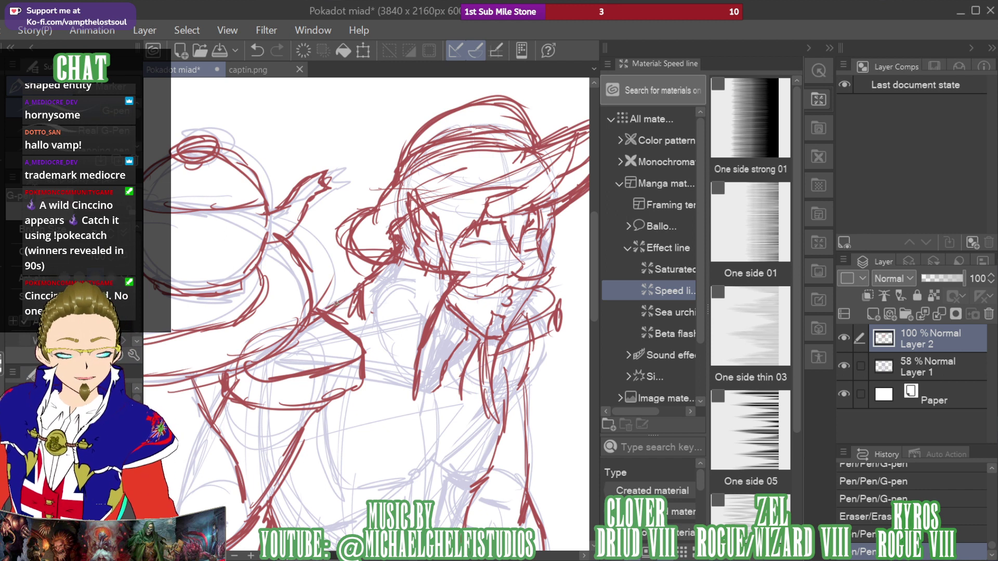
Check the coat in captin.png and draw the loose sleeve edges in red around the bent arm under the tray
mouse_move(353, 297)
mouse_down()
mouse_move(324, 311)
mouse_move(386, 286)
mouse_move(504, 170)
mouse_up()
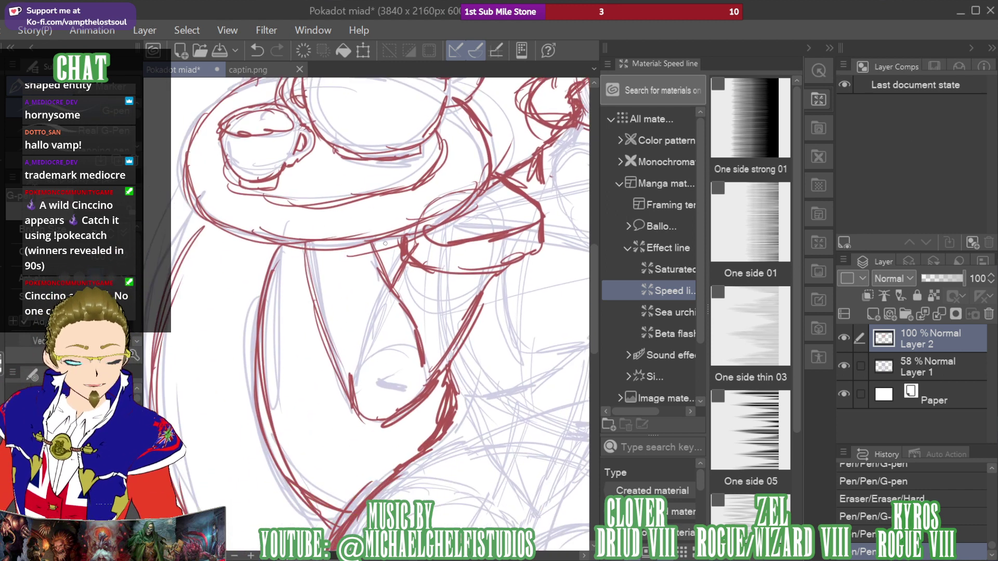
click(261, 70)
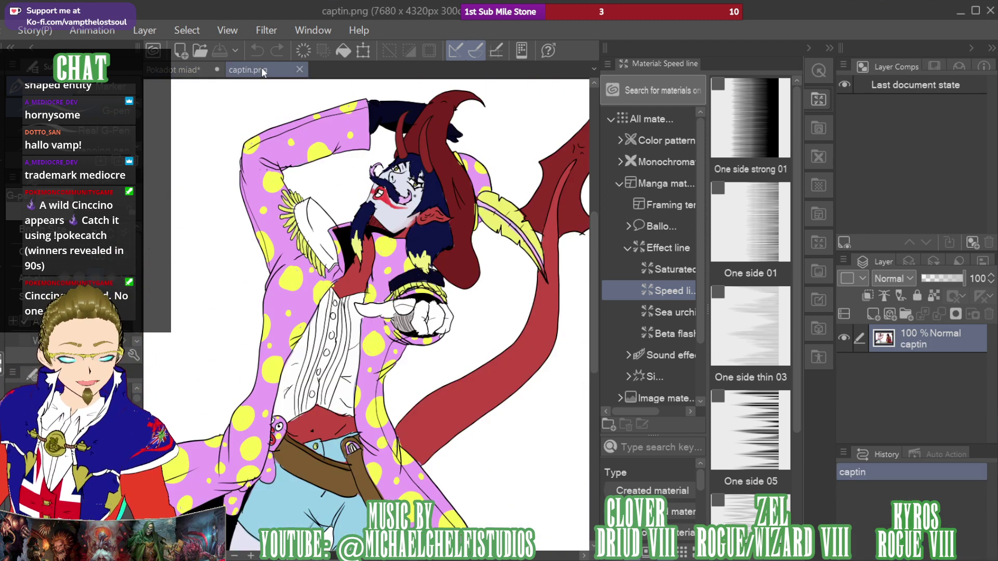
click(177, 70)
drag(387, 240, 421, 338)
drag(412, 300, 430, 355)
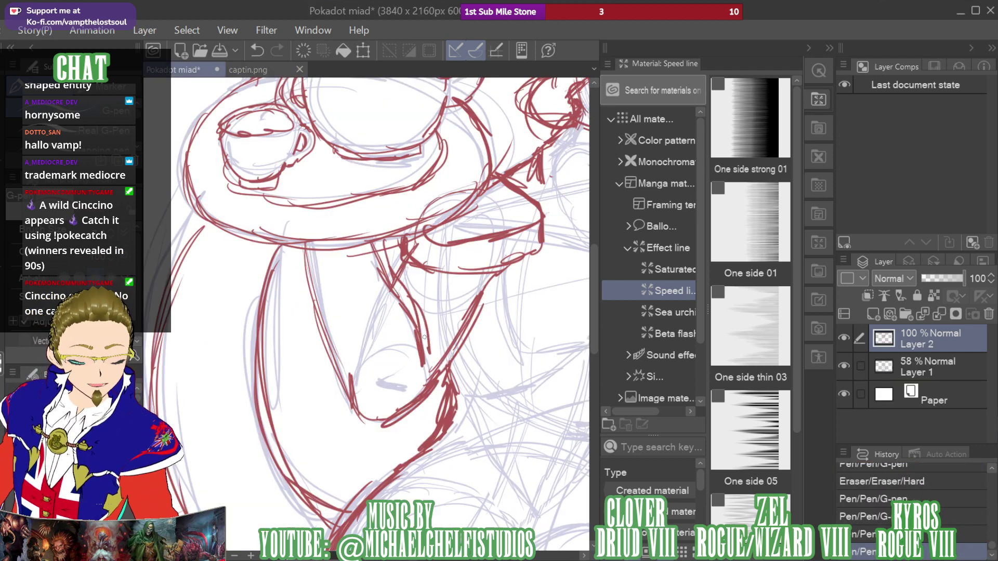
drag(419, 319, 431, 364)
drag(279, 248, 323, 366)
drag(284, 283, 344, 415)
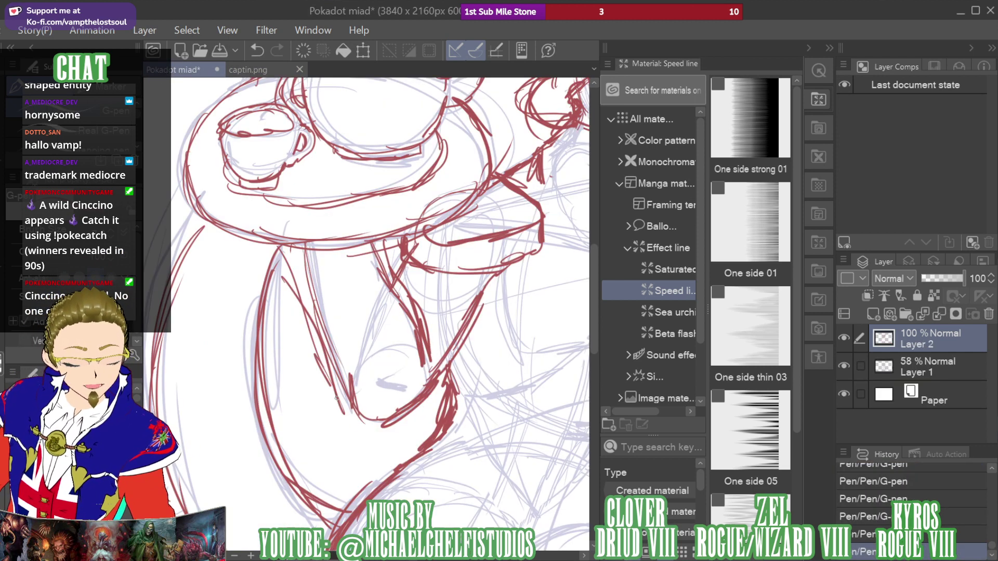
mouse_move(355, 354)
mouse_down()
mouse_move(351, 429)
mouse_move(347, 420)
mouse_move(412, 424)
mouse_move(520, 283)
mouse_move(488, 305)
mouse_move(501, 289)
mouse_move(441, 369)
mouse_move(347, 429)
mouse_up()
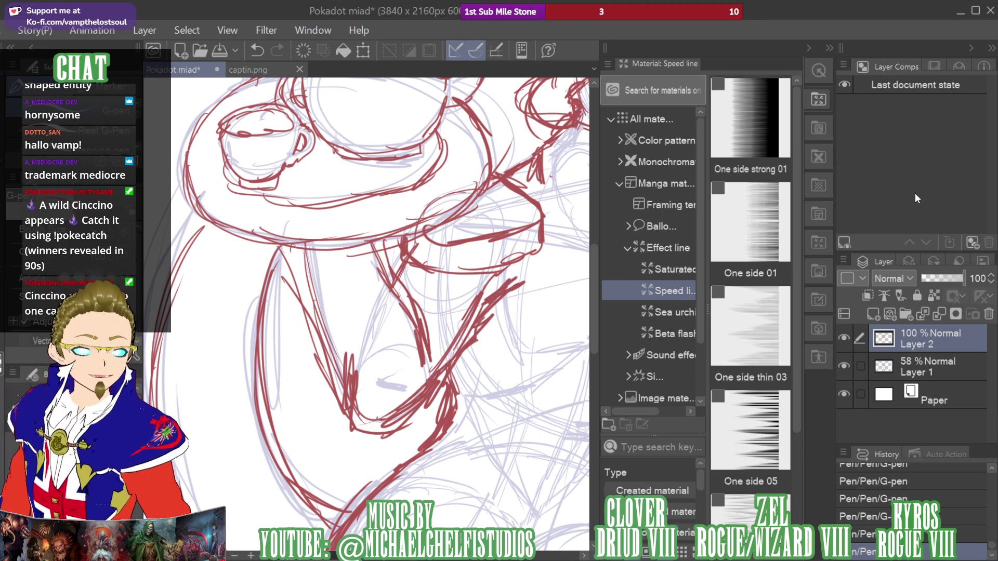
Draw the coat's near front edge in red as a long line from the collar across the hip and out behind the thigh
drag(389, 458, 233, 95)
drag(918, 191, 911, 159)
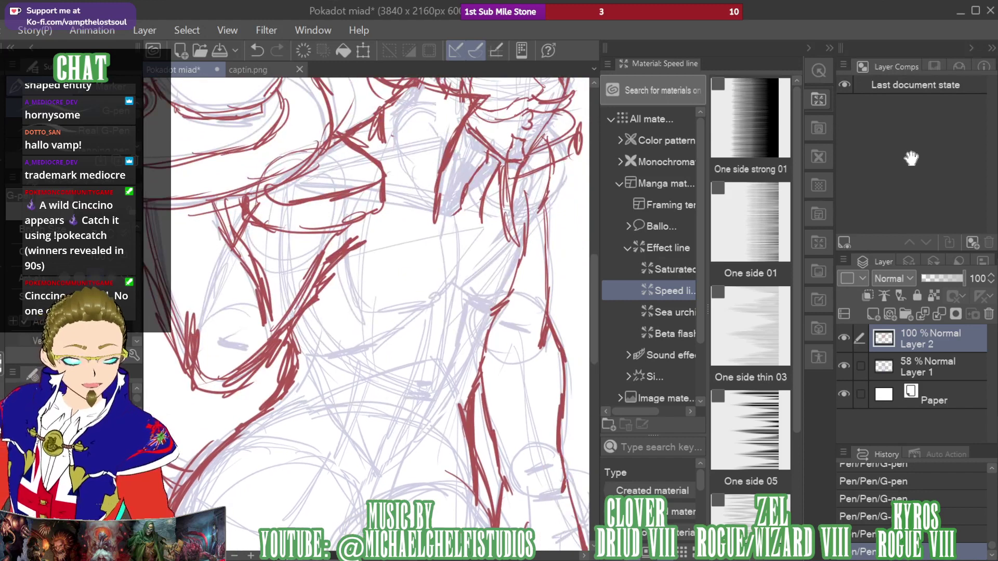
mouse_move(437, 215)
mouse_down()
mouse_move(425, 291)
mouse_move(394, 374)
mouse_move(291, 517)
mouse_up()
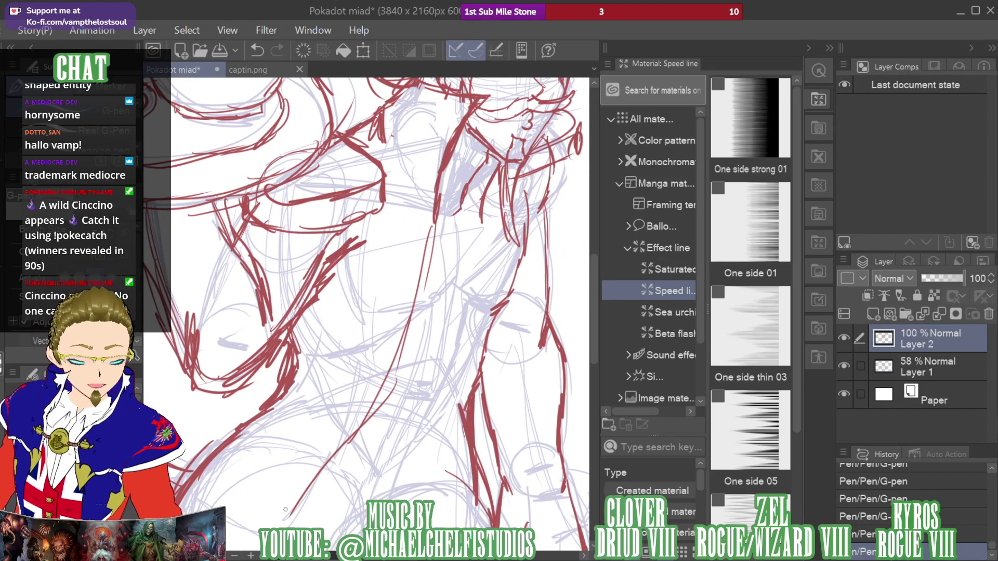
scroll(891, 171, down, 5)
mouse_move(530, 169)
mouse_down()
mouse_move(411, 332)
mouse_move(172, 481)
mouse_up()
drag(174, 481, 468, 229)
Draw the back of the coat in red from the waist below the elbow, flaring outward behind the hip
mouse_move(427, 125)
mouse_down()
mouse_move(424, 193)
mouse_move(408, 220)
mouse_up()
drag(410, 155, 223, 244)
drag(348, 218, 281, 237)
mouse_move(395, 177)
mouse_down()
mouse_move(340, 224)
mouse_move(275, 333)
mouse_up()
drag(312, 242, 265, 310)
drag(260, 331, 176, 362)
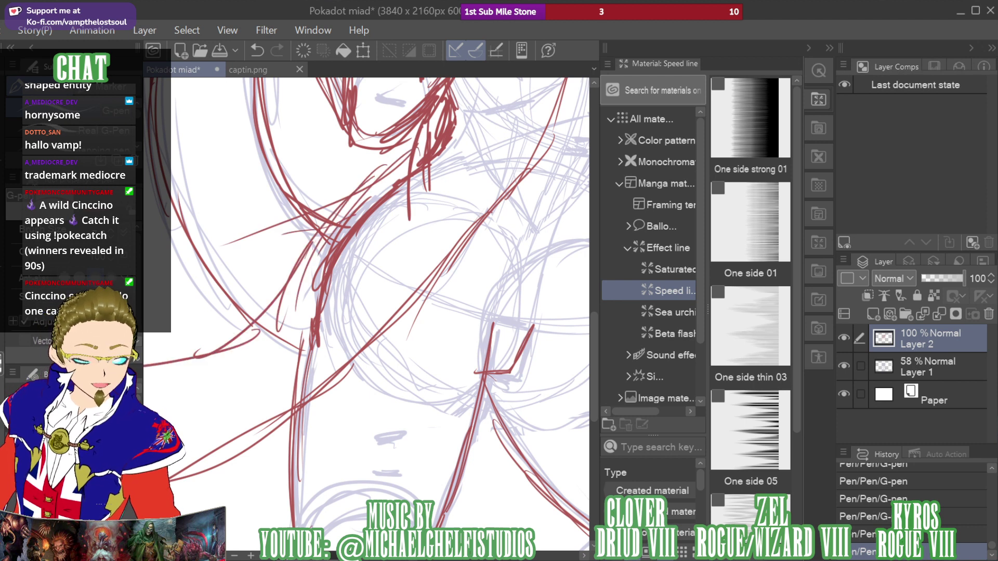
Extend the rear coattail in red as a long wavy flap, closing its outer end and lower edge back to the thigh
key(ctrl+minus)
drag(907, 243, 846, 197)
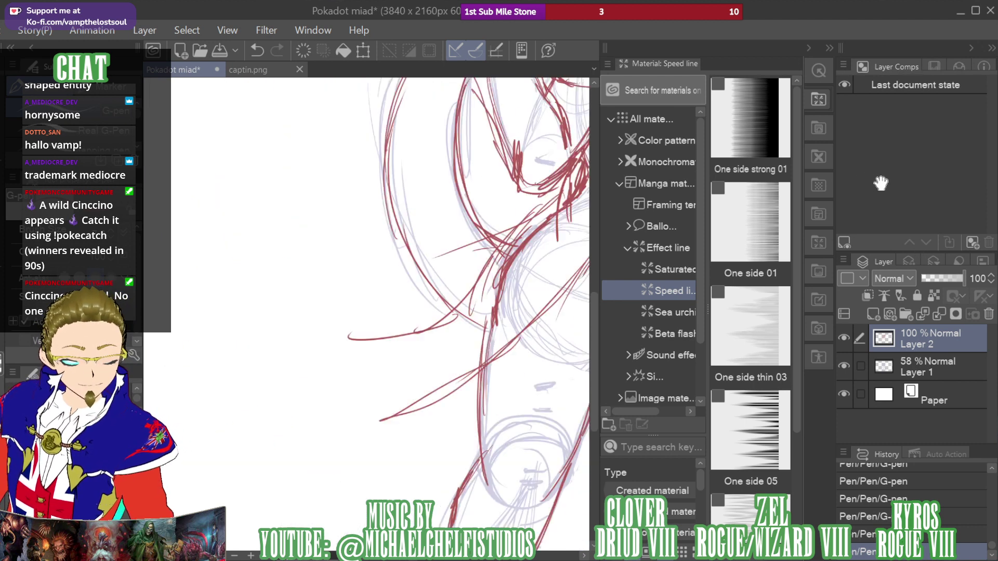
drag(431, 309, 278, 315)
drag(385, 306, 194, 366)
drag(332, 299, 188, 375)
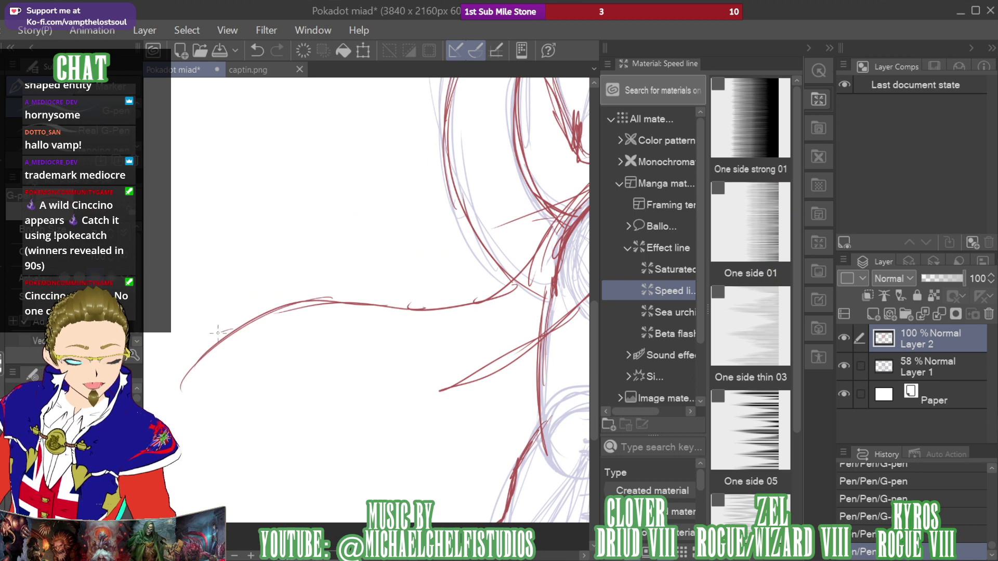
drag(231, 330, 182, 388)
mouse_move(193, 376)
mouse_down()
mouse_move(194, 487)
mouse_move(316, 406)
mouse_move(507, 367)
mouse_up()
drag(507, 366, 457, 393)
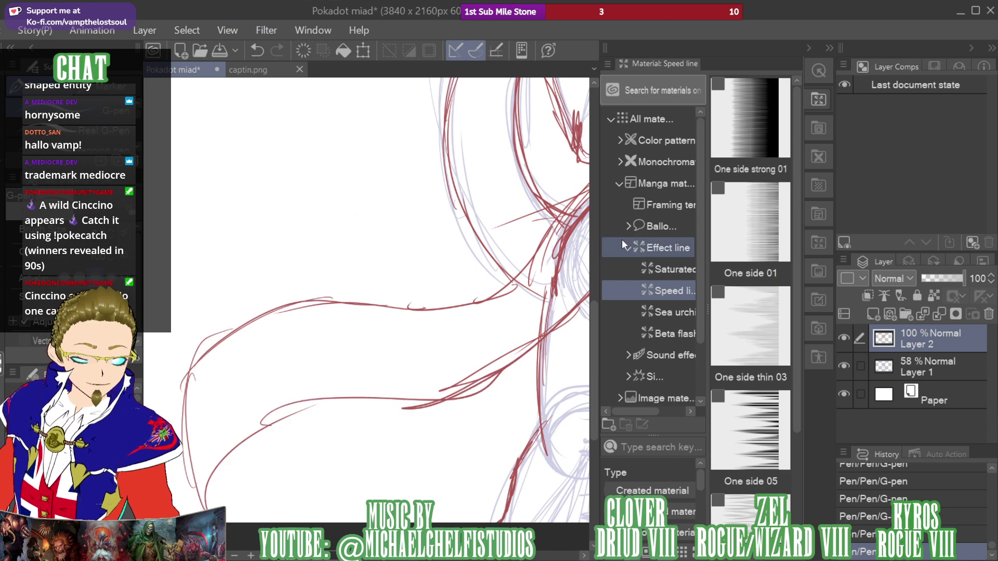
Draw the other coattail in red, curving from the hip behind the lowered hand and sweeping outward past the leg
drag(892, 189, 908, 170)
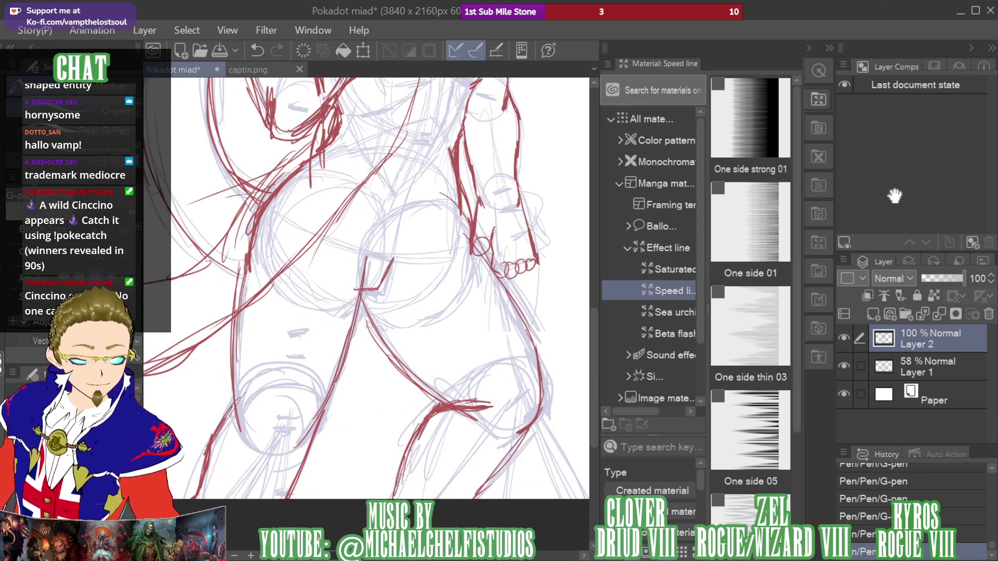
drag(575, 252, 447, 380)
mouse_move(311, 296)
mouse_down()
mouse_move(323, 396)
mouse_move(488, 447)
mouse_move(522, 442)
mouse_up()
drag(414, 436, 598, 464)
drag(571, 364, 383, 275)
drag(319, 364, 524, 374)
mouse_move(421, 349)
mouse_down()
mouse_move(461, 349)
mouse_move(587, 428)
mouse_up()
drag(543, 382, 589, 451)
drag(250, 229, 510, 373)
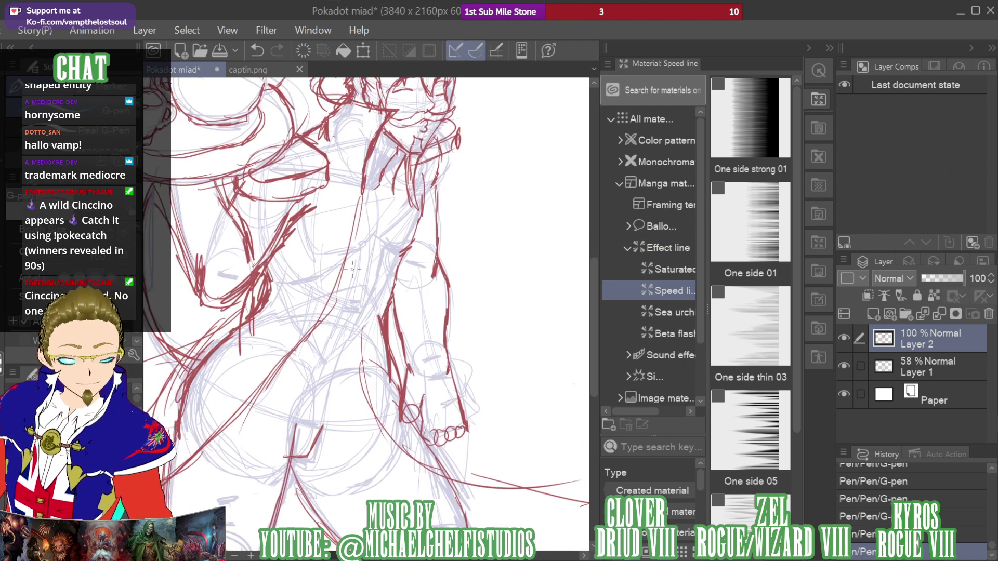
Draw the coat's far front edge in red from the collar down the torso beside the lowered arm
drag(385, 238, 367, 372)
drag(383, 200, 367, 320)
drag(383, 176, 359, 369)
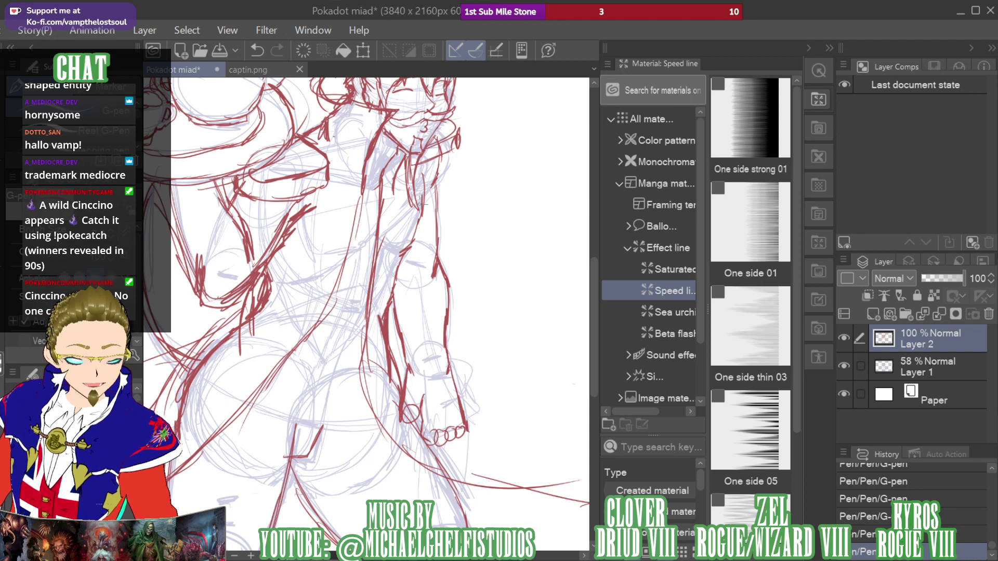
Draw the coat sleeve in red along the lowered arm, closing it with a wide cuff above the wrist
drag(419, 217, 416, 172)
mouse_move(390, 367)
mouse_down()
mouse_move(478, 345)
mouse_move(483, 336)
mouse_move(473, 338)
mouse_up()
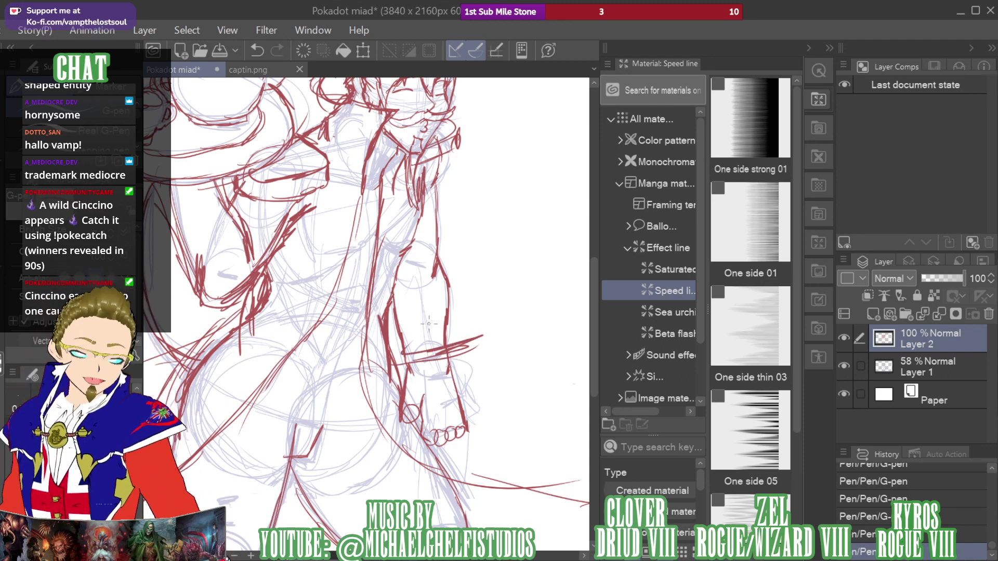
mouse_move(438, 182)
mouse_down()
mouse_move(448, 157)
mouse_move(435, 283)
mouse_move(460, 339)
mouse_up()
mouse_move(455, 293)
mouse_down()
mouse_move(474, 351)
mouse_move(468, 339)
mouse_up()
Draw the extended fingers of the lowered hand in red beneath the sleeve cuff
mouse_move(399, 417)
mouse_down()
mouse_move(388, 455)
mouse_move(415, 455)
mouse_up()
mouse_move(416, 416)
mouse_down()
mouse_move(407, 445)
mouse_move(416, 487)
mouse_move(433, 448)
mouse_up()
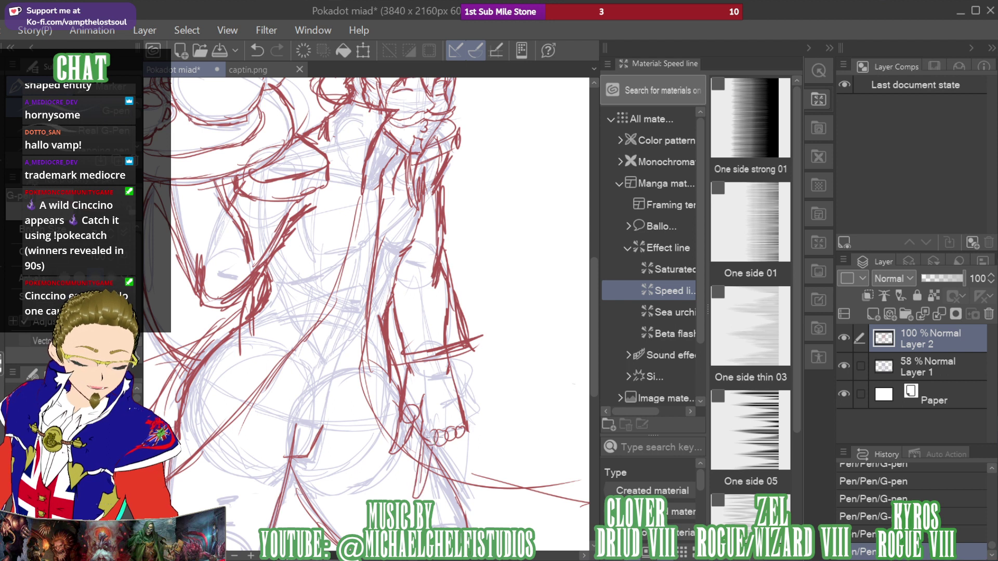
mouse_move(433, 498)
mouse_down()
mouse_move(447, 435)
mouse_move(463, 429)
mouse_up()
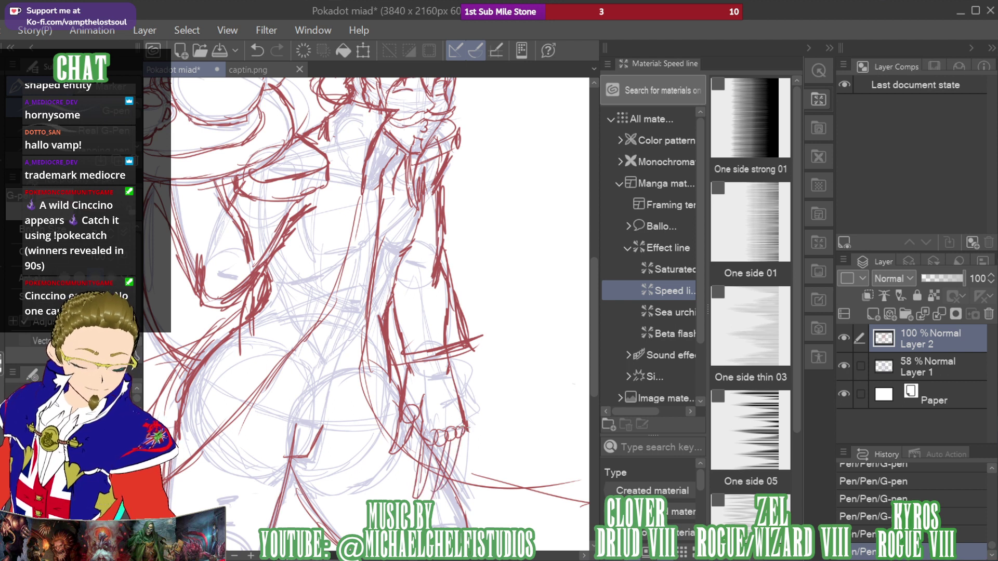
Extend the far coattail's lower edge outward in a red wave and sweep a long upward-curving line out from the cuff
mouse_move(461, 473)
mouse_down()
mouse_move(437, 489)
mouse_move(414, 466)
mouse_move(295, 407)
mouse_up()
mouse_move(340, 308)
mouse_down()
mouse_move(492, 250)
mouse_move(589, 193)
mouse_up()
mouse_move(386, 354)
mouse_down()
mouse_move(105, 391)
mouse_move(255, 373)
mouse_move(187, 315)
mouse_move(382, 315)
mouse_up()
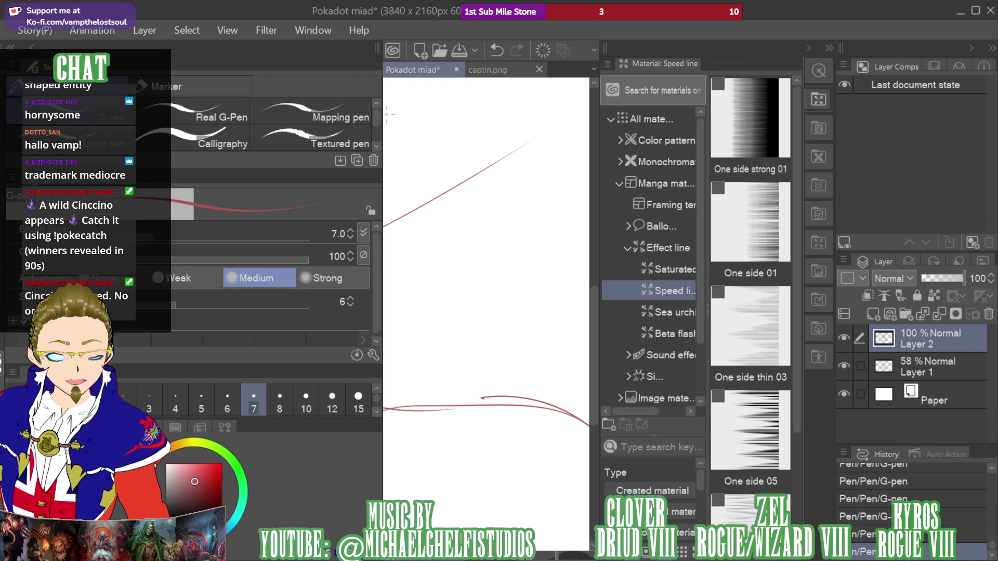
drag(382, 119, 158, 155)
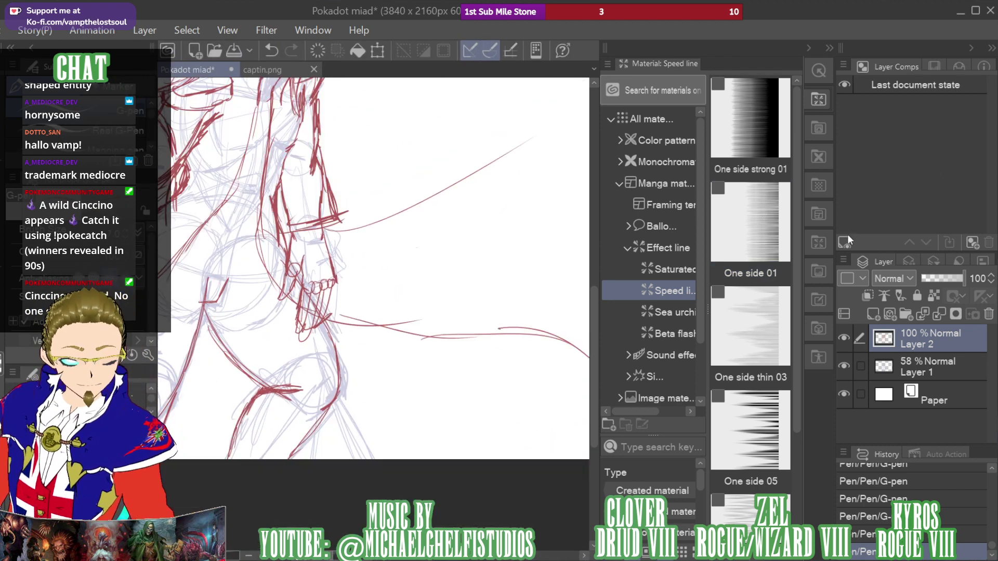
Close the far coattail in red with an upper edge from the lowered hand and a curved outer end
scroll(373, 268, down, 3)
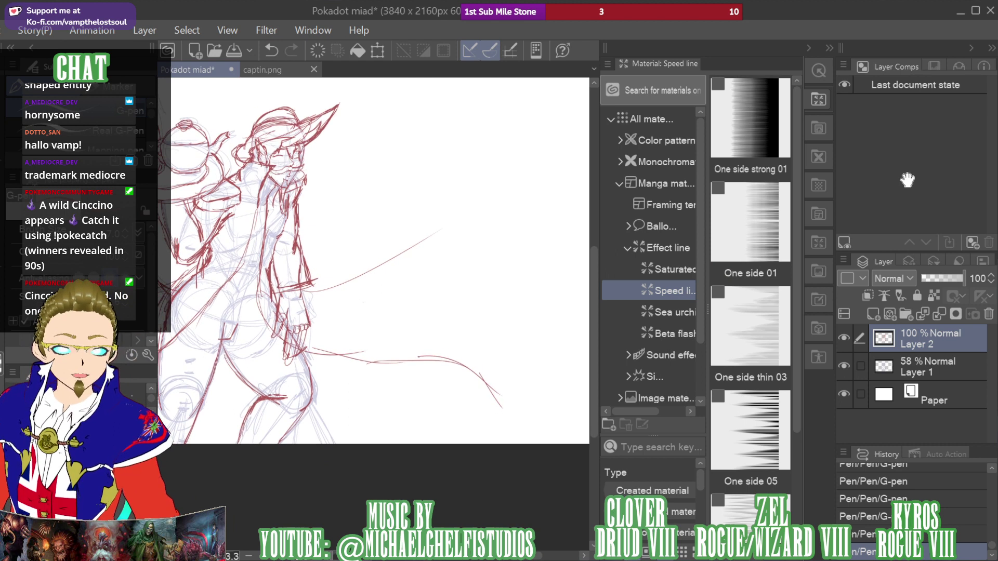
mouse_move(311, 304)
mouse_down()
mouse_move(334, 320)
mouse_move(508, 317)
mouse_move(510, 369)
mouse_move(489, 415)
mouse_up()
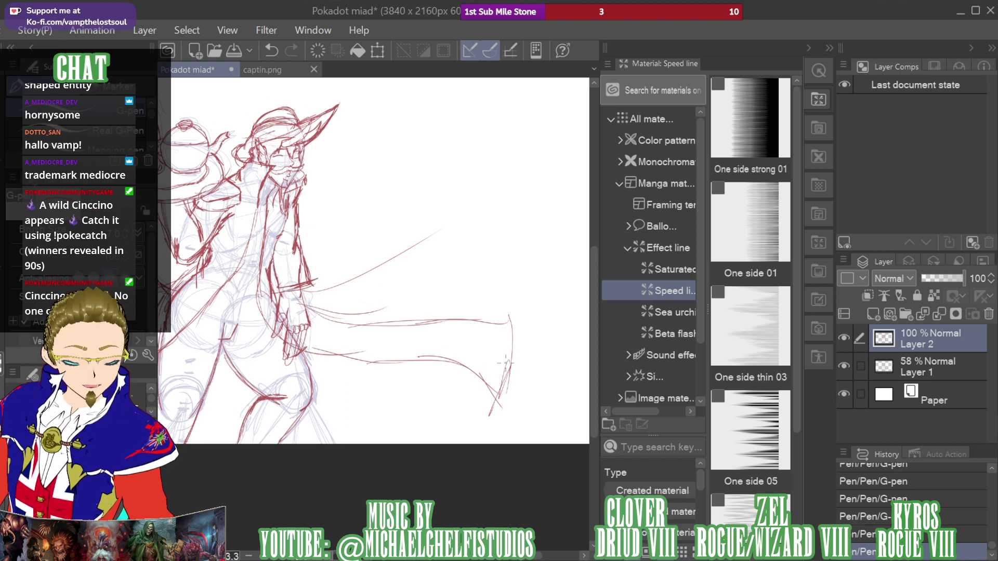
mouse_move(472, 323)
mouse_down()
mouse_move(496, 371)
mouse_move(491, 408)
mouse_up()
mouse_move(441, 319)
mouse_down()
mouse_move(496, 396)
mouse_move(332, 404)
mouse_up()
mouse_move(487, 331)
mouse_down()
mouse_move(507, 303)
mouse_move(476, 353)
mouse_move(440, 370)
mouse_move(309, 386)
mouse_move(392, 373)
mouse_move(326, 325)
mouse_up()
Draw the rear coattail's folded underside in red as a wavy line running back to the thigh
drag(223, 357, 345, 367)
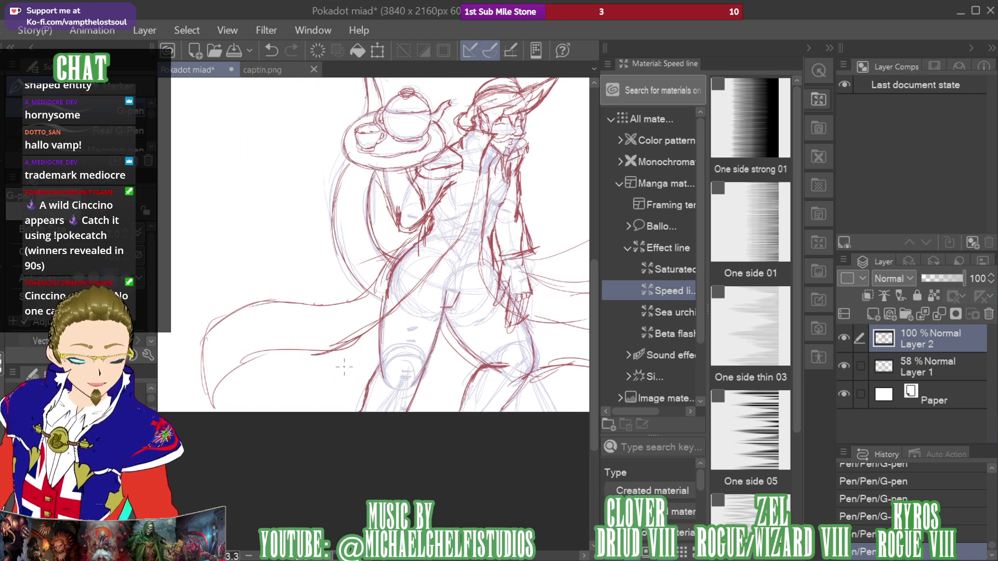
mouse_move(238, 350)
mouse_down()
mouse_move(331, 384)
mouse_move(427, 328)
mouse_move(359, 374)
mouse_up()
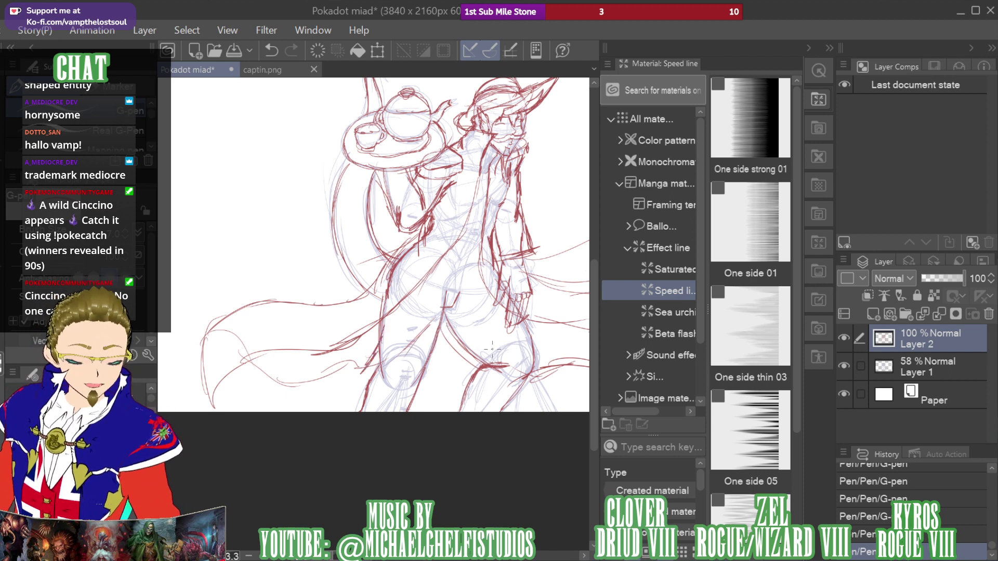
drag(458, 340, 500, 369)
key(ctrl+plus)
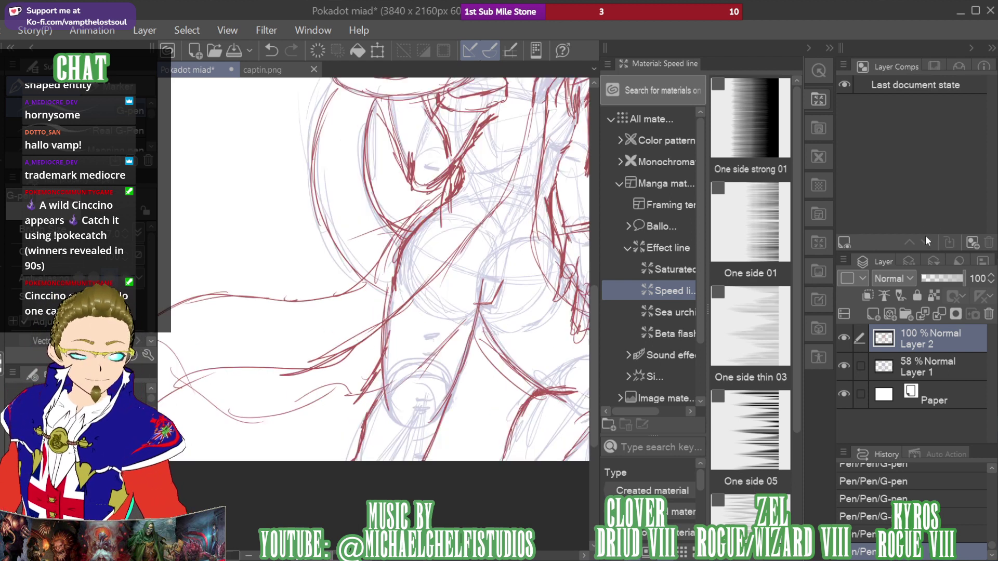
drag(442, 234, 297, 427)
Draw a bow tie at the collar and a front placket with short fastening marks down the torso in red
drag(908, 157, 916, 160)
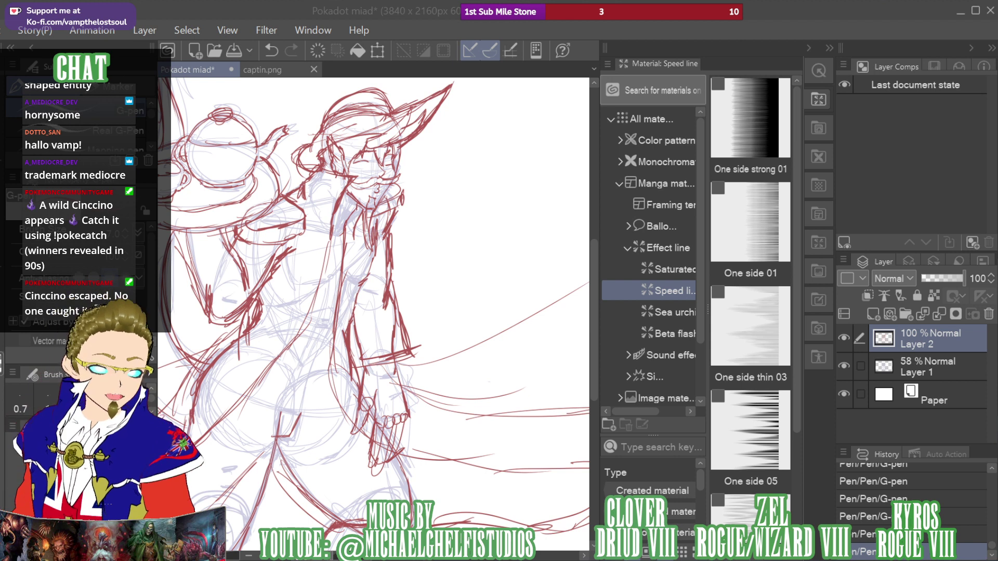
drag(923, 156, 903, 176)
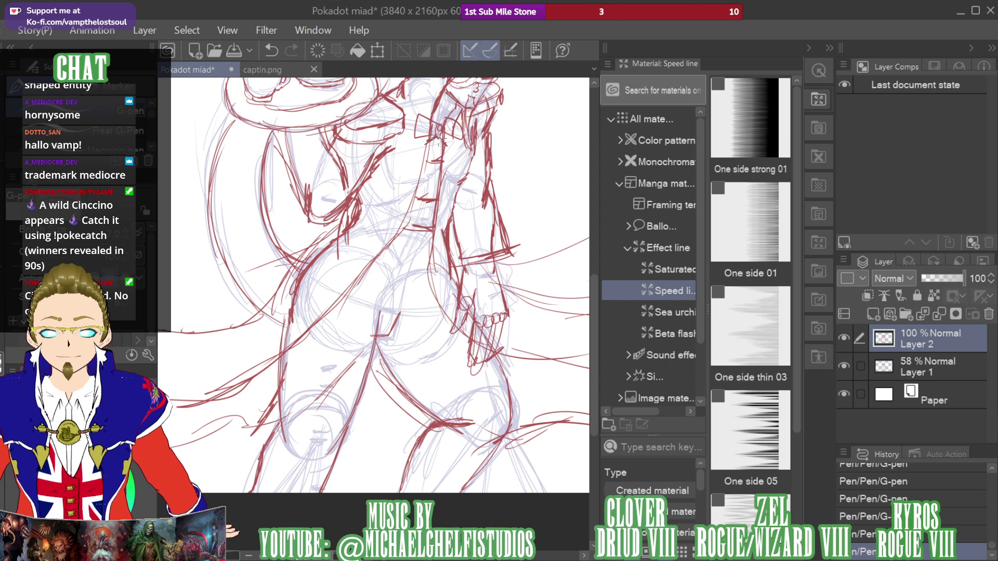
drag(436, 147, 435, 162)
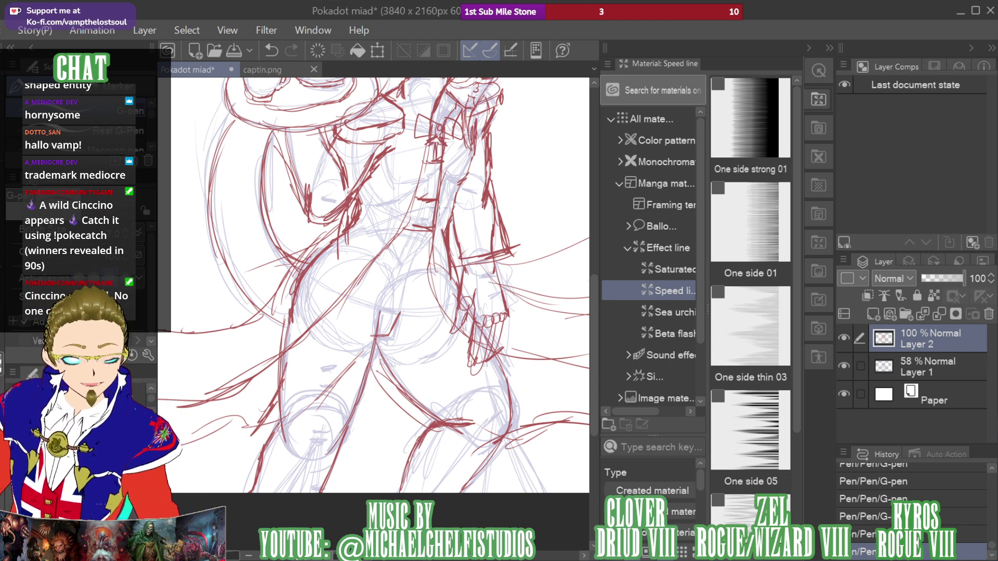
drag(439, 211, 475, 156)
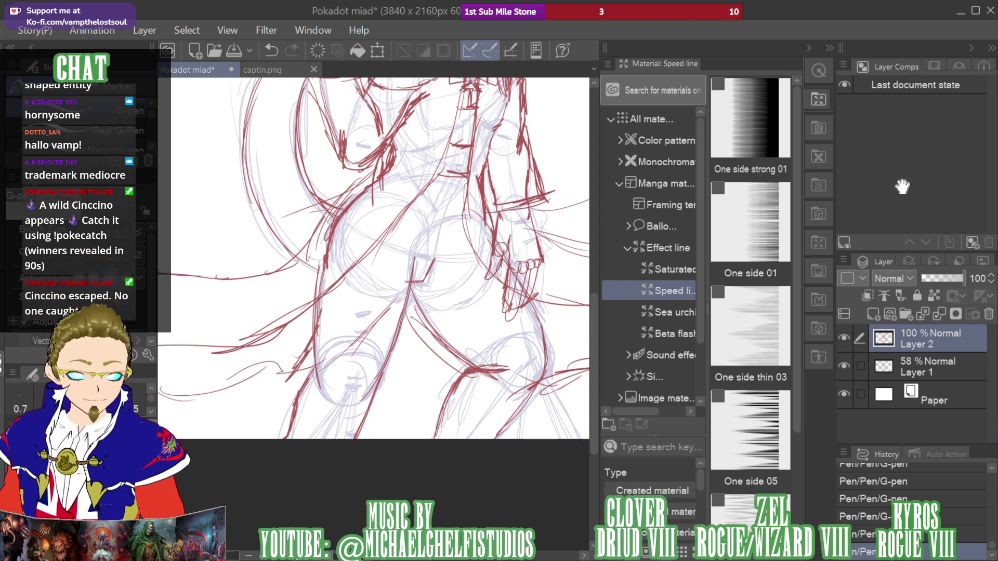
Draw a curved line across the front of the hips and the flared side and long hem of a skirt over the thighs
drag(902, 186, 894, 201)
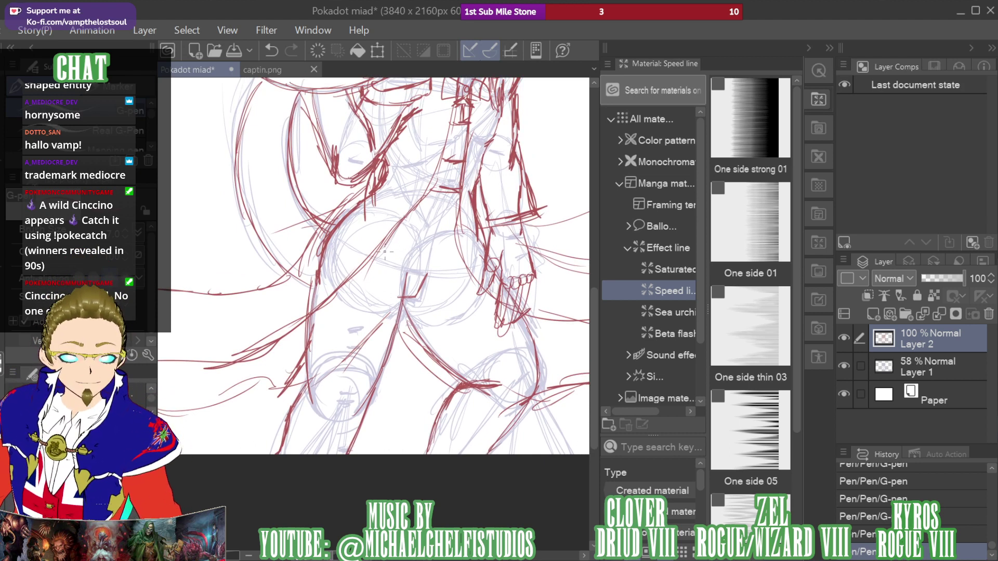
mouse_move(385, 252)
mouse_down()
mouse_move(435, 272)
mouse_move(470, 256)
mouse_up()
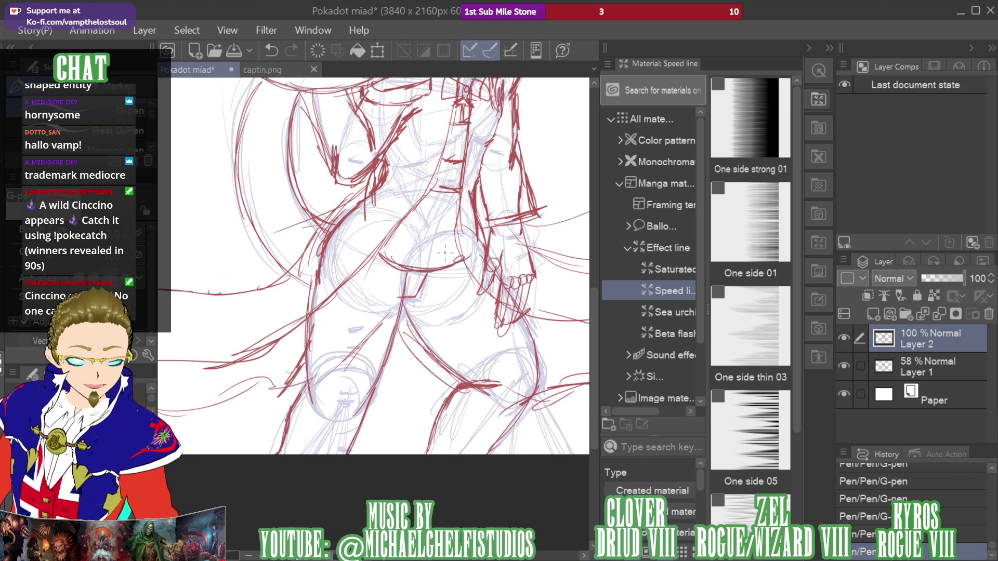
drag(310, 256, 263, 370)
mouse_move(299, 281)
mouse_down()
mouse_move(277, 356)
mouse_move(394, 324)
mouse_up()
drag(335, 335, 515, 316)
drag(452, 316, 502, 318)
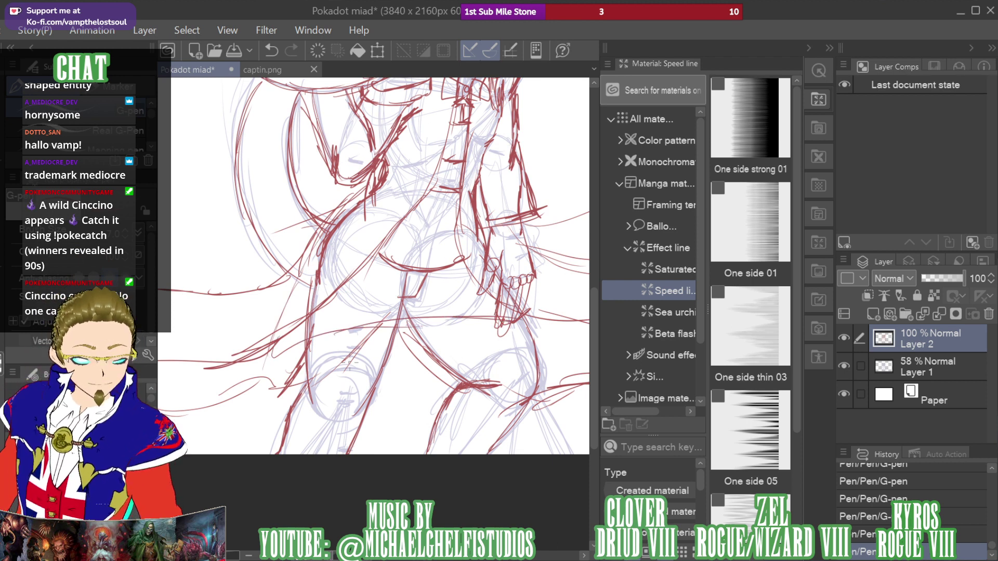
mouse_move(286, 349)
mouse_down()
mouse_move(275, 356)
mouse_move(306, 367)
mouse_move(479, 325)
mouse_move(359, 337)
mouse_move(566, 338)
mouse_up()
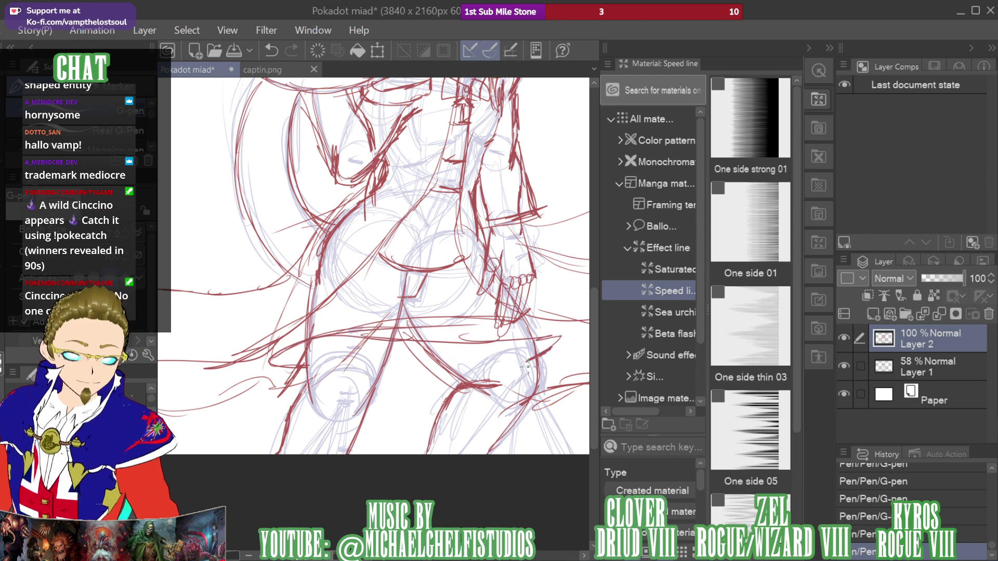
Add vertical pleat lines to the skirt and build up its hem with a ruffled band ending in folds at both sides
drag(527, 367, 564, 340)
drag(561, 350, 553, 302)
drag(324, 342, 356, 276)
drag(377, 328, 401, 249)
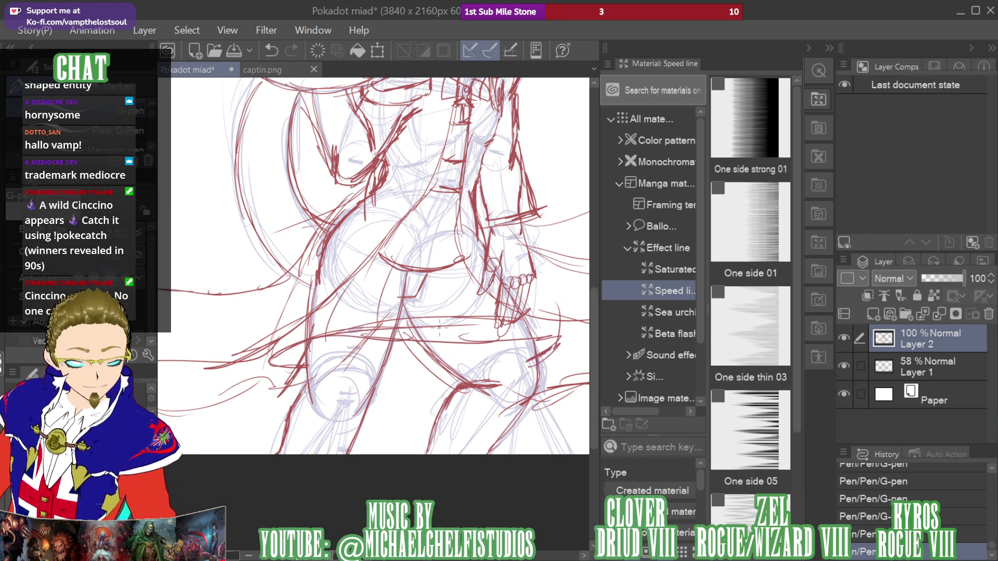
drag(440, 328, 453, 238)
drag(467, 332, 476, 238)
mouse_move(284, 354)
mouse_down()
mouse_move(274, 375)
mouse_move(457, 343)
mouse_up()
mouse_move(374, 356)
mouse_down()
mouse_move(533, 341)
mouse_move(552, 356)
mouse_move(564, 338)
mouse_up()
mouse_move(563, 354)
mouse_down()
mouse_move(534, 321)
mouse_move(581, 334)
mouse_up()
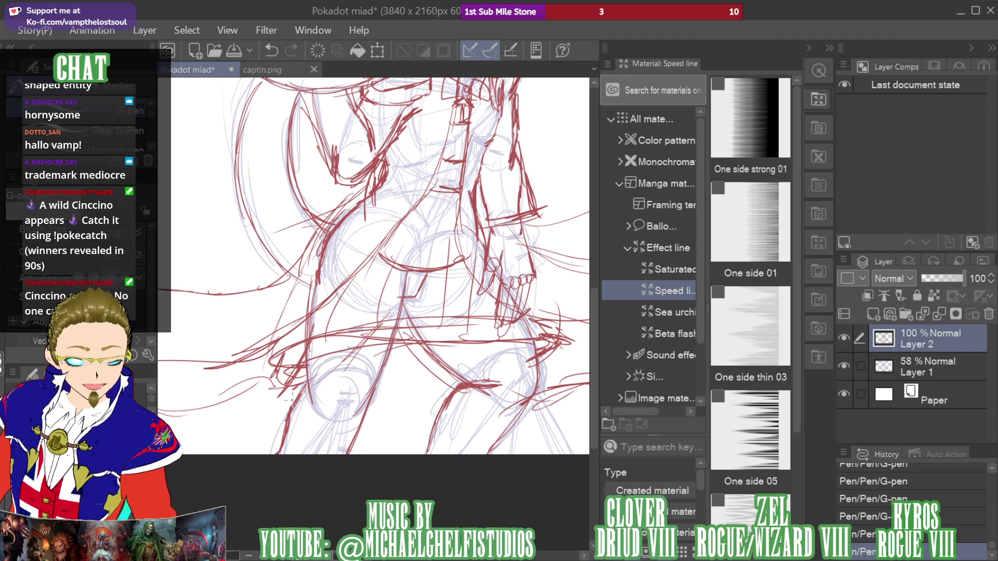
Check the captin.png reference and strengthen the red leg outlines below the skirt hem down to the canvas edge
click(279, 66)
drag(891, 179, 863, 181)
click(187, 69)
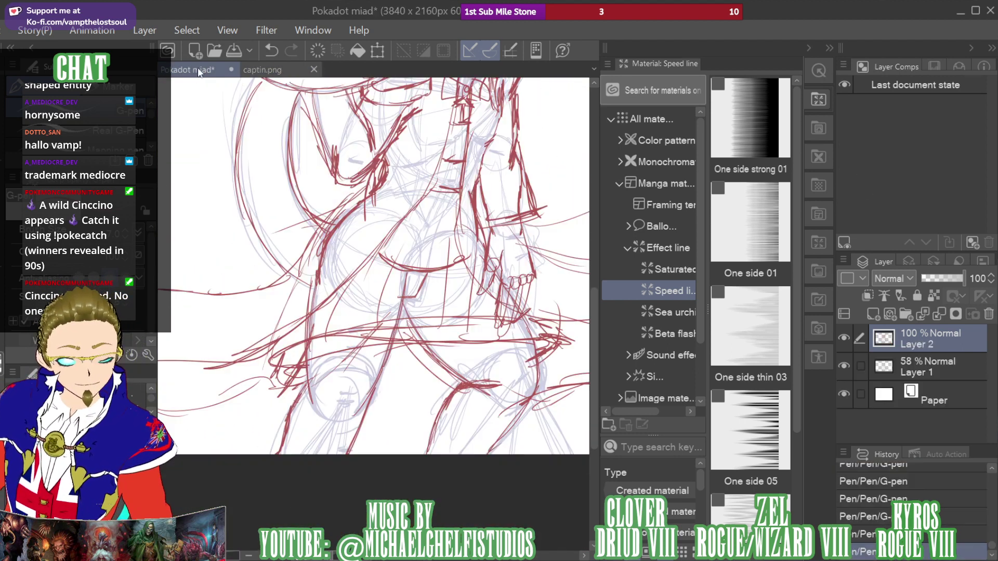
mouse_move(303, 372)
mouse_down()
mouse_move(307, 417)
mouse_move(312, 371)
mouse_move(370, 347)
mouse_up()
mouse_move(333, 360)
mouse_down()
mouse_move(372, 346)
mouse_move(389, 385)
mouse_up()
mouse_move(372, 360)
mouse_down()
mouse_move(385, 388)
mouse_move(344, 420)
mouse_move(360, 420)
mouse_up()
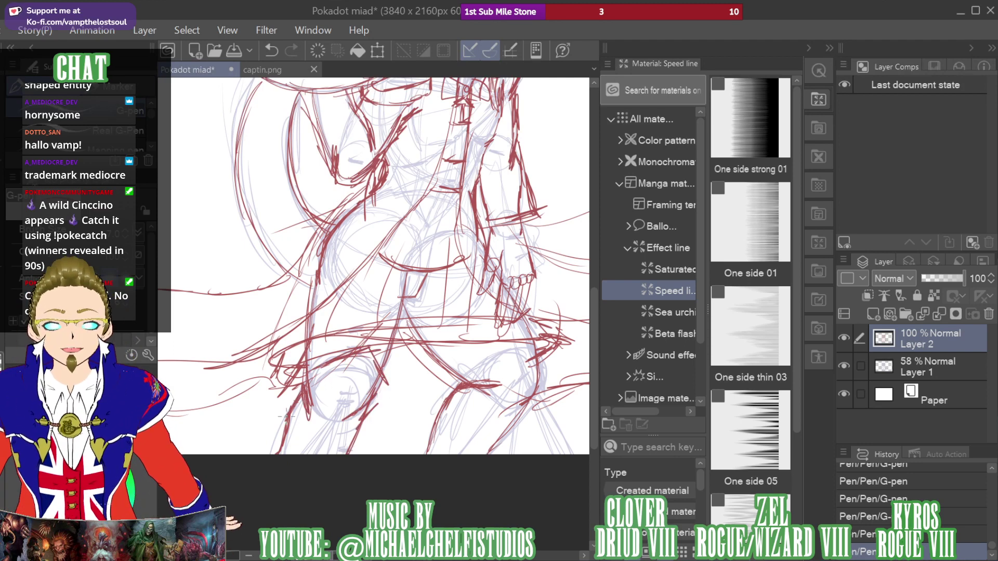
drag(287, 419, 274, 458)
drag(361, 426, 347, 456)
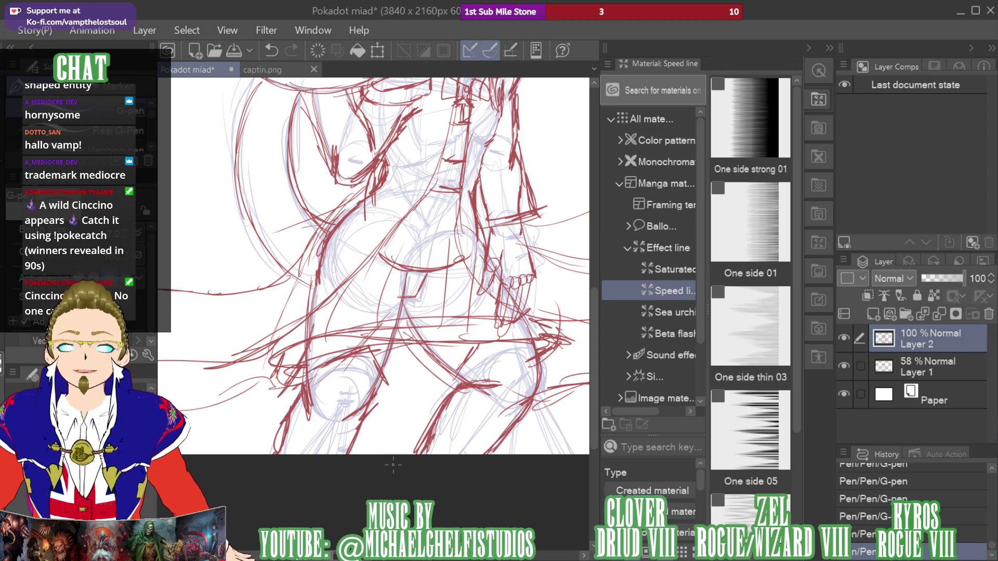
Draw the waist edge from the bottom of the placket over the hip and a second curve above the hip line
drag(903, 185, 911, 155)
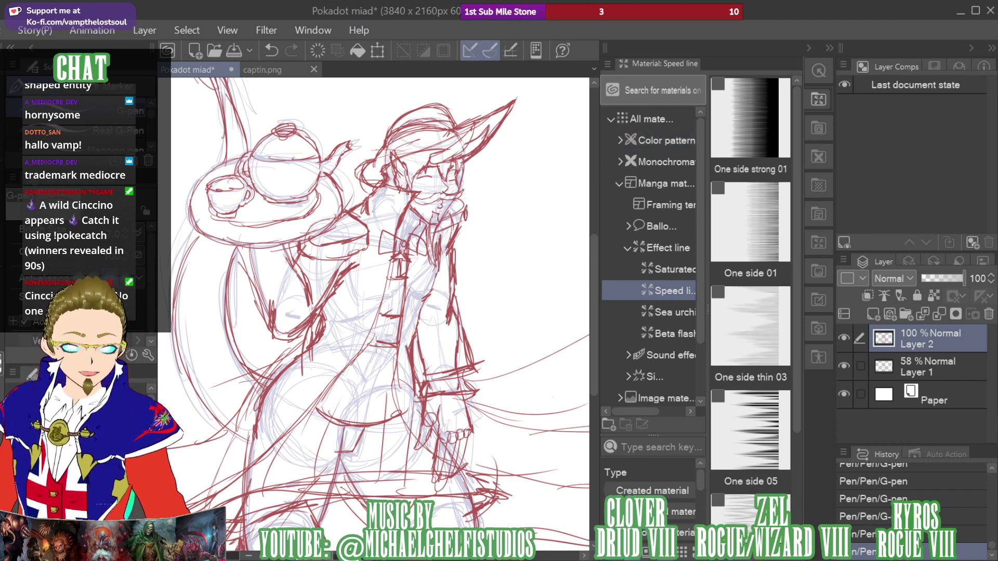
mouse_move(362, 338)
mouse_down()
mouse_move(342, 340)
mouse_move(370, 341)
mouse_up()
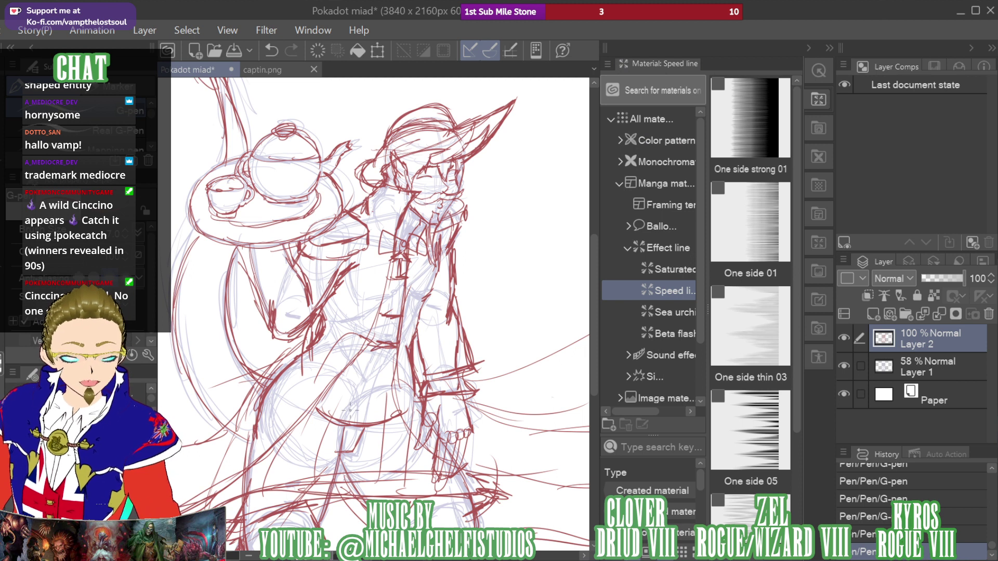
drag(358, 410, 394, 392)
drag(330, 388, 395, 395)
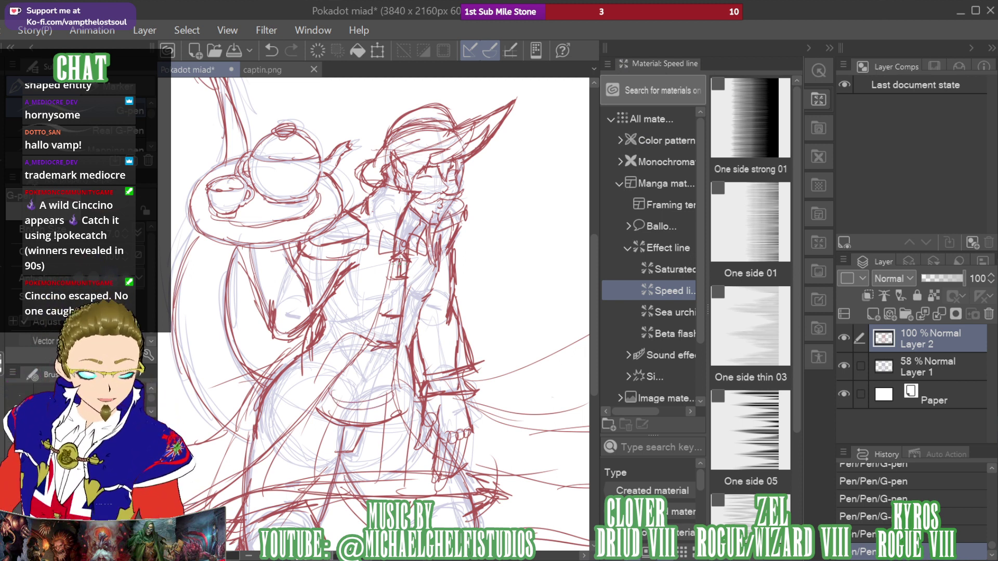
Draw two pointed ears in red rising from the top of the character's hair
mouse_move(403, 244)
mouse_down()
mouse_move(396, 269)
mouse_move(419, 414)
mouse_up()
mouse_move(438, 260)
mouse_down()
mouse_move(411, 238)
mouse_move(415, 262)
mouse_move(459, 240)
mouse_move(442, 253)
mouse_move(405, 255)
mouse_move(405, 279)
mouse_up()
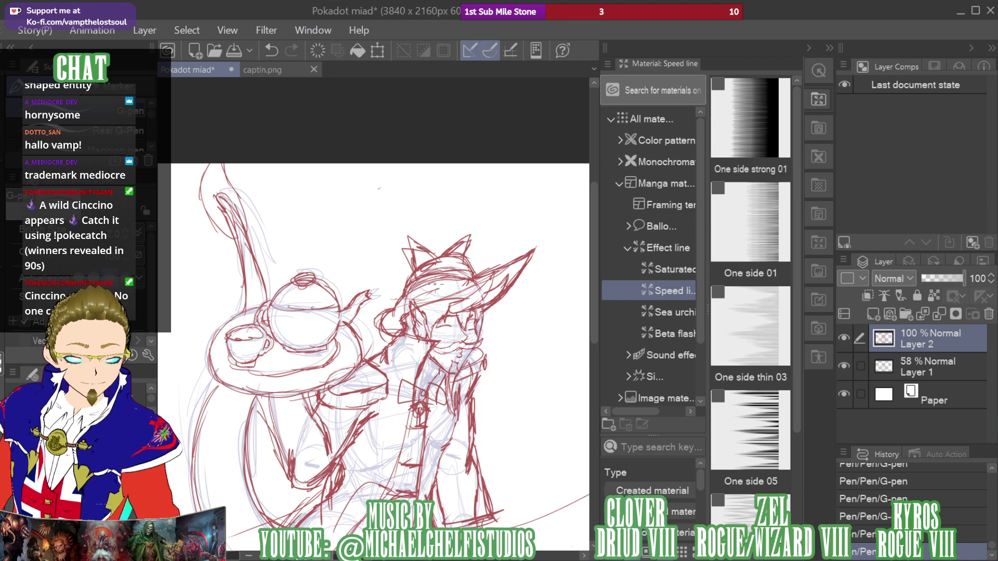
Refine the hat sketch, mark a small circle beside the nose and darken the near closed eye, using captin.png as reference
mouse_move(436, 270)
mouse_down()
mouse_move(467, 260)
mouse_move(471, 272)
mouse_up()
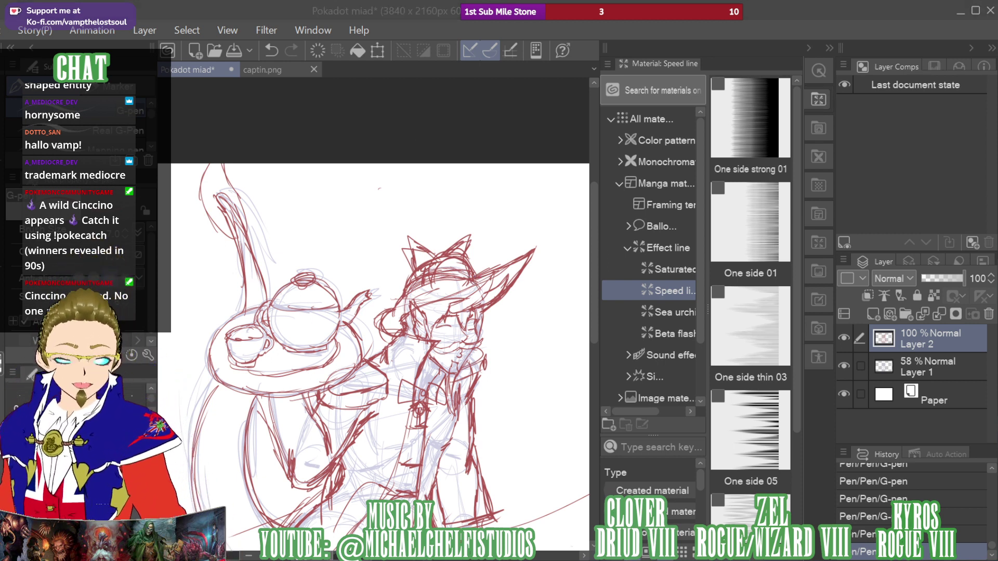
mouse_move(922, 136)
mouse_down()
mouse_move(922, 173)
mouse_move(904, 193)
mouse_move(928, 151)
mouse_move(929, 198)
mouse_up()
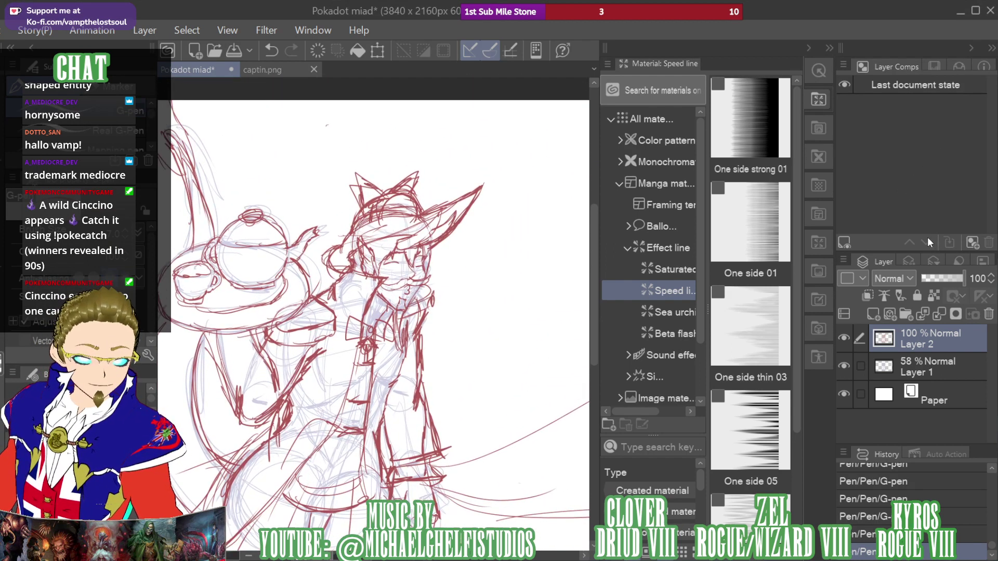
key(ctrl+plus)
key(ctrl+plus)
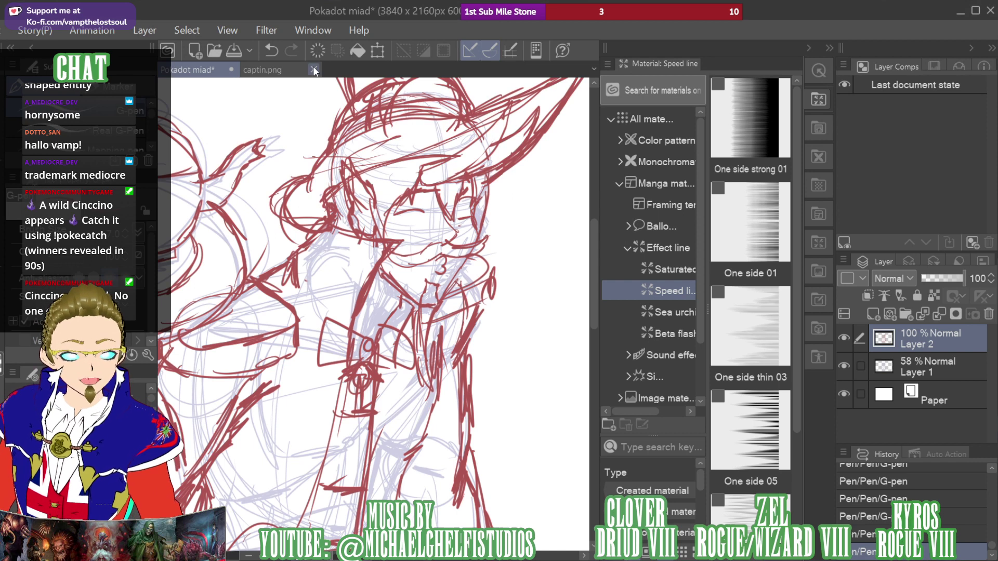
click(283, 72)
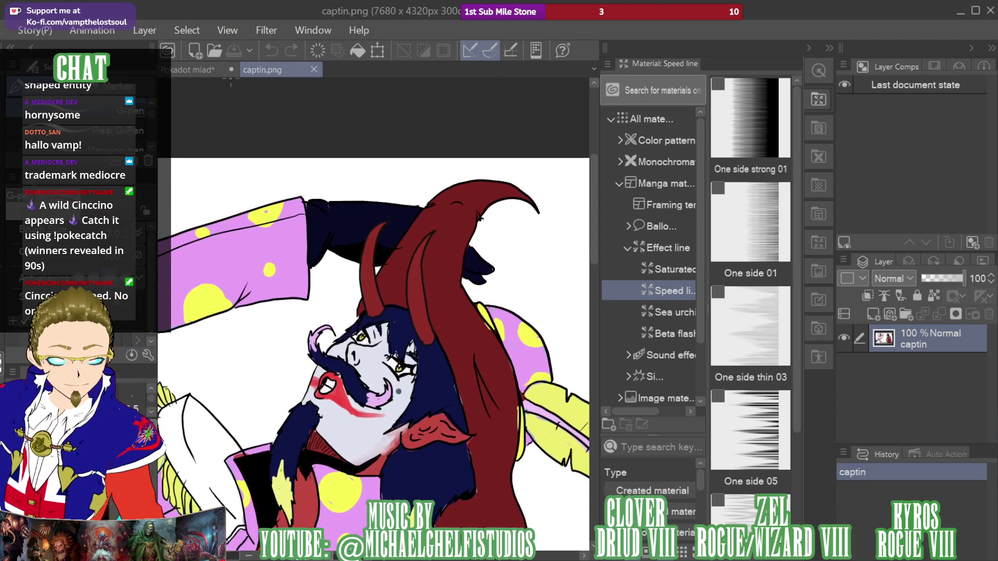
click(211, 67)
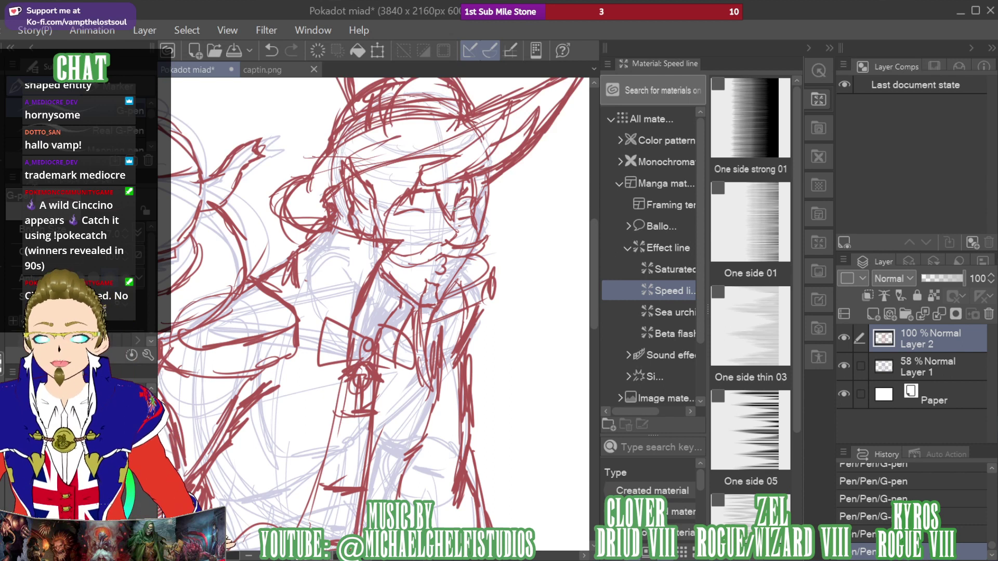
click(277, 72)
click(204, 70)
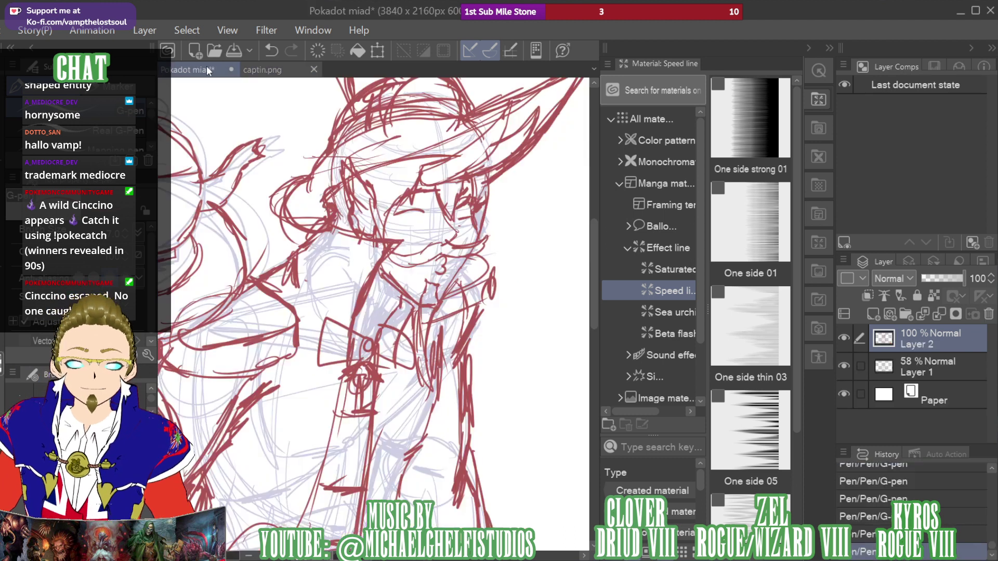
drag(466, 237, 467, 236)
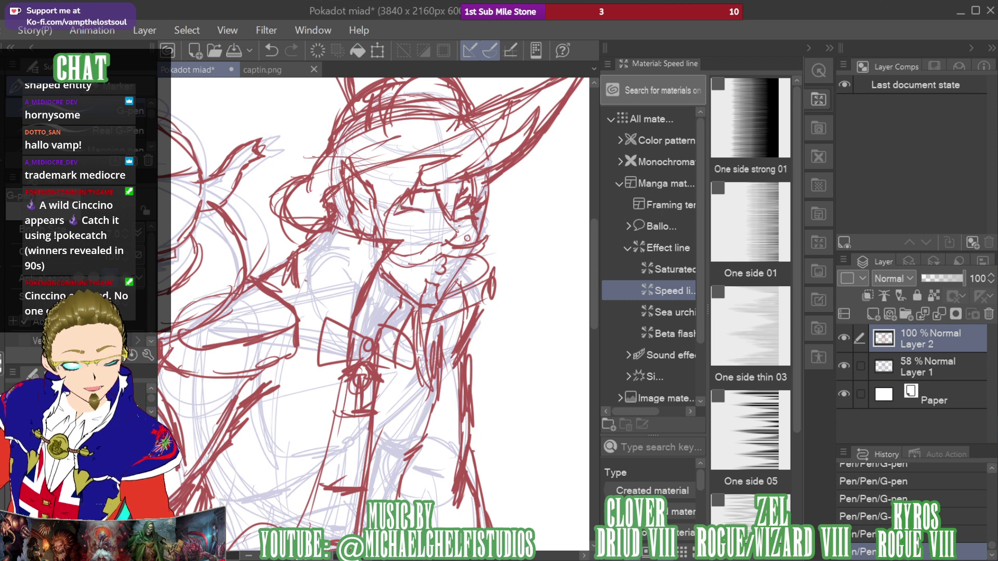
mouse_move(406, 209)
mouse_down()
mouse_move(380, 215)
mouse_move(426, 211)
mouse_up()
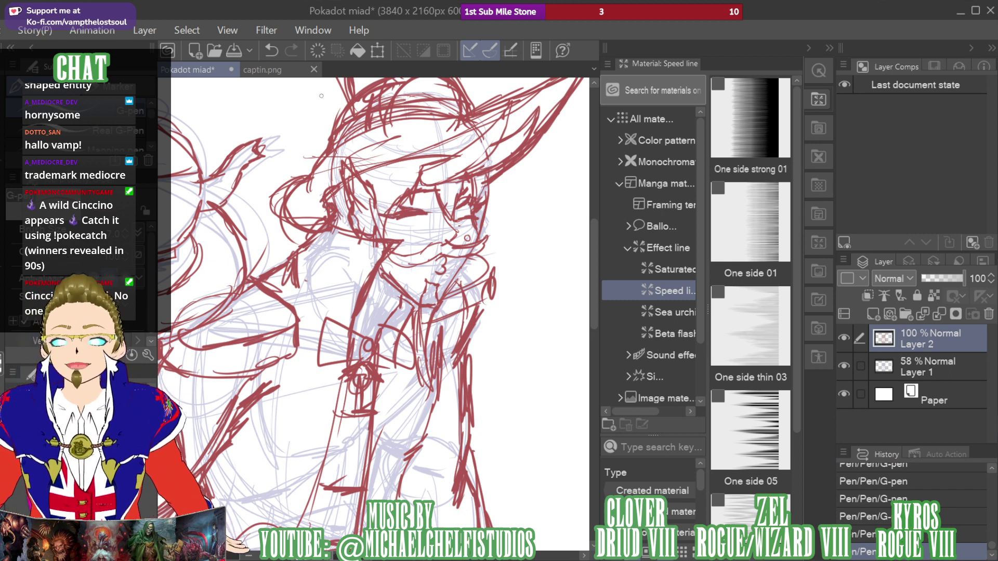
Strengthen both sketched eyes against the captin.png reference and add a short stroke at the ornament below the bow tie
click(276, 70)
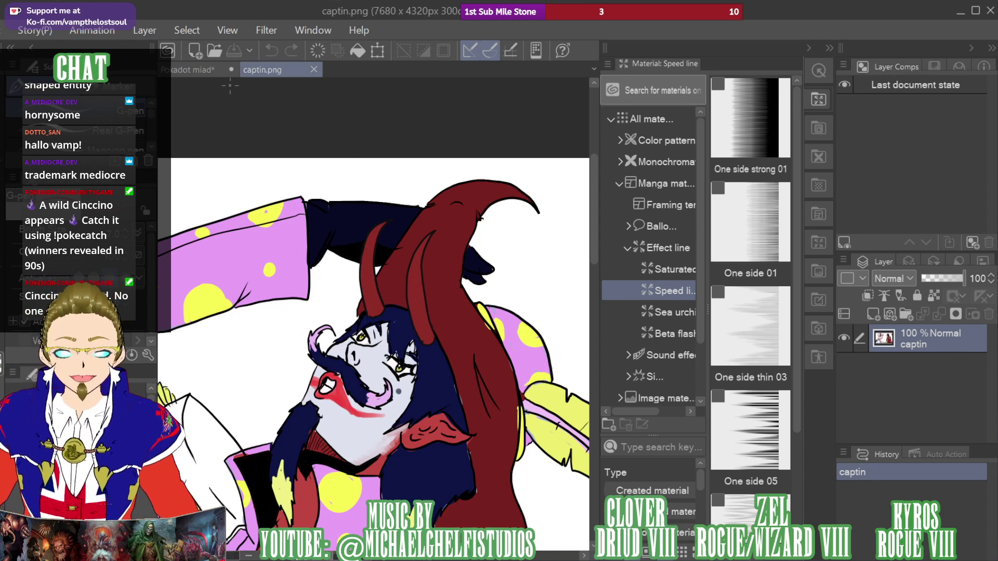
click(213, 71)
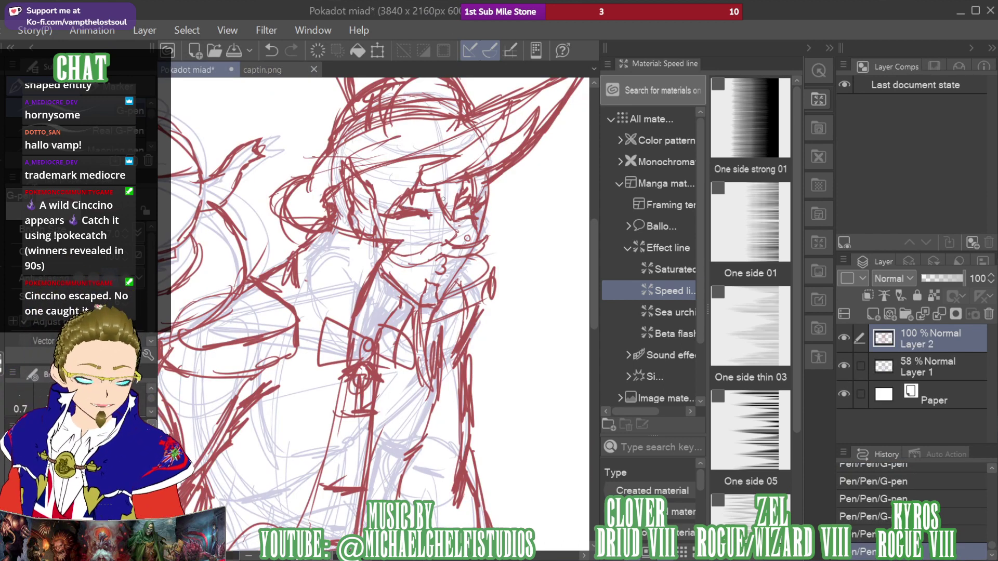
click(283, 68)
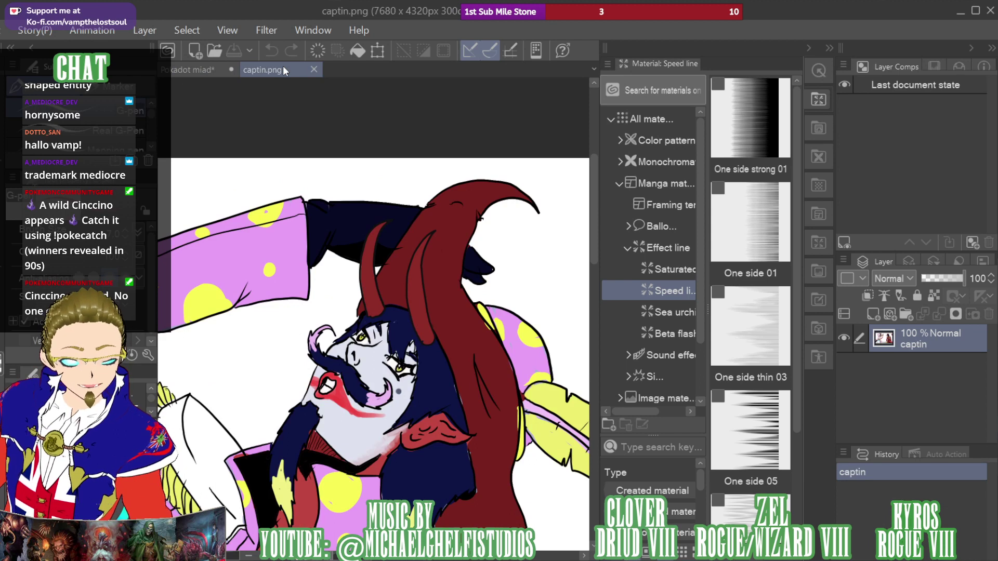
click(196, 66)
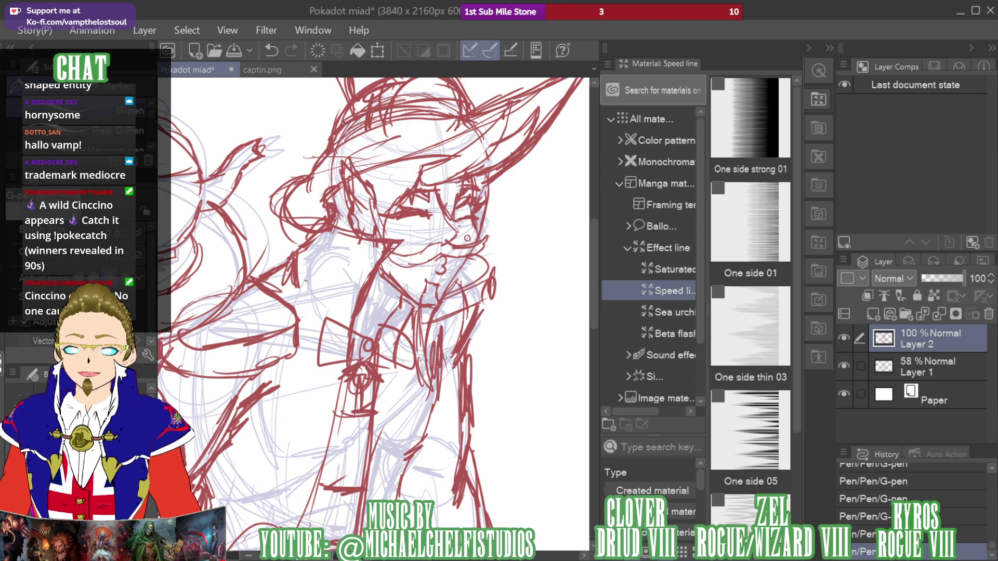
click(279, 71)
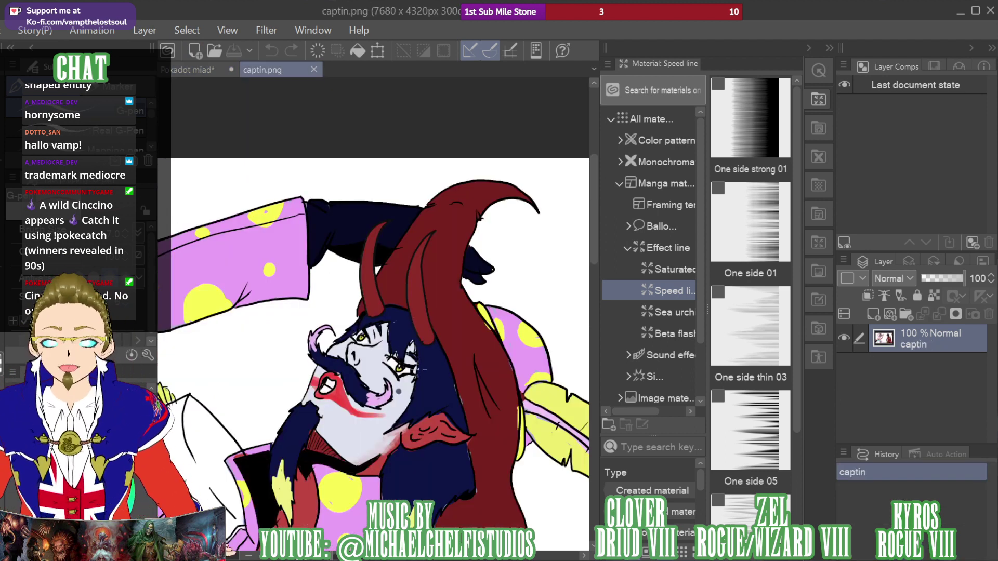
click(205, 67)
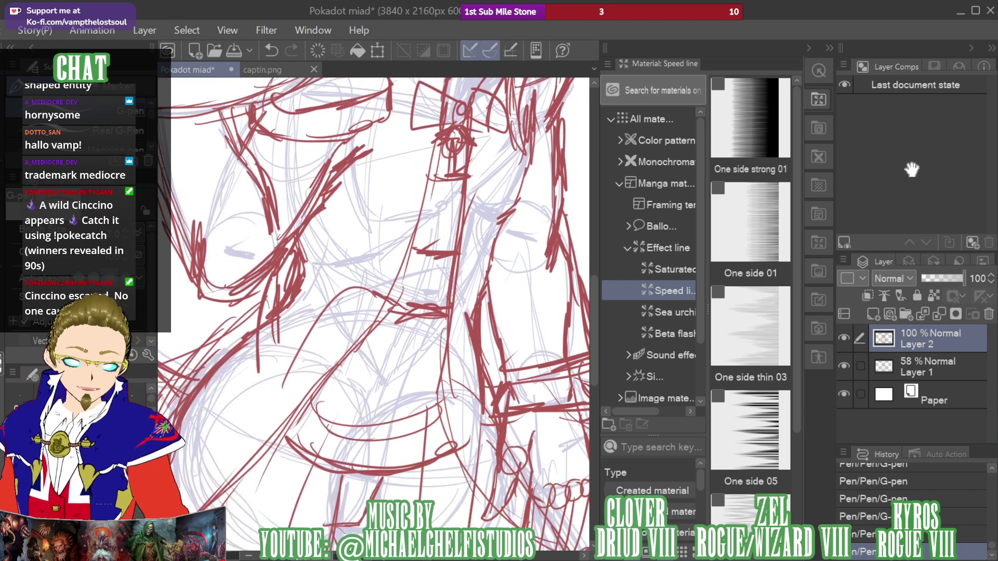
mouse_move(911, 169)
mouse_down()
mouse_move(920, 151)
mouse_move(914, 160)
mouse_up()
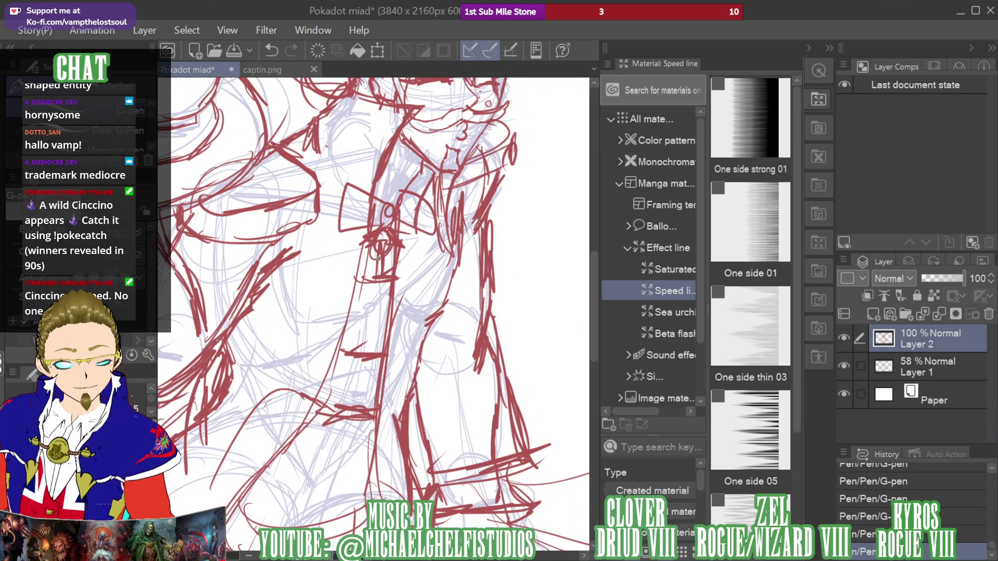
drag(384, 263, 398, 258)
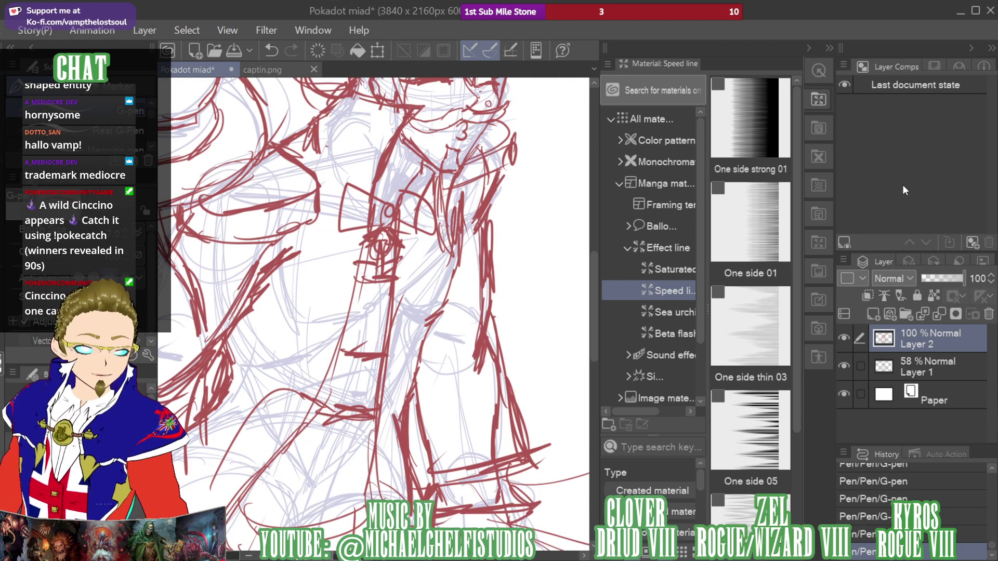
Lower the opacity of Layer 1 to 27% and Layer 2 to 47%, and add a new raster layer above them
click(883, 368)
drag(946, 279, 933, 281)
click(894, 347)
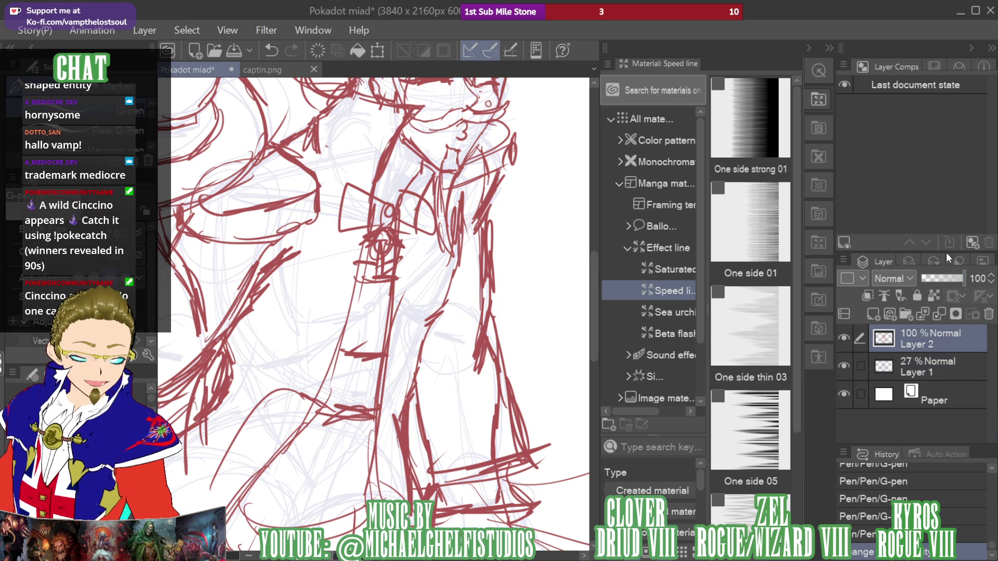
scroll(374, 312, up, 5)
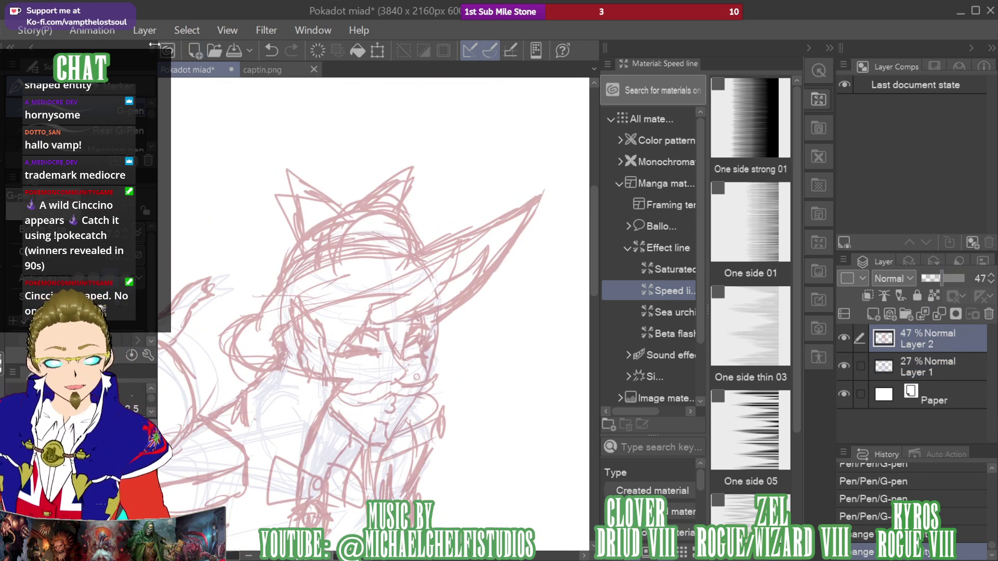
key(ctrl+shift+n)
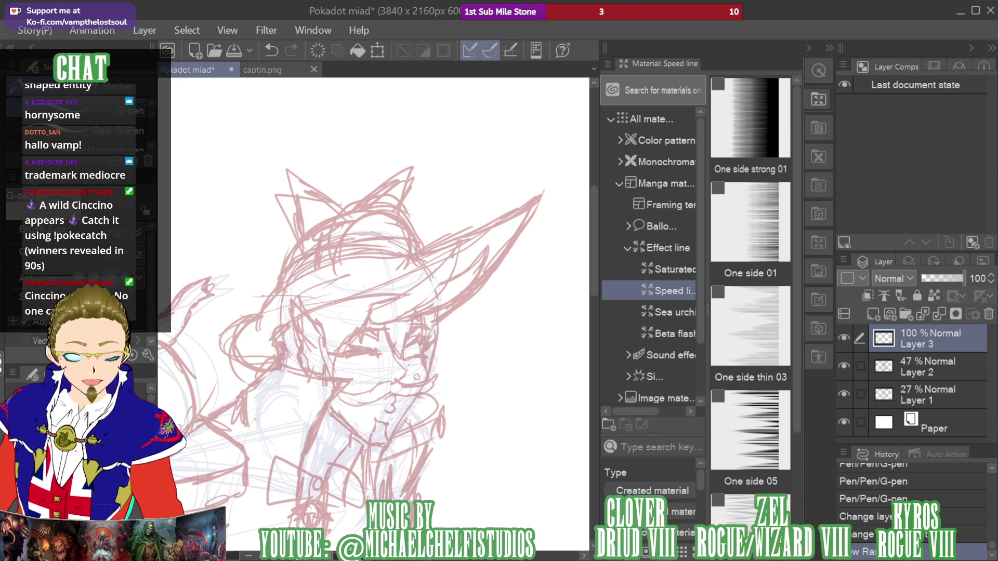
Check the face in captin.png and ink the character's nose bridge, tip and nostril in black on Layer 3
key(ctrl+plus)
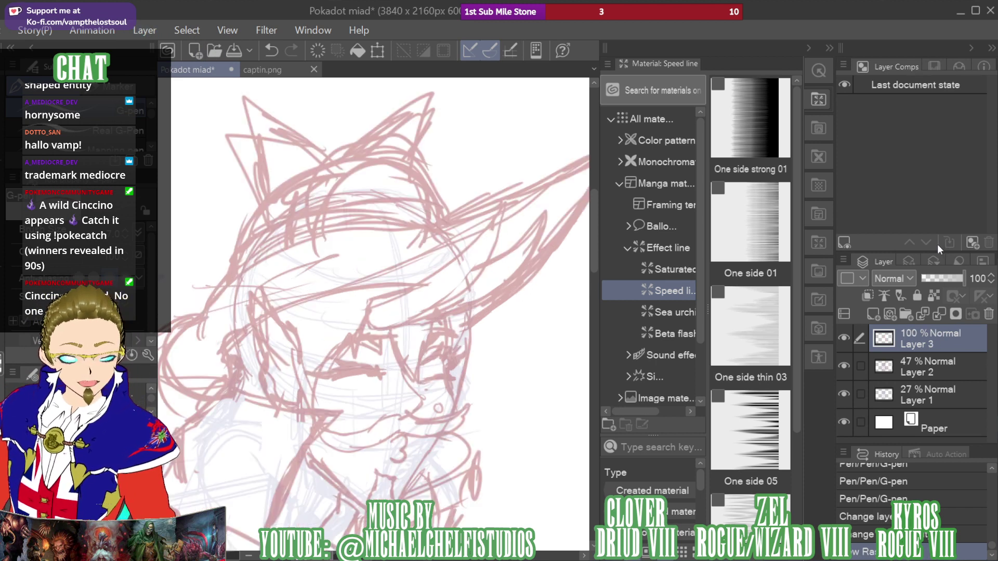
scroll(373, 314, down, 3)
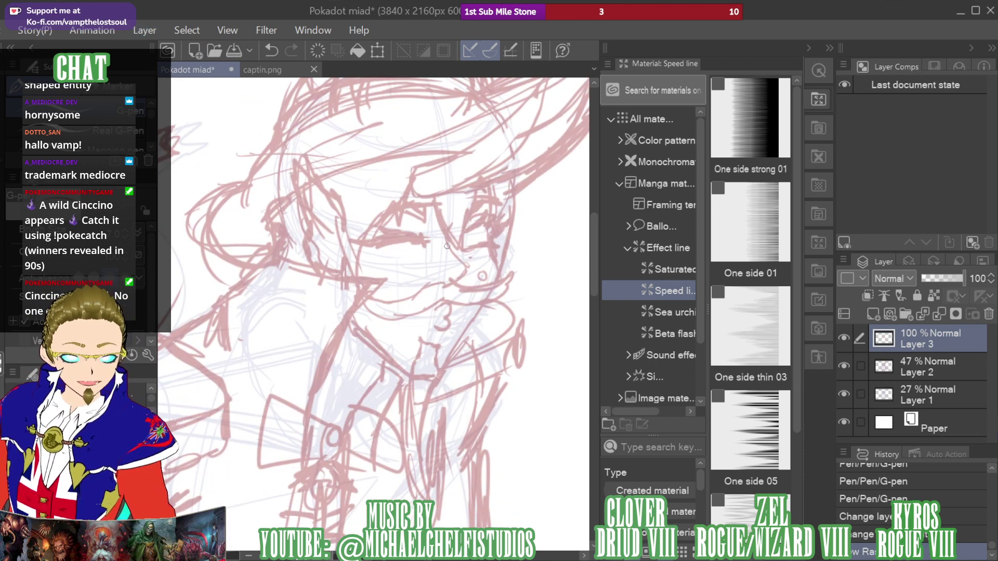
click(277, 70)
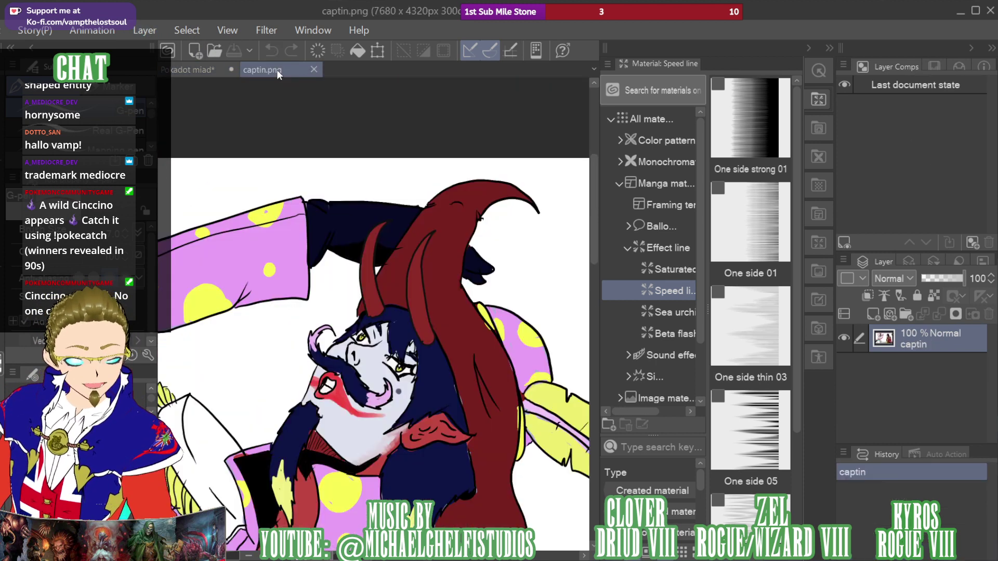
click(200, 78)
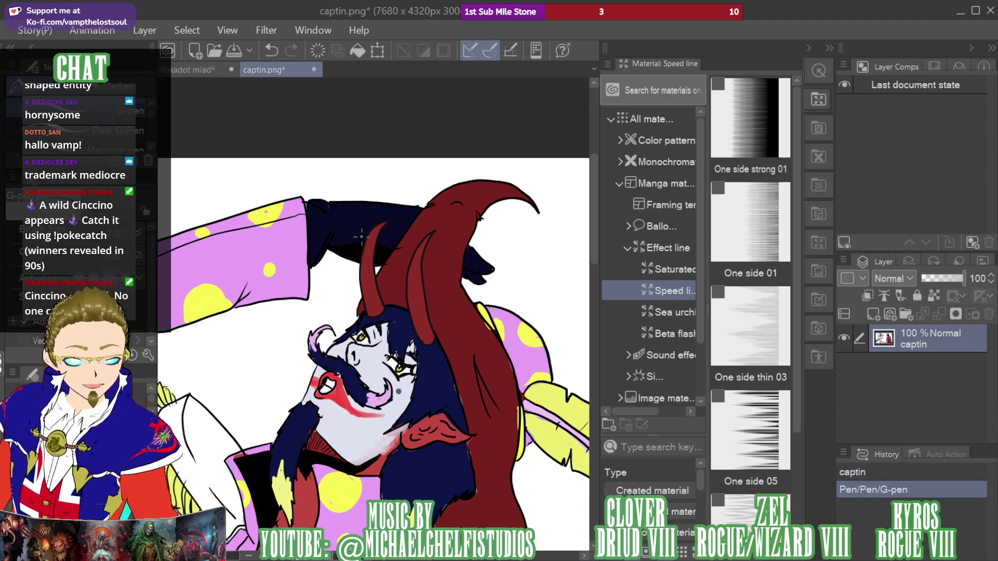
click(209, 69)
mouse_move(445, 285)
mouse_down()
mouse_move(470, 266)
mouse_move(446, 233)
mouse_up()
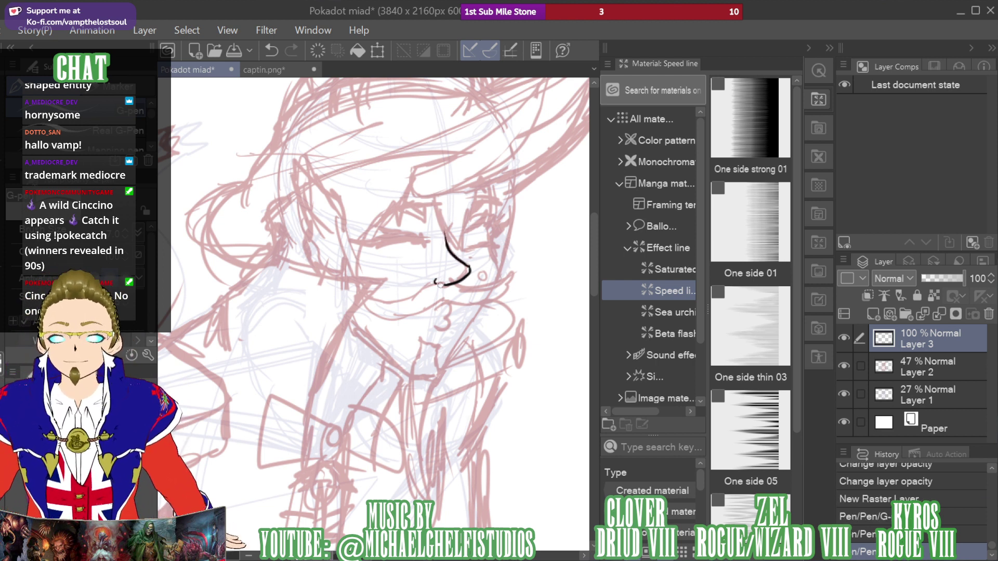
mouse_move(441, 281)
mouse_down()
mouse_move(460, 276)
mouse_move(447, 278)
mouse_up()
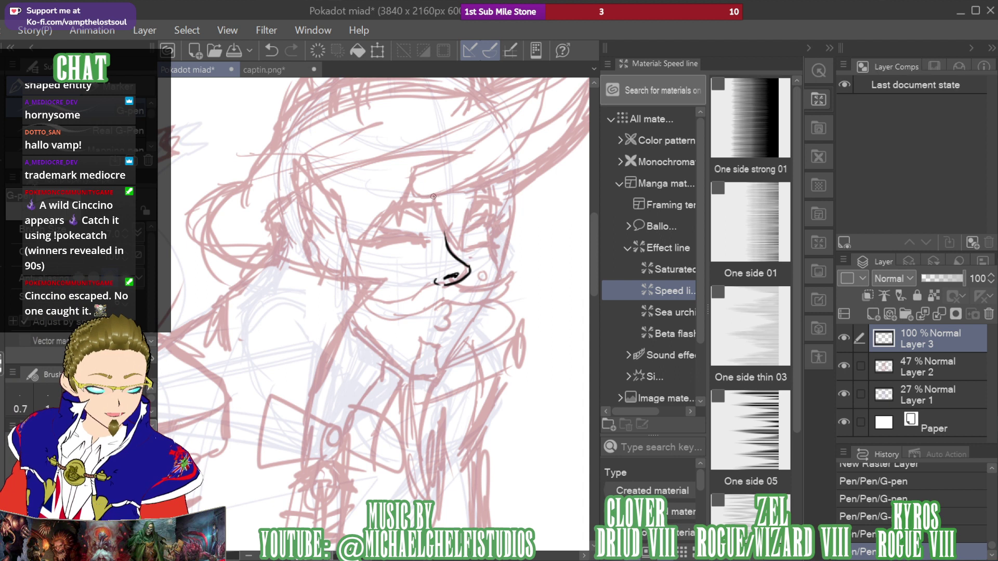
Ink the jagged hair strands that hang between the eyes and along the near side of the face
mouse_move(433, 196)
mouse_down()
mouse_move(437, 234)
mouse_move(466, 263)
mouse_move(477, 178)
mouse_up()
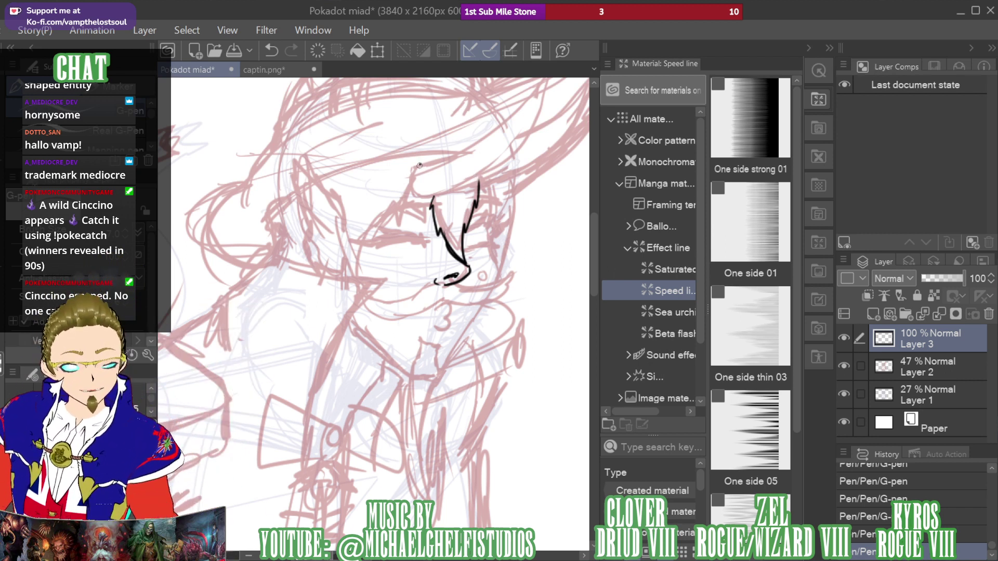
mouse_move(419, 165)
mouse_down()
mouse_move(397, 229)
mouse_move(389, 210)
mouse_up()
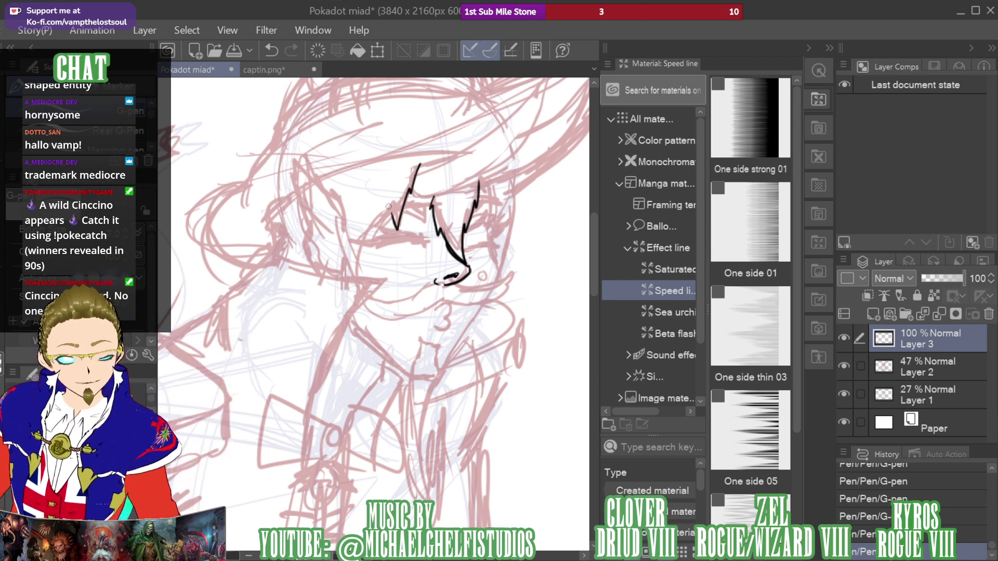
drag(420, 168, 430, 159)
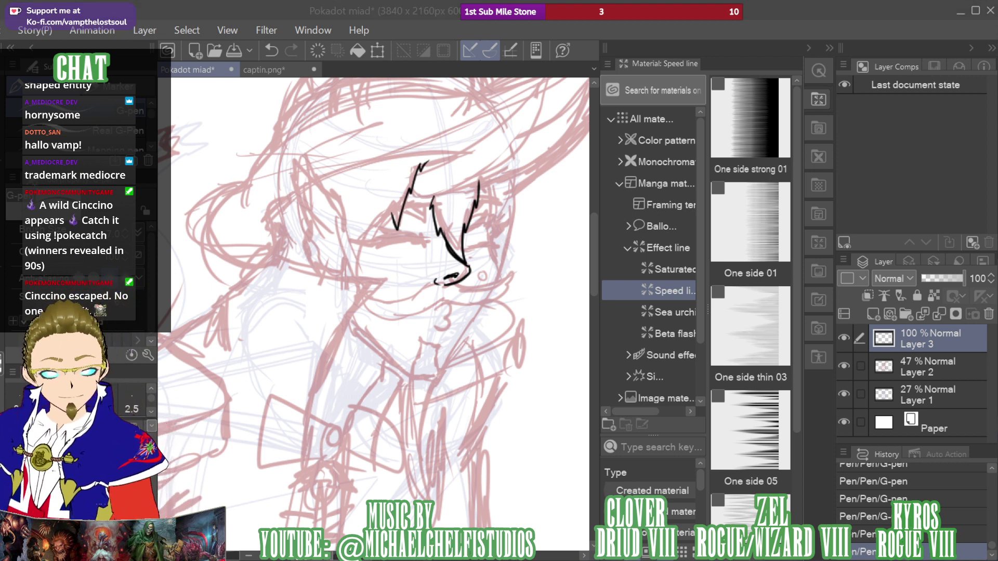
mouse_move(337, 188)
mouse_down()
mouse_move(340, 242)
mouse_move(359, 288)
mouse_move(378, 230)
mouse_up()
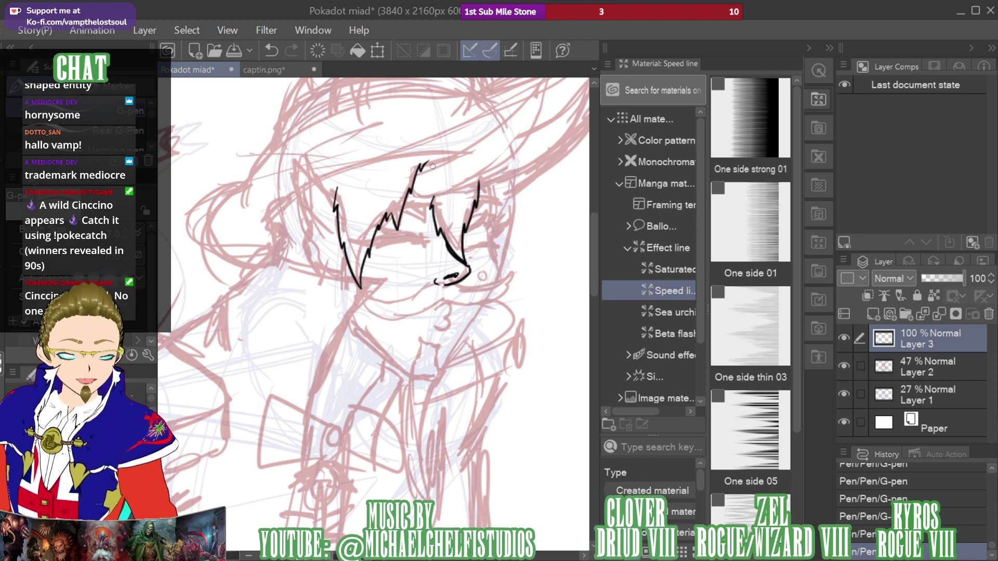
Ink the two long, curved, pointed locks sweeping up and outward from the forehead
mouse_move(432, 166)
mouse_down()
mouse_move(333, 244)
mouse_move(333, 265)
mouse_move(419, 211)
mouse_move(450, 165)
mouse_up()
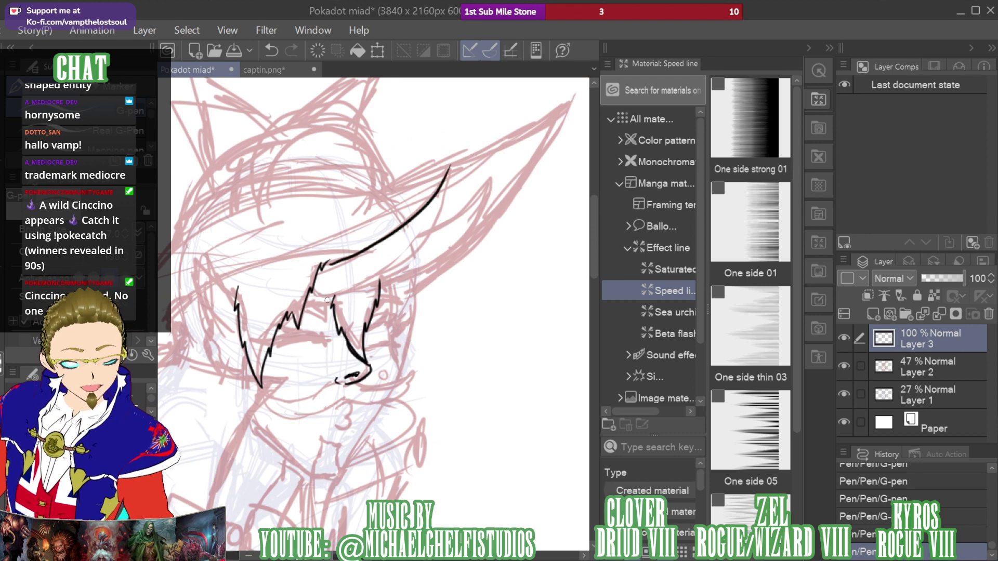
mouse_move(318, 286)
mouse_down()
mouse_move(325, 297)
mouse_move(404, 259)
mouse_move(430, 224)
mouse_move(454, 165)
mouse_up()
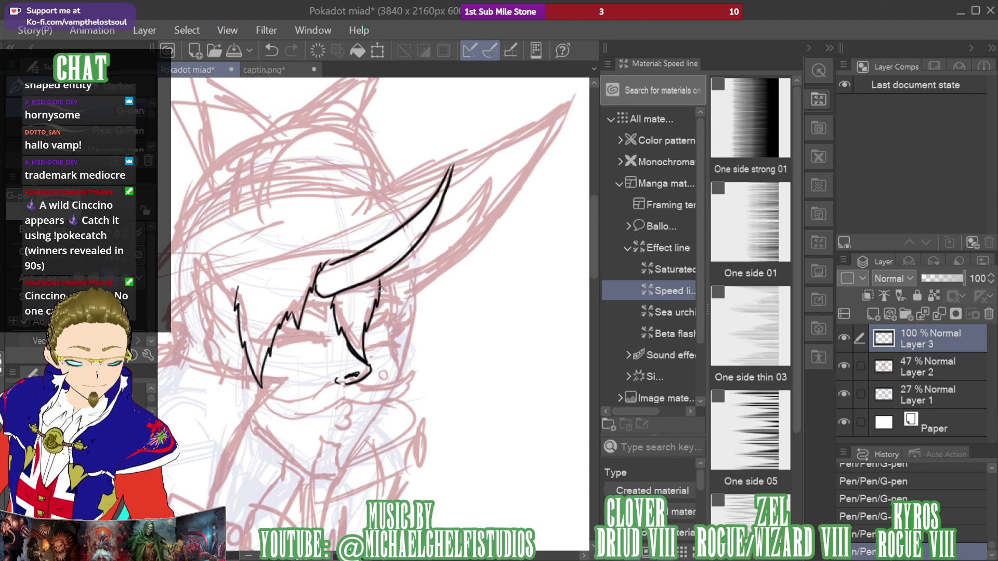
mouse_move(381, 289)
mouse_down()
mouse_move(459, 247)
mouse_move(486, 208)
mouse_move(495, 168)
mouse_move(468, 211)
mouse_move(429, 237)
mouse_up()
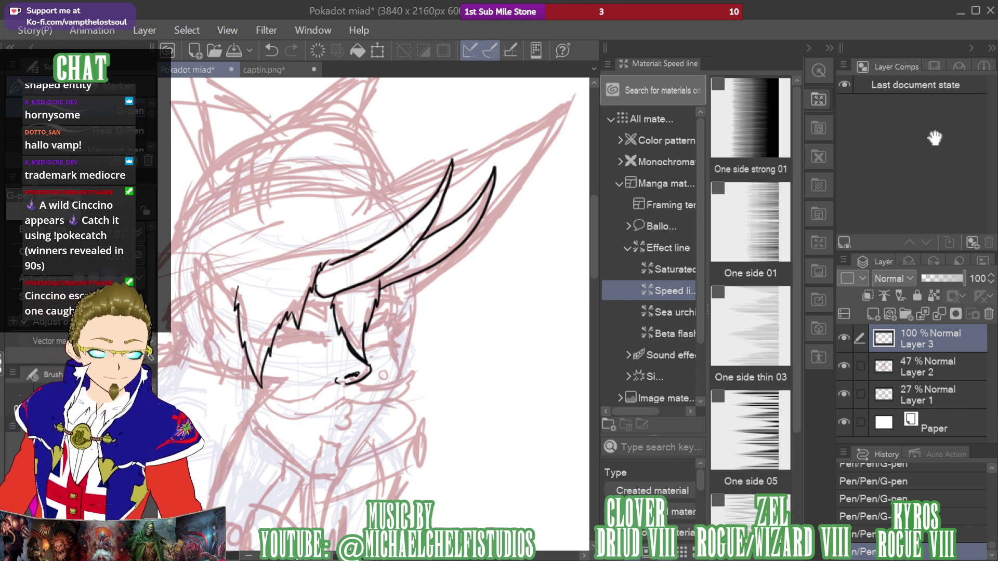
Ink the near half of the curled moustache below the nose, following the sketch and the captin.png reference
mouse_move(364, 312)
mouse_down()
mouse_move(433, 225)
mouse_move(465, 146)
mouse_move(453, 172)
mouse_up()
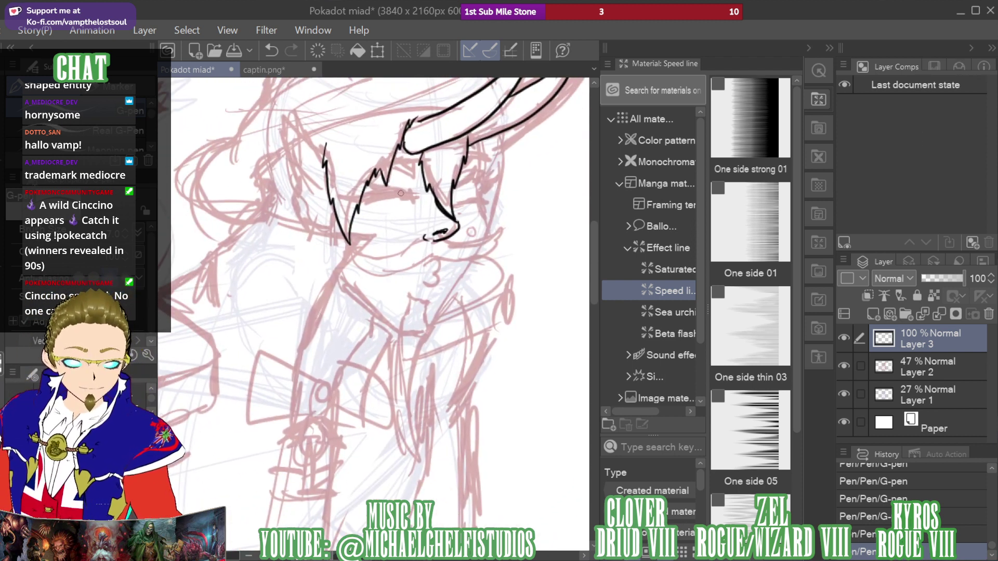
click(283, 69)
click(192, 70)
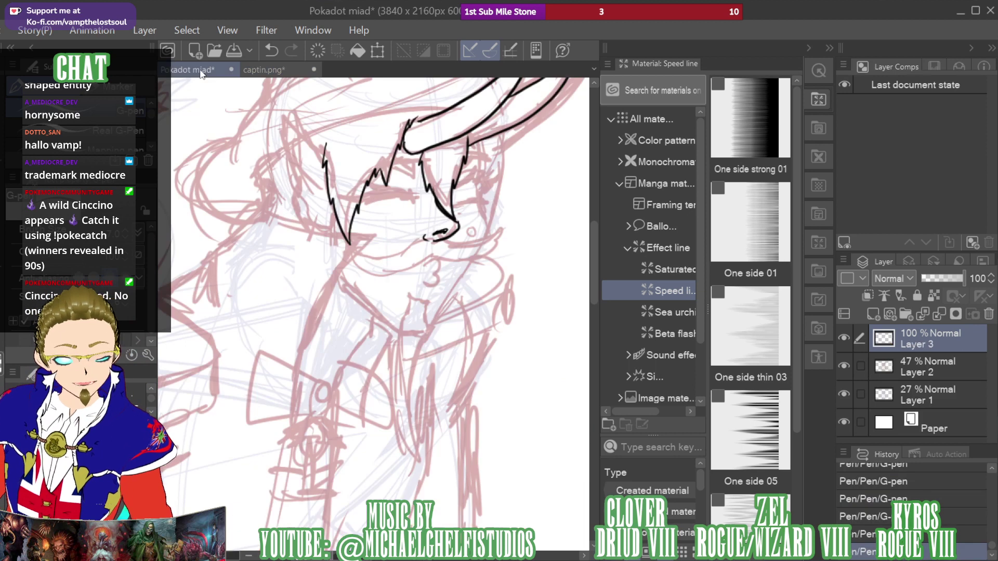
mouse_move(424, 239)
mouse_down()
mouse_move(355, 270)
mouse_move(389, 276)
mouse_move(436, 250)
mouse_up()
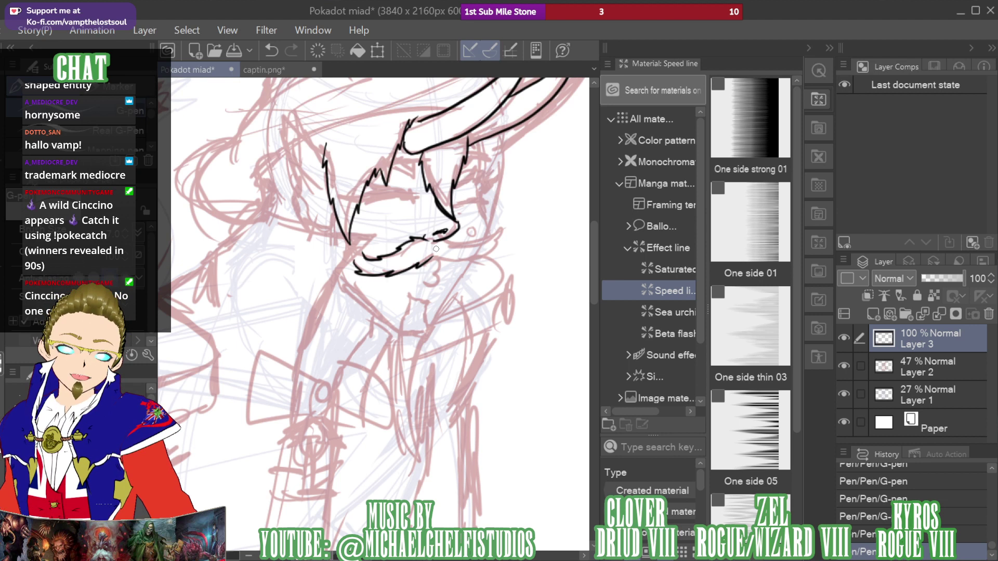
Ink the far half of the curled moustache and the lips below it, then add a small heart with a short trail beside the face
key(space)
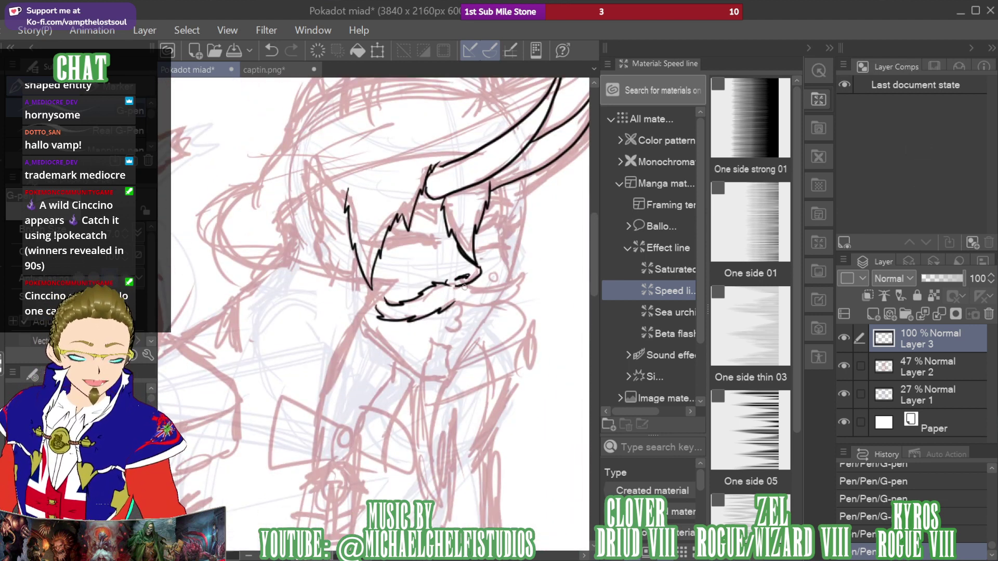
mouse_move(469, 286)
mouse_down()
mouse_move(506, 286)
mouse_move(511, 266)
mouse_move(524, 276)
mouse_move(494, 308)
mouse_move(475, 313)
mouse_move(454, 294)
mouse_move(462, 316)
mouse_move(446, 331)
mouse_up()
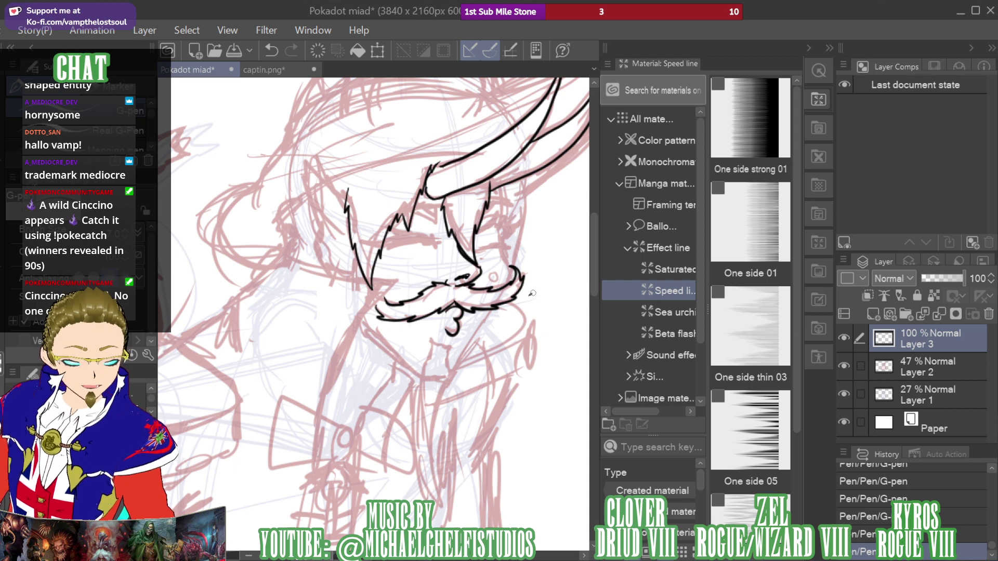
mouse_move(531, 294)
mouse_down()
mouse_move(557, 283)
mouse_move(453, 328)
mouse_move(443, 310)
mouse_move(456, 302)
mouse_move(473, 319)
mouse_move(457, 335)
mouse_move(496, 307)
mouse_move(605, 170)
mouse_up()
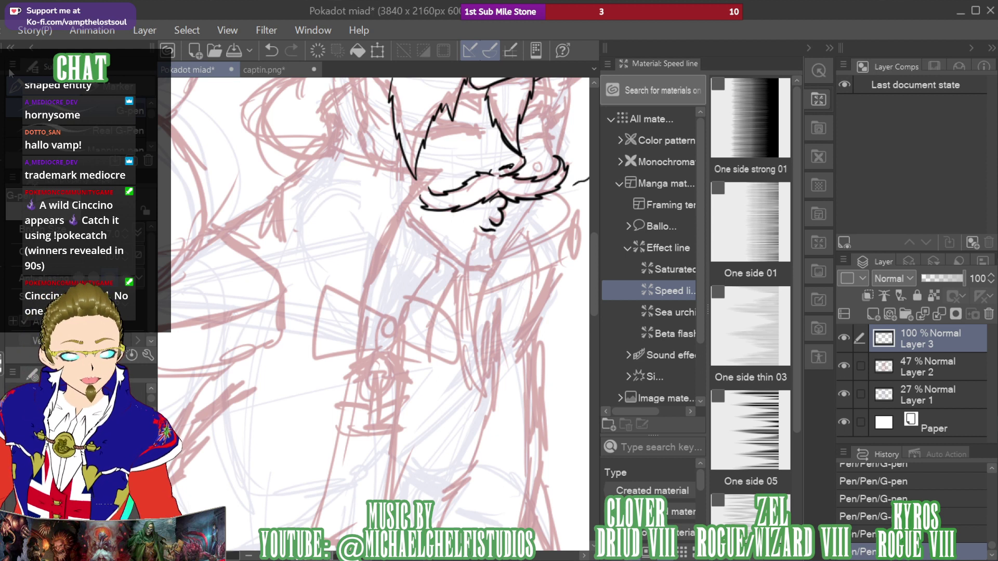
Undo the last chin stroke and ink the long, pointed goatee with jagged hair edges hanging below the lower lip
key(ctrl+z)
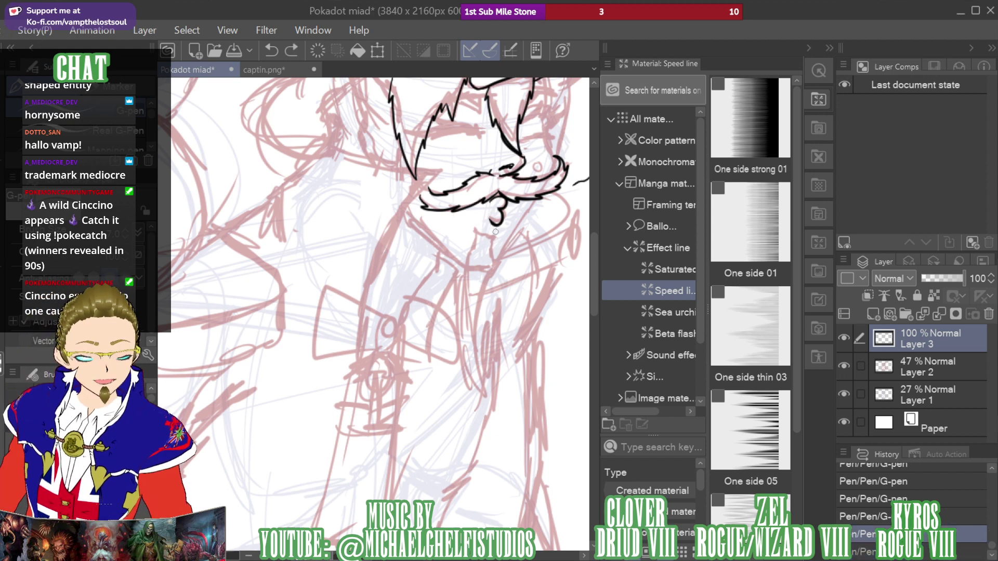
mouse_move(495, 236)
mouse_down()
mouse_move(473, 338)
mouse_move(480, 410)
mouse_move(451, 315)
mouse_move(454, 282)
mouse_move(493, 225)
mouse_up()
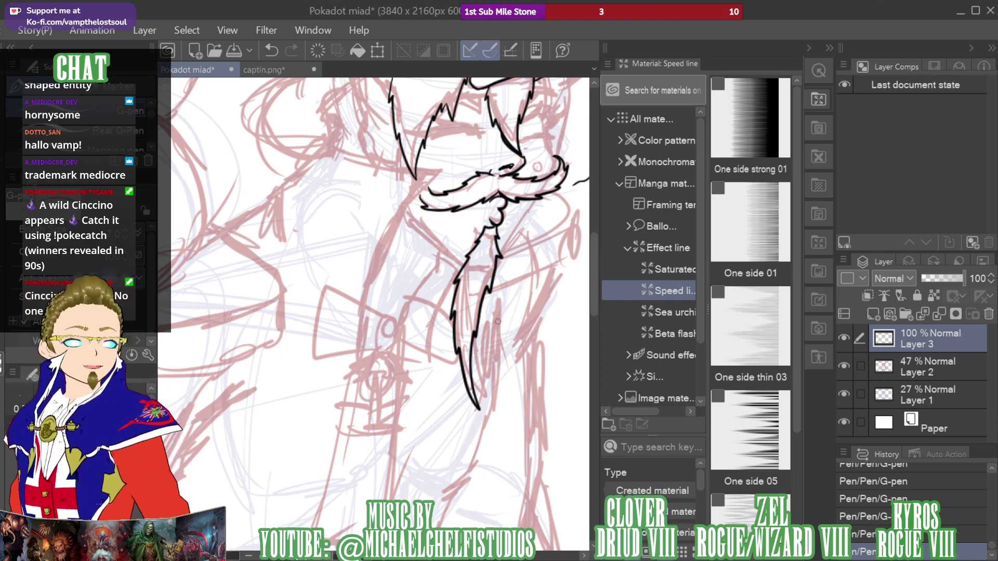
Ink the far eye beside the hanging hair strands, undoing and redrawing its last stroke
mouse_move(554, 115)
mouse_down()
mouse_move(416, 256)
mouse_move(423, 270)
mouse_up()
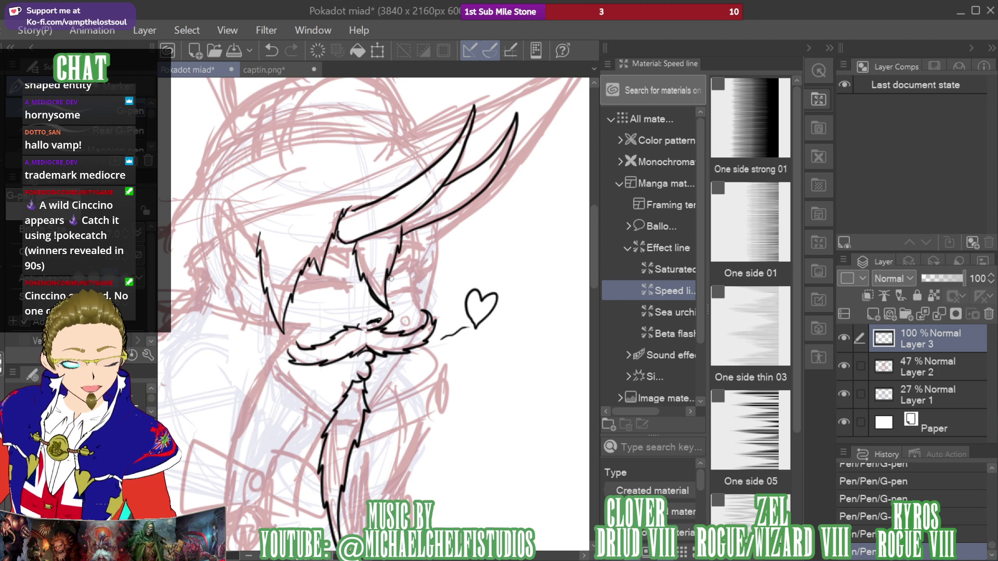
drag(410, 286, 395, 287)
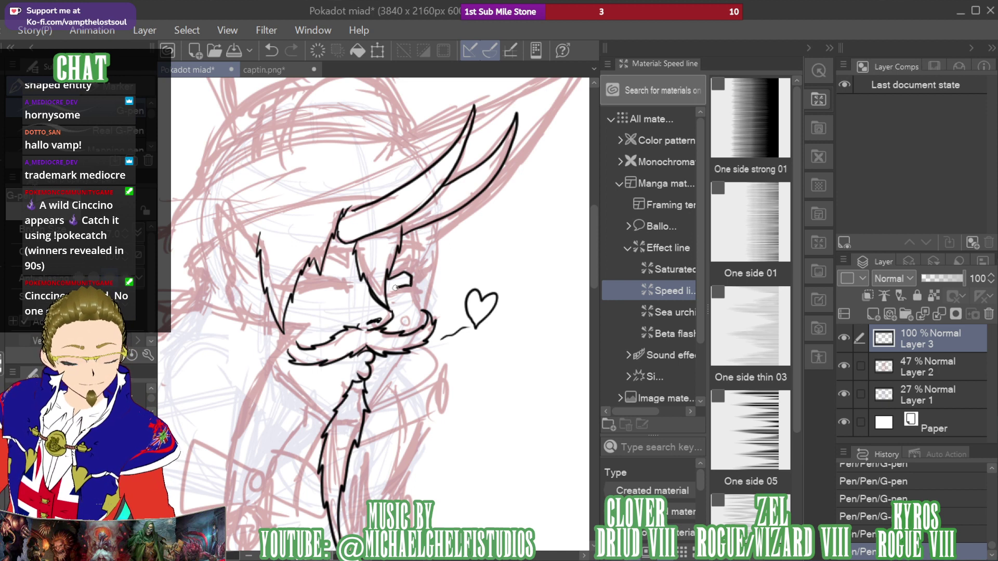
key(ctrl+z)
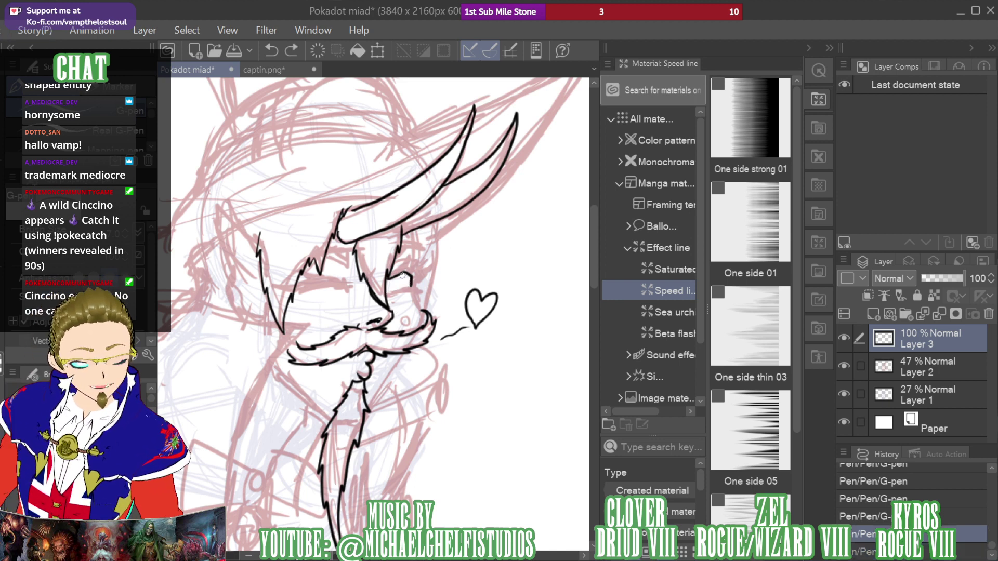
mouse_move(396, 290)
mouse_down()
mouse_move(412, 287)
mouse_move(384, 218)
mouse_move(566, 100)
mouse_move(423, 476)
mouse_move(433, 462)
mouse_up()
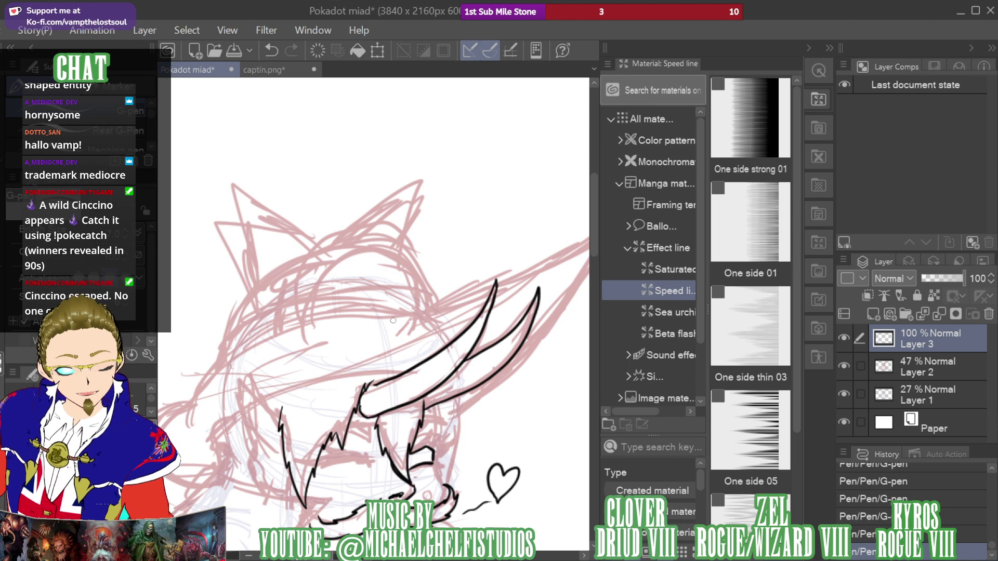
Check the character in captin.png and ink the pointed ear on the near side of the head in Pokadot miad
click(271, 70)
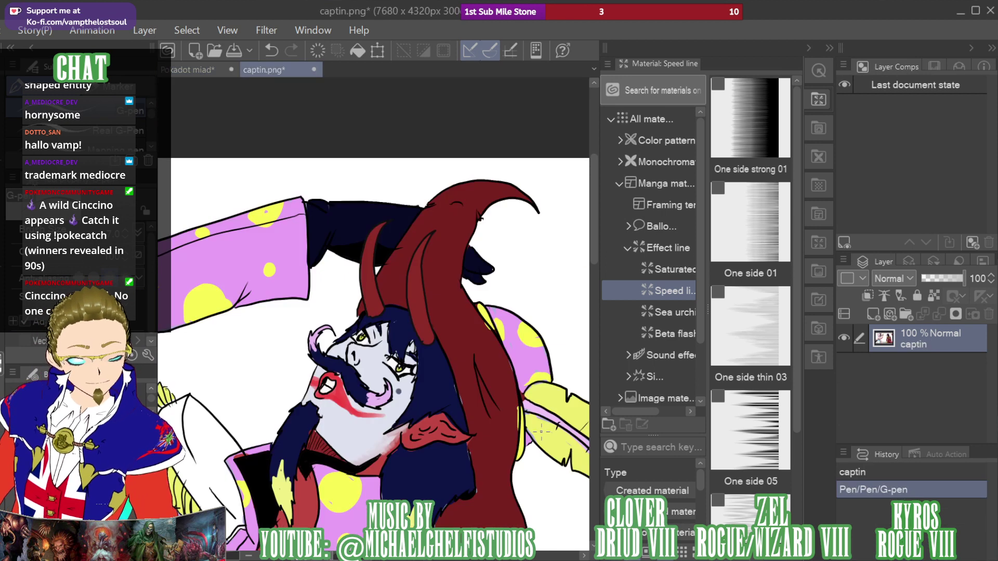
click(189, 69)
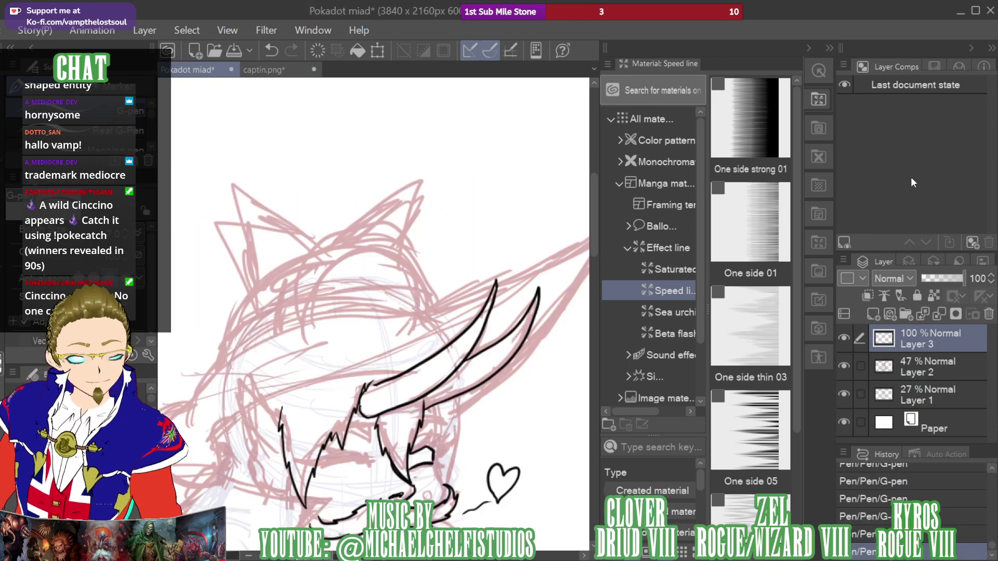
drag(924, 134, 916, 143)
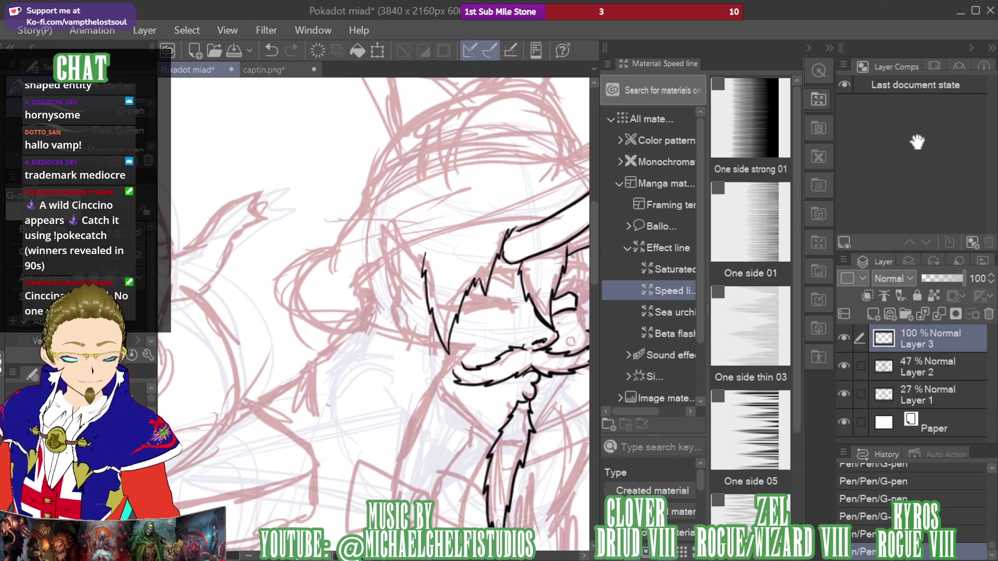
mouse_move(413, 255)
mouse_down()
mouse_move(380, 214)
mouse_move(390, 255)
mouse_move(425, 308)
mouse_up()
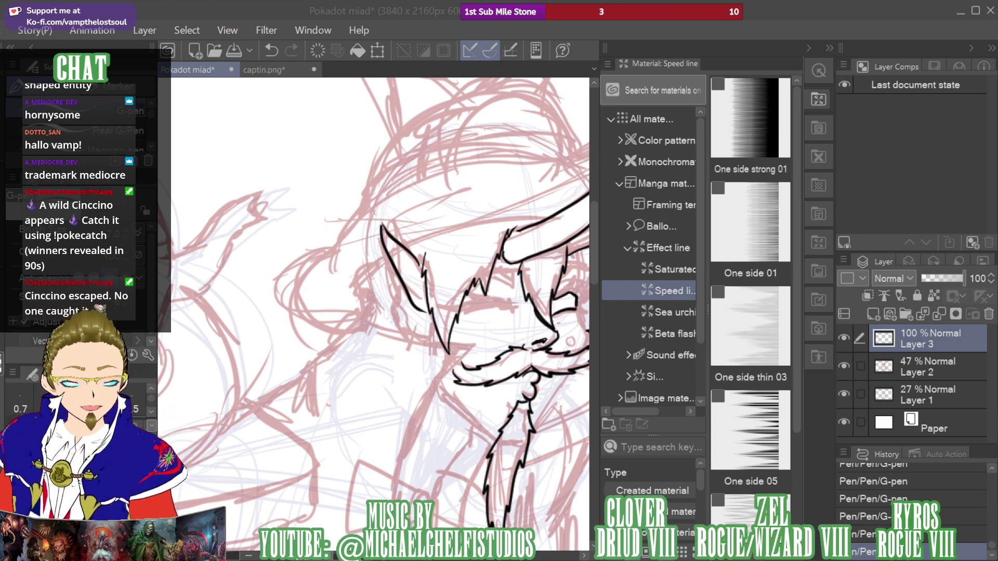
Ink the collar edges running from below the ear and jaw down the chest, and start the near shoulder line
mouse_move(381, 224)
mouse_down()
mouse_move(447, 159)
mouse_move(469, 266)
mouse_move(427, 253)
mouse_move(468, 288)
mouse_move(497, 274)
mouse_move(546, 274)
mouse_move(502, 321)
mouse_move(442, 437)
mouse_up()
drag(421, 237, 398, 306)
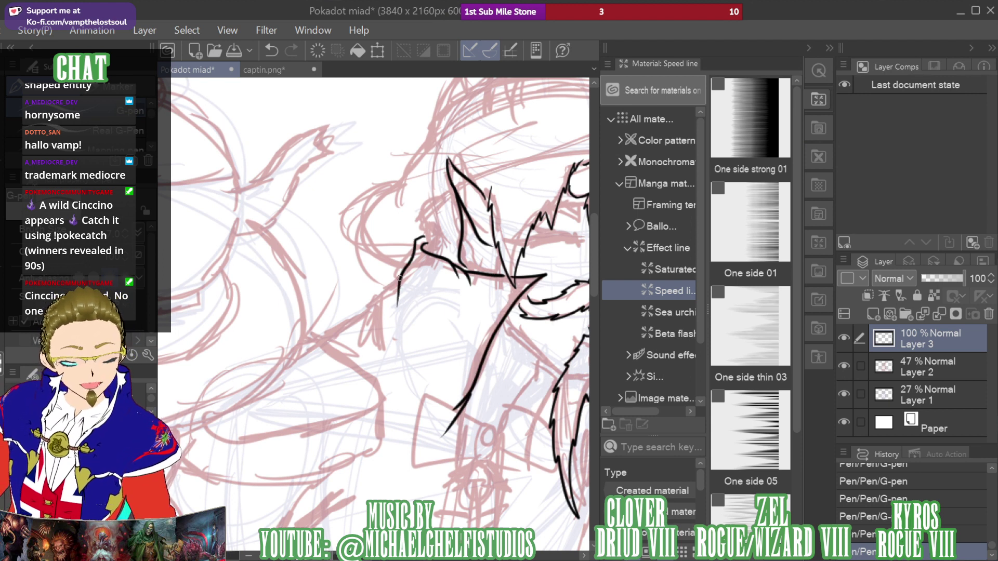
mouse_move(402, 273)
mouse_down()
mouse_move(370, 317)
mouse_move(371, 306)
mouse_move(357, 345)
mouse_up()
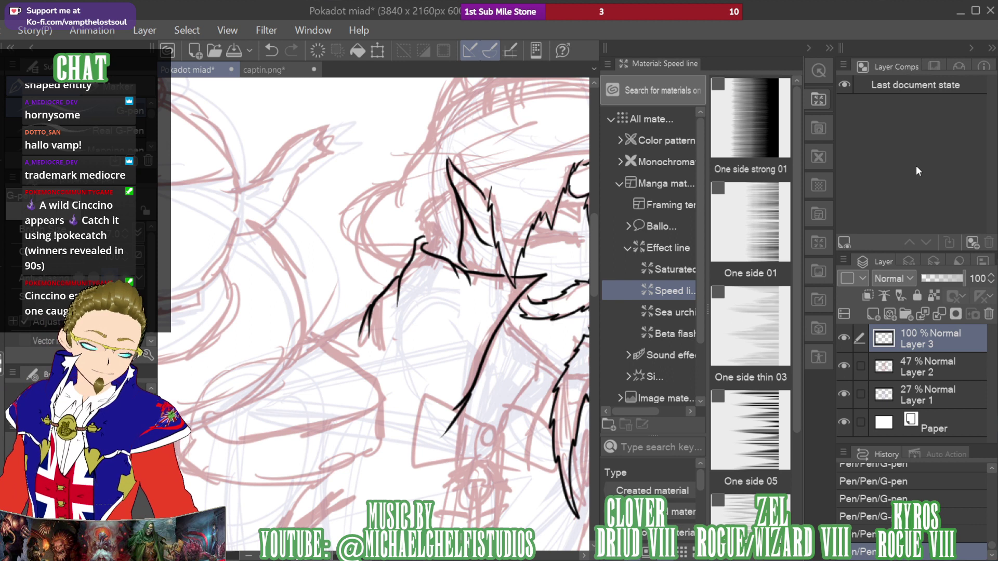
Ink the headband as a double arc over the top of the head and compare it with captin.png
mouse_move(916, 171)
mouse_down()
mouse_move(918, 141)
mouse_move(895, 190)
mouse_move(921, 130)
mouse_move(915, 138)
mouse_up()
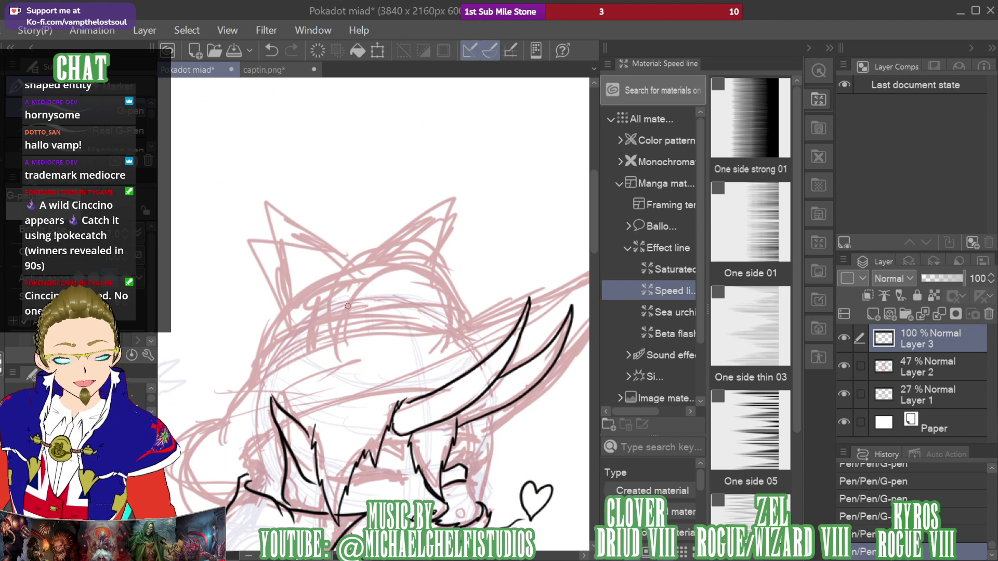
mouse_move(345, 325)
mouse_down()
mouse_move(340, 335)
mouse_move(379, 271)
mouse_move(425, 264)
mouse_move(446, 283)
mouse_up()
mouse_move(340, 344)
mouse_down()
mouse_move(346, 292)
mouse_move(376, 266)
mouse_move(432, 259)
mouse_move(449, 289)
mouse_up()
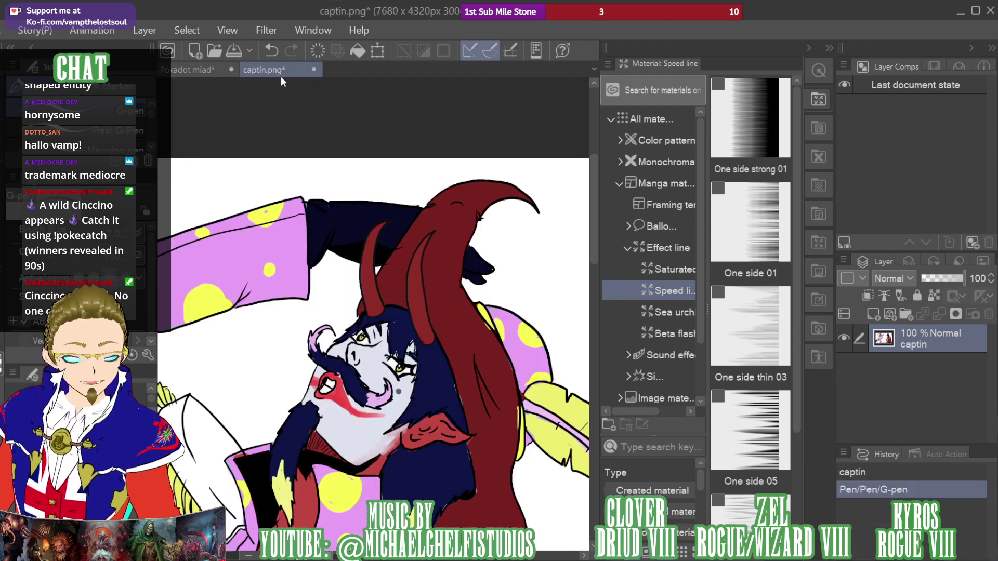
click(193, 74)
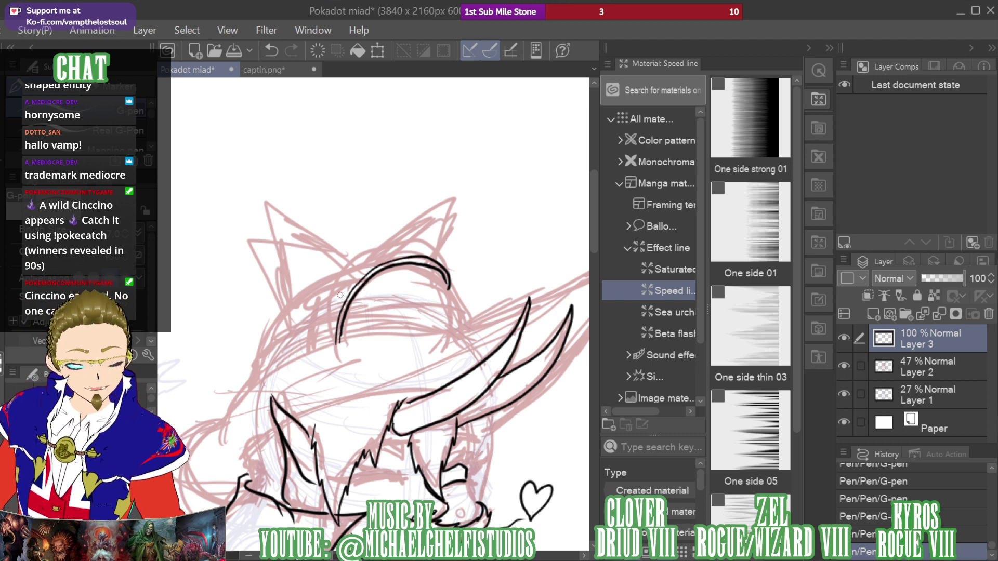
Ink a bow on the near side of the headband with a round knot, two loops and hanging tails
drag(341, 290, 335, 293)
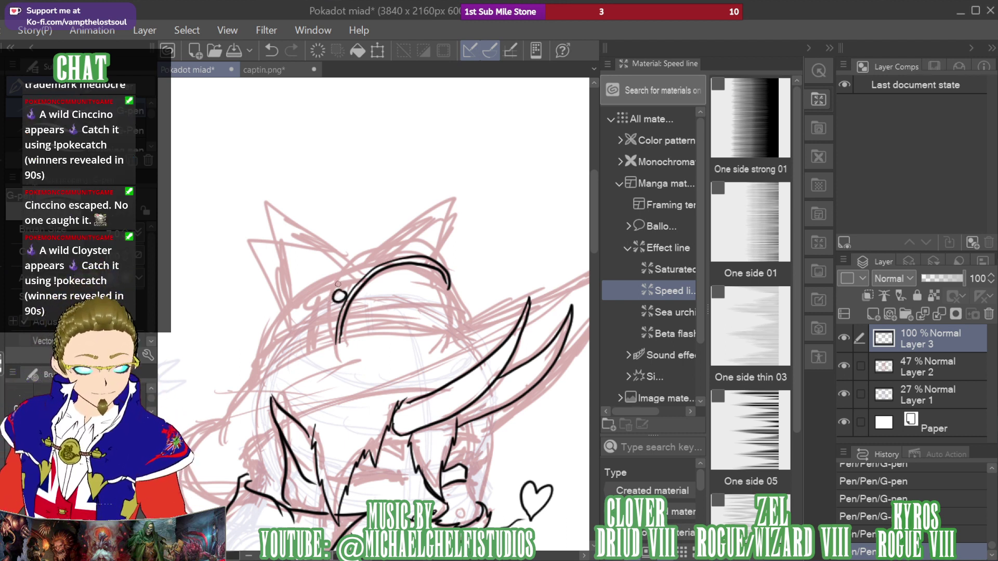
mouse_move(338, 295)
mouse_down()
mouse_move(311, 277)
mouse_move(302, 304)
mouse_move(328, 302)
mouse_up()
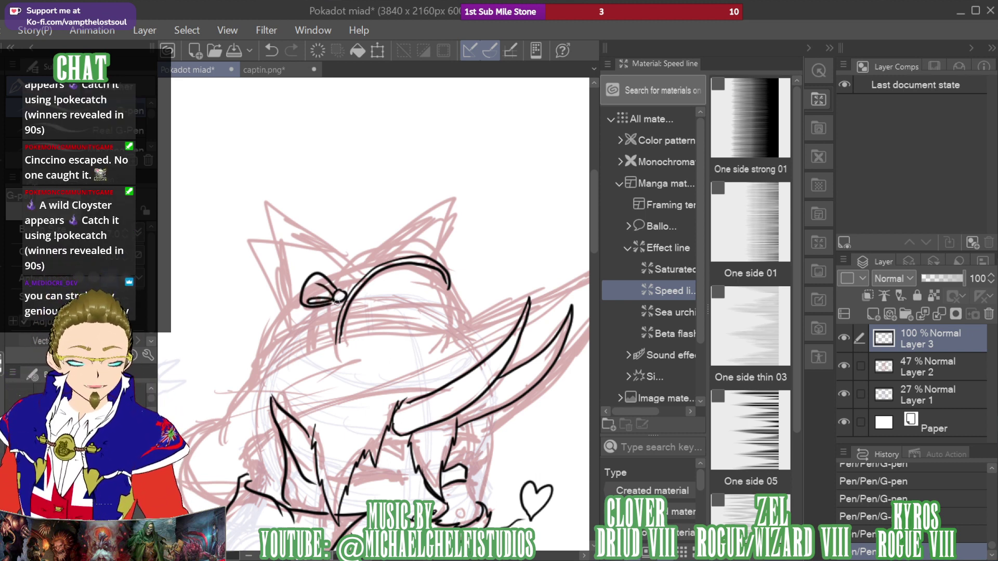
mouse_move(343, 297)
mouse_down()
mouse_move(375, 290)
mouse_move(382, 299)
mouse_move(363, 324)
mouse_move(339, 299)
mouse_up()
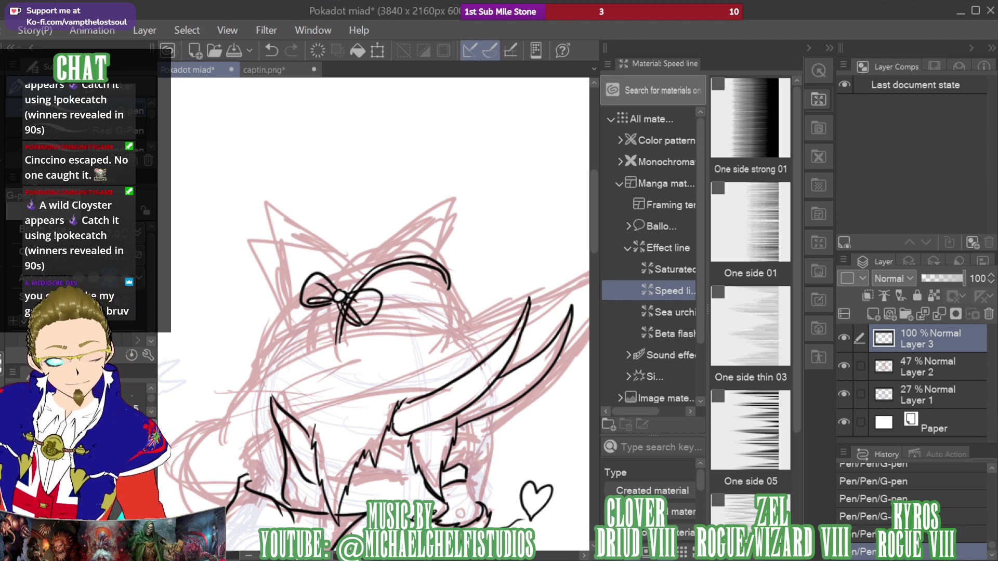
Clean up the overlap between the bow's inner loop and its hanging tail with the hard eraser and G-pen
key(e)
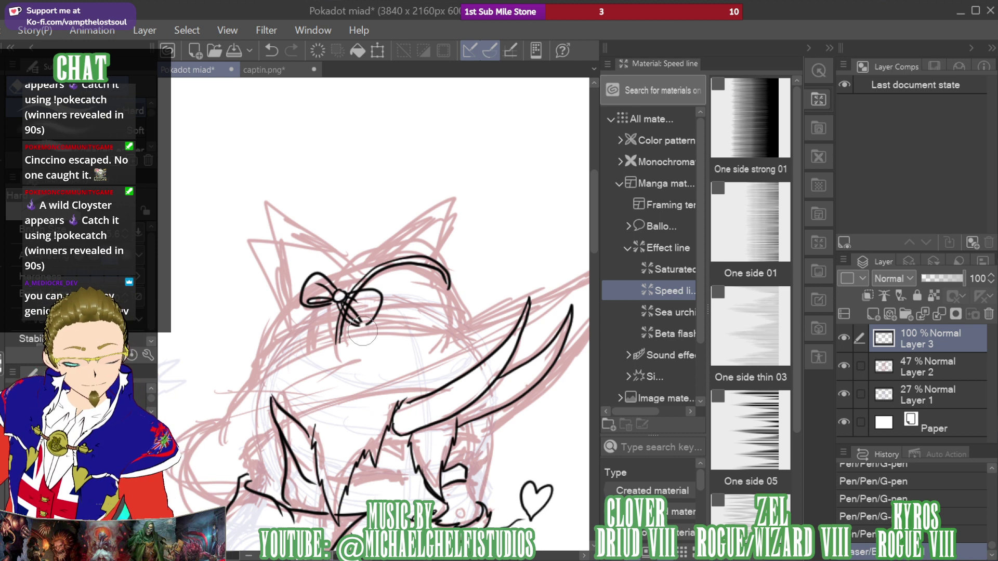
mouse_move(366, 323)
mouse_down()
mouse_move(360, 314)
mouse_move(361, 326)
mouse_up()
key(p)
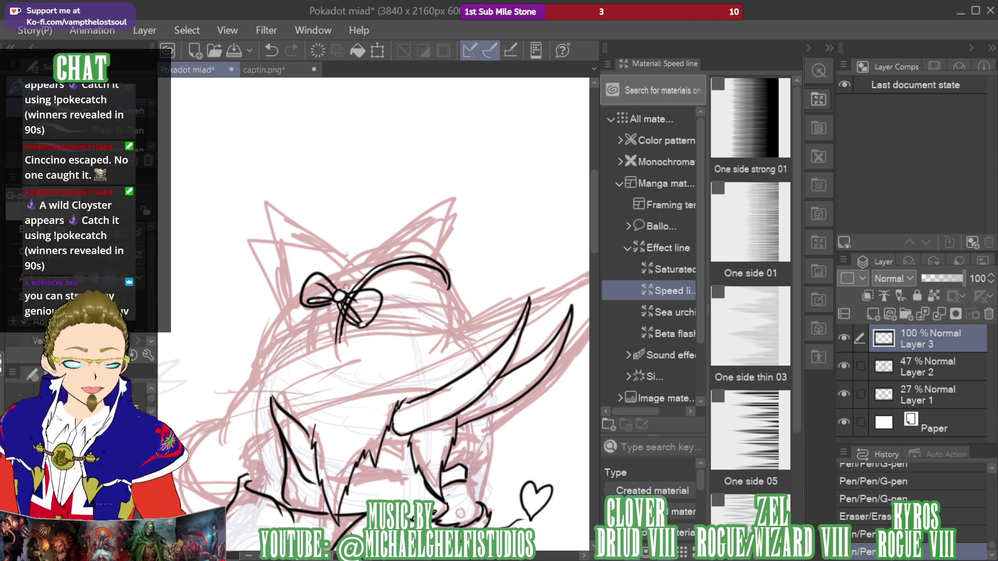
key(e)
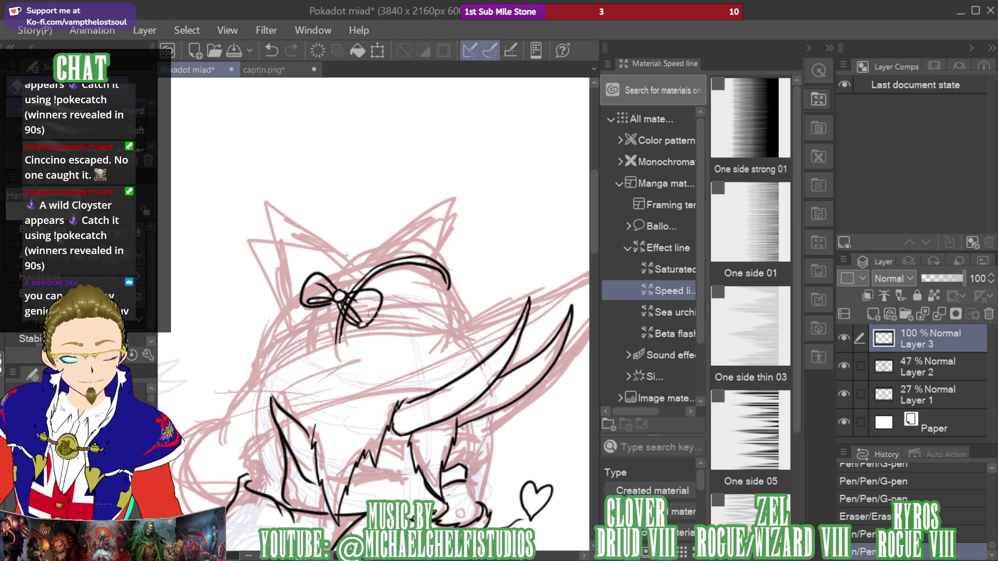
drag(355, 305, 350, 320)
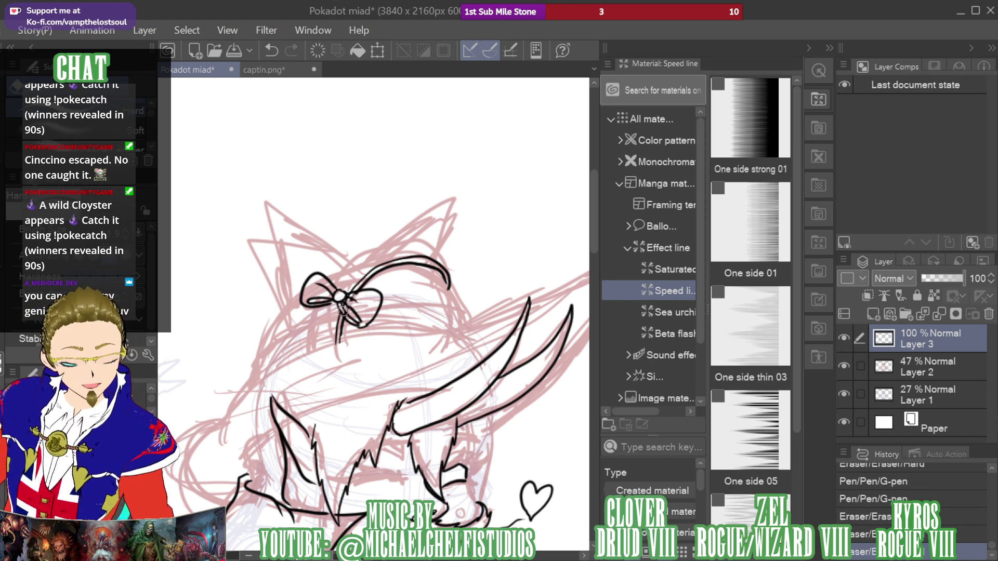
key(p)
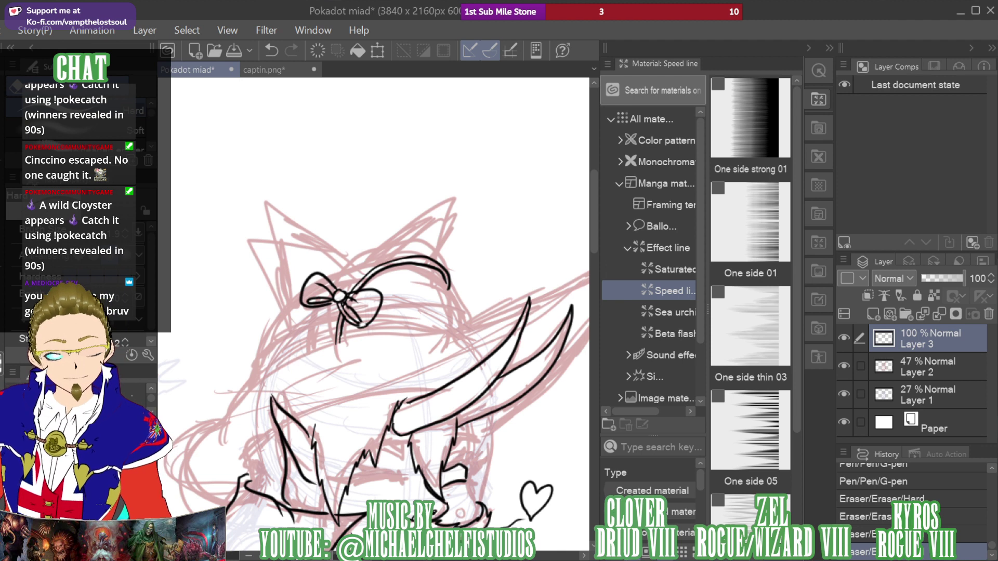
Erase the headband arc beyond the bow and re-ink it as a single curve ending in a small circle
click(451, 277)
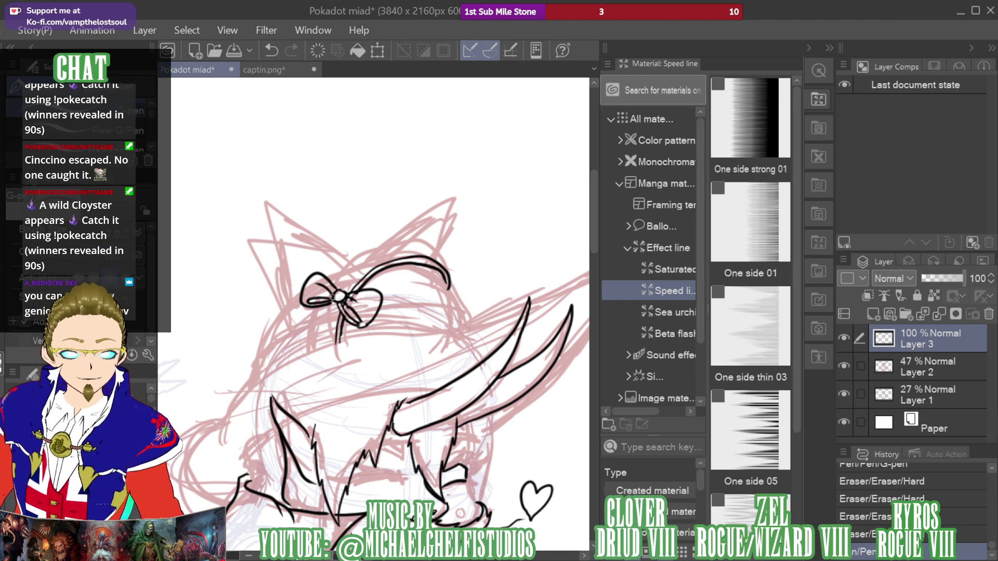
click(451, 286)
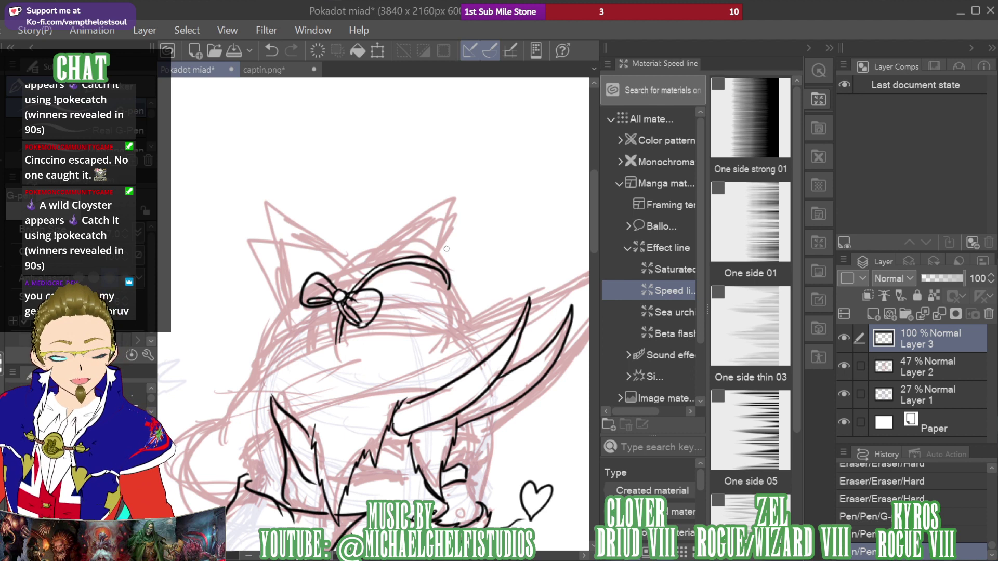
key(e)
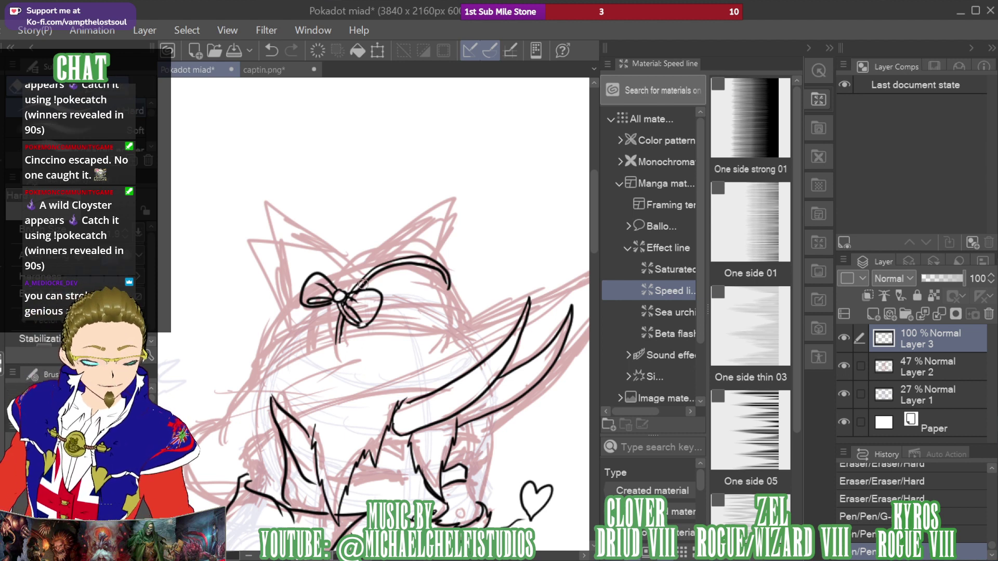
mouse_move(366, 274)
mouse_down()
mouse_move(420, 255)
mouse_move(401, 265)
mouse_move(458, 283)
mouse_up()
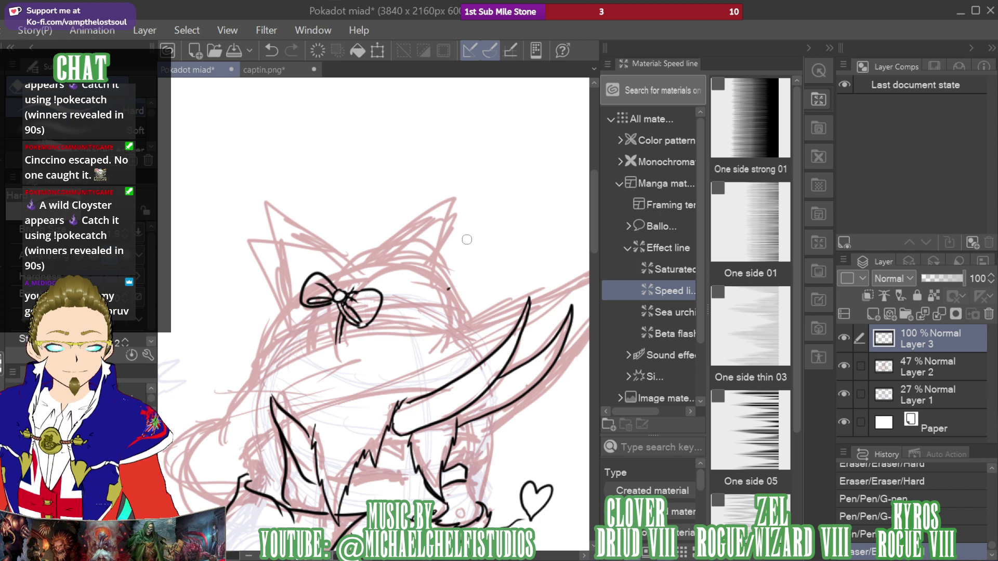
key(p)
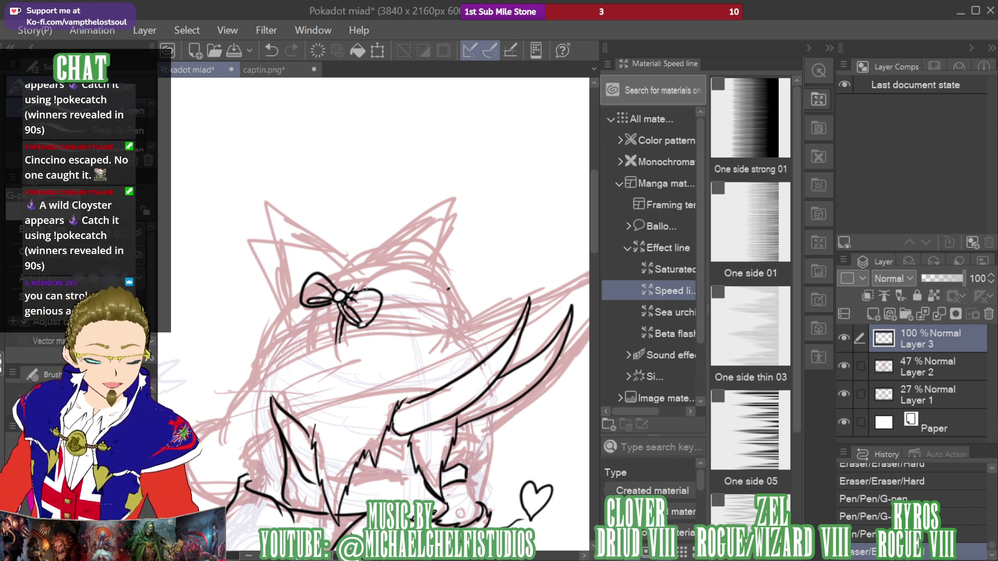
mouse_move(360, 291)
mouse_down()
mouse_move(410, 274)
mouse_move(453, 283)
mouse_move(455, 293)
mouse_move(448, 253)
mouse_up()
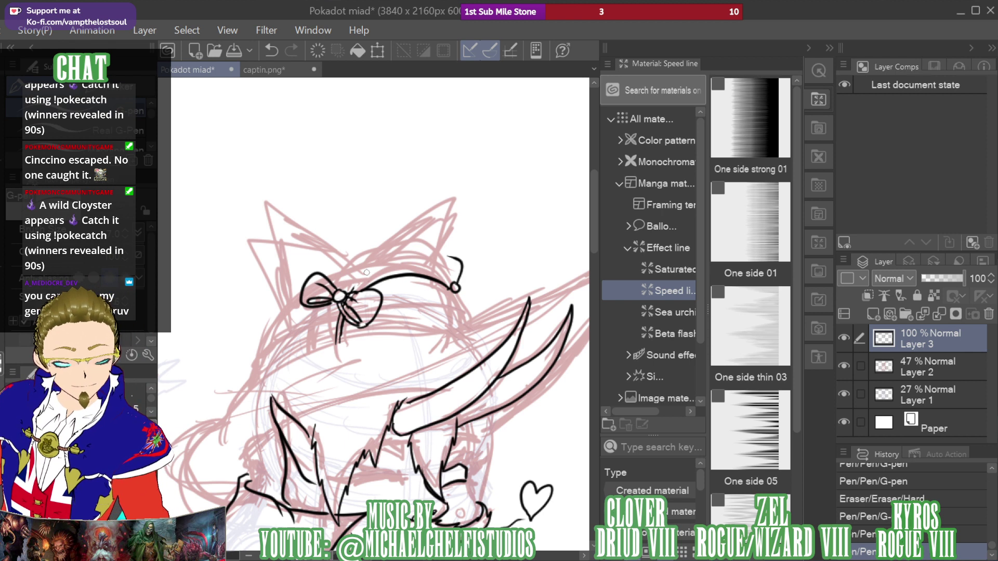
Finish the headband with a scalloped frill, a small far-end bow with hanging tails and a second band line
mouse_move(347, 289)
mouse_down()
mouse_move(344, 275)
mouse_move(379, 241)
mouse_move(419, 240)
mouse_move(458, 285)
mouse_up()
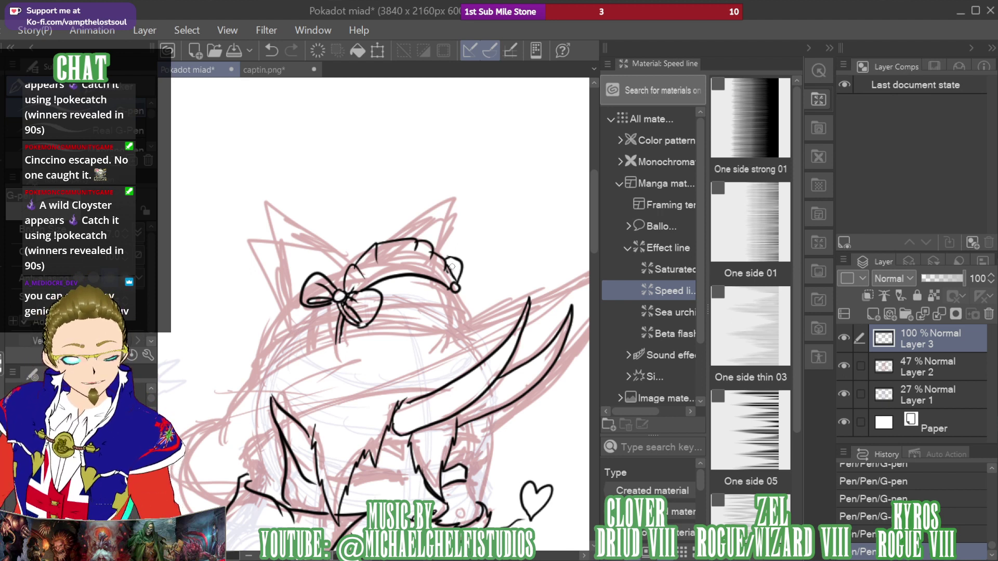
drag(443, 256, 455, 289)
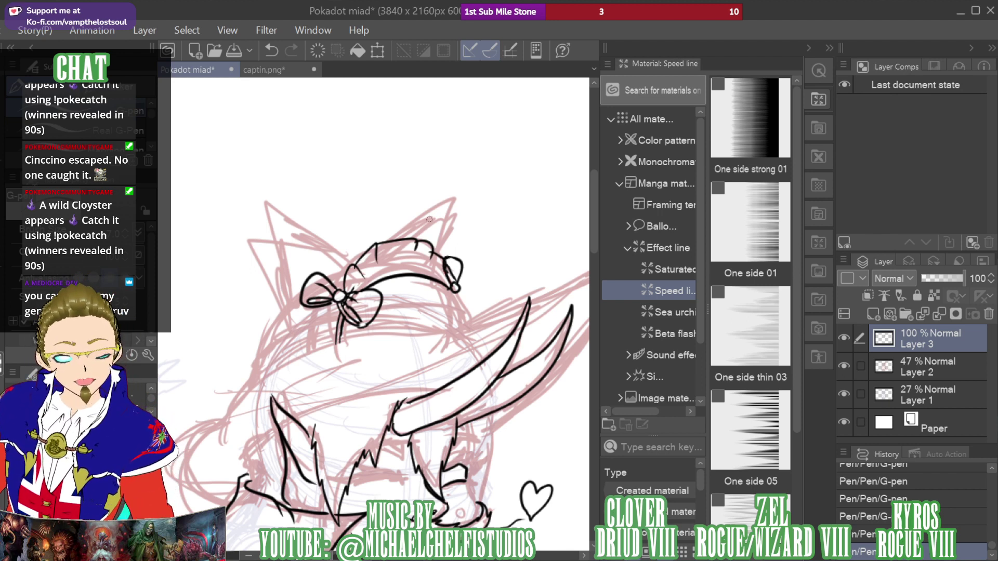
key(ctrl+z)
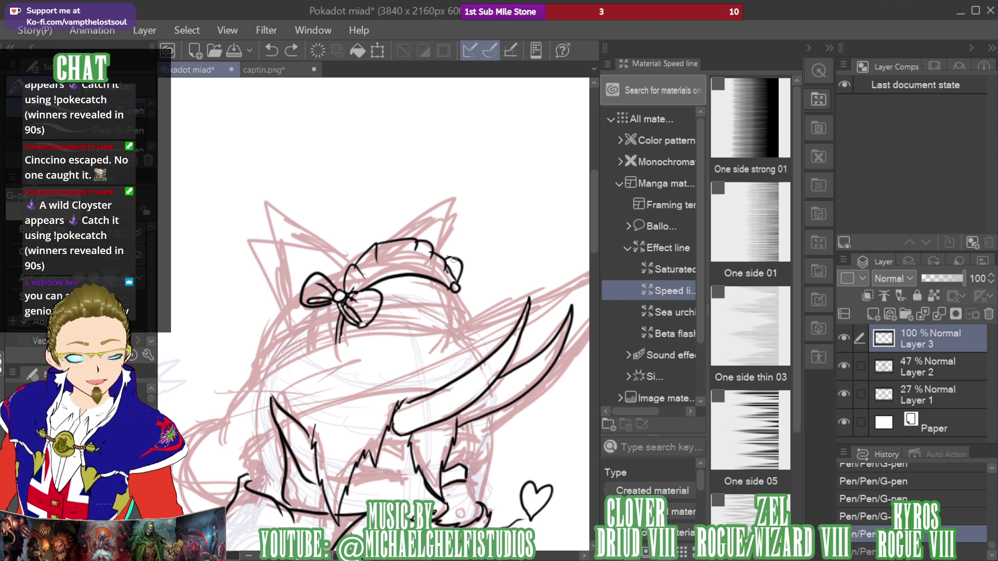
mouse_move(453, 260)
mouse_down()
mouse_move(450, 286)
mouse_move(442, 271)
mouse_move(455, 287)
mouse_move(463, 277)
mouse_move(448, 268)
mouse_move(471, 313)
mouse_move(459, 304)
mouse_move(459, 324)
mouse_move(454, 305)
mouse_move(454, 320)
mouse_move(445, 316)
mouse_move(453, 287)
mouse_up()
key(e)
key(p)
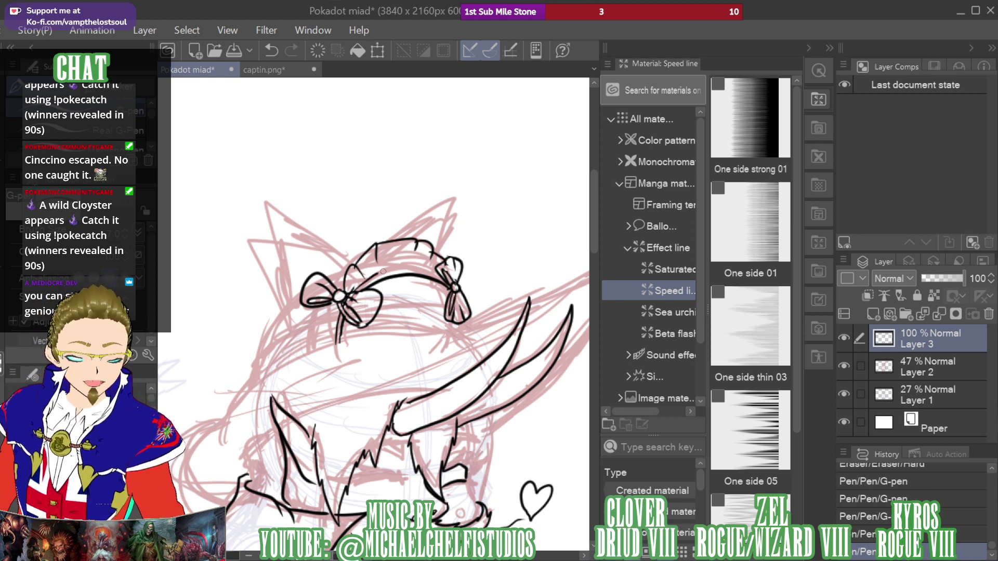
mouse_move(351, 294)
mouse_down()
mouse_move(443, 279)
mouse_move(353, 288)
mouse_up()
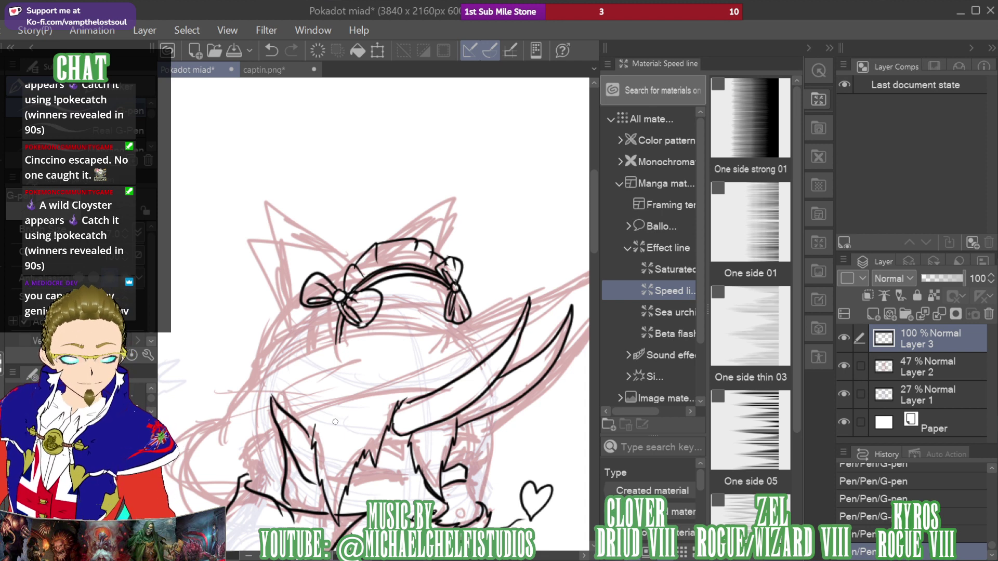
Ink the tall pointed ears on both sides of the headband with jagged fur edges and a second outer point on each
mouse_move(403, 239)
mouse_down()
mouse_move(471, 162)
mouse_move(461, 254)
mouse_up()
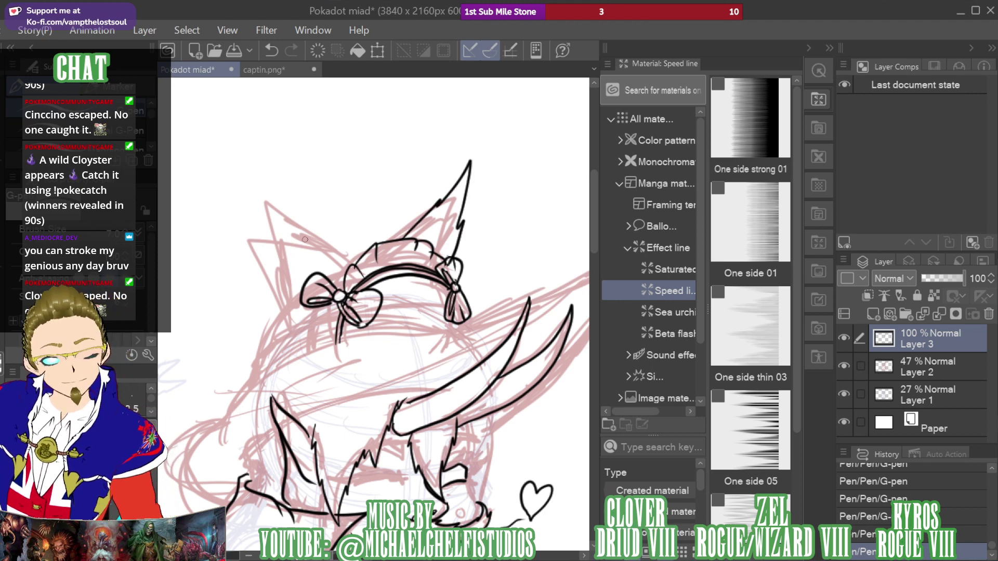
mouse_move(359, 269)
mouse_down()
mouse_move(291, 213)
mouse_move(268, 165)
mouse_move(266, 222)
mouse_up()
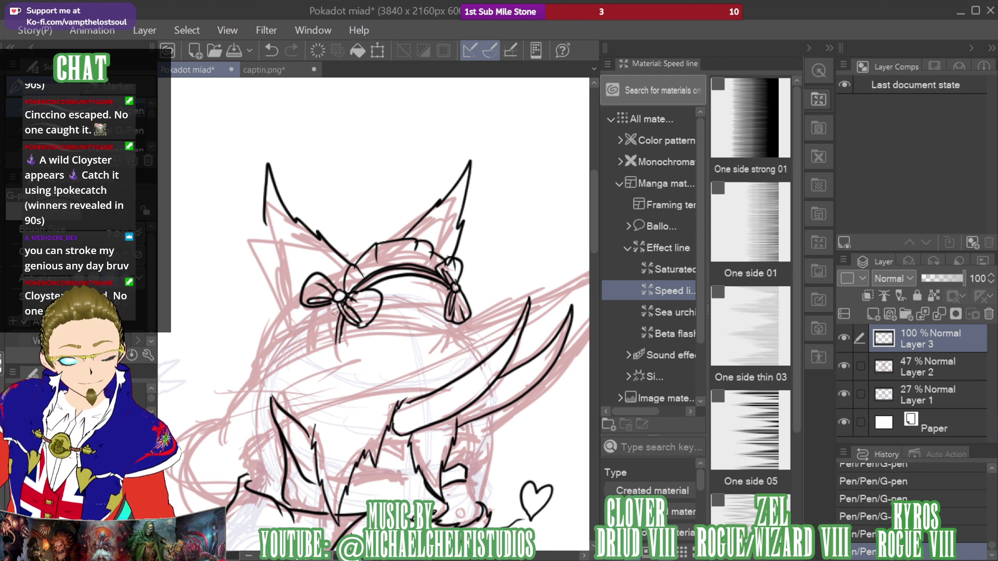
mouse_move(335, 312)
mouse_down()
mouse_move(311, 329)
mouse_move(277, 303)
mouse_move(285, 308)
mouse_move(271, 279)
mouse_move(271, 230)
mouse_move(285, 265)
mouse_move(288, 256)
mouse_move(322, 282)
mouse_up()
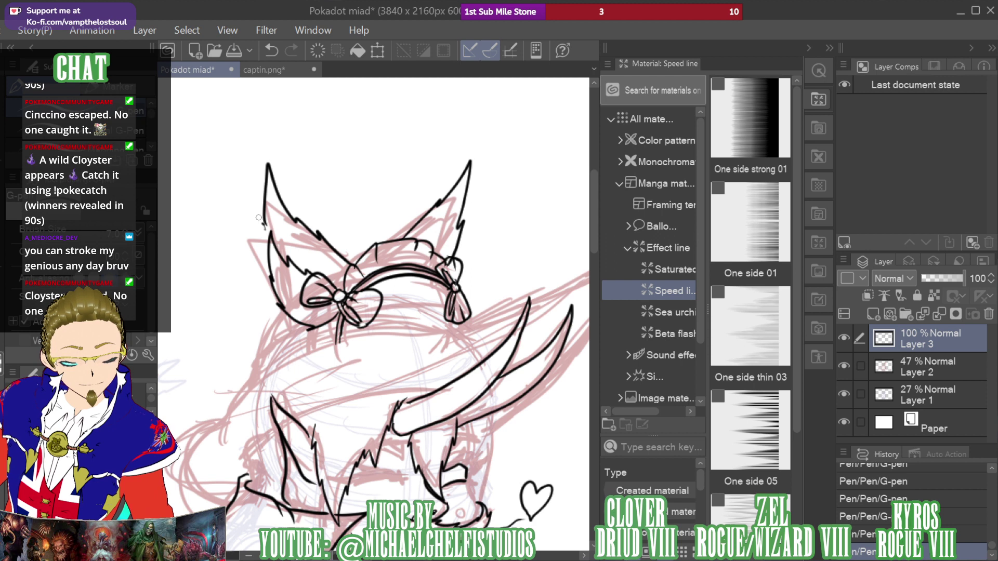
drag(258, 218, 272, 258)
mouse_move(458, 258)
mouse_down()
mouse_move(482, 198)
mouse_move(460, 219)
mouse_up()
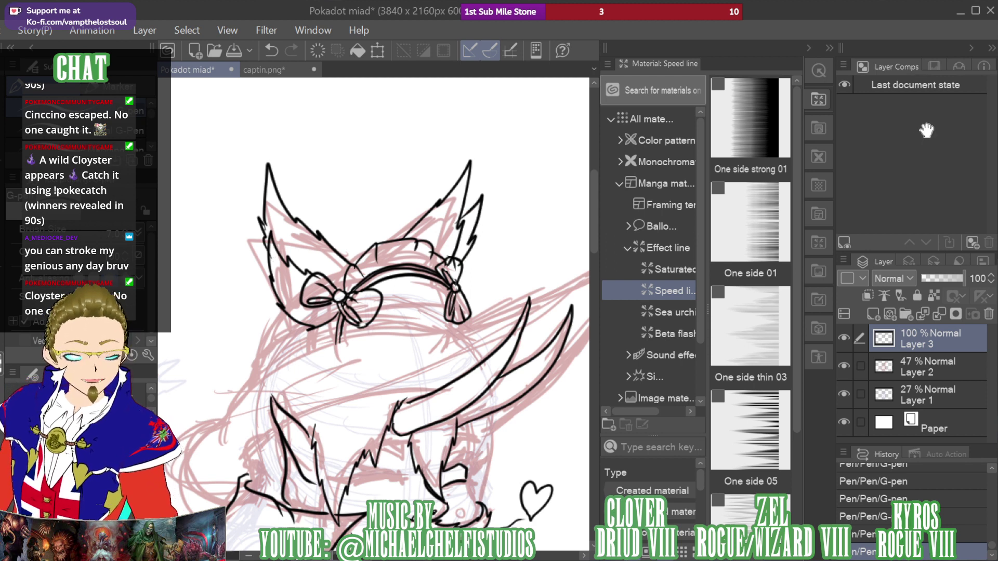
Ink the curved top of the head below the headband and erase the bow tail that overlaps it
drag(926, 130, 906, 145)
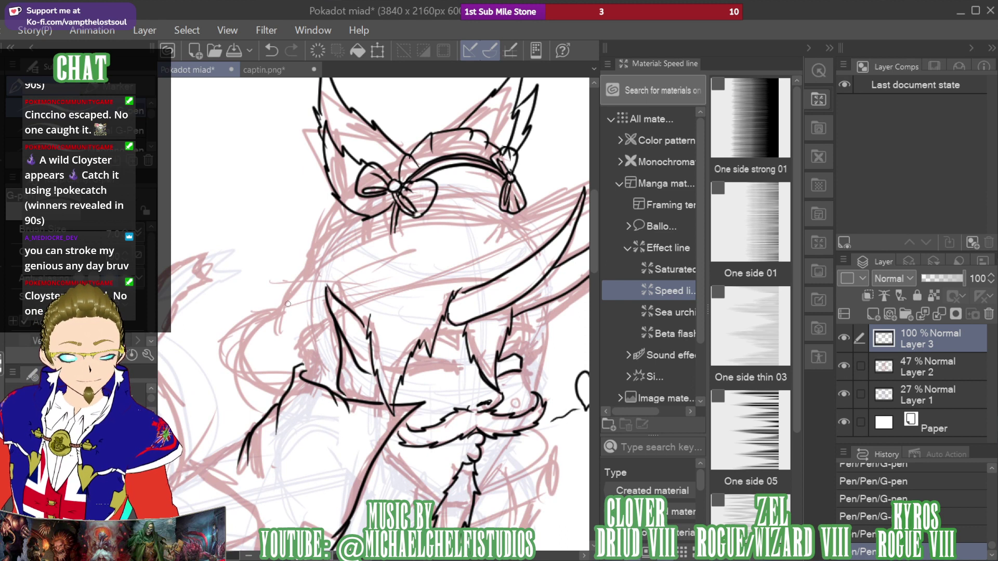
mouse_move(291, 299)
mouse_down()
mouse_move(279, 326)
mouse_move(343, 229)
mouse_move(426, 212)
mouse_up()
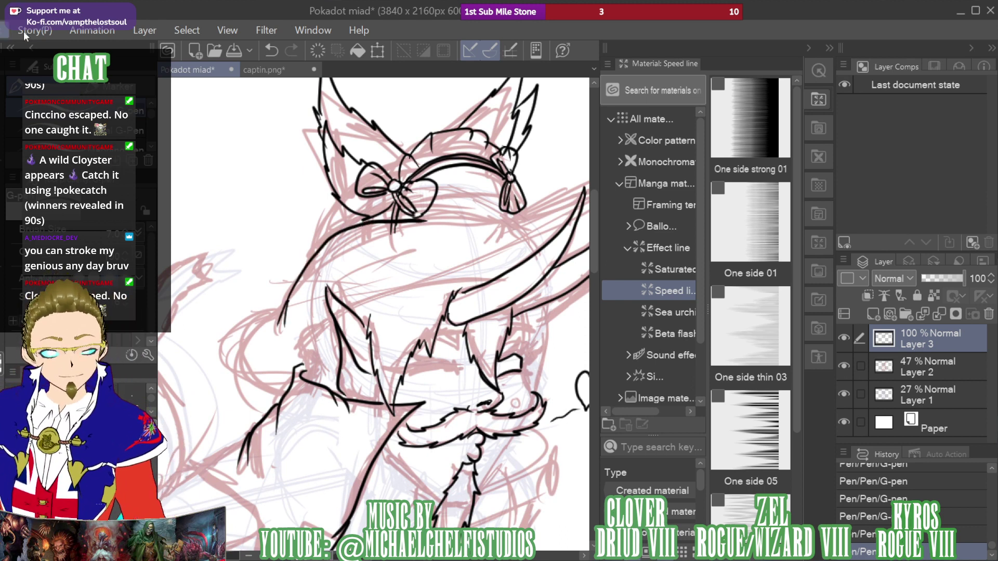
key(ctrl+z)
mouse_move(316, 254)
mouse_down()
mouse_move(400, 209)
mouse_move(511, 235)
mouse_move(519, 217)
mouse_up()
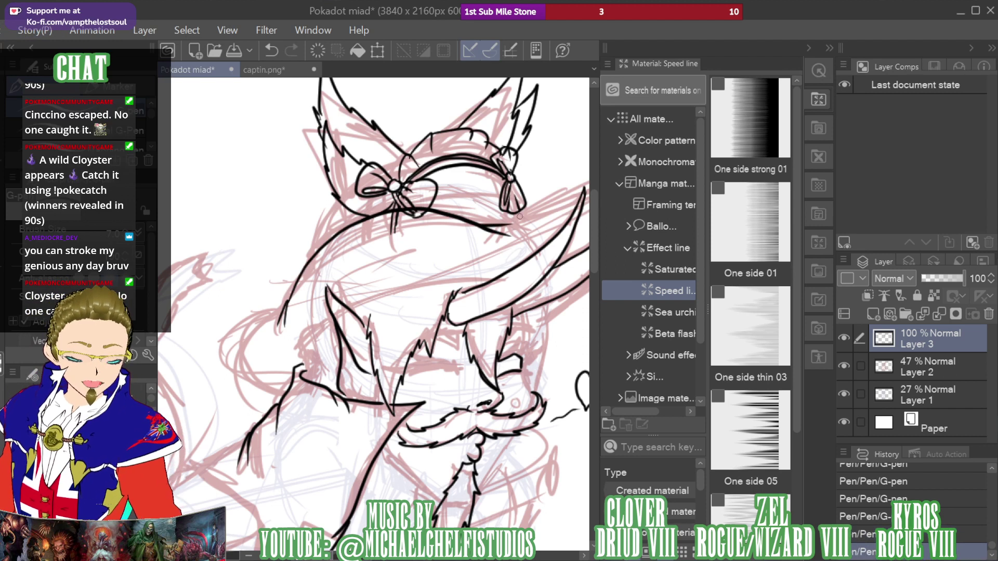
key(e)
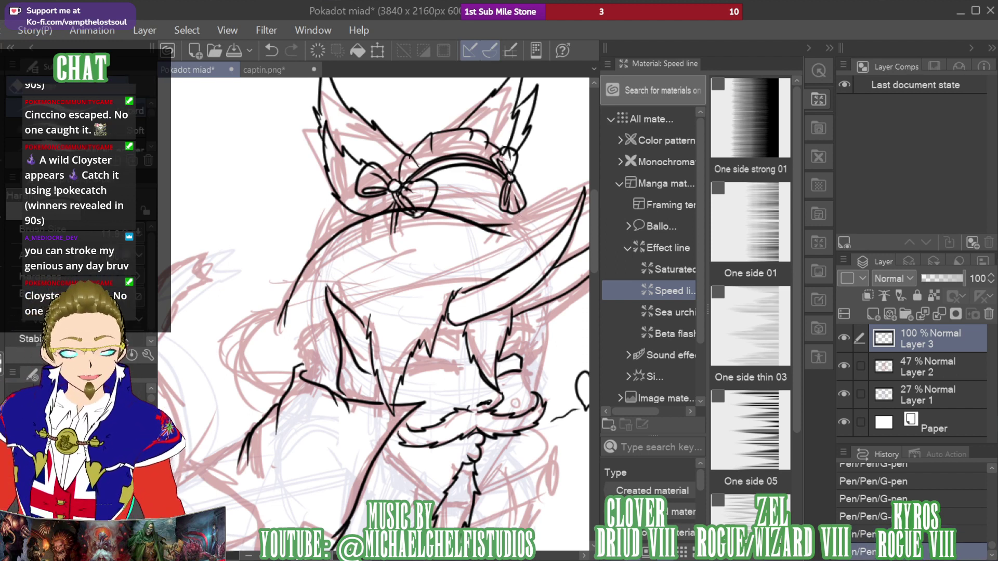
mouse_move(396, 220)
mouse_down()
mouse_move(424, 216)
mouse_move(388, 221)
mouse_move(431, 219)
mouse_up()
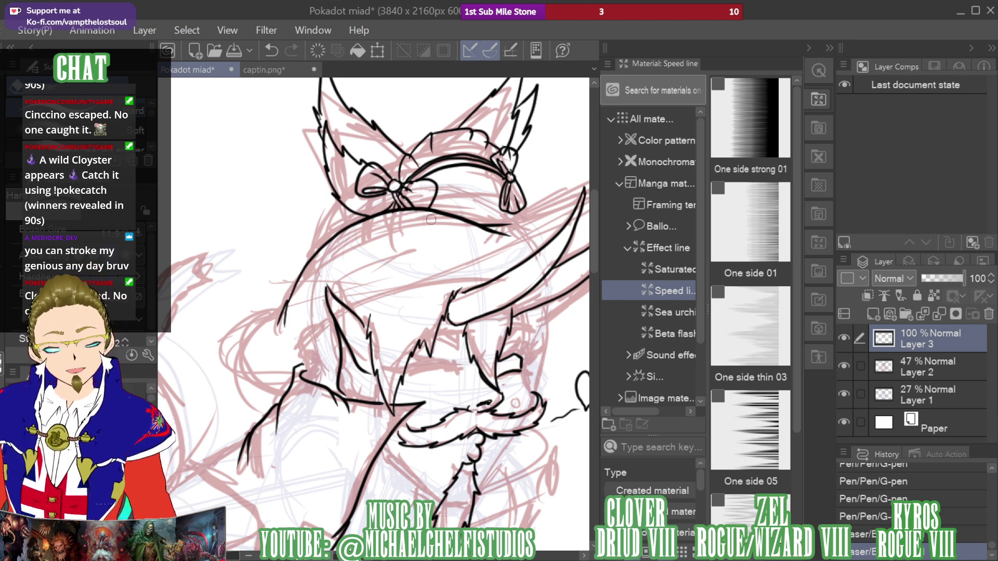
key(p)
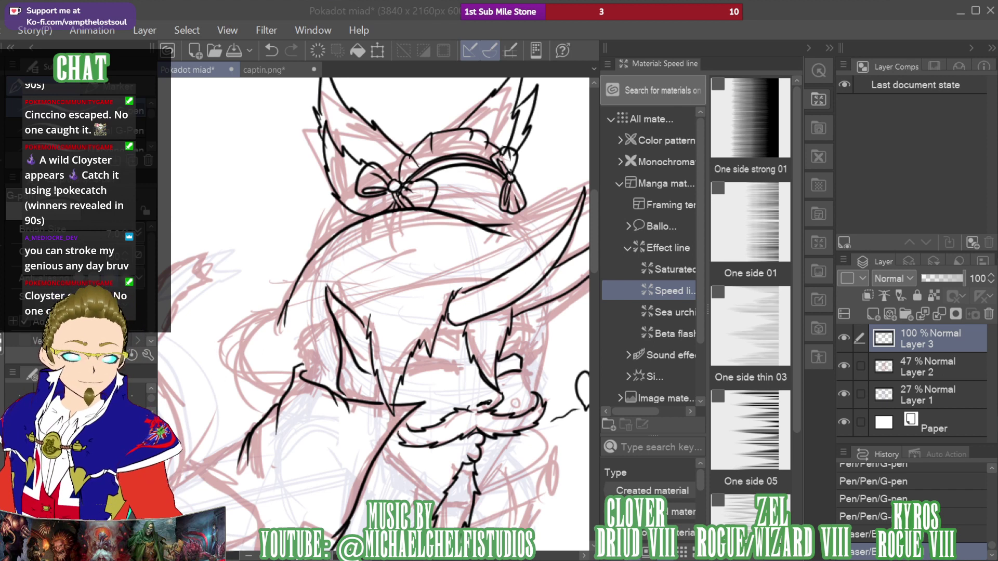
Ink the long swept hair spike behind the two curved forelocks and the jagged strands beside the far eye
key(space)
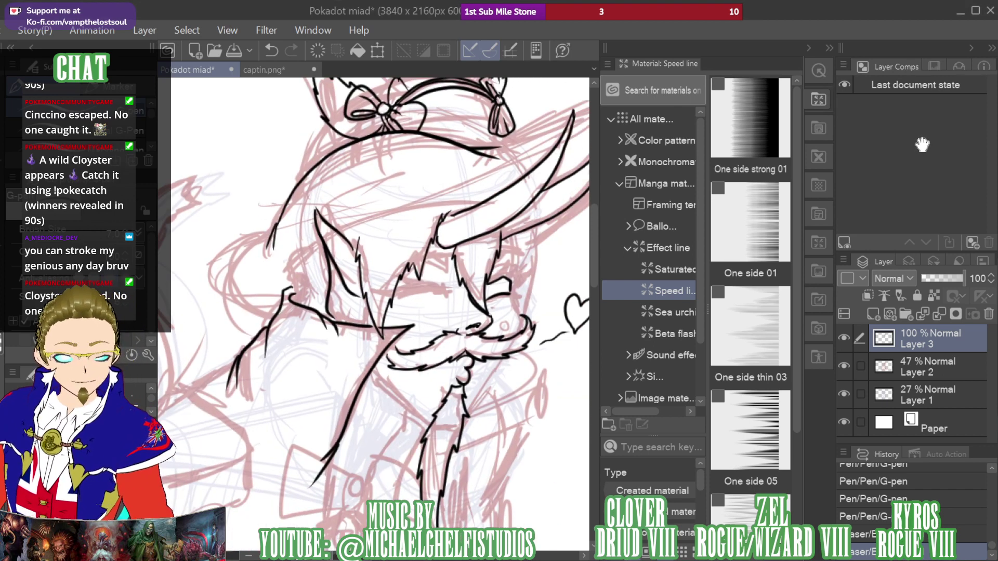
drag(927, 140, 919, 134)
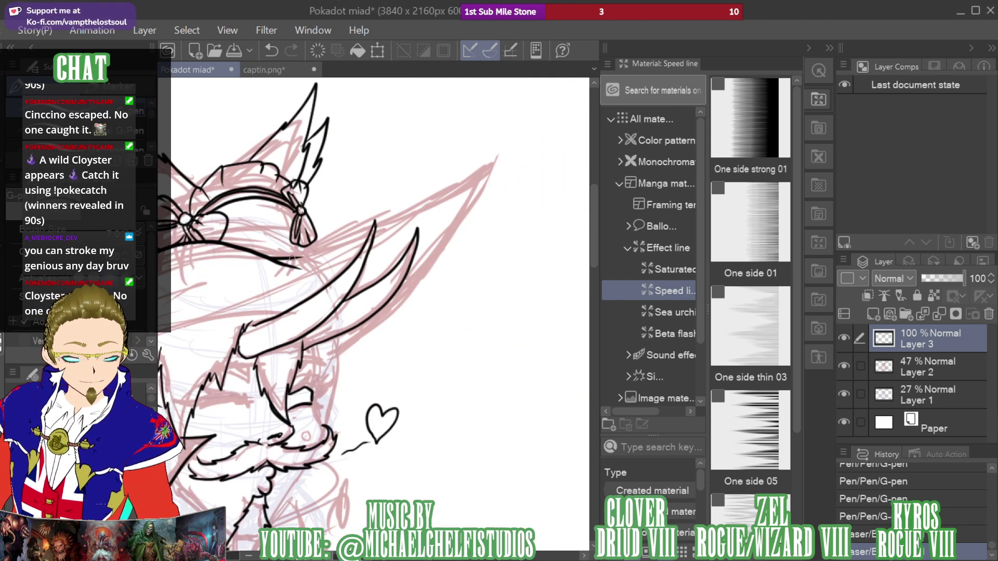
mouse_move(291, 259)
mouse_down()
mouse_move(406, 214)
mouse_move(478, 154)
mouse_move(429, 271)
mouse_move(389, 312)
mouse_up()
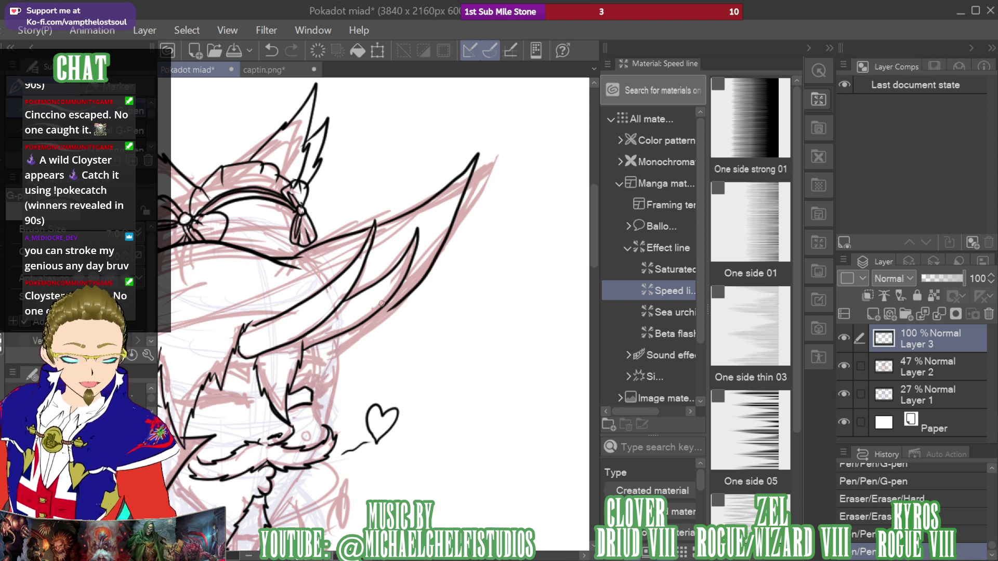
mouse_move(337, 339)
mouse_down()
mouse_move(330, 411)
mouse_move(303, 331)
mouse_move(307, 339)
mouse_up()
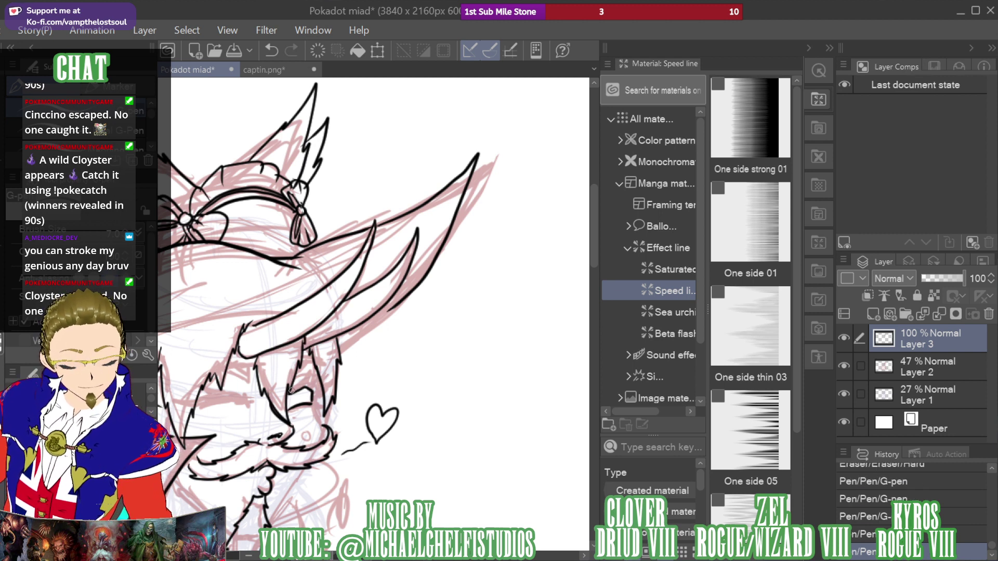
Ink the thick upper and lower lids of the open far eye and clear its interior with the hard eraser
drag(308, 378, 306, 388)
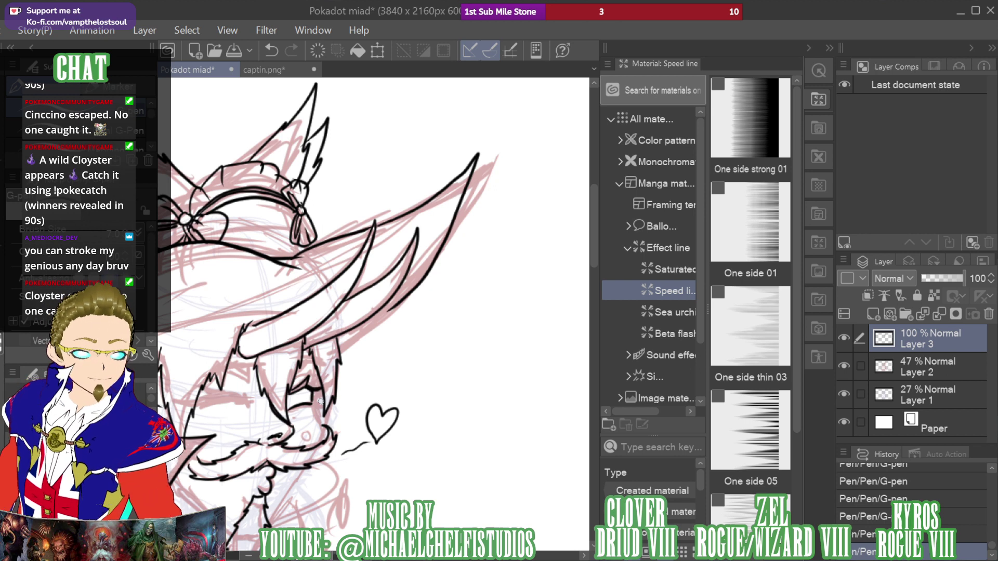
mouse_move(290, 409)
mouse_down()
mouse_move(317, 409)
mouse_move(310, 402)
mouse_move(320, 391)
mouse_move(319, 394)
mouse_up()
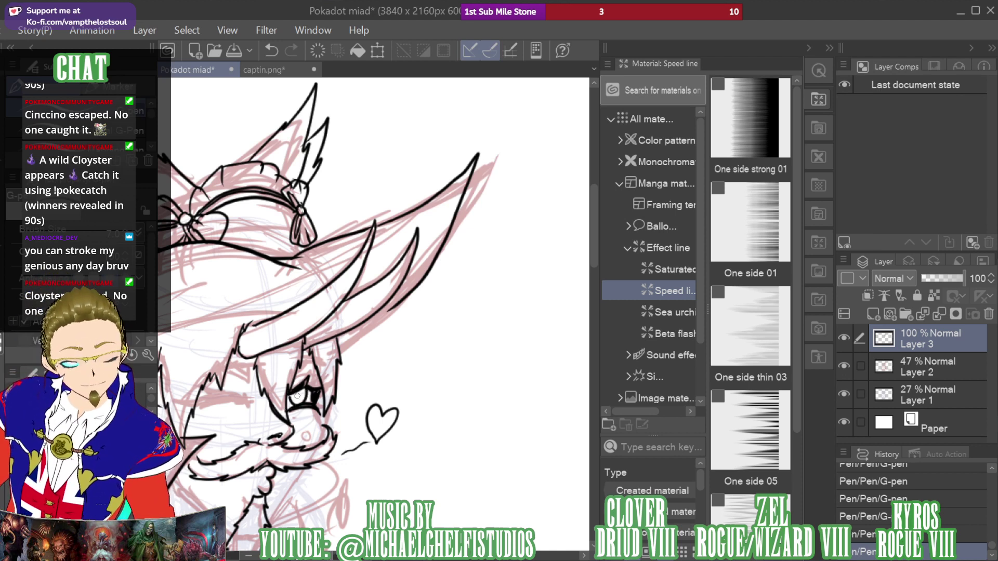
key(ctrl+z)
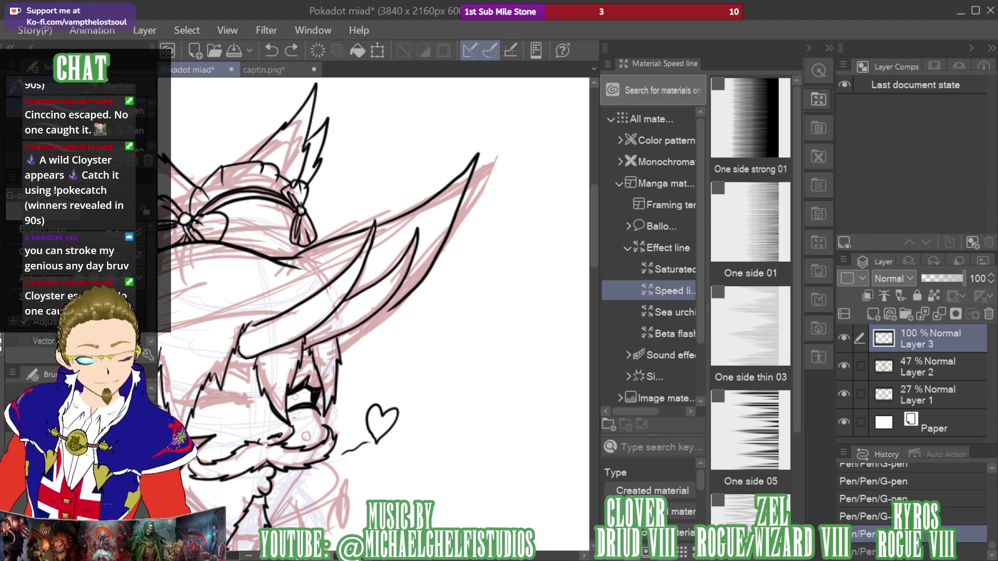
drag(305, 385, 309, 374)
key(e)
mouse_move(304, 408)
mouse_down()
mouse_move(296, 386)
mouse_move(311, 372)
mouse_up()
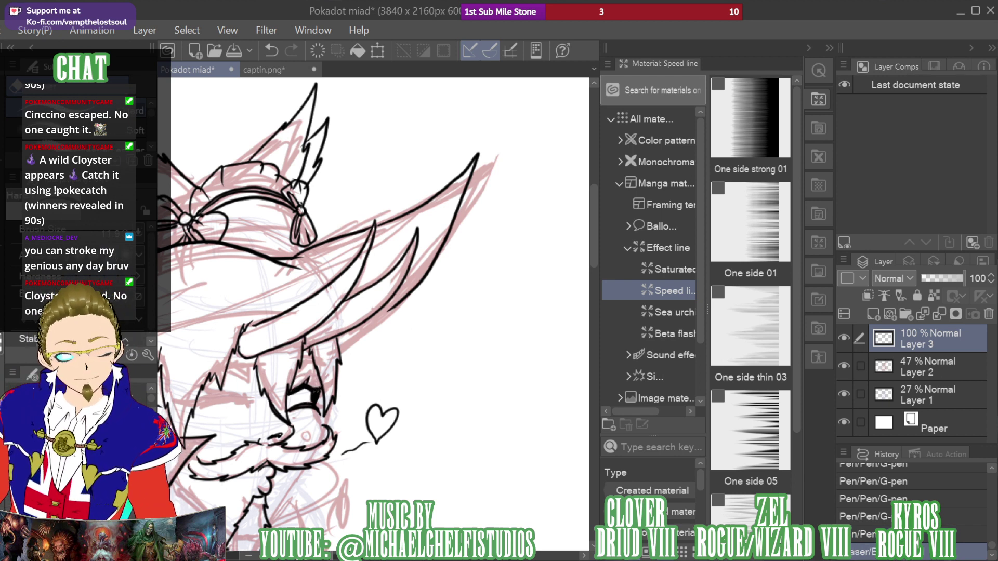
Ink the open eye's iris with the G-pen, using a dark pupil and small white highlights
key(b)
key(p)
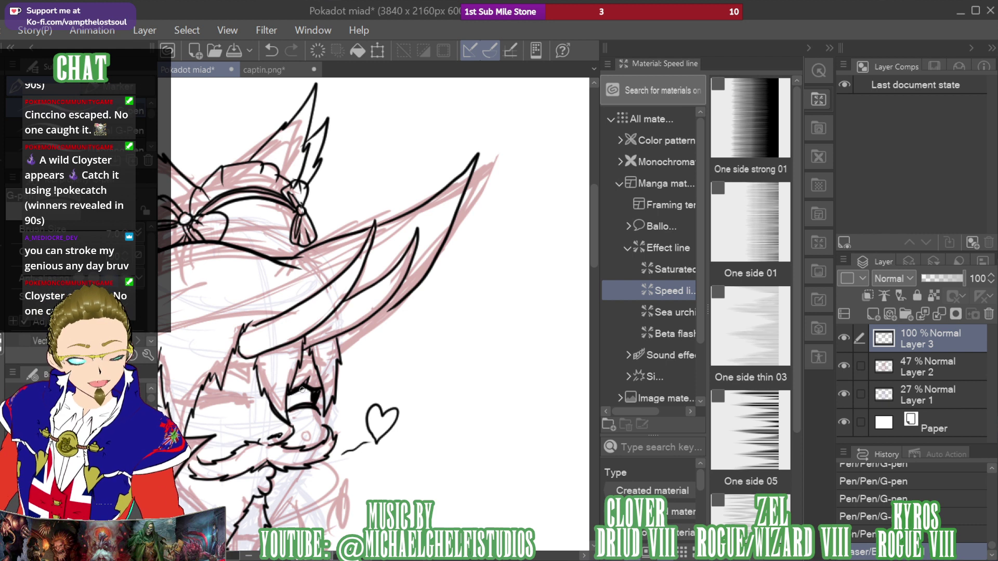
mouse_move(300, 387)
mouse_down()
mouse_move(313, 395)
mouse_move(307, 410)
mouse_move(290, 405)
mouse_move(305, 403)
mouse_move(307, 389)
mouse_move(299, 398)
mouse_up()
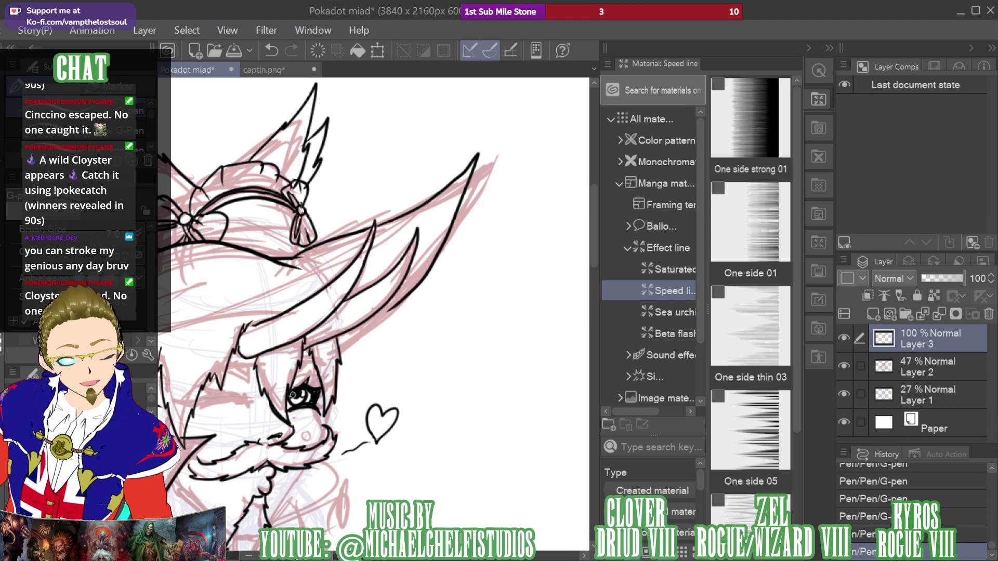
drag(292, 395, 296, 406)
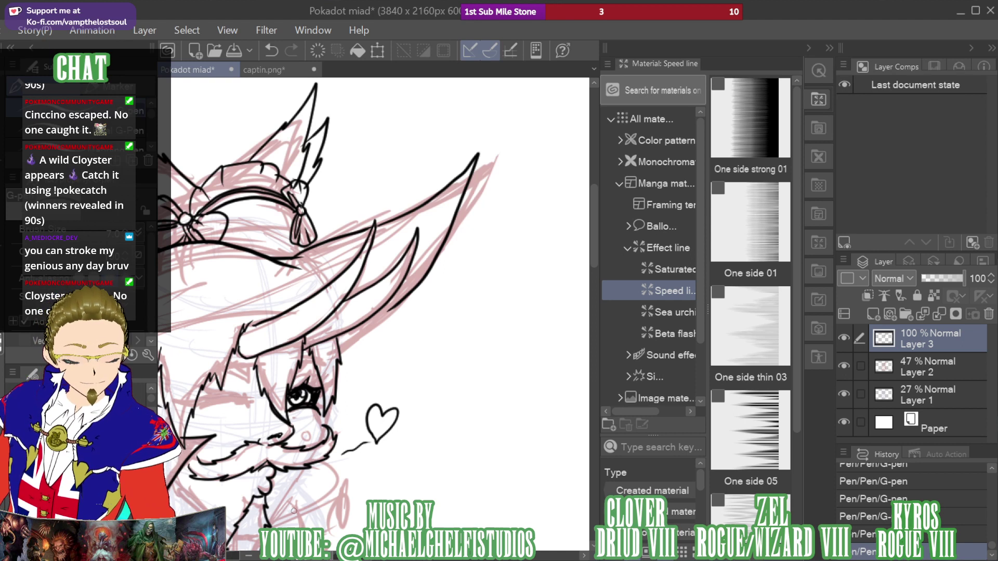
key(ctrl+z)
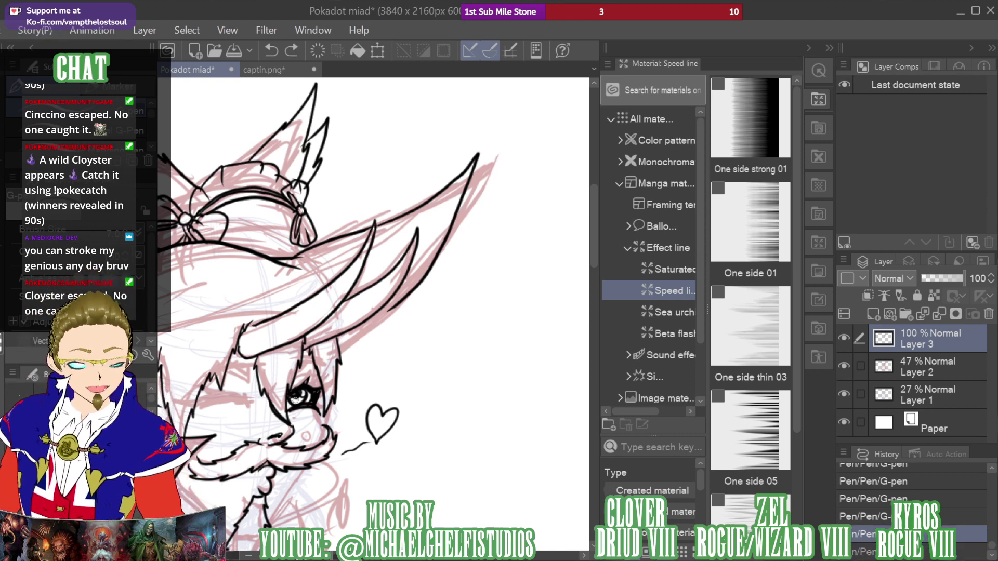
drag(295, 398, 299, 402)
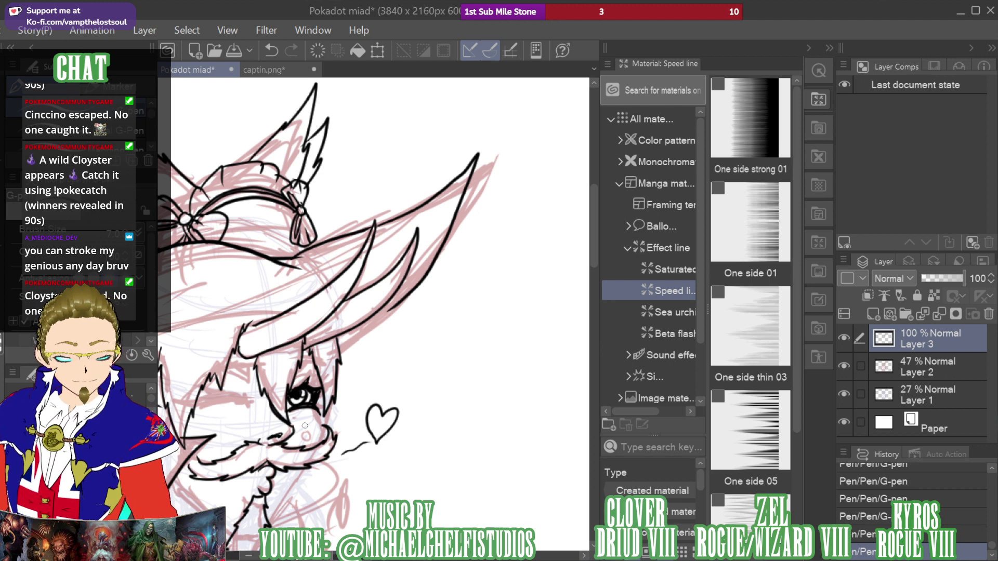
Ink the near eye as a closed wink with lashes and add an eyebrow above each eye
drag(817, 172, 925, 136)
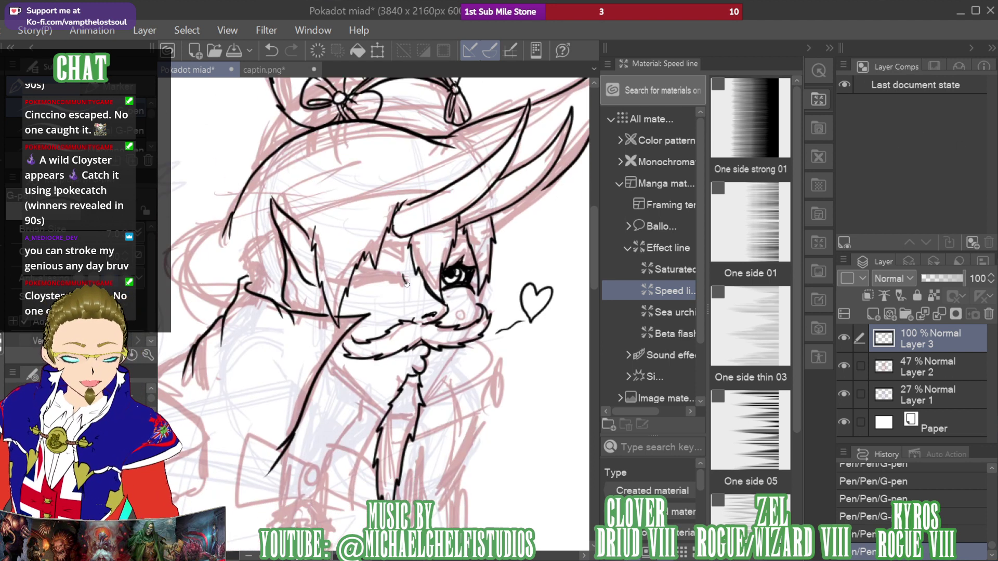
key(ctrl+z)
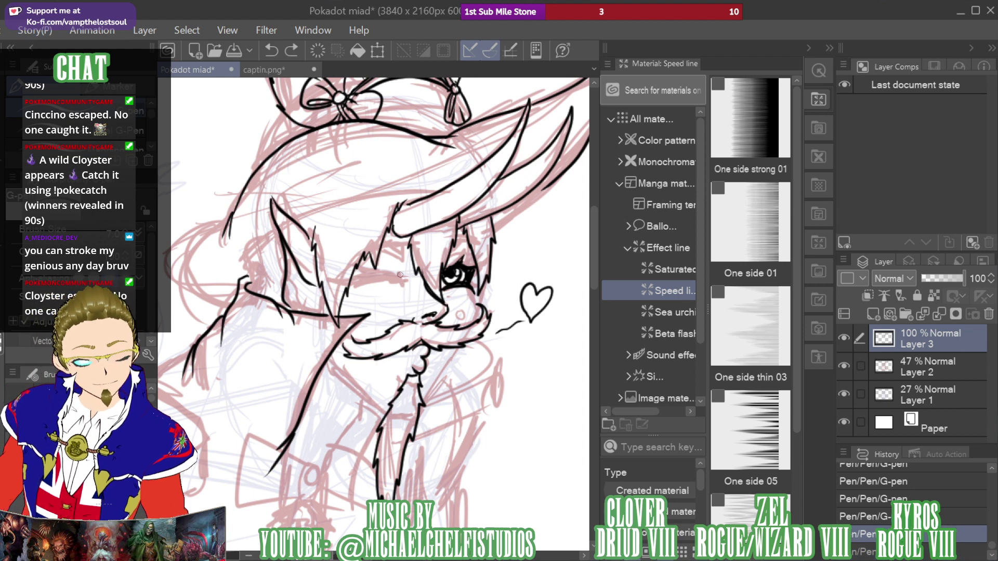
drag(398, 270, 364, 268)
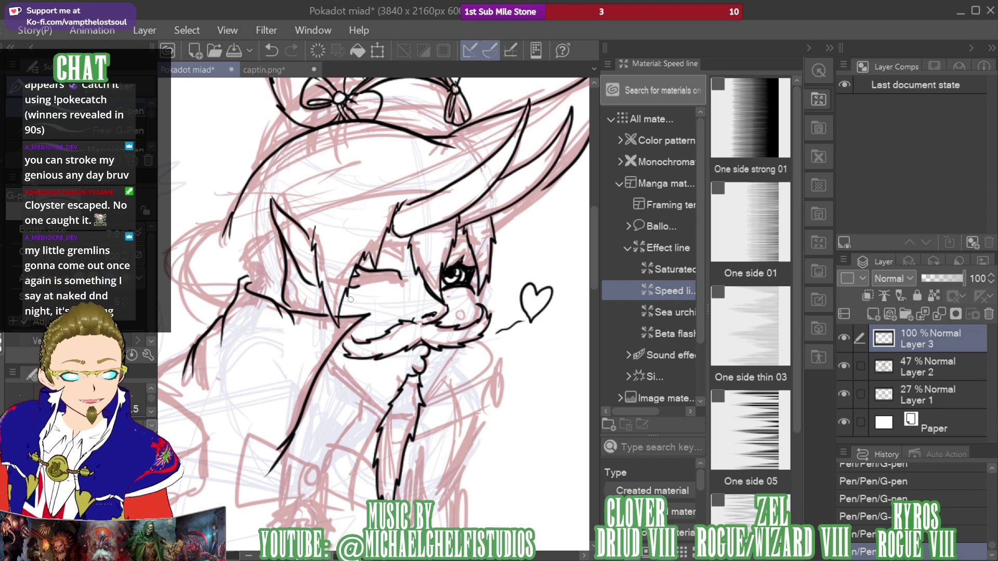
drag(358, 286, 397, 282)
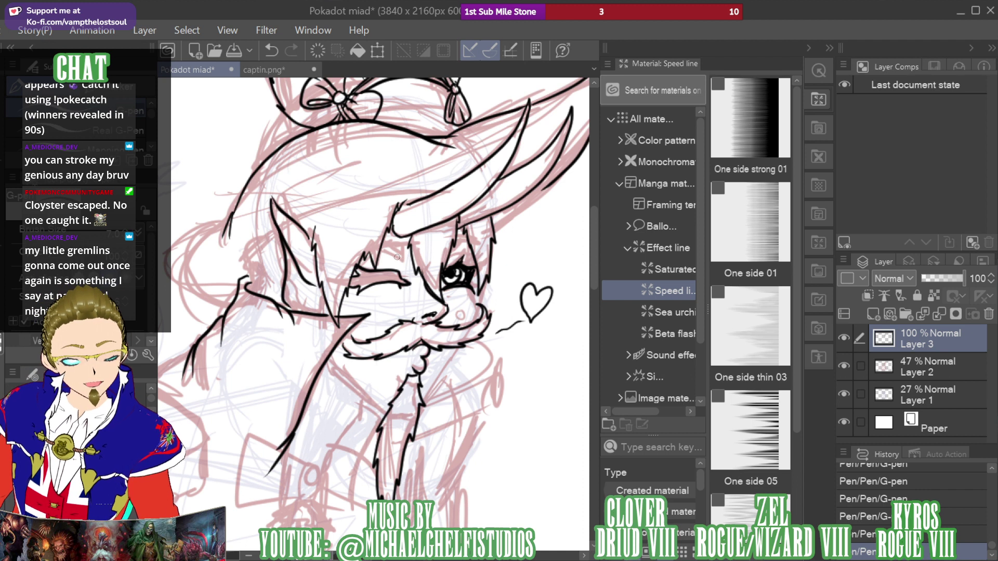
mouse_move(376, 253)
mouse_down()
mouse_move(403, 259)
mouse_move(406, 246)
mouse_move(374, 240)
mouse_up()
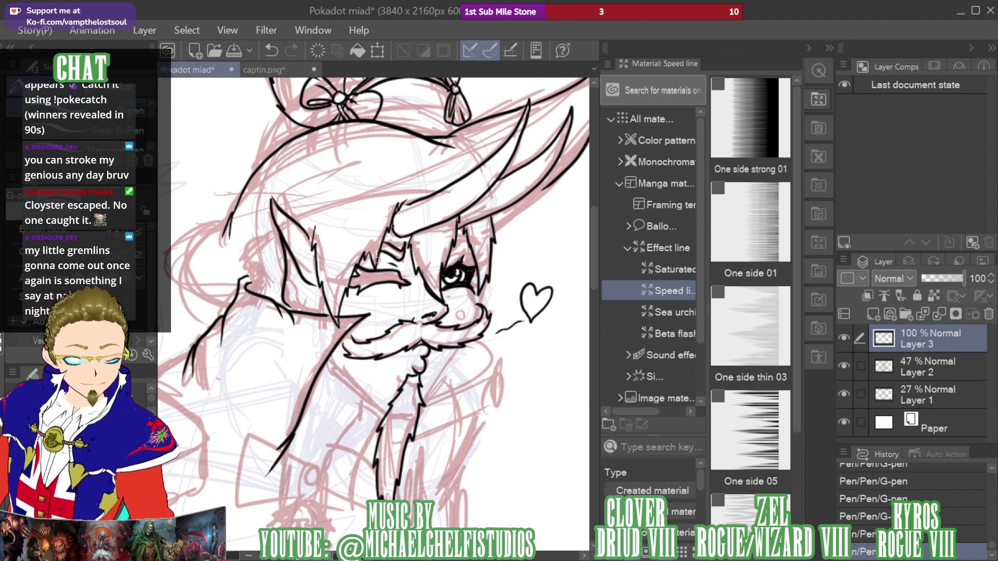
drag(452, 253, 463, 235)
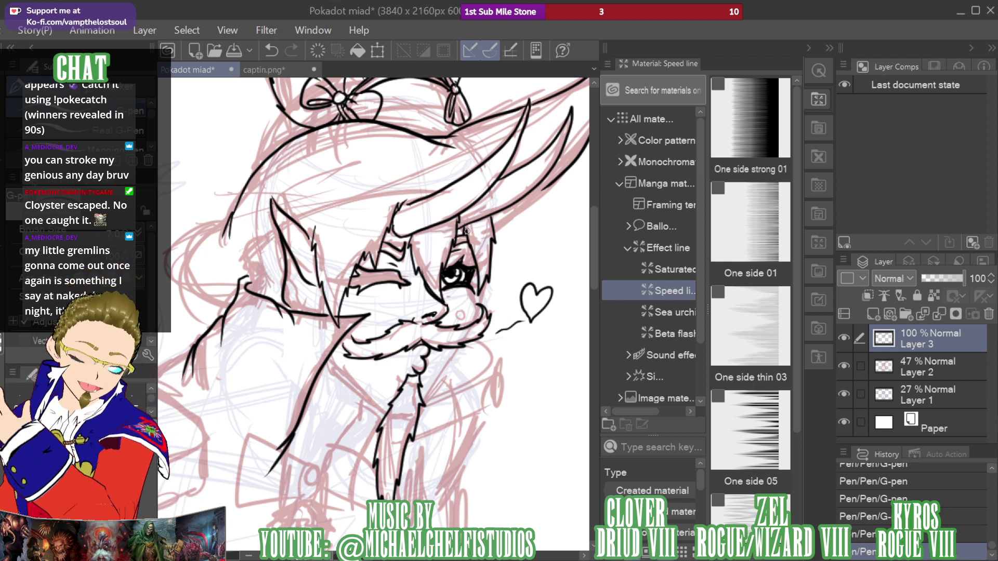
Ink the rounded hair lobe behind the near ear, the hairline sweeping to the forelocks, and the outer hair contour up to the headband
mouse_move(224, 231)
mouse_down()
mouse_move(199, 251)
mouse_move(213, 307)
mouse_move(226, 306)
mouse_up()
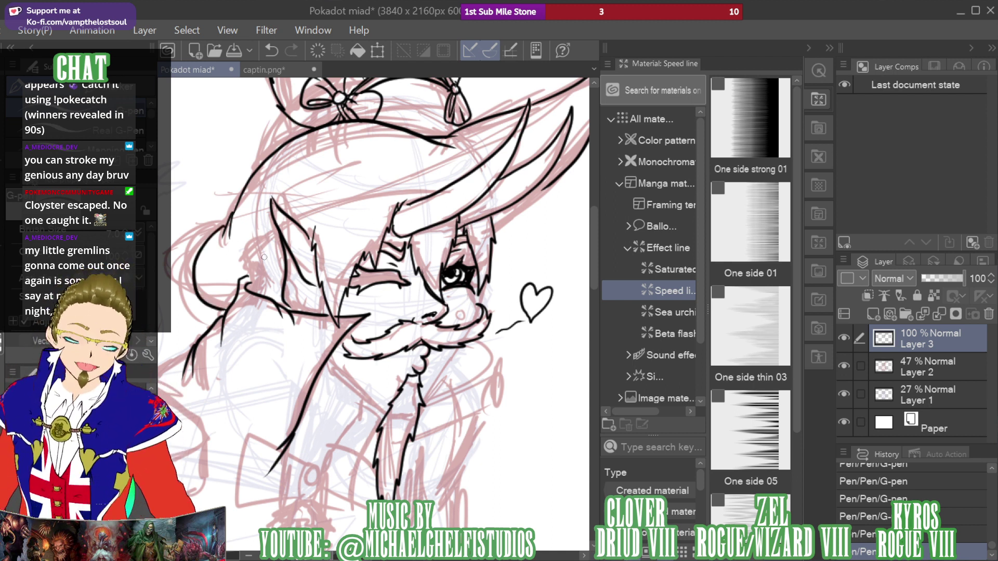
mouse_move(278, 236)
mouse_down()
mouse_move(242, 269)
mouse_move(249, 289)
mouse_move(247, 274)
mouse_up()
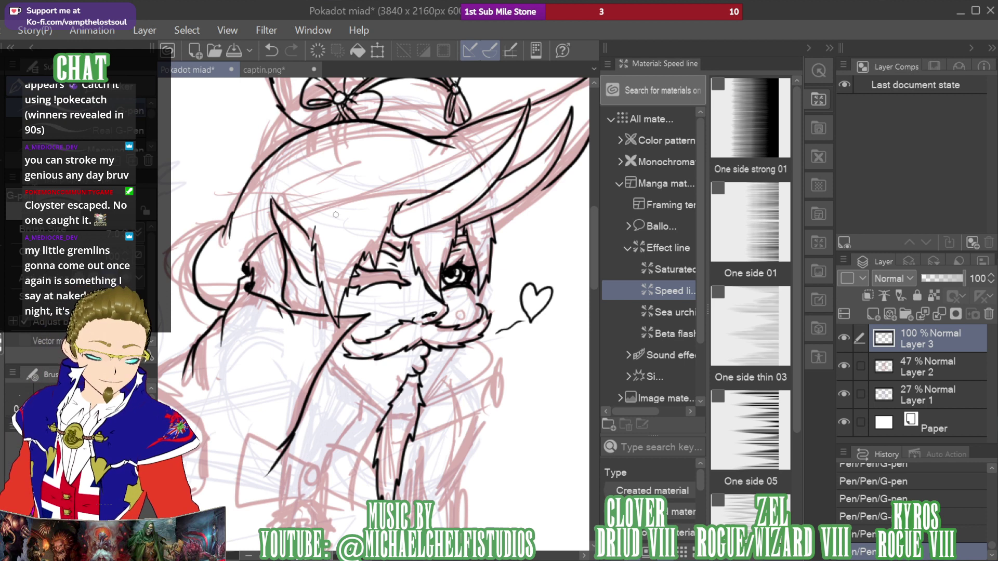
mouse_move(293, 224)
mouse_down()
mouse_move(365, 194)
mouse_move(355, 200)
mouse_move(433, 190)
mouse_up()
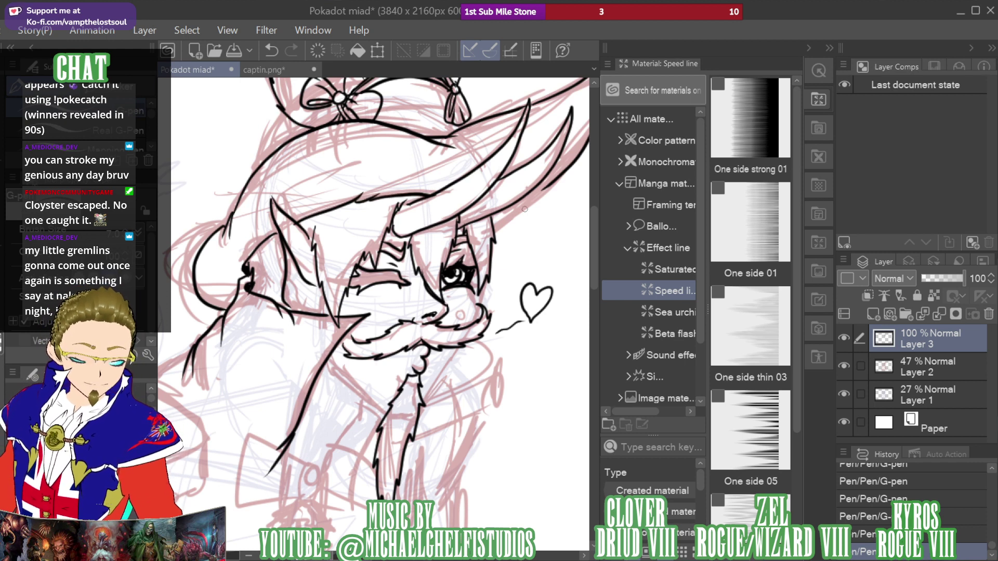
drag(913, 142, 902, 133)
drag(360, 286, 425, 284)
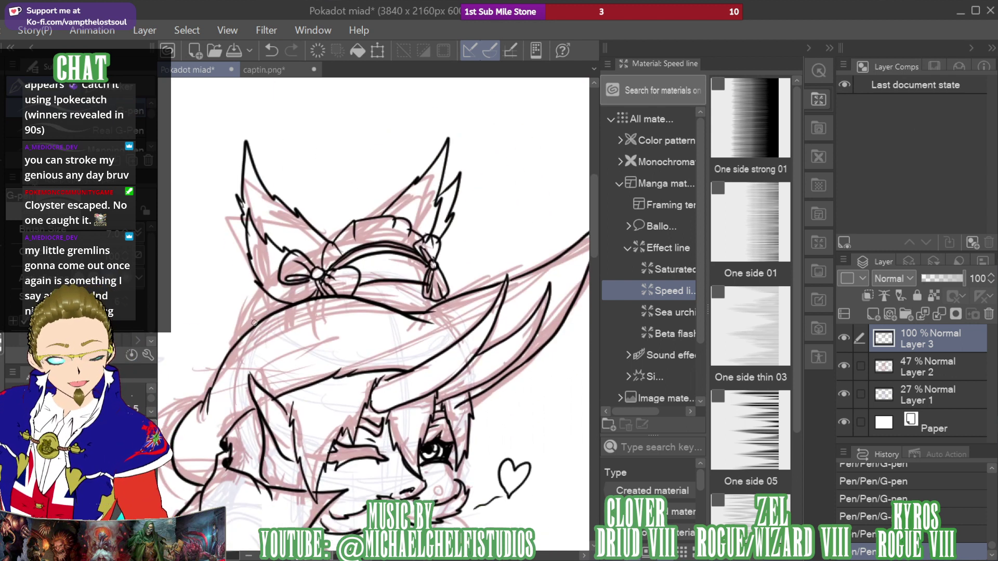
drag(231, 347, 287, 304)
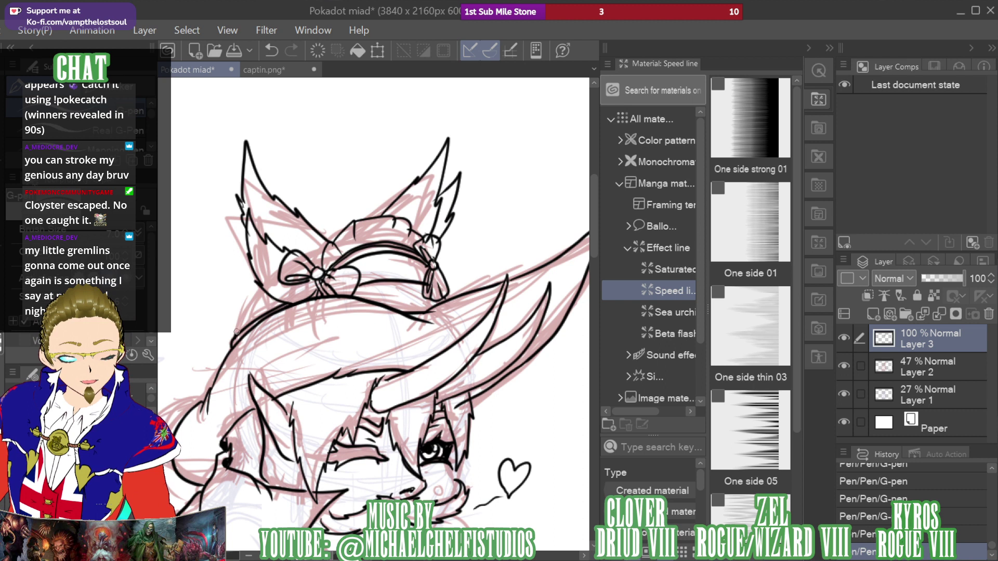
drag(235, 334, 265, 283)
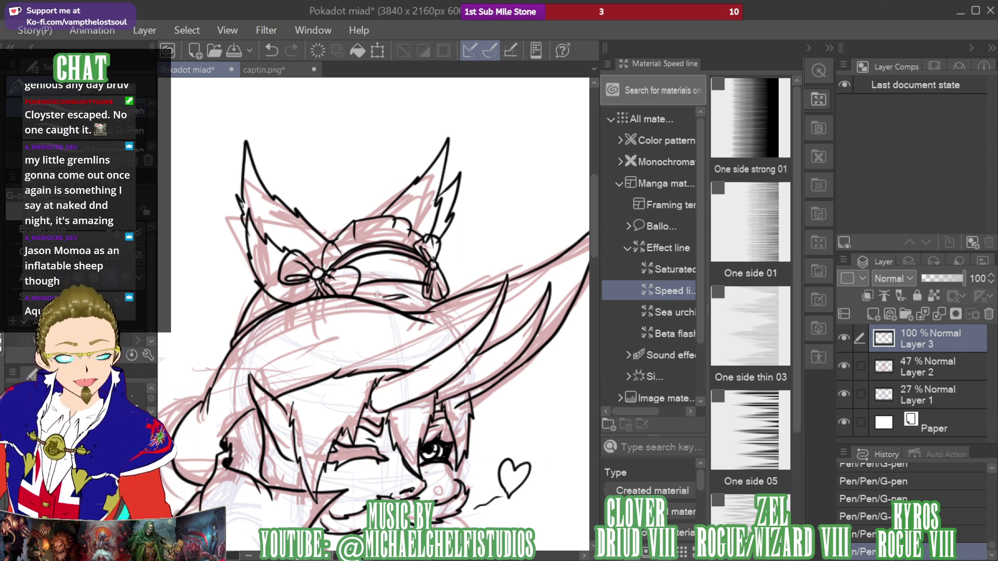
Check the captin.png drawing for reference and ink thin highlight streaks on the hair above the near ear
click(283, 74)
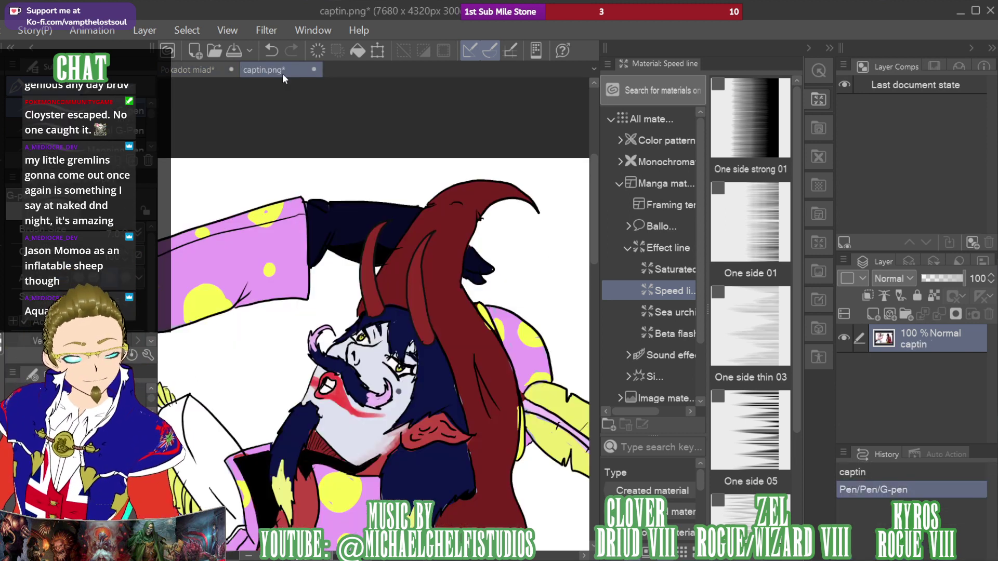
click(183, 68)
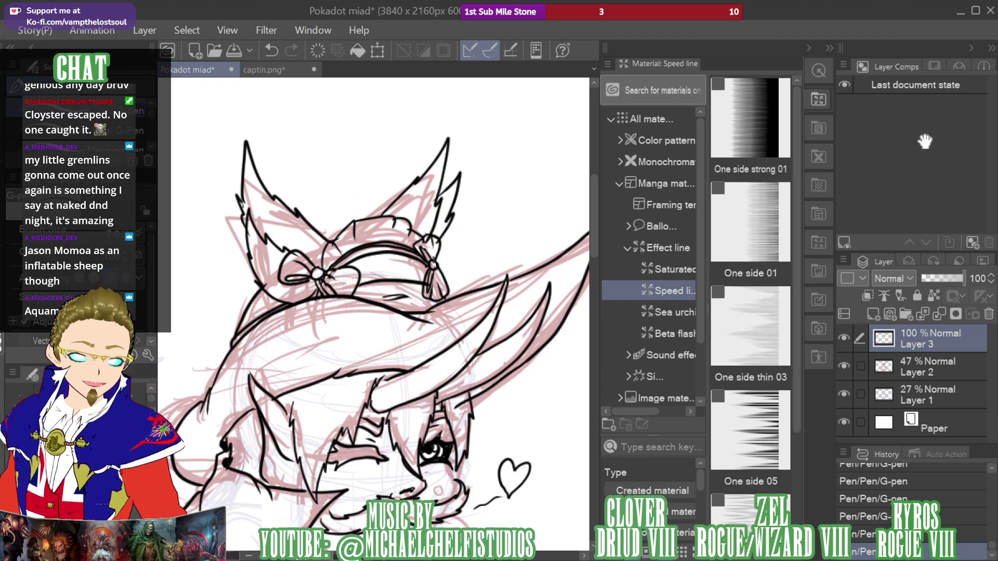
drag(322, 364, 499, 211)
key(ctrl+minus)
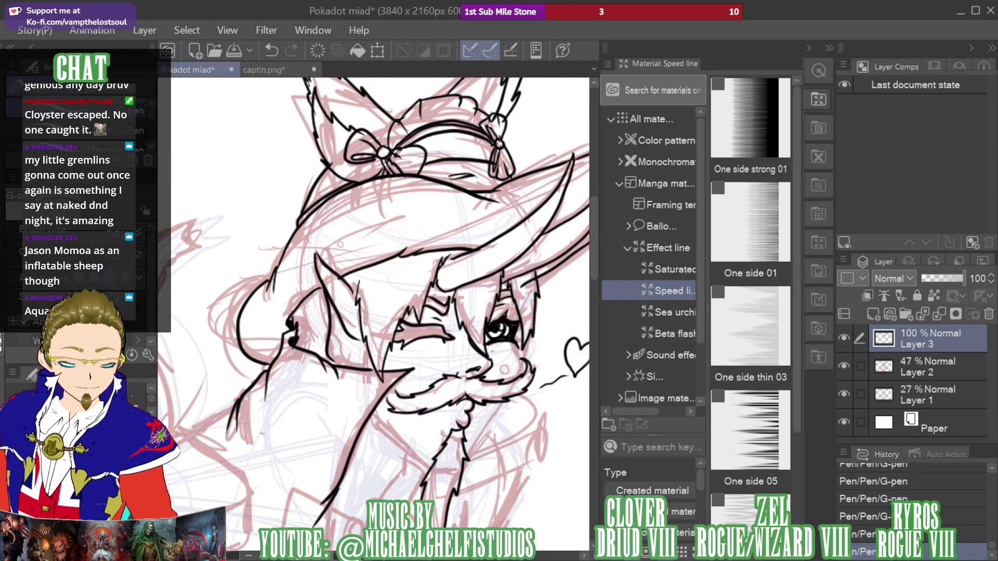
drag(328, 244, 392, 218)
drag(341, 238, 389, 213)
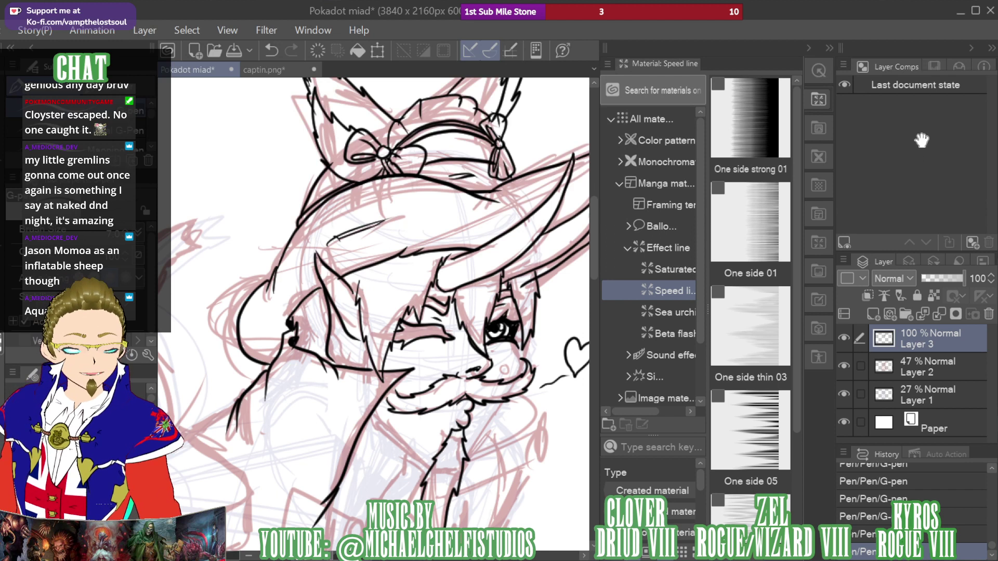
Ink the shoulder epaulette below the tray with its angled outer edge, curved lower rim and parallel inner curve, checking captin.png for reference
mouse_move(346, 351)
mouse_down()
mouse_move(390, 255)
mouse_move(338, 548)
mouse_move(522, 153)
mouse_move(439, 413)
mouse_move(512, 173)
mouse_move(481, 107)
mouse_up()
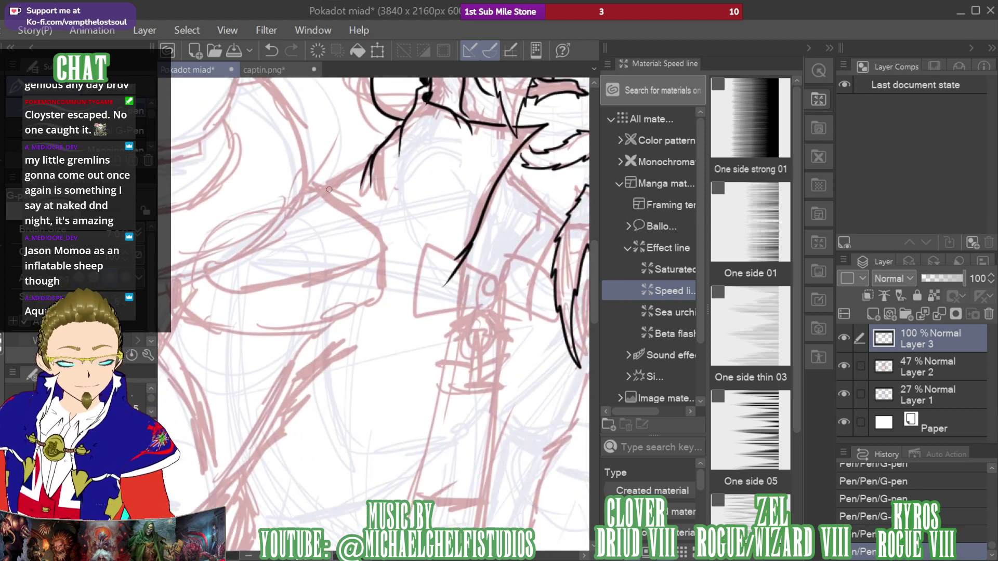
click(269, 71)
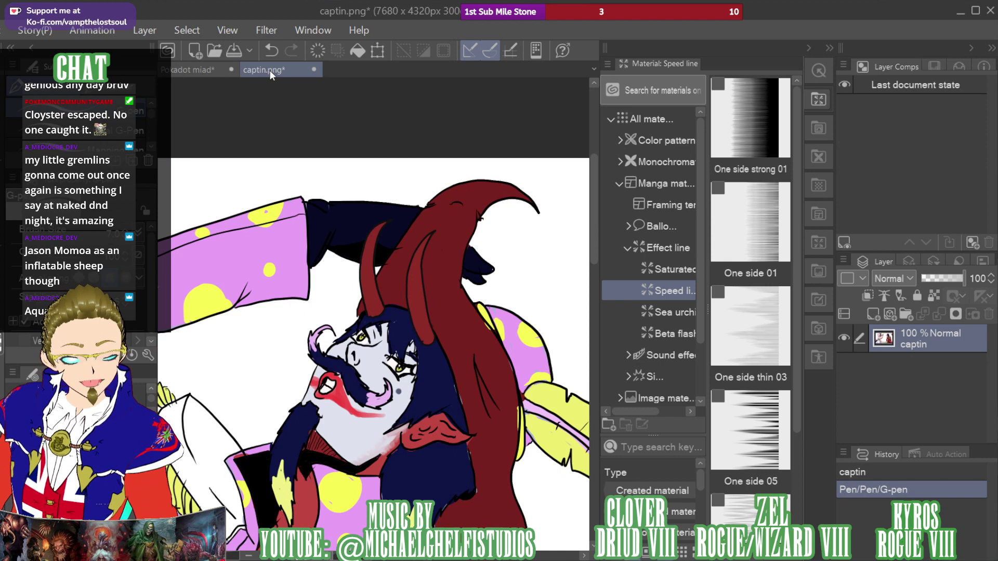
click(190, 73)
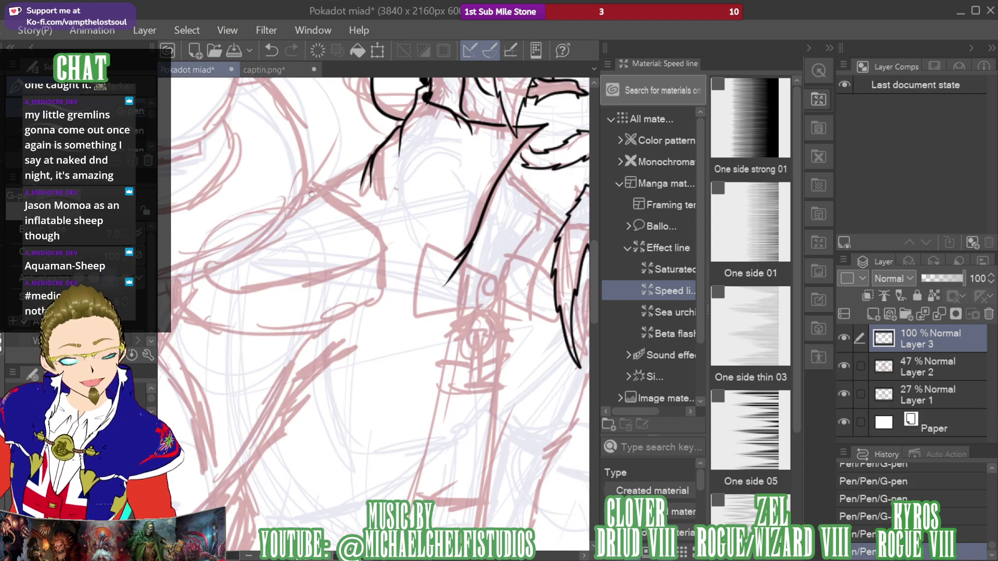
mouse_move(307, 192)
mouse_down()
mouse_move(382, 249)
mouse_move(375, 304)
mouse_up()
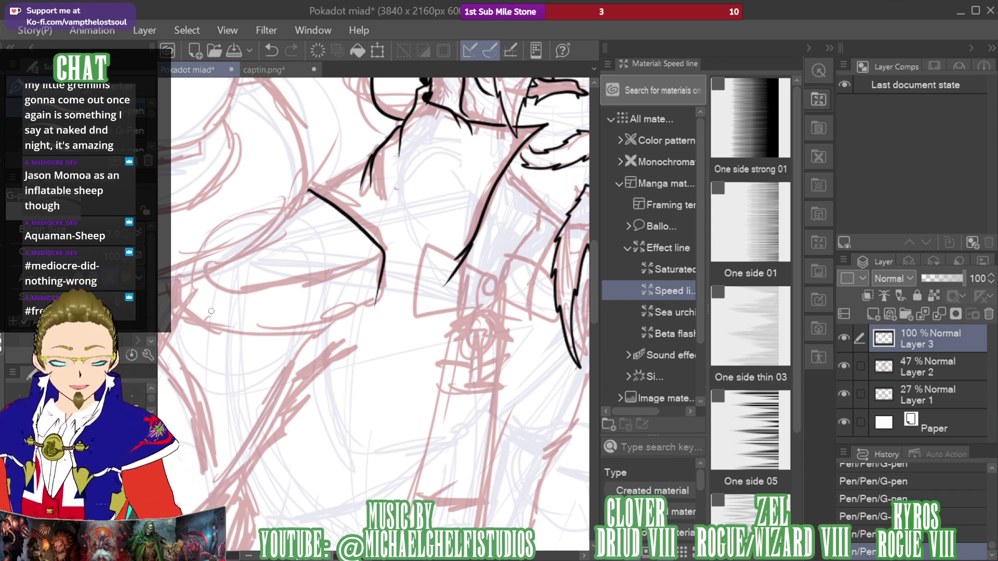
mouse_move(177, 294)
mouse_down()
mouse_move(189, 311)
mouse_move(263, 321)
mouse_move(382, 291)
mouse_up()
key(ctrl+z)
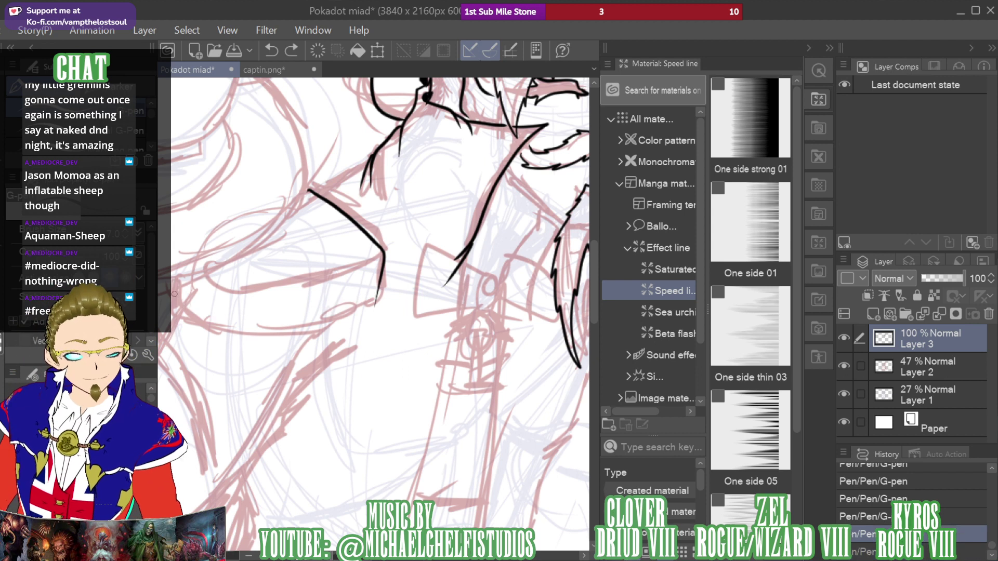
mouse_move(175, 295)
mouse_down()
mouse_move(221, 331)
mouse_move(271, 335)
mouse_move(379, 299)
mouse_up()
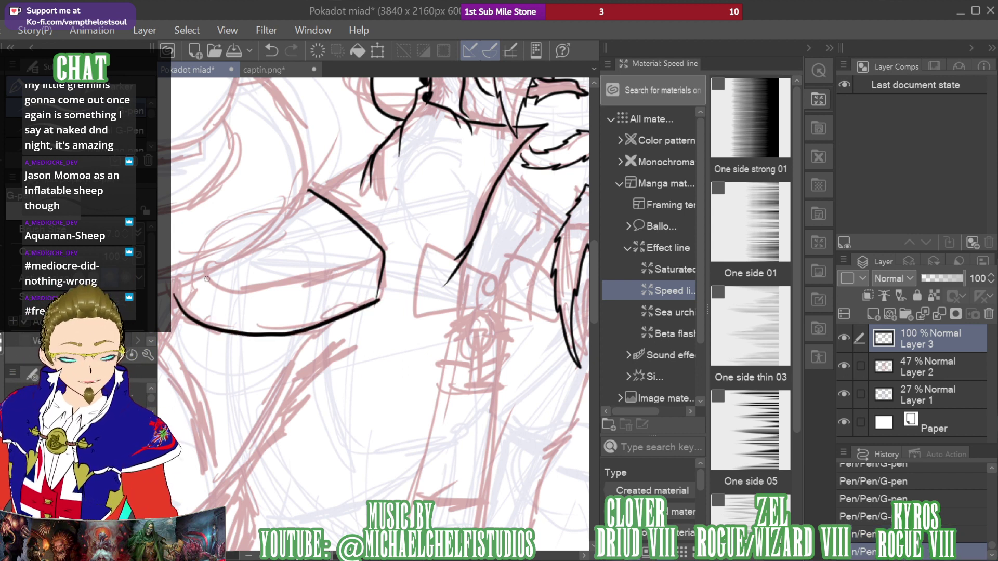
mouse_move(207, 279)
mouse_down()
mouse_move(280, 298)
mouse_move(378, 262)
mouse_up()
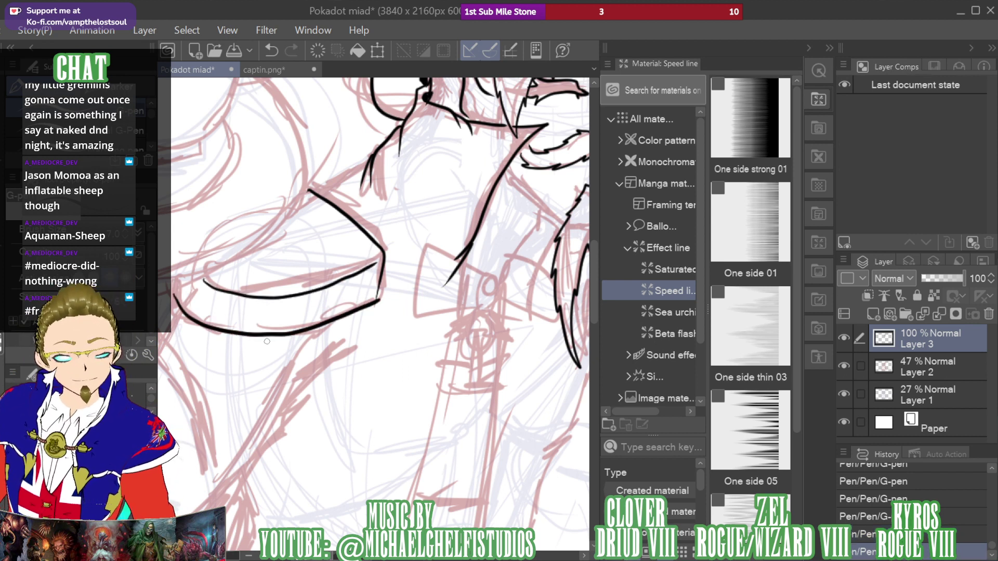
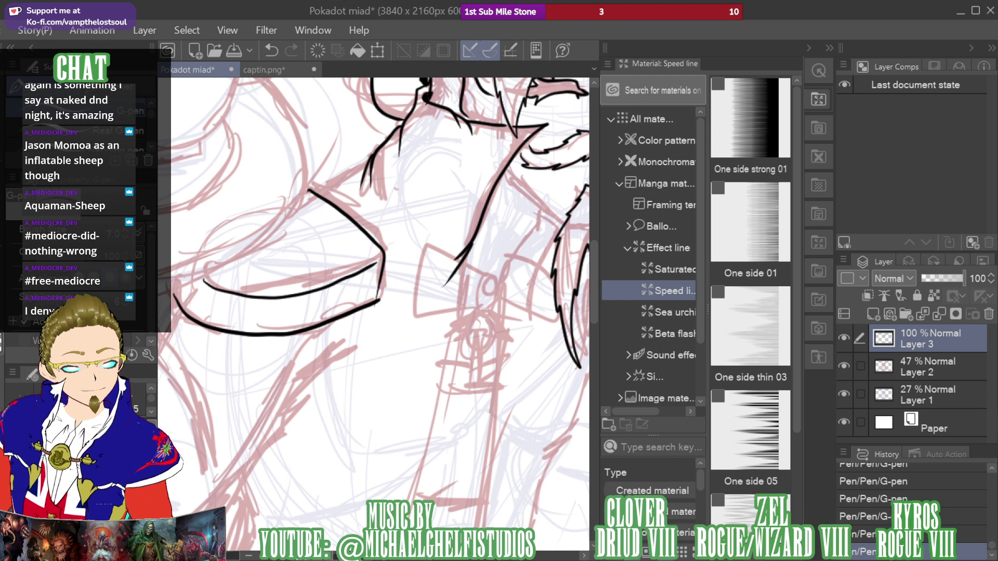
Trim the epaulette rim's stray end with the eraser and ink a row of looped fringe strands hanging along its lower edge
mouse_move(210, 309)
mouse_down()
mouse_move(364, 342)
mouse_move(332, 333)
mouse_up()
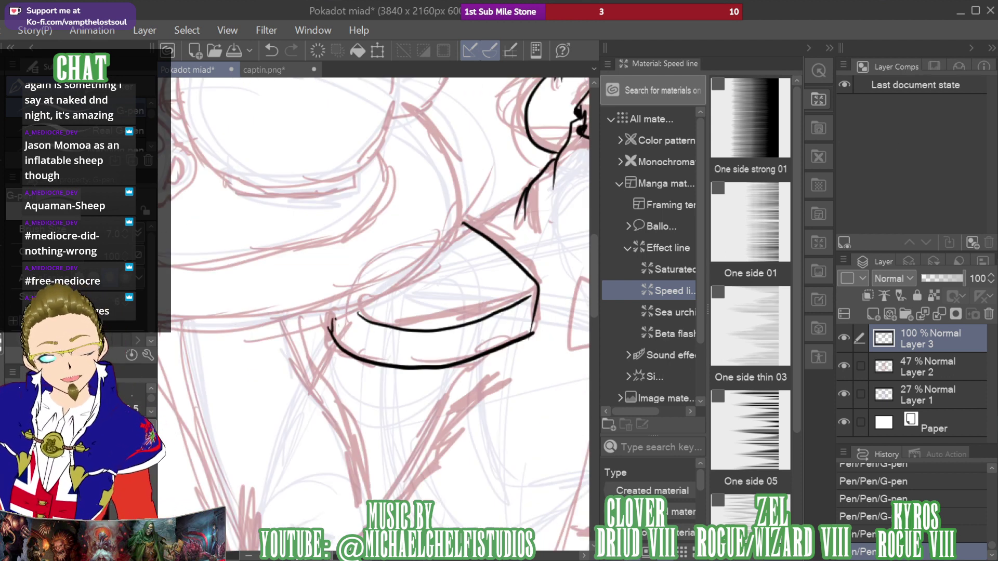
key(e)
drag(326, 323, 338, 322)
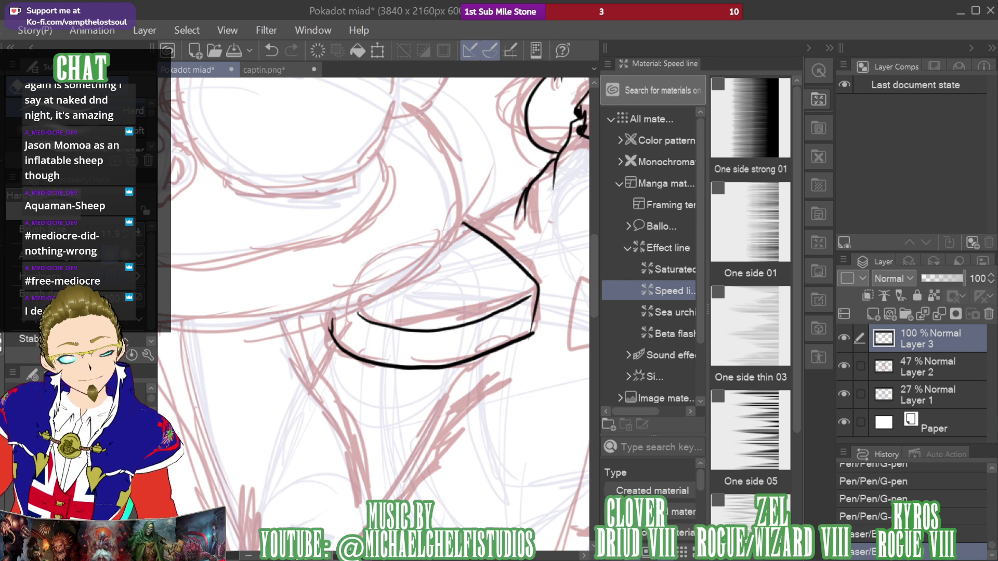
key(p)
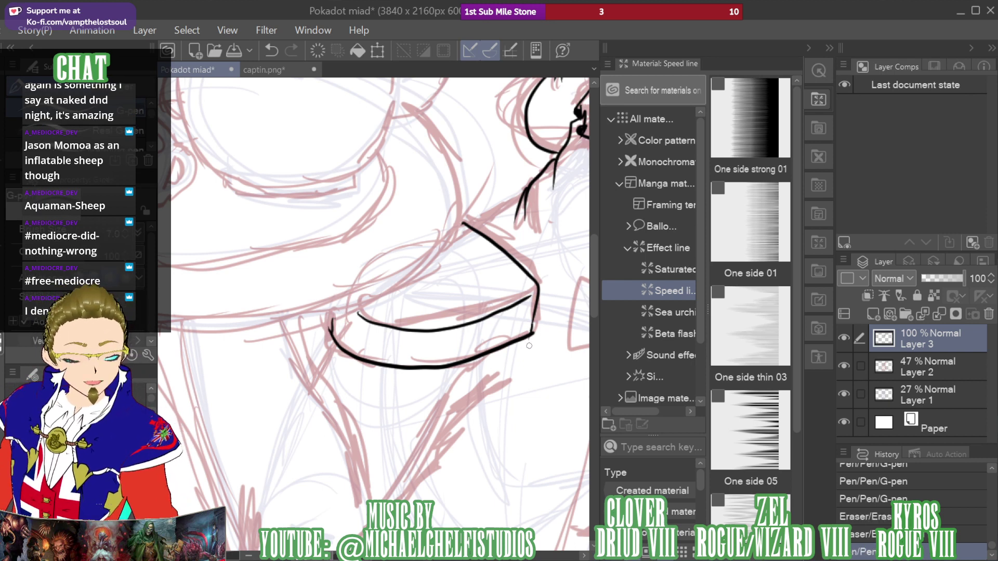
mouse_move(530, 337)
mouse_down()
mouse_move(490, 419)
mouse_move(479, 419)
mouse_move(510, 352)
mouse_move(532, 339)
mouse_move(505, 401)
mouse_up()
mouse_move(502, 350)
mouse_down()
mouse_move(463, 420)
mouse_move(487, 398)
mouse_move(500, 365)
mouse_move(478, 374)
mouse_move(449, 419)
mouse_move(468, 405)
mouse_up()
mouse_move(471, 363)
mouse_down()
mouse_move(439, 408)
mouse_move(450, 413)
mouse_up()
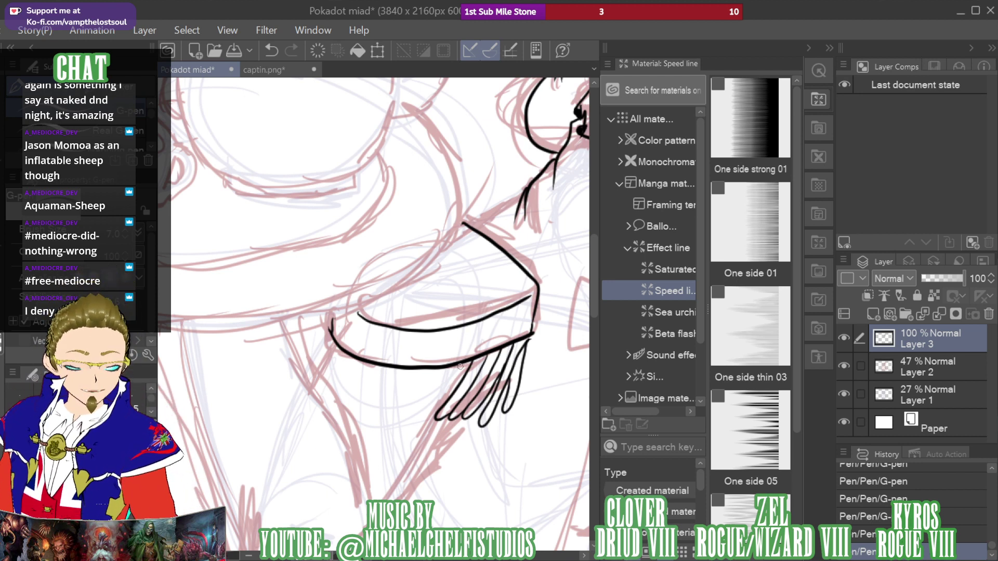
mouse_move(460, 366)
mouse_down()
mouse_move(411, 422)
mouse_move(423, 424)
mouse_move(442, 394)
mouse_move(393, 420)
mouse_move(441, 387)
mouse_up()
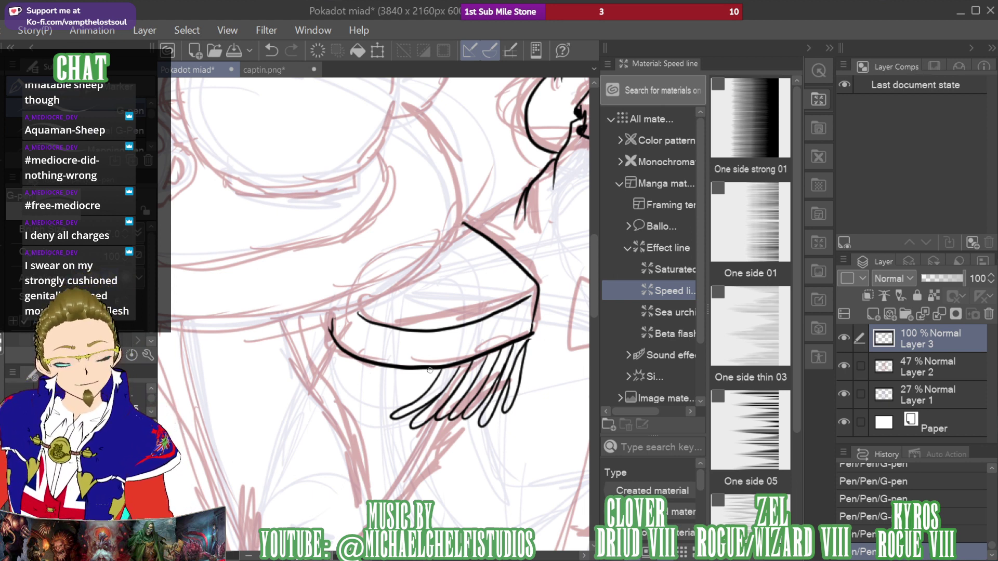
mouse_move(428, 370)
mouse_down()
mouse_move(374, 409)
mouse_move(404, 405)
mouse_move(420, 396)
mouse_move(366, 400)
mouse_move(380, 403)
mouse_move(423, 373)
mouse_move(355, 388)
mouse_move(377, 398)
mouse_up()
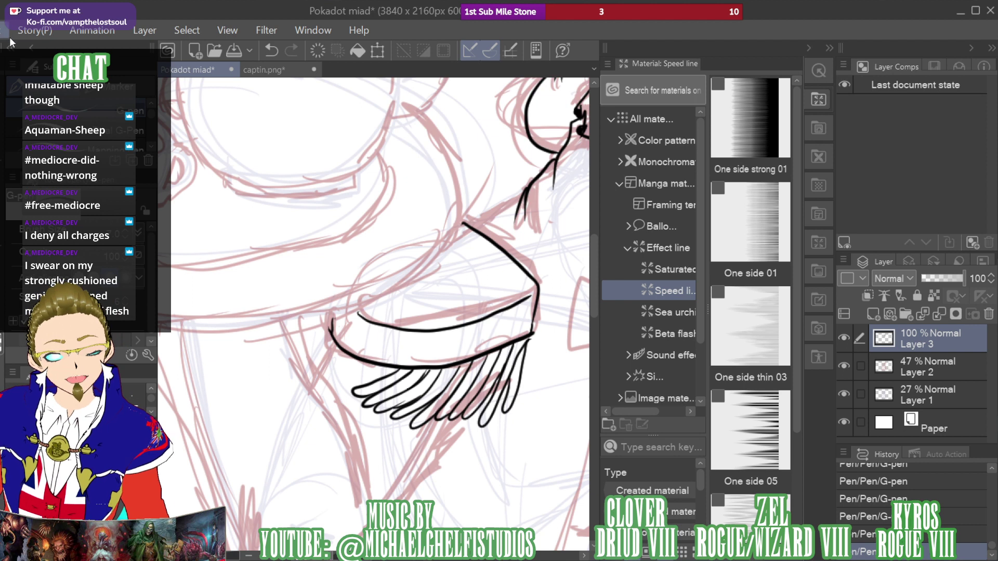
key(ctrl+z)
mouse_move(379, 372)
mouse_down()
mouse_move(339, 399)
mouse_move(364, 403)
mouse_up()
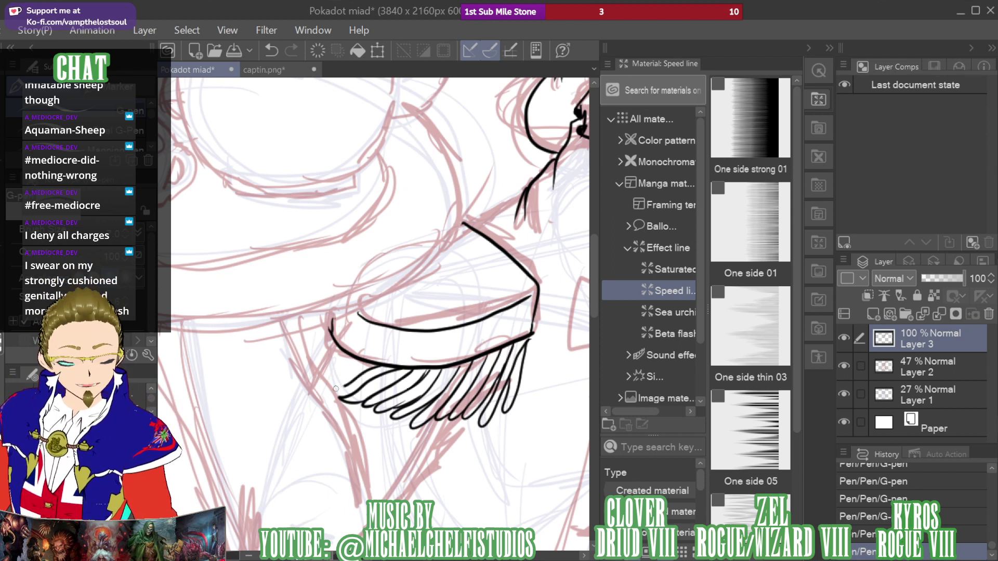
mouse_move(356, 362)
mouse_down()
mouse_move(324, 381)
mouse_move(312, 364)
mouse_move(328, 344)
mouse_move(304, 348)
mouse_move(309, 369)
mouse_up()
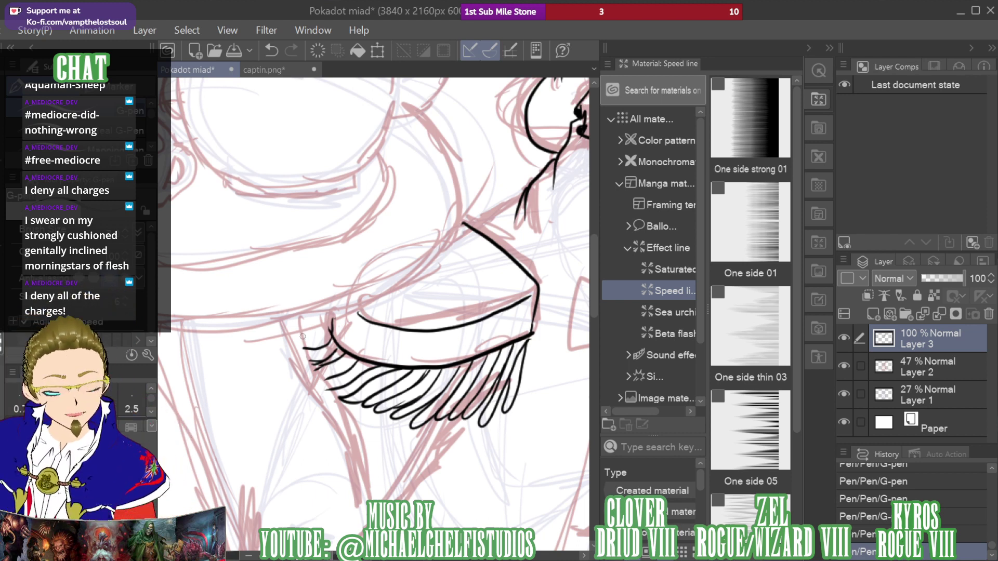
Ink the oval opening of the teacup on the tray with short liquid lines inside it
key(ctrl+minus)
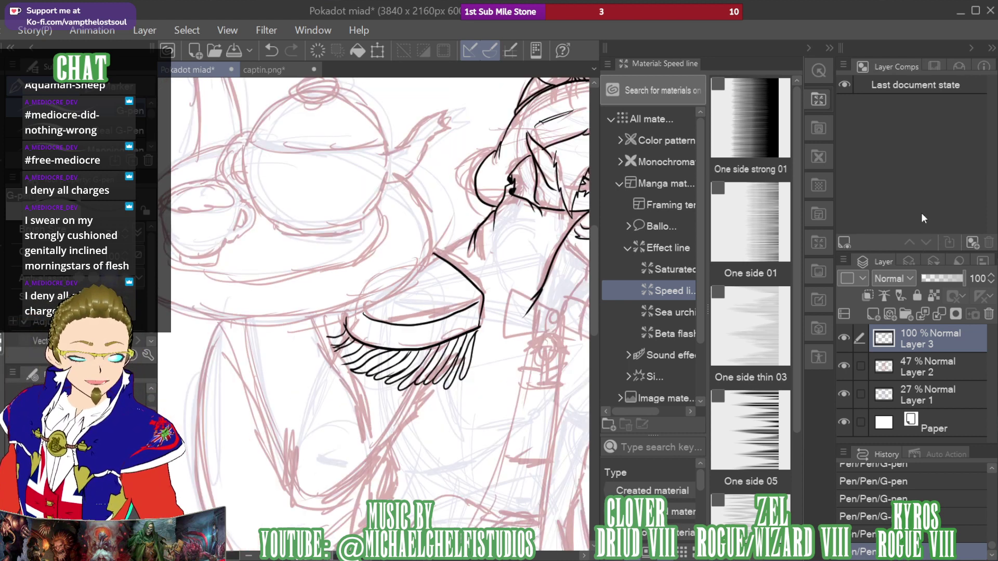
drag(921, 213, 887, 146)
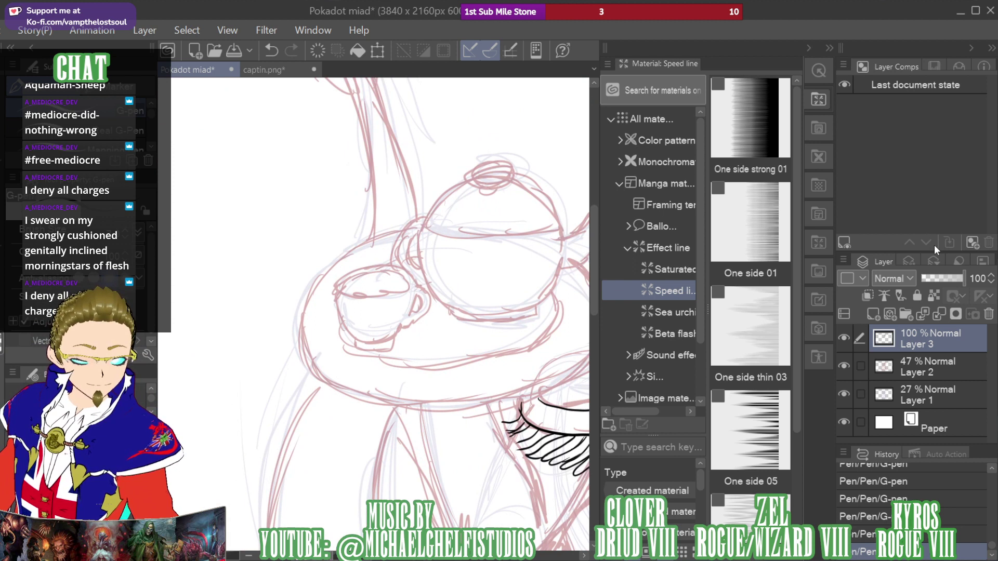
key(ctrl+plus)
mouse_move(351, 254)
mouse_down()
mouse_move(324, 276)
mouse_move(336, 286)
mouse_move(424, 278)
mouse_move(428, 267)
mouse_move(411, 254)
mouse_move(347, 257)
mouse_move(419, 264)
mouse_up()
drag(345, 275, 416, 278)
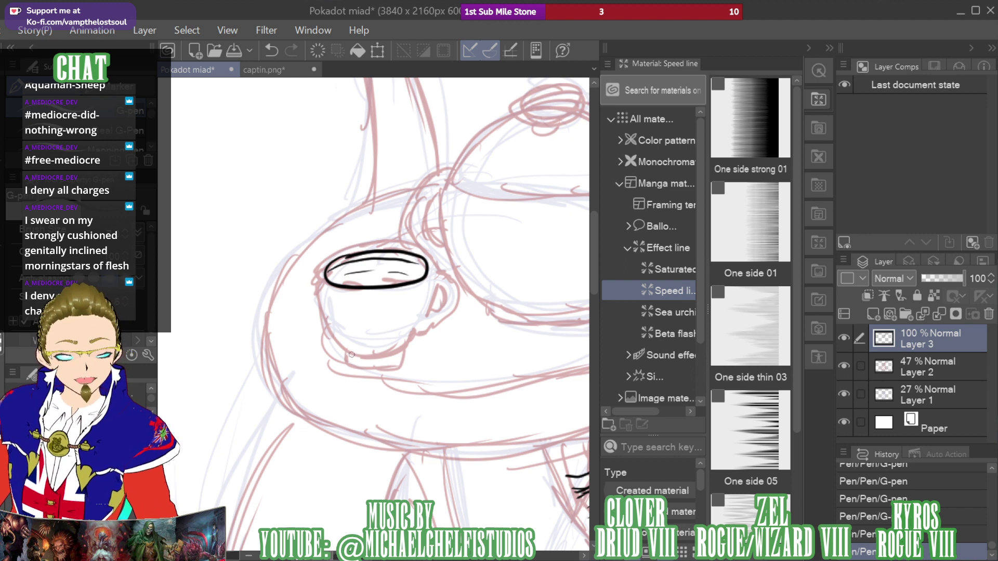
Ink the teacup's outer rim, tapering body outline and looped handle on its teapot-facing side
mouse_move(352, 355)
mouse_down()
mouse_move(322, 328)
mouse_move(316, 267)
mouse_up()
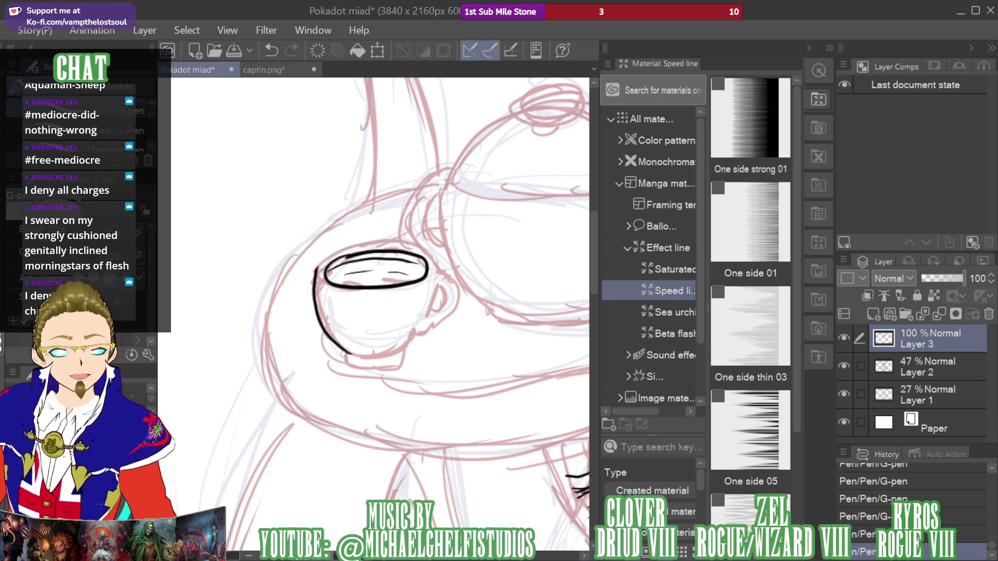
key(ctrl+z)
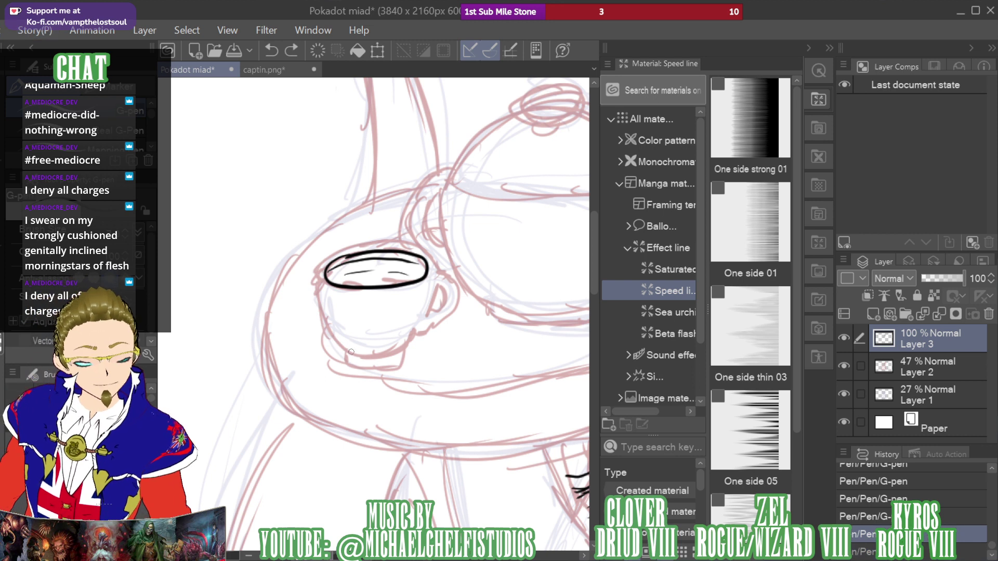
mouse_move(352, 352)
mouse_down()
mouse_move(321, 314)
mouse_move(317, 277)
mouse_move(333, 257)
mouse_move(325, 261)
mouse_move(407, 244)
mouse_move(433, 256)
mouse_move(436, 291)
mouse_up()
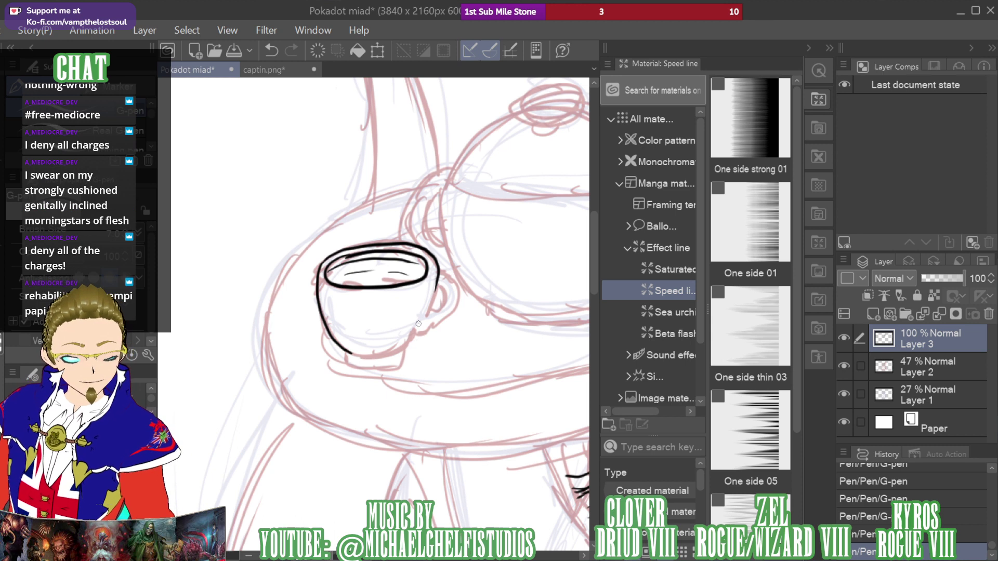
mouse_move(419, 324)
mouse_down()
mouse_move(403, 349)
mouse_move(370, 360)
mouse_move(350, 349)
mouse_up()
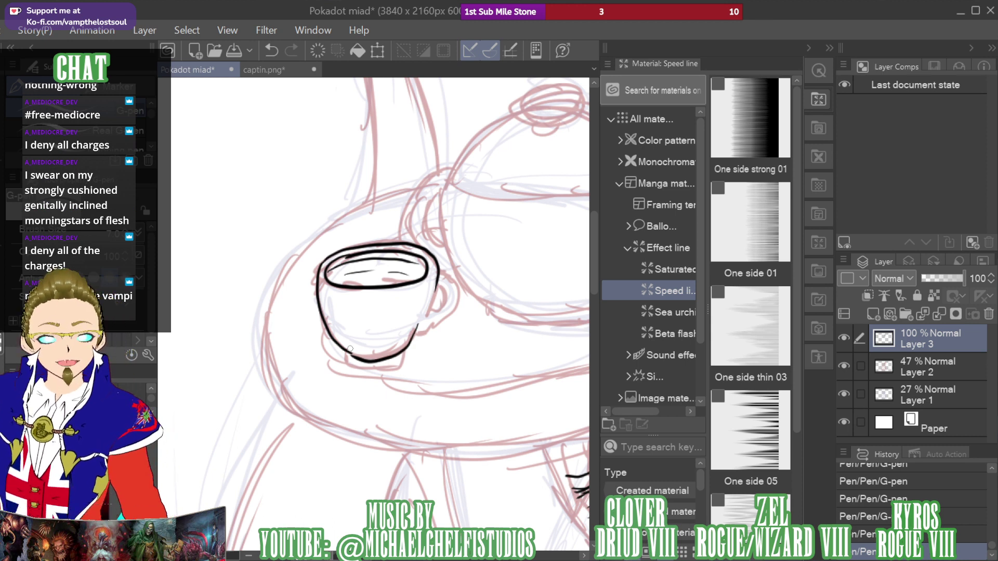
key(ctrl+z)
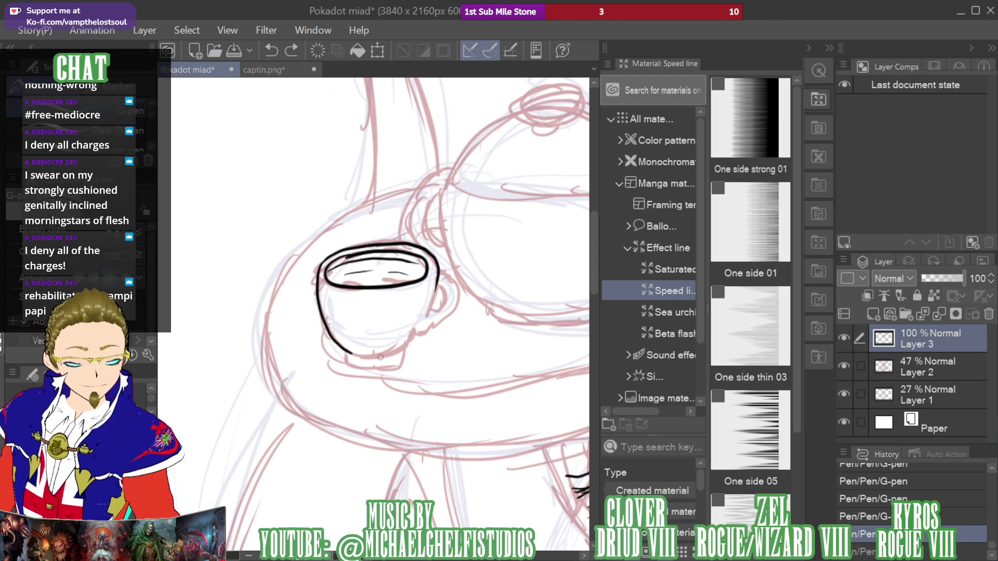
drag(386, 354, 423, 316)
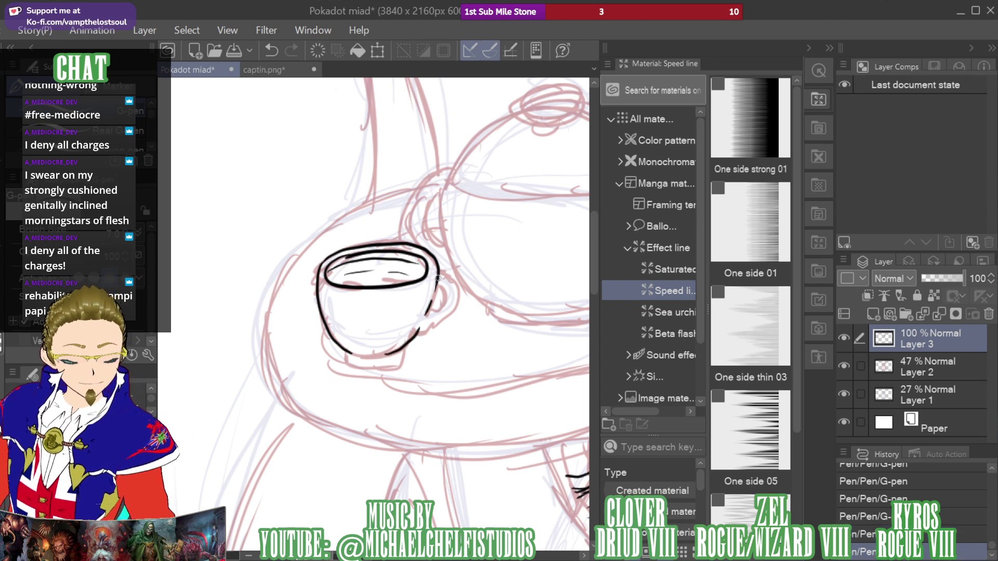
mouse_move(438, 277)
mouse_down()
mouse_move(454, 297)
mouse_move(443, 324)
mouse_move(411, 343)
mouse_move(443, 308)
mouse_move(440, 297)
mouse_move(428, 314)
mouse_up()
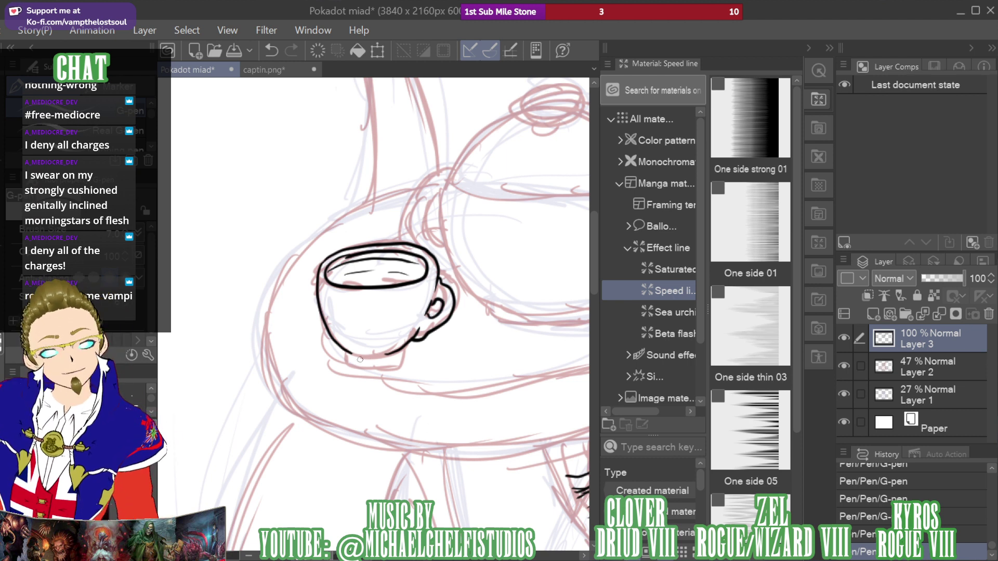
Ink the short curved foot beneath the teacup's body
mouse_move(345, 352)
mouse_down()
mouse_move(346, 363)
mouse_move(372, 369)
mouse_move(403, 364)
mouse_up()
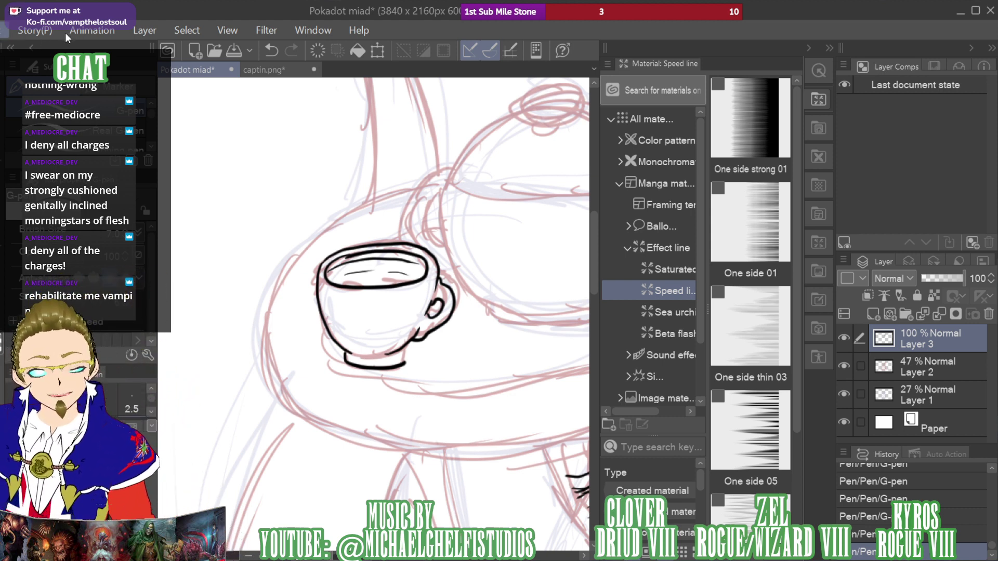
key(ctrl+z)
mouse_move(344, 351)
mouse_down()
mouse_move(377, 368)
mouse_move(402, 360)
mouse_move(182, 431)
mouse_up()
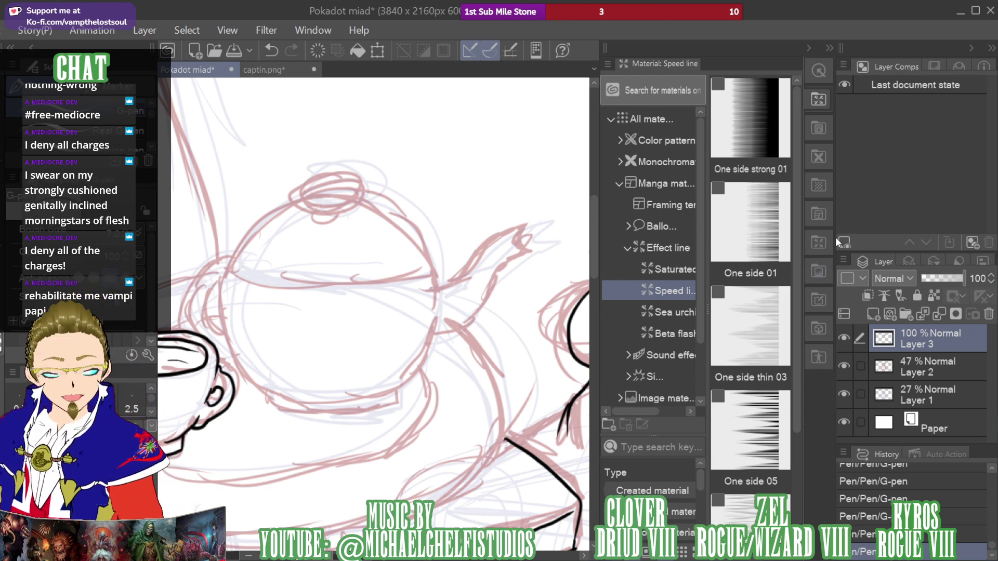
Ink the oval knob on top of the teapot's lid
mouse_move(339, 178)
mouse_down()
mouse_move(300, 194)
mouse_move(308, 204)
mouse_move(347, 204)
mouse_move(361, 190)
mouse_move(313, 179)
mouse_move(296, 201)
mouse_move(315, 210)
mouse_move(359, 201)
mouse_move(362, 186)
mouse_move(326, 177)
mouse_up()
key(ctrl+z)
Try to fill the inside of the teapot's knob with black and erase the stray fill marks
click(1, 224)
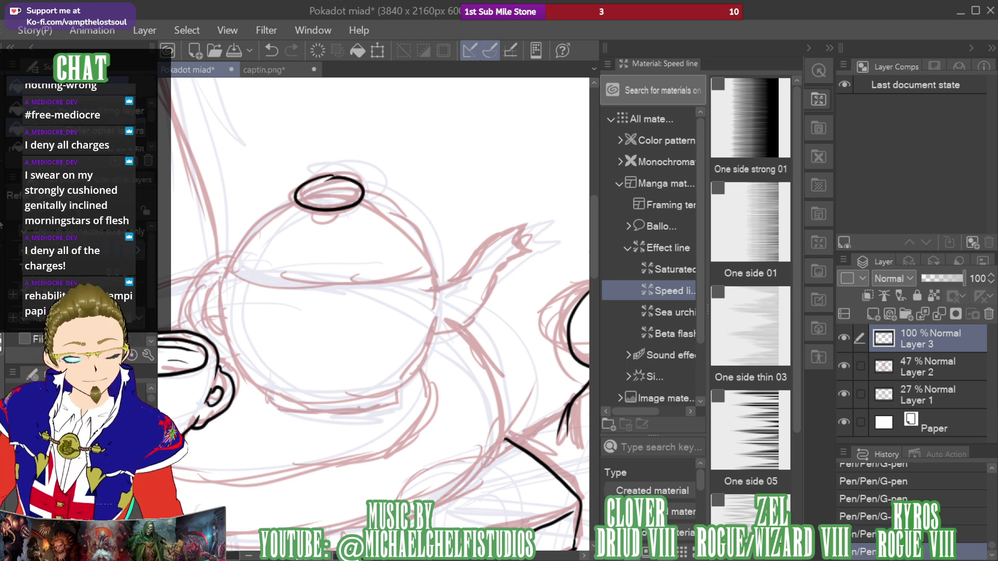
click(328, 192)
click(337, 191)
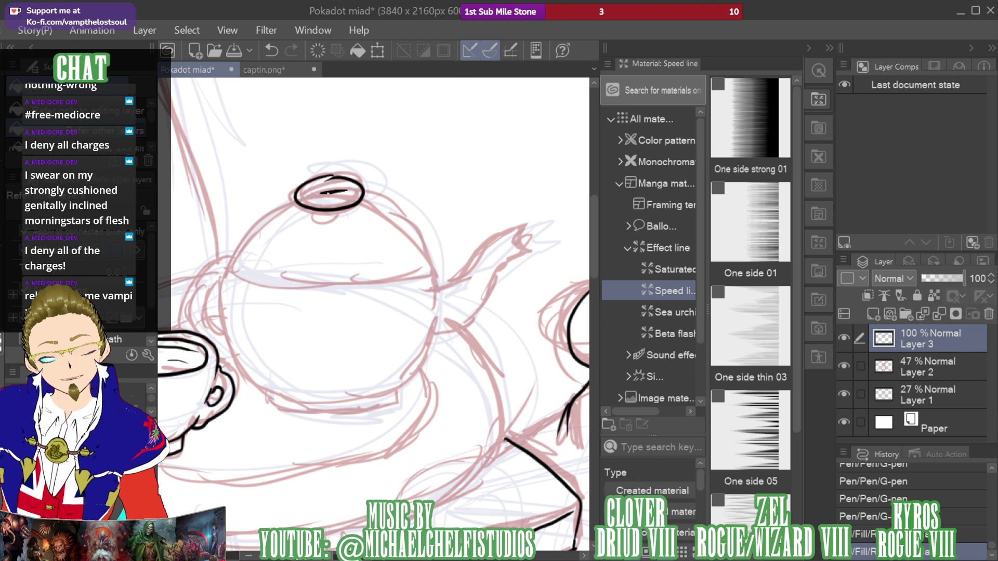
key(e)
mouse_move(340, 195)
mouse_down()
mouse_move(328, 192)
mouse_move(336, 186)
mouse_up()
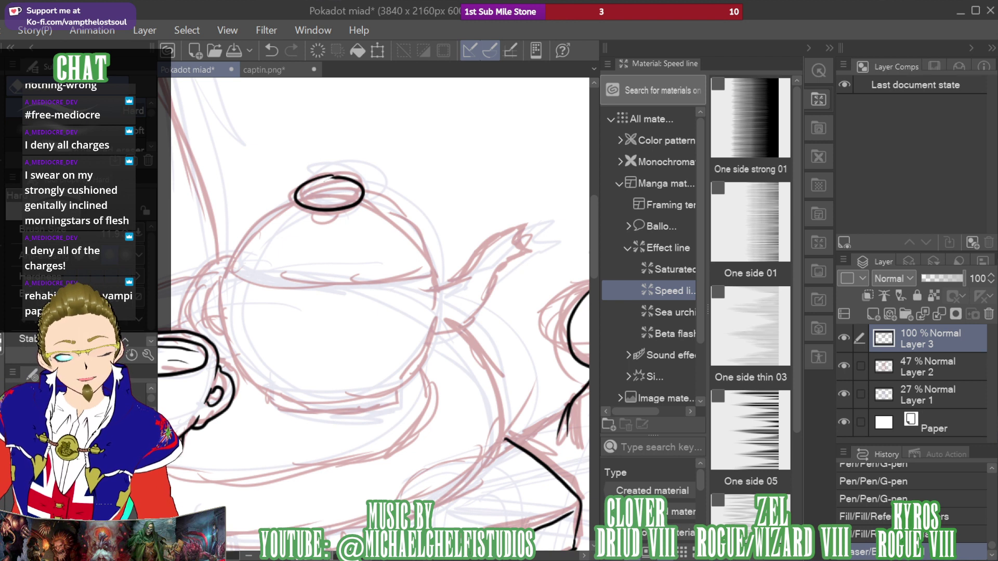
Ink the small neck under the knob and the teapot's domed lid with its curved lower rim
key(p)
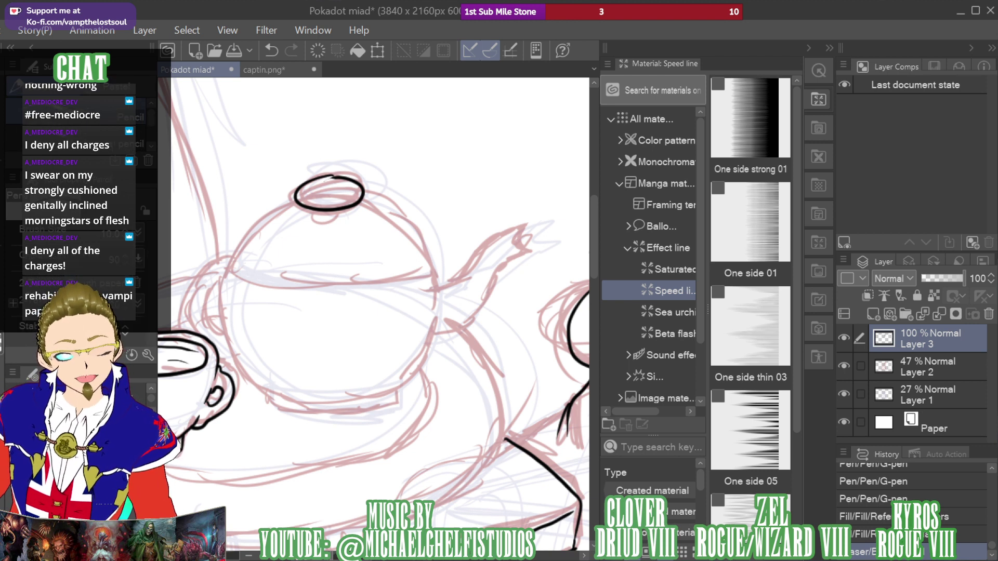
drag(336, 180, 325, 177)
drag(336, 179, 323, 177)
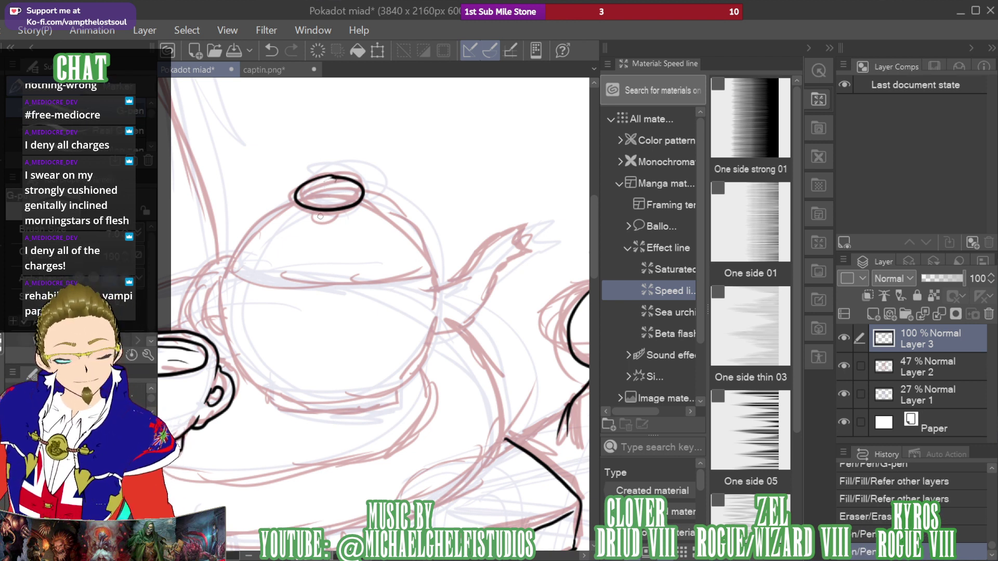
mouse_move(309, 213)
mouse_down()
mouse_move(320, 223)
mouse_move(349, 215)
mouse_move(262, 221)
mouse_move(229, 266)
mouse_move(265, 287)
mouse_move(304, 290)
mouse_move(399, 277)
mouse_up()
key(ctrl+z)
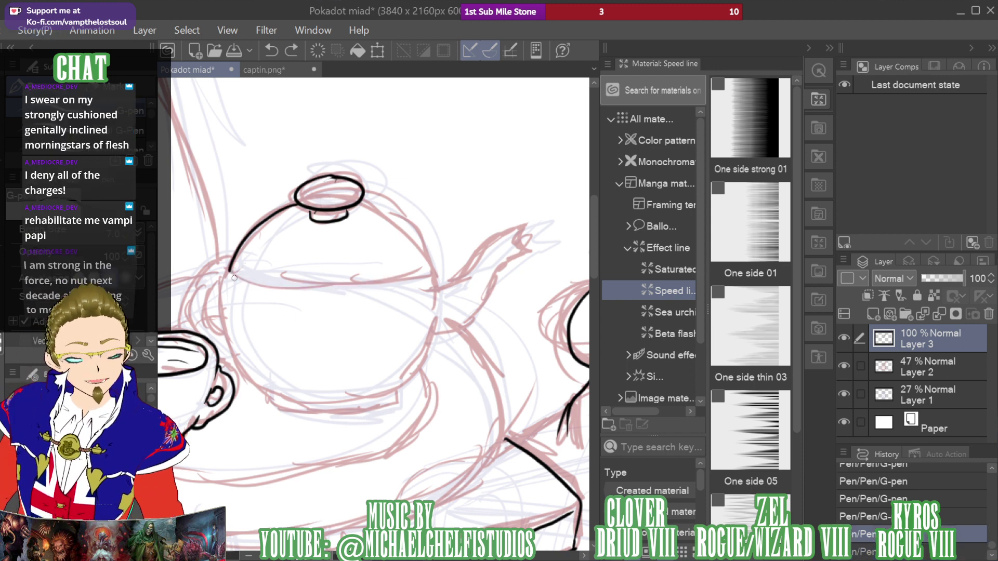
mouse_move(230, 270)
mouse_down()
mouse_move(250, 282)
mouse_move(364, 286)
mouse_move(432, 274)
mouse_up()
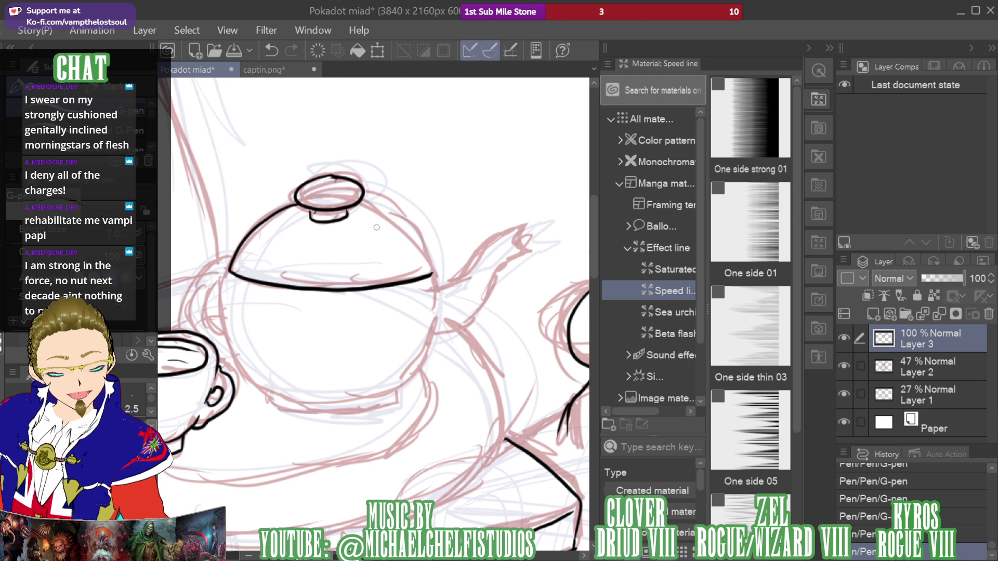
mouse_move(374, 204)
mouse_down()
mouse_move(414, 235)
mouse_move(434, 276)
mouse_up()
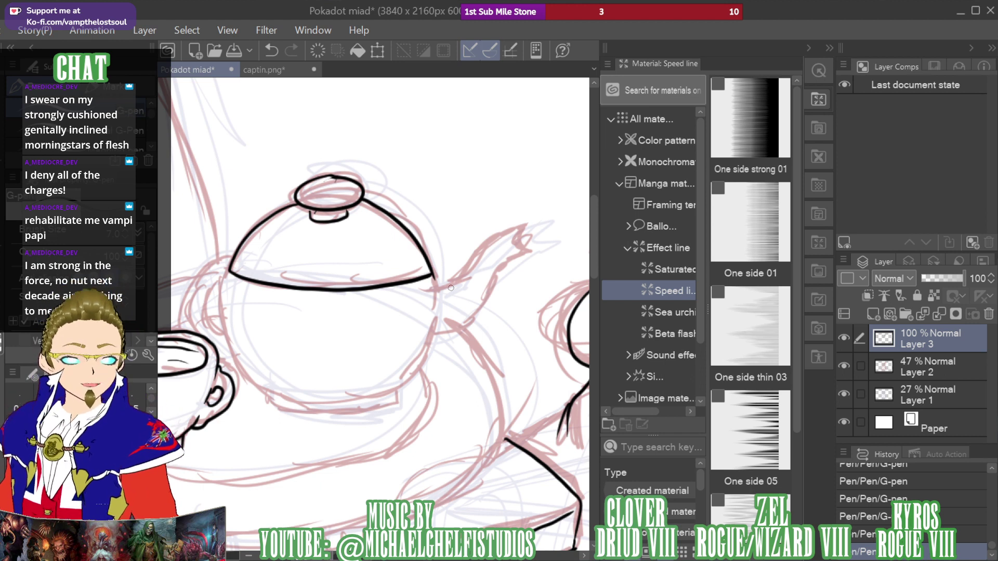
Ink the rounded sides of the teapot's body below the lid, leaving a gap for the spout
drag(451, 287, 594, 276)
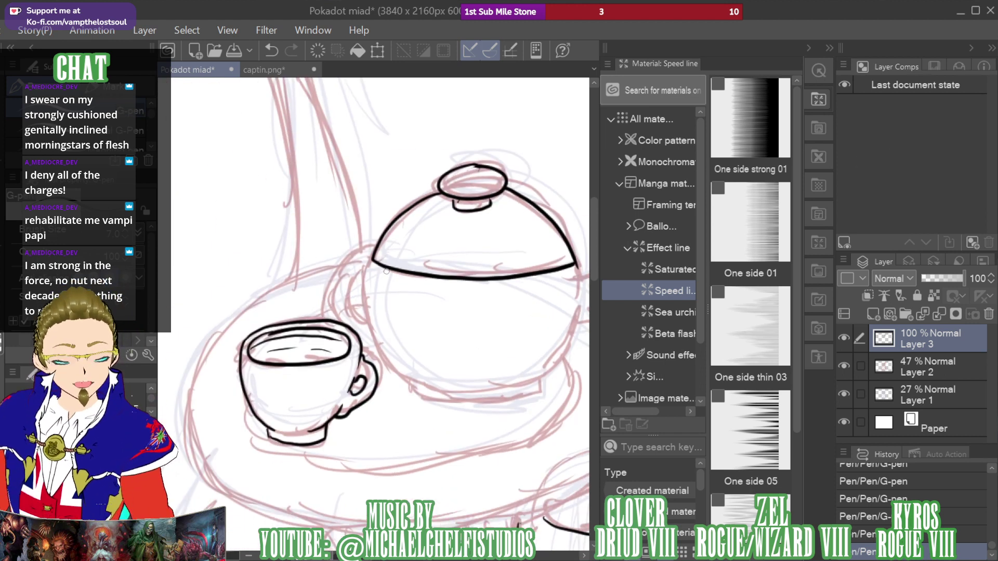
mouse_move(369, 267)
mouse_down()
mouse_move(367, 315)
mouse_move(387, 359)
mouse_move(423, 397)
mouse_up()
drag(915, 172, 895, 147)
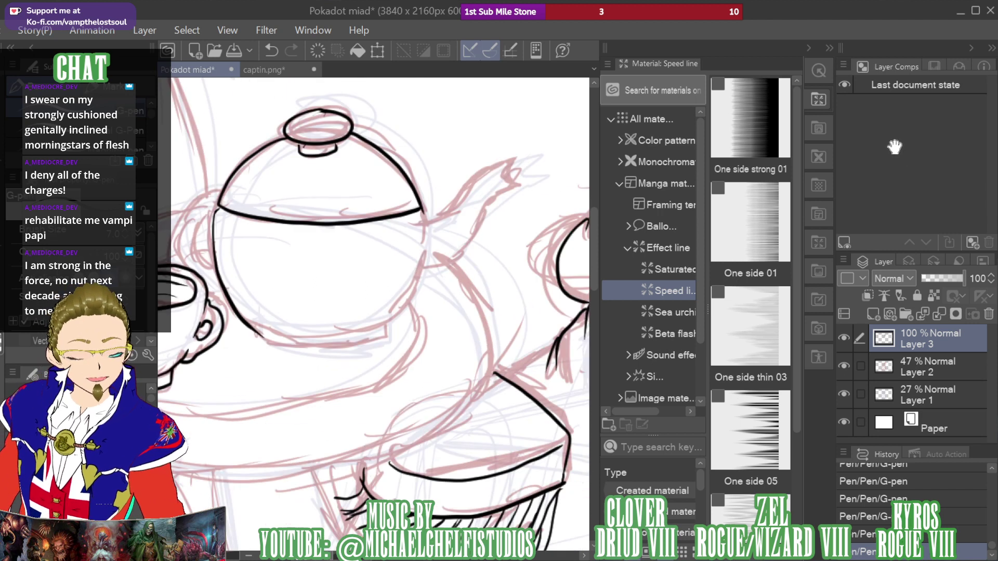
mouse_move(359, 334)
mouse_down()
mouse_move(399, 313)
mouse_move(424, 250)
mouse_up()
drag(421, 212, 426, 238)
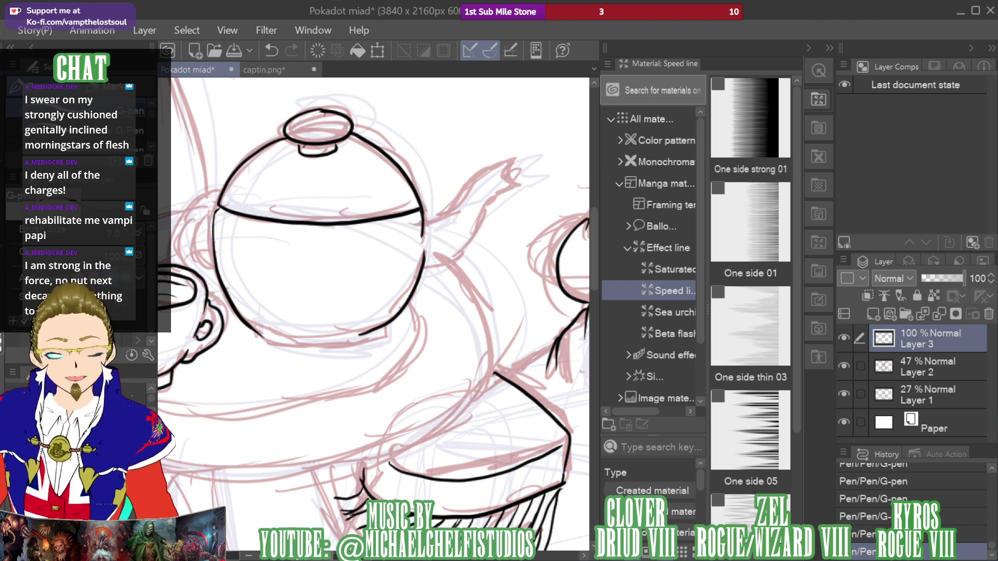
Erase and touch up the teapot's side line near the cup, and ink the curved handle joining it behind the teacup
key(e)
drag(212, 235, 222, 260)
drag(215, 222, 220, 229)
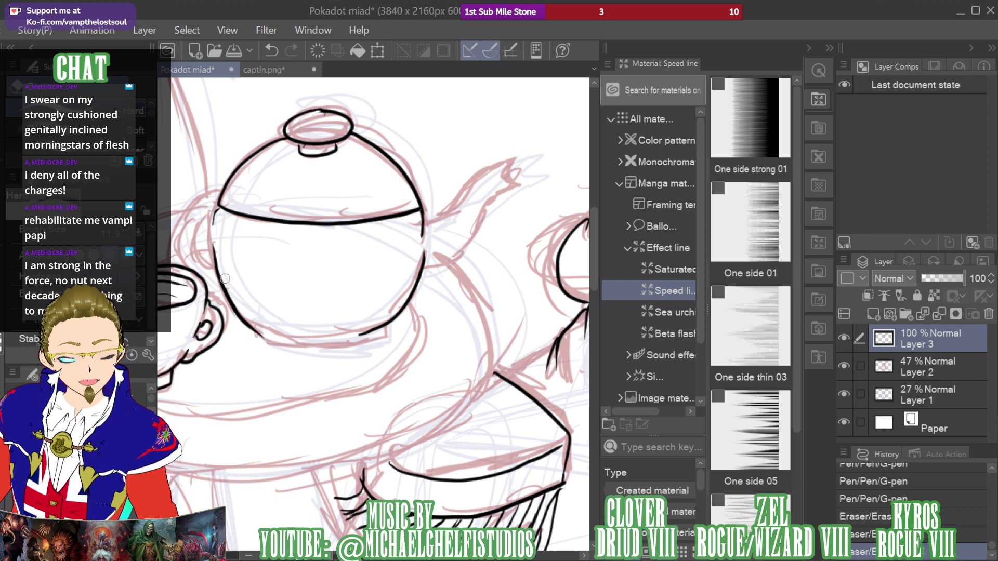
mouse_move(225, 279)
mouse_down()
mouse_move(230, 304)
mouse_move(225, 278)
mouse_up()
key(b)
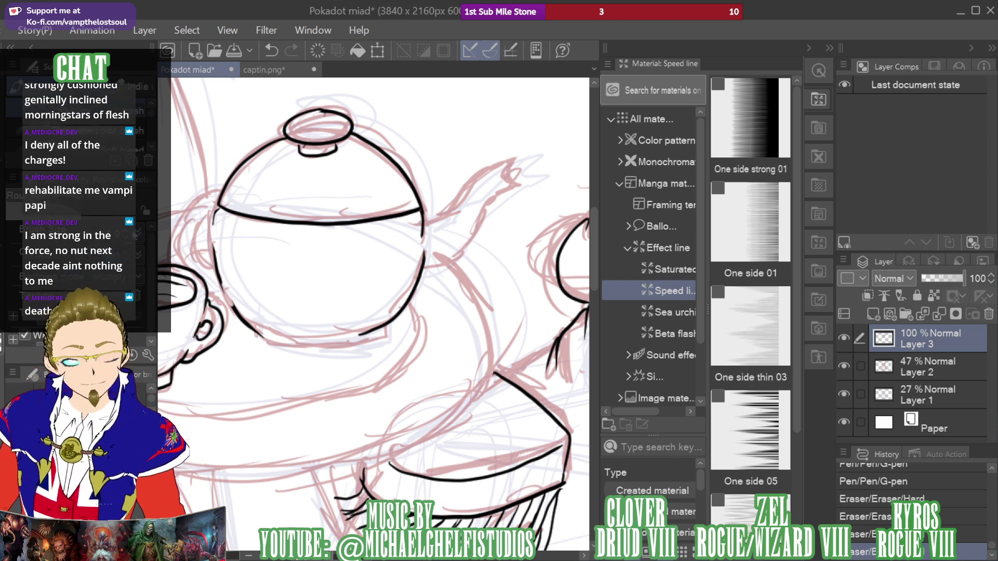
key(p)
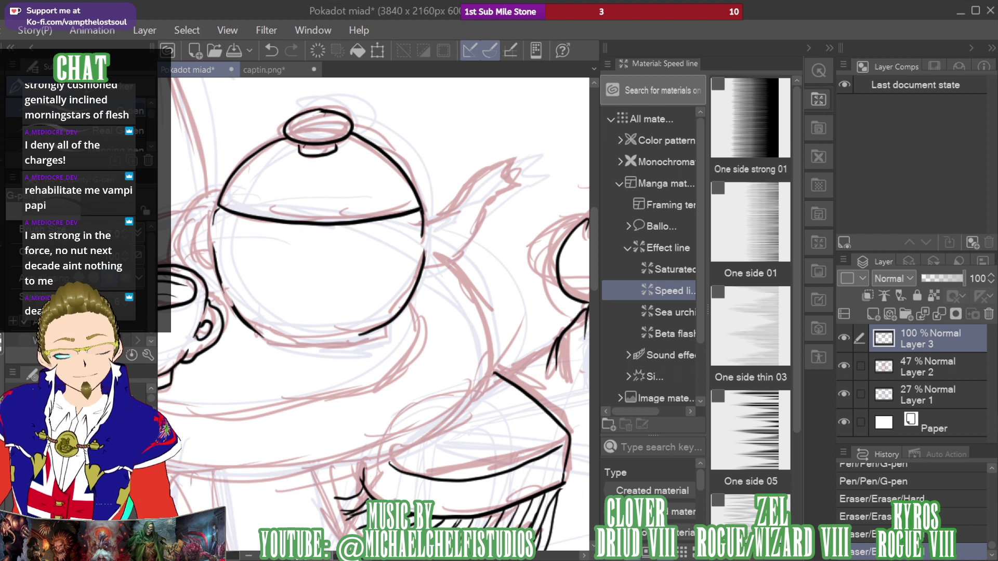
drag(234, 308, 227, 292)
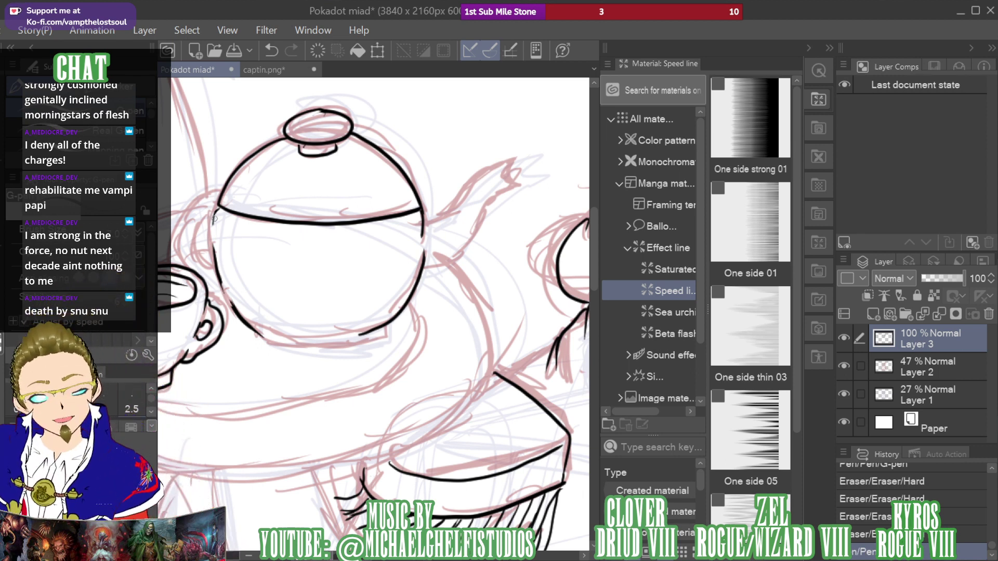
mouse_move(218, 207)
mouse_down()
mouse_move(214, 224)
mouse_move(193, 223)
mouse_move(179, 263)
mouse_up()
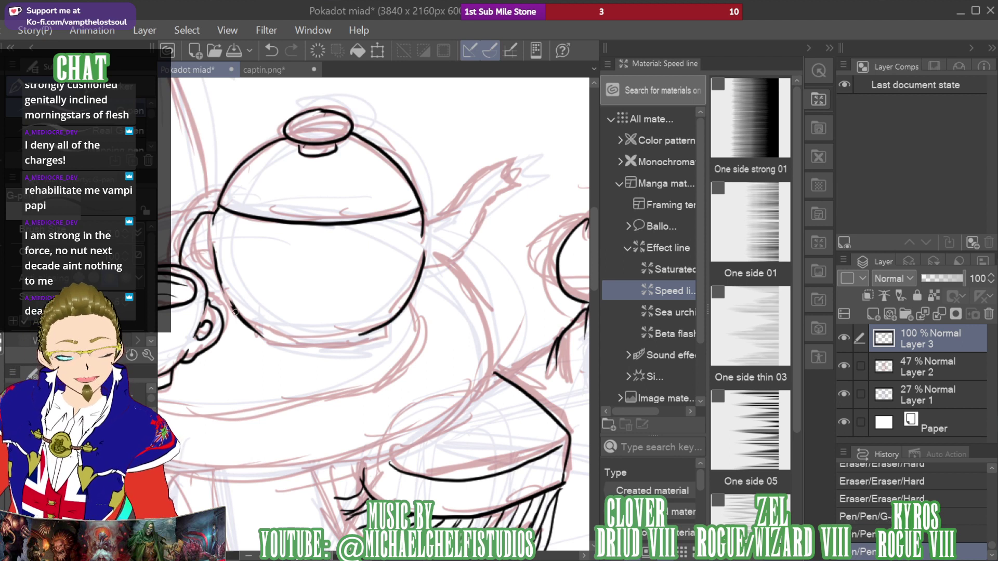
mouse_move(235, 312)
mouse_down()
mouse_move(213, 305)
mouse_move(220, 283)
mouse_move(210, 287)
mouse_move(209, 249)
mouse_up()
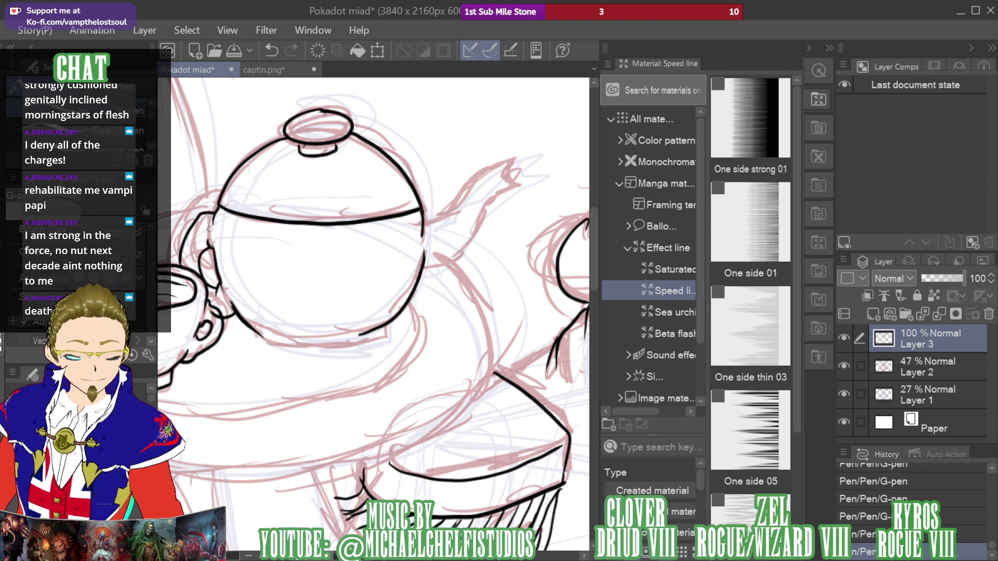
Ink the teapot's curved spout with a notched tip and the foot under its body, erasing the overlap at the spout's base
mouse_move(427, 222)
mouse_down()
mouse_move(482, 168)
mouse_move(515, 159)
mouse_move(507, 177)
mouse_move(519, 187)
mouse_move(489, 210)
mouse_move(461, 260)
mouse_move(417, 266)
mouse_up()
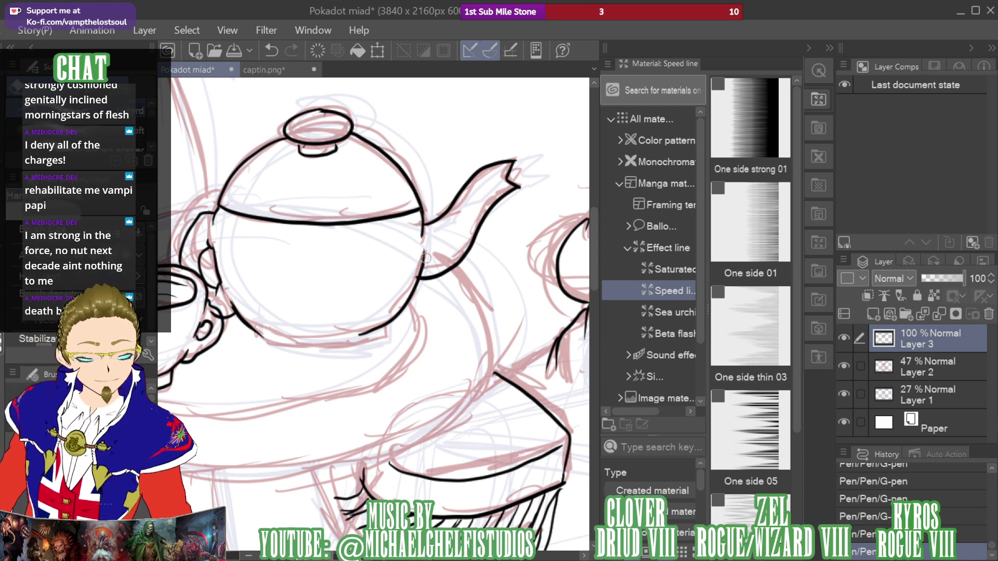
drag(417, 237, 416, 252)
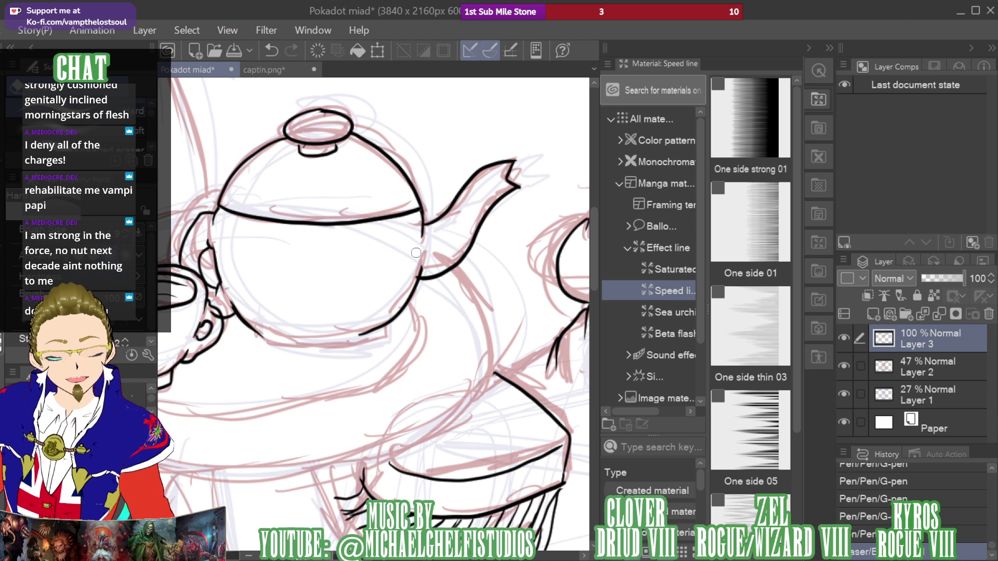
key(p)
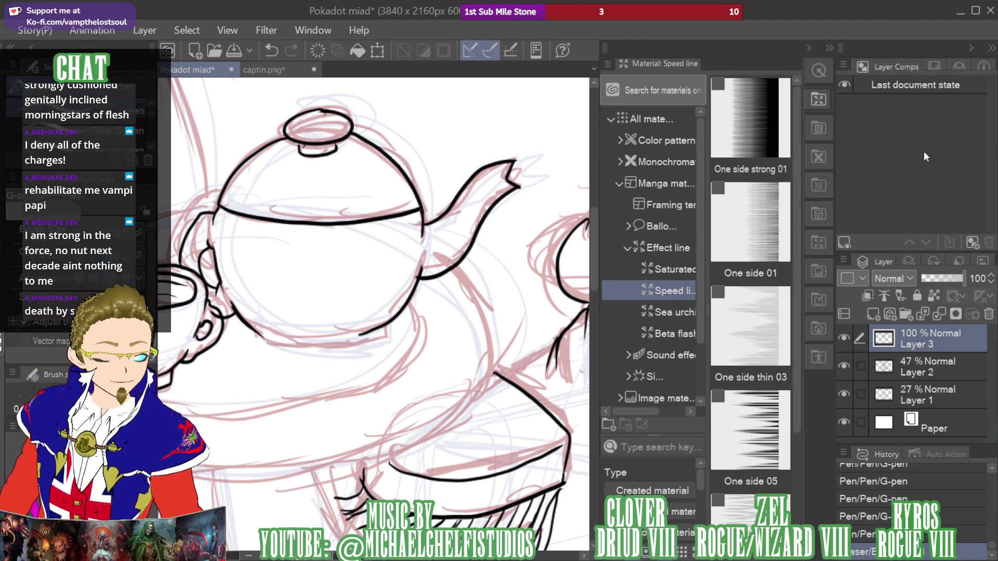
mouse_move(248, 361)
mouse_down()
mouse_move(347, 299)
mouse_move(377, 318)
mouse_move(429, 310)
mouse_move(460, 296)
mouse_move(461, 278)
mouse_move(574, 305)
mouse_up()
Try to ink the tray's outer outline sweeping around the teacup and below the teapot, and undo it
drag(887, 150, 865, 164)
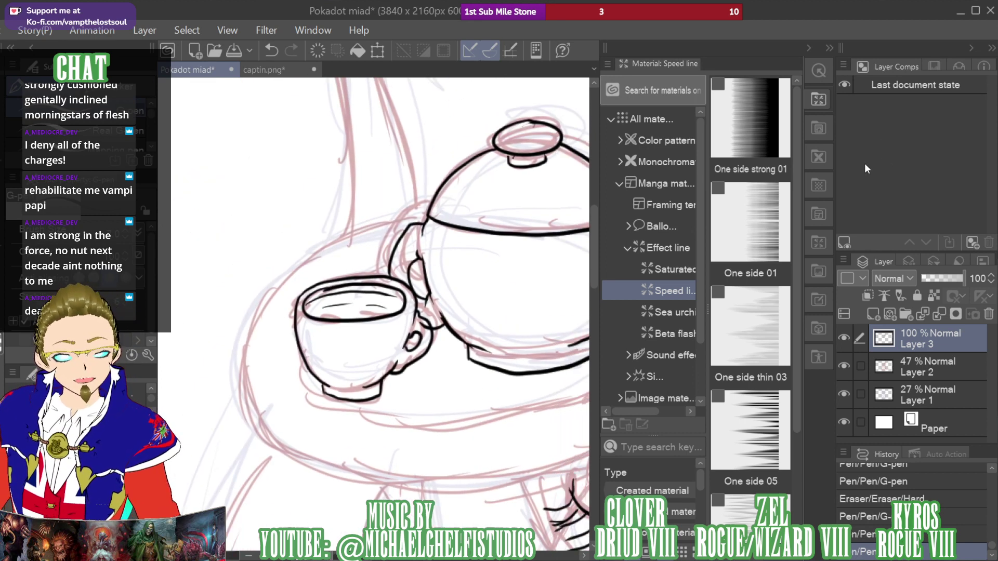
mouse_move(395, 224)
mouse_down()
mouse_move(356, 231)
mouse_move(285, 268)
mouse_up()
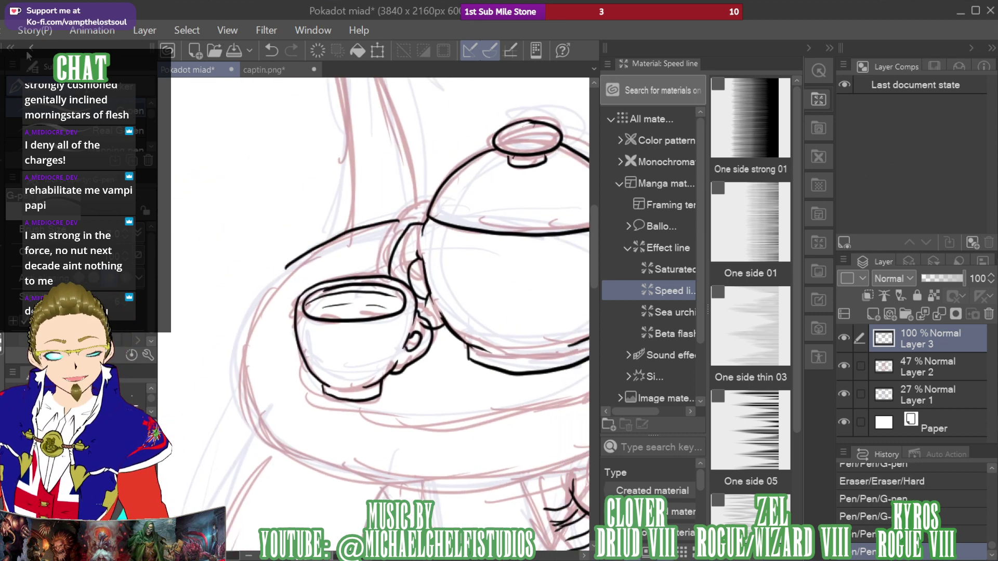
key(ctrl+z)
mouse_move(425, 217)
mouse_down()
mouse_move(367, 232)
mouse_move(250, 339)
mouse_move(299, 457)
mouse_move(571, 458)
mouse_up()
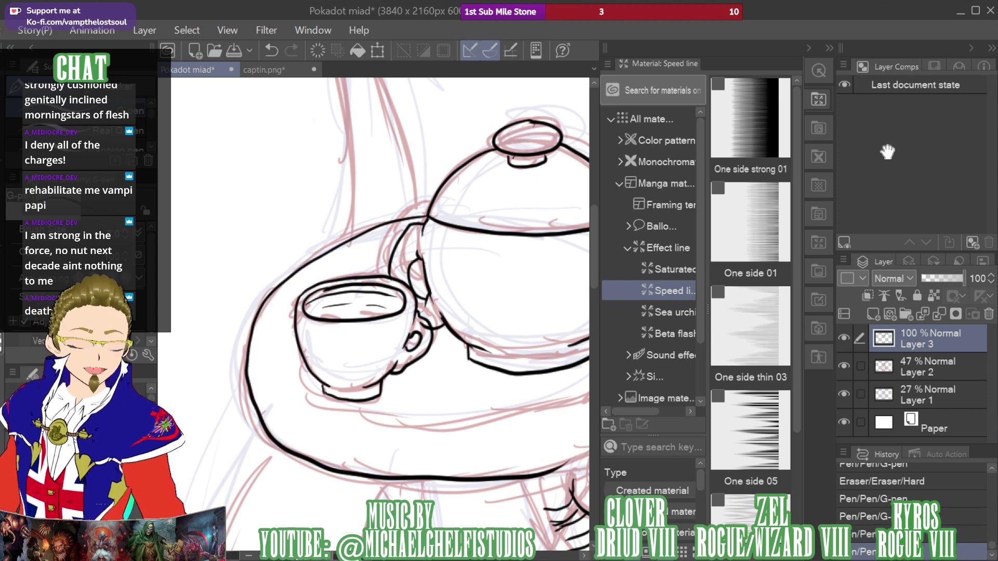
key(space)
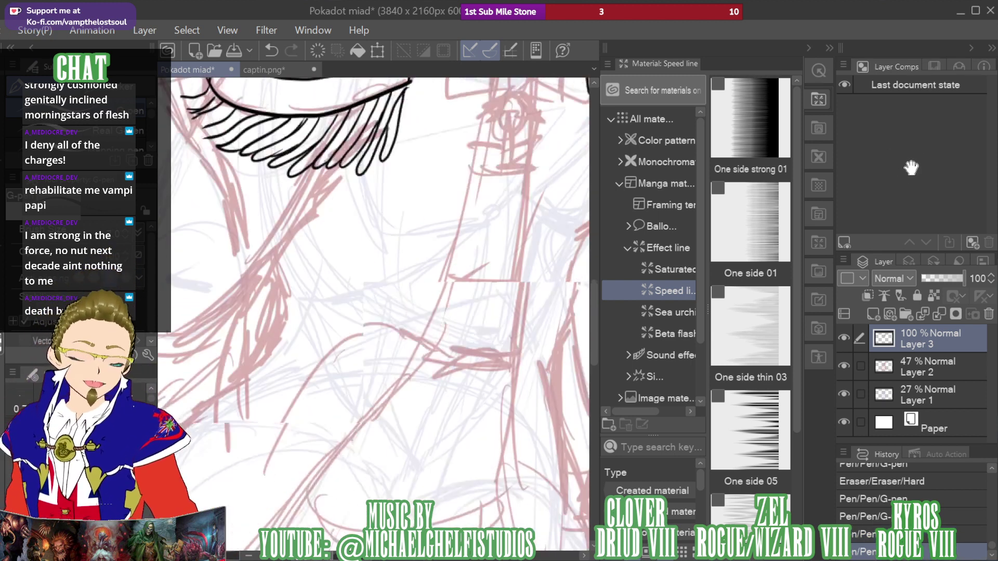
key(ctrl+minus)
key(ctrl+minus)
key(ctrl+minus)
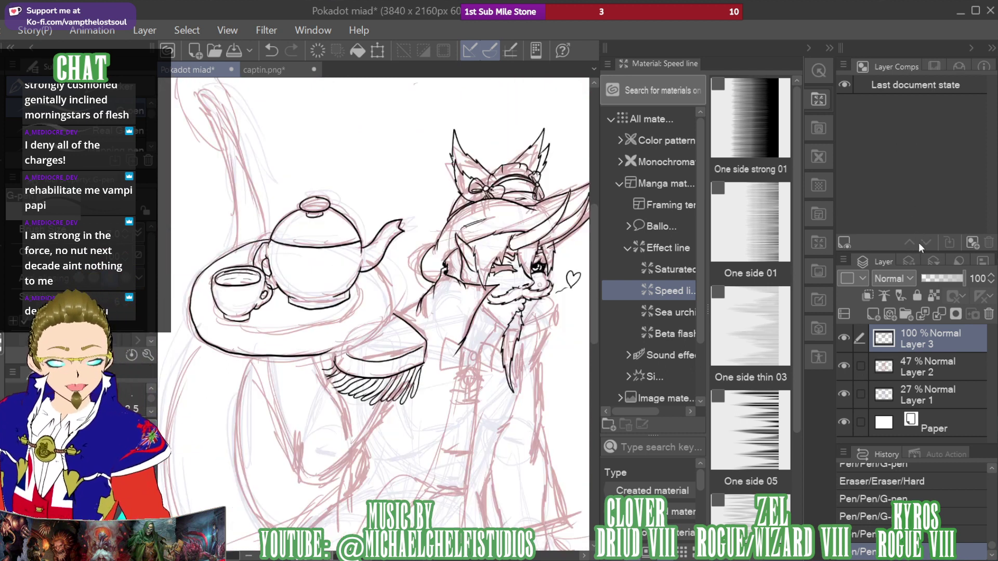
key(ctrl+z)
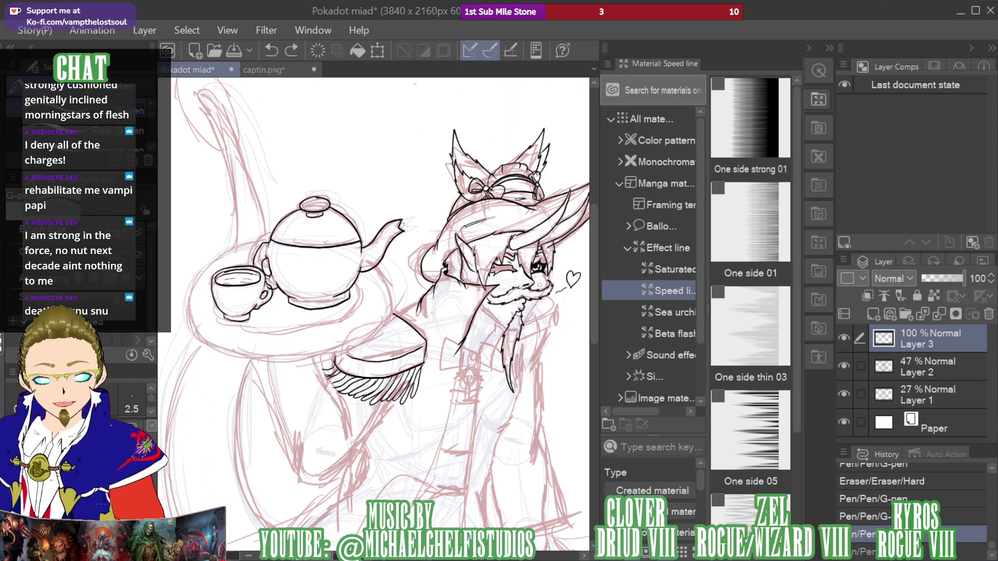
Try to start the tray's outer outline beside the teapot with the Bezier curve tool
key(u)
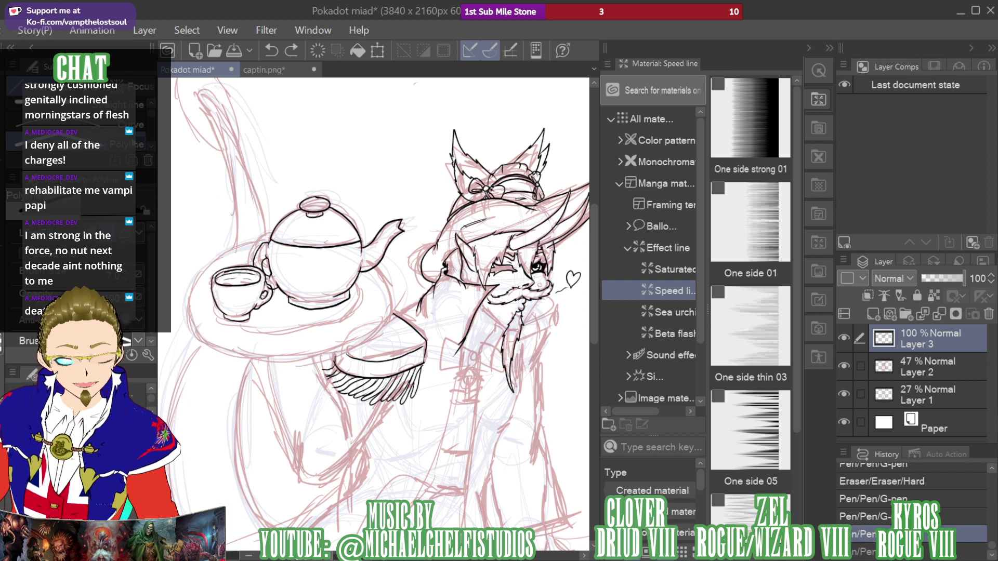
scroll(151, 116, down, 3)
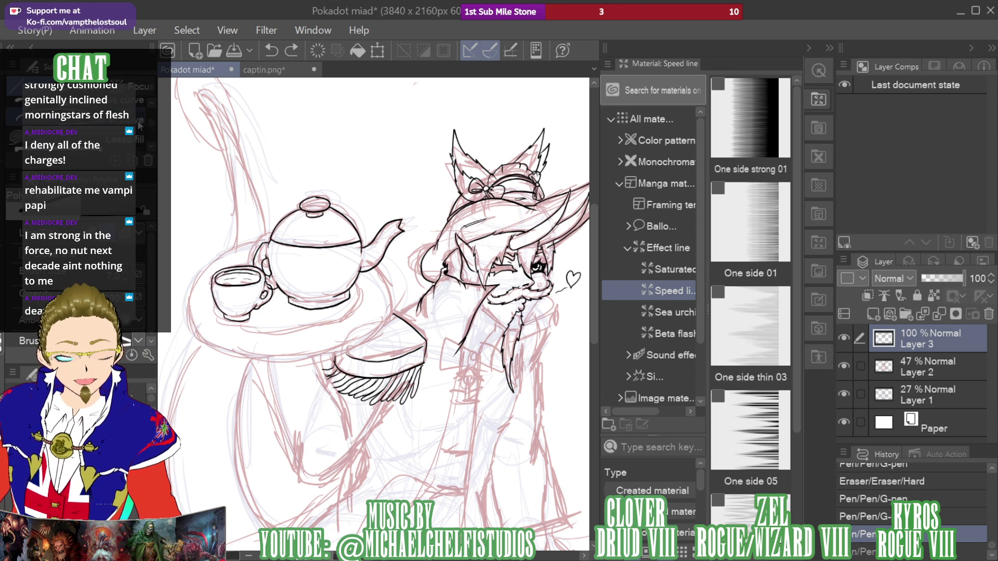
click(129, 120)
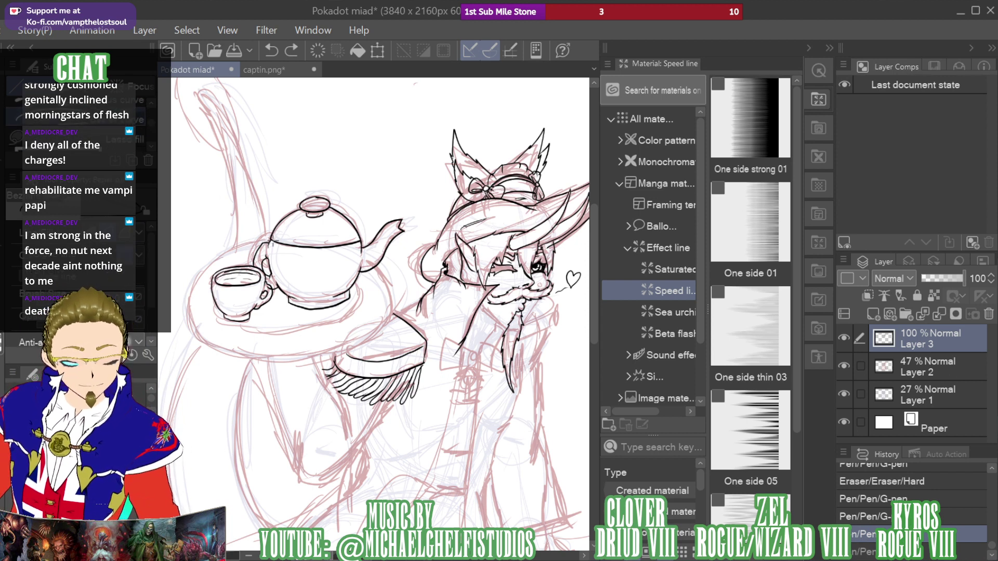
click(269, 240)
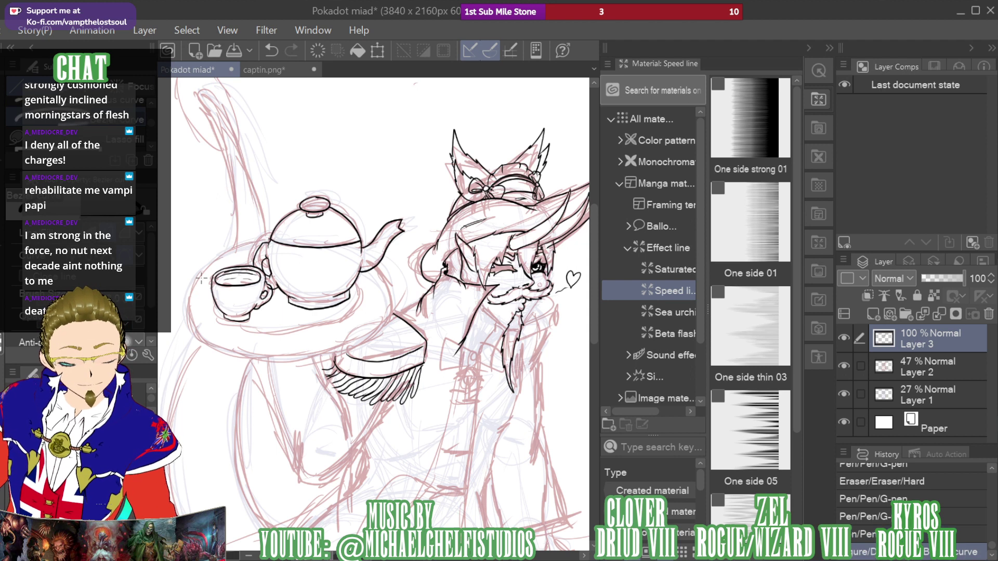
click(268, 239)
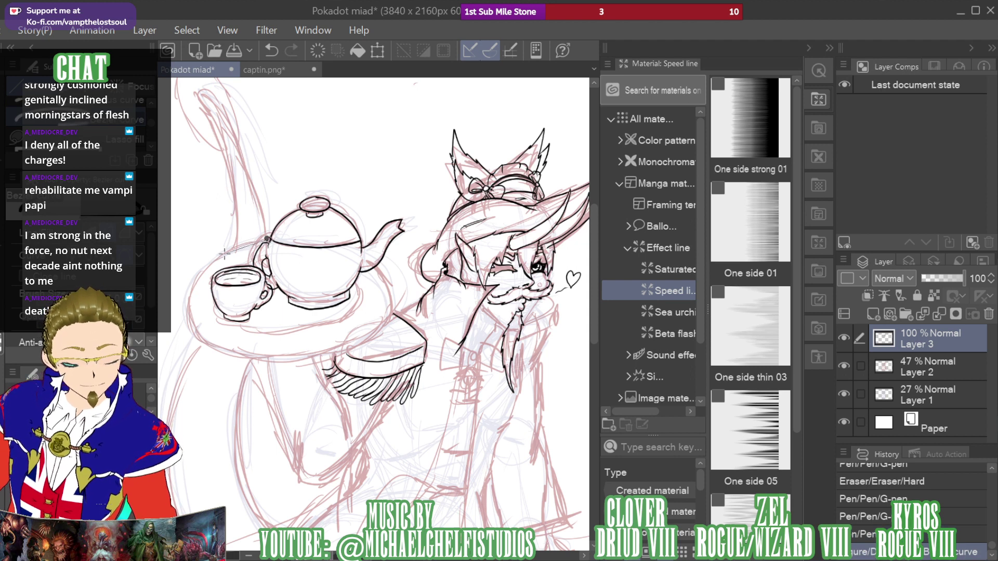
click(270, 240)
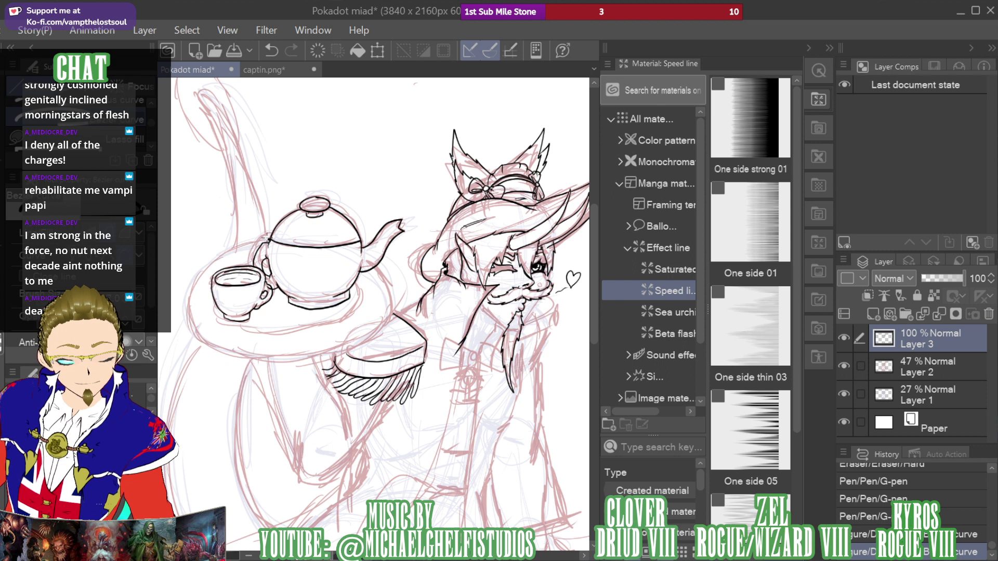
Trace the tray's outer oval with the Continuous curve tool, from the teapot's side around the teacup, underneath both and up to below the spout
drag(151, 124, 150, 120)
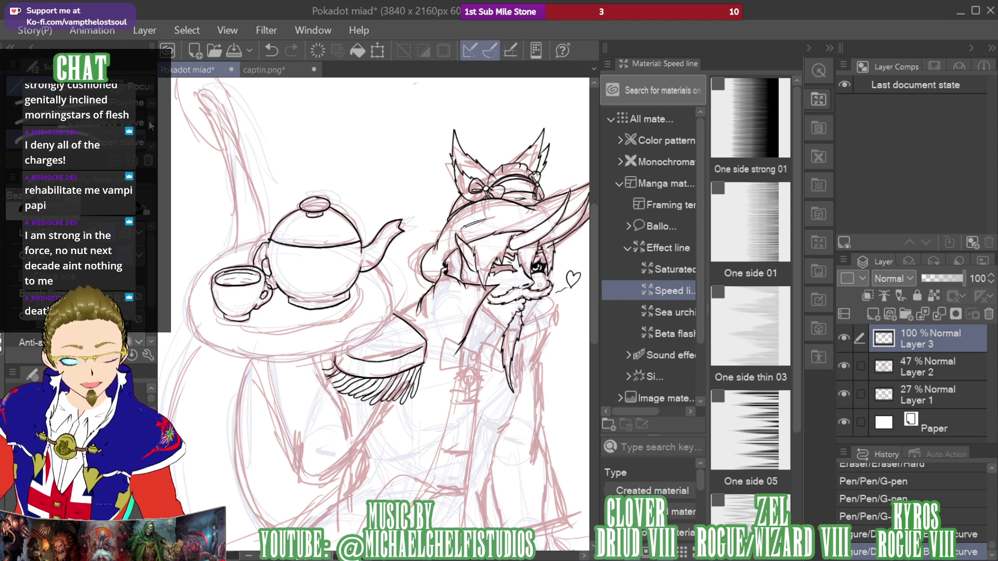
click(124, 122)
click(270, 240)
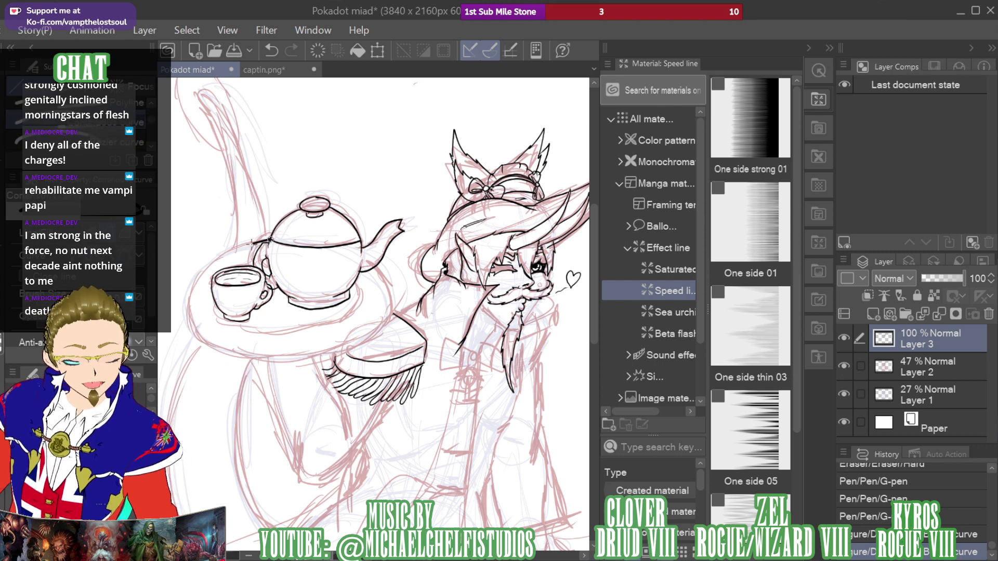
click(232, 250)
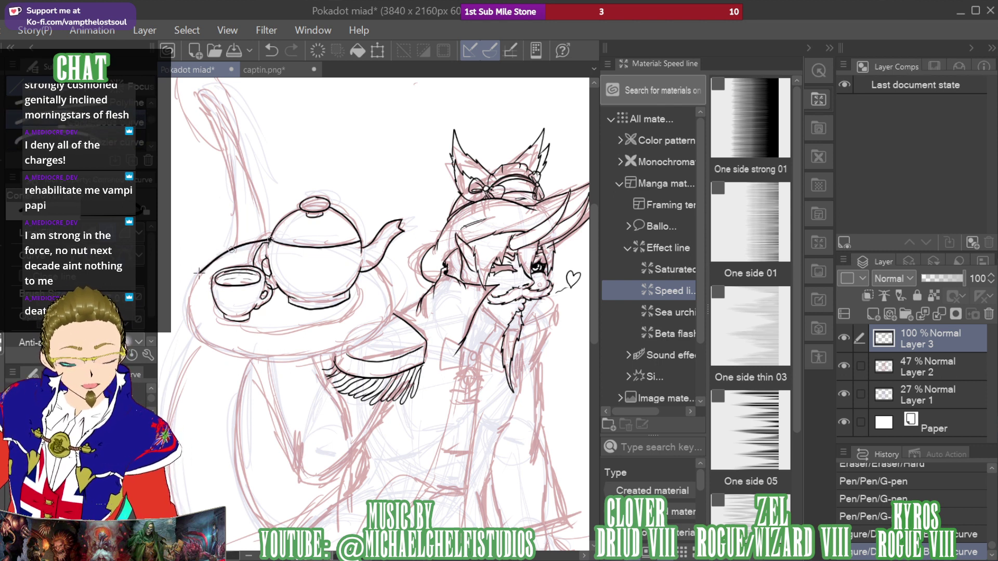
click(201, 274)
click(187, 310)
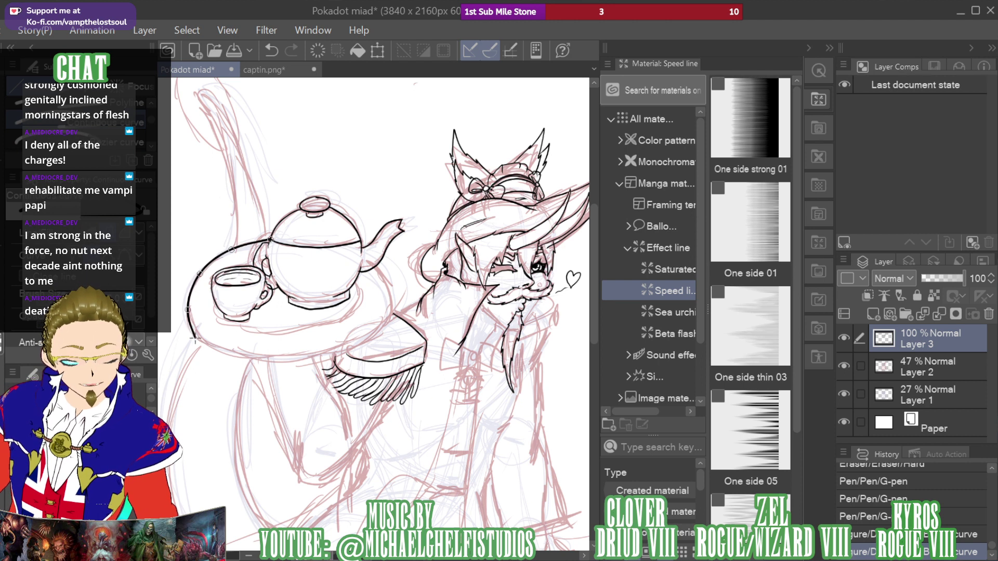
click(201, 342)
click(243, 359)
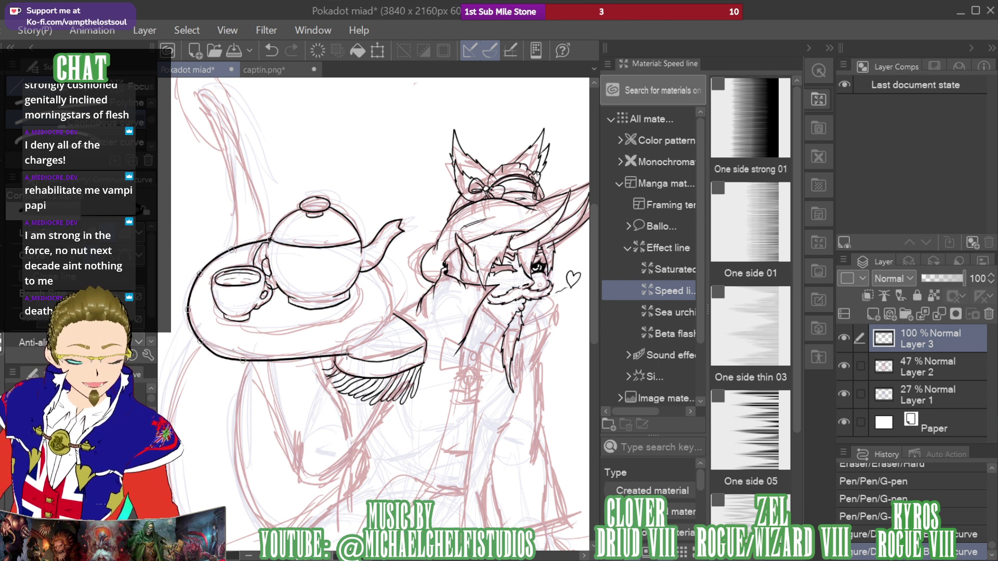
click(305, 361)
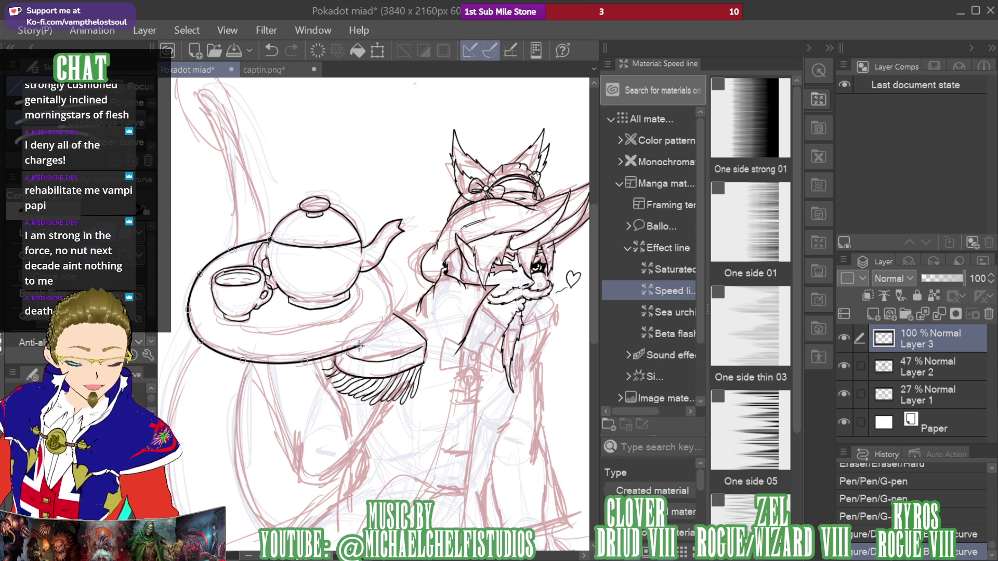
click(359, 345)
click(391, 318)
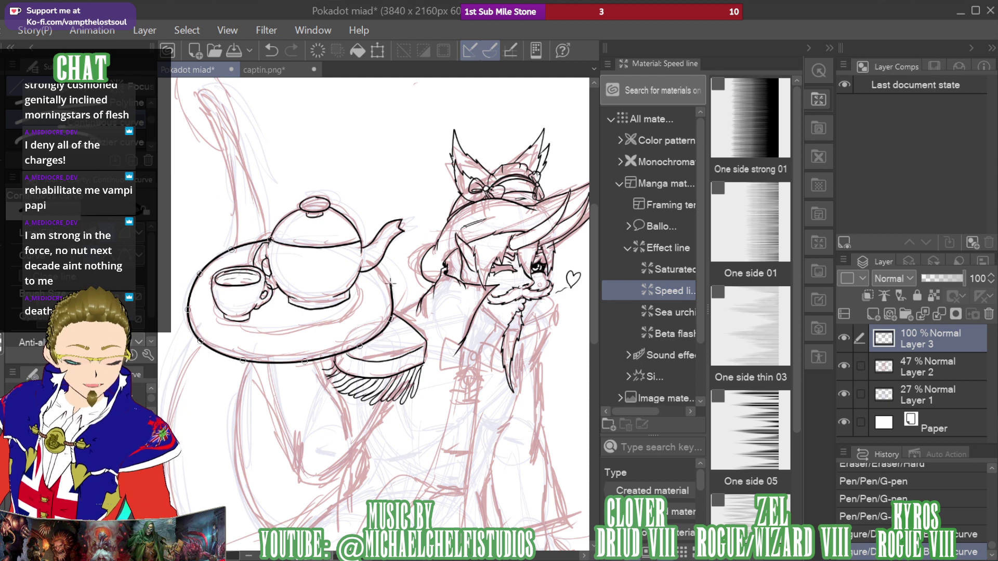
click(392, 286)
double_click(376, 266)
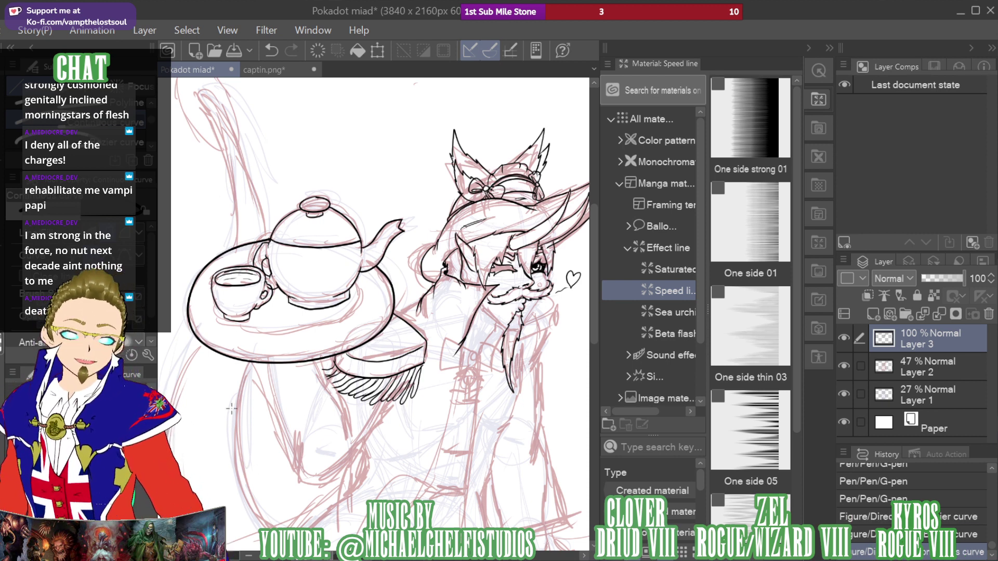
Trace a second continuous curve just inside the tray's lower edge, from beside the teacup to below the spout, to give the rim thickness
double_click(200, 335)
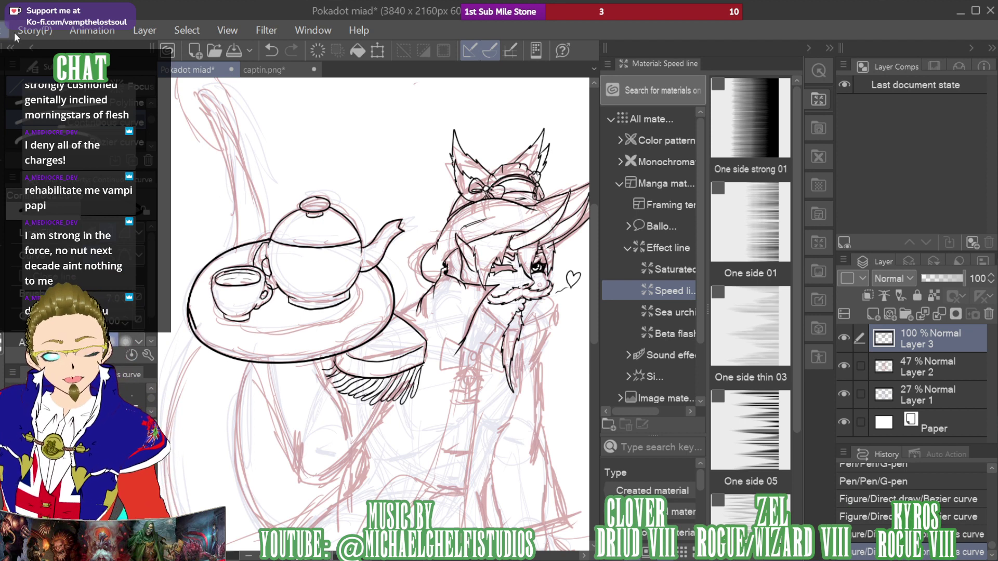
click(189, 304)
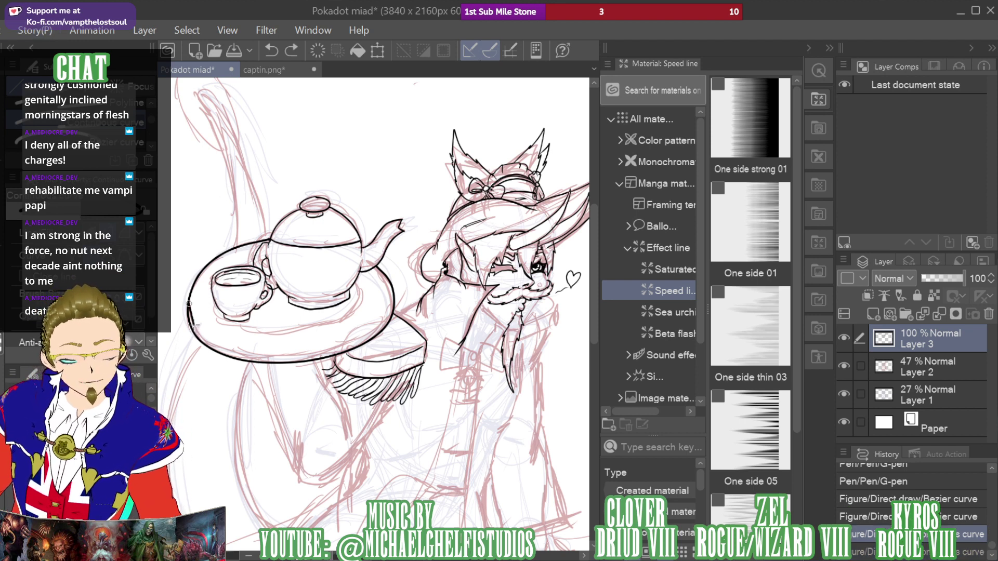
click(195, 327)
click(217, 347)
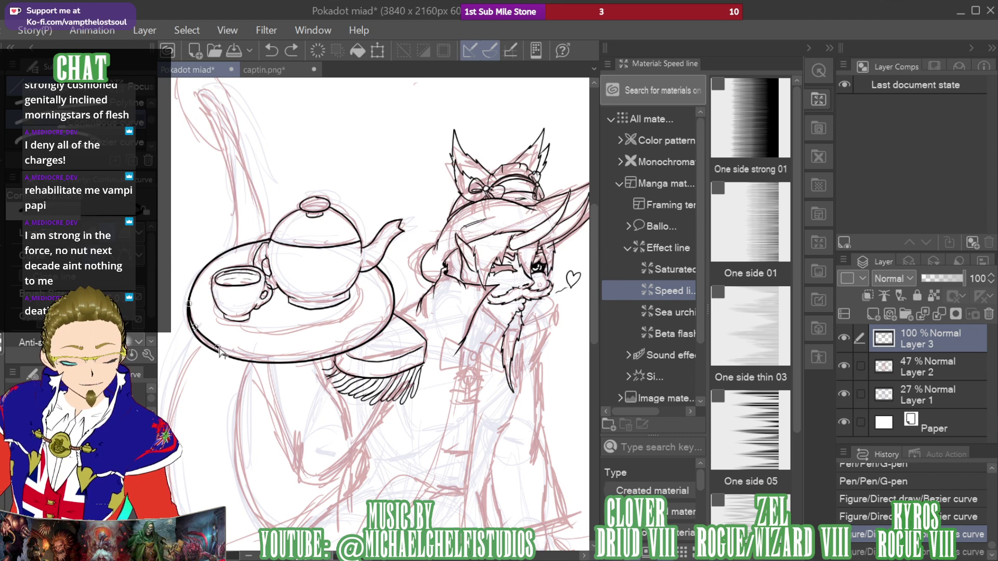
click(254, 356)
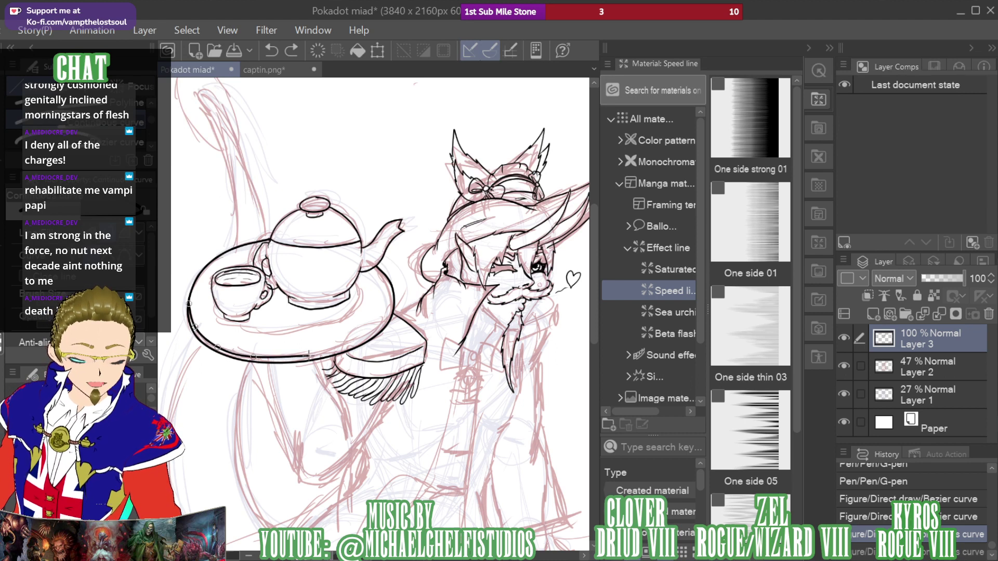
click(307, 357)
click(355, 342)
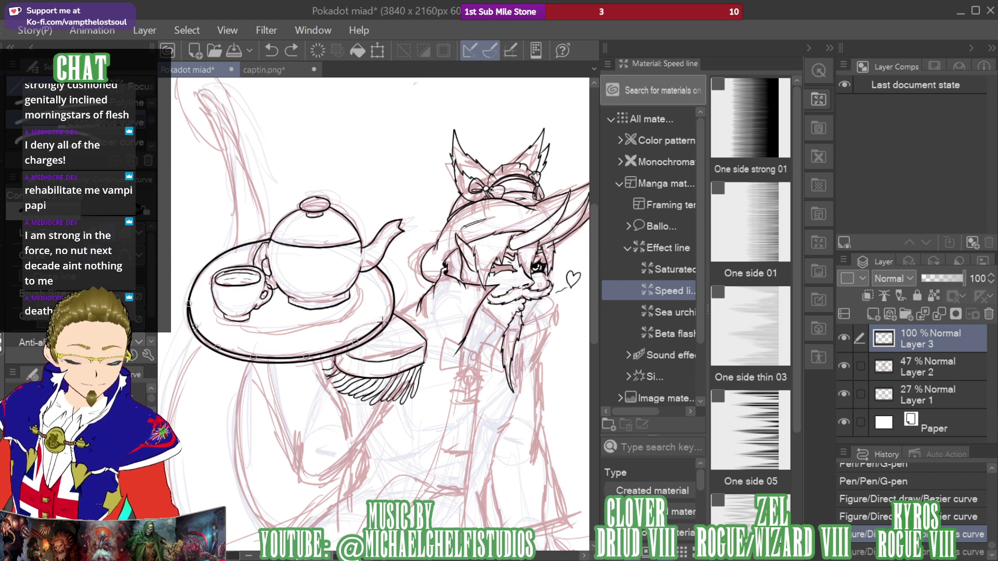
click(383, 324)
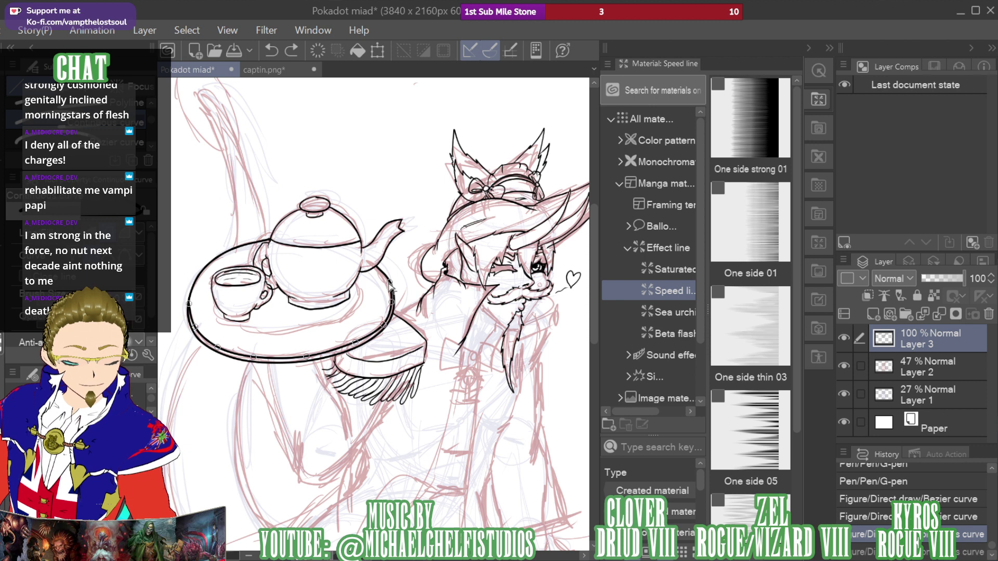
double_click(389, 288)
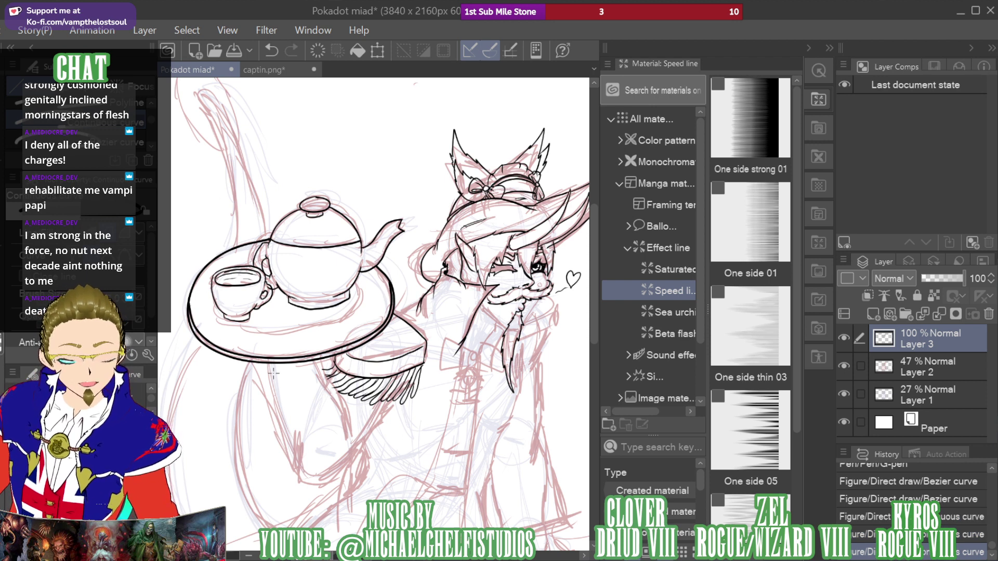
Try to trace the tray's inner ring below the teacup with the continuous curve, and undo it
click(232, 321)
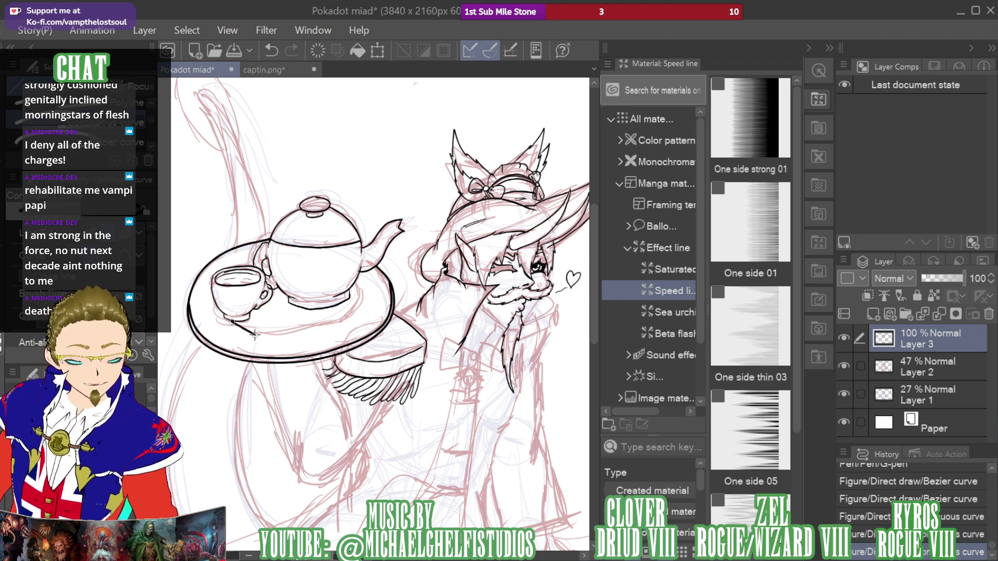
click(255, 335)
double_click(255, 344)
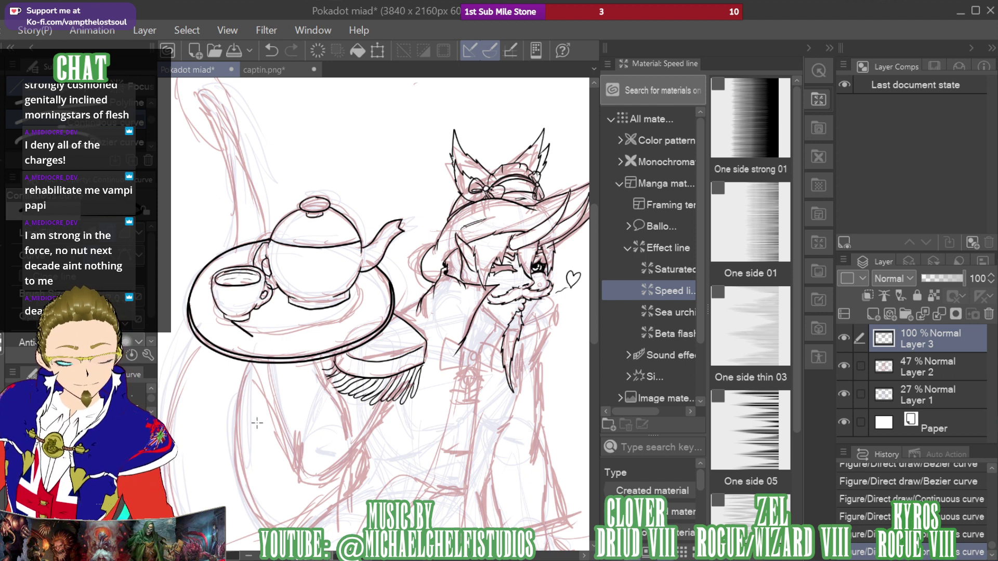
key(ctrl+z)
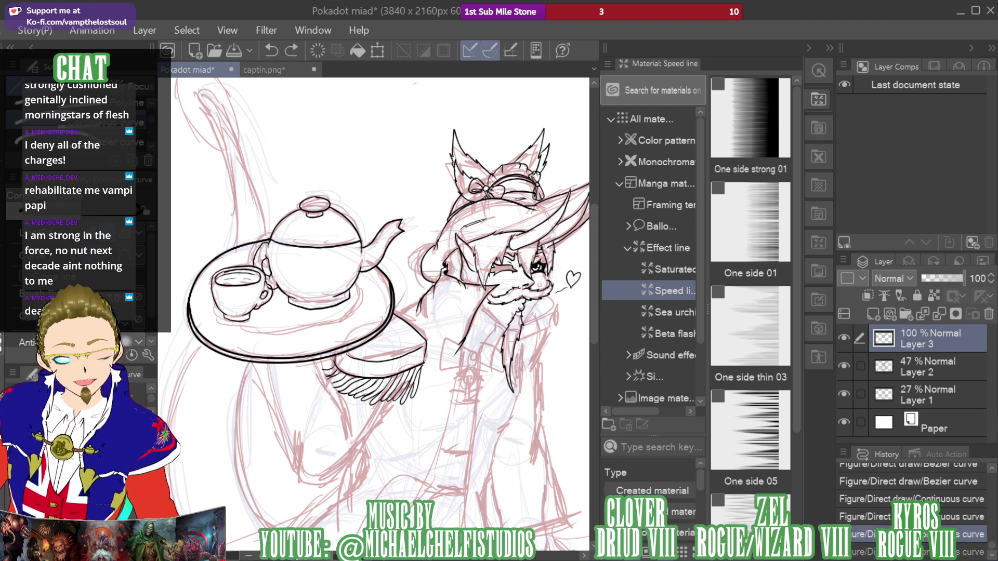
Ink the tray's inner ring with the G-pen, curving from under the teacup below the teapot and up its spout side
key(p)
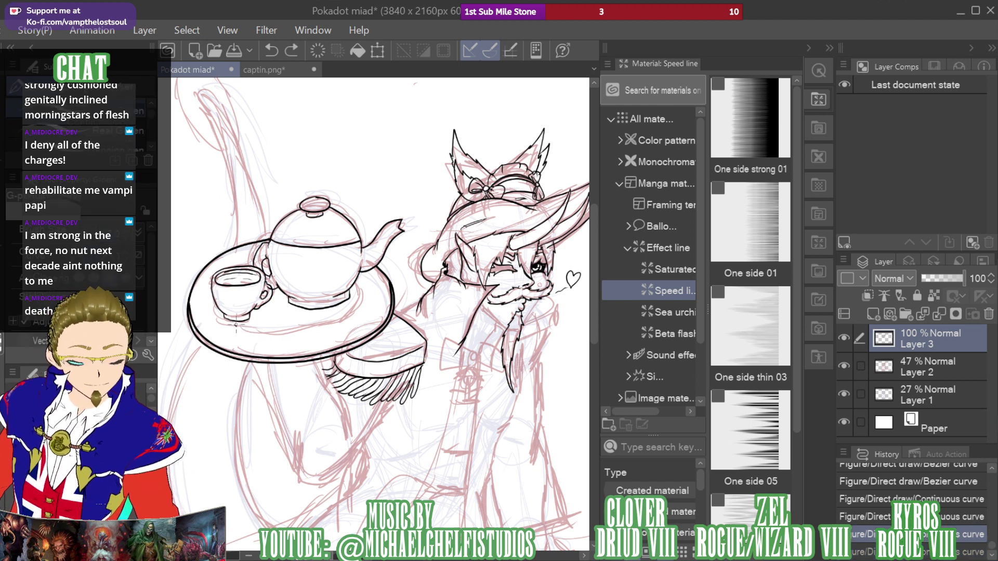
mouse_move(325, 325)
mouse_down()
mouse_move(354, 306)
mouse_move(358, 286)
mouse_up()
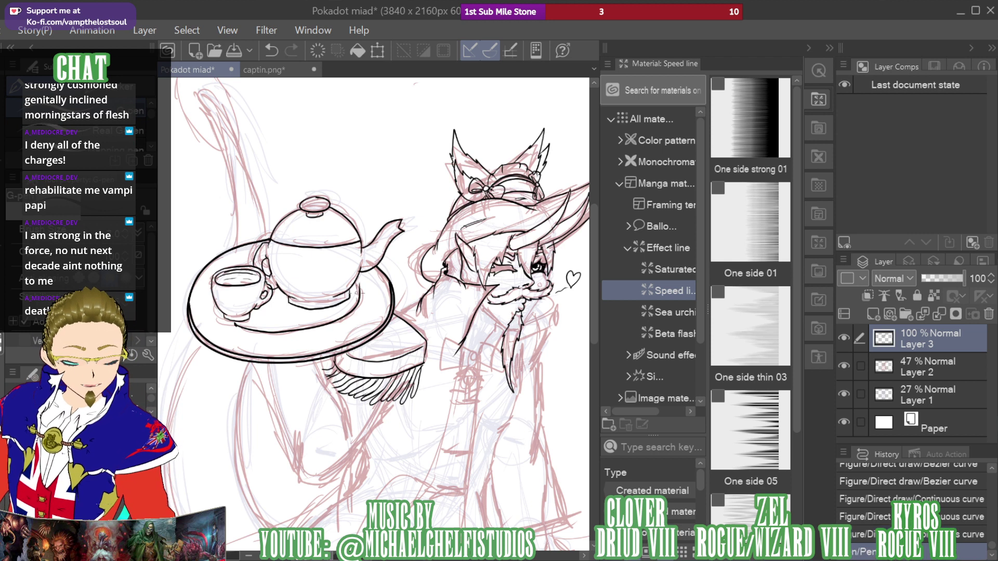
key(ctrl+z)
key(ctrl+z)
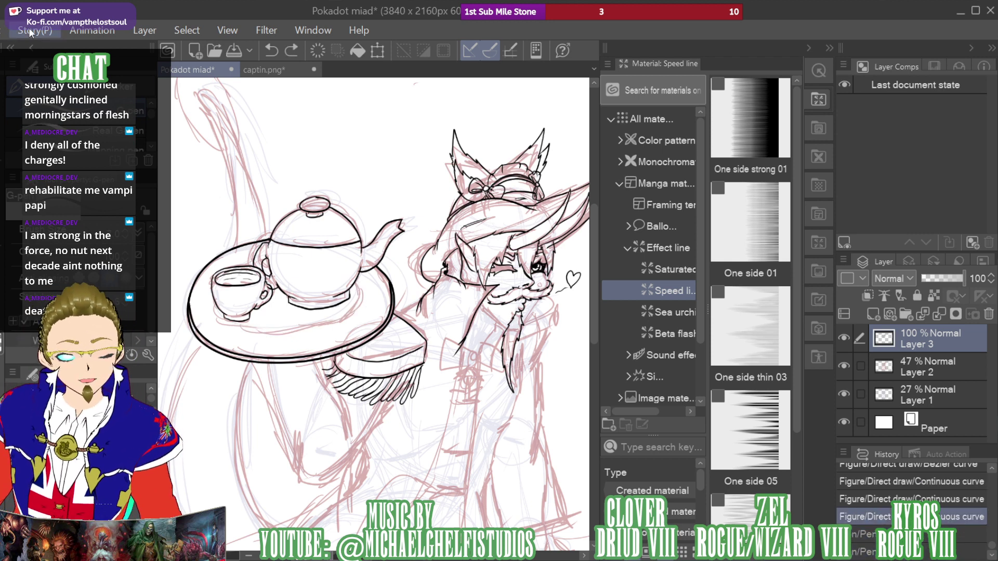
mouse_move(236, 323)
mouse_down()
mouse_move(293, 336)
mouse_move(350, 320)
mouse_move(364, 301)
mouse_up()
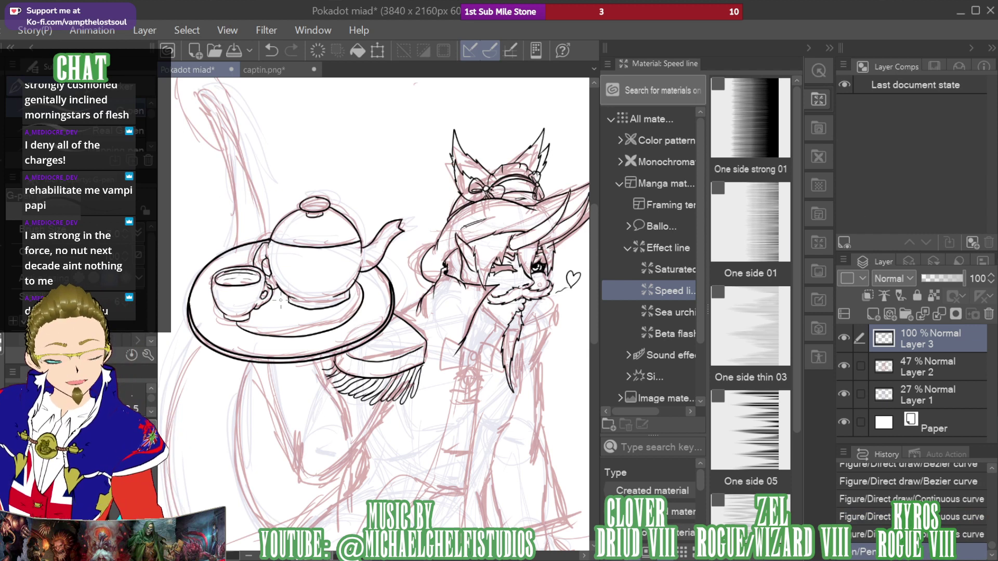
Ink the raised arm below the tray: the inner line beside the fringe, the outer line to the rounded elbow, and back up to the fringe
mouse_move(913, 150)
mouse_down()
mouse_move(926, 150)
mouse_move(904, 154)
mouse_up()
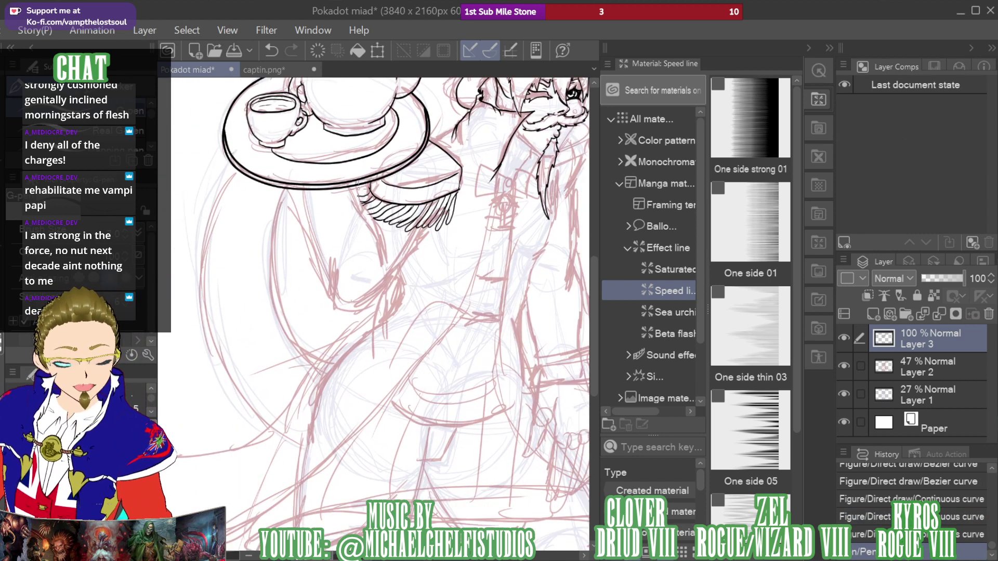
drag(358, 183, 378, 231)
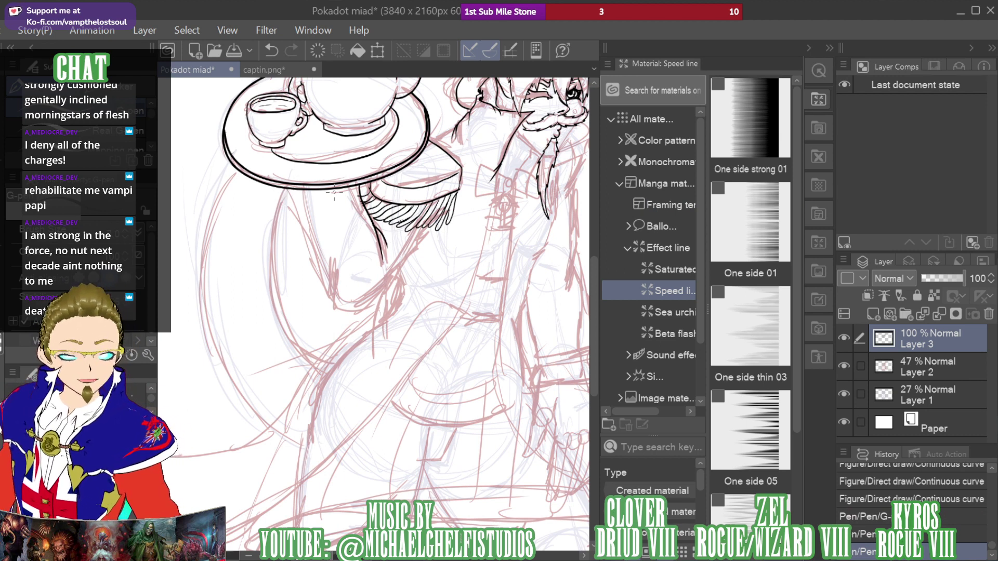
click(277, 70)
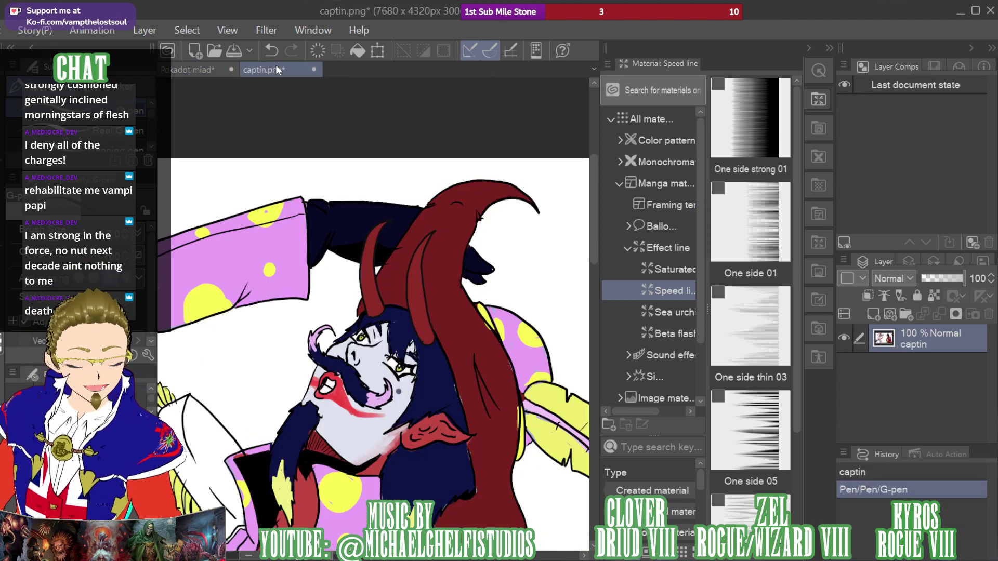
click(203, 65)
drag(284, 188, 336, 322)
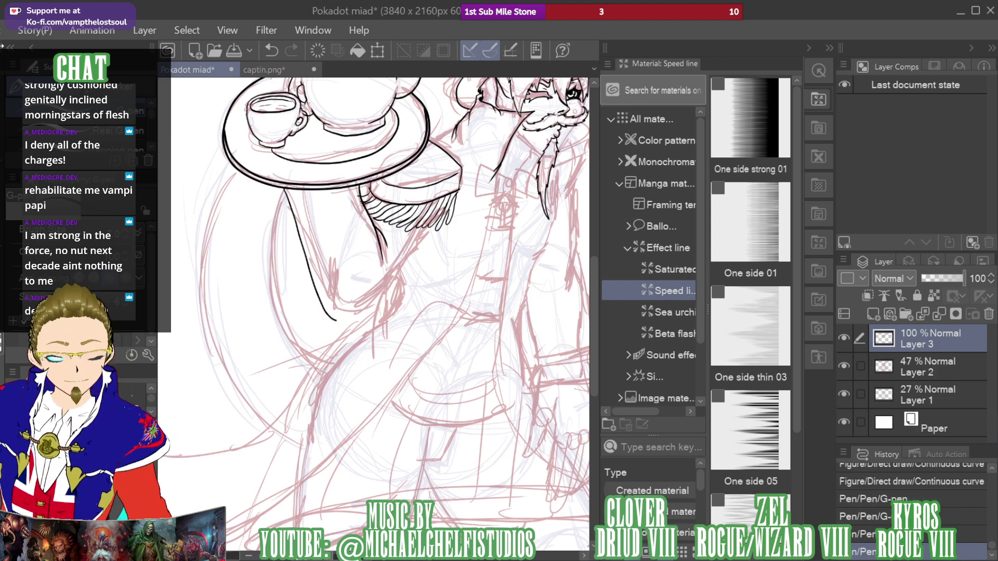
key(ctrl+z)
drag(437, 236, 420, 240)
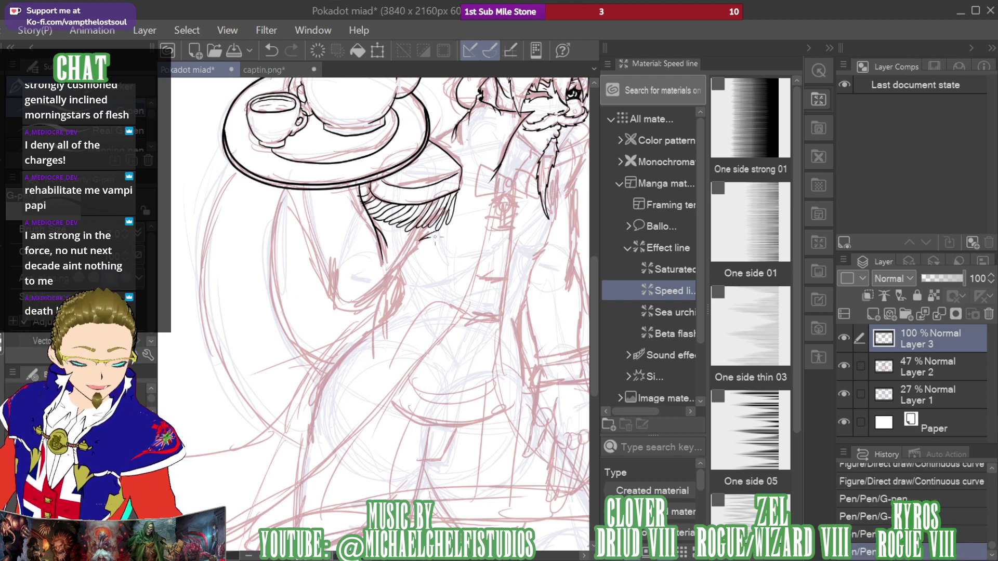
mouse_move(398, 273)
mouse_down()
mouse_move(367, 313)
mouse_move(335, 311)
mouse_move(328, 261)
mouse_move(332, 303)
mouse_move(294, 191)
mouse_up()
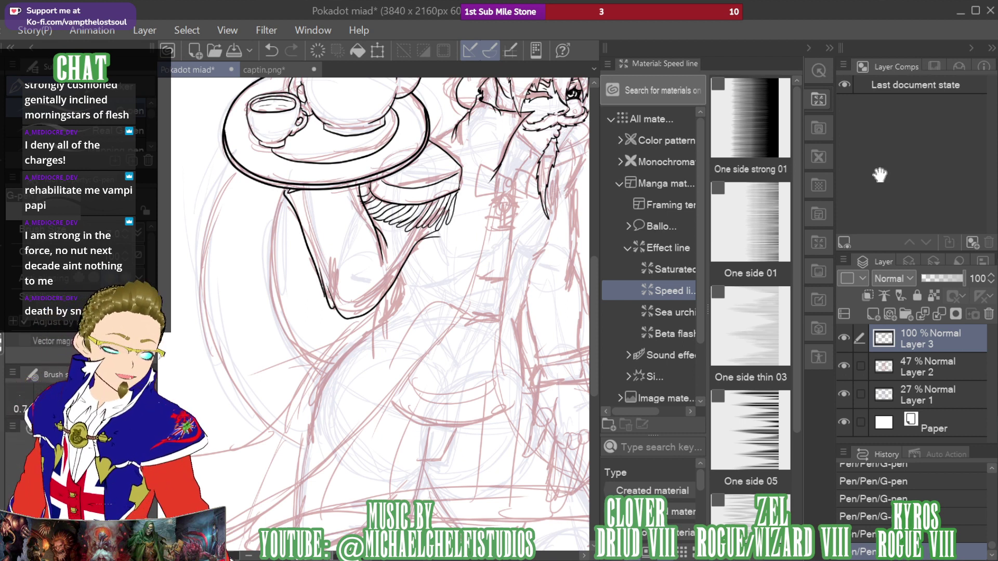
drag(515, 163, 436, 168)
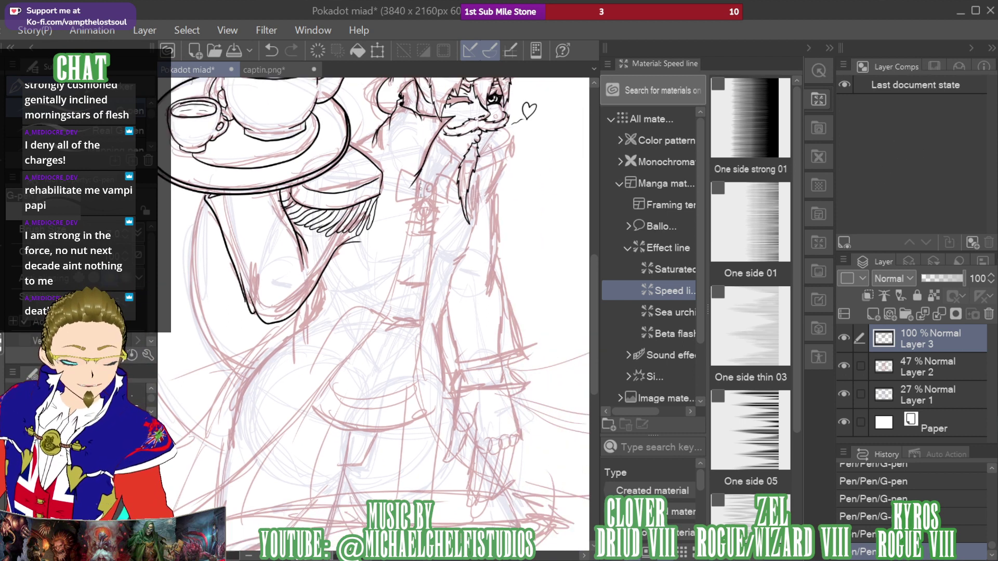
Ink the bow tie's knot and its tray-side loop with the G-pen, following the sketch below the collar
mouse_move(425, 182)
mouse_down()
mouse_move(426, 202)
mouse_move(430, 185)
mouse_up()
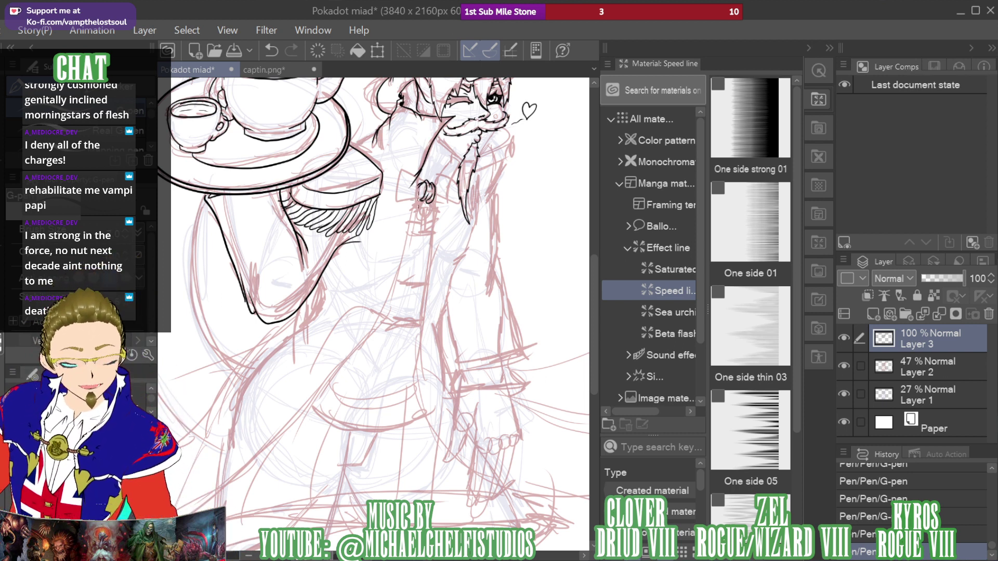
click(267, 69)
click(196, 70)
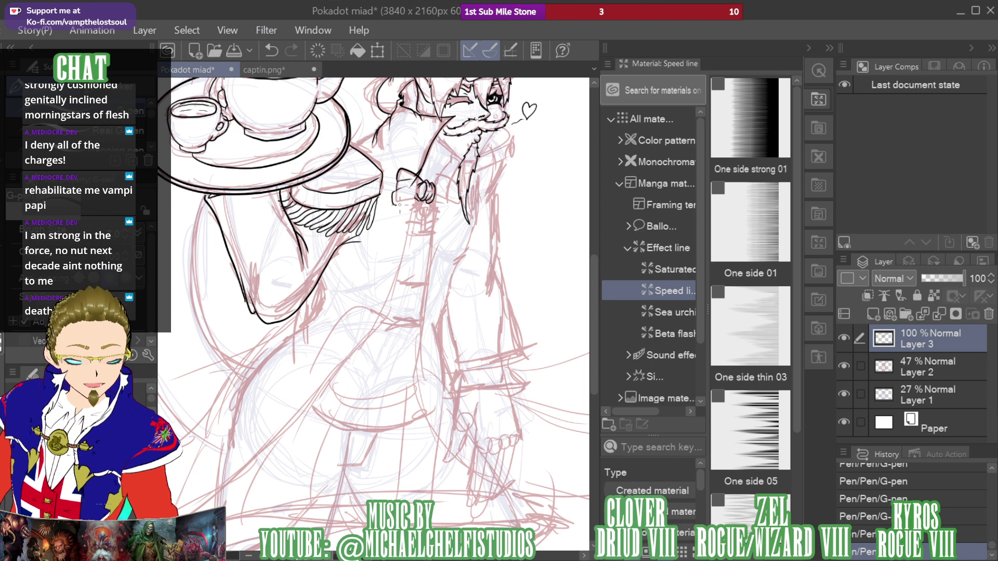
drag(394, 201, 416, 194)
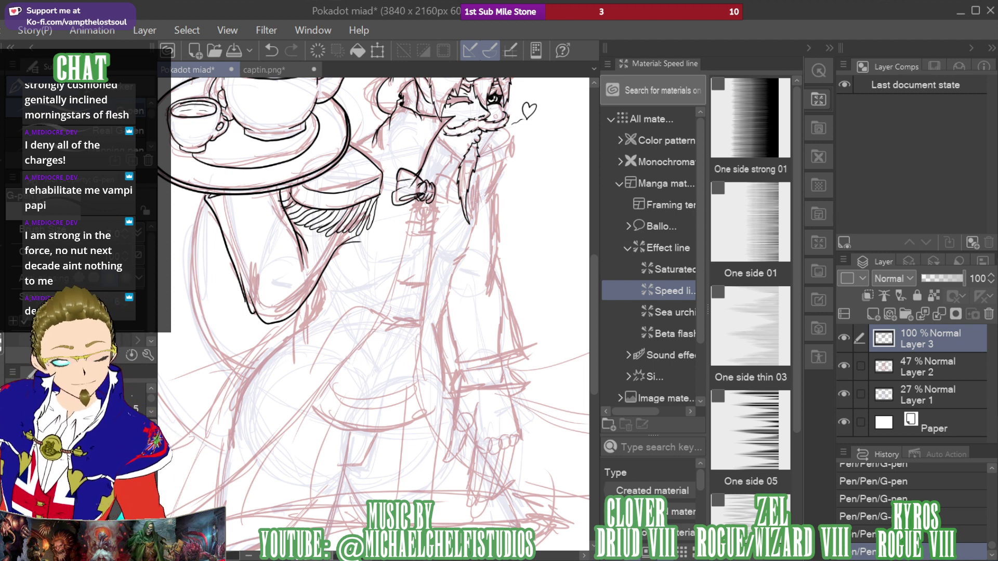
Erase the stray ink along the upper edge of the bow tie's loop with the hard eraser, and return to the G-pen
key(e)
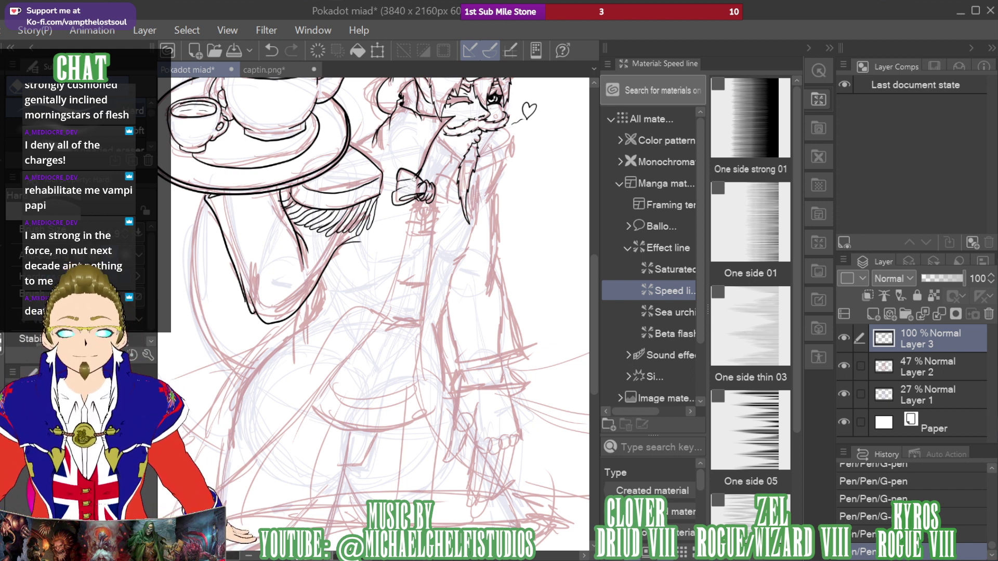
drag(415, 179, 412, 180)
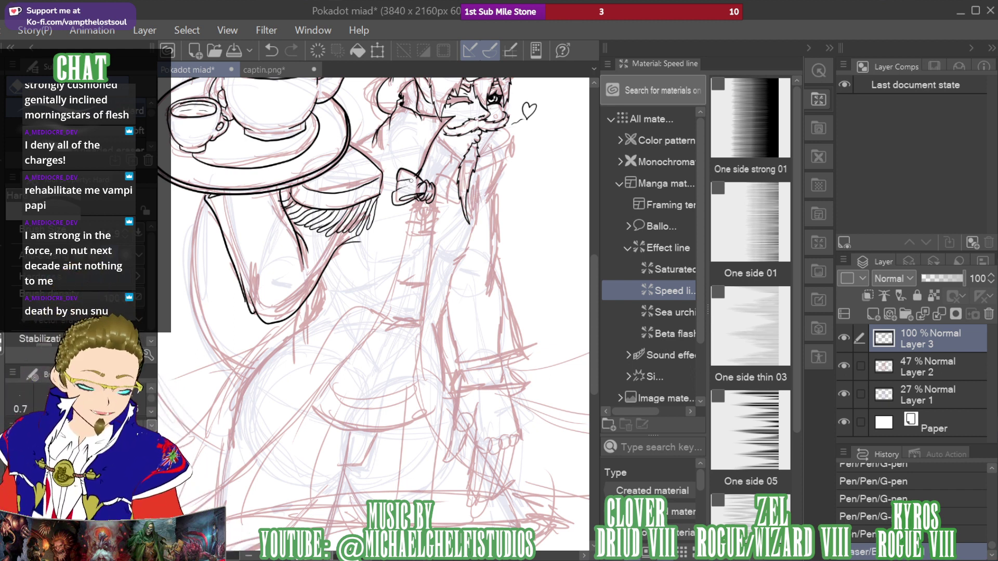
click(403, 181)
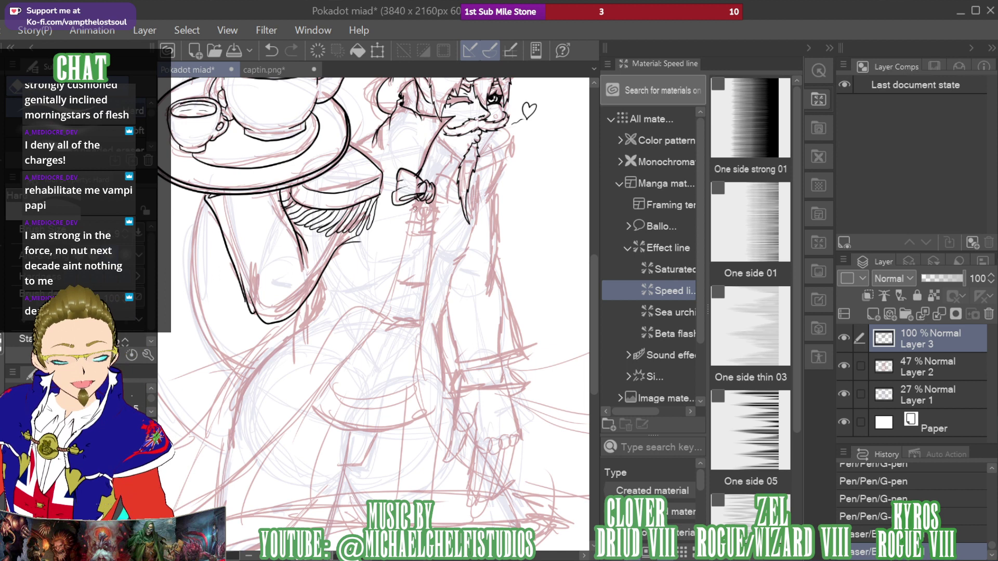
key(b)
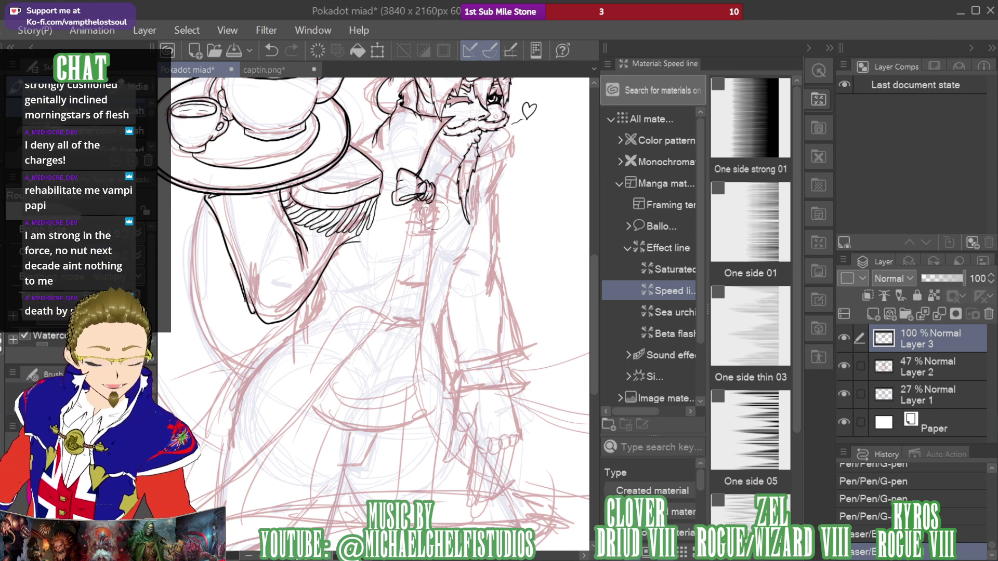
key(p)
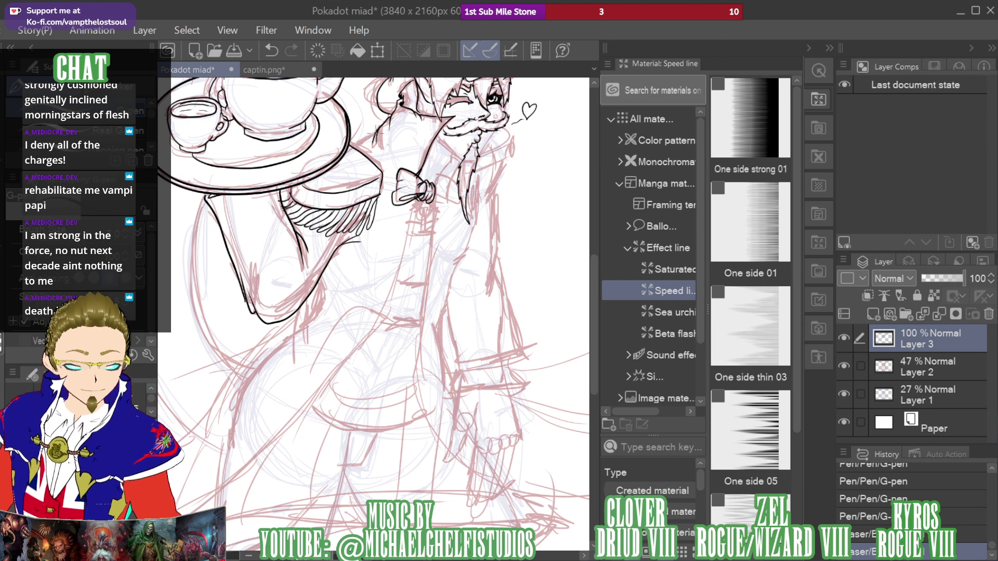
Ink the short shoulder line meeting the tray and the long coat edge curving from the bow tie down to the hip
drag(374, 134, 366, 140)
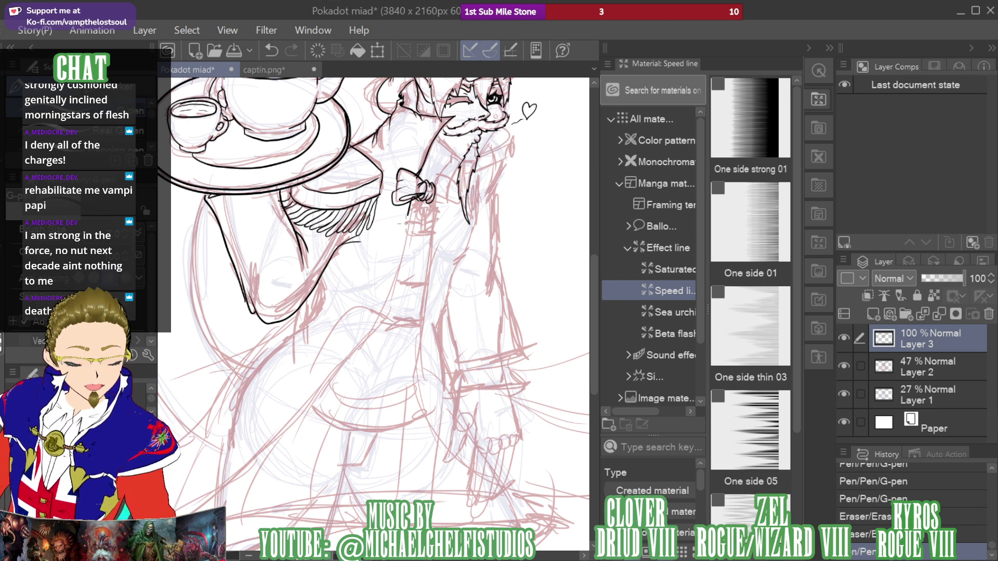
mouse_move(405, 217)
mouse_down()
mouse_move(384, 315)
mouse_move(364, 344)
mouse_up()
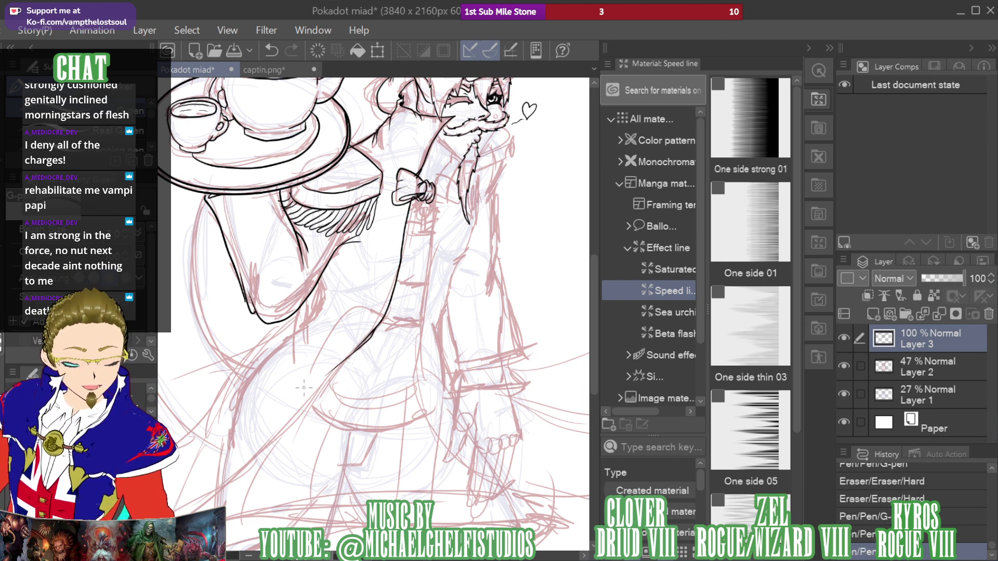
key(ctrl+z)
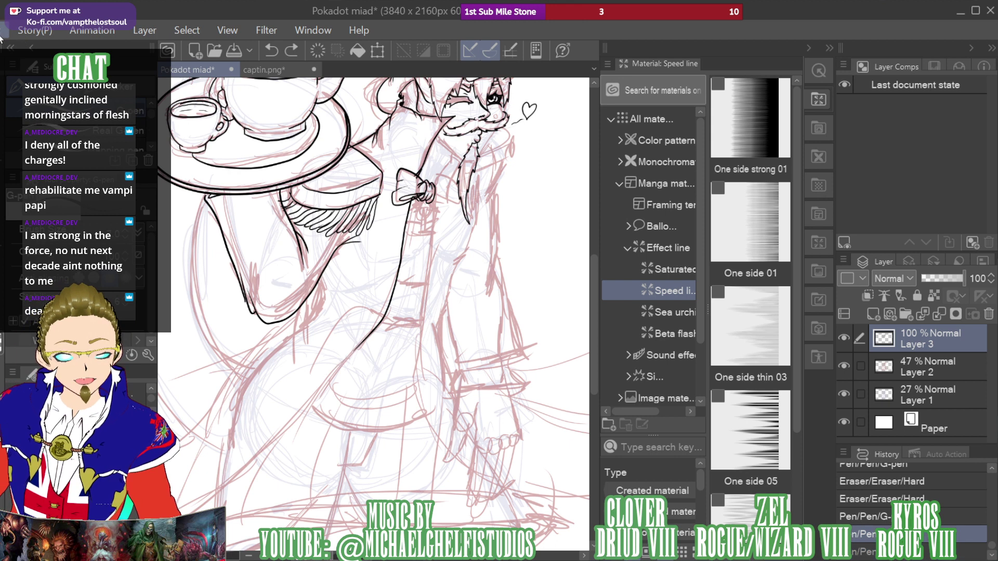
key(ctrl+z)
mouse_move(416, 196)
mouse_down()
mouse_move(378, 324)
mouse_move(355, 361)
mouse_move(301, 388)
mouse_move(354, 364)
mouse_move(372, 223)
mouse_move(410, 249)
mouse_up()
drag(913, 178, 908, 184)
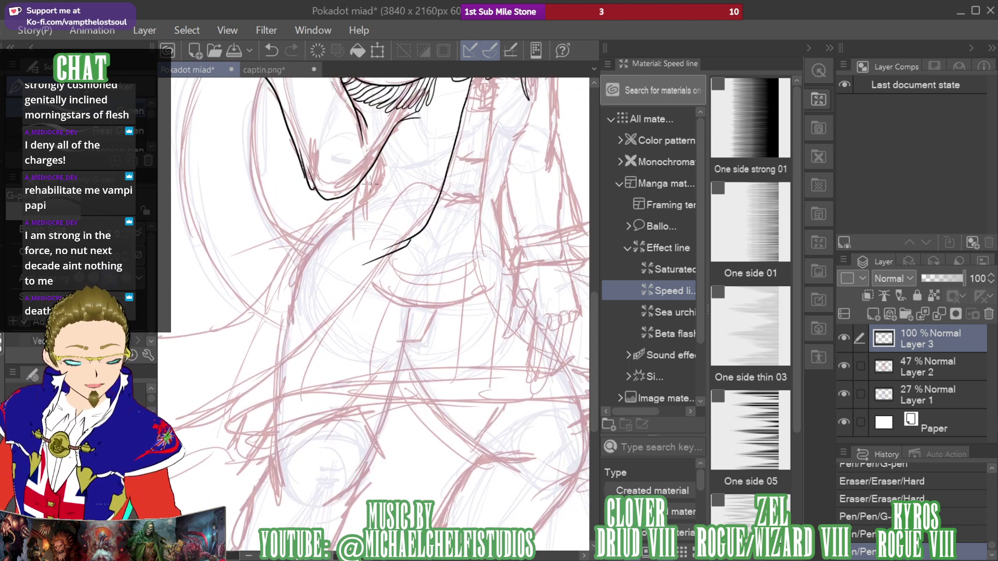
Ink the side of the waist below the elbow and the two long wavy edges of the coat tail flowing out behind
mouse_move(369, 182)
mouse_down()
mouse_move(353, 230)
mouse_move(357, 203)
mouse_move(338, 251)
mouse_up()
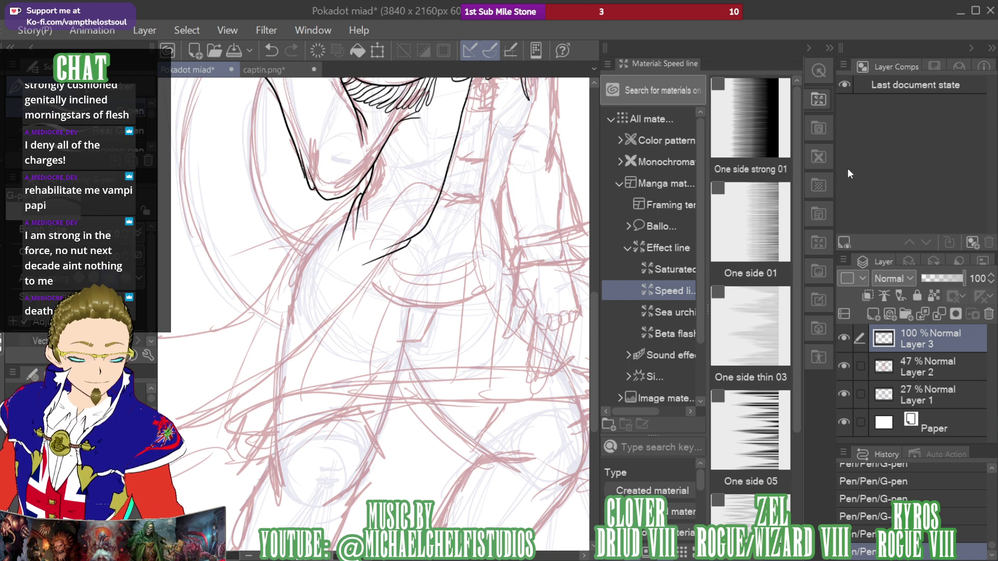
drag(362, 195, 549, 160)
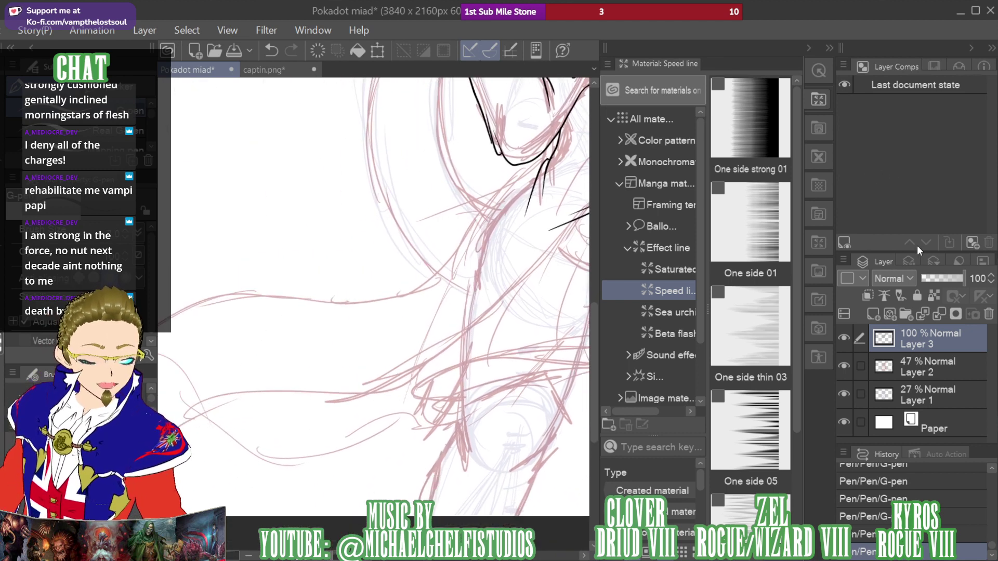
key(ctrl+minus)
mouse_move(504, 266)
mouse_down()
mouse_move(433, 322)
mouse_move(337, 363)
mouse_move(287, 367)
mouse_move(171, 426)
mouse_up()
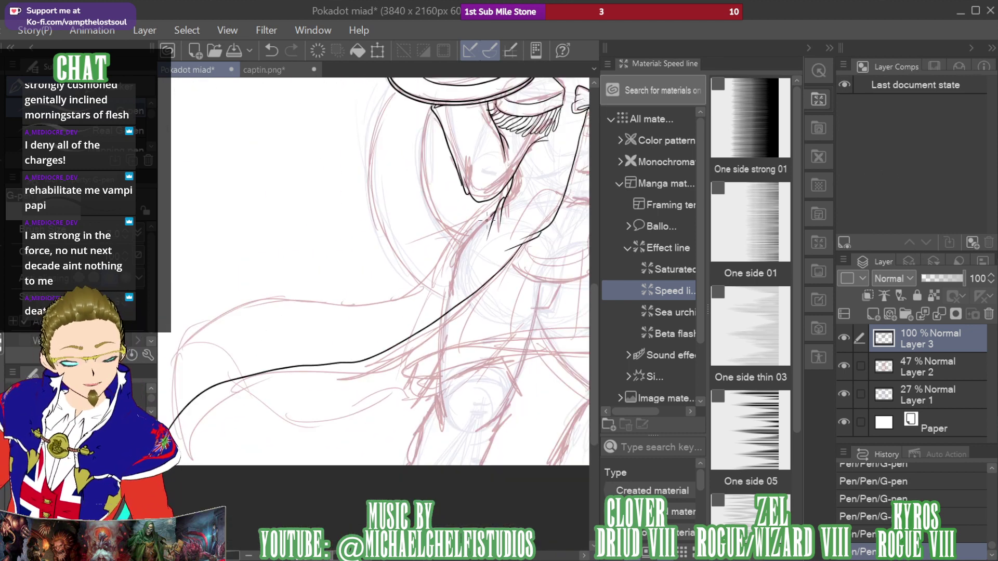
mouse_move(487, 218)
mouse_down()
mouse_move(354, 299)
mouse_move(174, 325)
mouse_up()
drag(891, 173, 866, 178)
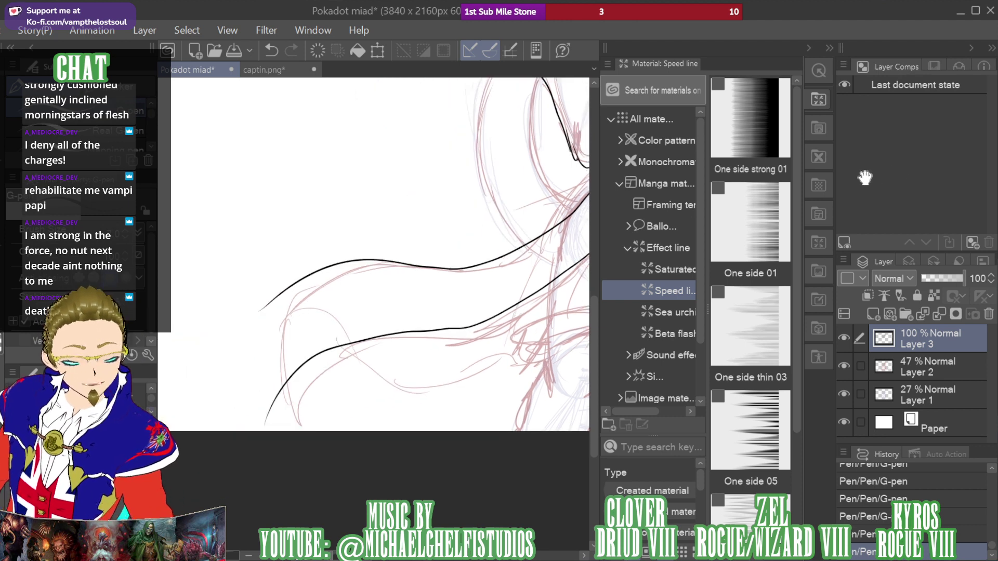
drag(263, 417, 295, 325)
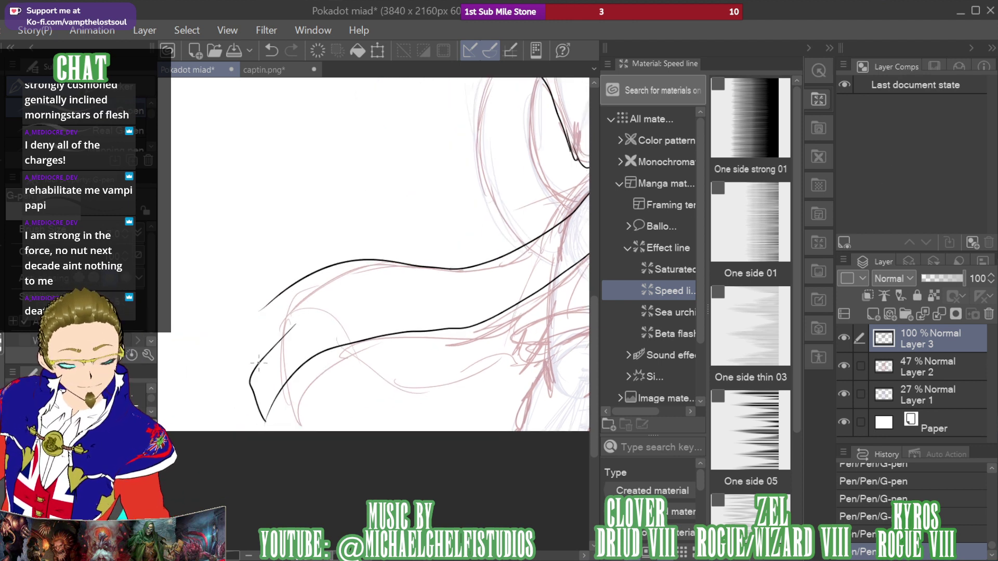
key(ctrl+z)
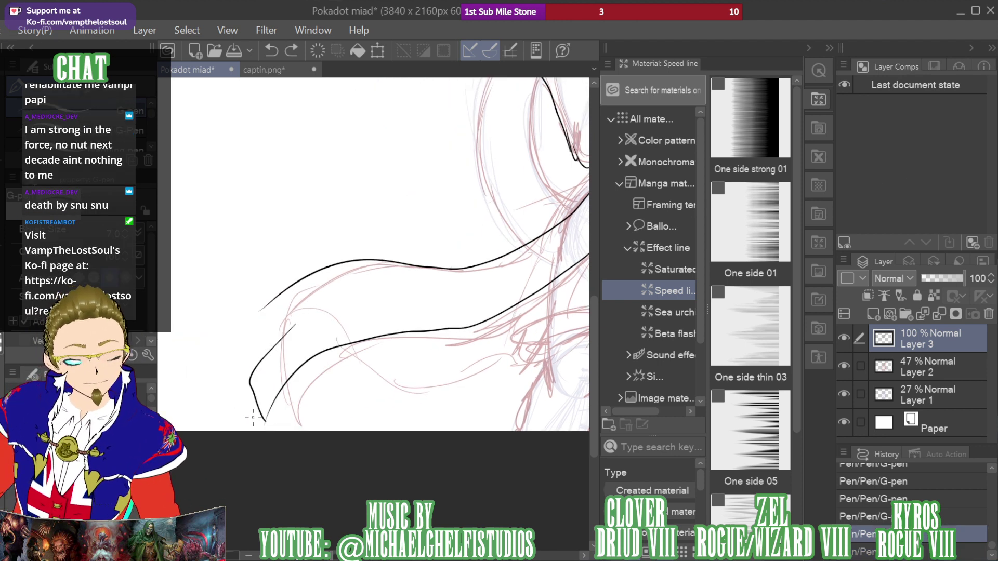
key(ctrl+z)
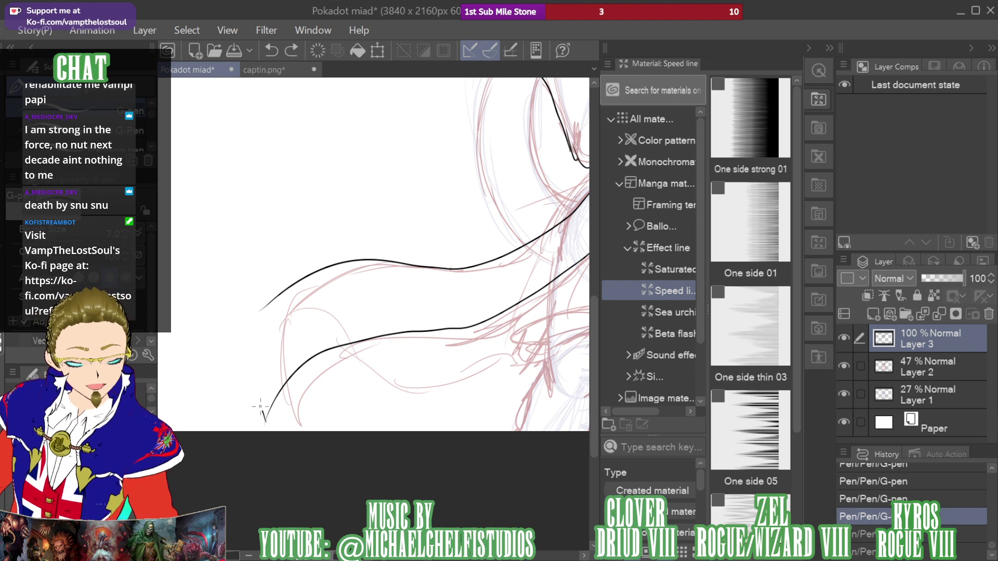
Ink the coat tail's angular end, running from the lower edge's tip up to the upper edge
mouse_move(260, 406)
mouse_down()
mouse_move(247, 360)
mouse_move(297, 314)
mouse_up()
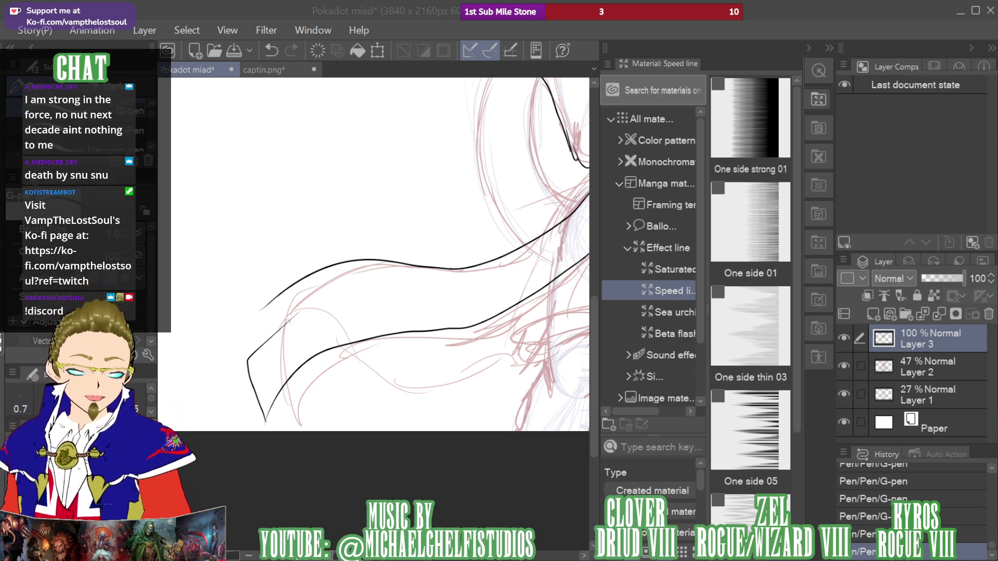
drag(254, 360, 259, 311)
Ink the jawline below the moustache on both sides of the beard, redrawing the ear-side line so it meets the beard
drag(874, 177, 923, 156)
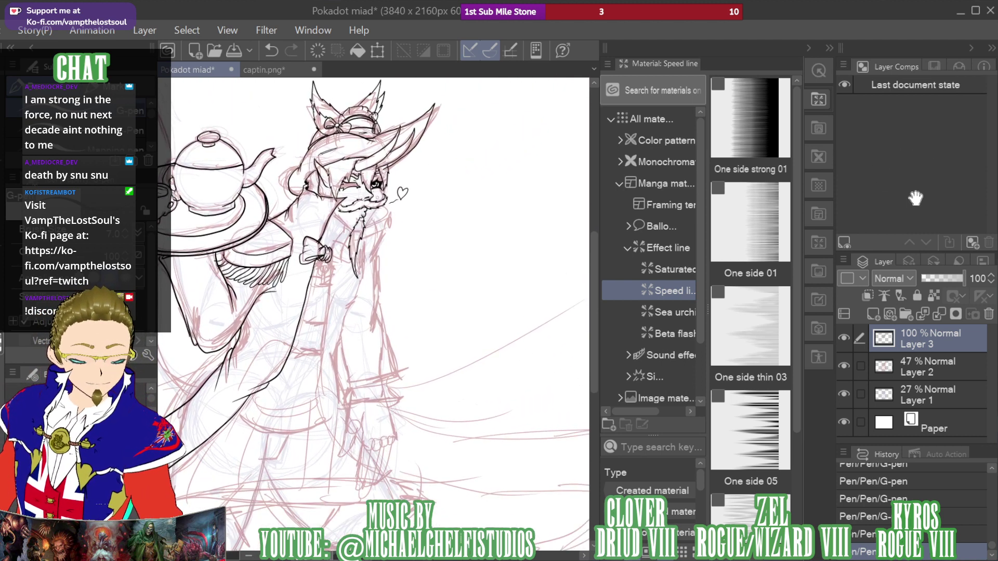
key(ctrl+plus)
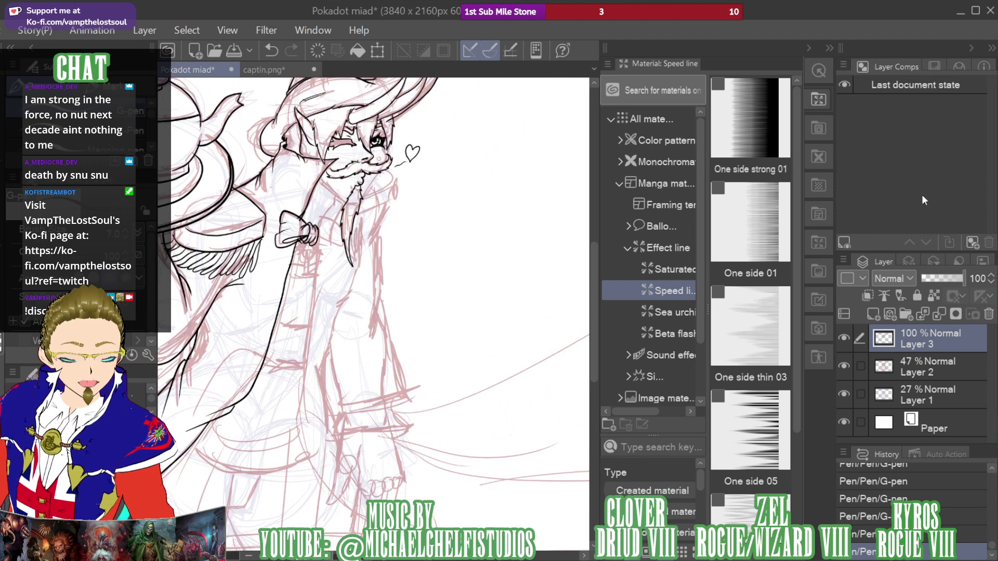
drag(923, 195, 927, 148)
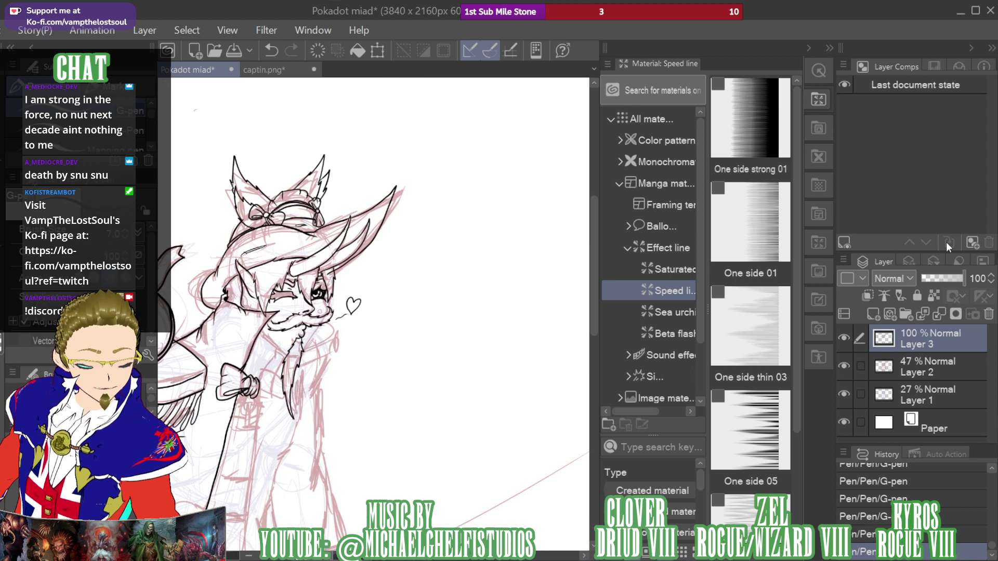
key(ctrl+plus)
key(ctrl+plus)
drag(936, 152, 913, 140)
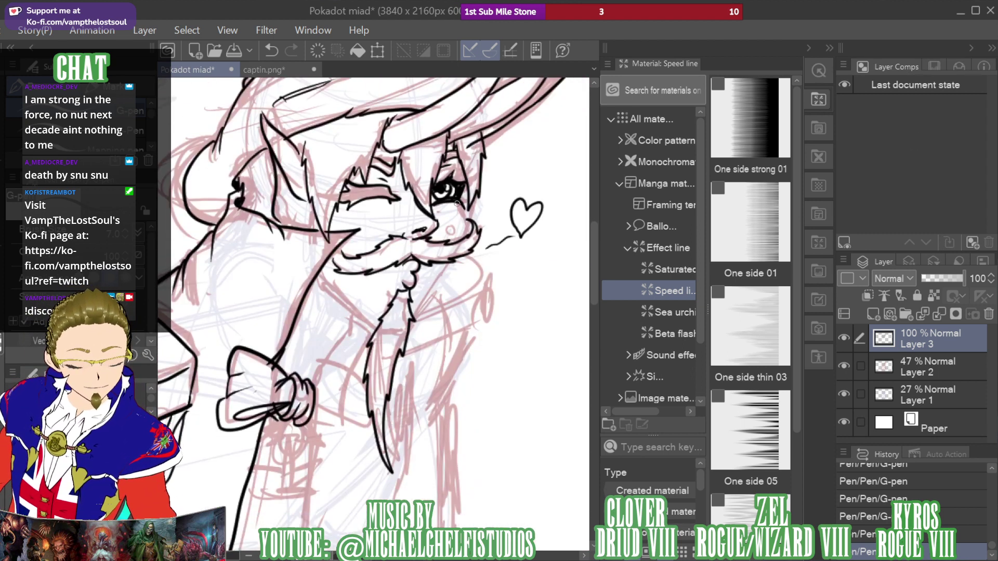
mouse_move(458, 203)
mouse_down()
mouse_move(450, 265)
mouse_move(421, 303)
mouse_move(372, 334)
mouse_move(322, 272)
mouse_up()
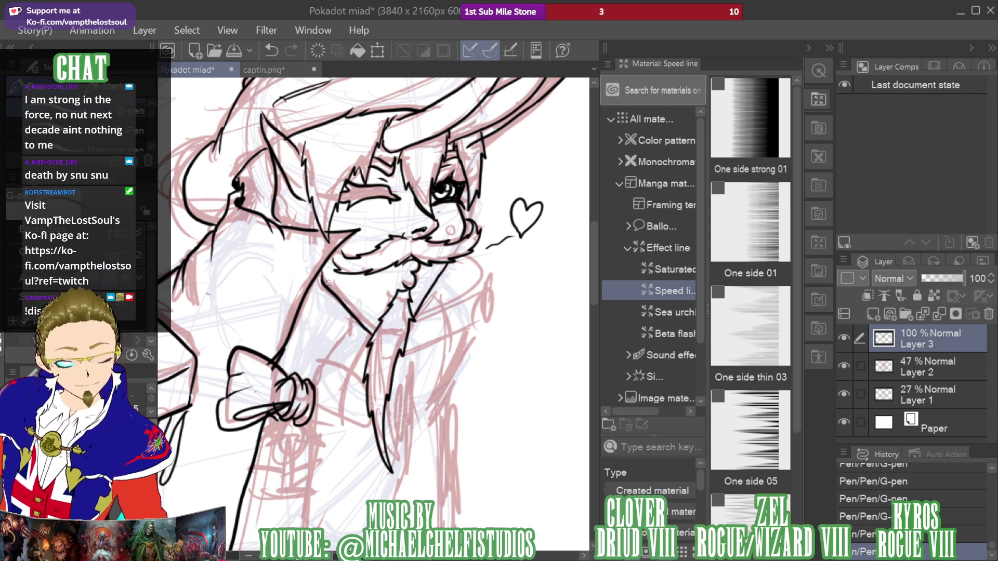
key(ctrl+z)
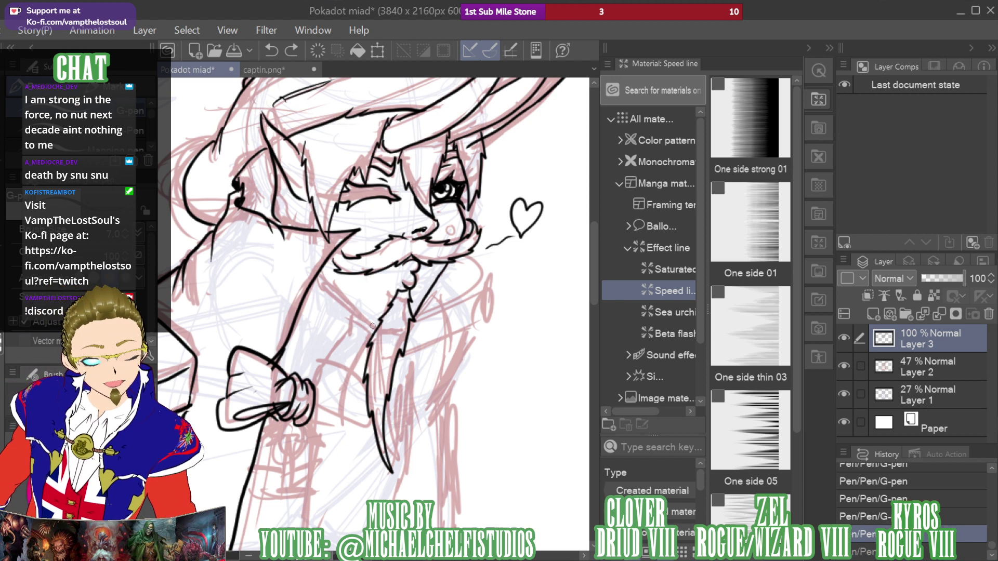
drag(371, 326, 317, 267)
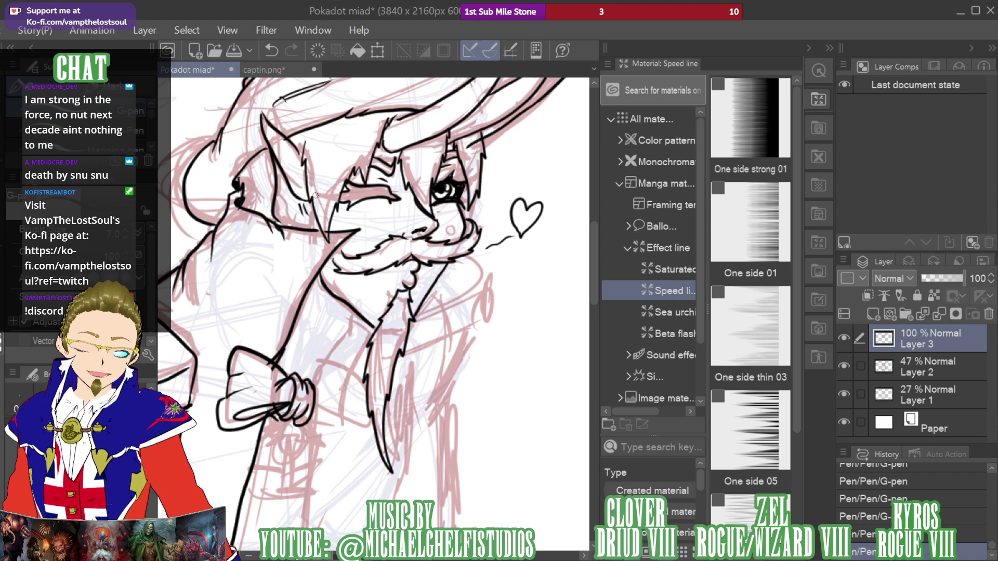
Ink the bow tie's second loop beside the beard with creases around the knot, and the neck line from the jaw to the bow
mouse_move(393, 210)
mouse_down()
mouse_move(369, 217)
mouse_move(477, 151)
mouse_up()
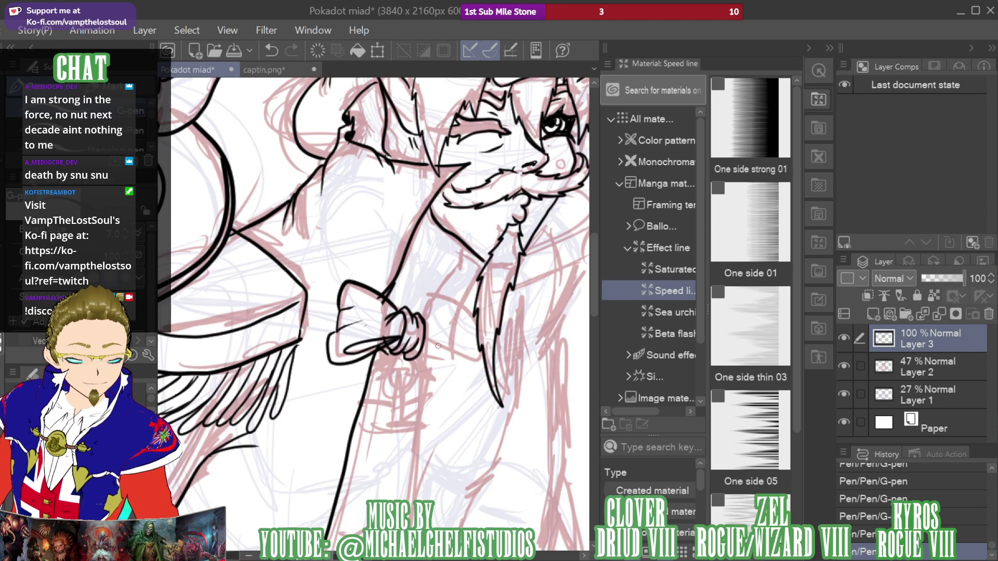
mouse_move(425, 320)
mouse_down()
mouse_move(429, 344)
mouse_move(445, 321)
mouse_move(467, 316)
mouse_up()
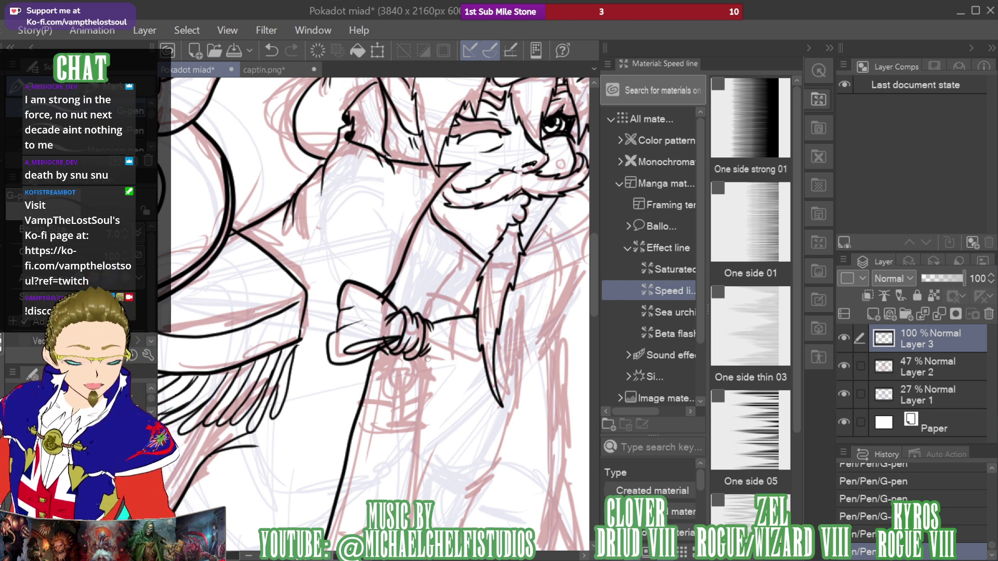
mouse_move(426, 353)
mouse_down()
mouse_move(466, 380)
mouse_move(476, 373)
mouse_move(463, 345)
mouse_move(441, 339)
mouse_move(450, 368)
mouse_move(467, 375)
mouse_move(457, 357)
mouse_move(422, 342)
mouse_up()
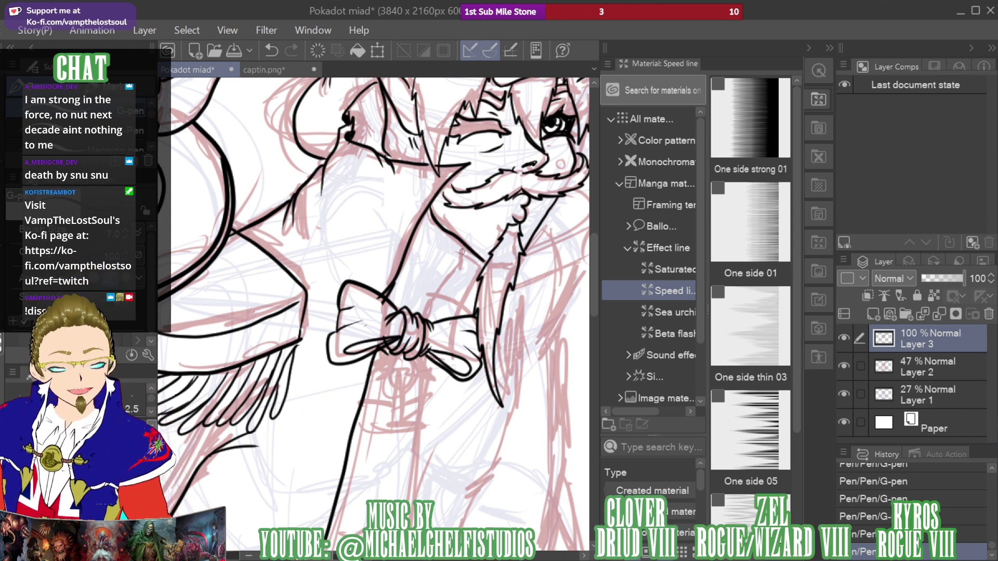
drag(463, 243, 419, 320)
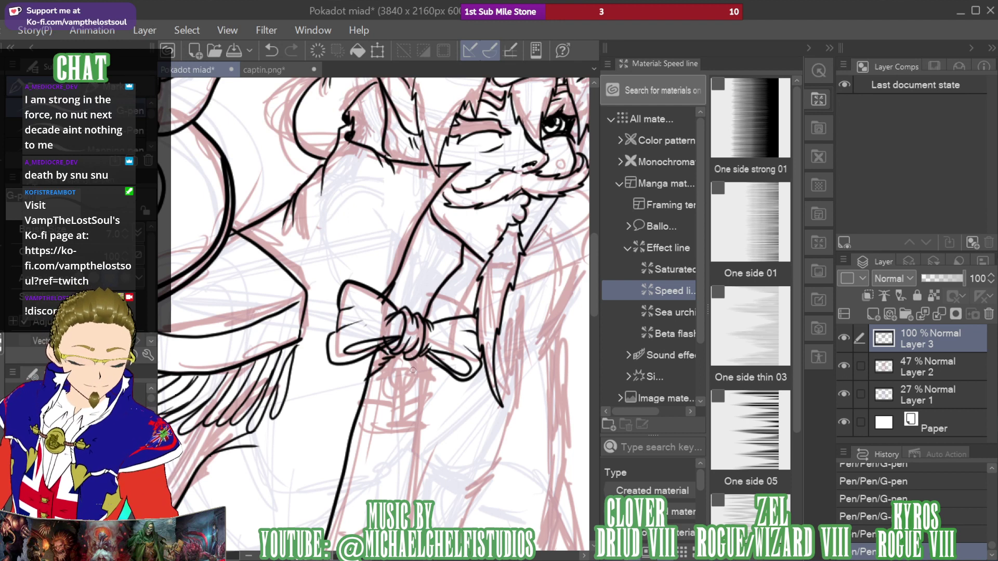
drag(410, 363, 417, 384)
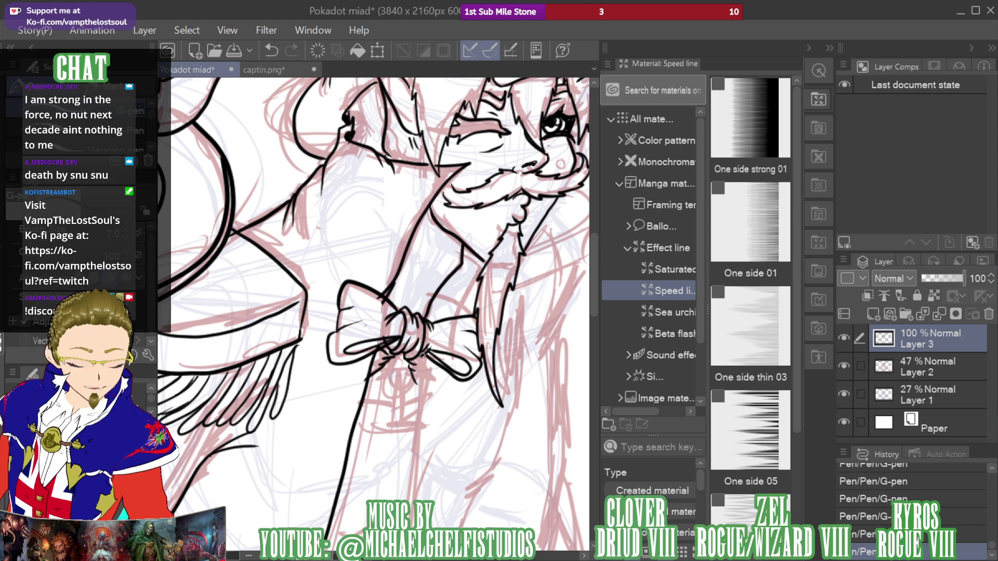
Ink the long front garment line from beneath the bow tie's knot down the chest
mouse_move(422, 355)
mouse_down()
mouse_move(423, 483)
mouse_move(411, 515)
mouse_up()
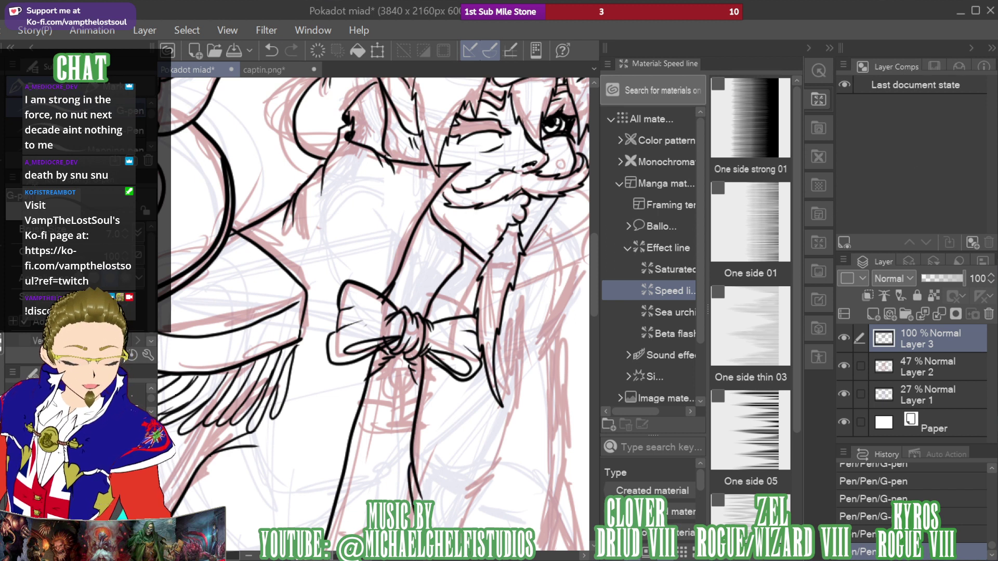
drag(907, 148, 909, 165)
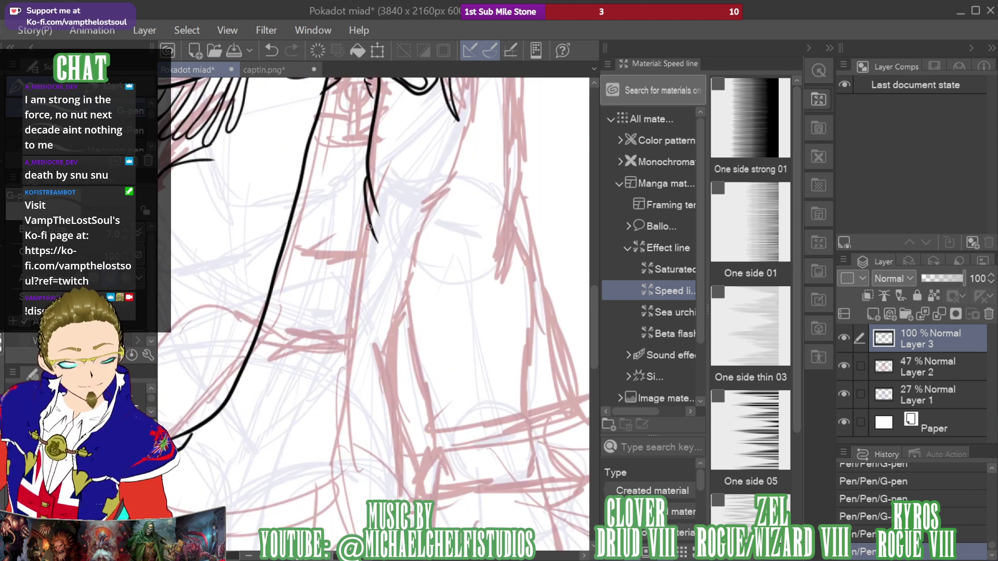
key(ctrl+minus)
key(ctrl+minus)
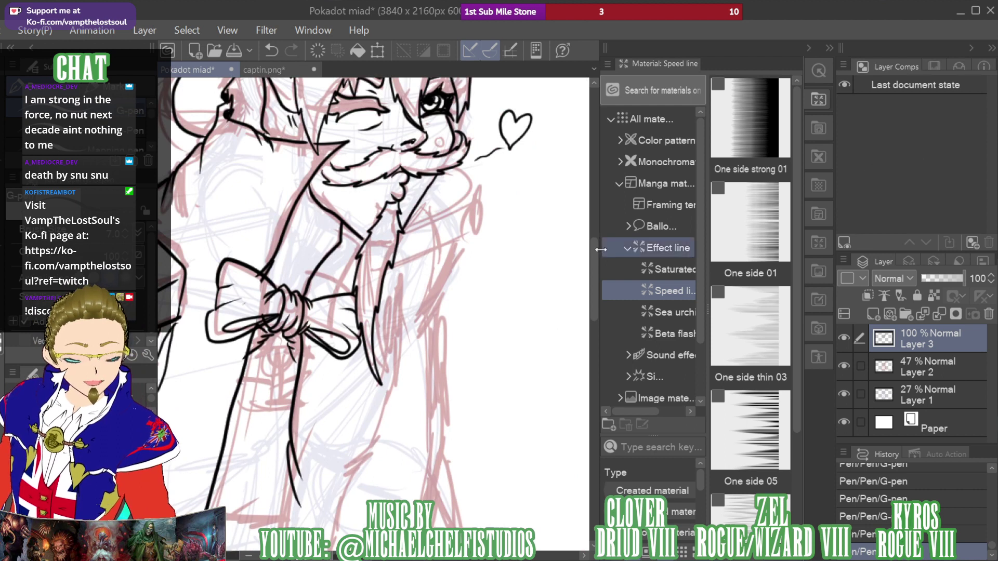
Ink the long garment line from beside the beard tip down the torso, and extend the opposite front line below the chest towards the waist
mouse_move(391, 291)
mouse_down()
mouse_move(391, 389)
mouse_move(329, 535)
mouse_up()
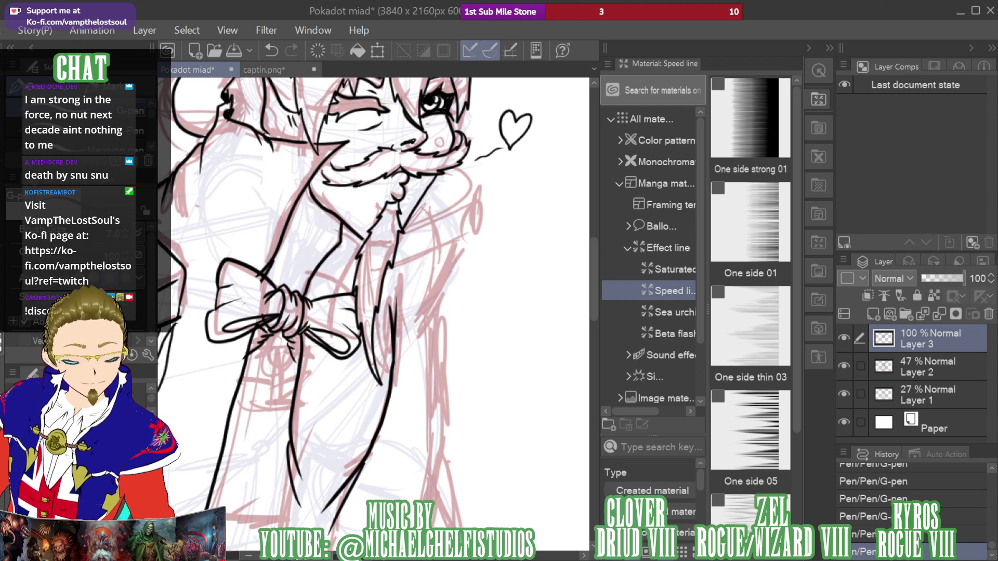
mouse_move(390, 509)
mouse_down()
mouse_move(399, 268)
mouse_move(385, 120)
mouse_move(364, 88)
mouse_move(400, 201)
mouse_up()
mouse_move(342, 155)
mouse_down()
mouse_move(335, 144)
mouse_move(317, 244)
mouse_move(327, 407)
mouse_up()
drag(327, 349, 337, 379)
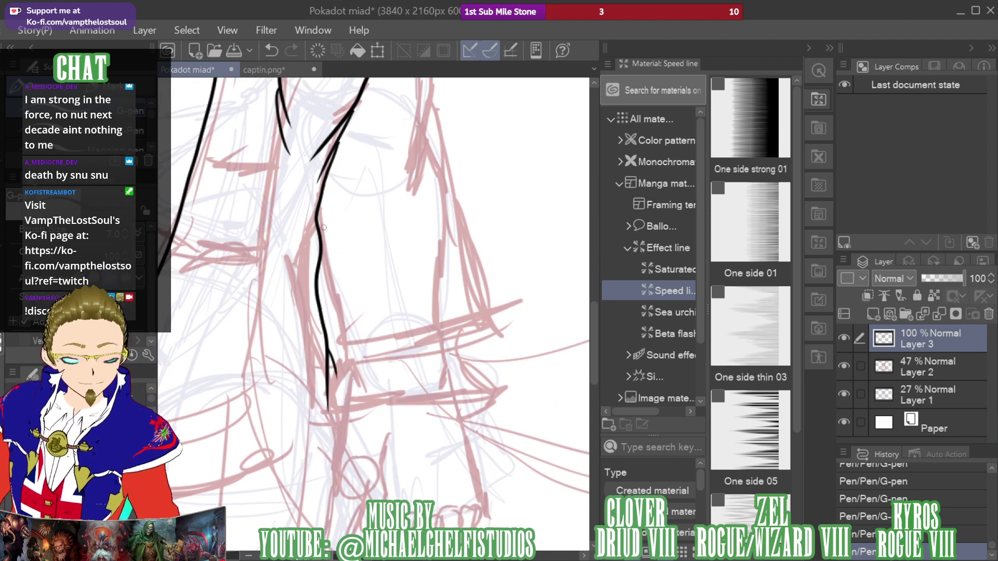
mouse_move(277, 123)
mouse_down()
mouse_move(244, 379)
mouse_move(288, 505)
mouse_up()
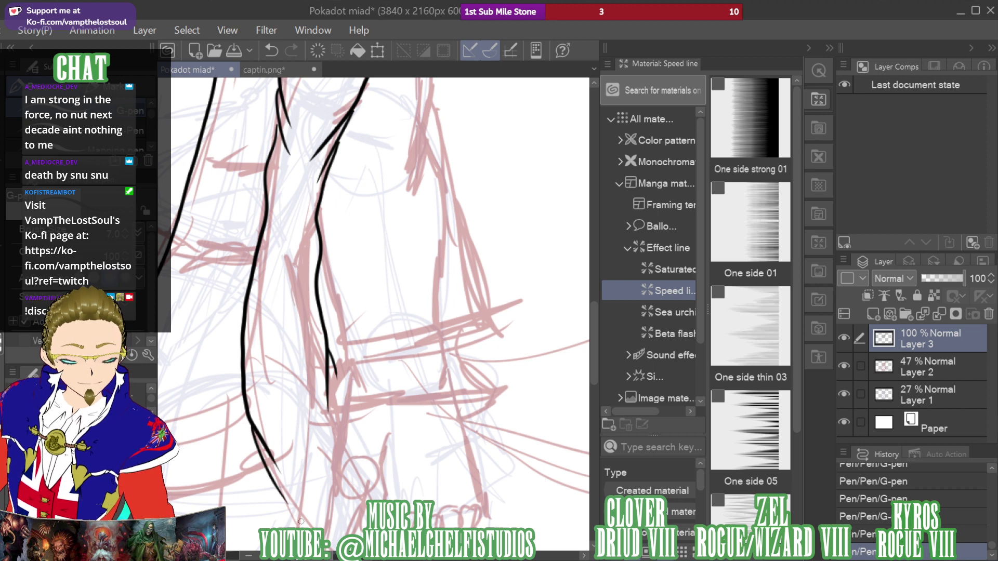
Ink a small round bell-like ornament hanging beneath the bow tie's knot and clean up its inner lines with the eraser
mouse_move(896, 179)
mouse_down()
mouse_move(929, 165)
mouse_move(909, 159)
mouse_move(913, 170)
mouse_move(919, 161)
mouse_move(906, 155)
mouse_up()
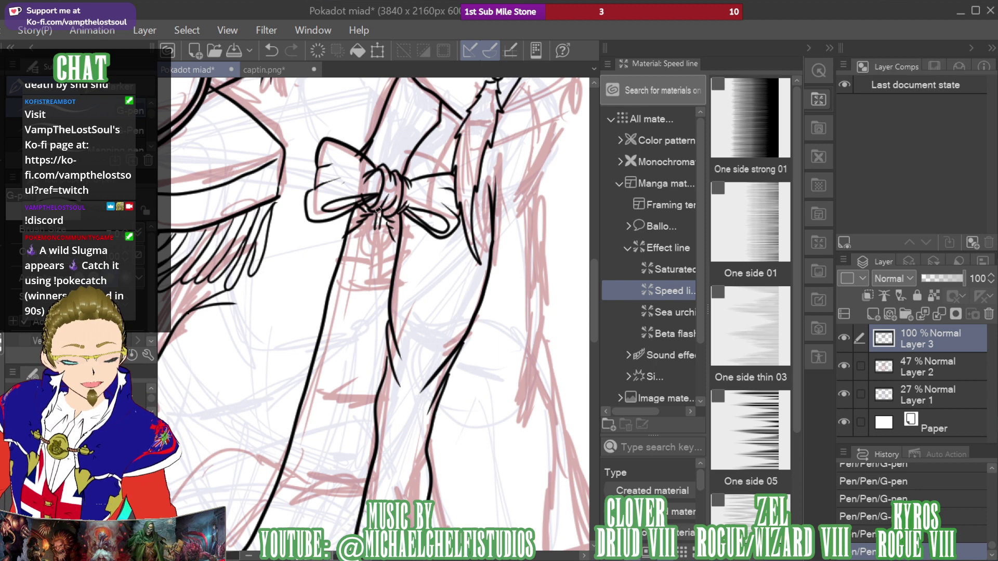
mouse_move(375, 228)
mouse_down()
mouse_move(364, 249)
mouse_move(377, 262)
mouse_move(393, 231)
mouse_move(377, 227)
mouse_move(362, 254)
mouse_move(391, 242)
mouse_move(367, 239)
mouse_move(362, 257)
mouse_up()
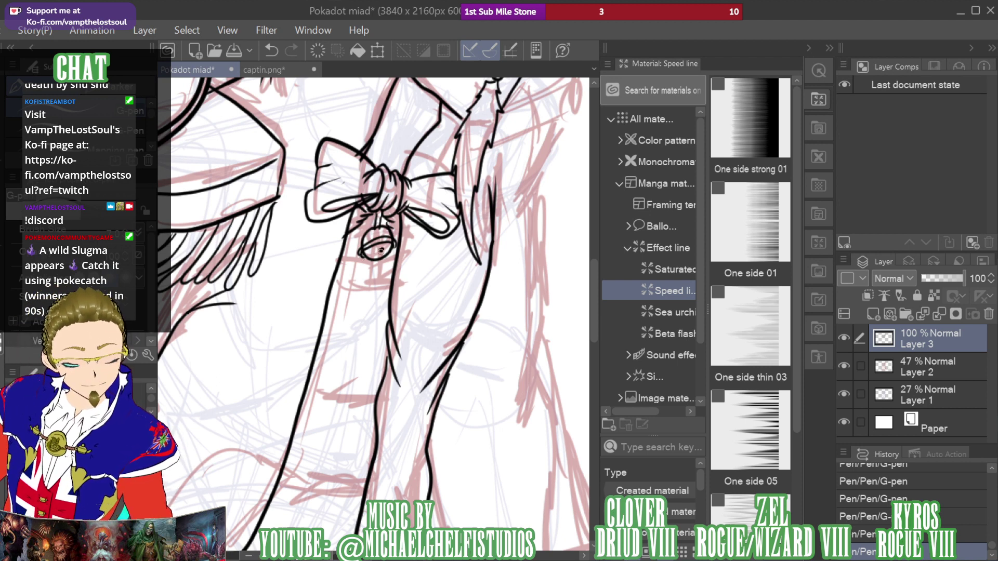
drag(381, 250, 371, 254)
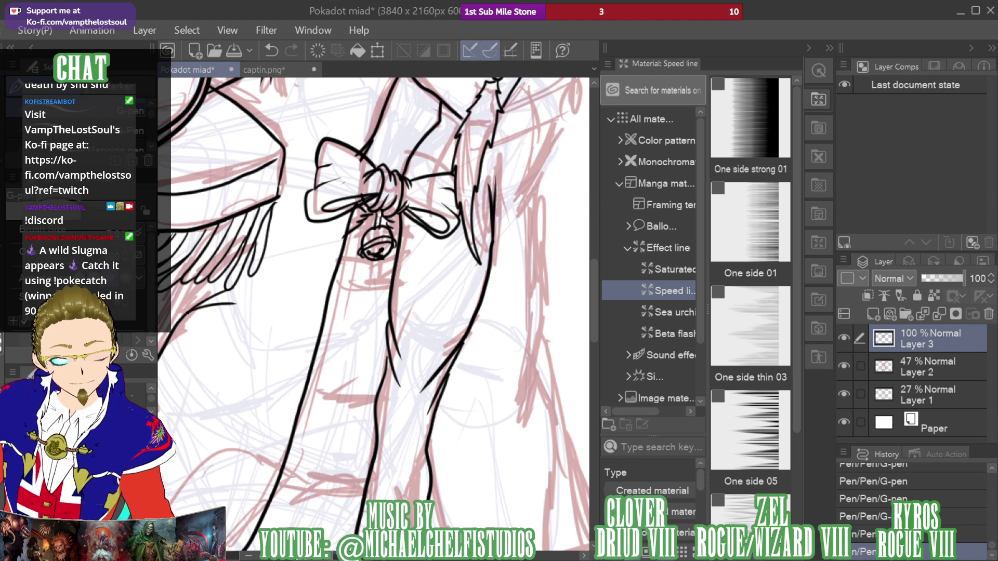
key(e)
click(376, 238)
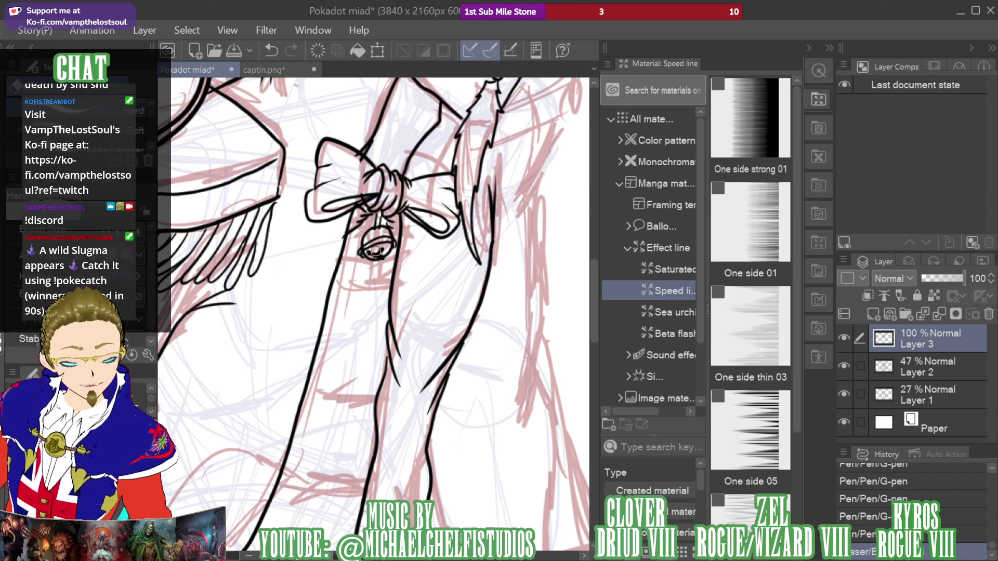
mouse_move(376, 252)
mouse_down()
mouse_move(359, 254)
mouse_move(388, 244)
mouse_up()
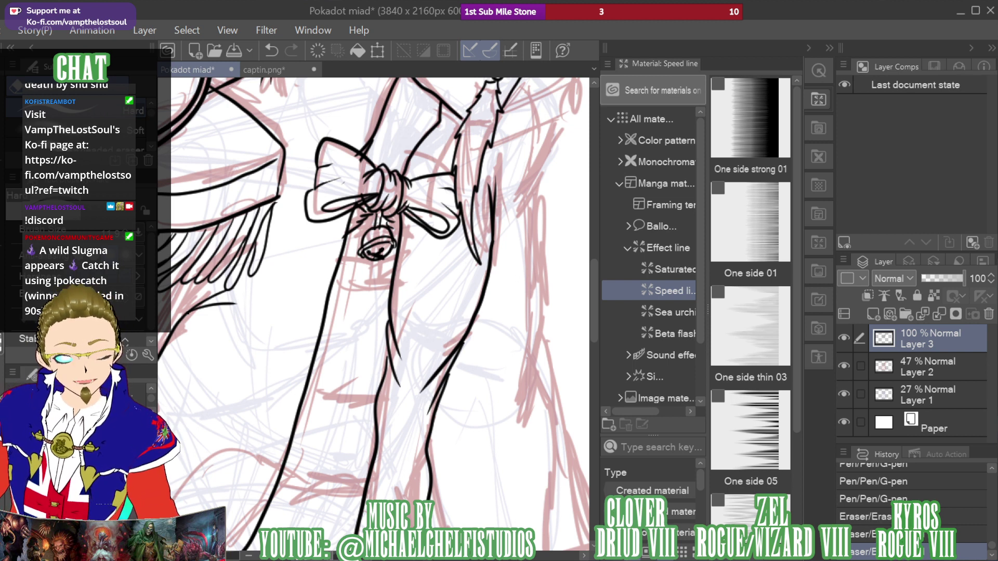
key(p)
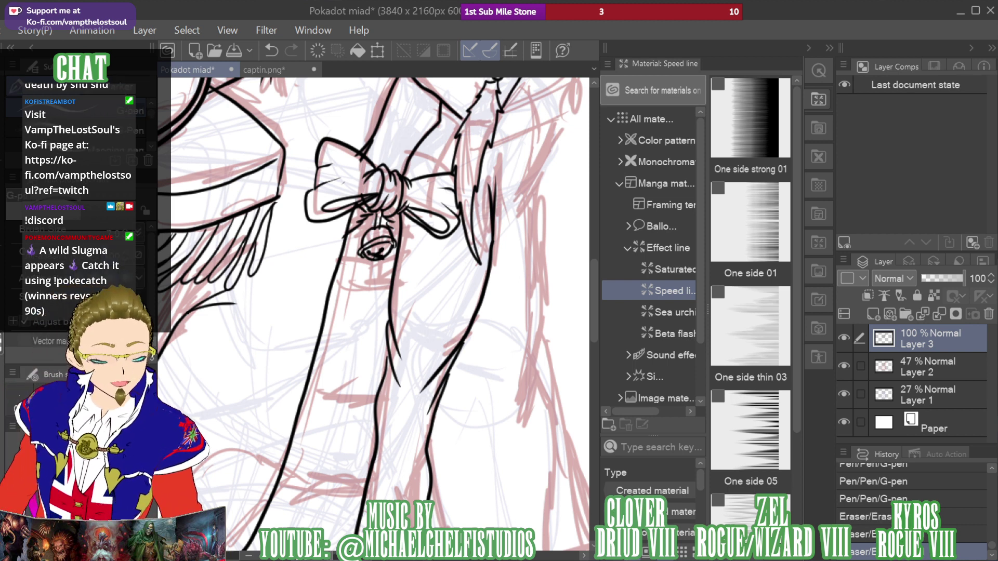
Check the captin.png reference, and ink a band across the front panel below the ornament with short strap tabs on both sides
click(277, 68)
click(228, 66)
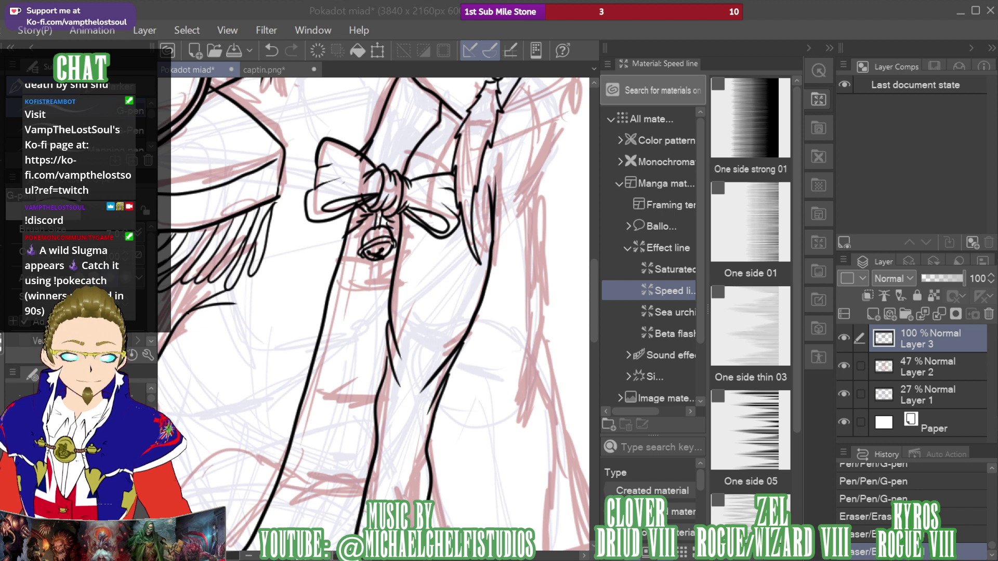
drag(377, 312, 455, 190)
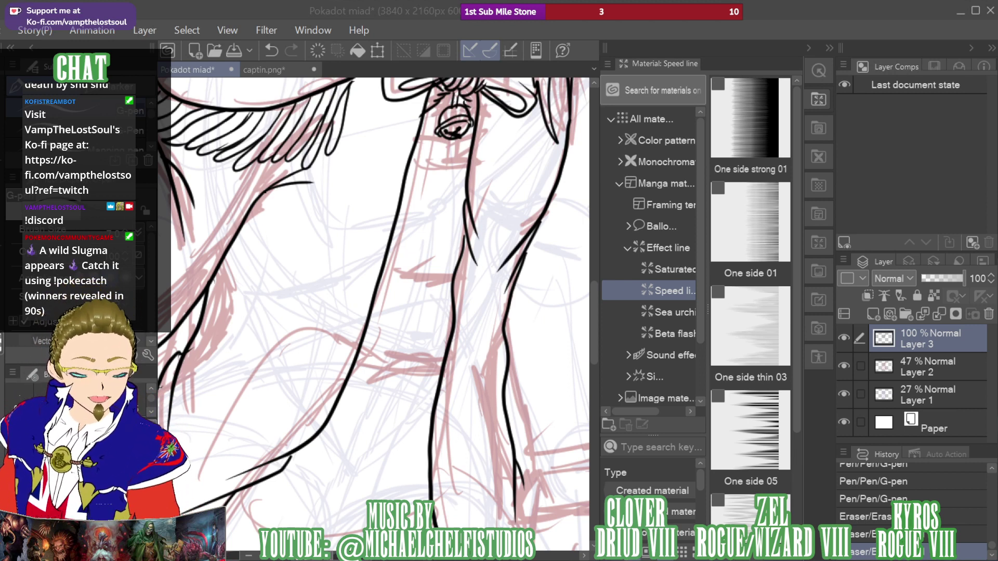
click(419, 150)
drag(412, 157, 473, 169)
mouse_move(407, 173)
mouse_down()
mouse_move(435, 178)
mouse_move(429, 195)
mouse_move(404, 192)
mouse_up()
mouse_move(461, 176)
mouse_down()
mouse_move(454, 188)
mouse_move(470, 178)
mouse_move(468, 194)
mouse_move(451, 177)
mouse_move(407, 171)
mouse_move(468, 176)
mouse_up()
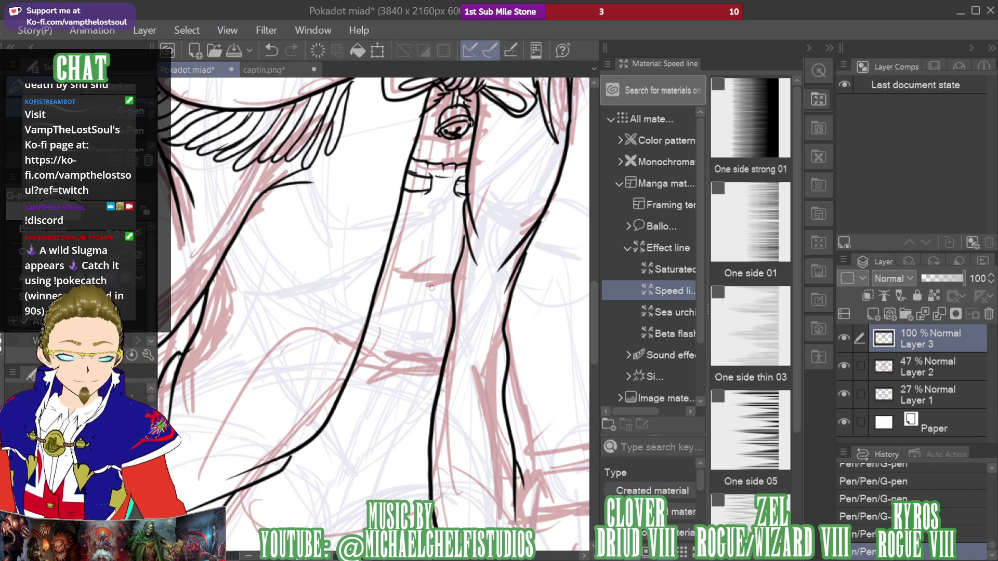
Consult captin.png again and ink an uneven creased line across the front panel below the strap tabs
click(281, 72)
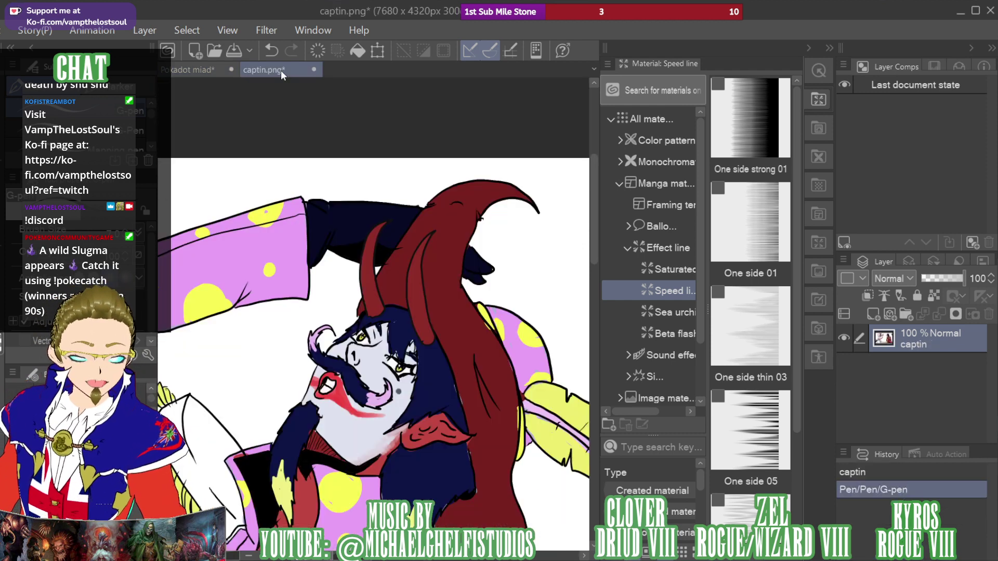
click(189, 67)
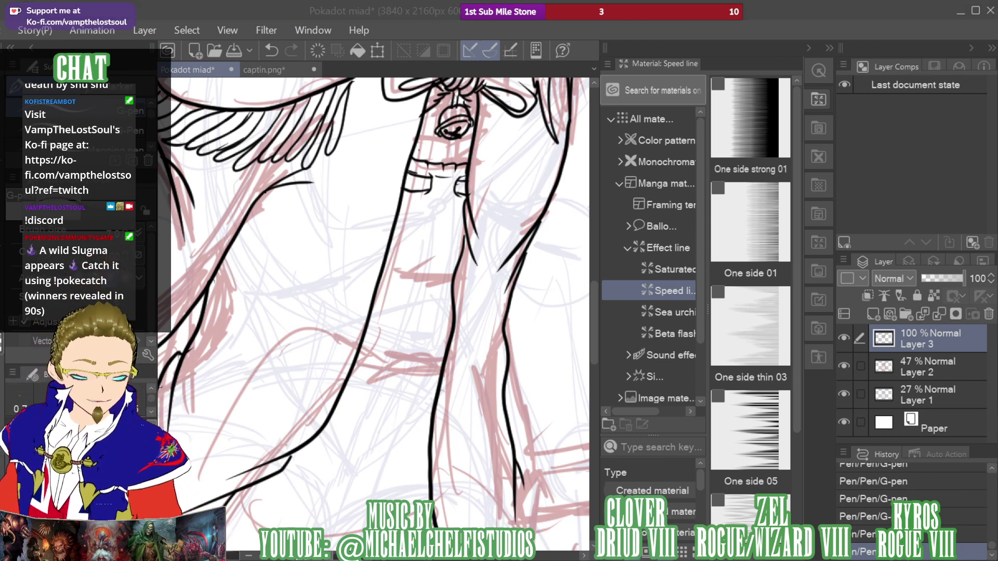
click(399, 264)
mouse_move(387, 258)
mouse_down()
mouse_move(464, 243)
mouse_move(457, 266)
mouse_move(421, 260)
mouse_move(454, 252)
mouse_up()
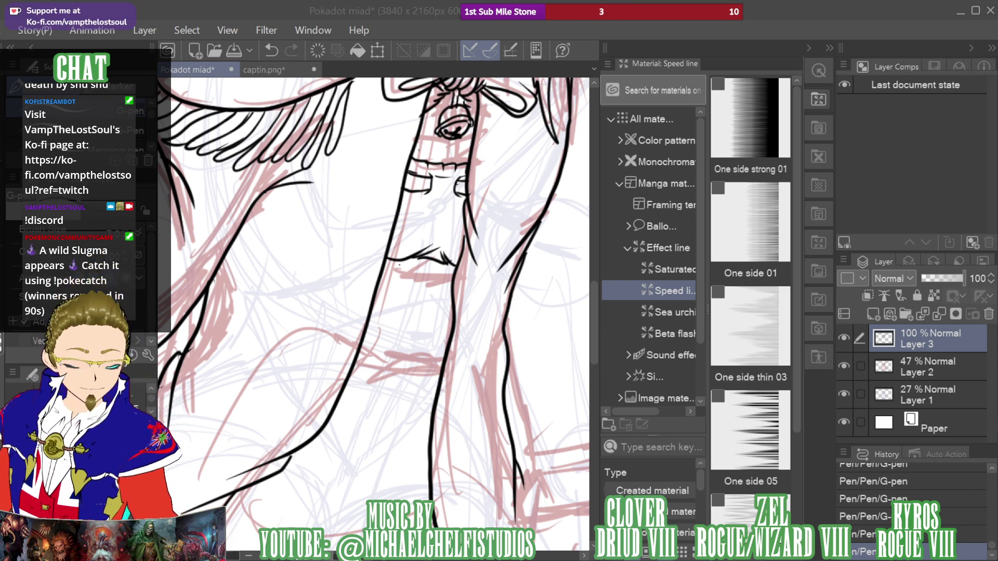
drag(349, 367, 443, 375)
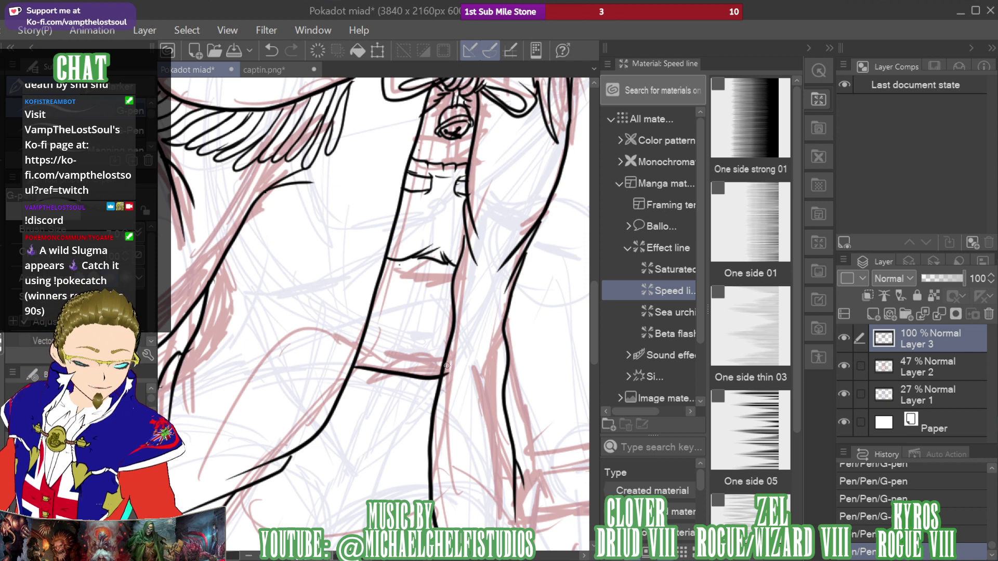
drag(398, 266, 391, 276)
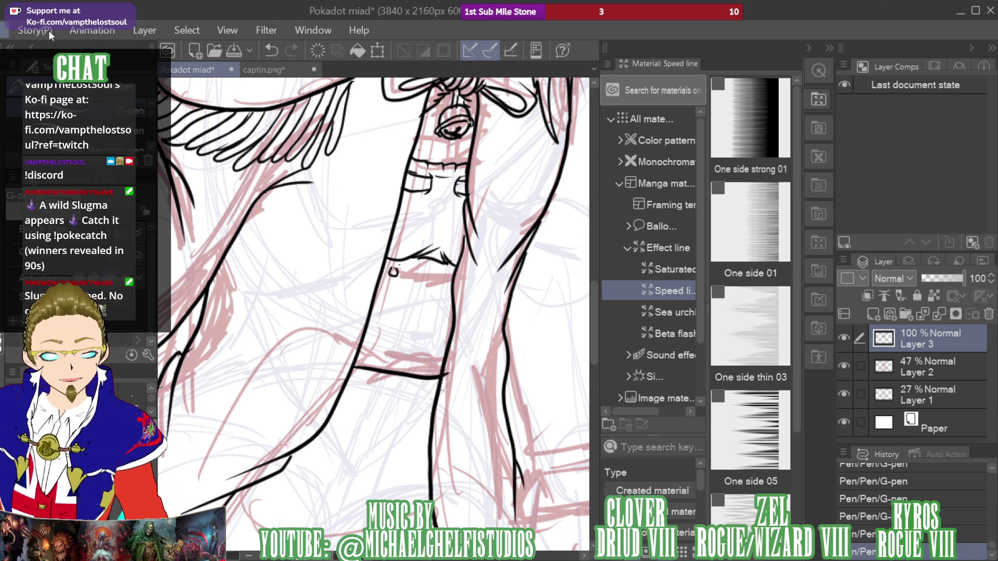
key(ctrl+z)
key(ctrl+z)
Ink the scalloped lower edge of the front panel and a small square stud in each of the section's four corners
drag(357, 364, 438, 360)
drag(386, 267, 448, 287)
drag(445, 341, 441, 354)
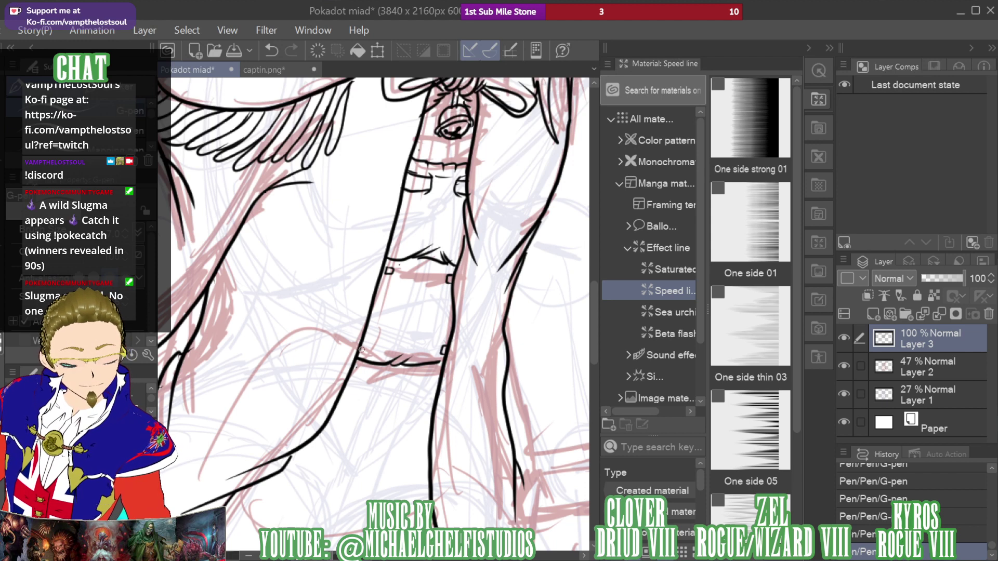
mouse_move(362, 350)
mouse_down()
mouse_move(371, 342)
mouse_move(362, 347)
mouse_move(351, 24)
mouse_move(416, 215)
mouse_up()
Check captin.png and ink small curled folds against both side lines just below the scalloped edge
click(274, 70)
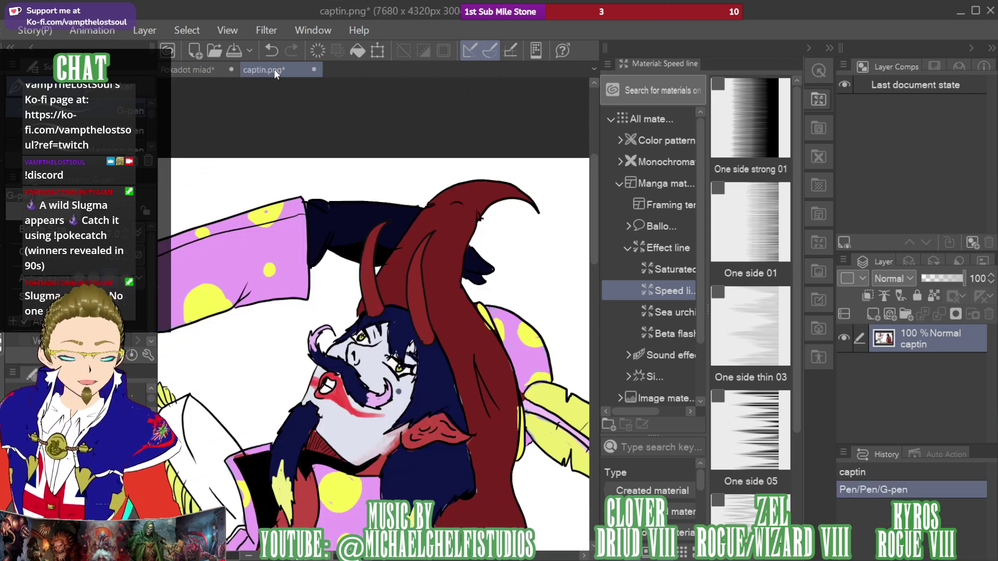
click(185, 71)
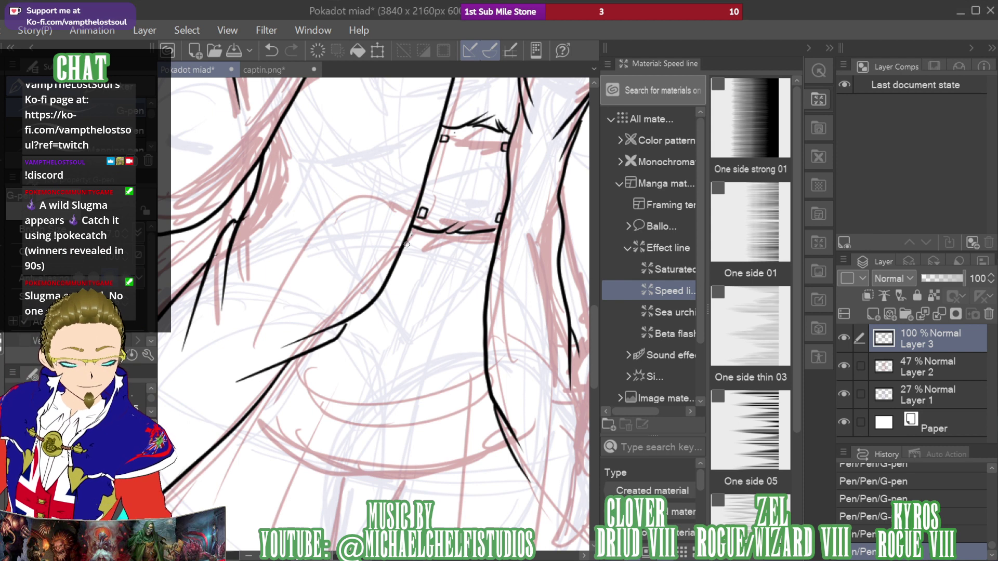
mouse_move(407, 245)
mouse_down()
mouse_move(423, 247)
mouse_move(420, 268)
mouse_move(410, 248)
mouse_move(420, 256)
mouse_move(418, 246)
mouse_move(409, 264)
mouse_move(397, 263)
mouse_up()
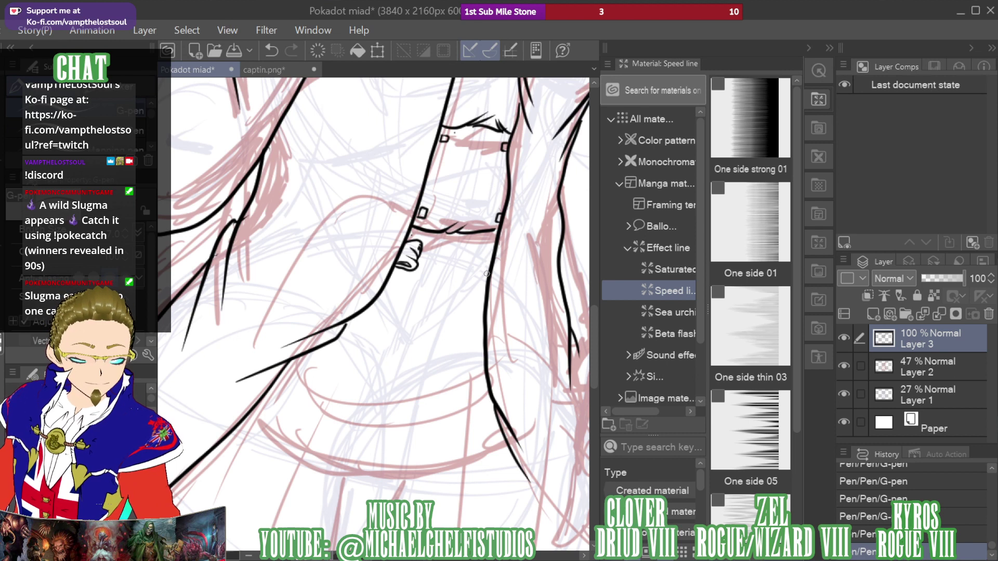
mouse_move(482, 278)
mouse_down()
mouse_move(489, 274)
mouse_move(474, 276)
mouse_move(487, 252)
mouse_move(473, 265)
mouse_move(498, 244)
mouse_up()
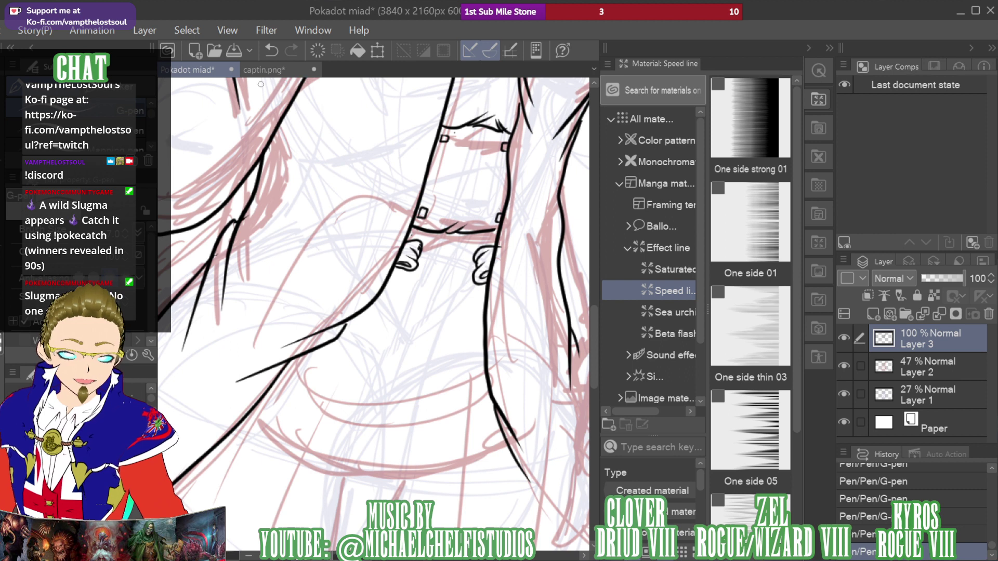
Check captin.png and ink two parallel curved lines for the garment's lower border, spanning between the two side lines
click(273, 72)
click(198, 71)
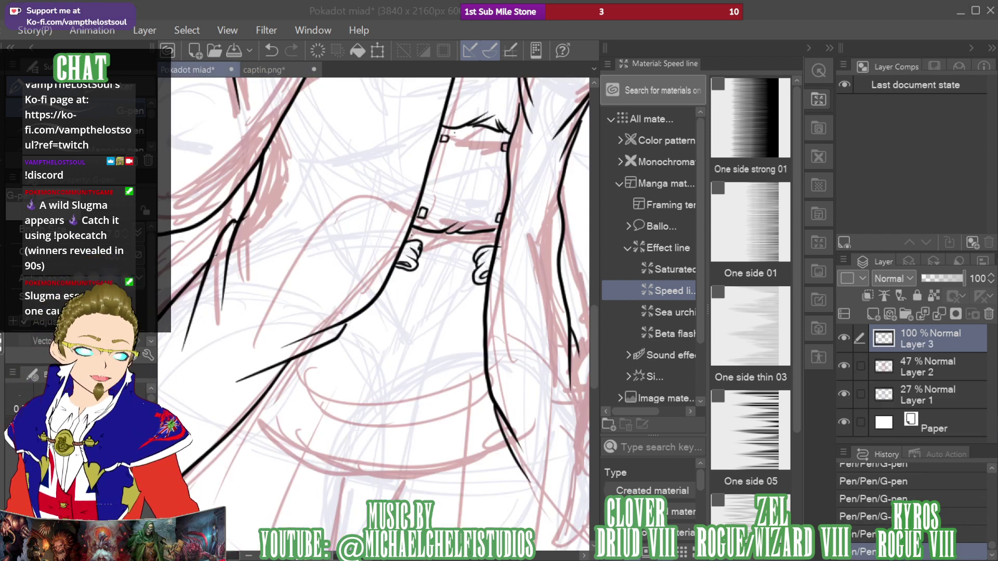
mouse_move(324, 370)
mouse_down()
mouse_move(339, 309)
mouse_move(346, 183)
mouse_move(327, 193)
mouse_move(385, 240)
mouse_move(503, 222)
mouse_move(515, 209)
mouse_up()
mouse_move(320, 169)
mouse_down()
mouse_move(327, 214)
mouse_move(359, 242)
mouse_move(407, 259)
mouse_move(474, 252)
mouse_move(515, 207)
mouse_up()
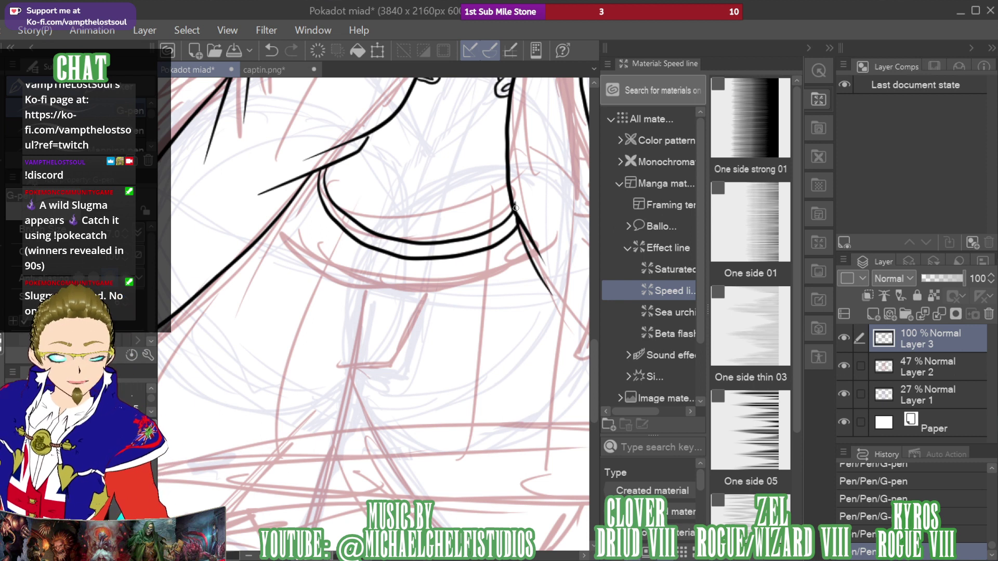
Compare with captin.png, ink short lines on both sides of the ornament beneath the bow tie, and erase their overhanging ends
click(286, 68)
click(189, 71)
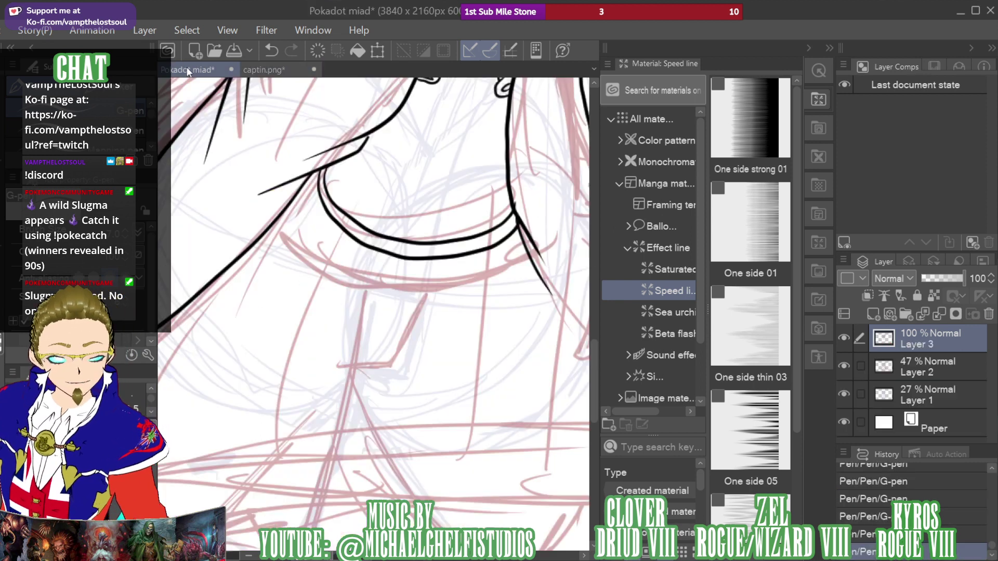
drag(911, 180, 915, 149)
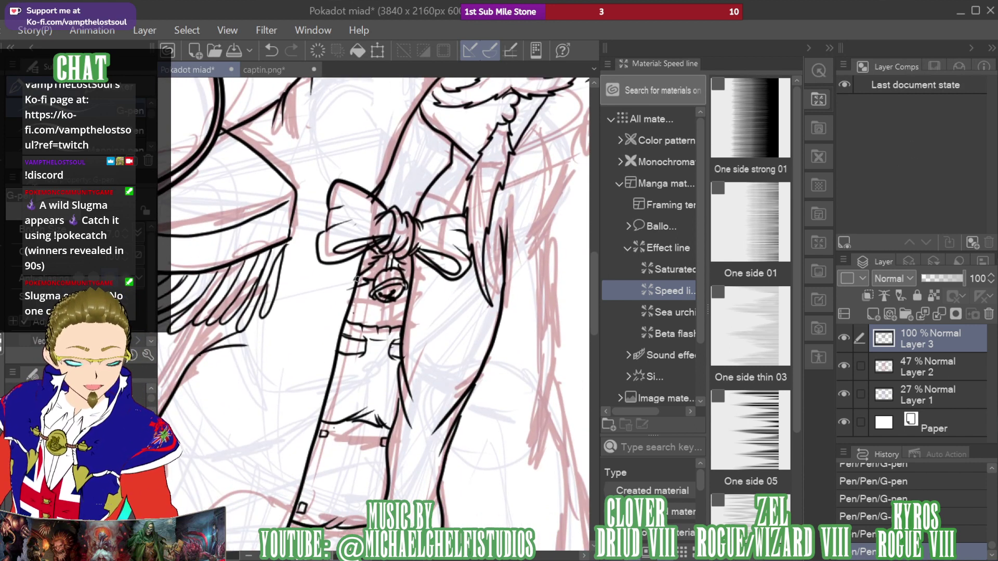
drag(406, 285, 417, 290)
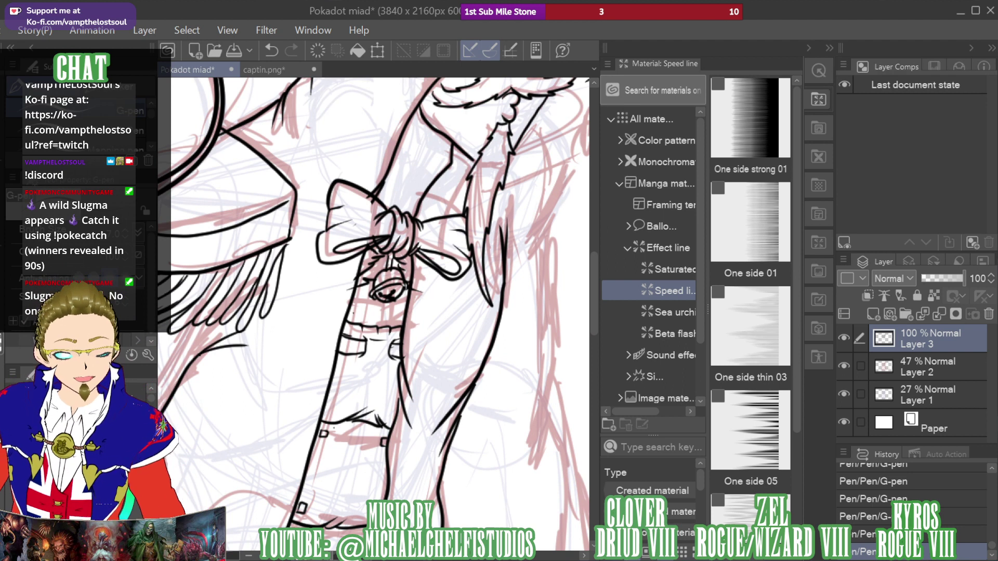
key(e)
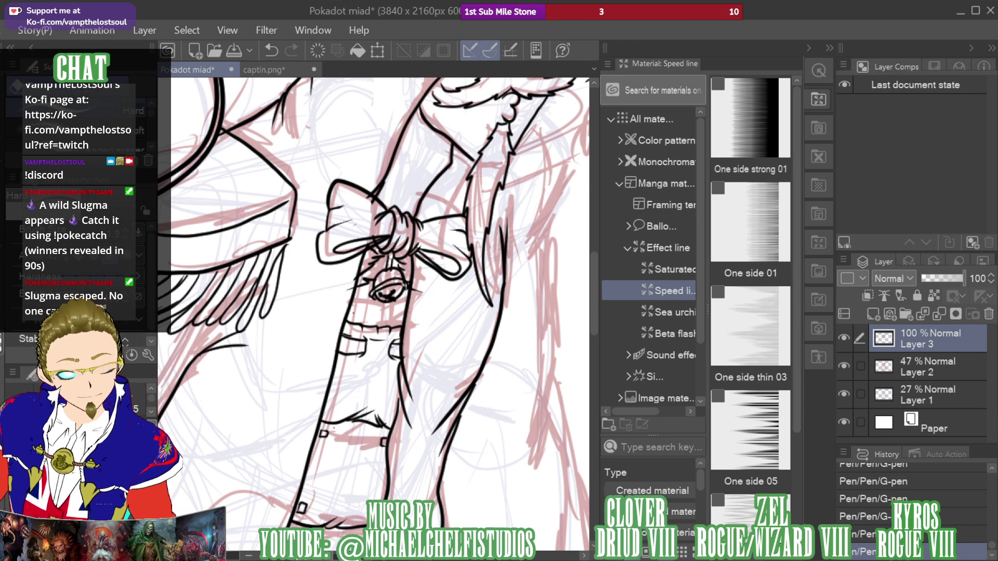
click(346, 290)
drag(420, 291, 418, 291)
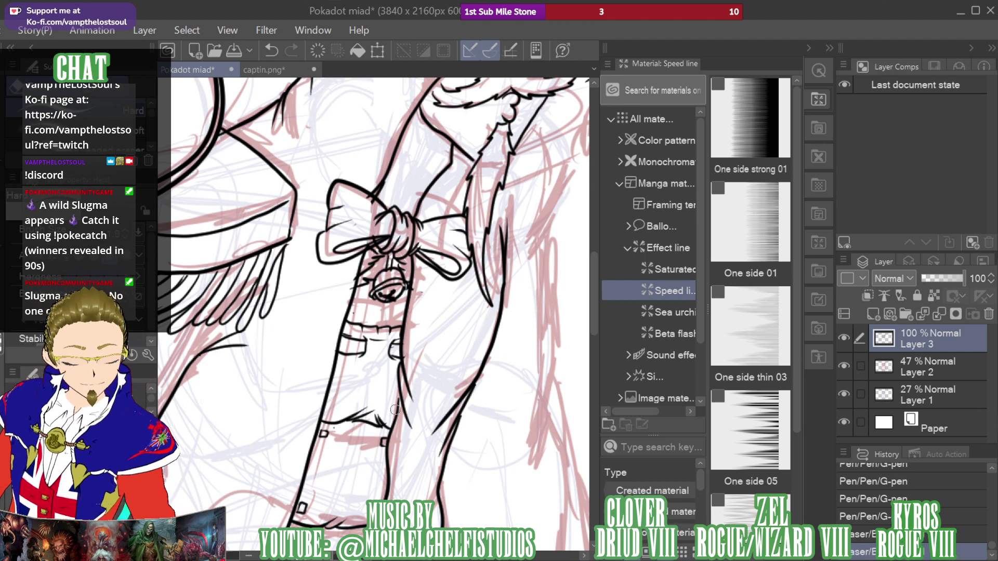
key(p)
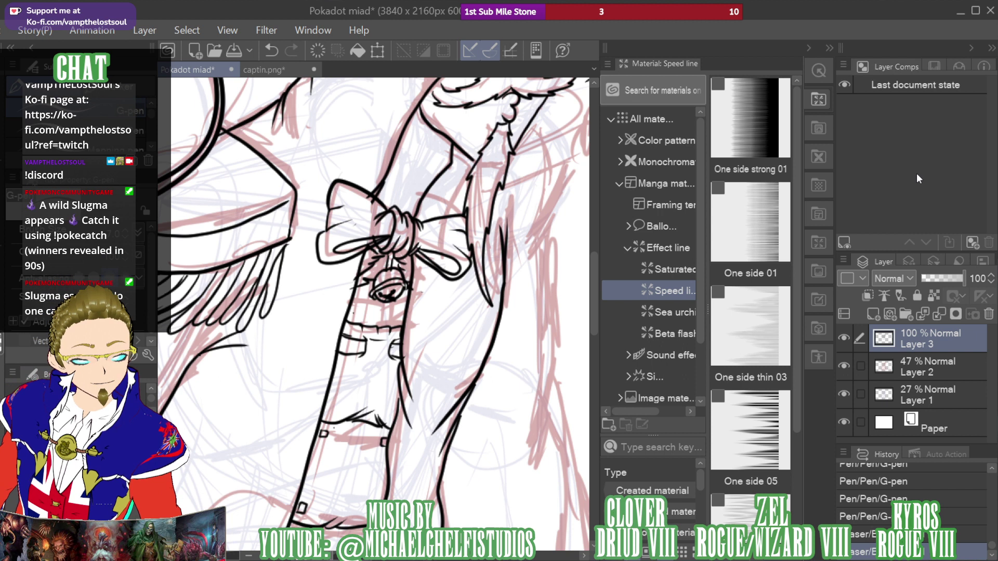
Ink a ruffled hem with folds and pleat lines beneath the curved lower border, and compare it with captin.png
scroll(373, 314, down, 7)
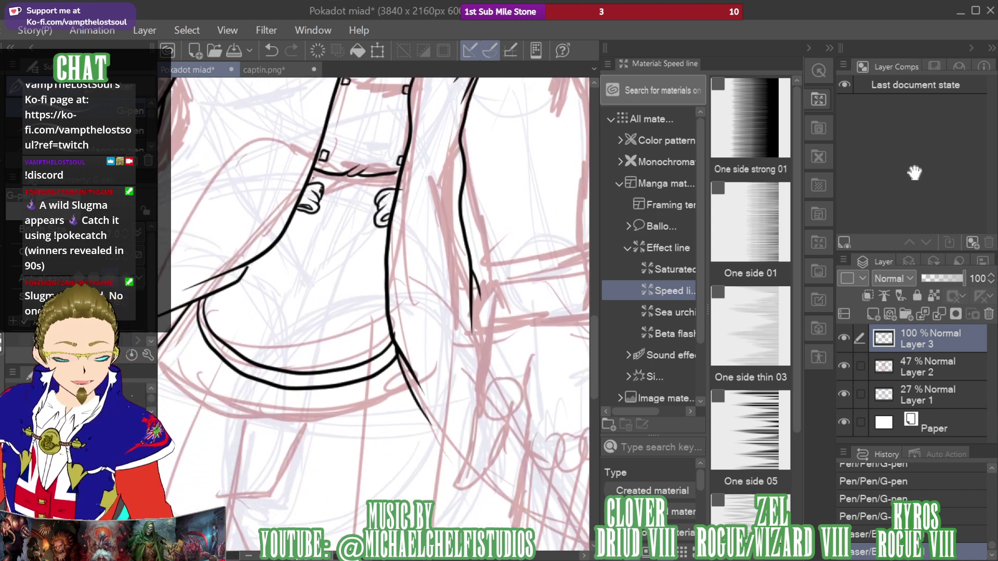
drag(373, 314, 483, 259)
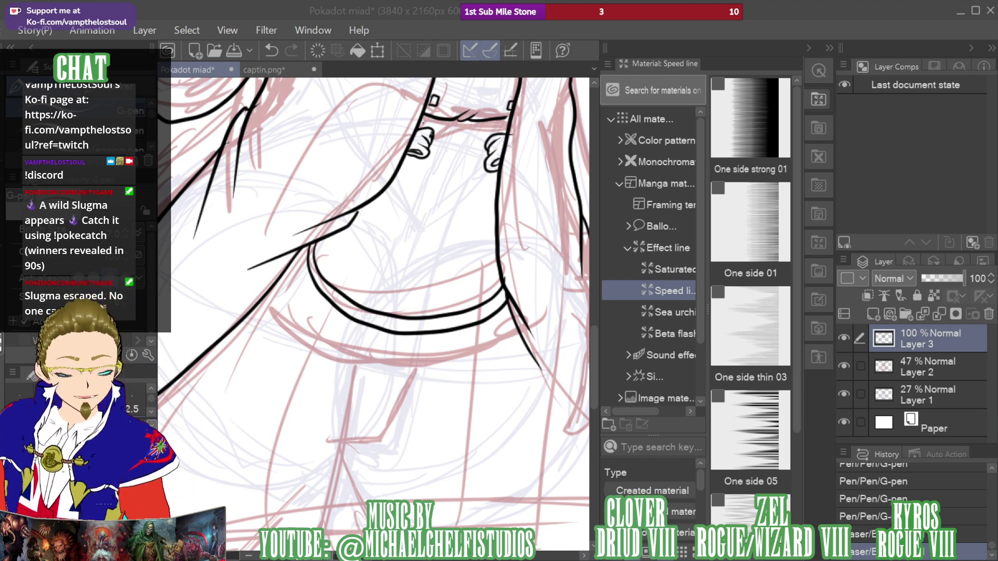
click(274, 288)
mouse_move(269, 292)
mouse_down()
mouse_move(304, 303)
mouse_move(293, 338)
mouse_move(327, 343)
mouse_move(332, 351)
mouse_move(305, 333)
mouse_move(333, 360)
mouse_move(343, 320)
mouse_up()
mouse_move(338, 359)
mouse_down()
mouse_move(447, 371)
mouse_move(523, 342)
mouse_up()
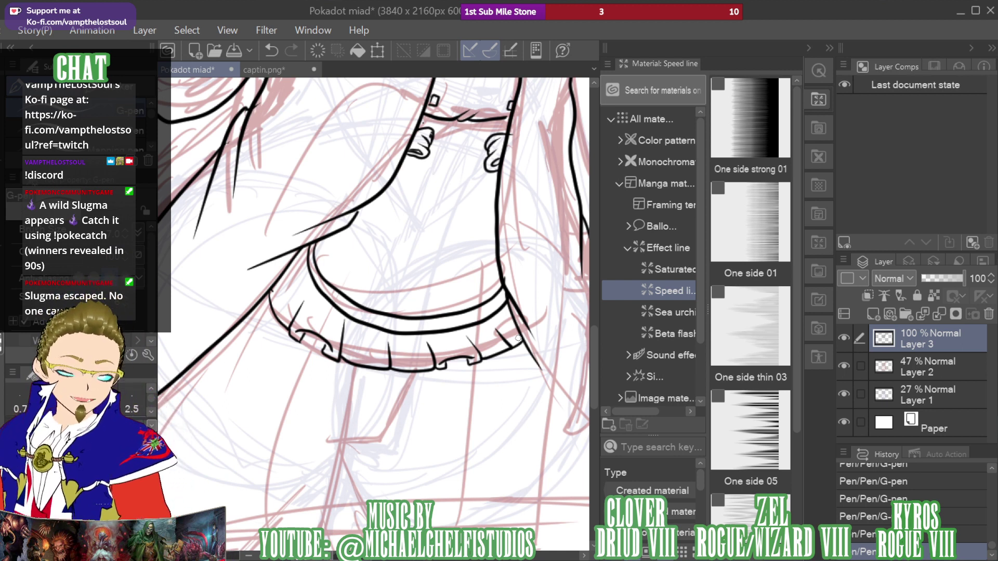
click(283, 71)
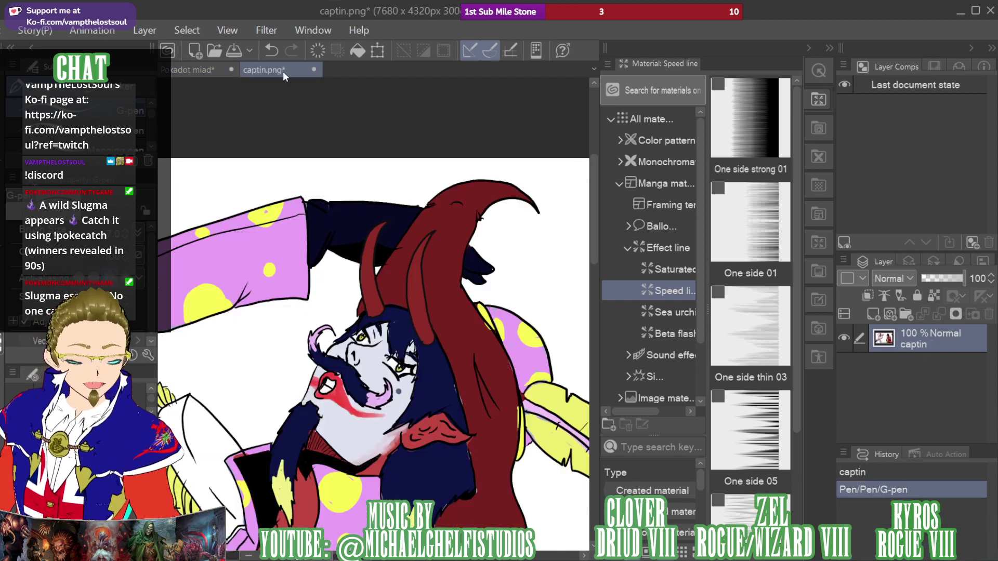
click(189, 68)
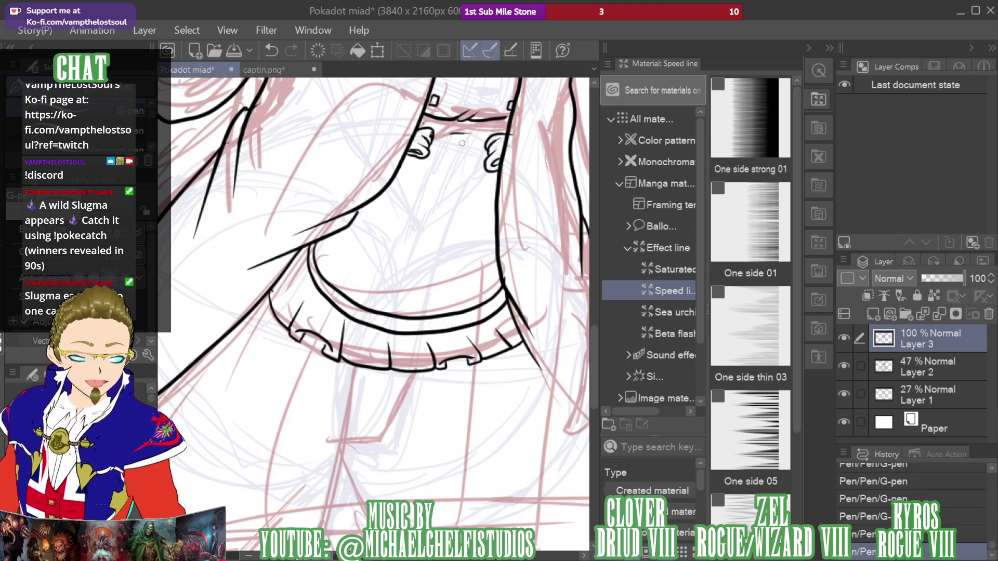
Ink short fold lines between the two curled folds below the ornament band, and compare them with captin.png
drag(450, 134, 478, 133)
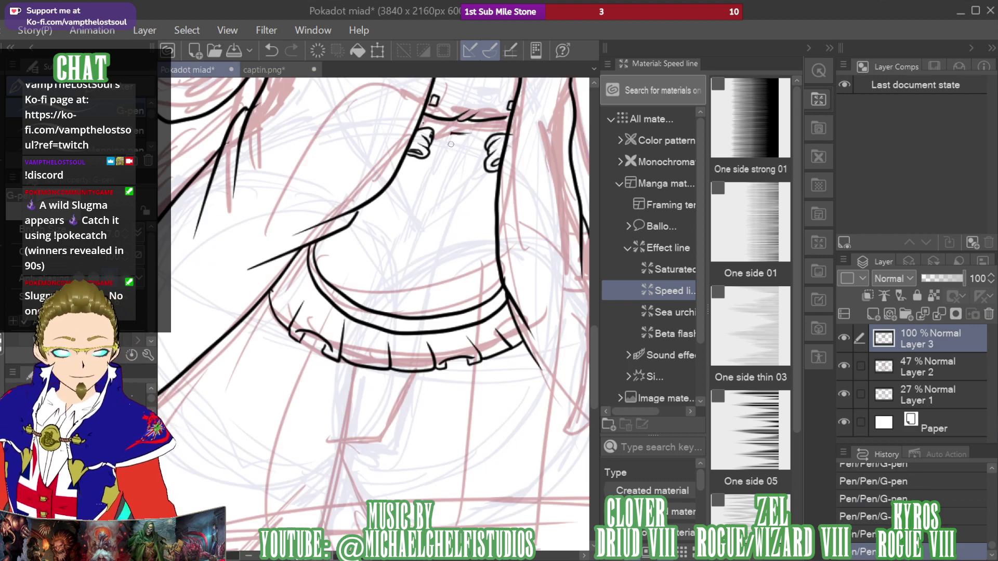
mouse_move(449, 137)
mouse_down()
mouse_move(483, 136)
mouse_move(465, 156)
mouse_up()
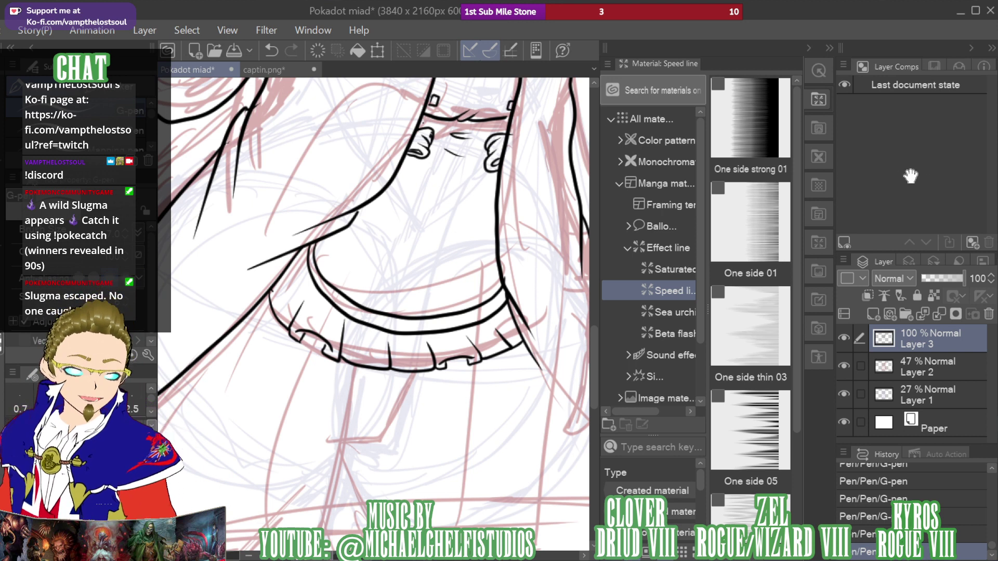
click(272, 71)
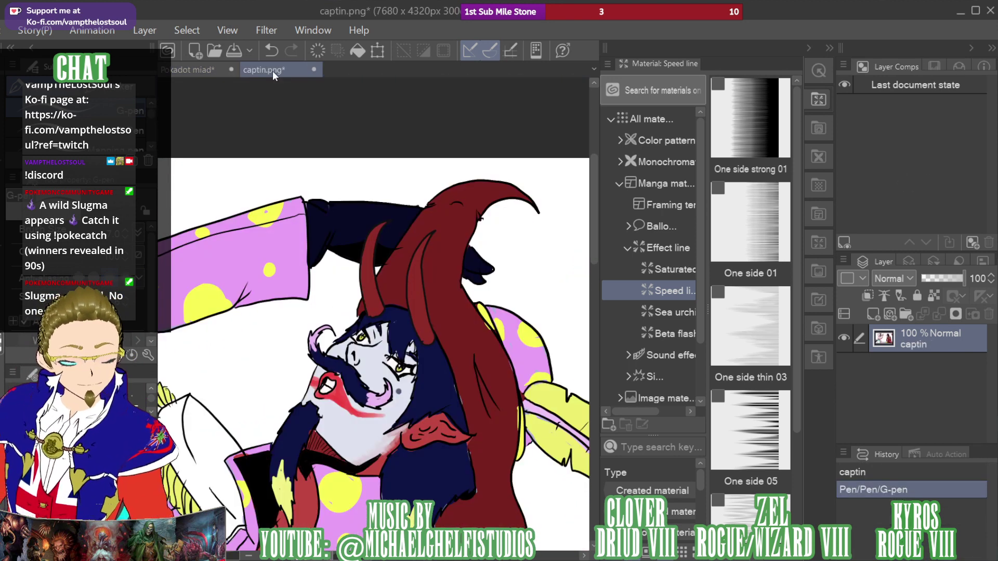
click(185, 69)
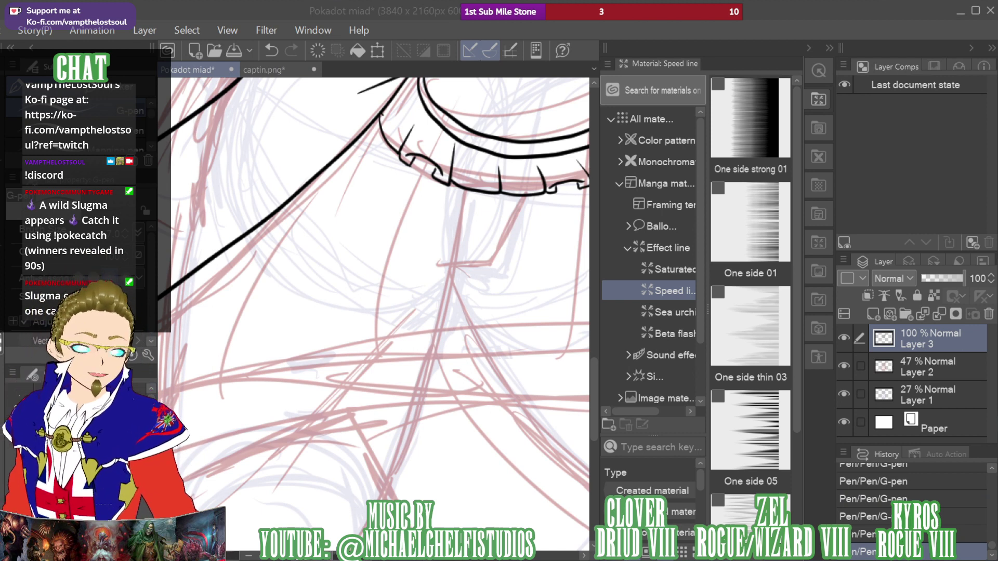
Ink the skirt's side edge down from the long coat line, ending in a curled fold at the skirt's outer corner
scroll(374, 312, down, 3)
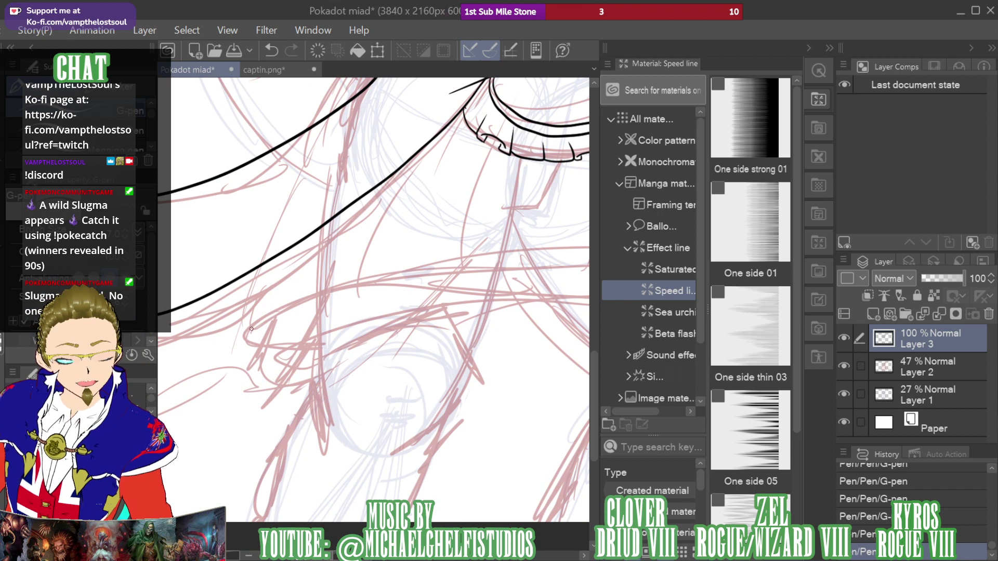
mouse_move(276, 256)
mouse_down()
mouse_move(240, 327)
mouse_move(248, 354)
mouse_move(268, 349)
mouse_move(276, 312)
mouse_up()
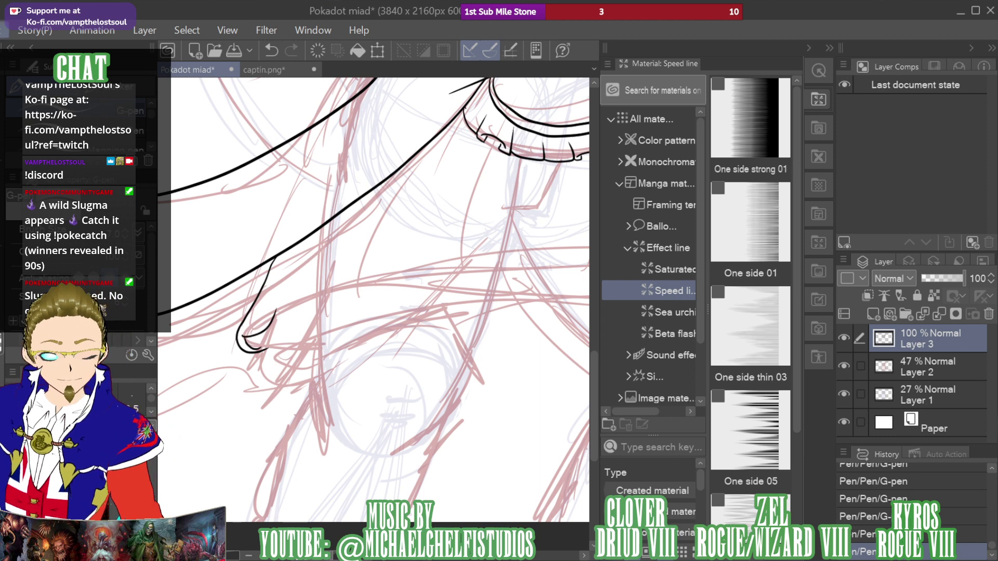
key(ctrl+z)
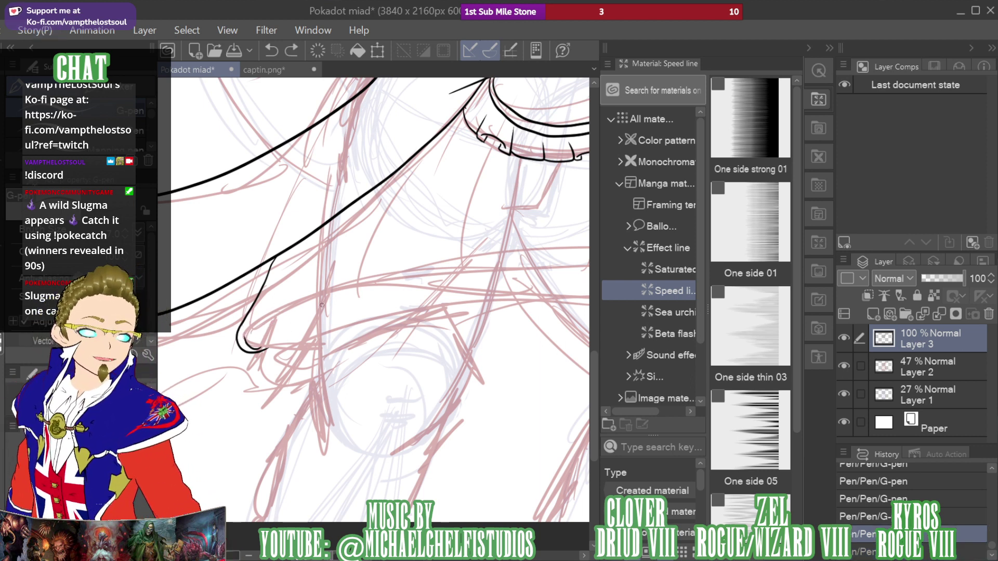
mouse_move(253, 338)
mouse_down()
mouse_move(278, 304)
mouse_move(387, 268)
mouse_move(234, 281)
mouse_up()
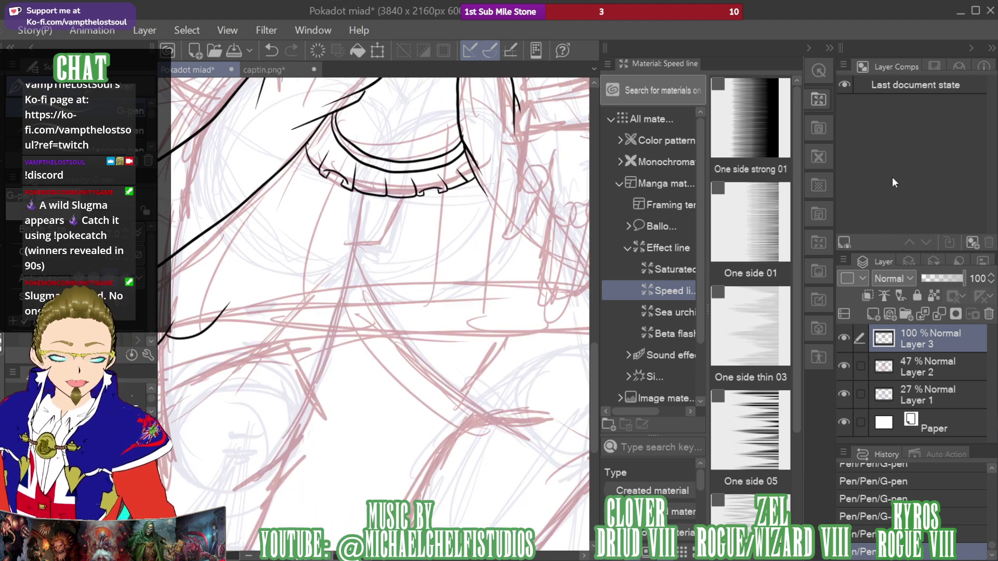
Ink a scalloped line across the skirt's width from the curled corner, and short pleat lines beneath the waist ruffle
mouse_move(222, 322)
mouse_down()
mouse_move(283, 302)
mouse_move(306, 319)
mouse_move(327, 299)
mouse_move(373, 306)
mouse_up()
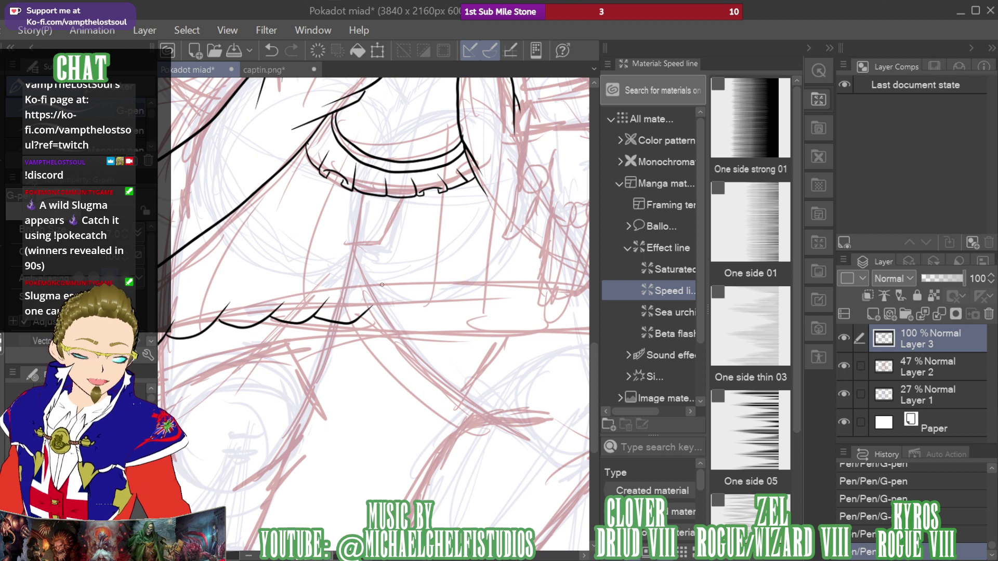
mouse_move(906, 179)
mouse_down()
mouse_move(925, 183)
mouse_move(888, 193)
mouse_up()
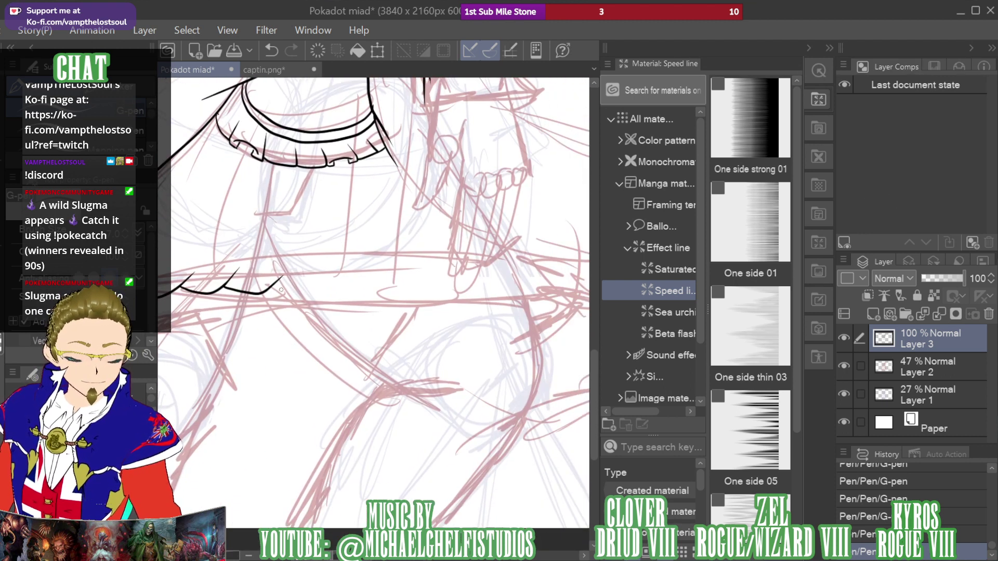
mouse_move(279, 290)
mouse_down()
mouse_move(337, 299)
mouse_move(391, 281)
mouse_up()
drag(250, 148, 260, 161)
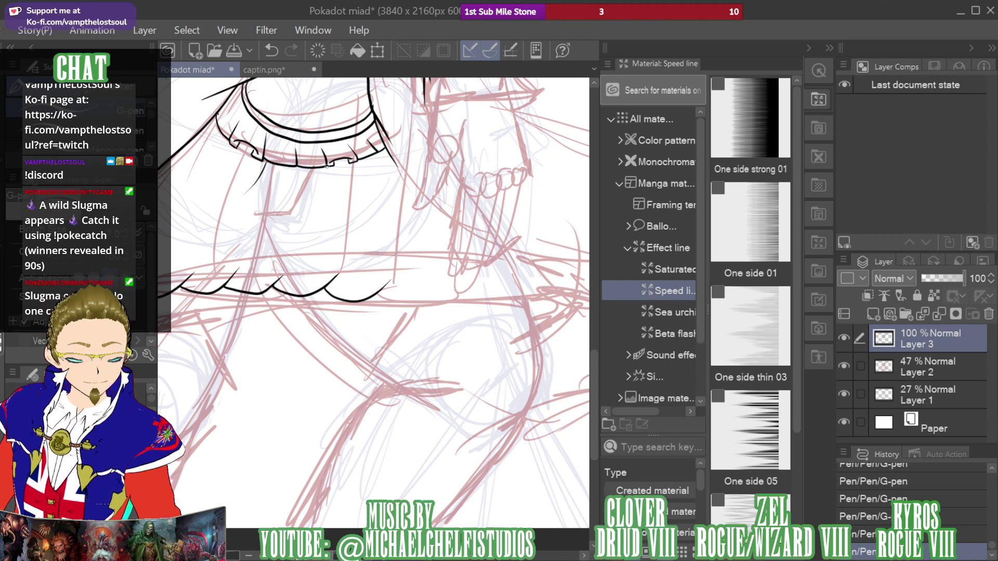
drag(325, 165, 326, 185)
mouse_move(375, 289)
mouse_down()
mouse_move(394, 301)
mouse_move(511, 296)
mouse_move(559, 287)
mouse_up()
mouse_move(905, 187)
mouse_down()
mouse_move(876, 165)
mouse_move(899, 184)
mouse_move(873, 183)
mouse_up()
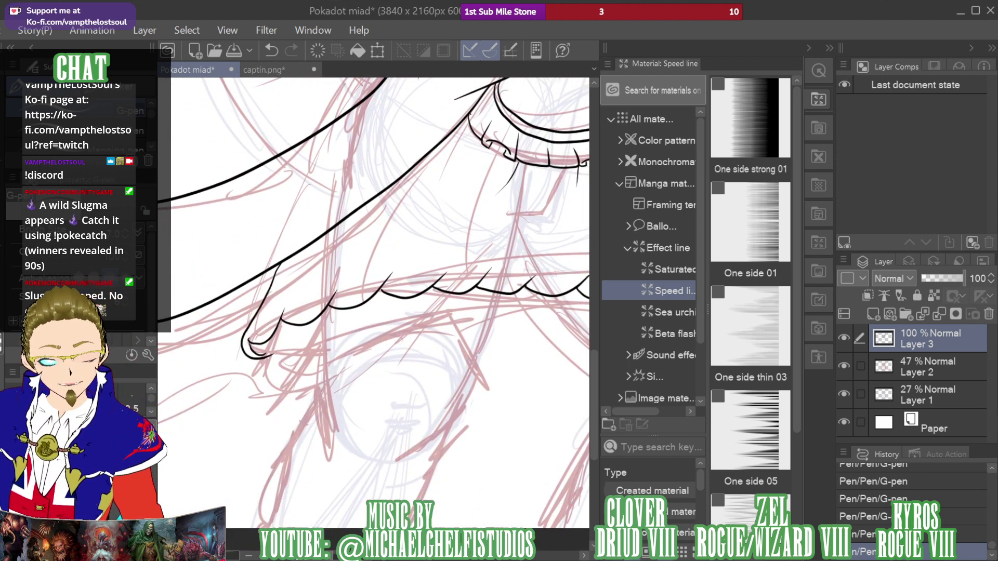
Erase the overhanging tips between the scallops along the skirt's lower line
key(e)
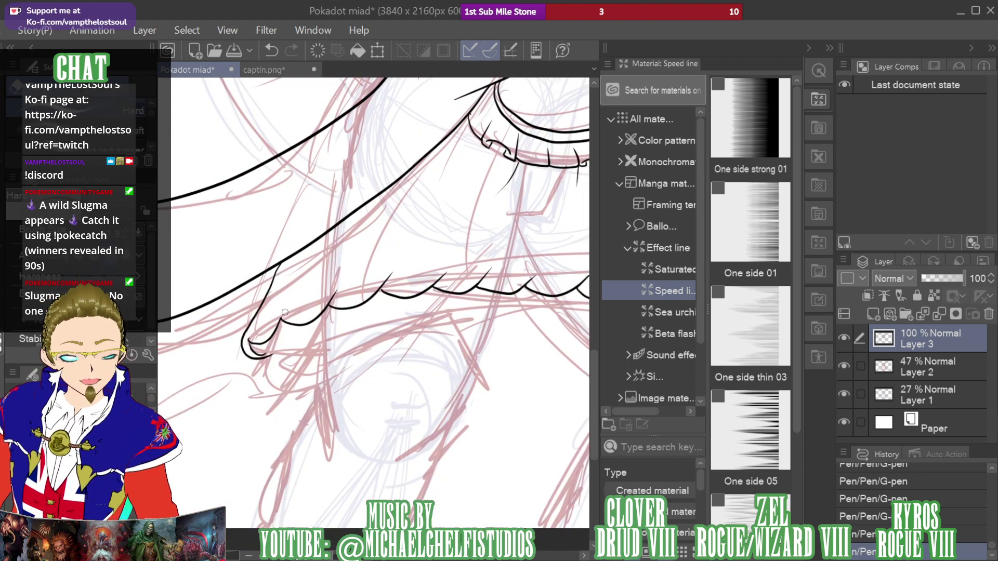
mouse_move(285, 312)
mouse_down()
mouse_move(395, 275)
mouse_move(491, 269)
mouse_move(267, 337)
mouse_up()
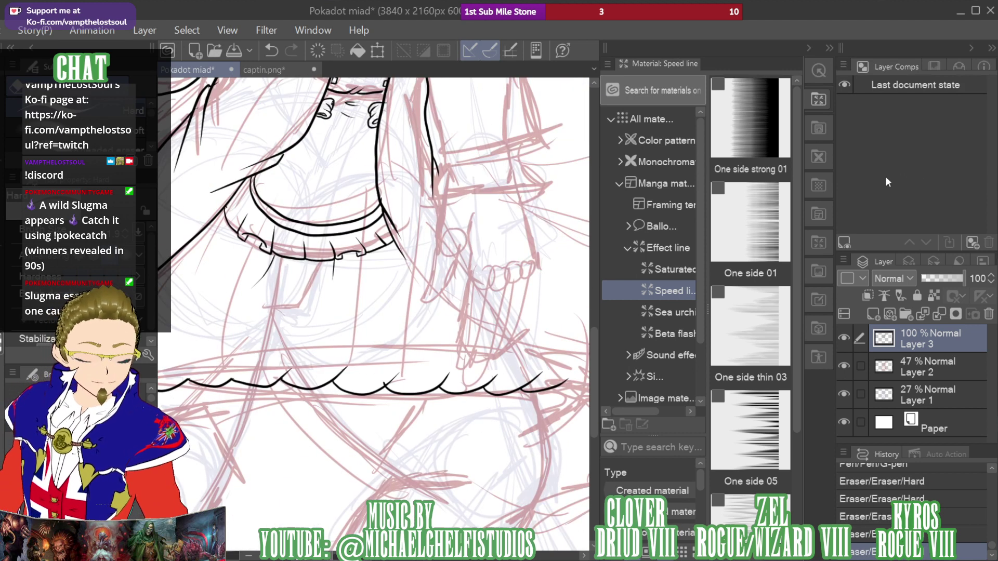
mouse_move(284, 376)
mouse_down()
mouse_move(302, 362)
mouse_move(341, 374)
mouse_move(354, 363)
mouse_up()
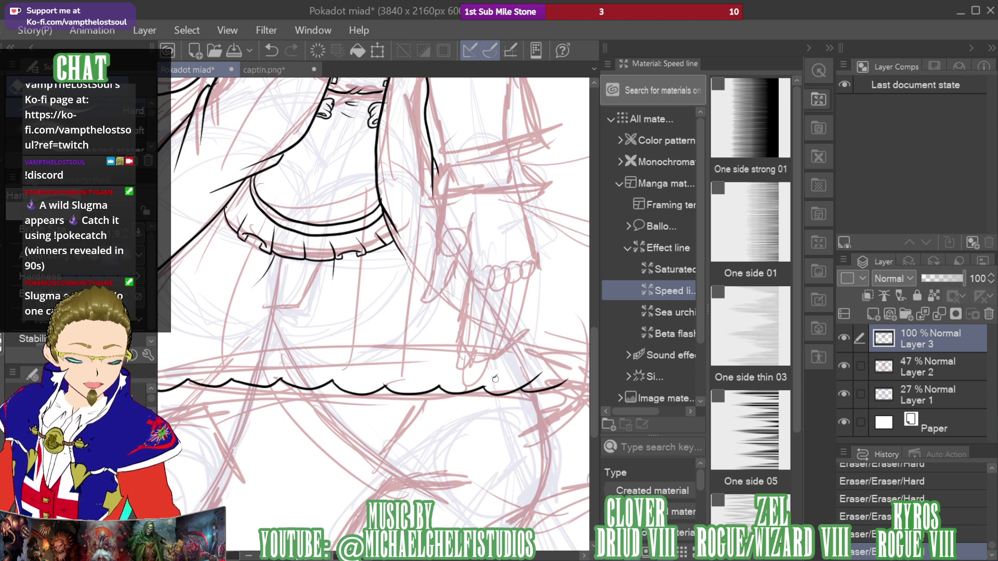
drag(536, 374, 430, 330)
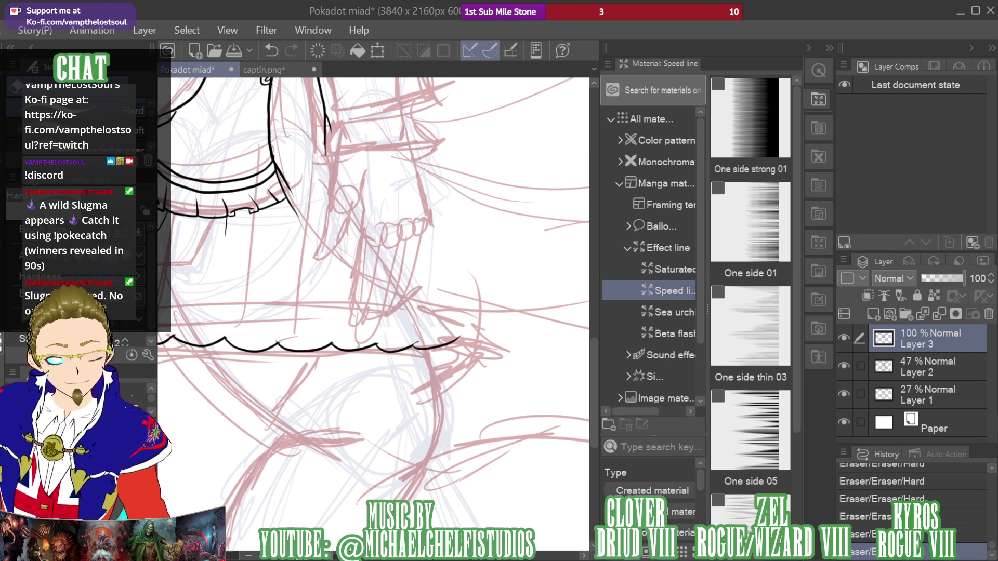
Ink the coat's front edge down past the hand to the start of the coat tail, and add a small fold at the sleeve
key(p)
mouse_move(290, 208)
mouse_down()
mouse_move(320, 252)
mouse_move(354, 277)
mouse_move(439, 306)
mouse_move(498, 293)
mouse_up()
drag(909, 194, 927, 174)
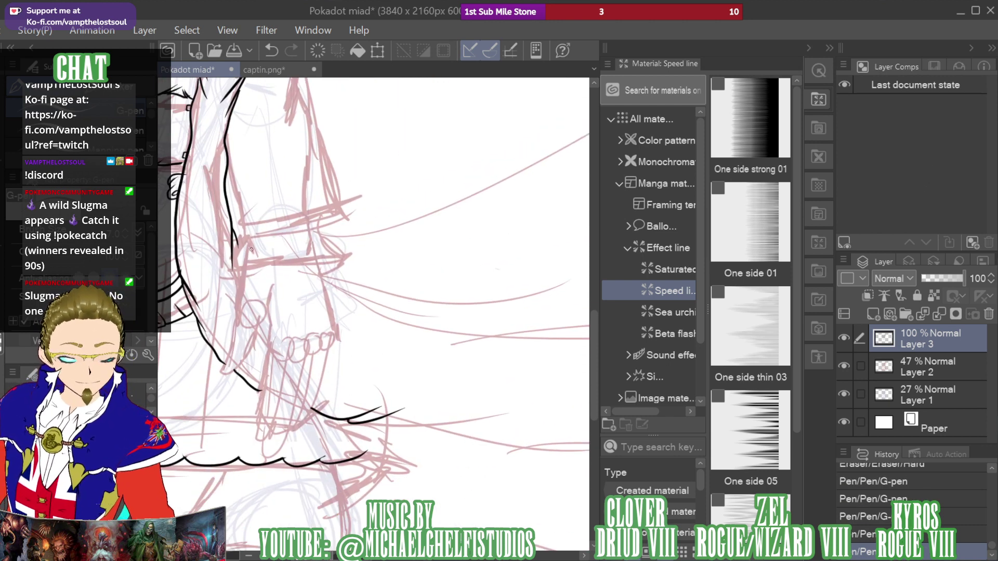
drag(238, 244, 245, 273)
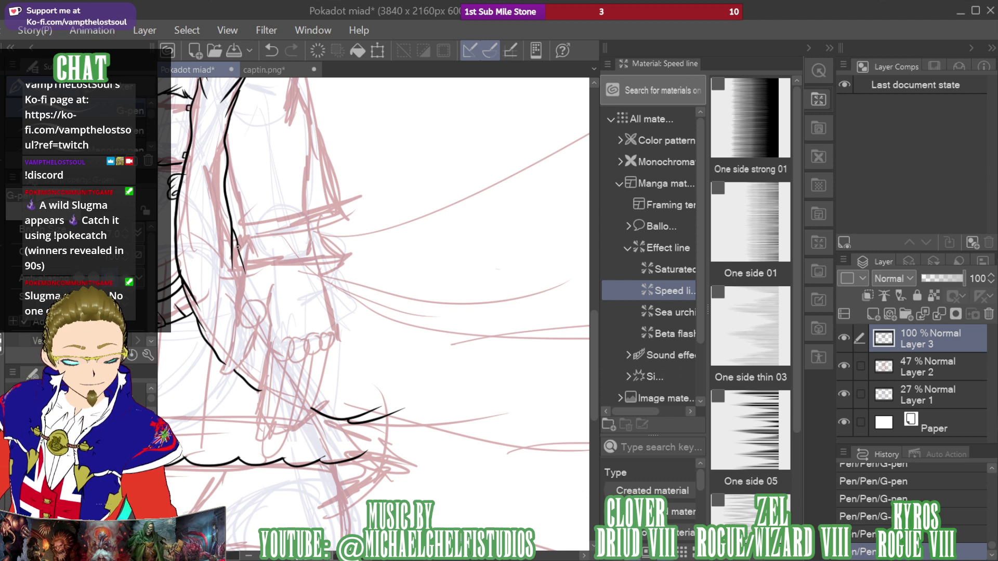
Ink the beginning of the coat tail's upper edge beside the hand, replacing the first attempt with a steeper folded line
mouse_move(324, 281)
mouse_down()
mouse_move(395, 314)
mouse_move(496, 326)
mouse_up()
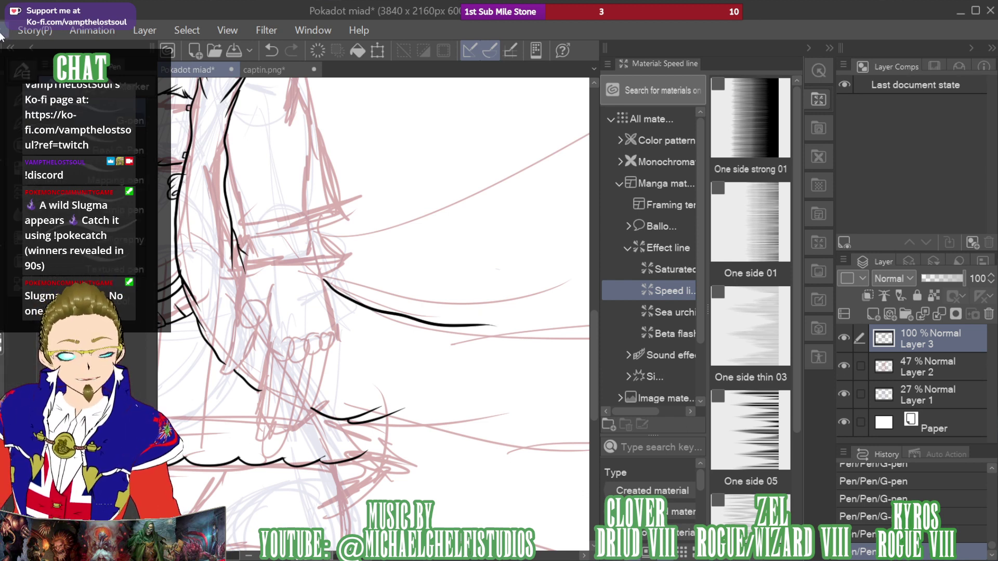
key(ctrl+z)
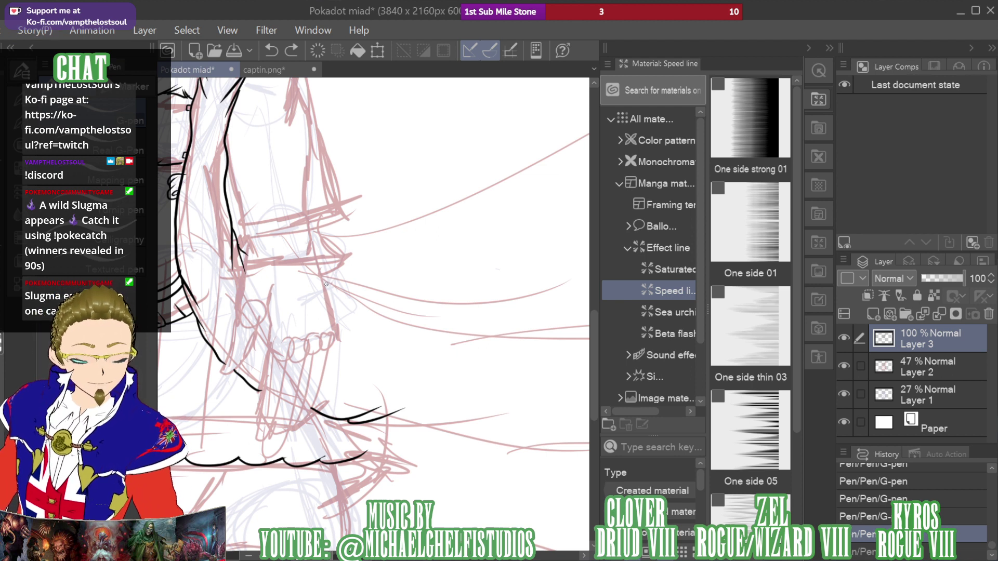
drag(326, 284, 450, 347)
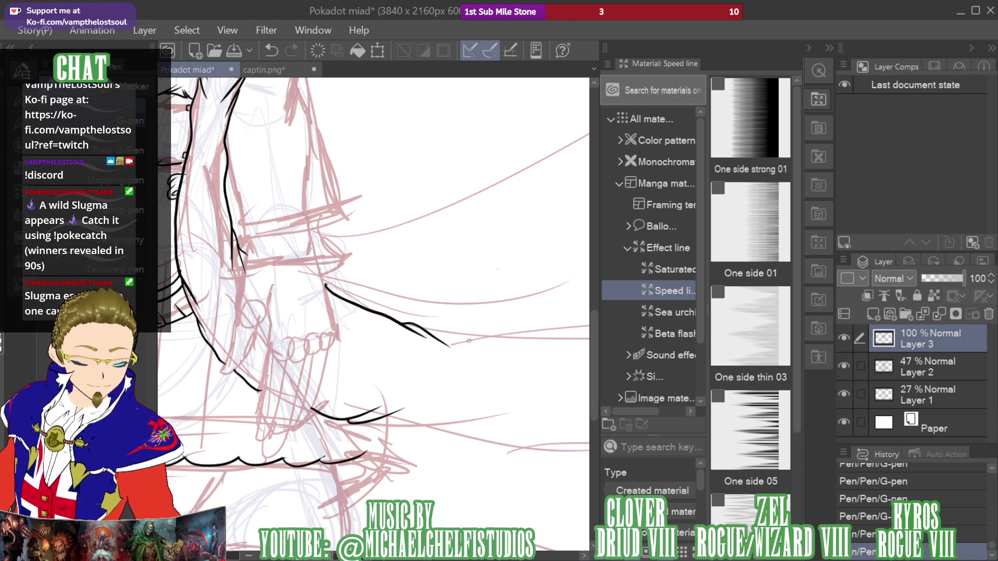
key(ctrl+plus)
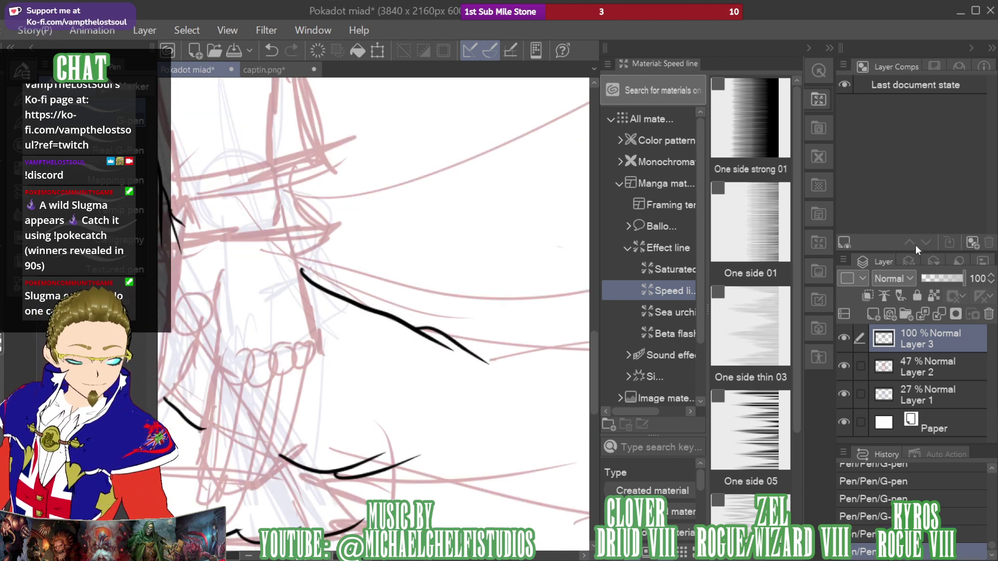
key(ctrl+minus)
key(ctrl+minus)
key(ctrl+minus)
Ink the flowing coat tail's lower edge, pointed tip and upper edge, redrawing the upper edge with a rounded end
mouse_move(386, 370)
mouse_down()
mouse_move(259, 328)
mouse_move(450, 348)
mouse_move(499, 381)
mouse_move(526, 375)
mouse_up()
drag(475, 311, 526, 375)
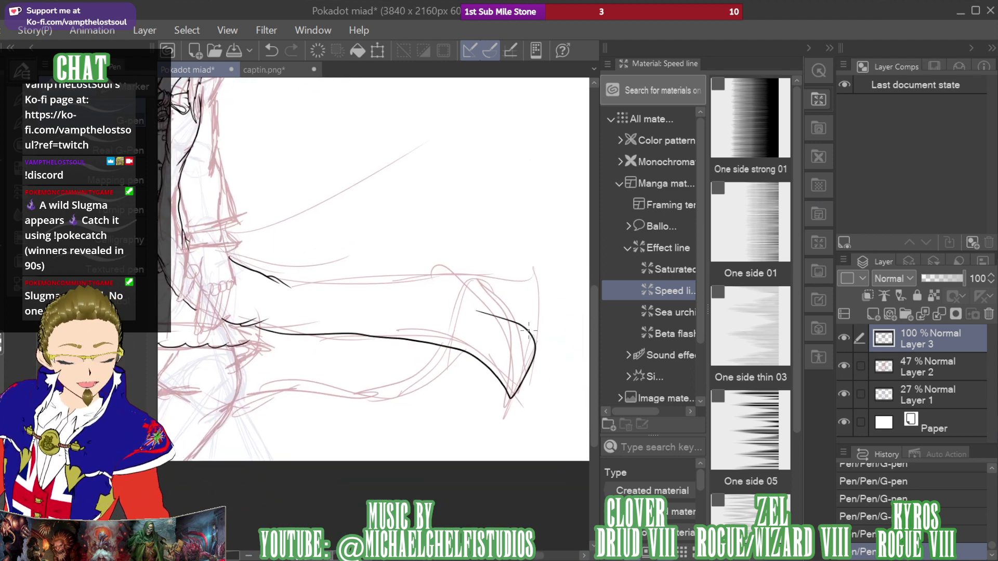
mouse_move(530, 337)
mouse_down()
mouse_move(533, 304)
mouse_move(466, 277)
mouse_move(280, 284)
mouse_up()
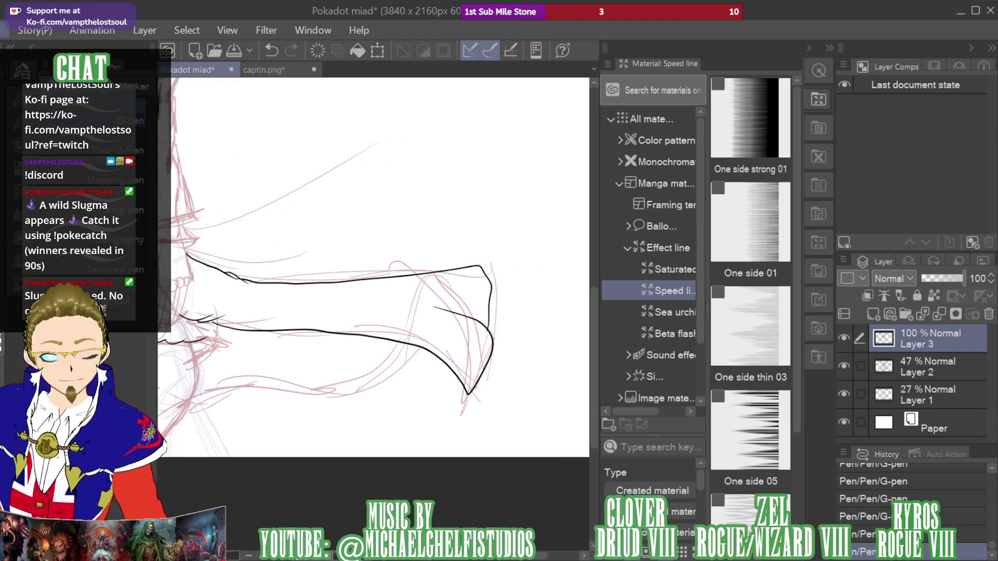
key(ctrl+z)
mouse_move(486, 321)
mouse_down()
mouse_move(422, 270)
mouse_move(301, 276)
mouse_up()
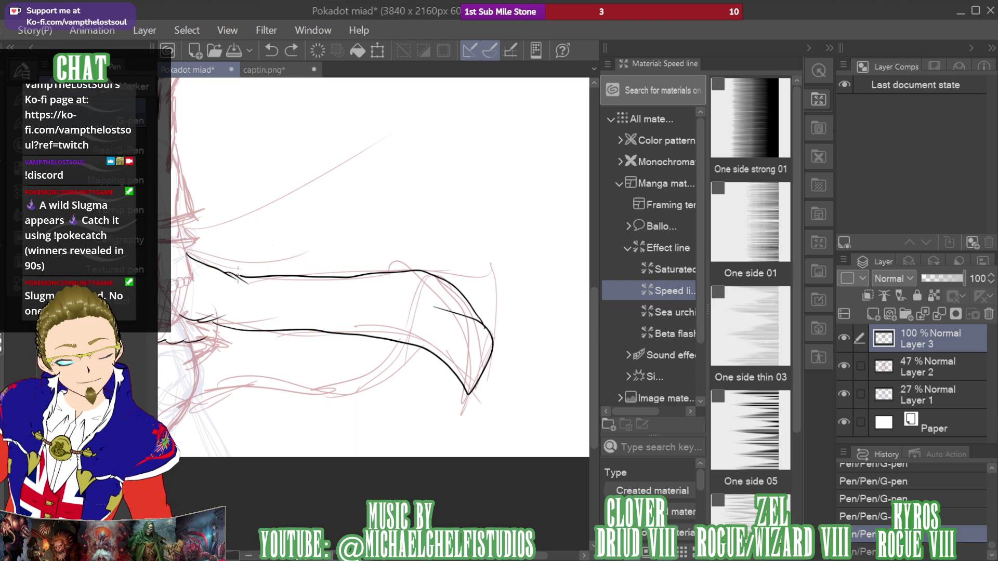
drag(238, 276, 245, 277)
Review the whole figure and ink the first ruffle folds beneath the scalloped line, starting at the skirt's curled corner
scroll(373, 267, up, 2)
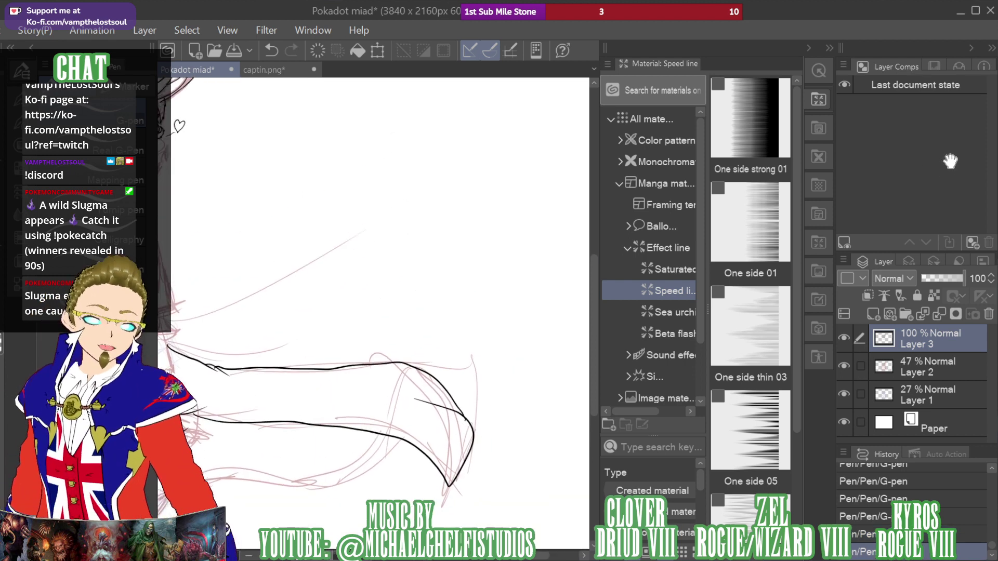
drag(951, 161, 895, 179)
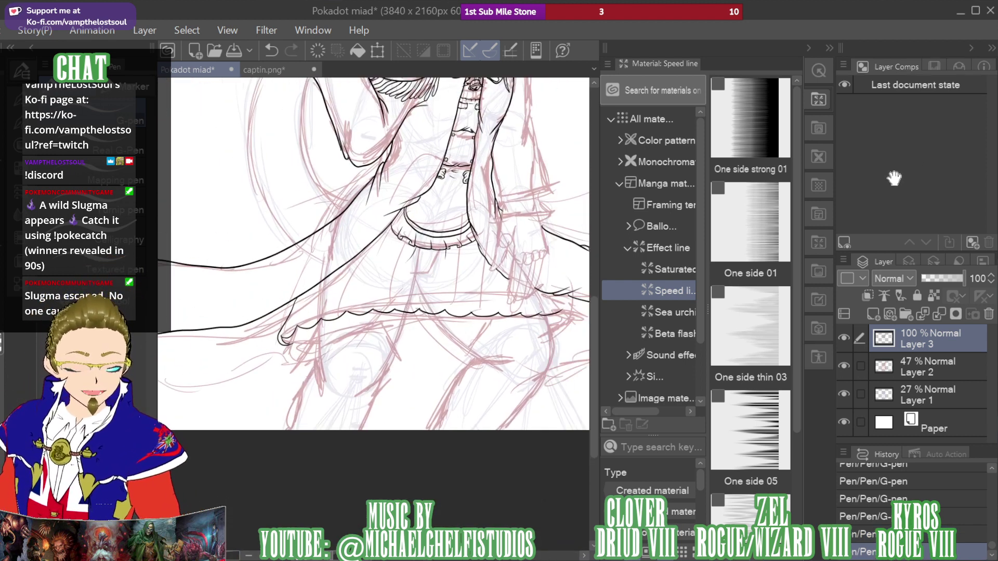
scroll(894, 178, up, 5)
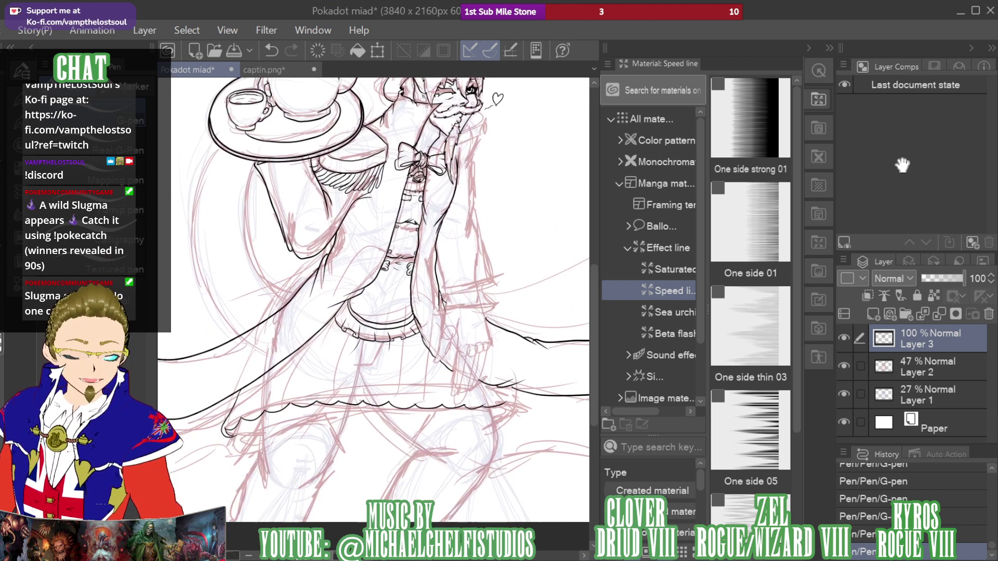
scroll(902, 165, up, 5)
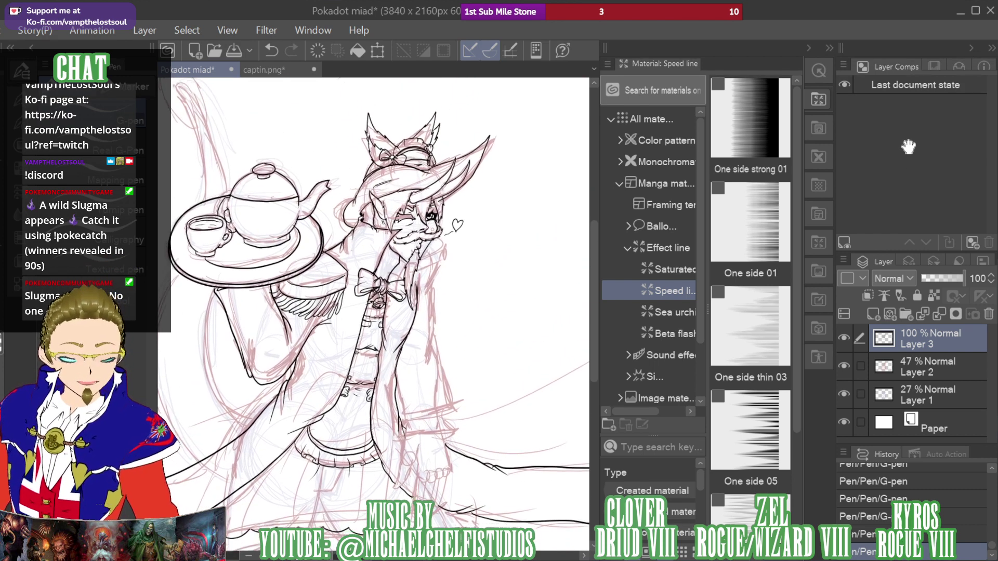
scroll(908, 147, down, 5)
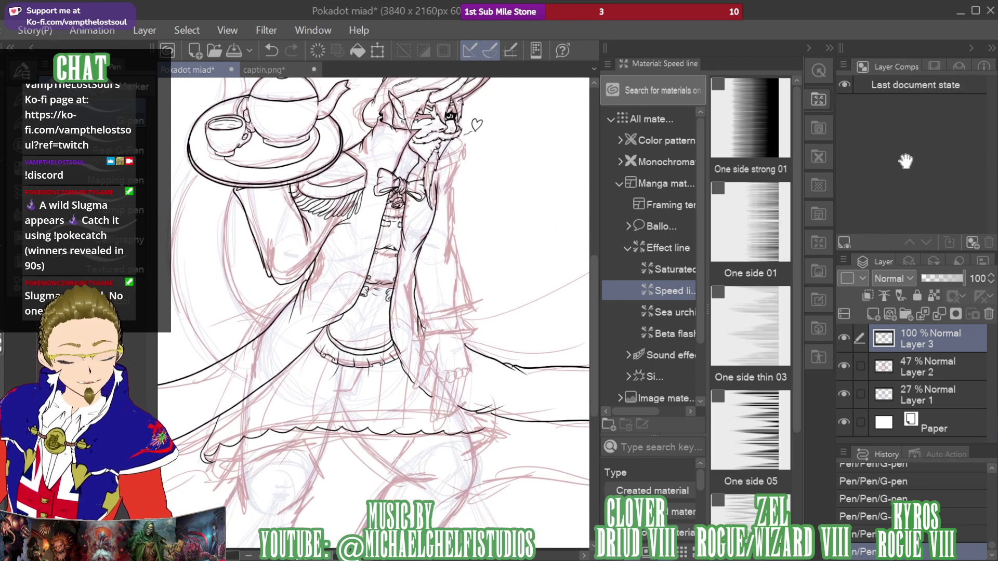
scroll(905, 161, down, 5)
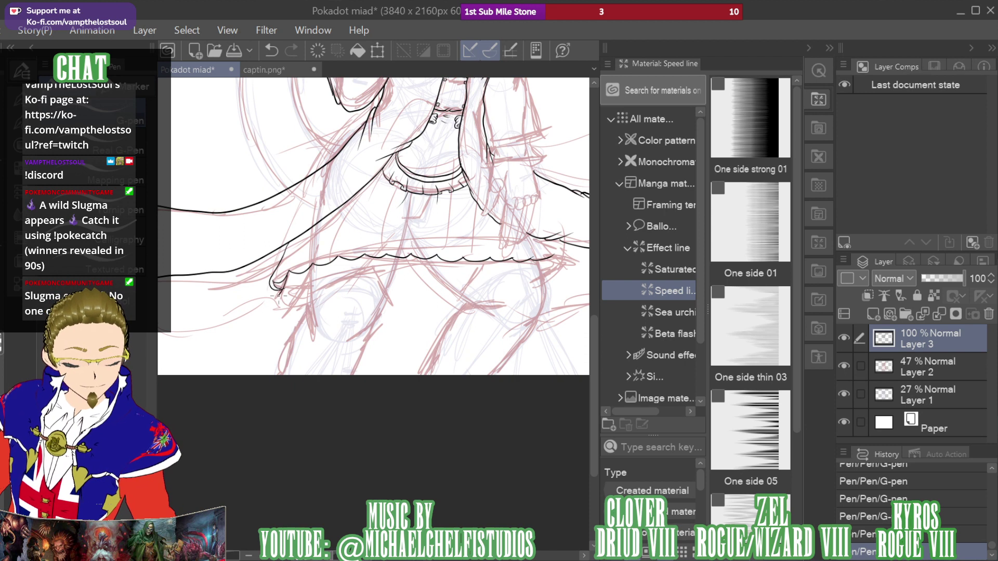
mouse_move(292, 300)
mouse_down()
mouse_move(279, 297)
mouse_move(302, 295)
mouse_up()
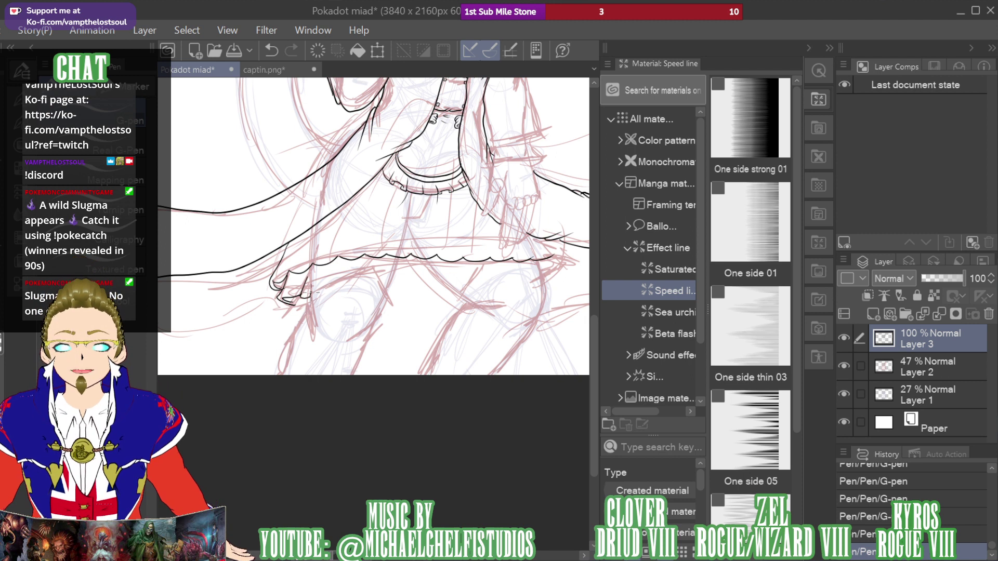
mouse_move(303, 293)
mouse_down()
mouse_move(324, 292)
mouse_move(328, 306)
mouse_up()
mouse_move(329, 268)
mouse_down()
mouse_move(337, 298)
mouse_move(312, 293)
mouse_move(355, 294)
mouse_up()
key(ctrl+z)
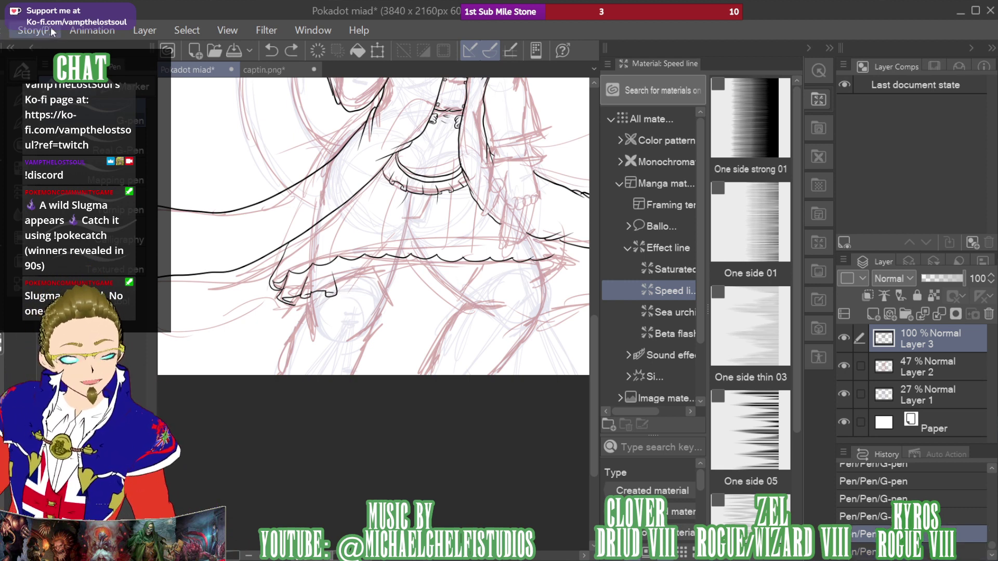
Ink the skirt ruffle's folded lower edge from the curled corner across to the far thigh, redoing several folds along the way
mouse_move(338, 293)
mouse_down()
mouse_move(365, 289)
mouse_move(354, 264)
mouse_move(363, 289)
mouse_move(385, 294)
mouse_up()
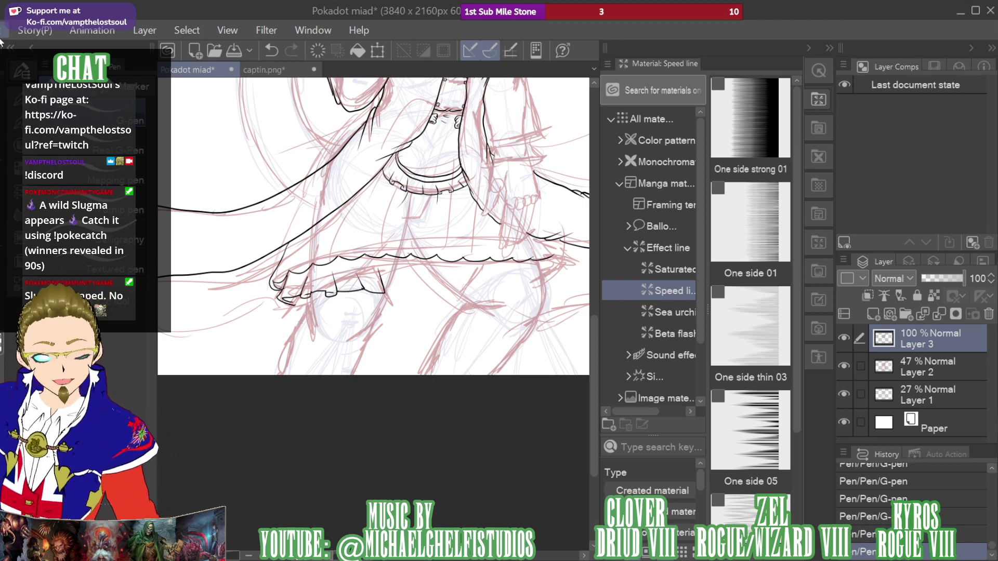
key(ctrl+z)
drag(364, 286, 388, 283)
mouse_move(385, 283)
mouse_down()
mouse_move(383, 259)
mouse_move(417, 280)
mouse_up()
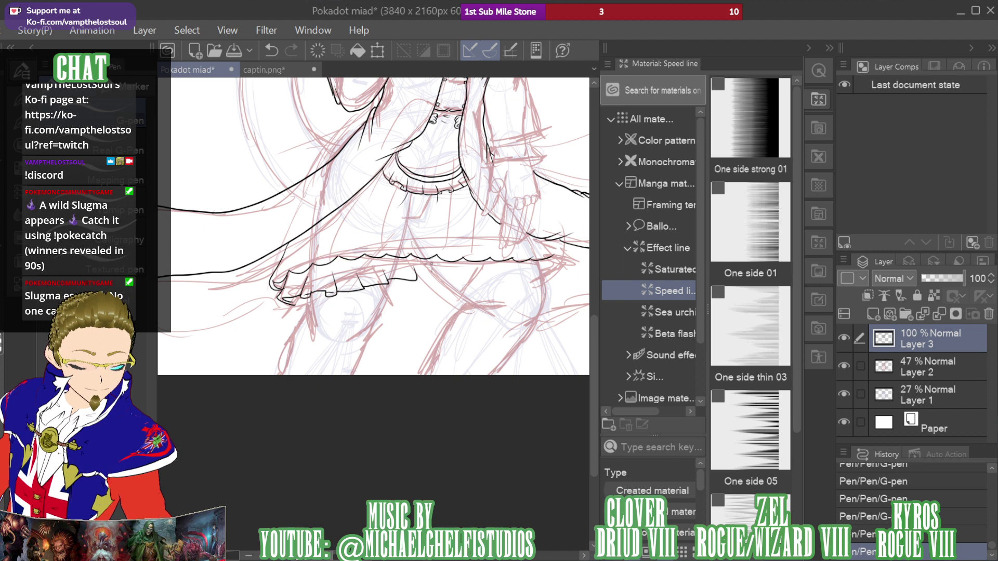
key(ctrl+z)
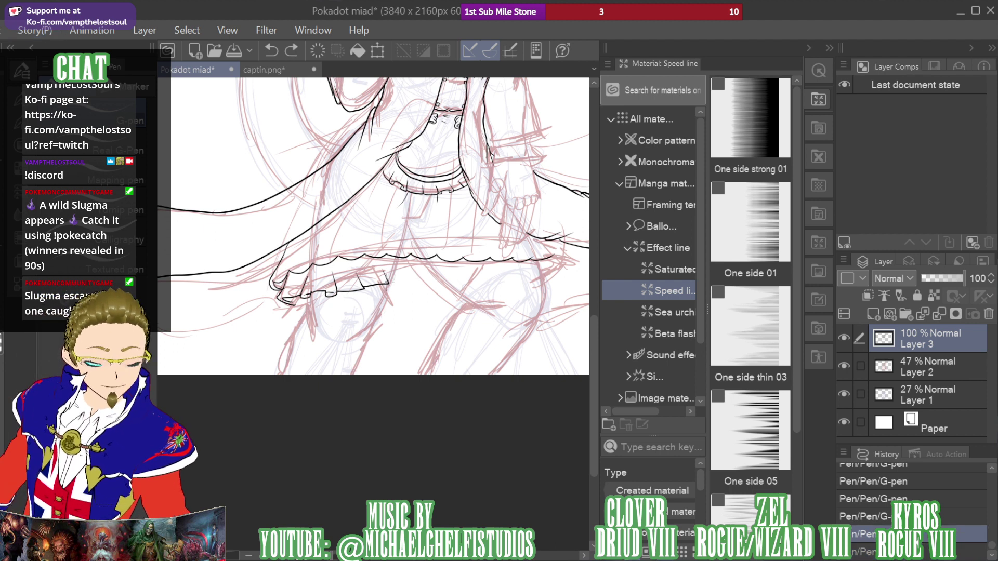
drag(390, 283, 411, 280)
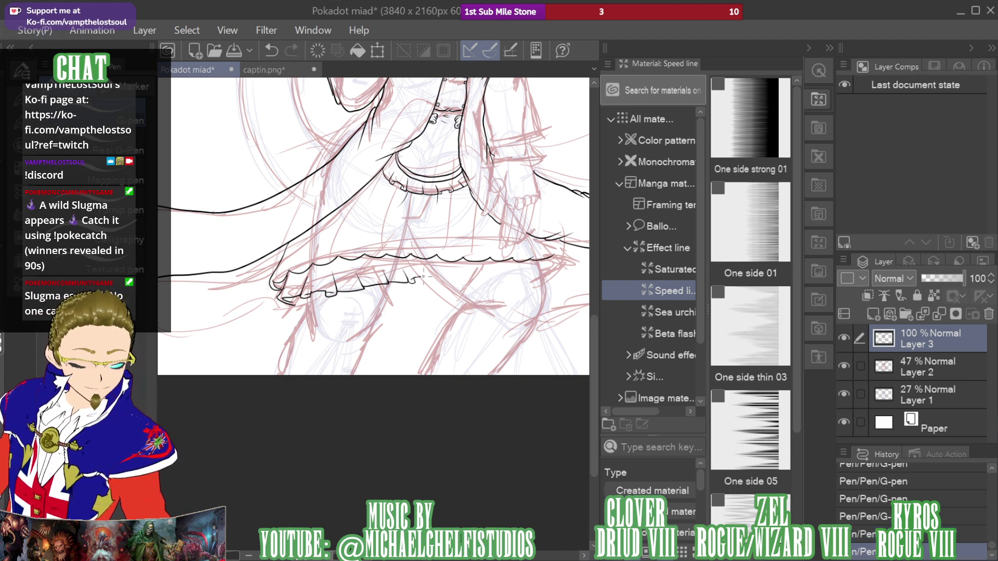
mouse_move(417, 280)
mouse_down()
mouse_move(487, 286)
mouse_move(485, 268)
mouse_move(504, 285)
mouse_up()
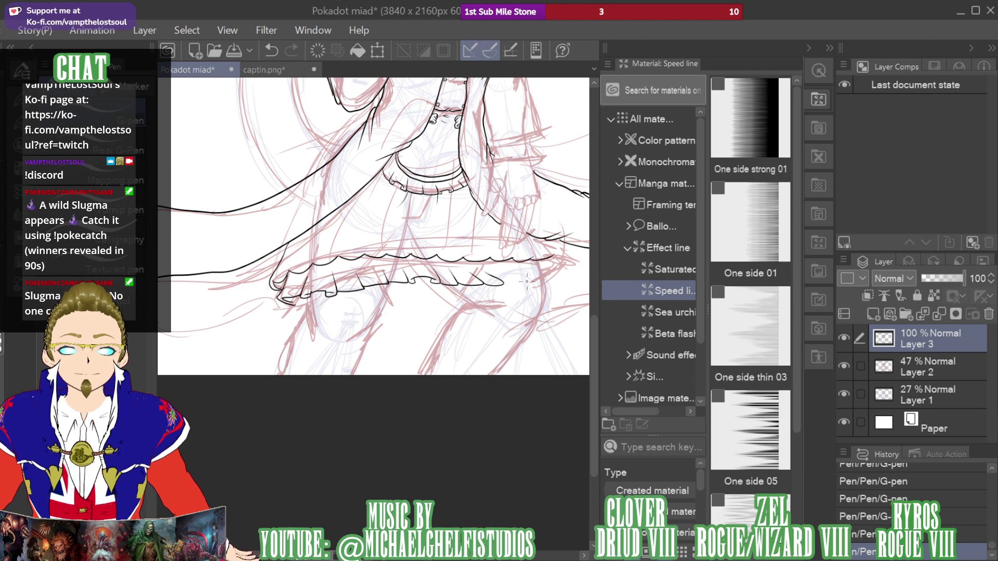
key(ctrl+z)
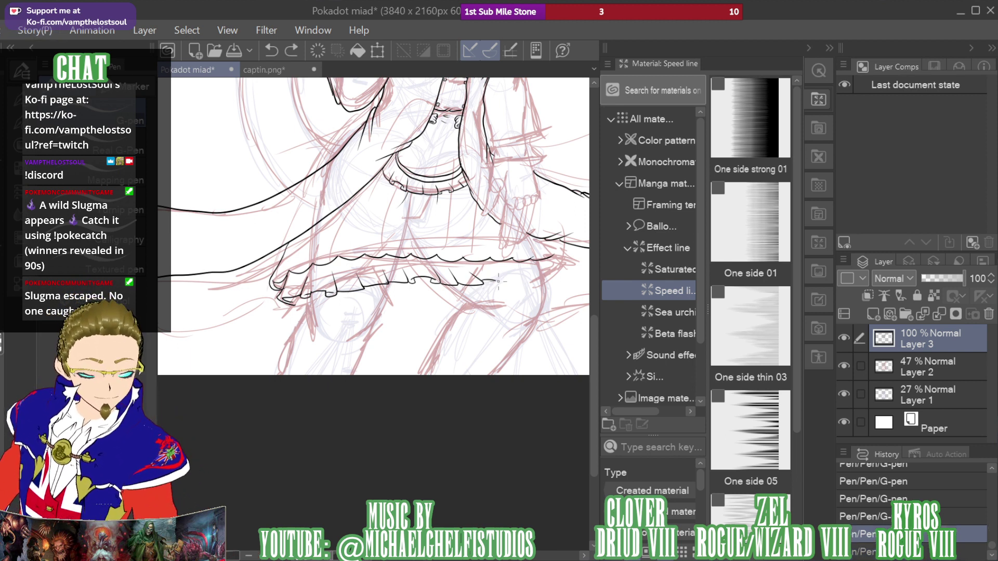
mouse_move(490, 283)
mouse_down()
mouse_move(532, 277)
mouse_move(501, 279)
mouse_move(536, 278)
mouse_up()
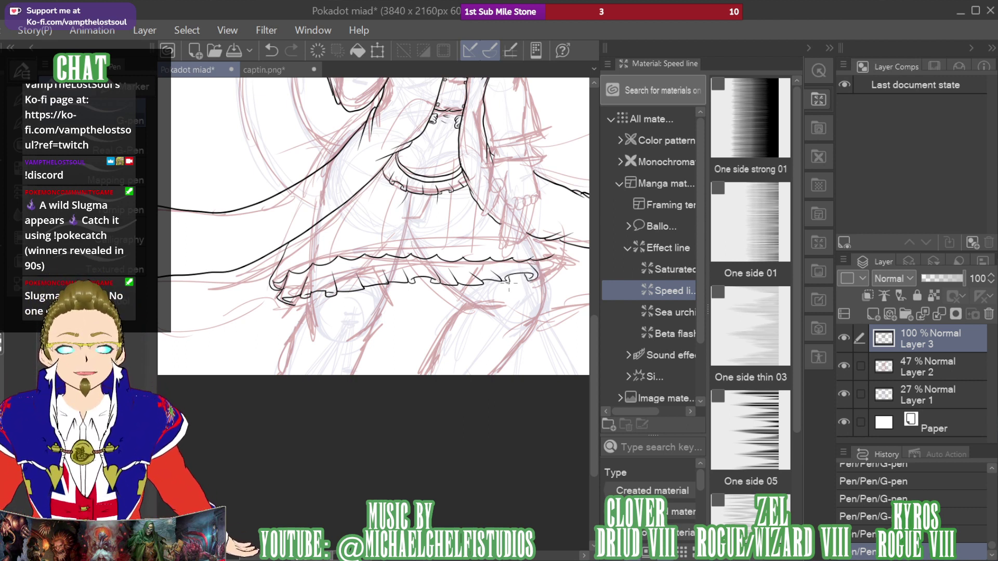
Erase stray ink around the last ruffle folds near the skirt's far end
key(e)
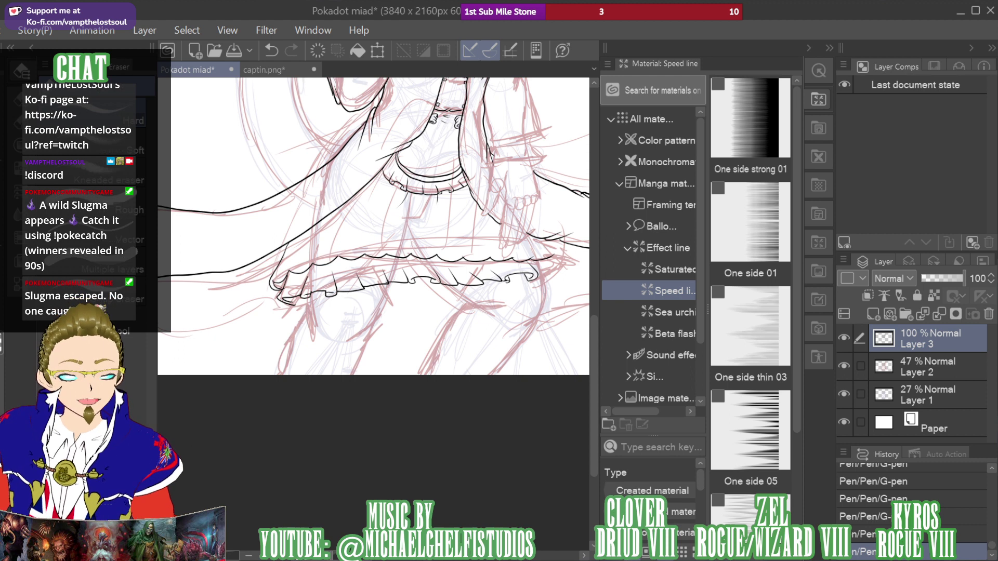
drag(507, 283, 514, 280)
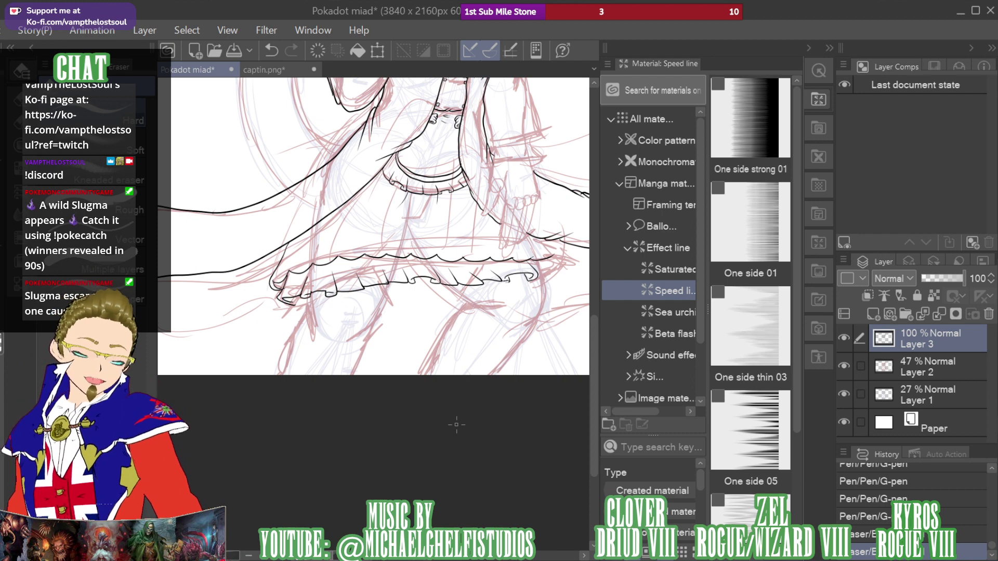
drag(911, 178, 831, 182)
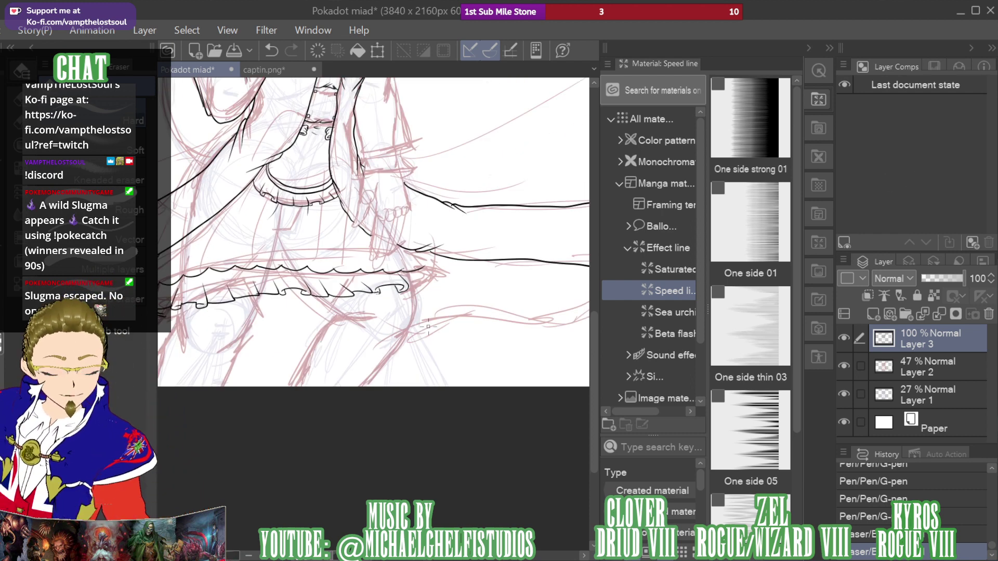
click(428, 286)
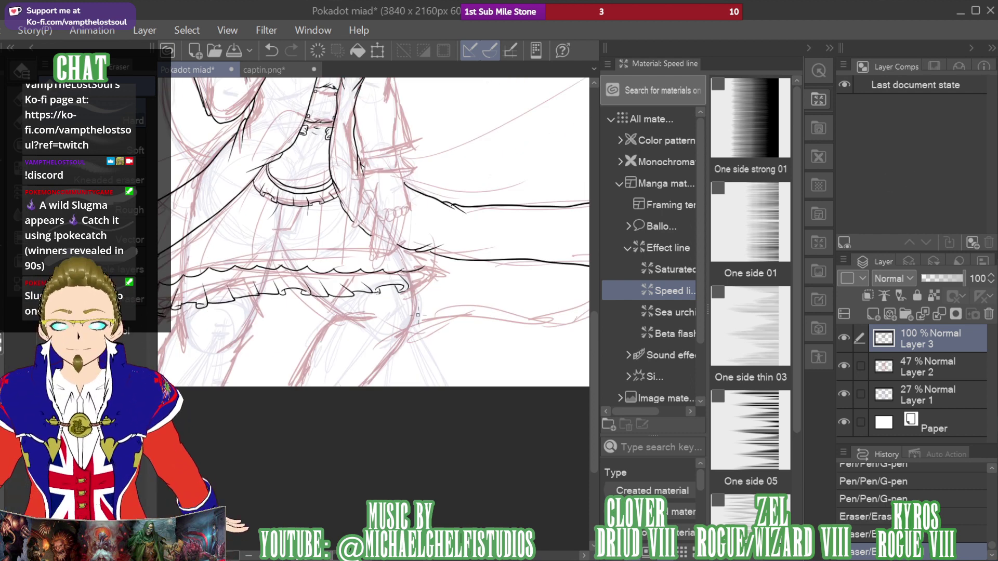
Ink the ruffle's far end with the G-pen as a pointed folded corner meeting the scalloped line
key(p)
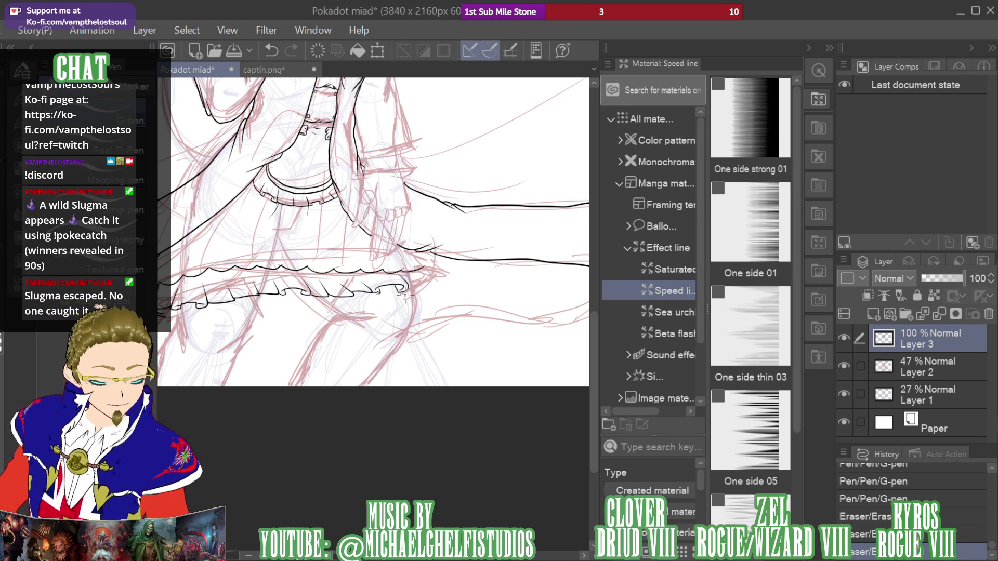
mouse_move(421, 289)
mouse_down()
mouse_move(429, 279)
mouse_move(430, 289)
mouse_up()
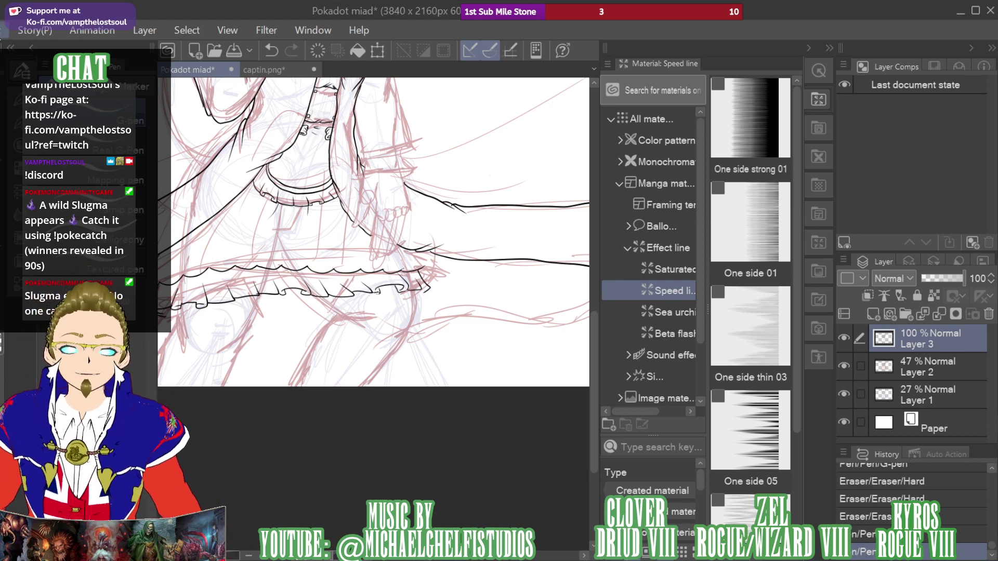
key(ctrl+z)
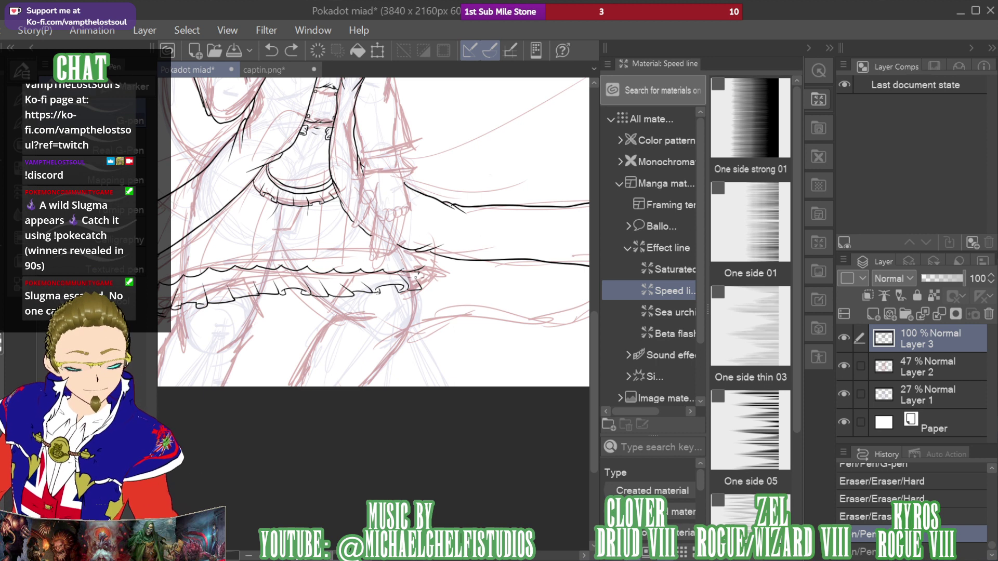
drag(417, 275, 419, 274)
key(ctrl+z)
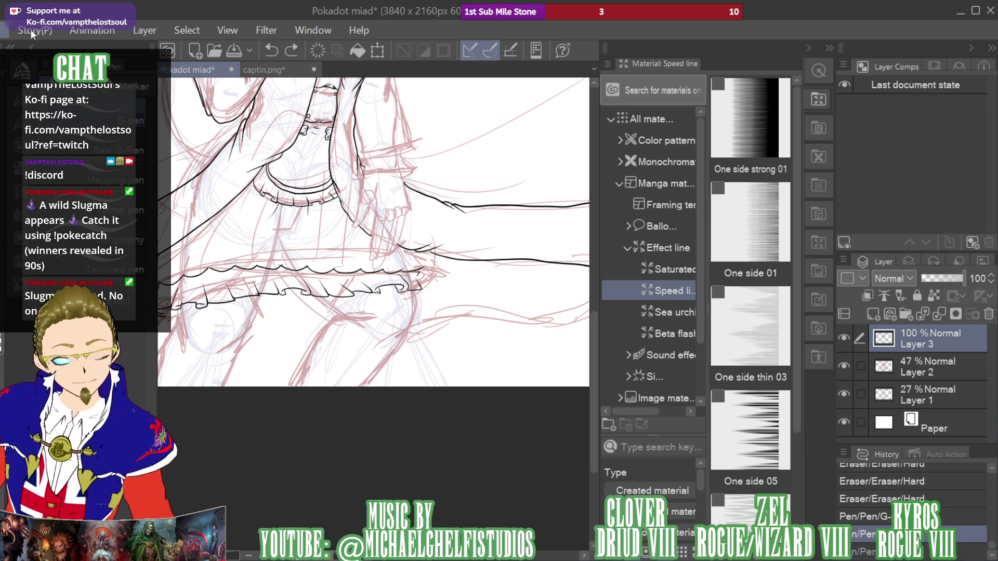
key(ctrl+z)
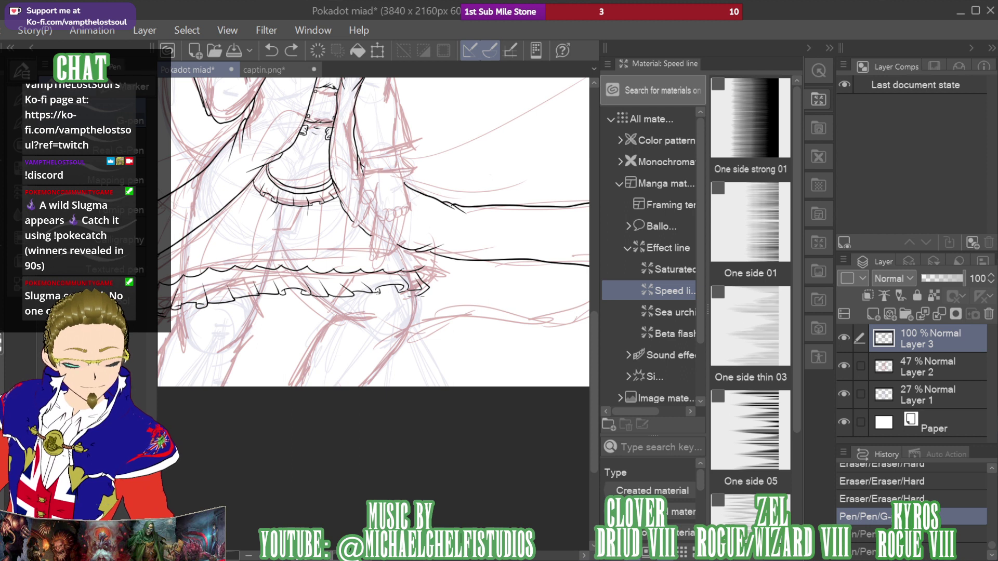
drag(416, 296, 417, 296)
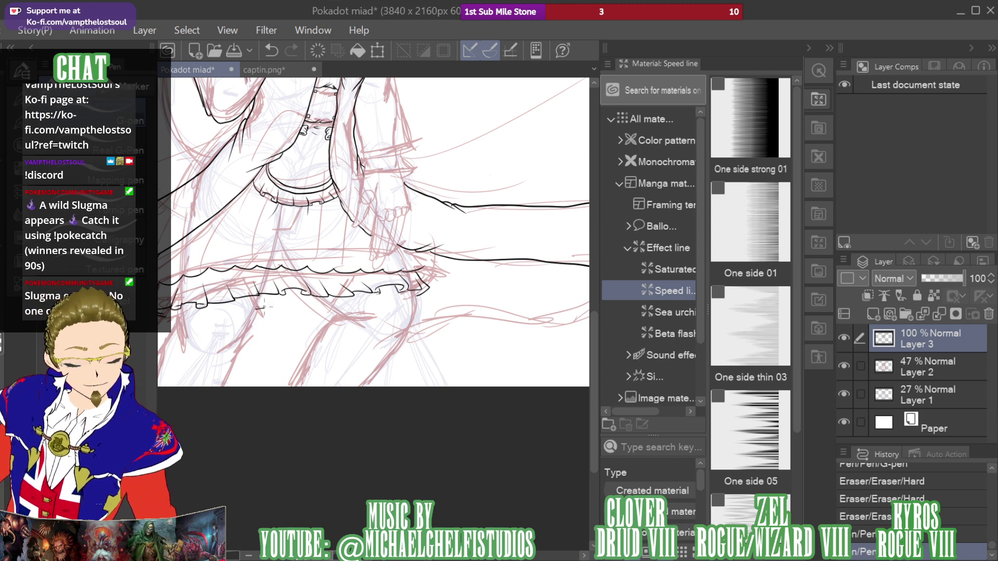
Ink the back layer of ruffle folds showing below the front hem between the legs, redrawing the second part
drag(264, 307, 268, 309)
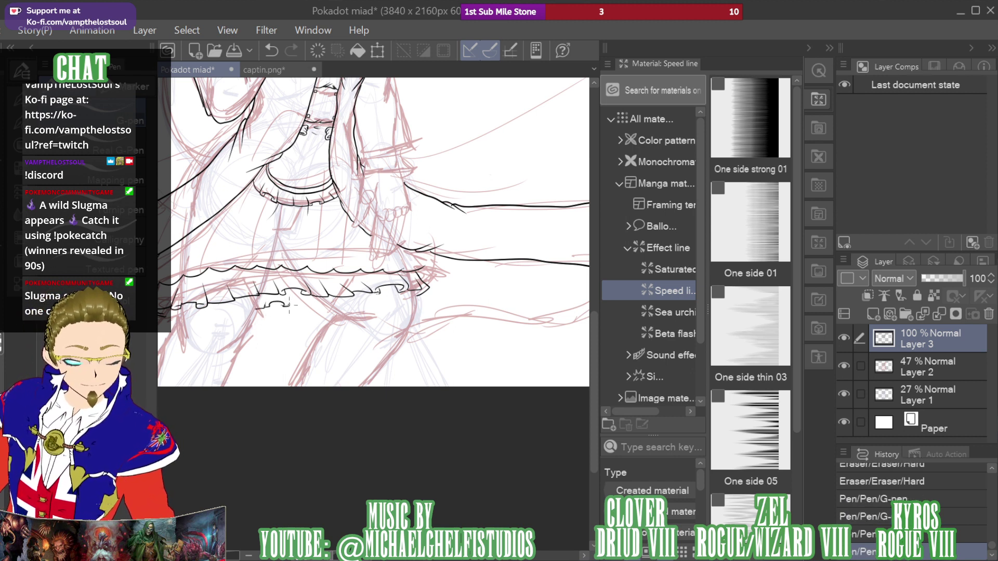
drag(298, 302, 306, 308)
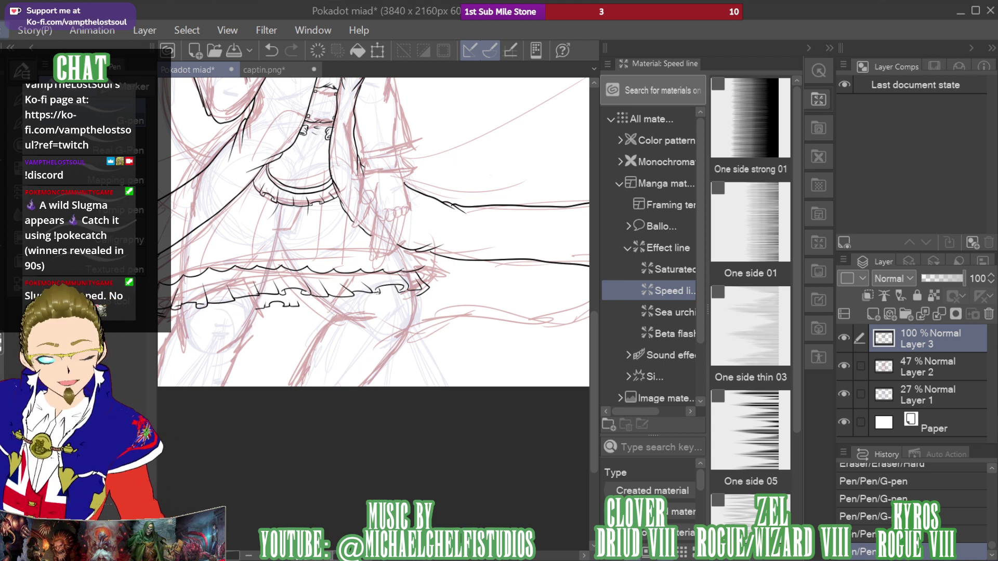
key(ctrl+z)
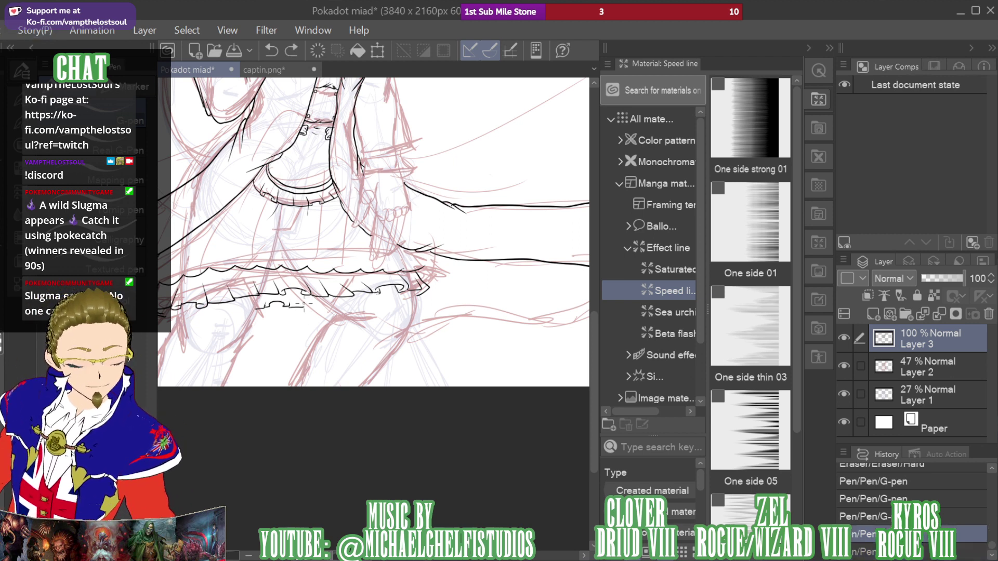
mouse_move(296, 307)
mouse_down()
mouse_move(349, 307)
mouse_move(328, 310)
mouse_up()
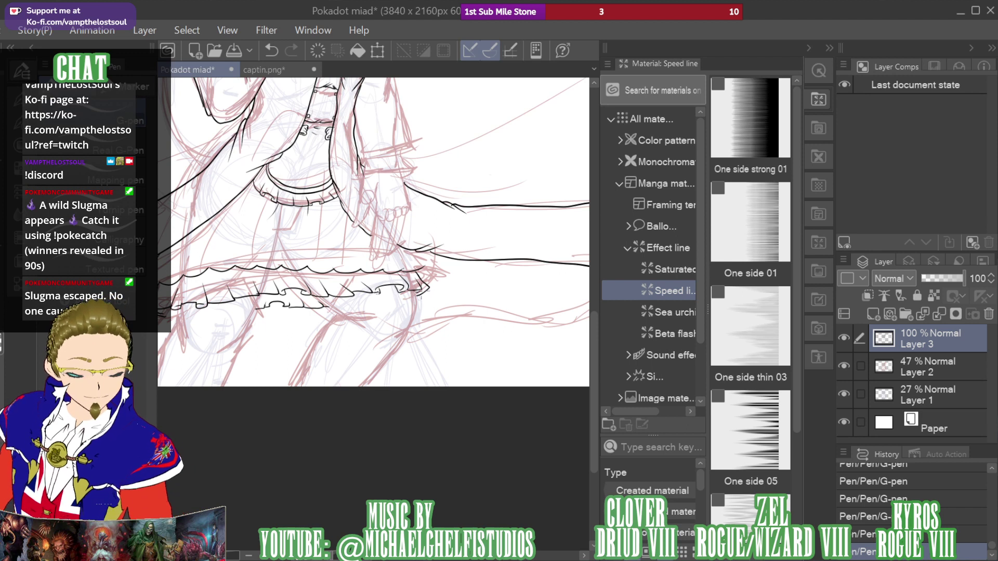
Ink both contours of the first leg below the skirt and add an inner edge line to the back ruffle
mouse_move(922, 165)
mouse_down()
mouse_move(893, 180)
mouse_move(909, 179)
mouse_move(898, 138)
mouse_move(913, 164)
mouse_move(907, 176)
mouse_move(900, 169)
mouse_up()
key(ctrl+plus)
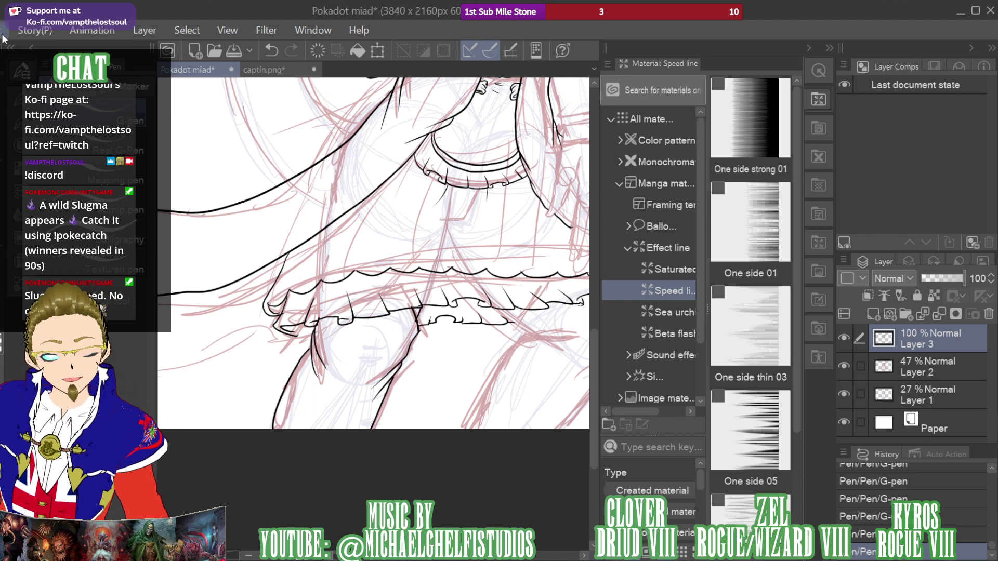
key(ctrl+z)
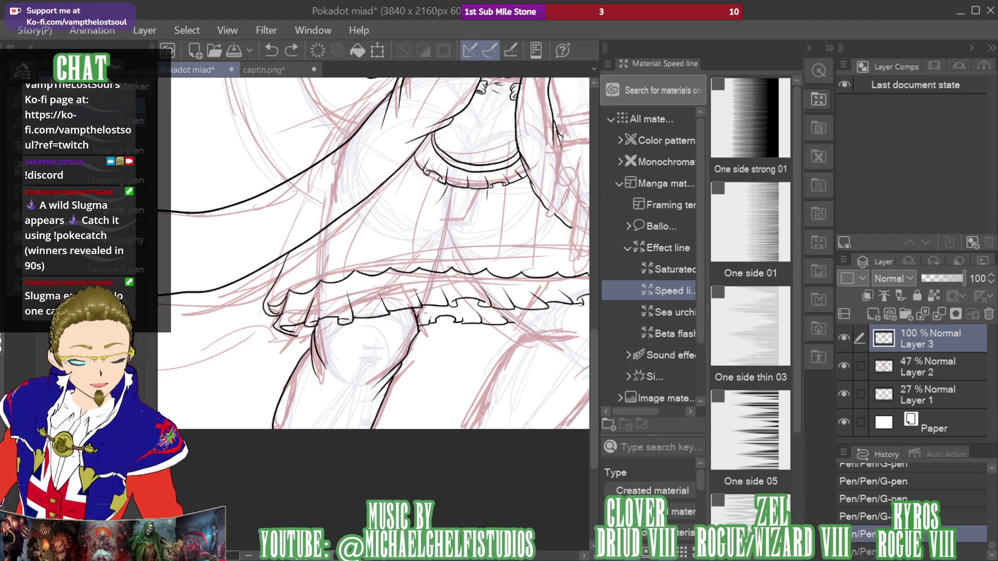
drag(420, 308, 417, 317)
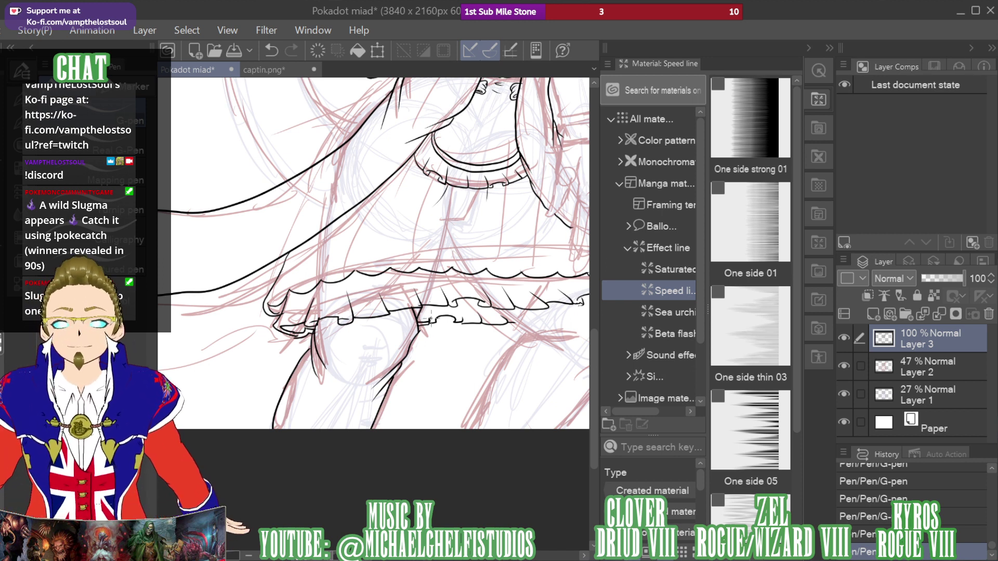
drag(431, 318, 461, 318)
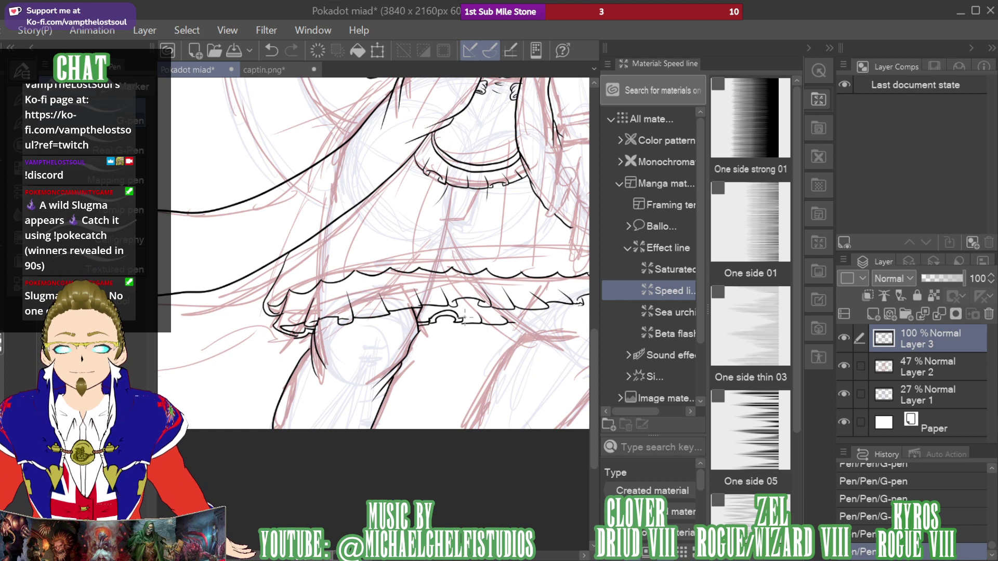
drag(464, 319, 481, 322)
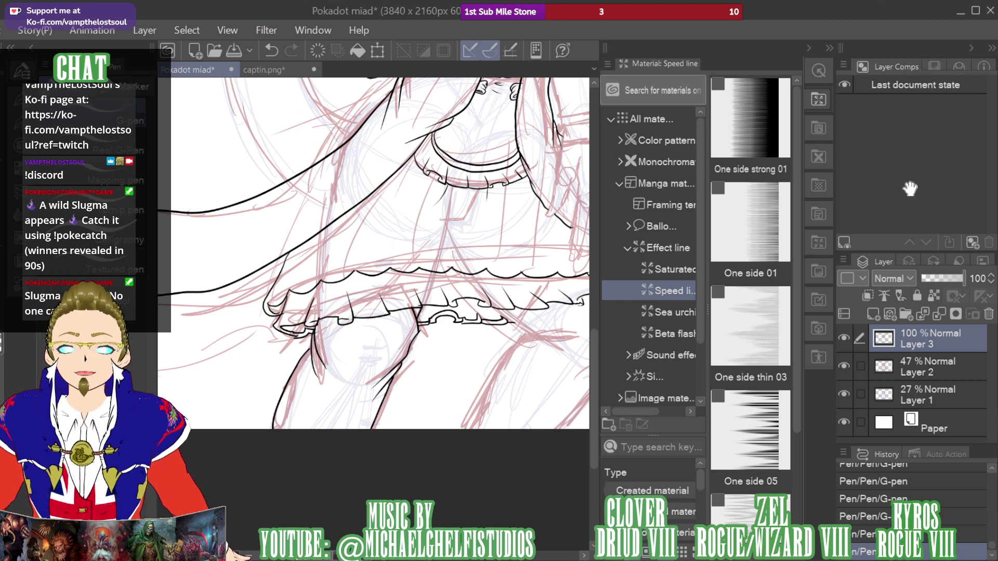
Ink the second leg's crease and both contours from the ruffle down to the canvas edge
drag(911, 189, 896, 189)
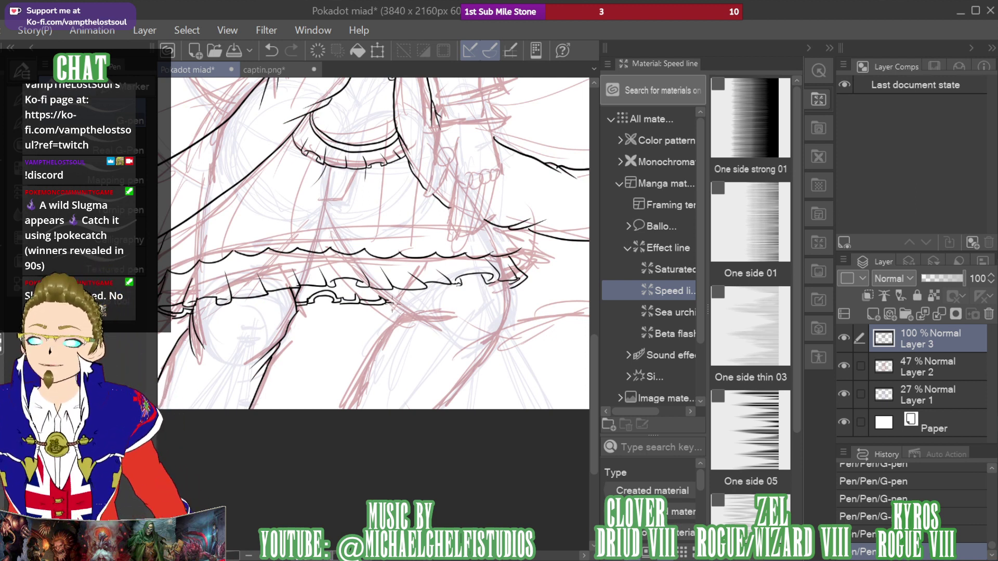
drag(392, 304, 436, 330)
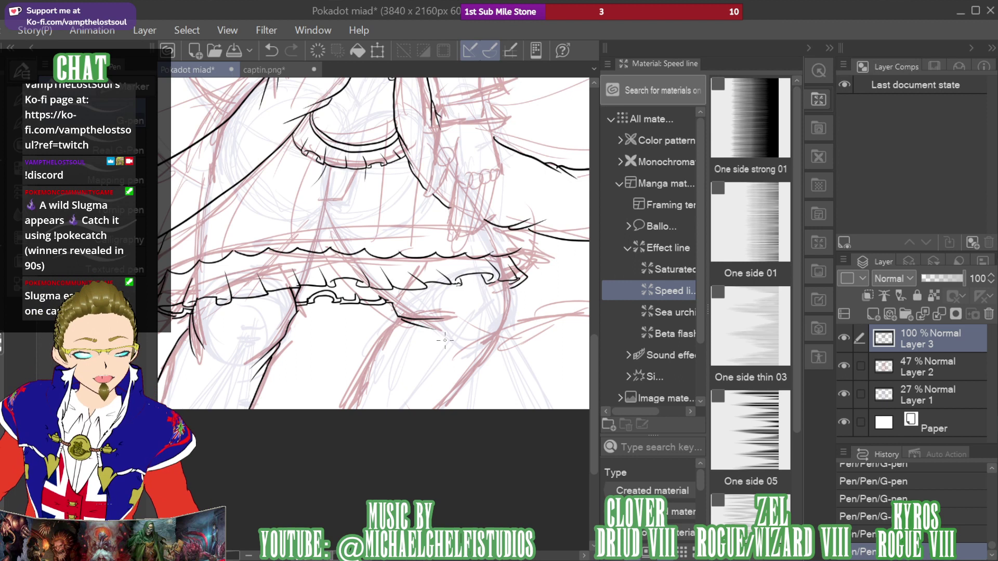
mouse_move(507, 282)
mouse_down()
mouse_move(509, 307)
mouse_move(483, 347)
mouse_up()
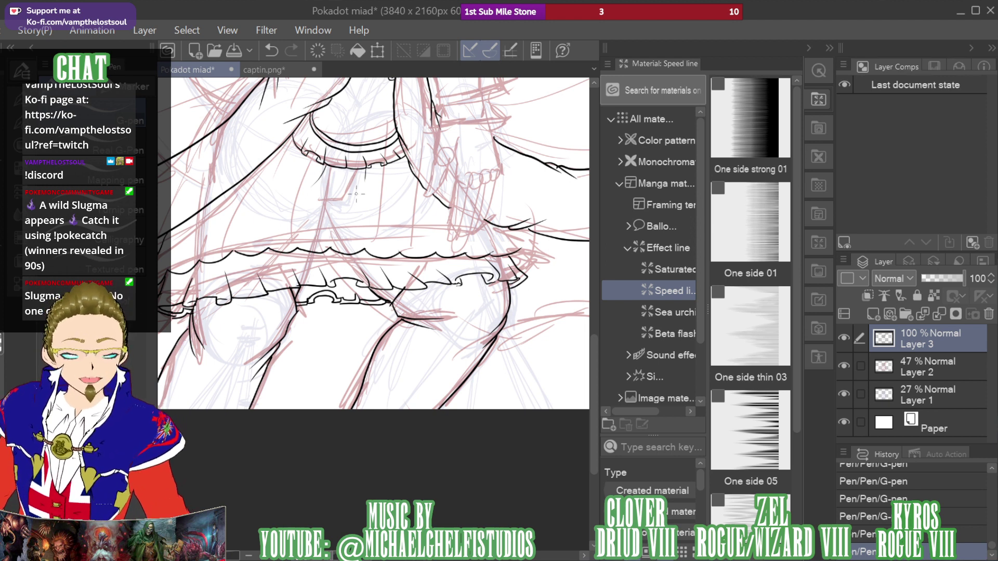
Ink the fringe of the epaulette beneath the chin and the outer edge of that sleeve down to its pointed cuff
drag(356, 193, 422, 224)
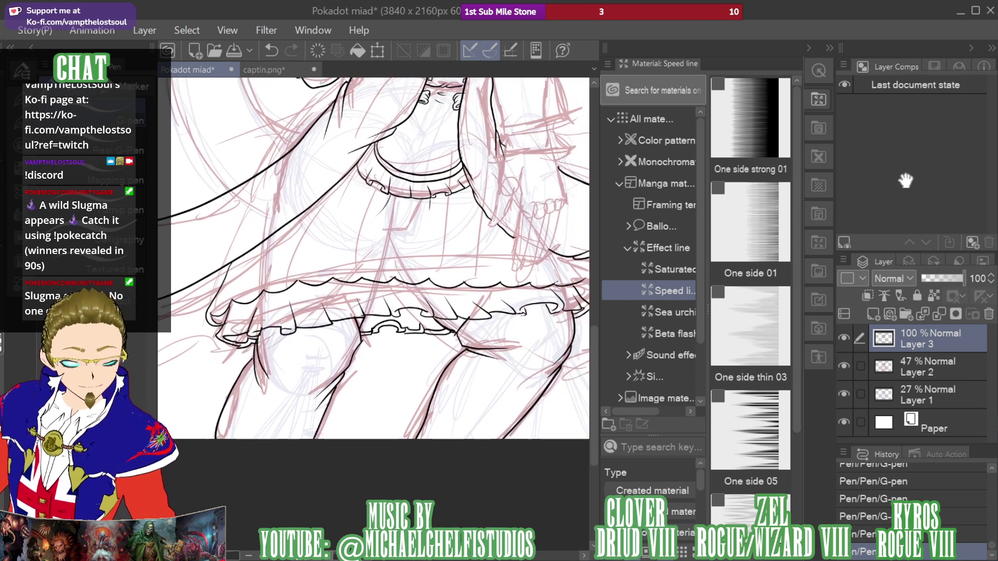
mouse_move(906, 180)
mouse_down()
mouse_move(910, 143)
mouse_move(919, 145)
mouse_up()
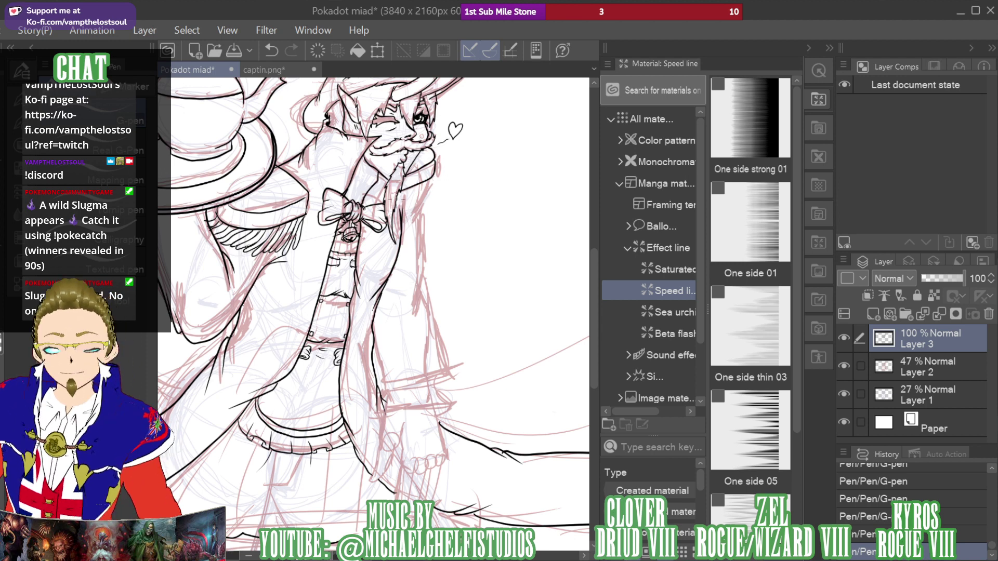
mouse_move(395, 212)
mouse_down()
mouse_move(399, 197)
mouse_move(401, 212)
mouse_move(403, 198)
mouse_move(414, 213)
mouse_up()
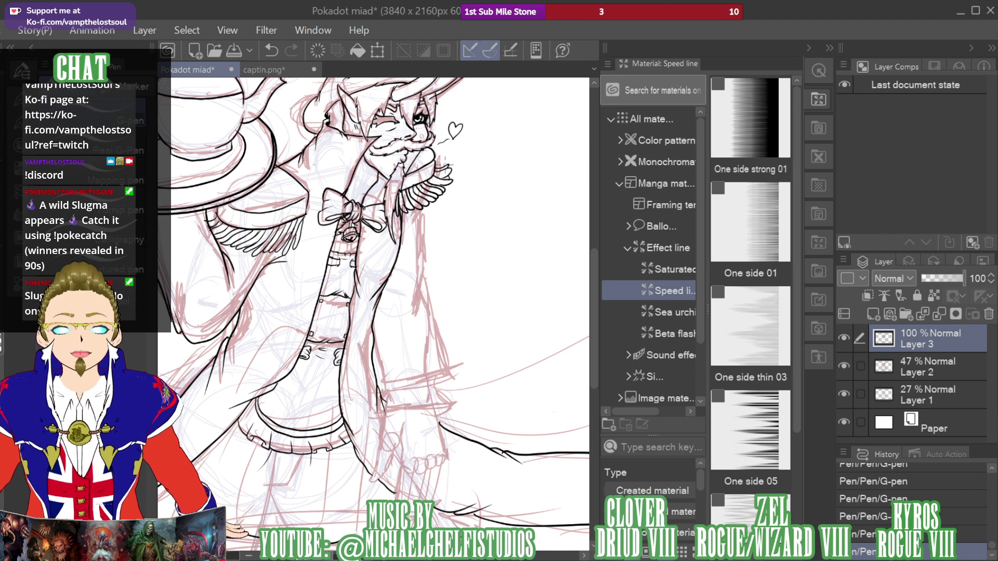
drag(448, 163, 435, 165)
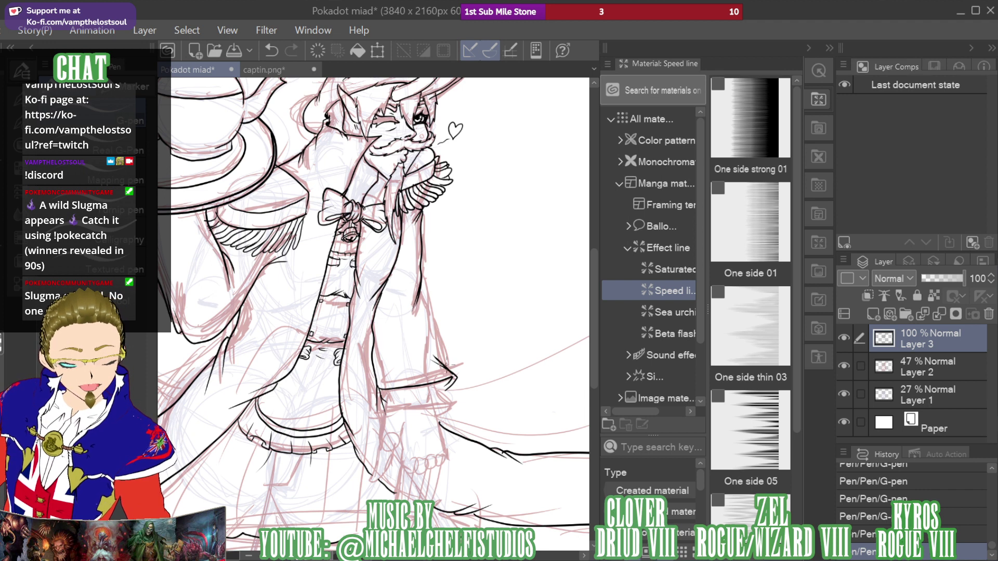
Consult the captin.png reference for outfit details and review the inked skirt, legs and tray arm
click(265, 69)
click(192, 68)
mouse_move(934, 175)
mouse_down()
mouse_move(903, 187)
mouse_move(911, 196)
mouse_move(920, 181)
mouse_up()
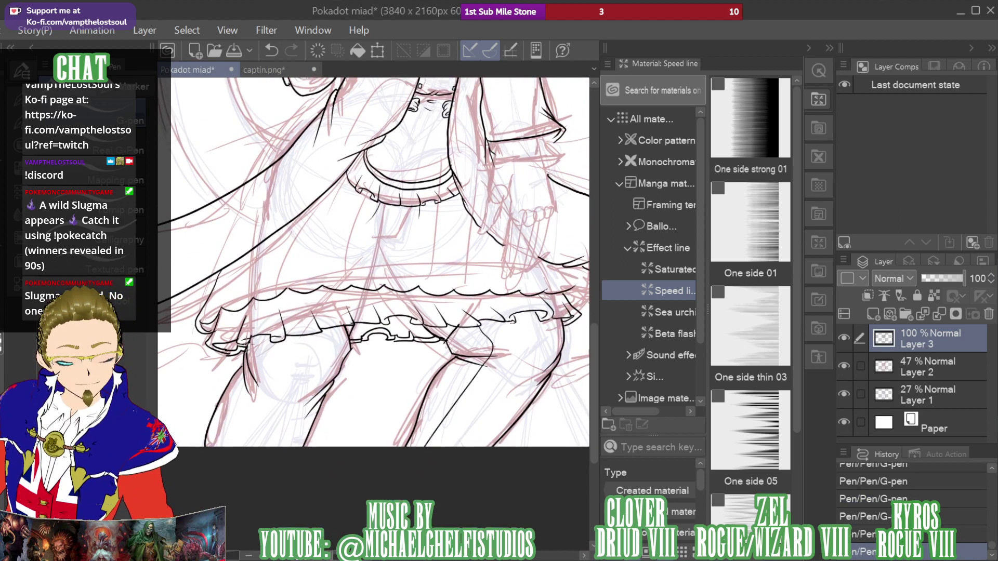
scroll(905, 190, up, 10)
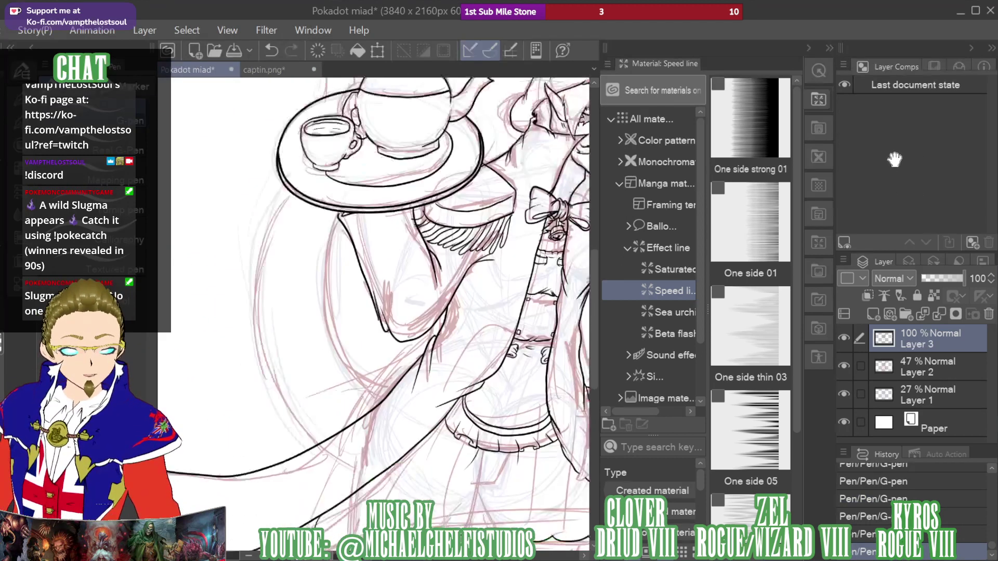
Ink both contours of the tail's large curve below the tray, sweeping from behind the coat up to the tray's underside
scroll(900, 151, left, 5)
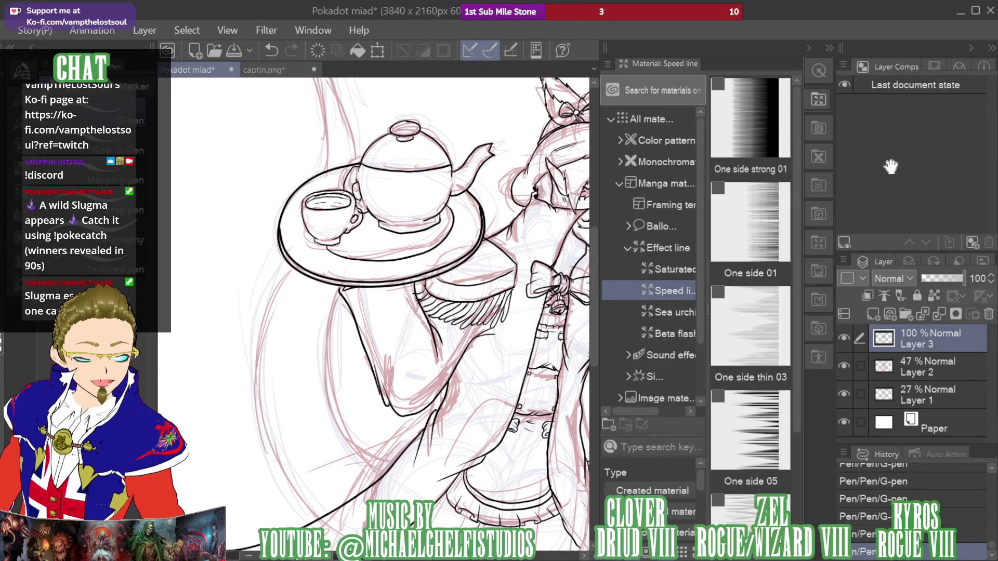
scroll(899, 165, right, 5)
scroll(908, 159, up, 4)
scroll(891, 158, left, 4)
scroll(893, 156, right, 3)
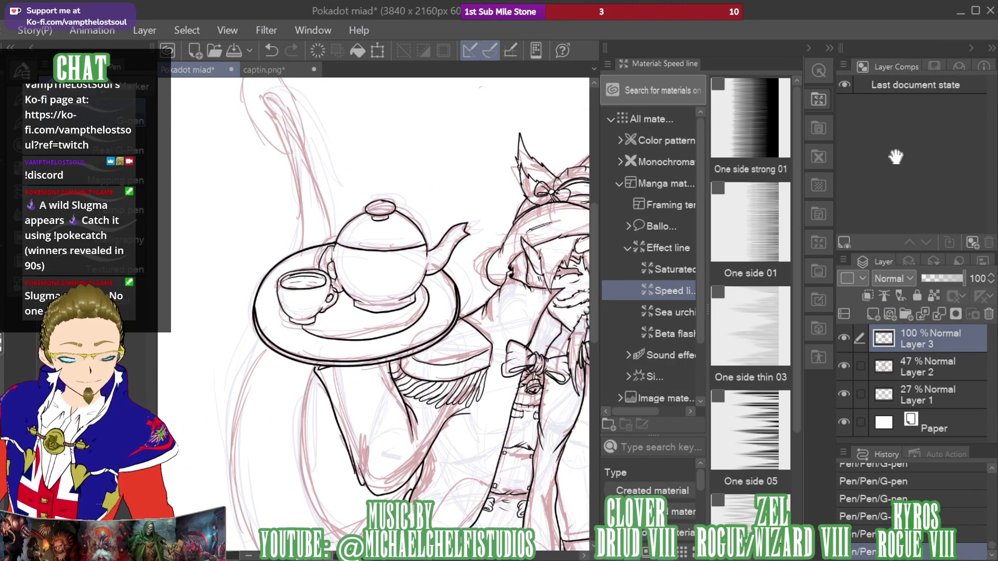
scroll(903, 172, down, 5)
drag(902, 172, 870, 156)
mouse_move(340, 511)
mouse_down()
mouse_move(280, 368)
mouse_move(317, 260)
mouse_up()
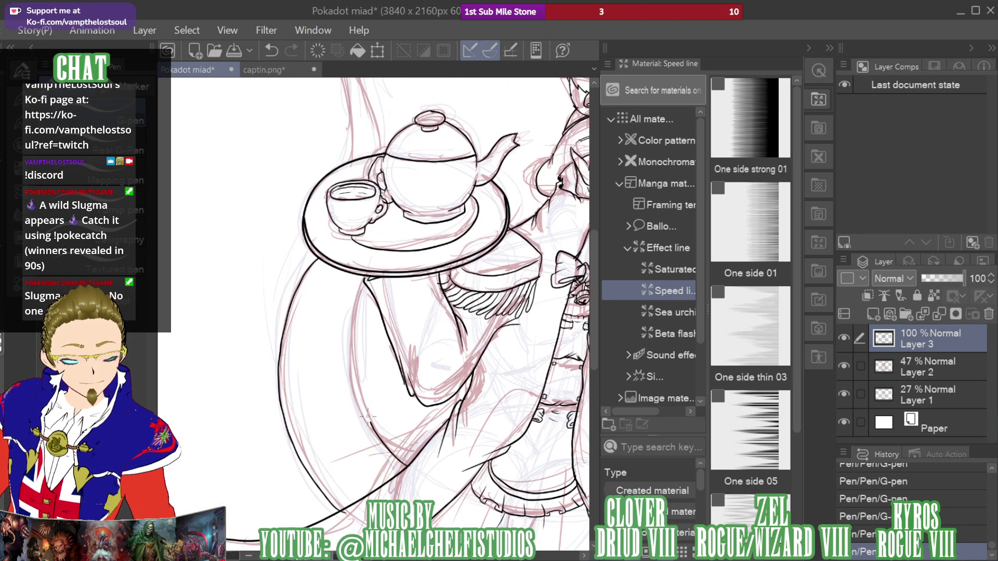
Try to ink the tail rising above the tray beside the teapot along the rough sketch
scroll(364, 275, up, 3)
scroll(353, 291, right, 1)
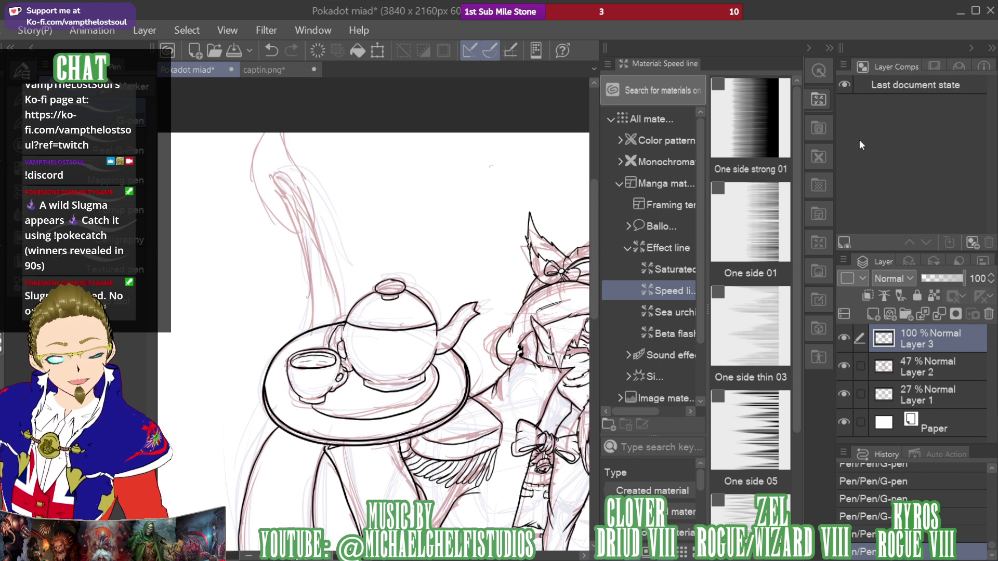
mouse_move(312, 307)
mouse_down()
mouse_move(322, 281)
mouse_move(289, 178)
mouse_up()
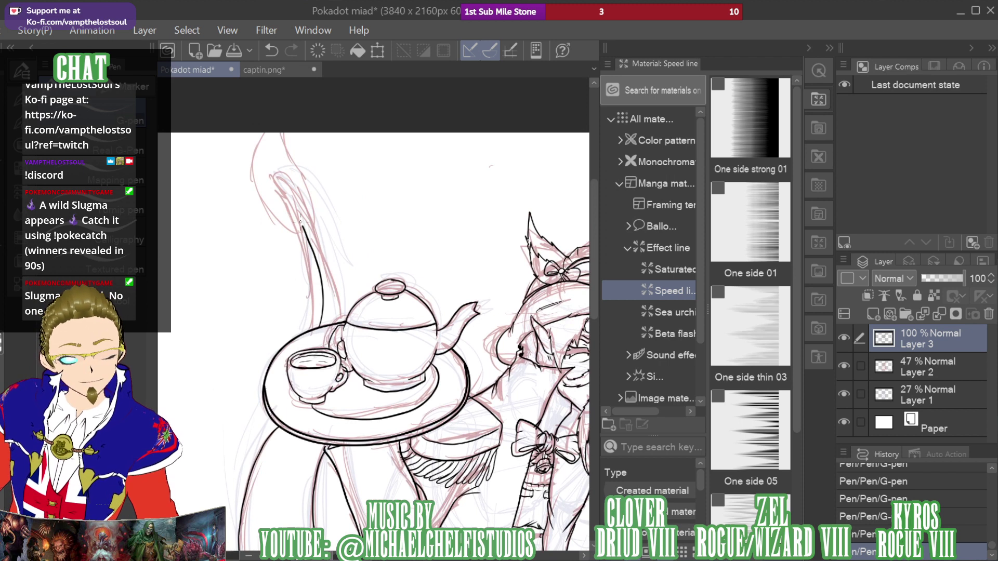
key(ctrl+z)
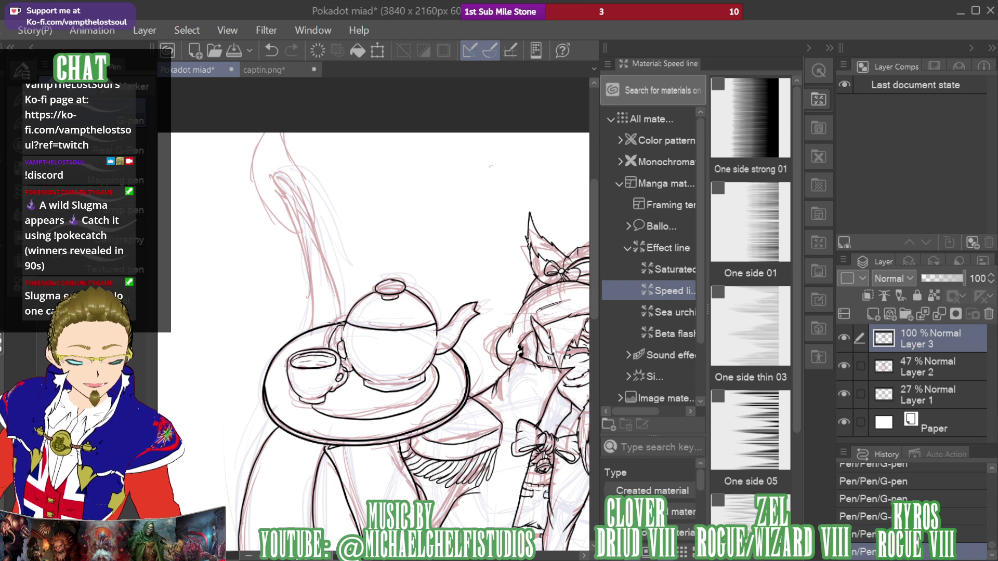
drag(343, 312, 329, 233)
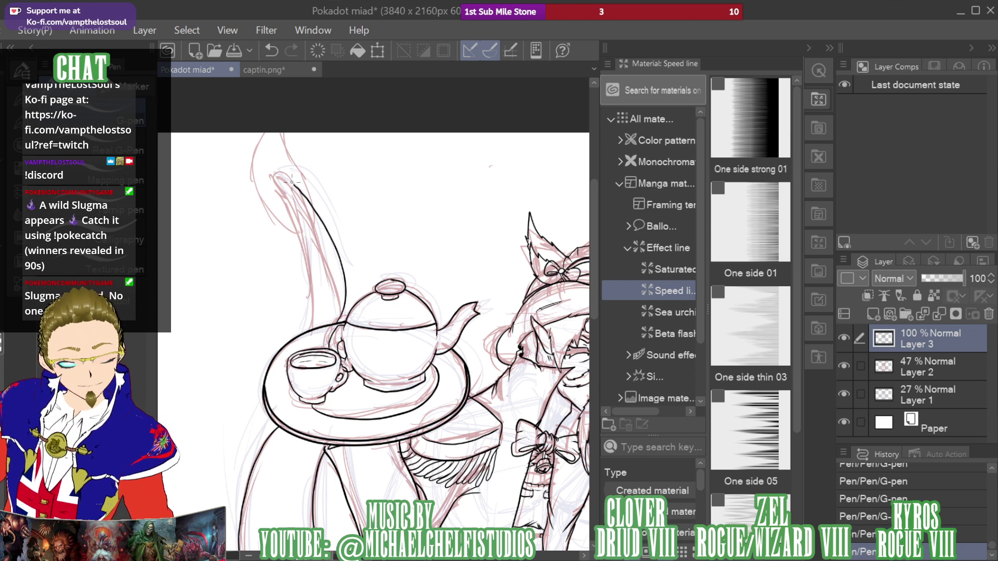
drag(292, 180, 326, 212)
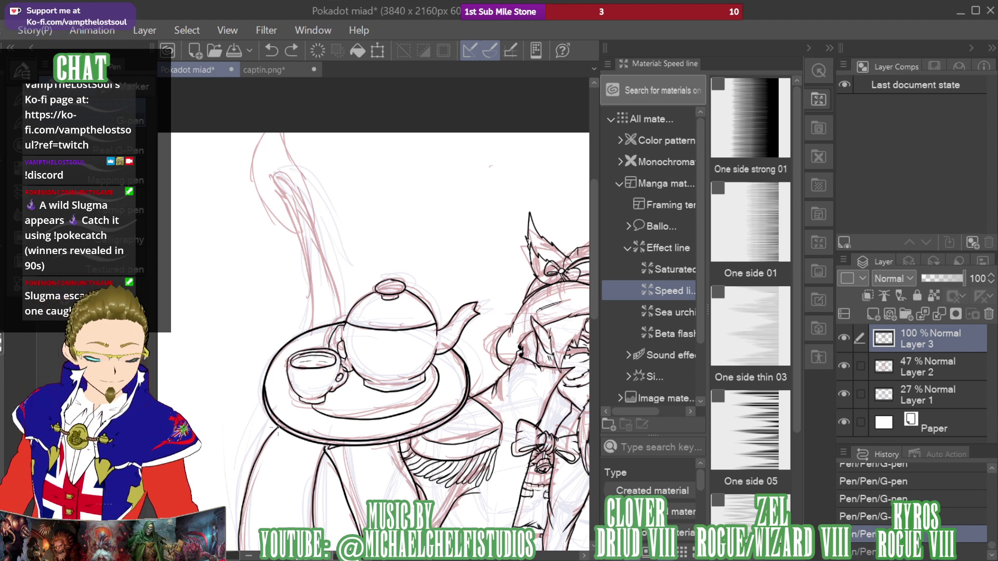
key(ctrl+z)
Ink the tail's upper section curving up from behind the teapot and finish it with a pointed fur tuft
drag(453, 194, 423, 301)
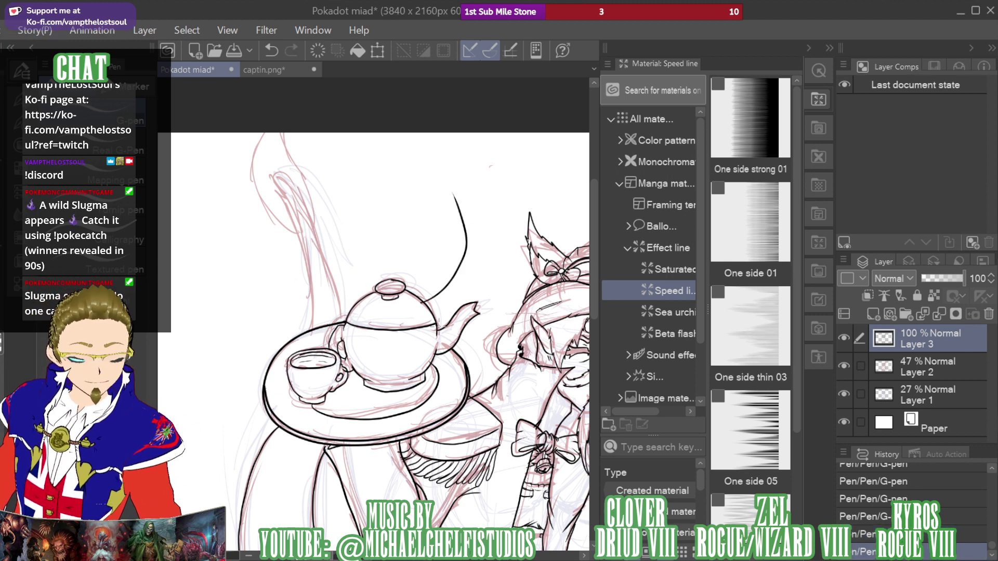
mouse_move(437, 304)
mouse_down()
mouse_move(460, 298)
mouse_move(488, 250)
mouse_move(475, 204)
mouse_move(439, 176)
mouse_move(456, 205)
mouse_up()
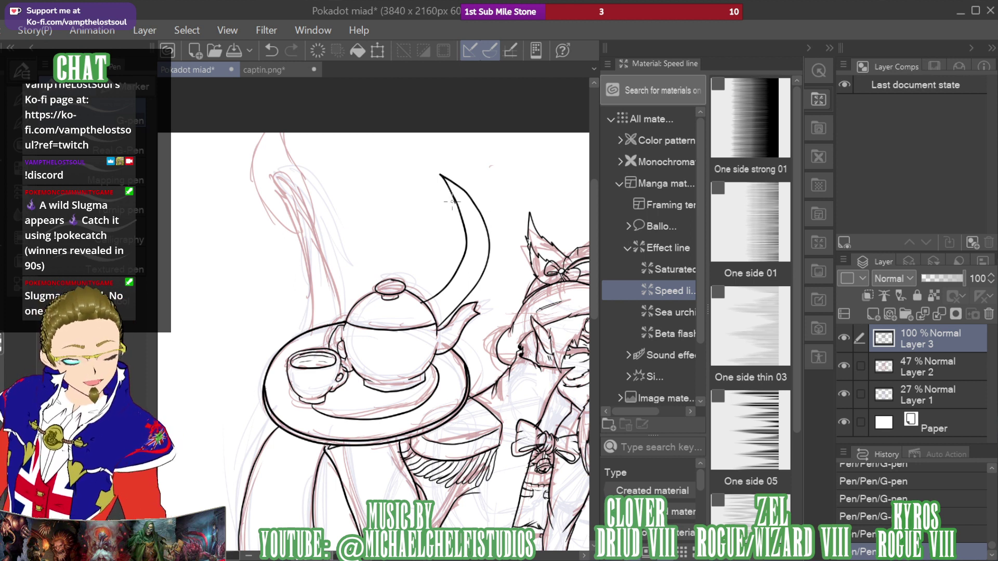
drag(899, 143, 887, 126)
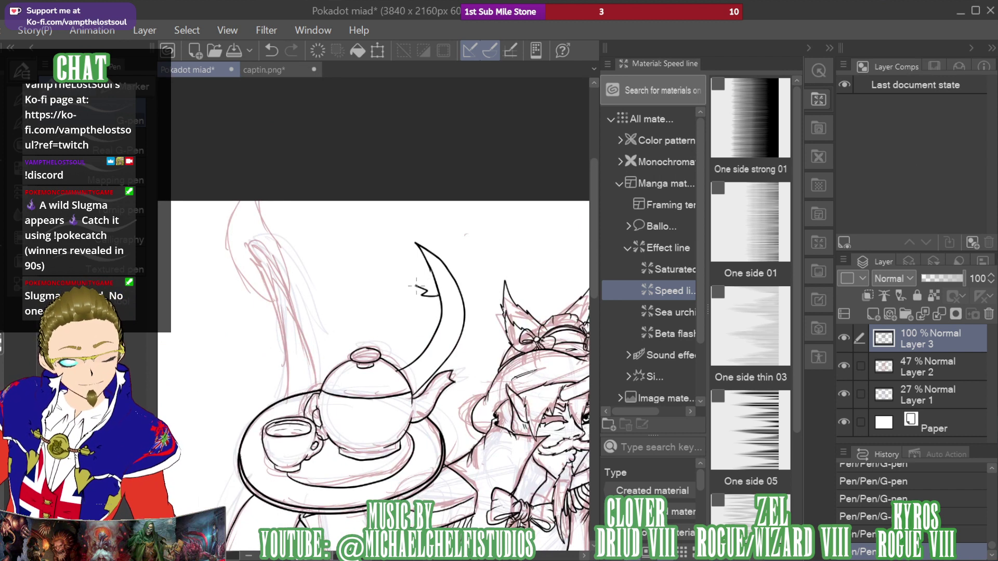
mouse_move(416, 285)
mouse_down()
mouse_move(398, 257)
mouse_move(398, 227)
mouse_move(420, 198)
mouse_move(417, 228)
mouse_move(456, 283)
mouse_up()
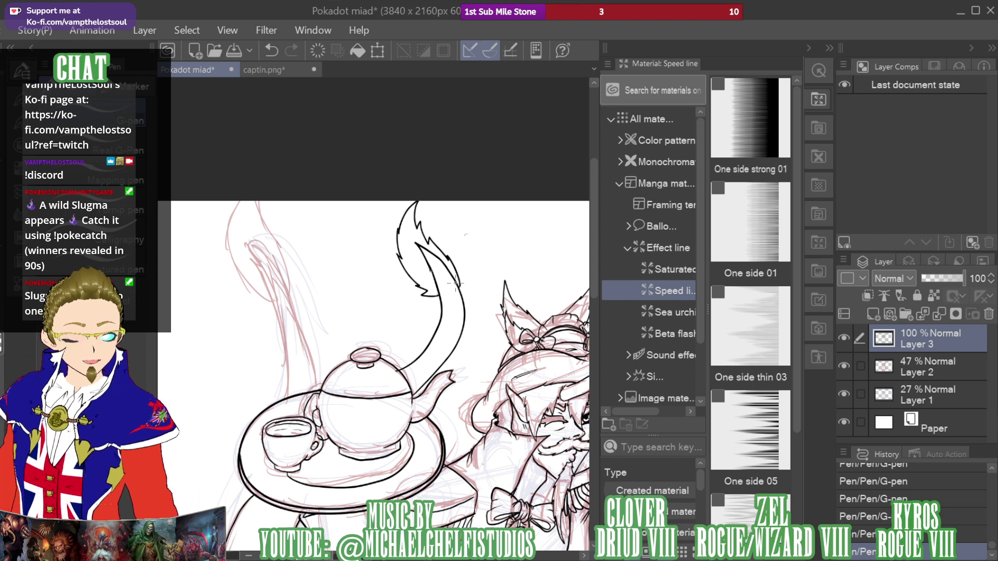
Ink the ruffled cuff trim under the lowered arm's sleeve, including its folds and pointed outer corner
drag(902, 141, 927, 194)
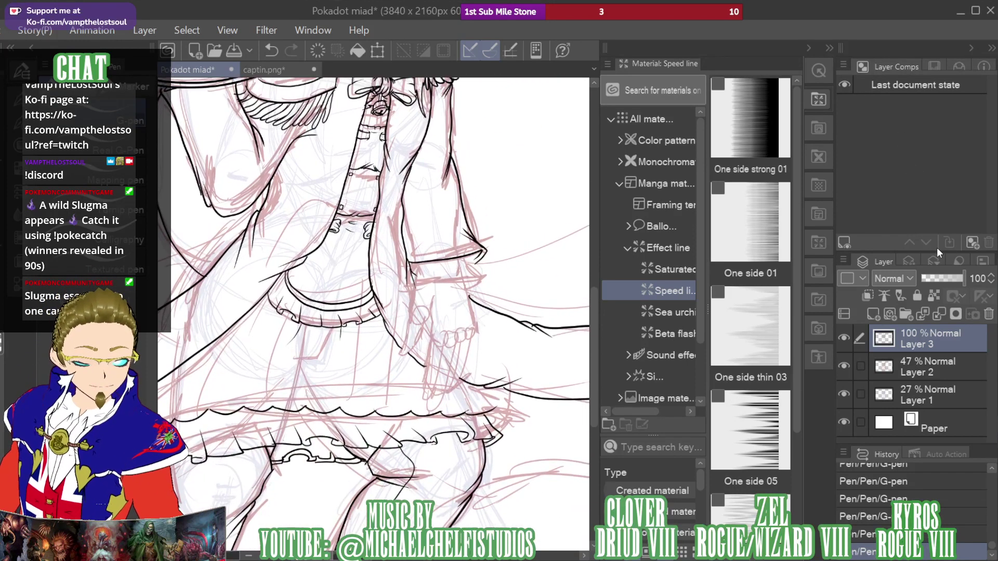
key(ctrl+plus)
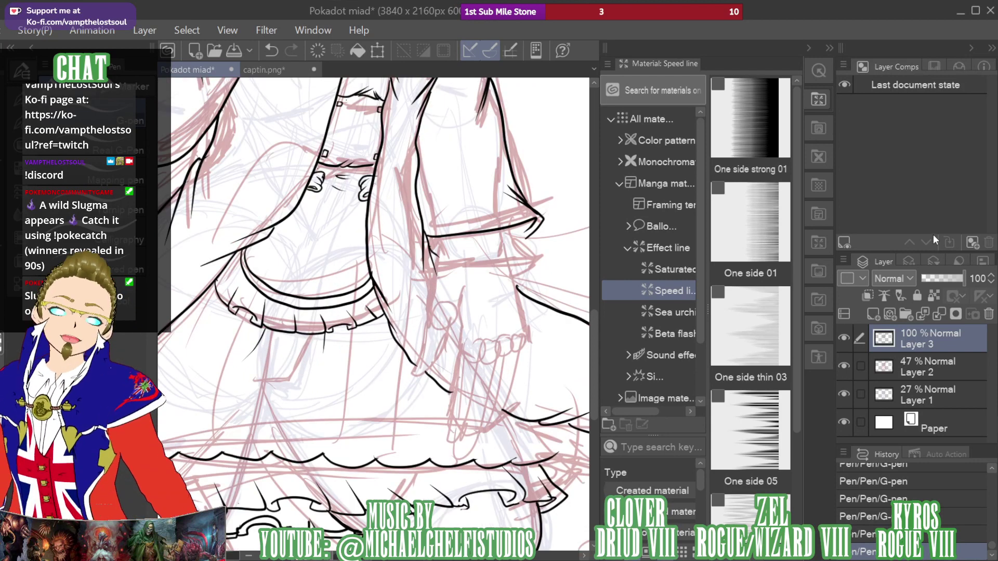
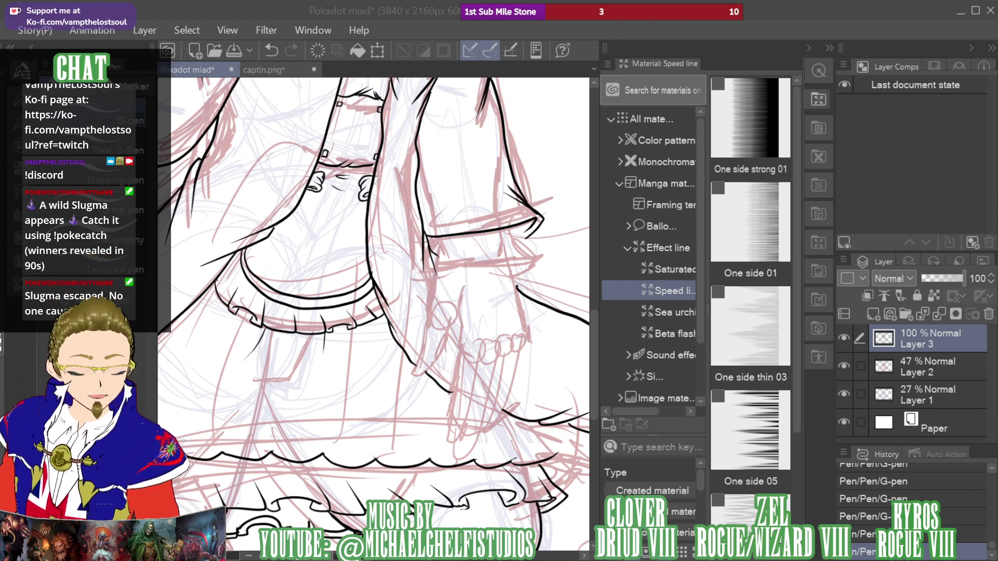
drag(436, 242, 512, 236)
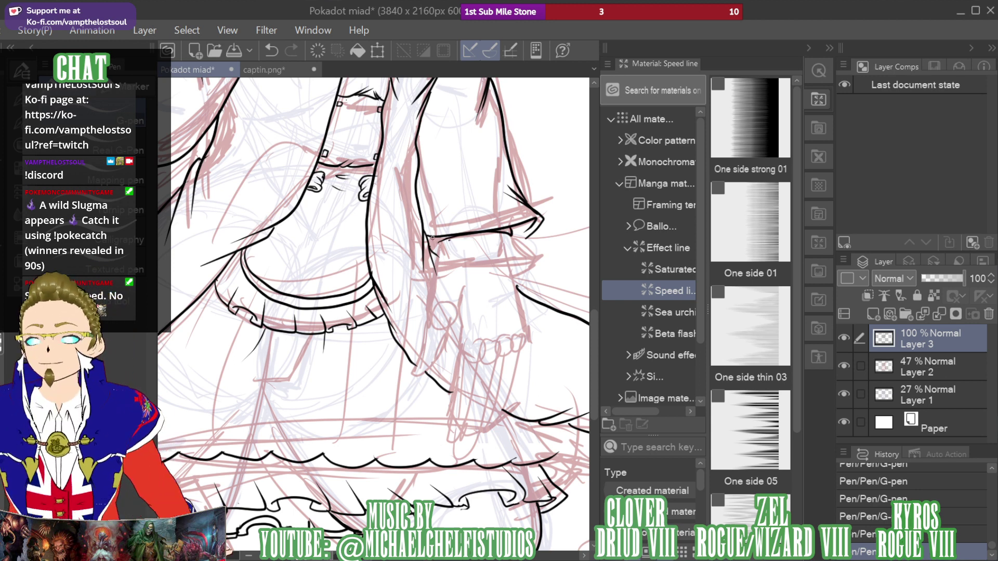
mouse_move(432, 238)
mouse_down()
mouse_move(472, 254)
mouse_move(456, 258)
mouse_move(435, 243)
mouse_move(427, 267)
mouse_move(448, 235)
mouse_move(457, 266)
mouse_move(461, 257)
mouse_move(474, 264)
mouse_move(474, 253)
mouse_move(521, 249)
mouse_up()
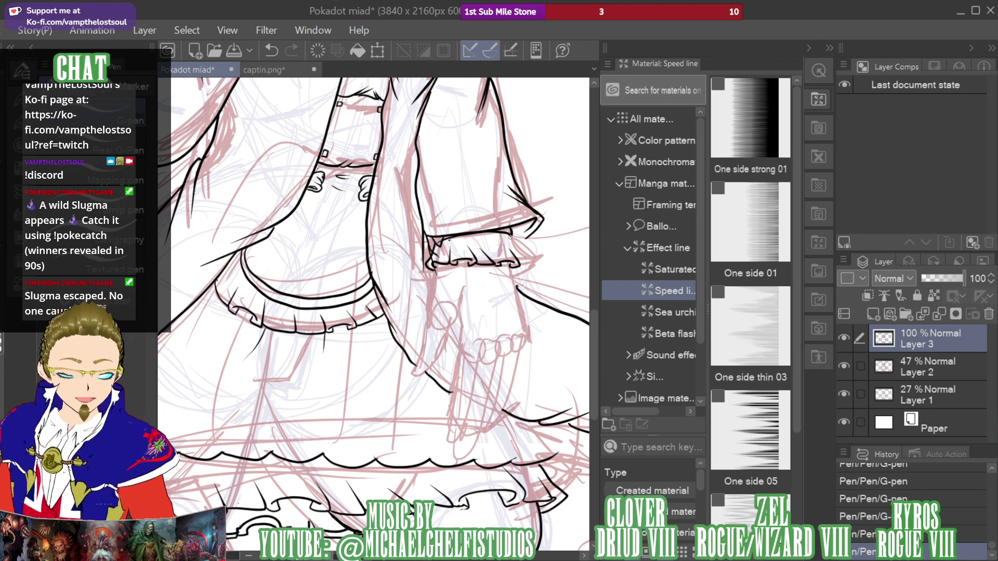
drag(511, 234, 509, 242)
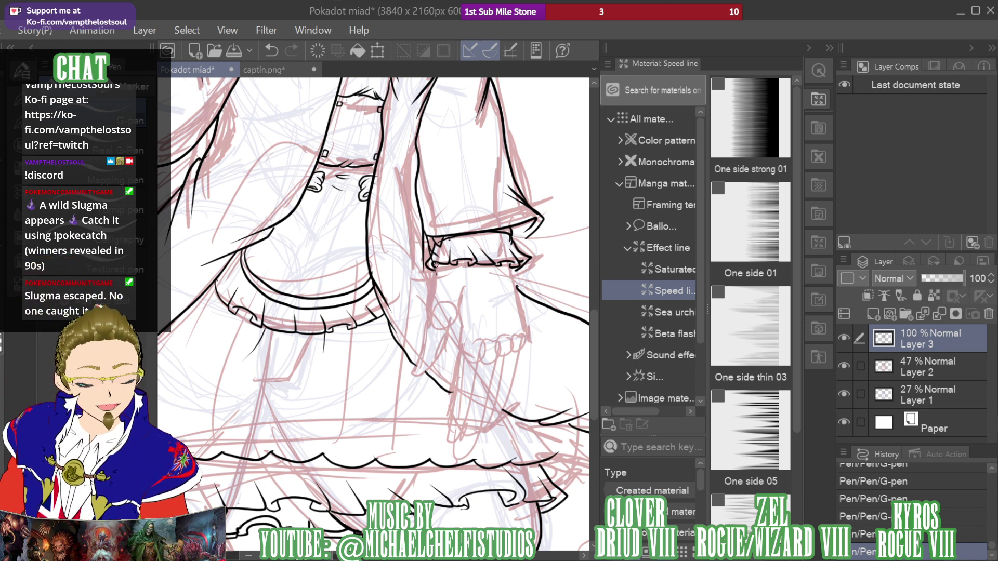
Ink the thumb and first finger of the lowered hand below the ruffled cuff
mouse_move(435, 264)
mouse_down()
mouse_move(421, 372)
mouse_move(435, 367)
mouse_move(455, 311)
mouse_up()
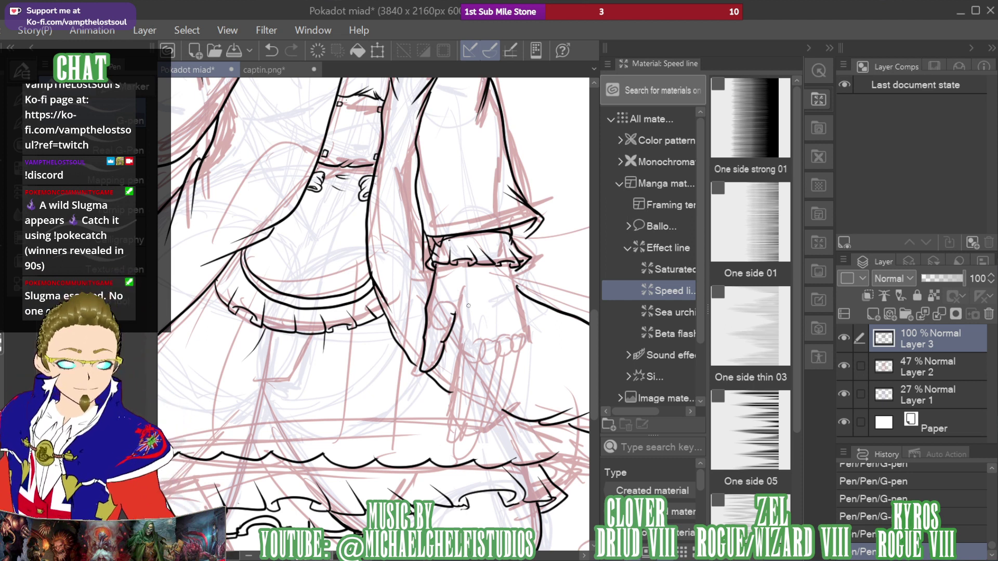
drag(460, 298, 459, 337)
mouse_move(915, 188)
mouse_down()
mouse_move(916, 137)
mouse_move(930, 159)
mouse_move(917, 195)
mouse_up()
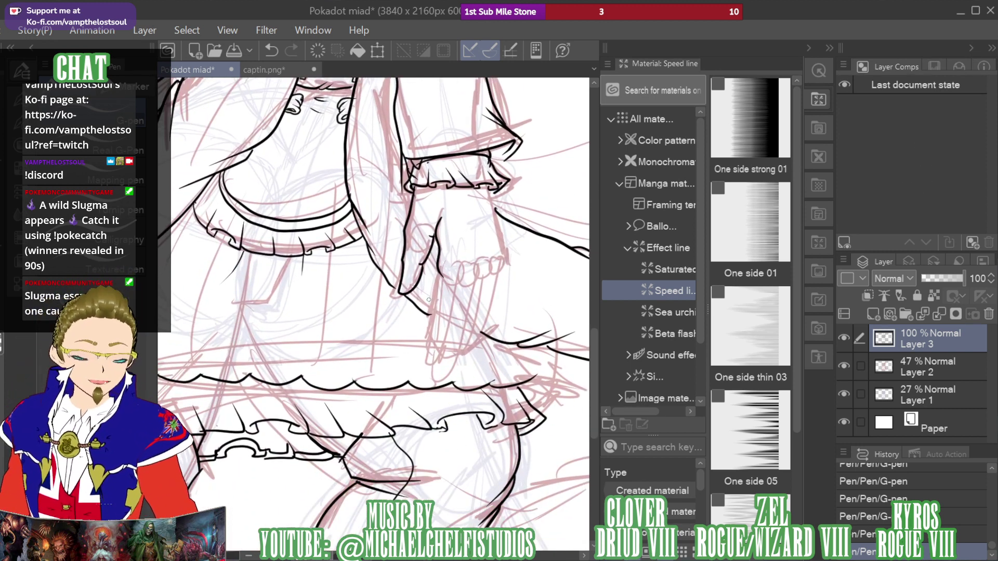
drag(438, 273, 431, 313)
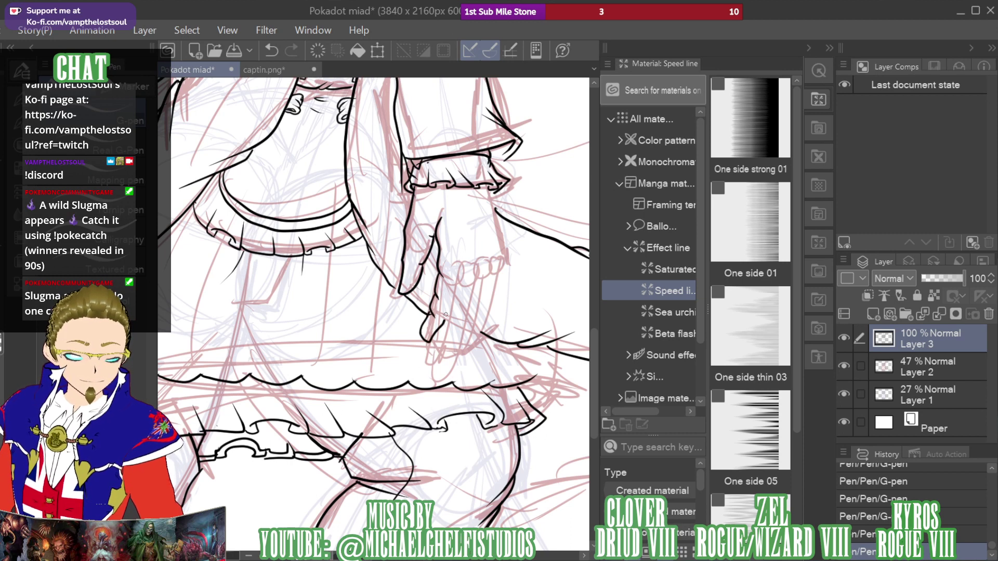
drag(445, 314, 451, 297)
key(ctrl+z)
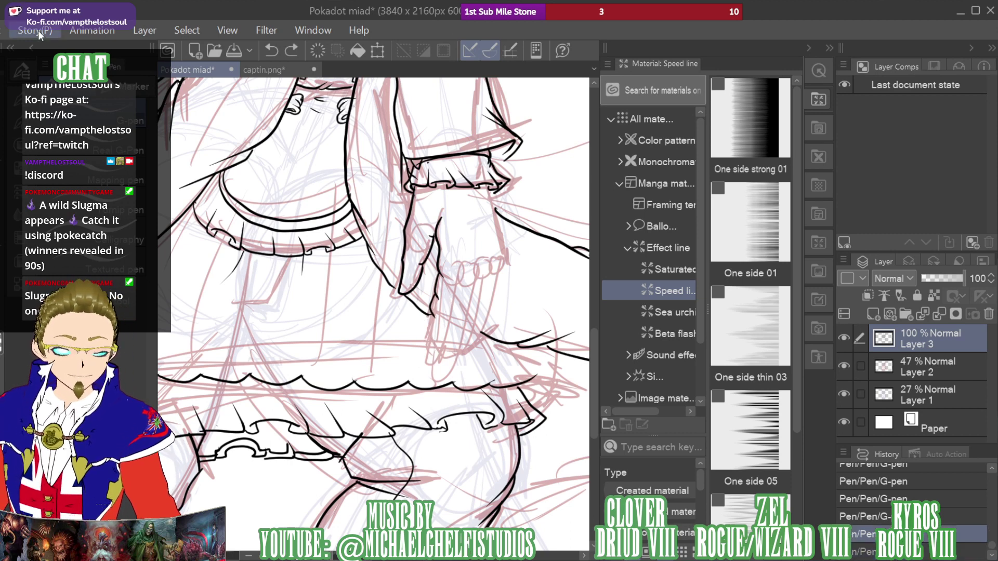
drag(462, 265, 460, 284)
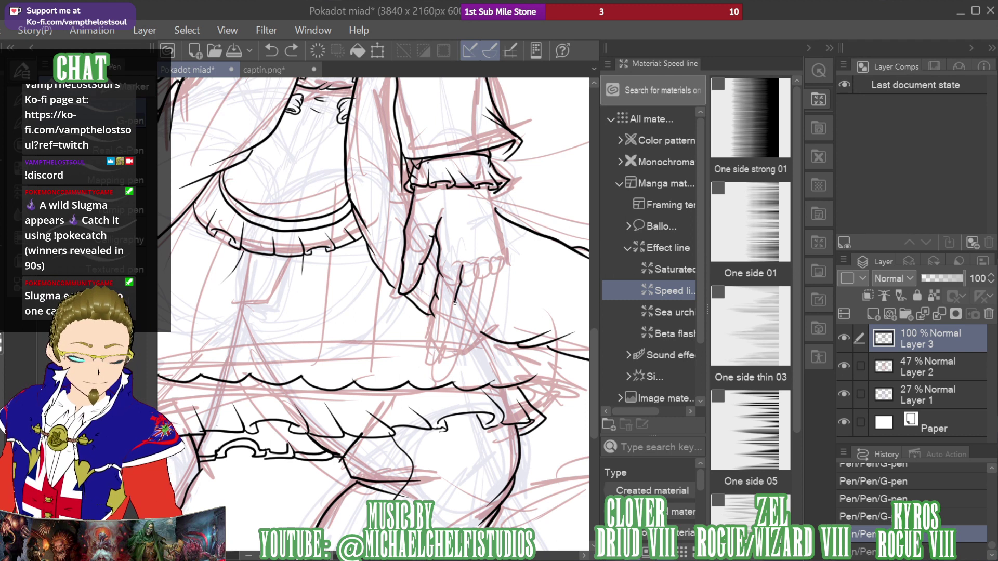
mouse_move(427, 345)
mouse_down()
mouse_move(437, 306)
mouse_move(419, 333)
mouse_up()
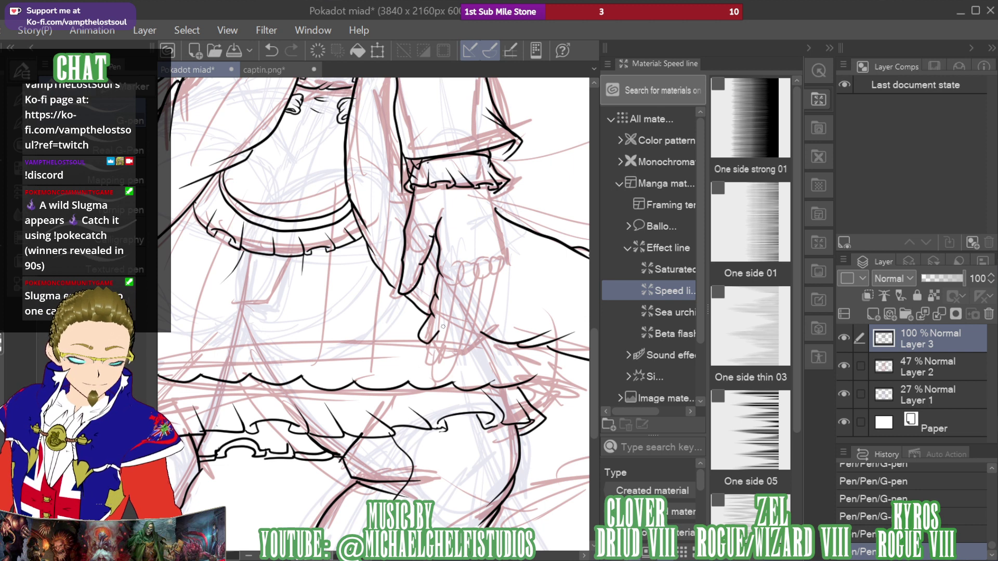
Ink the remaining fingers and knuckles of the lowered hand and the outer edge running up to the cuff
mouse_move(452, 301)
mouse_down()
mouse_move(457, 261)
mouse_move(484, 281)
mouse_move(474, 279)
mouse_move(476, 266)
mouse_move(450, 338)
mouse_up()
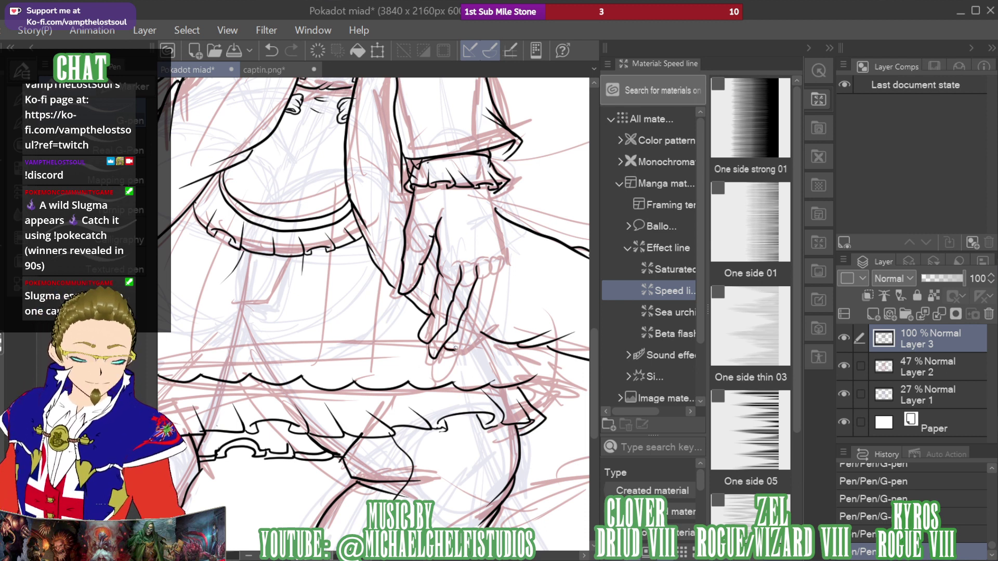
drag(455, 348, 489, 263)
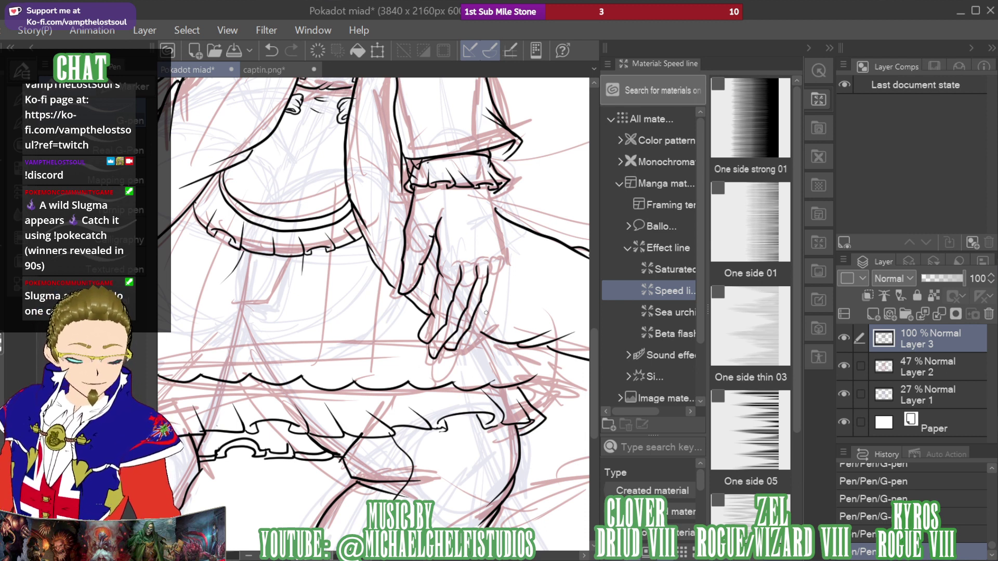
drag(479, 326, 503, 259)
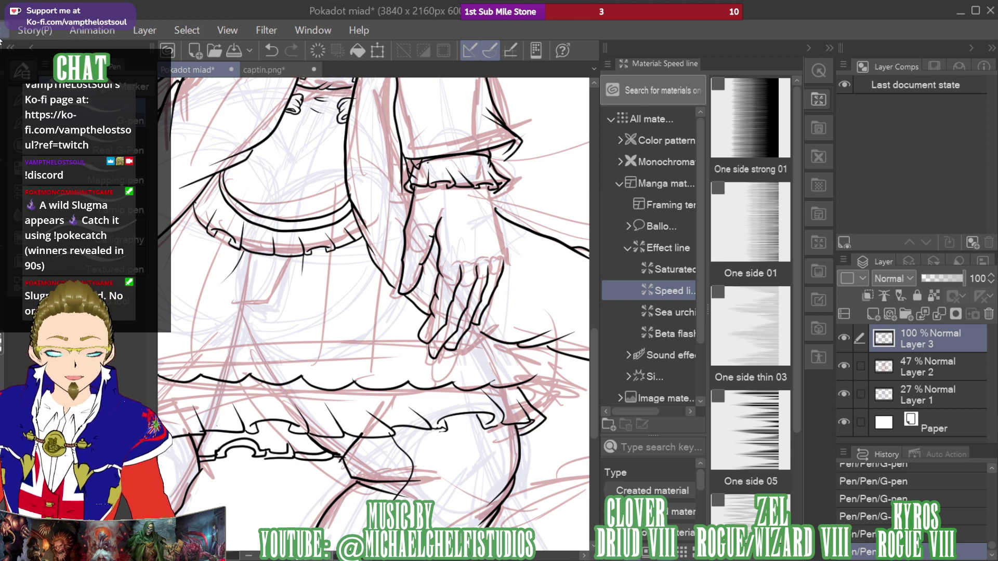
key(ctrl+z)
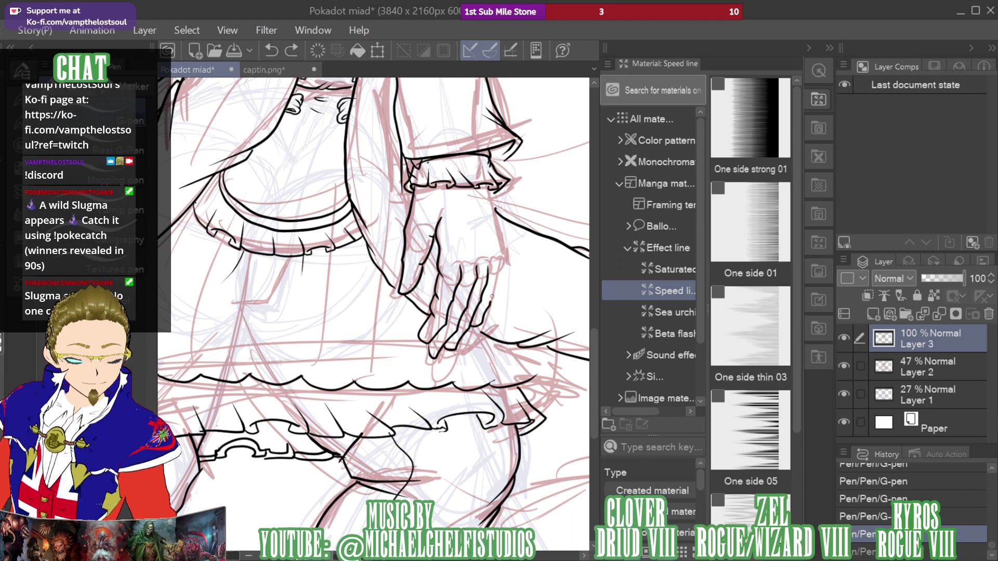
drag(492, 296, 504, 259)
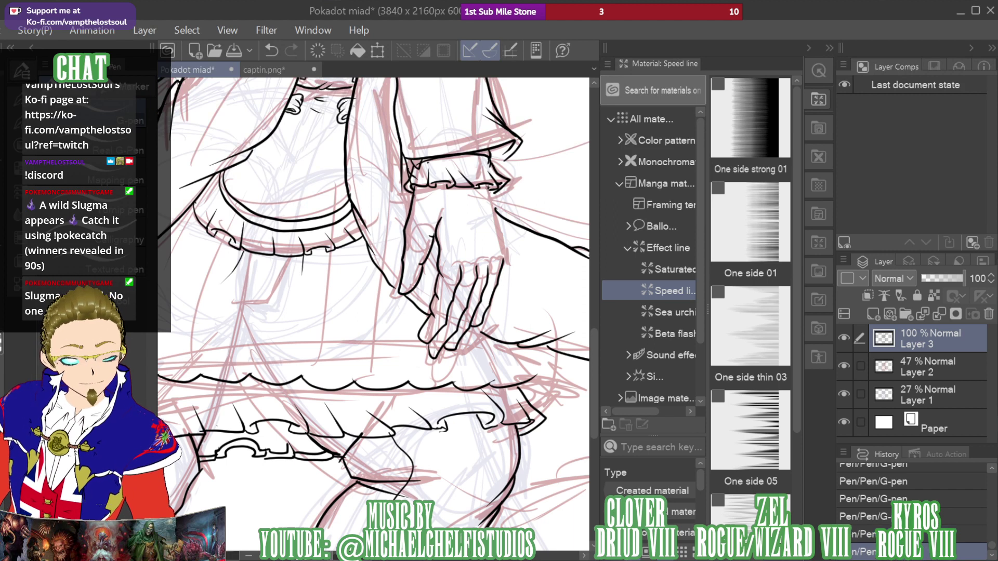
drag(486, 185, 505, 260)
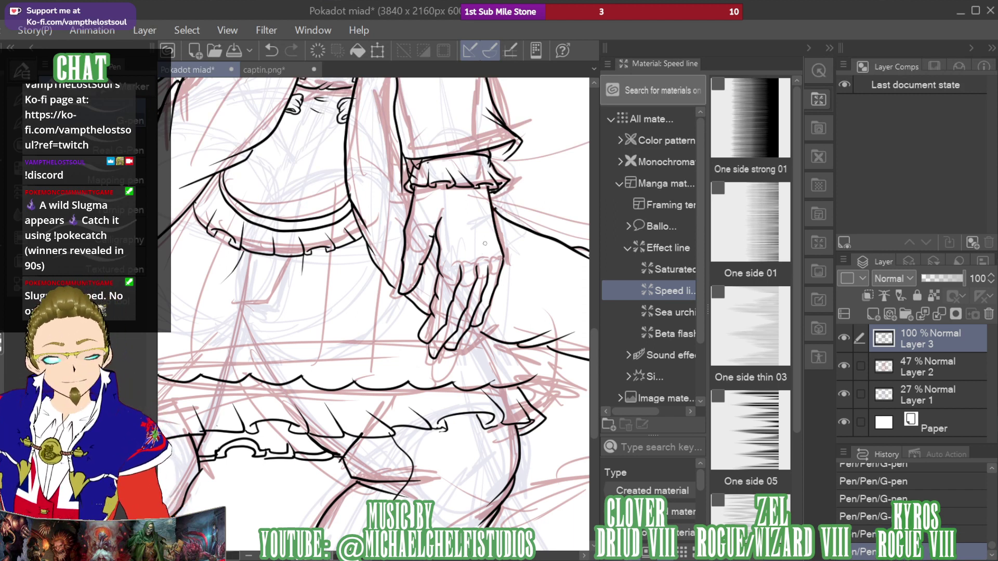
Touch up the first leg's outer contour and its line where it meets the skirt ruffle
drag(925, 200, 883, 198)
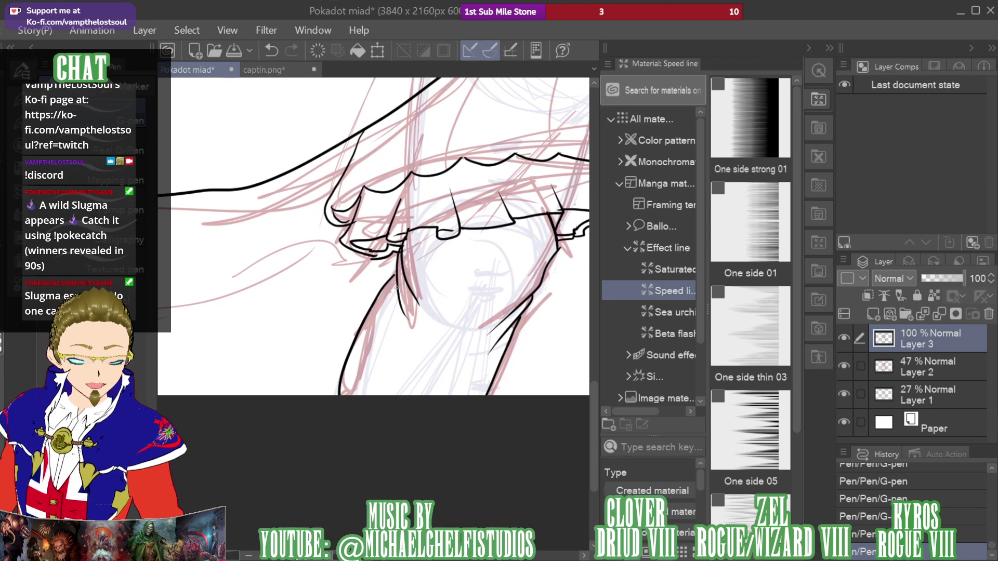
drag(396, 287, 352, 382)
drag(400, 286, 415, 237)
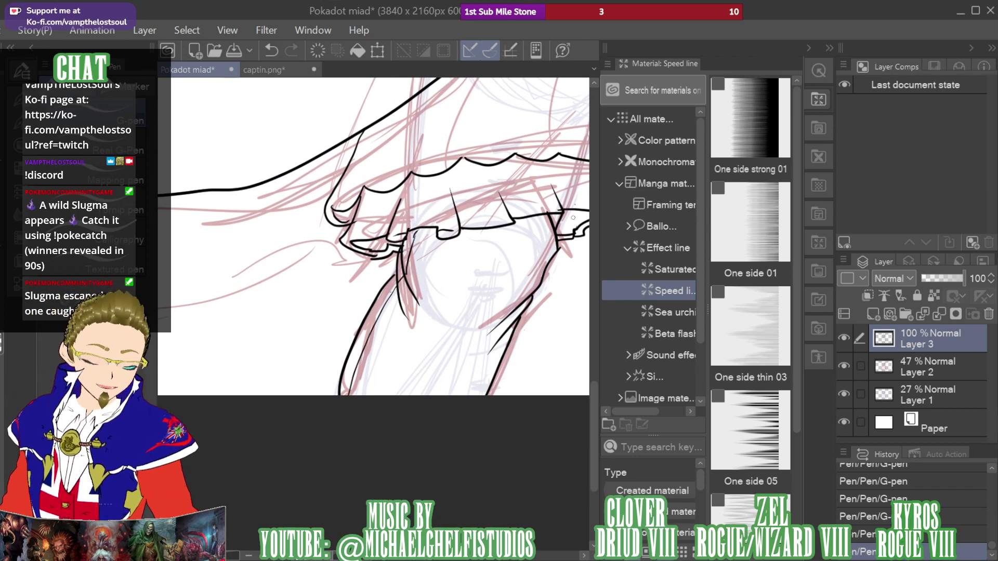
Fill the small enclosed area of the collar beside the beard with black
mouse_move(899, 193)
mouse_down()
mouse_move(905, 181)
mouse_move(880, 172)
mouse_move(884, 190)
mouse_move(936, 154)
mouse_move(908, 142)
mouse_up()
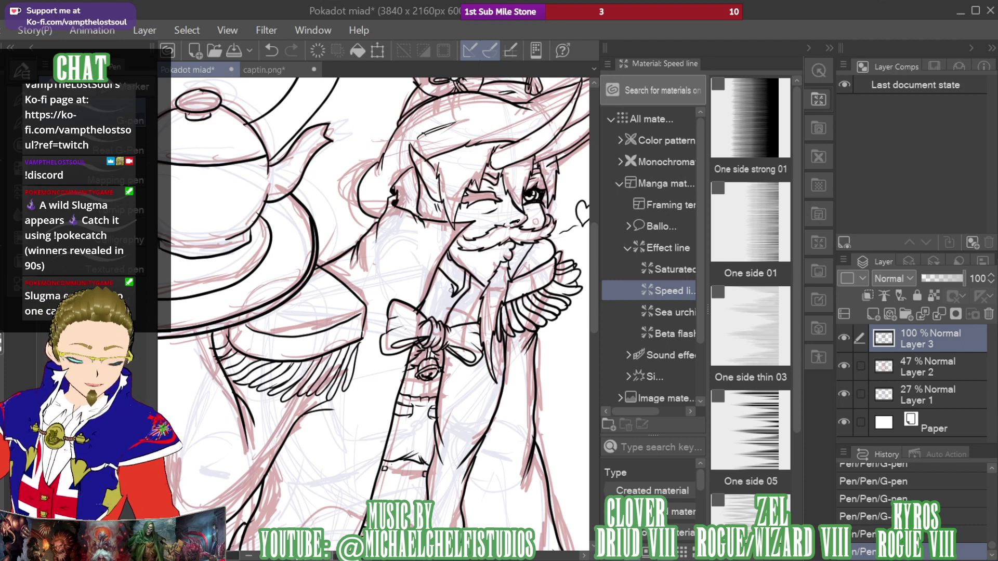
key(e)
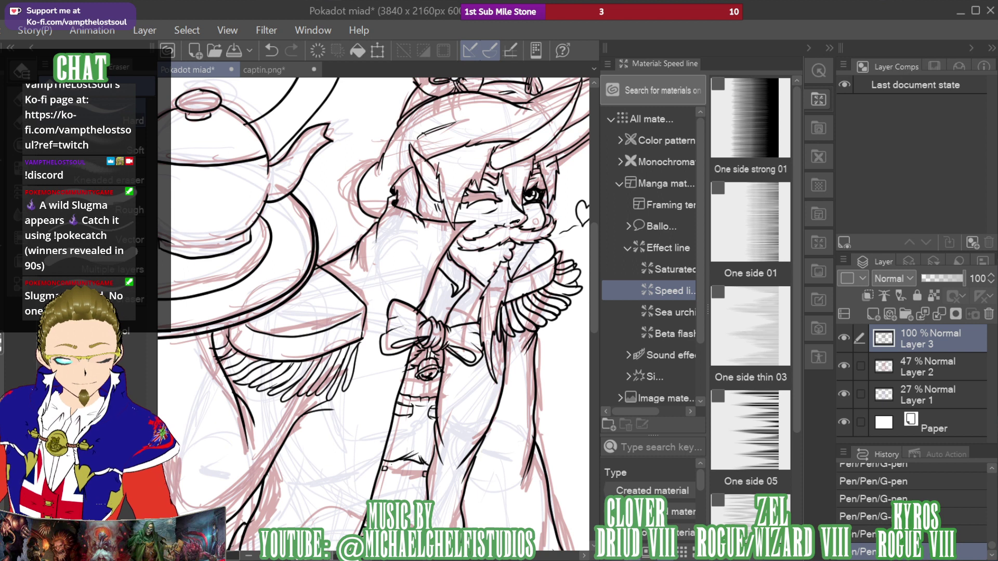
key(g)
click(458, 274)
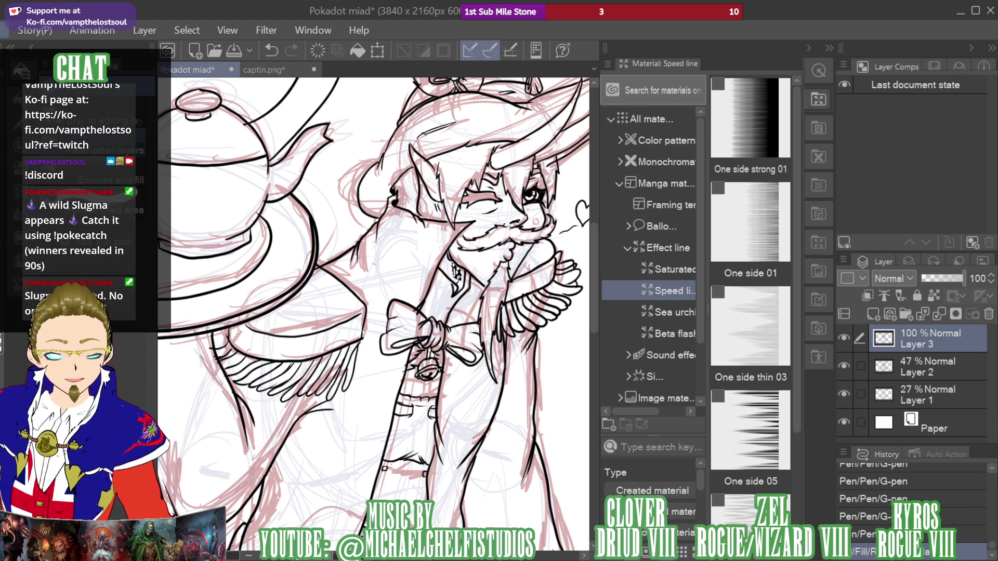
Undo the last fill and paint a solid black shape with the G-pen in the collar opening beneath the beard
key(ctrl+z)
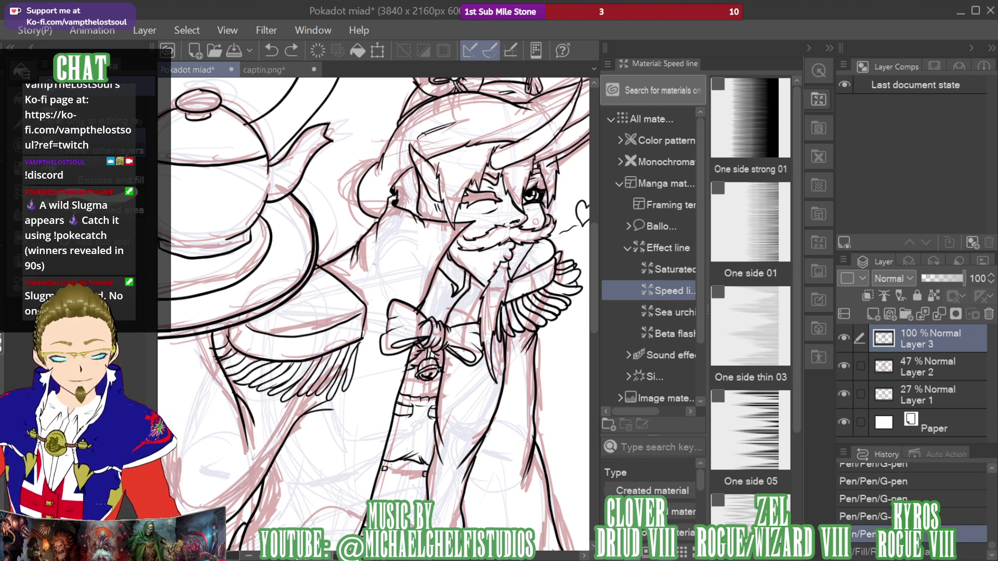
key(p)
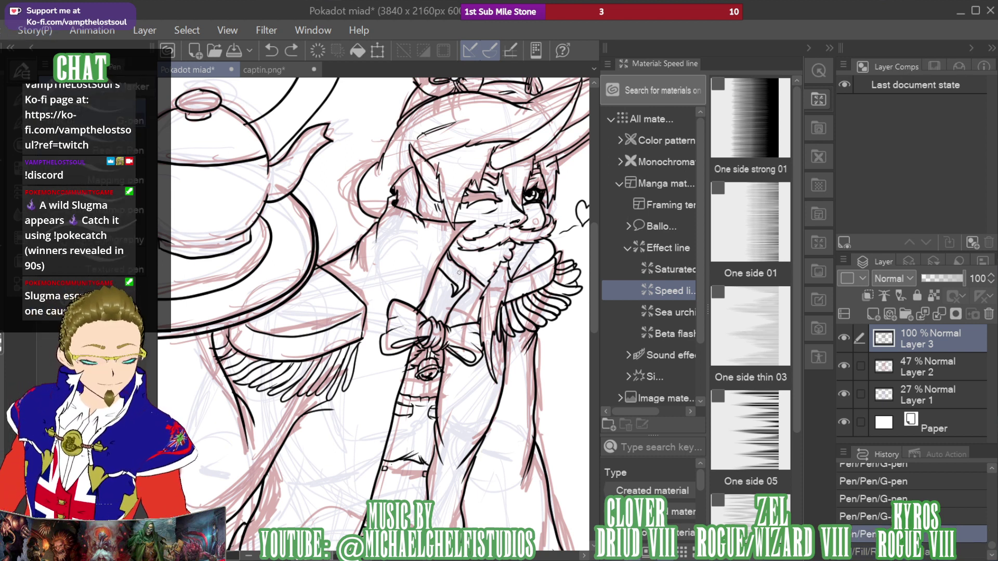
mouse_move(456, 293)
mouse_down()
mouse_move(460, 268)
mouse_move(443, 271)
mouse_move(462, 285)
mouse_move(446, 255)
mouse_move(459, 264)
mouse_up()
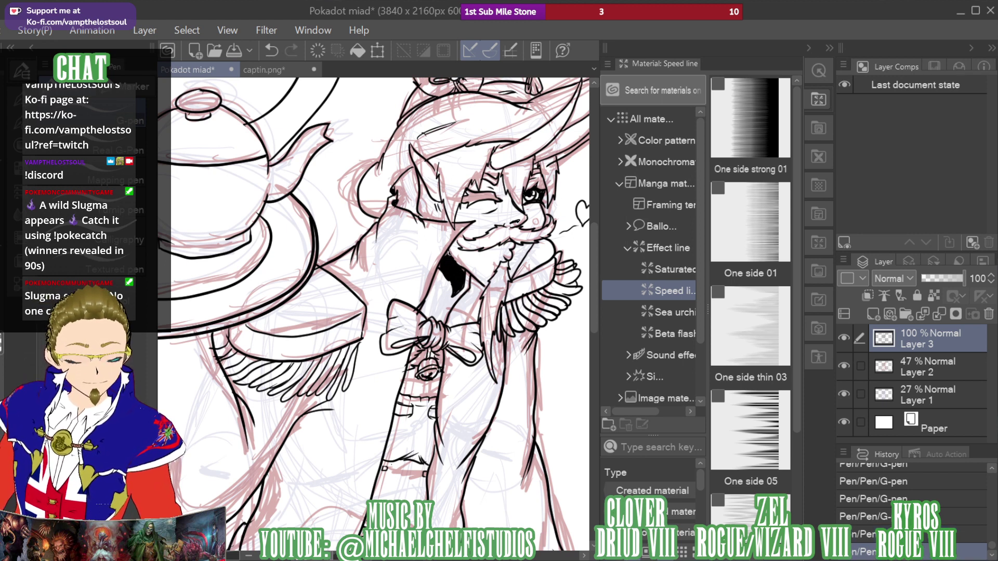
Clean up the edges of the black collar shape using the hard eraser and the G-pen
key(e)
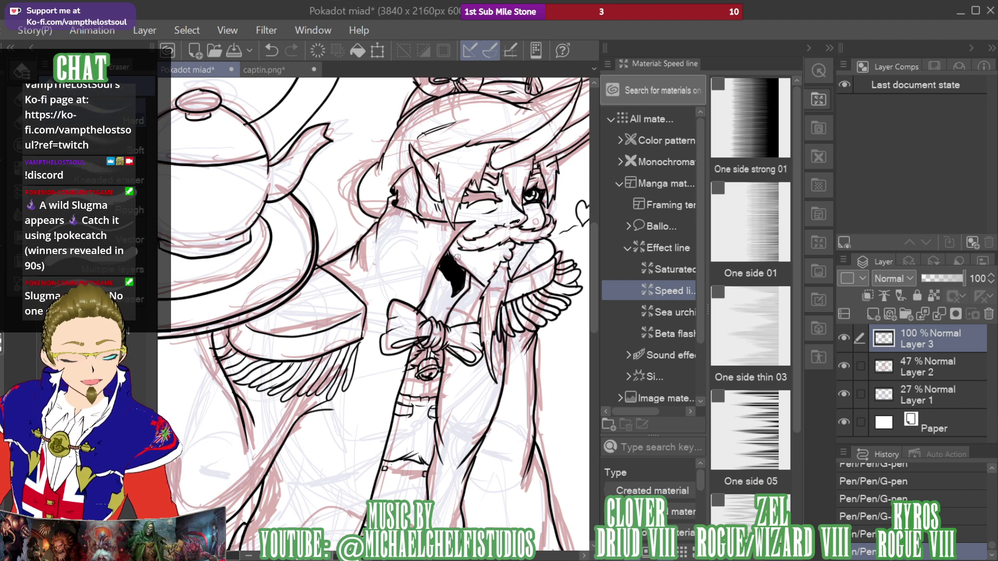
drag(460, 260, 451, 271)
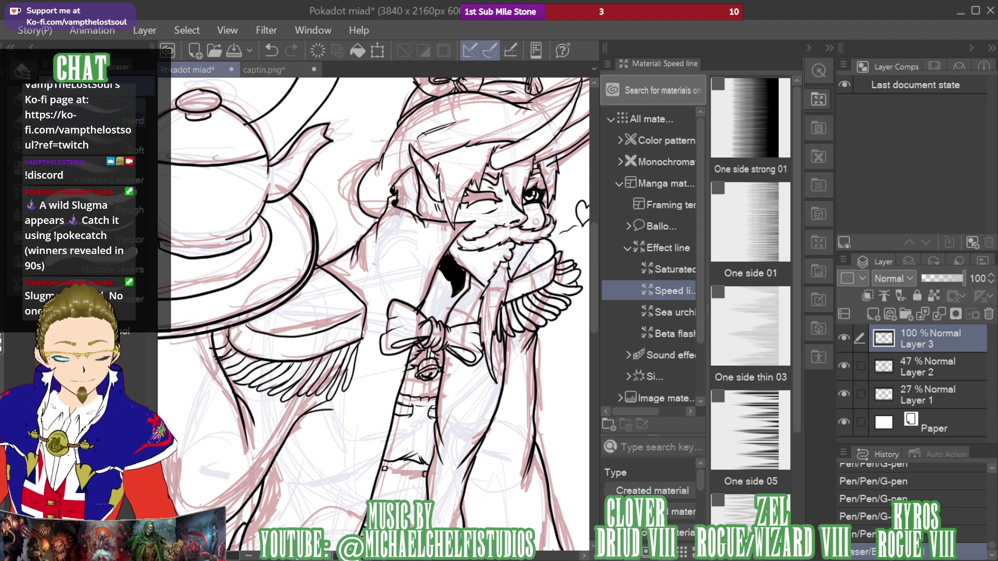
key(p)
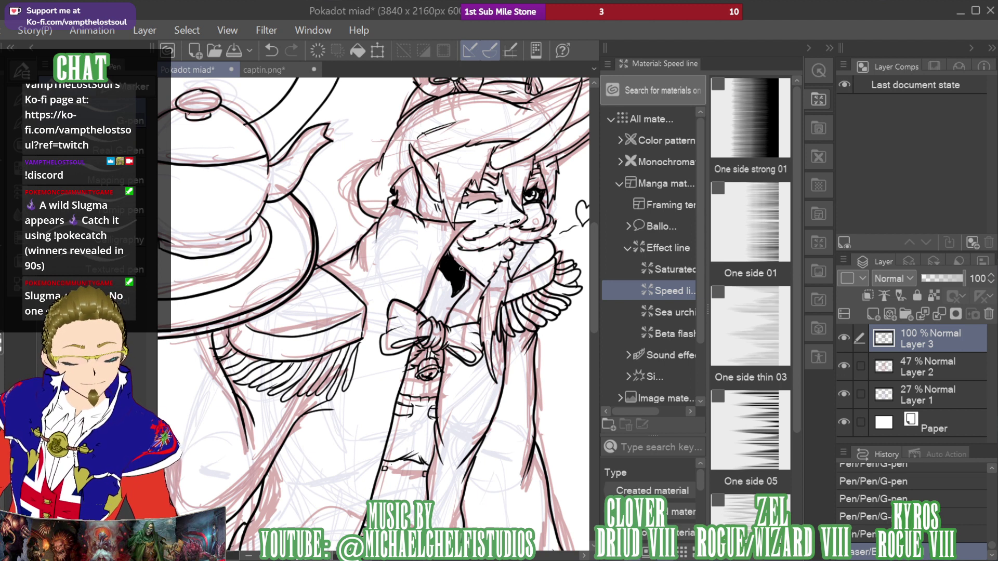
click(447, 257)
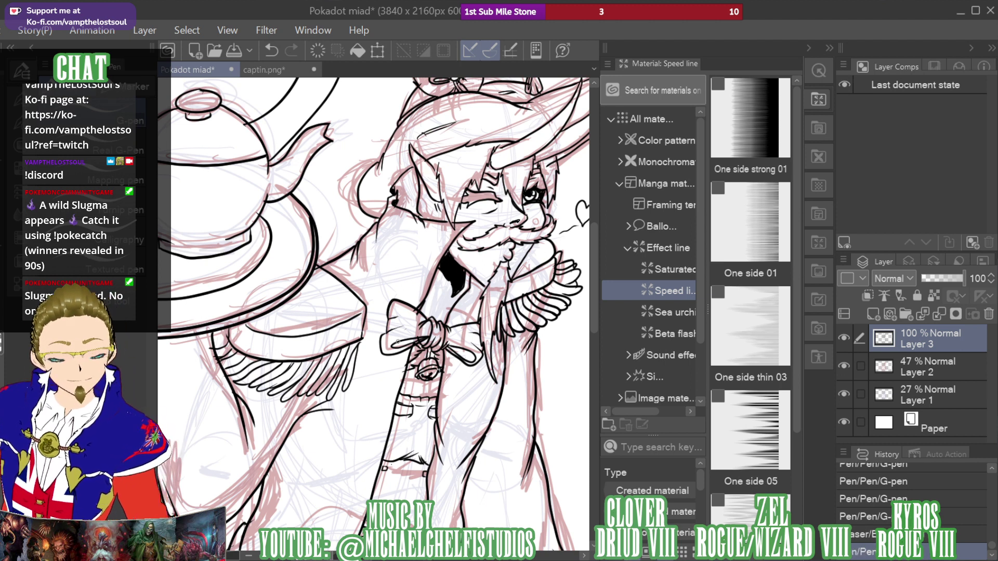
key(e)
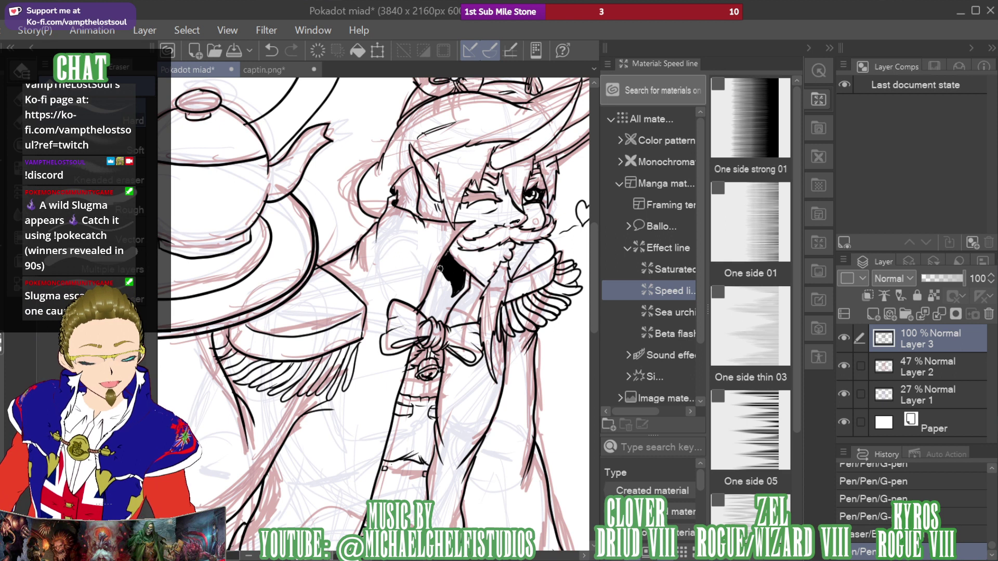
mouse_move(441, 269)
mouse_down()
mouse_move(447, 300)
mouse_move(445, 278)
mouse_move(452, 297)
mouse_move(462, 289)
mouse_move(444, 263)
mouse_up()
key(p)
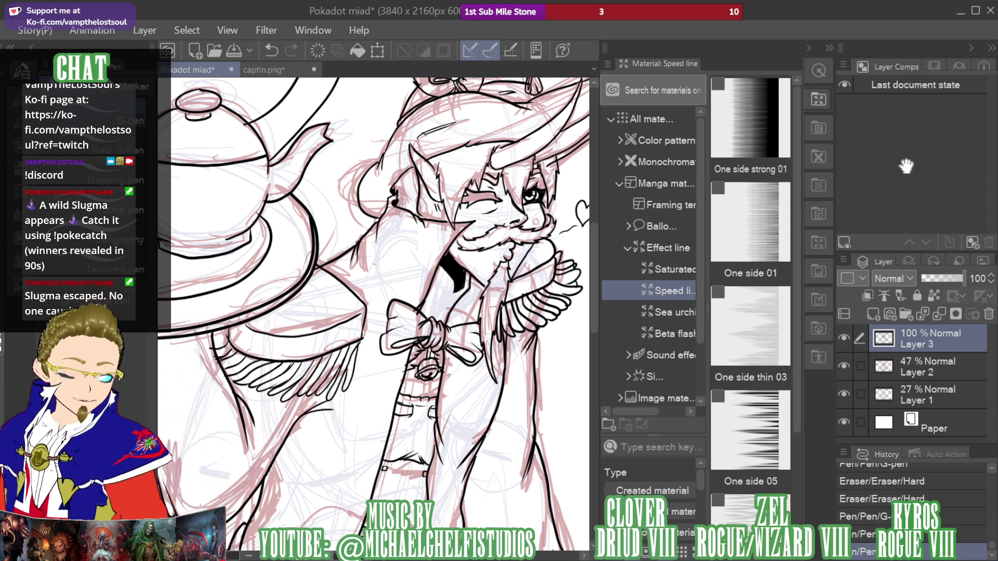
drag(905, 167, 897, 154)
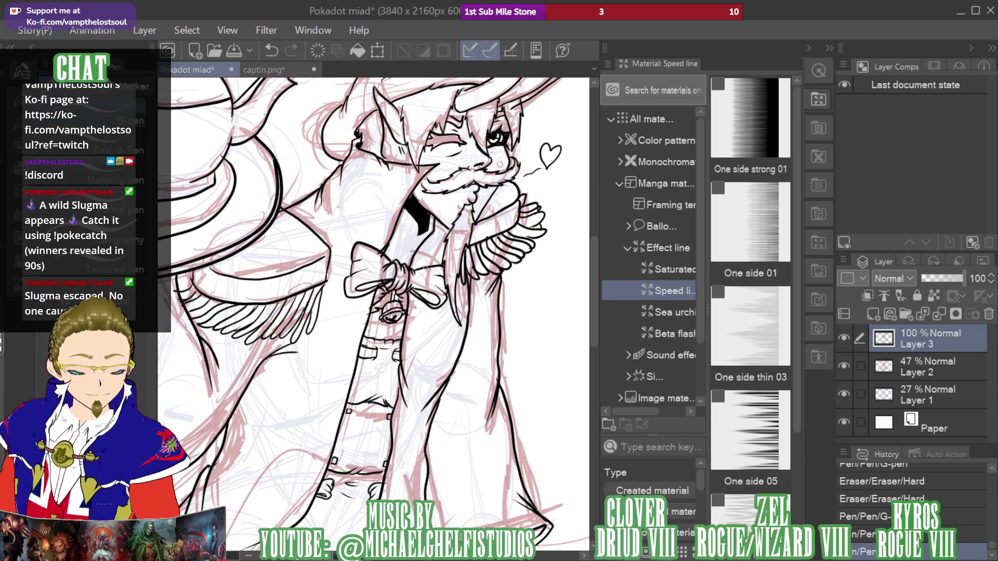
drag(425, 268, 440, 250)
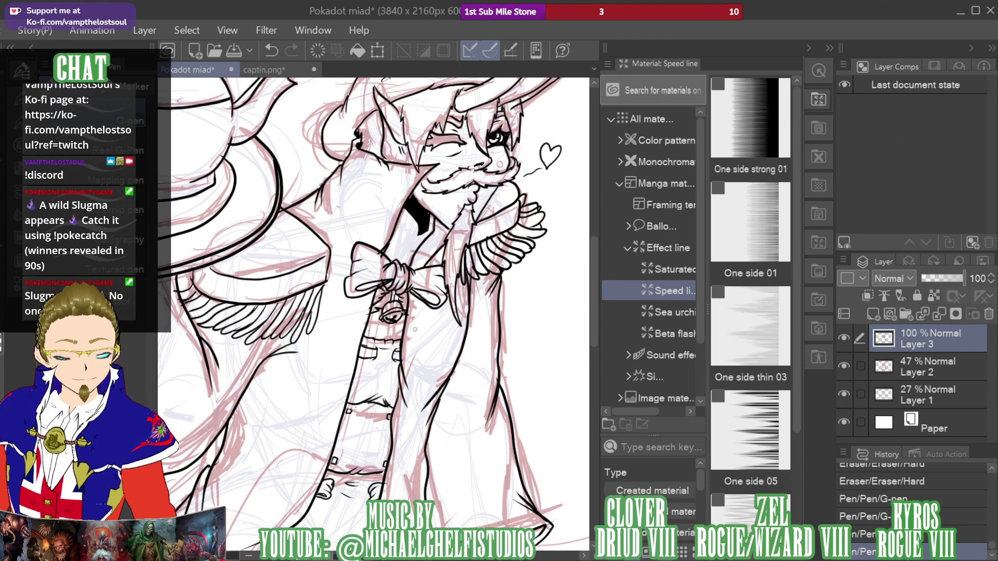
Check the captin.png artwork, and ink the wavy lower edge and fold lines of the flowing fabric left of the skirt
click(280, 71)
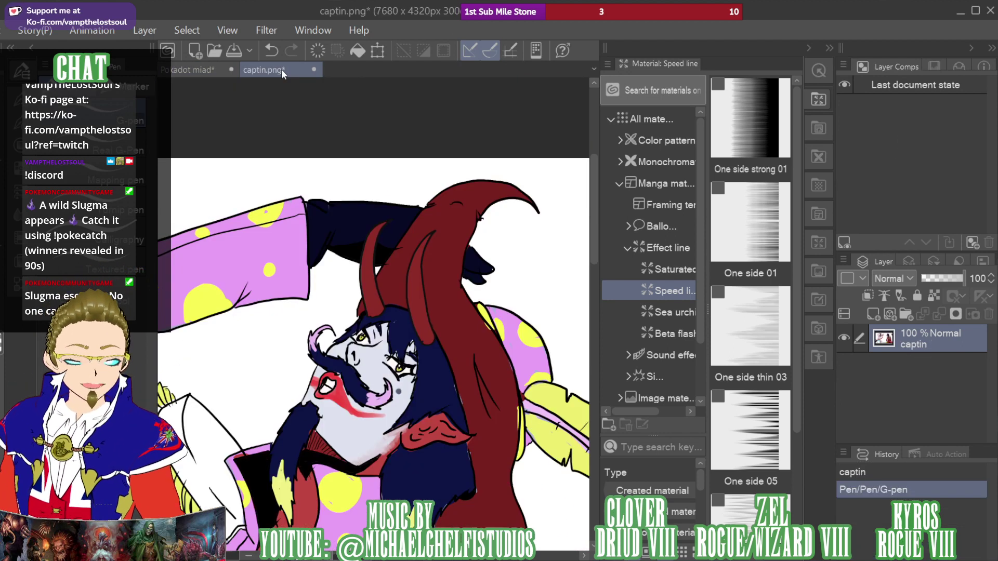
mouse_move(874, 142)
mouse_down()
mouse_move(872, 165)
mouse_move(862, 174)
mouse_move(867, 165)
mouse_move(853, 164)
mouse_move(905, 166)
mouse_move(885, 192)
mouse_move(916, 247)
mouse_up()
click(182, 72)
key(ctrl+minus)
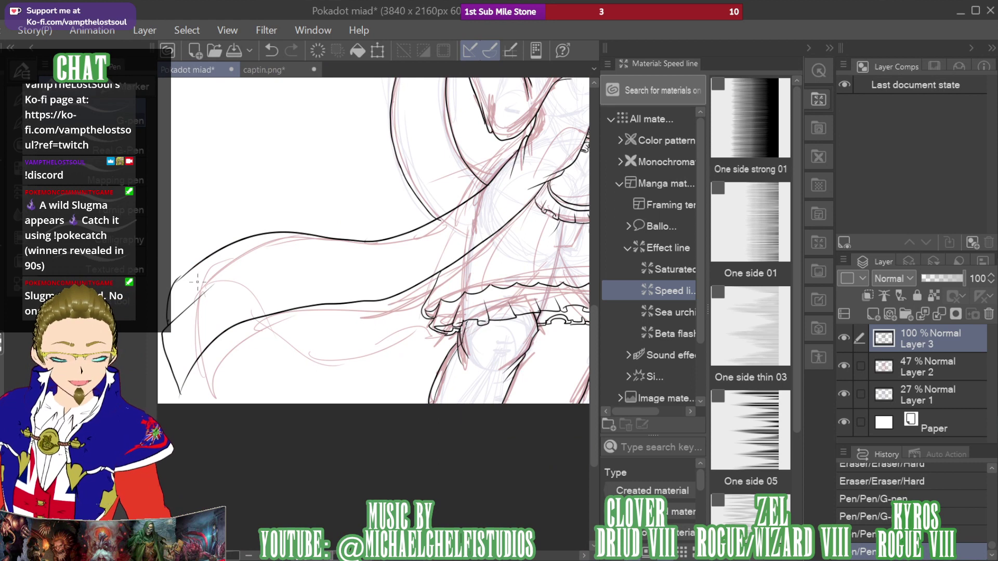
drag(182, 278, 177, 279)
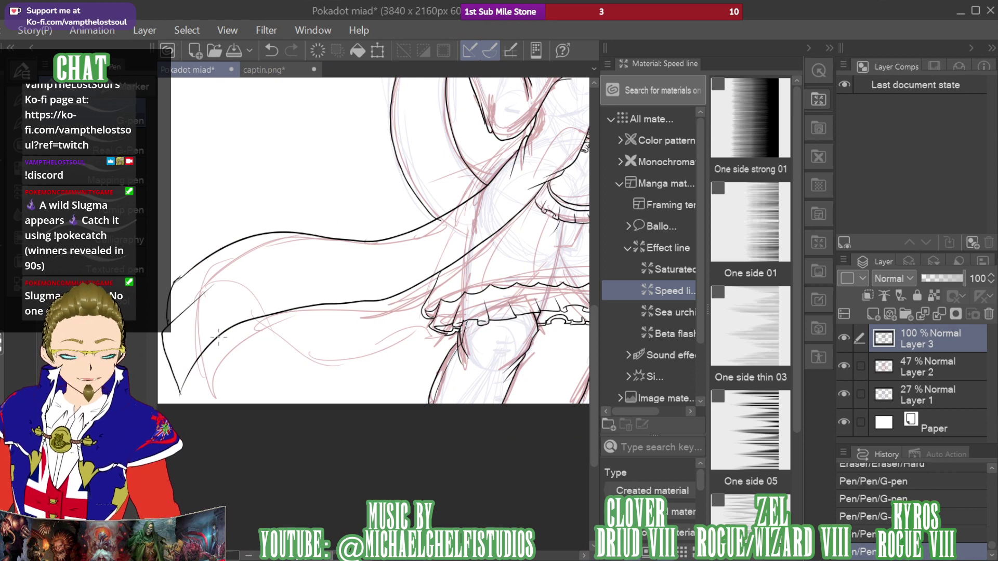
mouse_move(218, 337)
mouse_down()
mouse_move(357, 368)
mouse_move(416, 353)
mouse_up()
drag(911, 176, 878, 182)
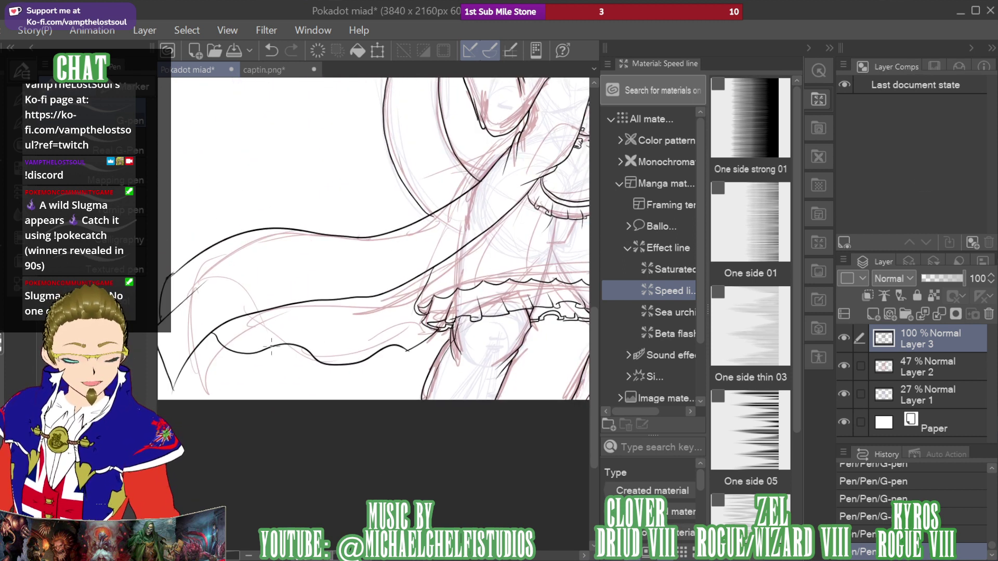
drag(271, 346, 325, 319)
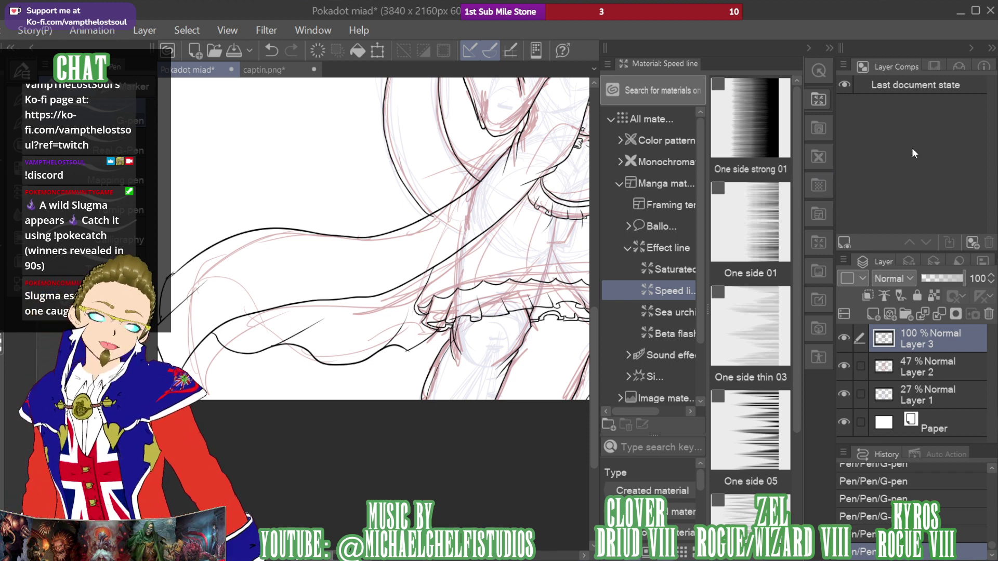
Ink the wavy lower edge and fold lines of the flowing fabric right of the skirt
mouse_move(914, 146)
mouse_down()
mouse_move(908, 172)
mouse_move(942, 179)
mouse_up()
mouse_move(261, 315)
mouse_down()
mouse_move(321, 340)
mouse_move(390, 301)
mouse_move(431, 300)
mouse_move(450, 276)
mouse_up()
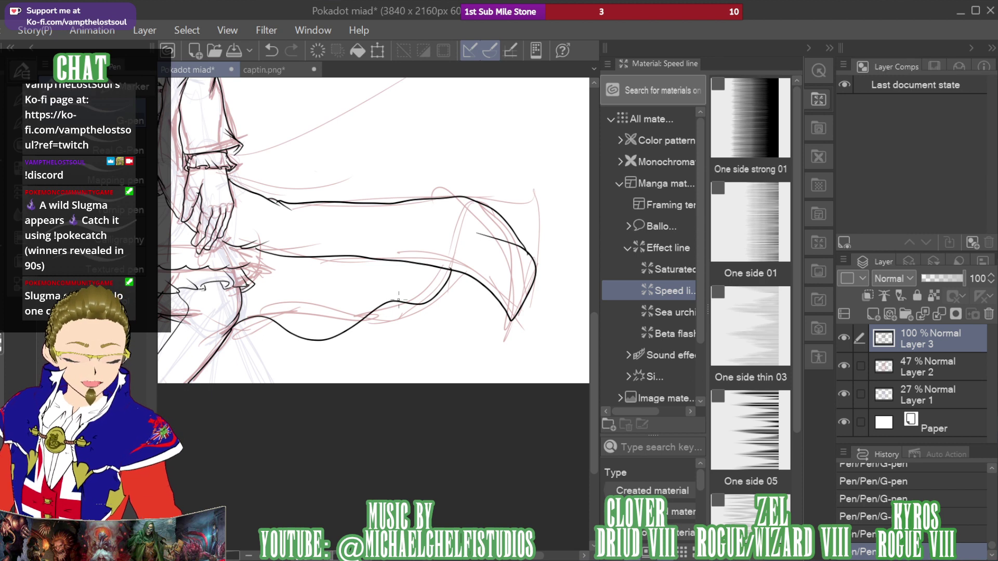
drag(398, 301, 352, 289)
drag(269, 321, 248, 295)
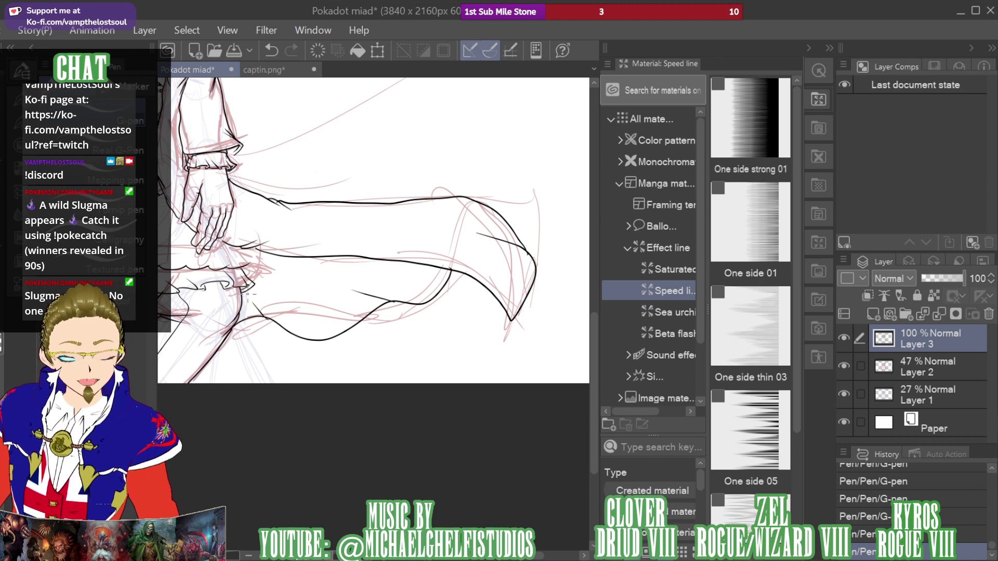
mouse_move(907, 189)
mouse_down()
mouse_move(936, 187)
mouse_move(903, 168)
mouse_move(887, 179)
mouse_up()
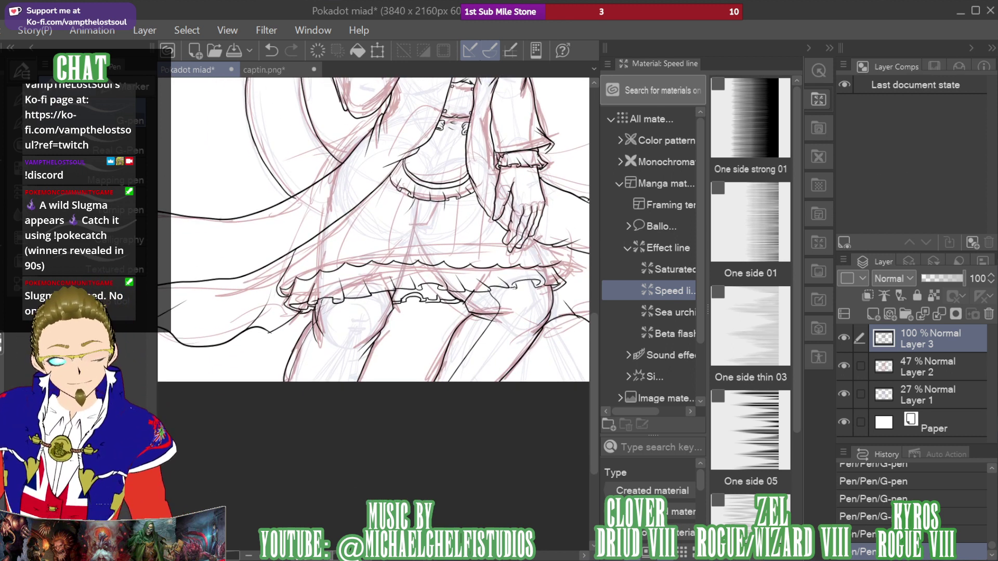
key(g)
click(433, 292)
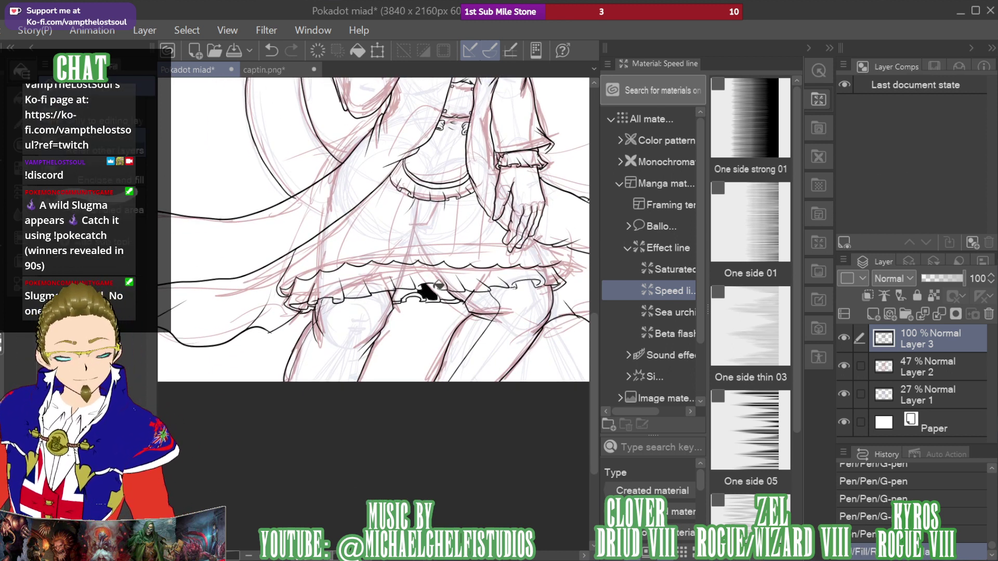
key(ctrl+z)
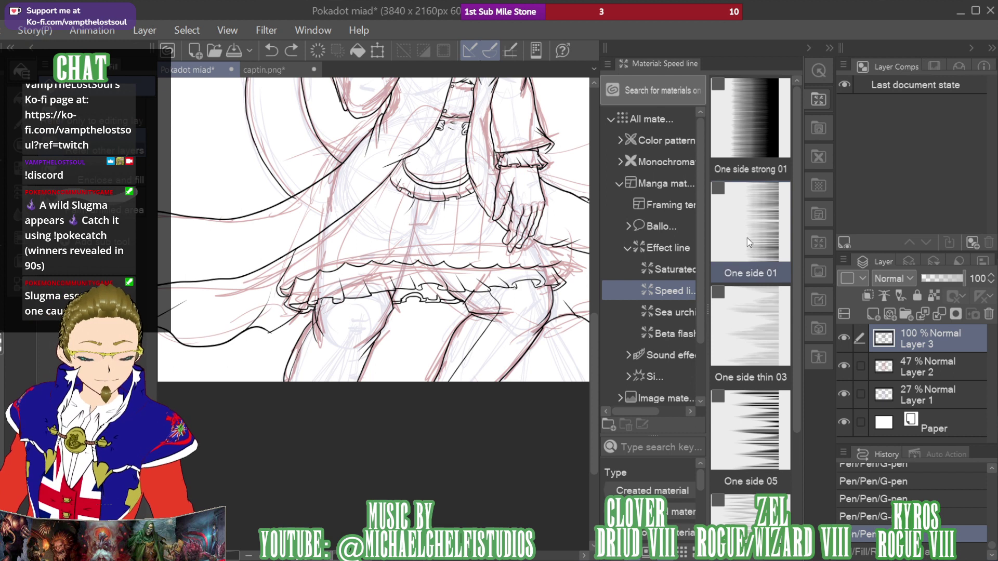
Hide the sketch layers Layer 2 and Layer 1 so only the line art shows over the paper
drag(886, 186, 898, 145)
click(844, 367)
click(845, 393)
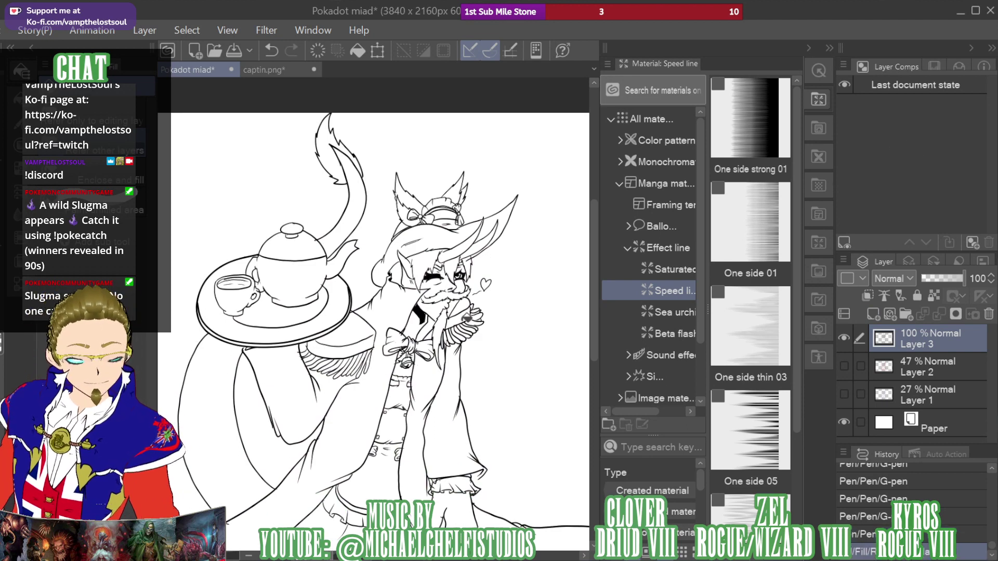
Fill the gaps beneath the skirt's ruffled hem with black between the legs and at both outer ends
drag(910, 155, 903, 184)
click(386, 411)
click(356, 415)
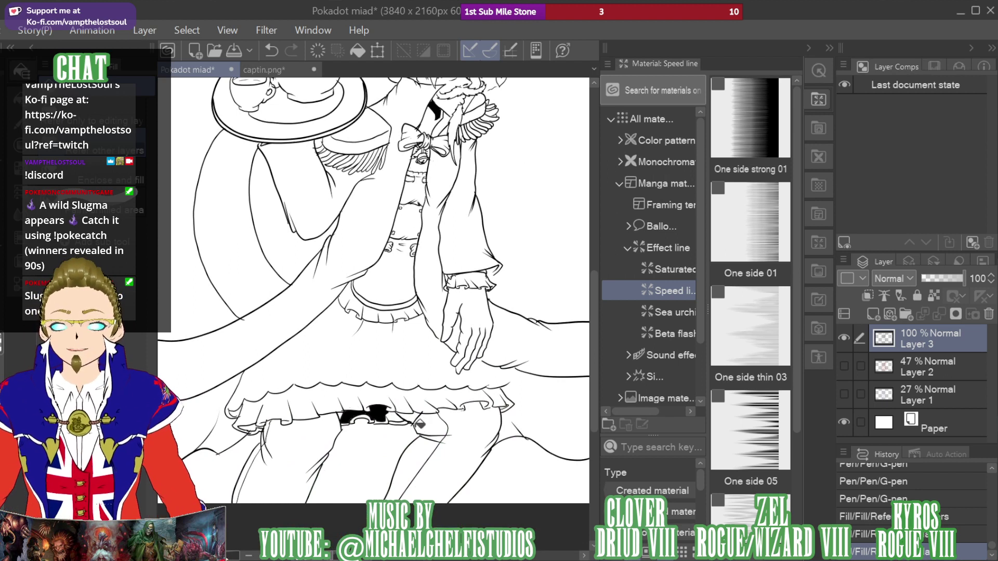
click(399, 418)
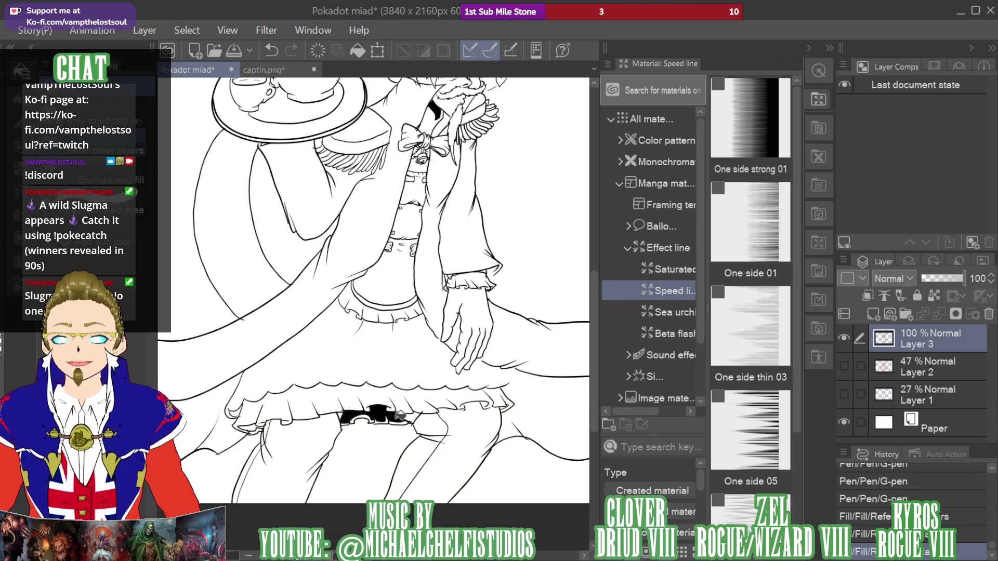
click(508, 405)
click(252, 428)
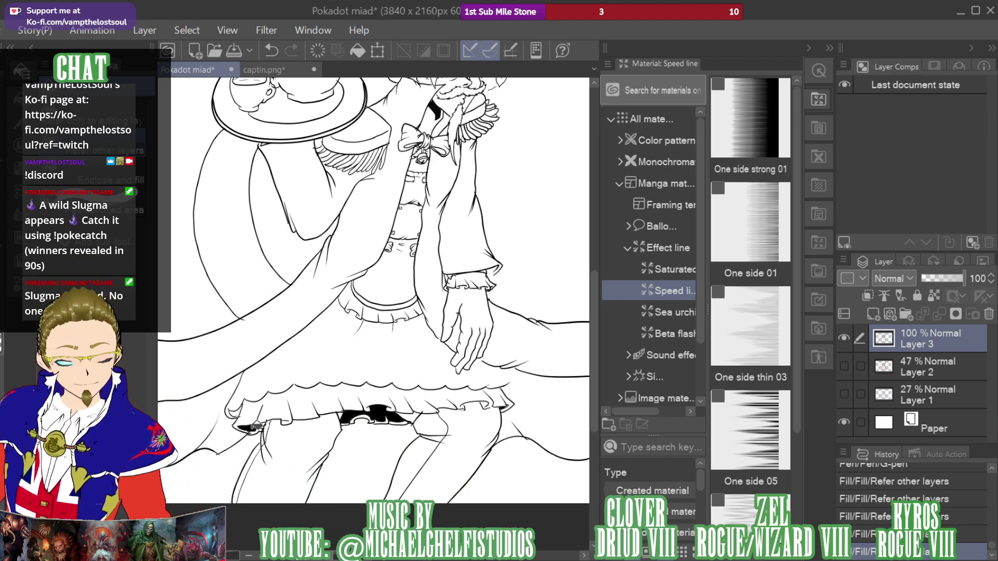
Outline a shadow area inside the lowered arm's sleeve opening with the G-pen and fill it with black
drag(908, 176, 907, 158)
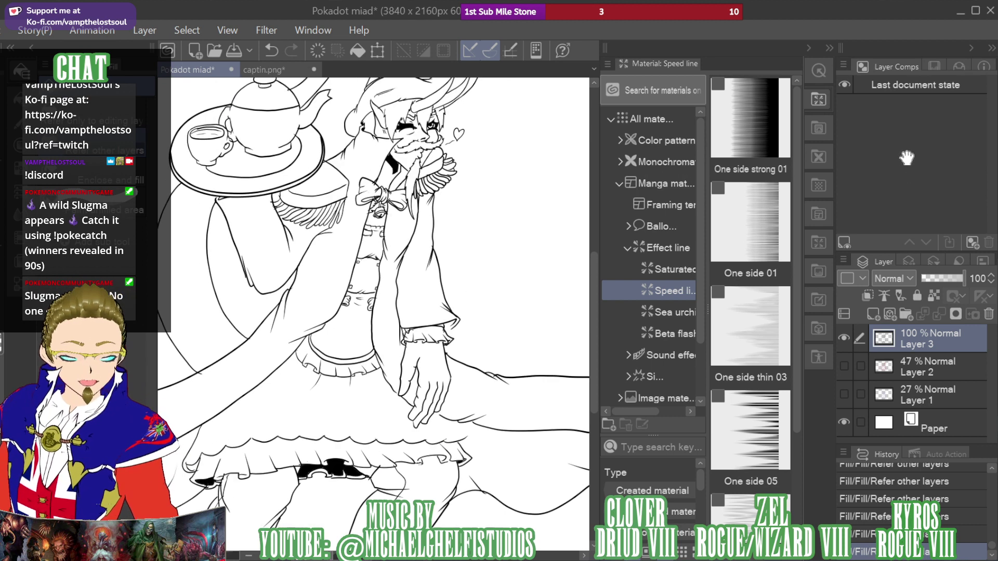
key(p)
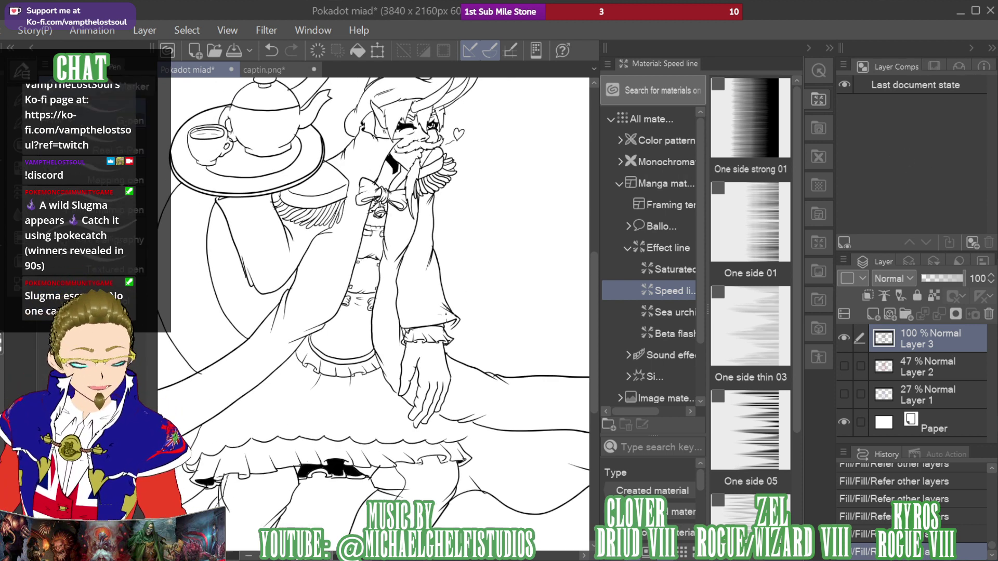
drag(437, 327, 454, 322)
key(g)
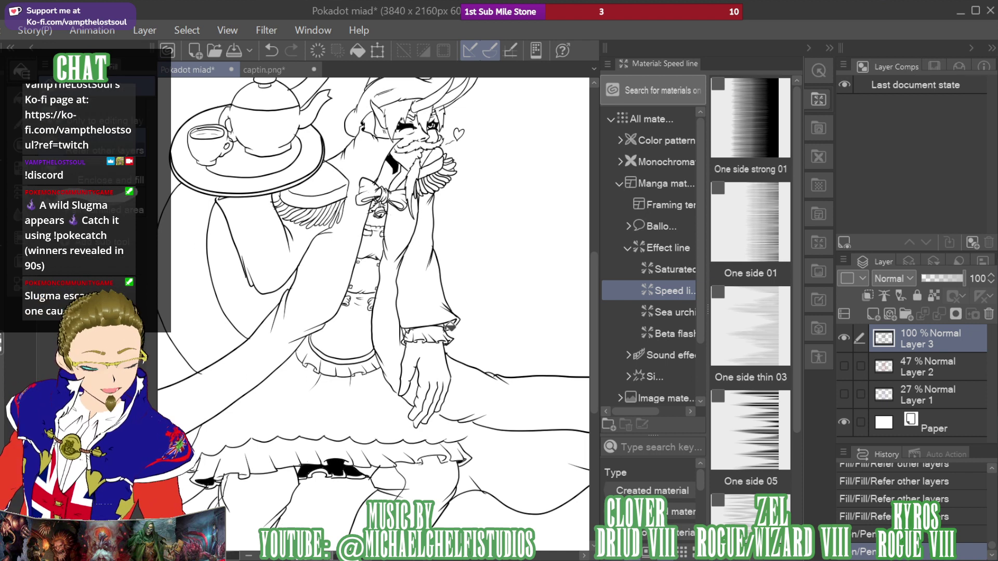
click(454, 321)
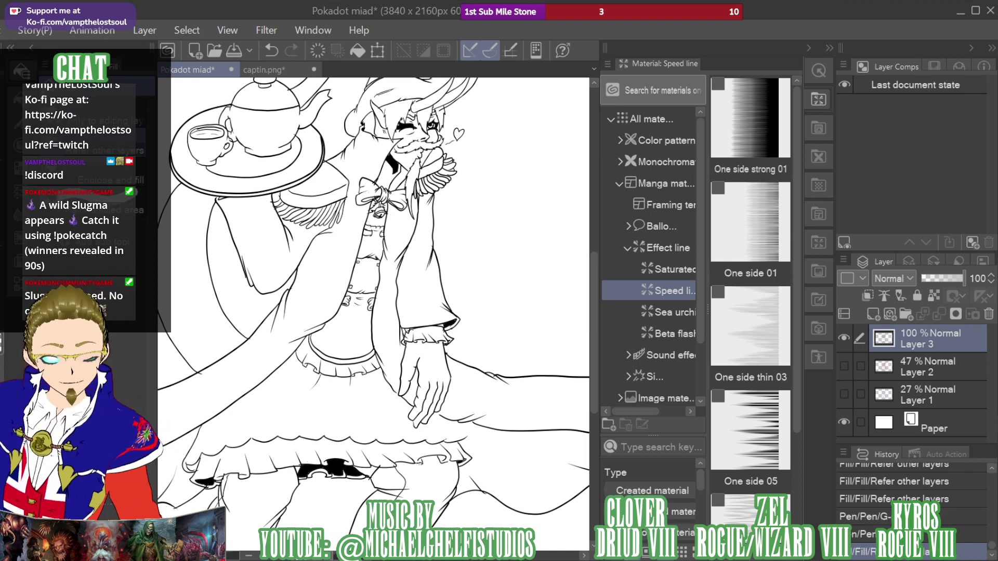
Add small G-pen detail lines to the thumb and fingers of the lowered hand
key(p)
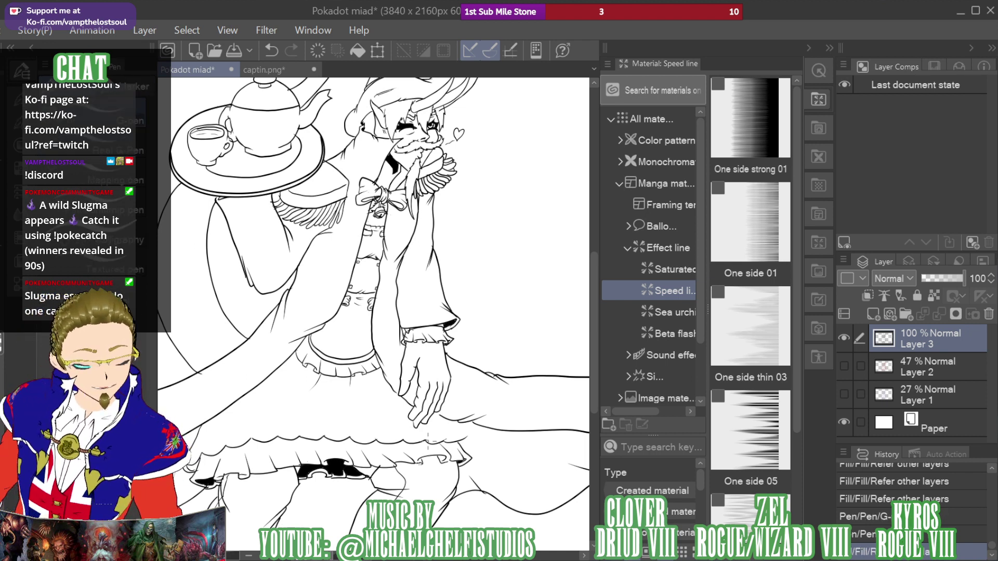
click(401, 384)
drag(402, 384, 423, 420)
click(409, 409)
click(415, 417)
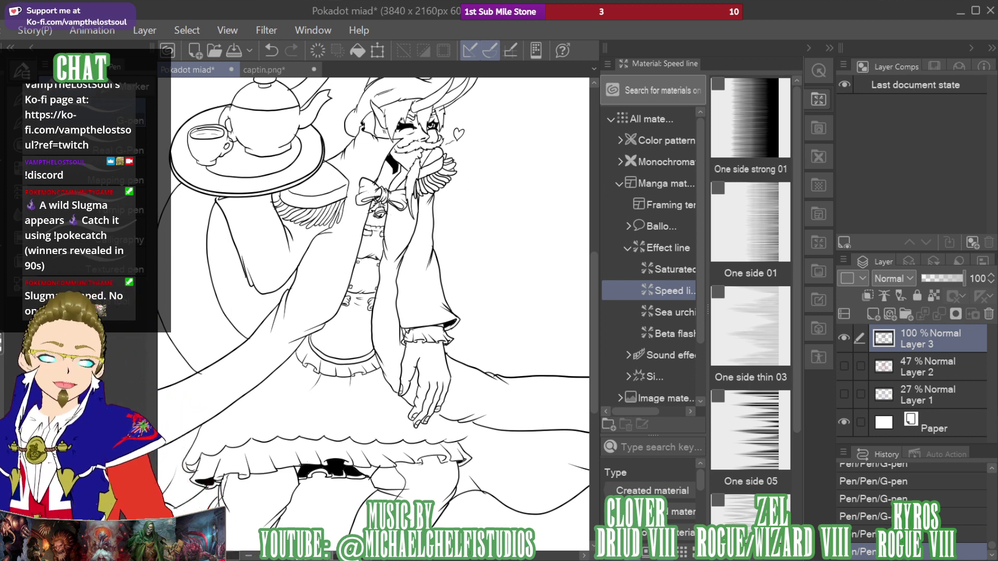
Erase the jagged fur tuft at the tip of the raised tail with the Hard eraser
mouse_move(927, 165)
mouse_down()
mouse_move(916, 139)
mouse_move(904, 144)
mouse_move(913, 137)
mouse_up()
key(g)
key(e)
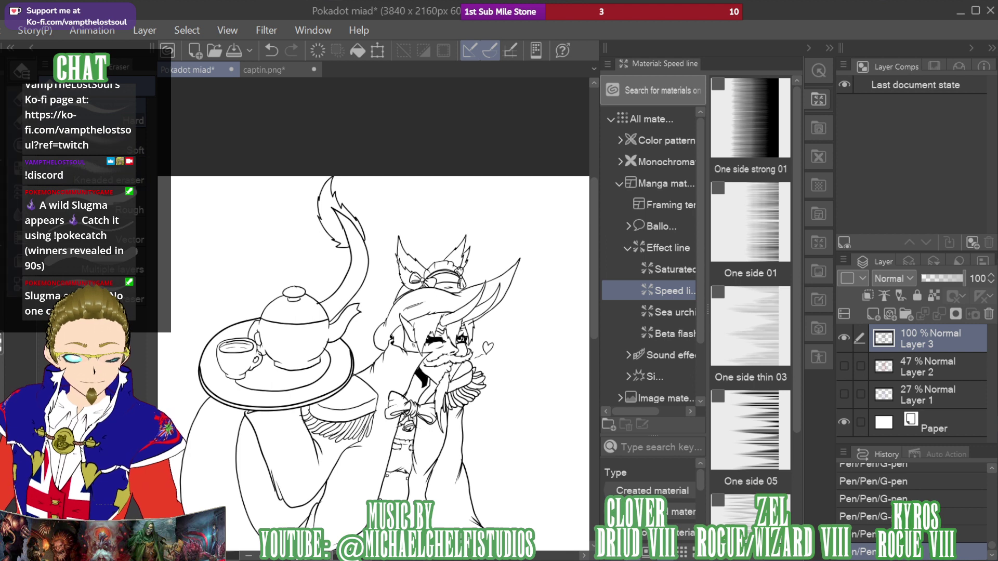
click(31, 48)
click(31, 48)
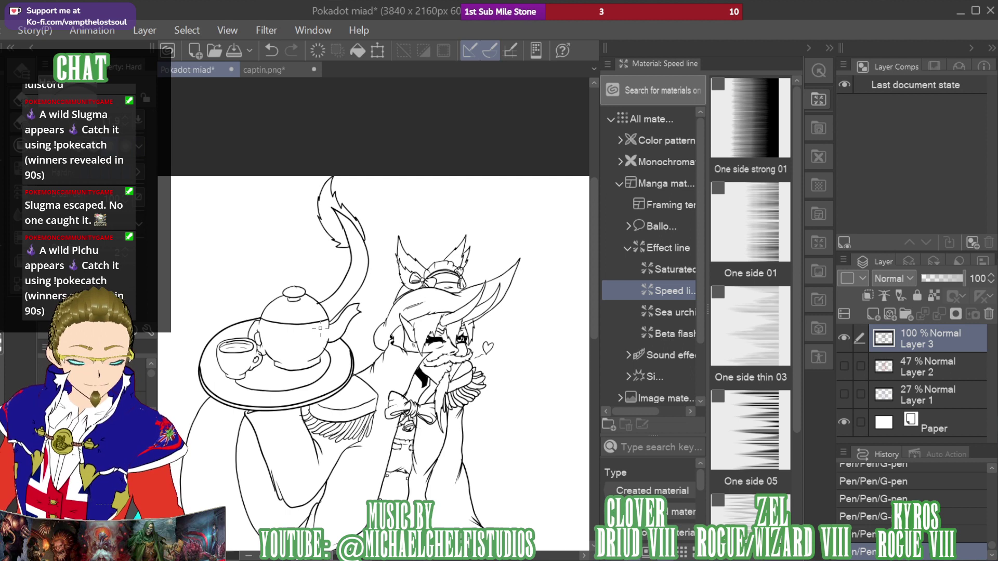
drag(369, 387, 435, 468)
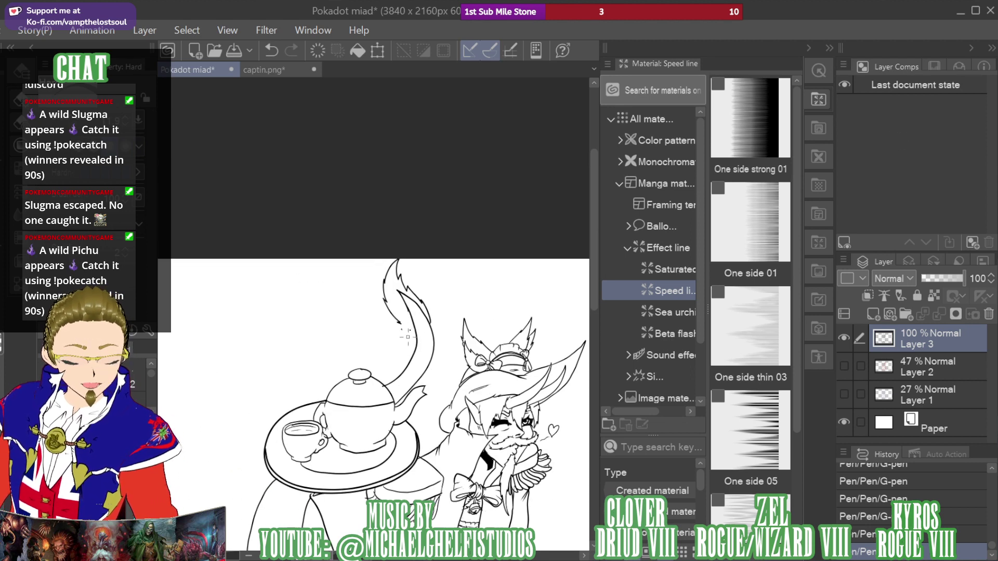
drag(384, 286, 392, 265)
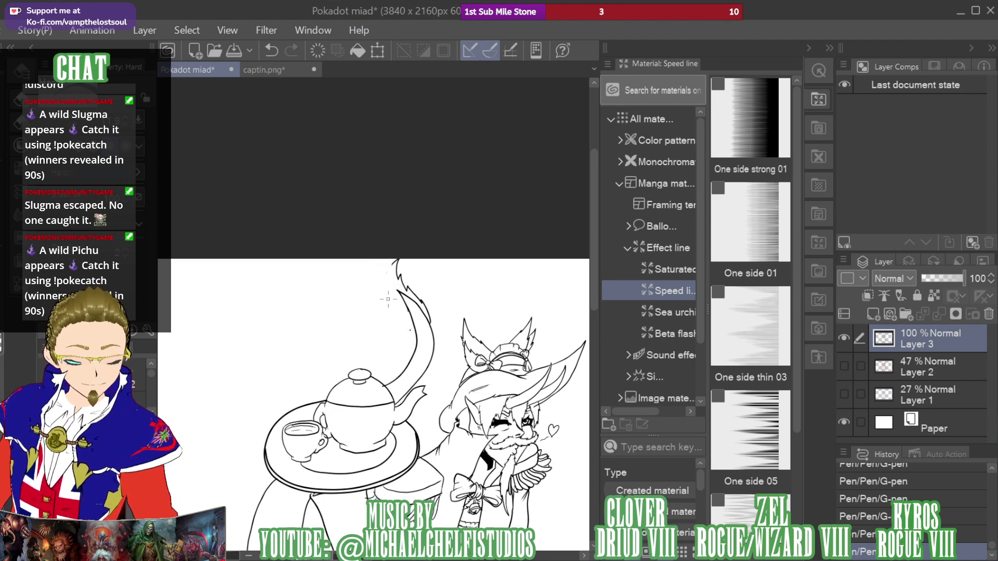
click(408, 334)
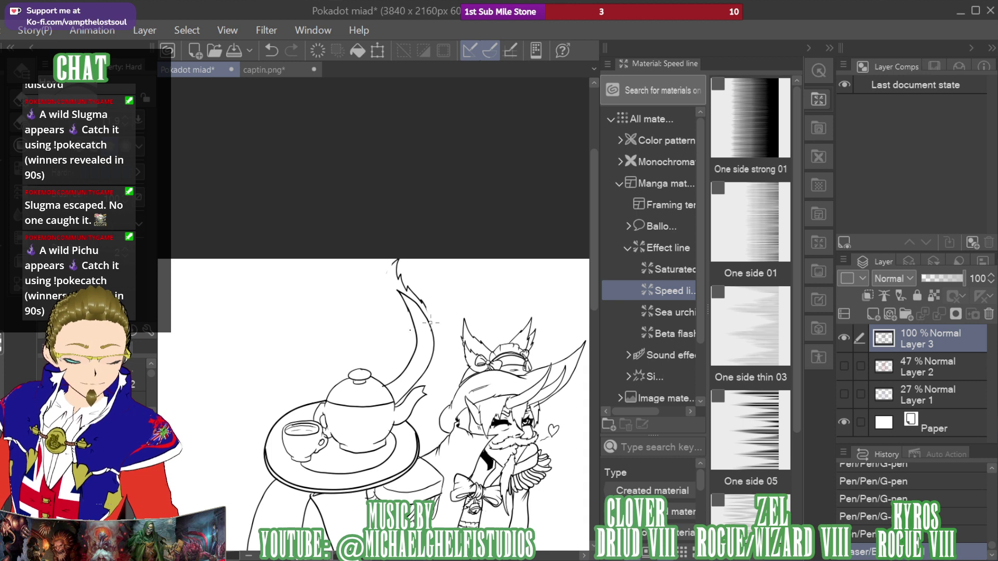
mouse_move(425, 306)
mouse_down()
mouse_move(404, 285)
mouse_move(411, 292)
mouse_up()
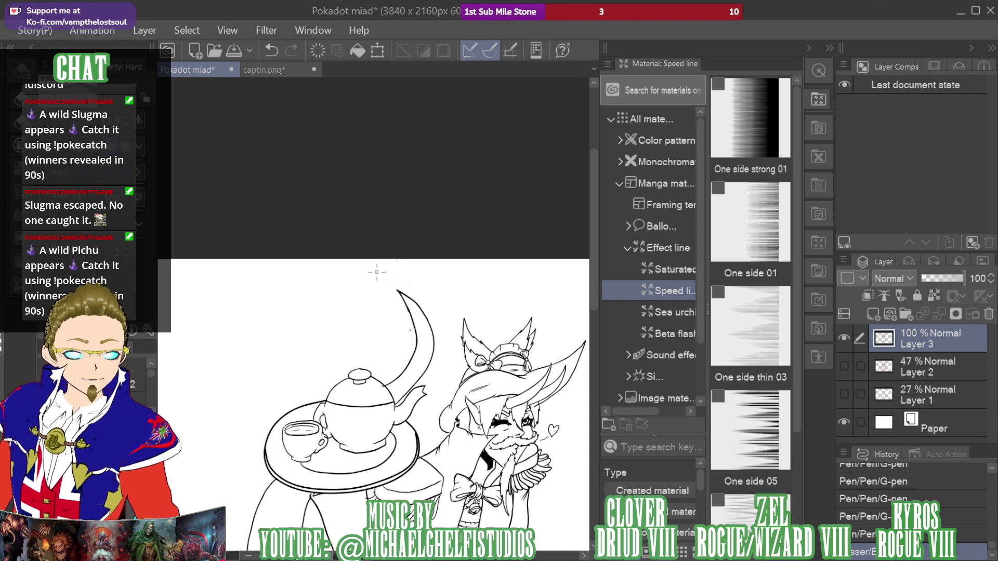
drag(399, 310, 396, 322)
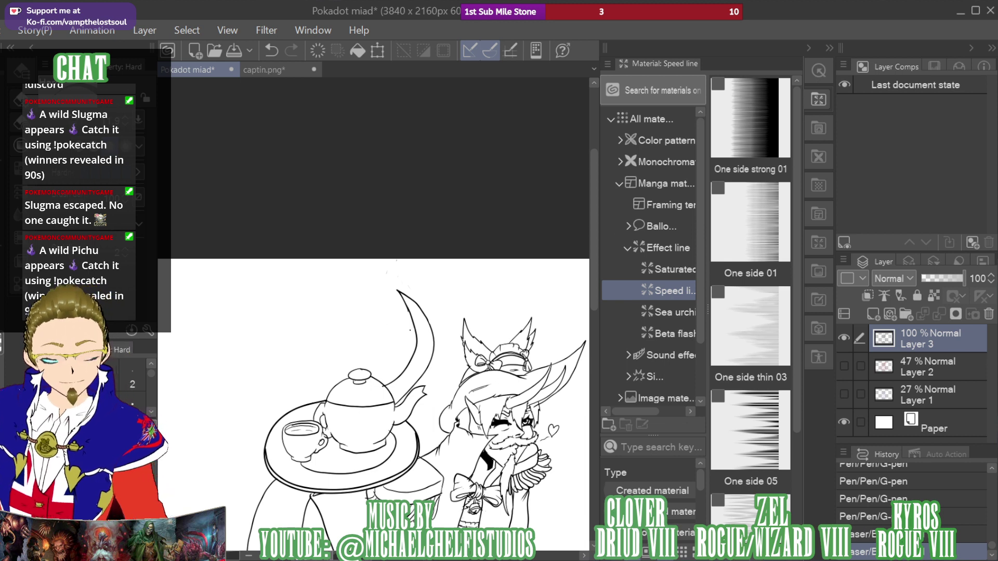
Redraw a larger, jagged fur tuft around the tip of the tail with the G-pen
key(p)
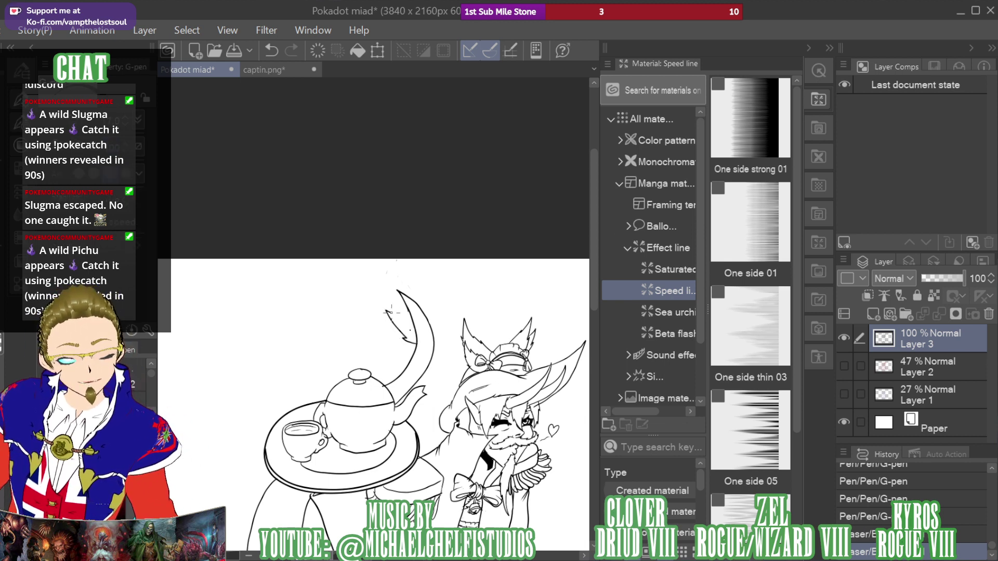
mouse_move(388, 312)
mouse_down()
mouse_move(381, 288)
mouse_move(394, 260)
mouse_up()
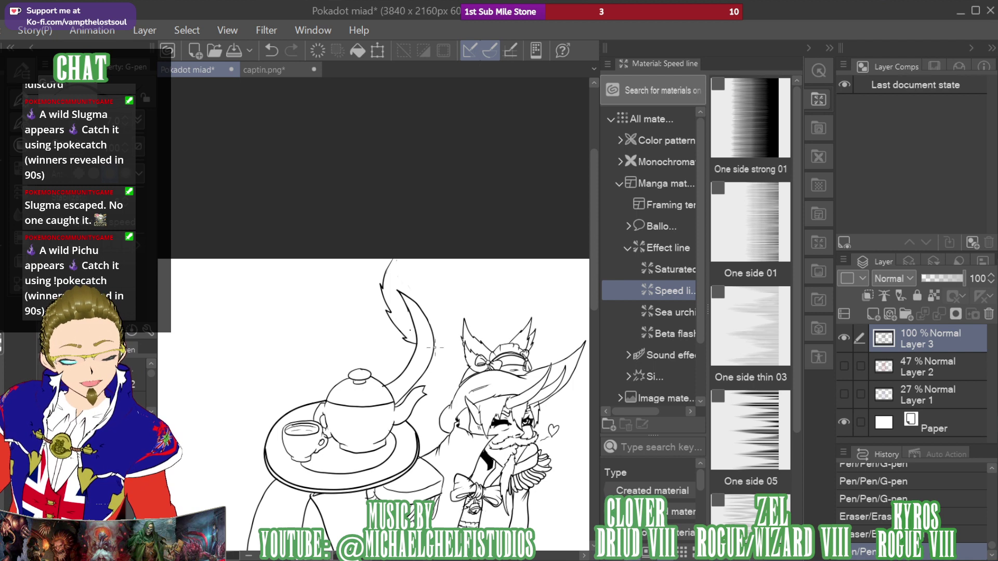
key(ctrl+z)
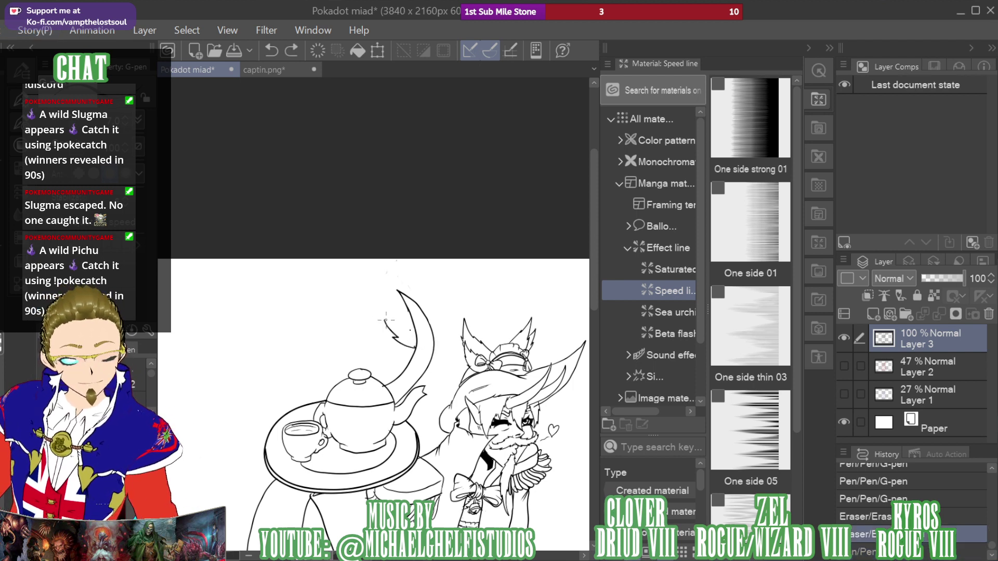
drag(380, 283, 394, 260)
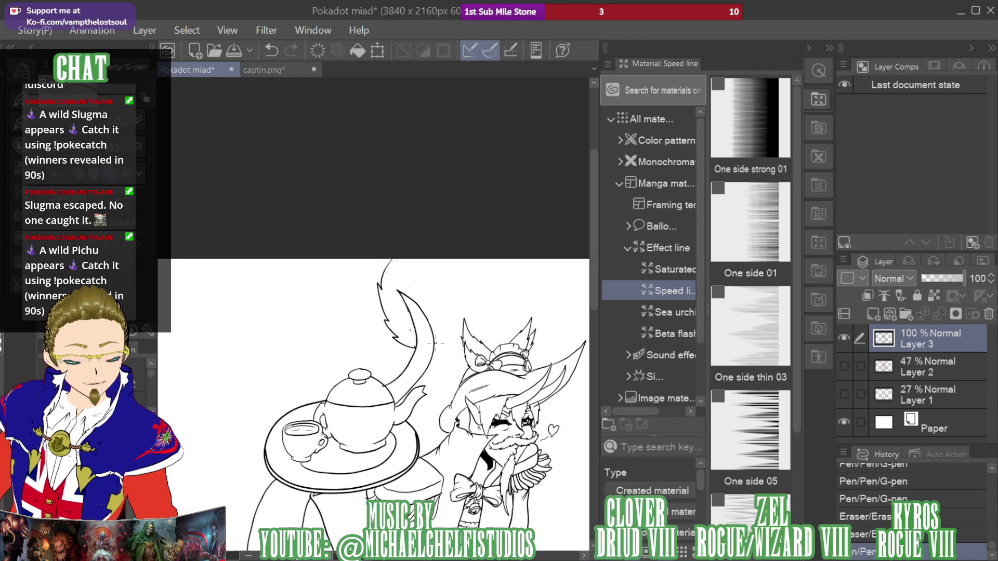
mouse_move(440, 330)
mouse_down()
mouse_move(440, 296)
mouse_move(438, 303)
mouse_move(426, 279)
mouse_move(426, 288)
mouse_move(399, 250)
mouse_up()
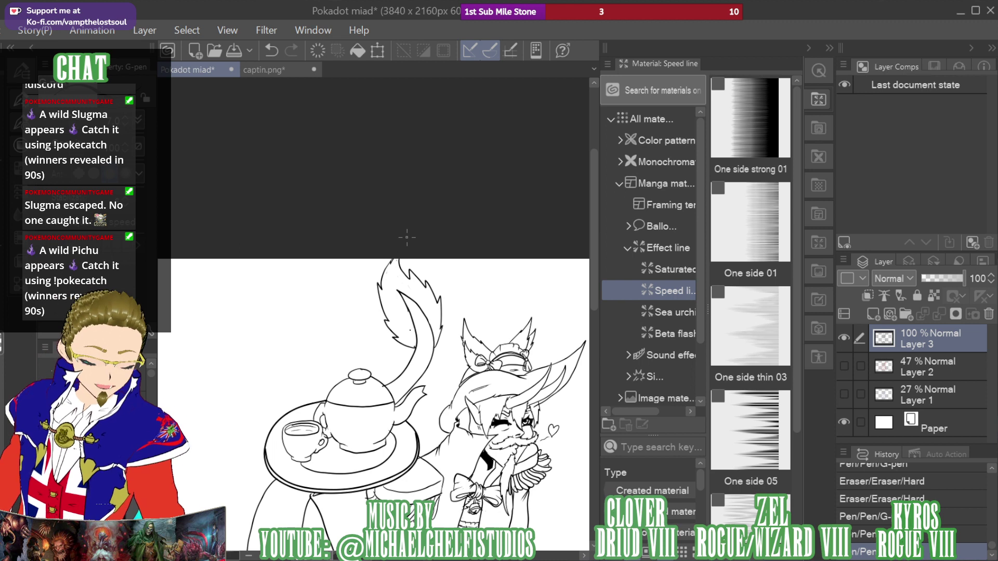
Ink a second, parallel hem line along the wavy lower edge of the left coattail with the G-pen
drag(899, 124, 868, 176)
scroll(919, 161, down, 4)
scroll(920, 169, up, 3)
scroll(922, 173, down, 2)
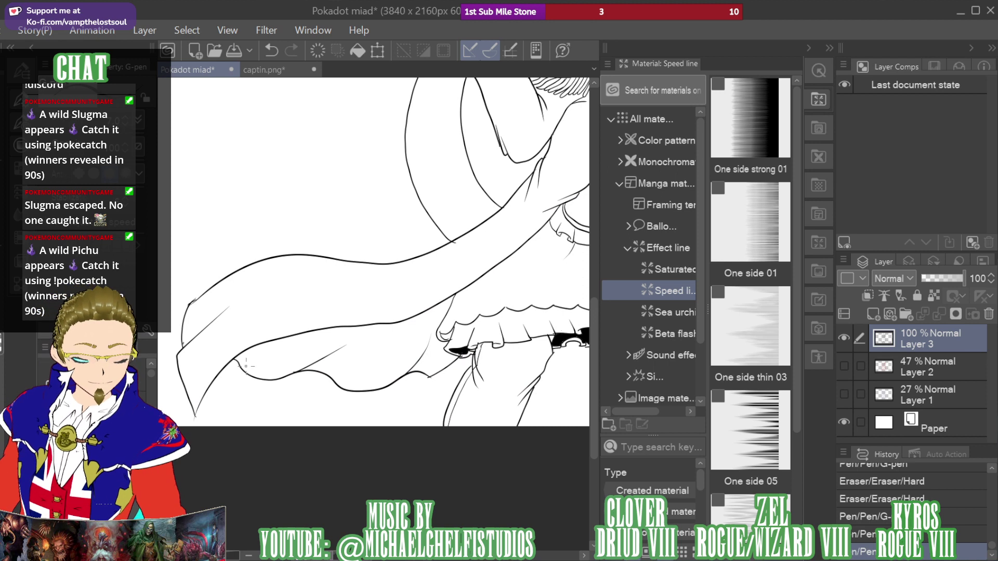
click(269, 371)
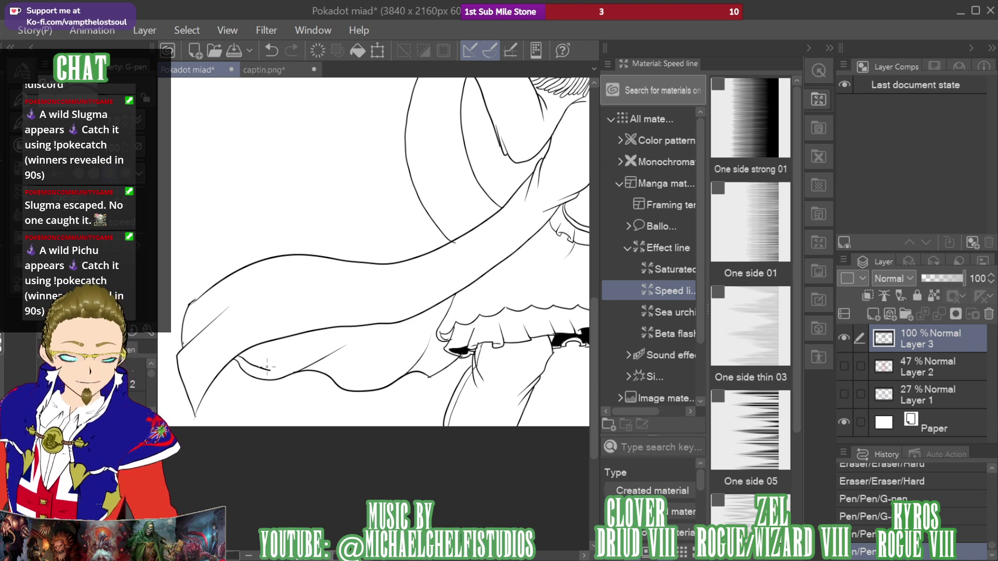
key(ctrl+z)
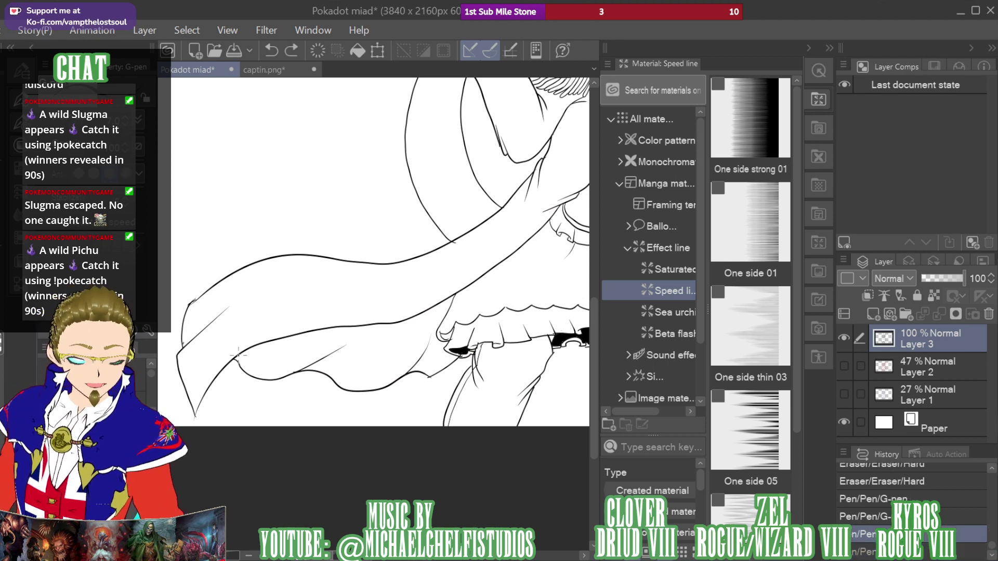
drag(275, 372, 344, 348)
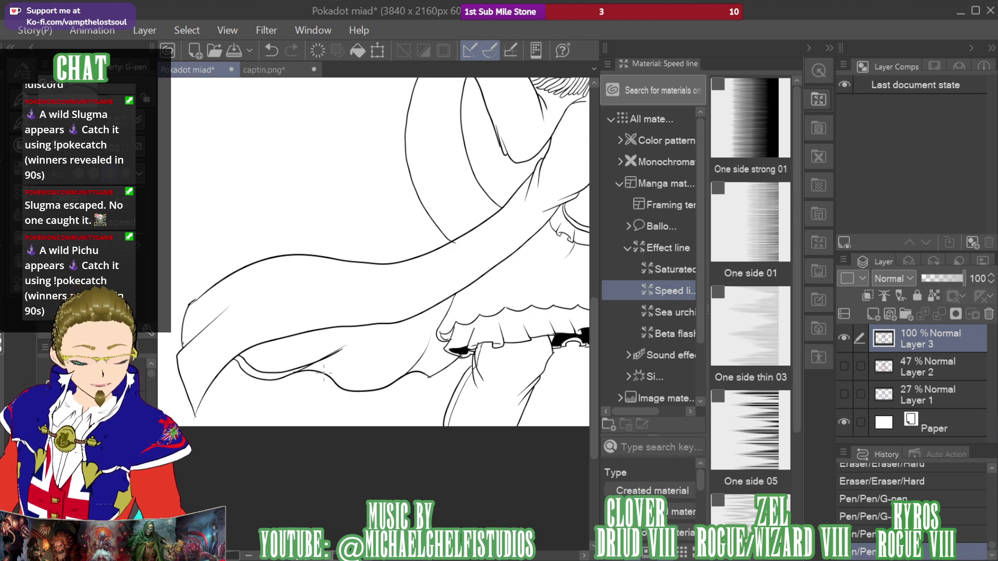
key(ctrl+z)
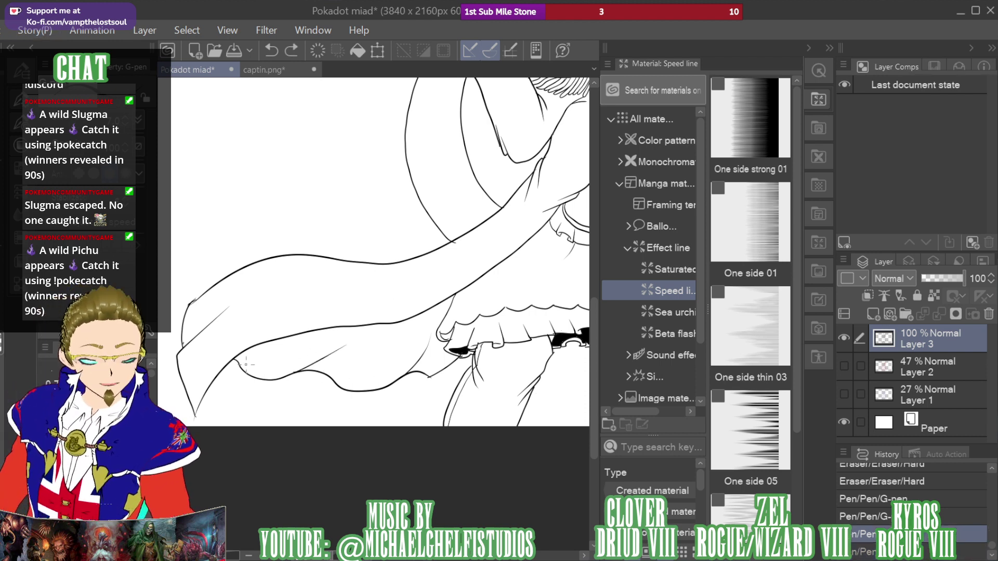
mouse_move(240, 358)
mouse_down()
mouse_move(287, 372)
mouse_move(344, 346)
mouse_up()
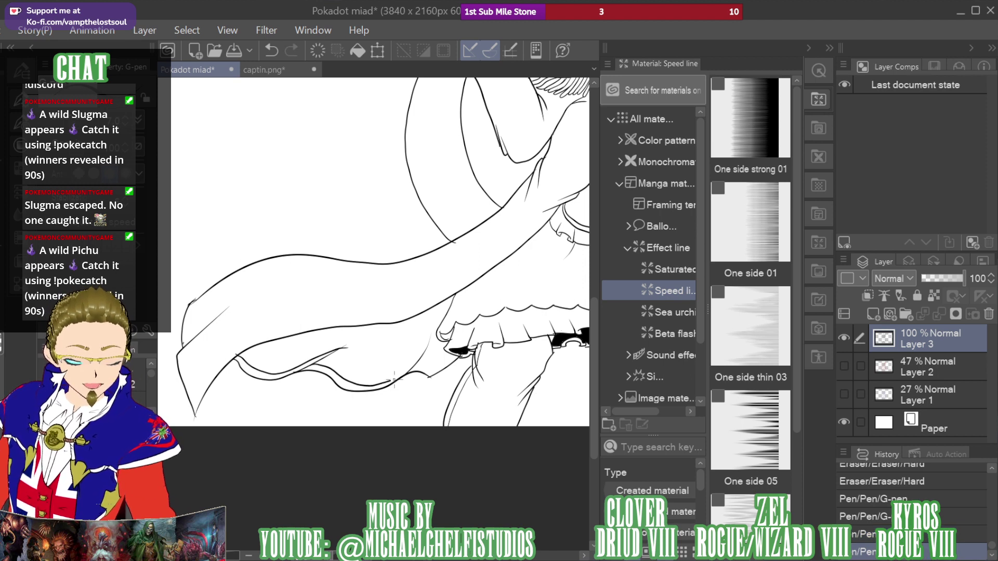
mouse_move(389, 381)
mouse_down()
mouse_move(416, 363)
mouse_move(430, 333)
mouse_up()
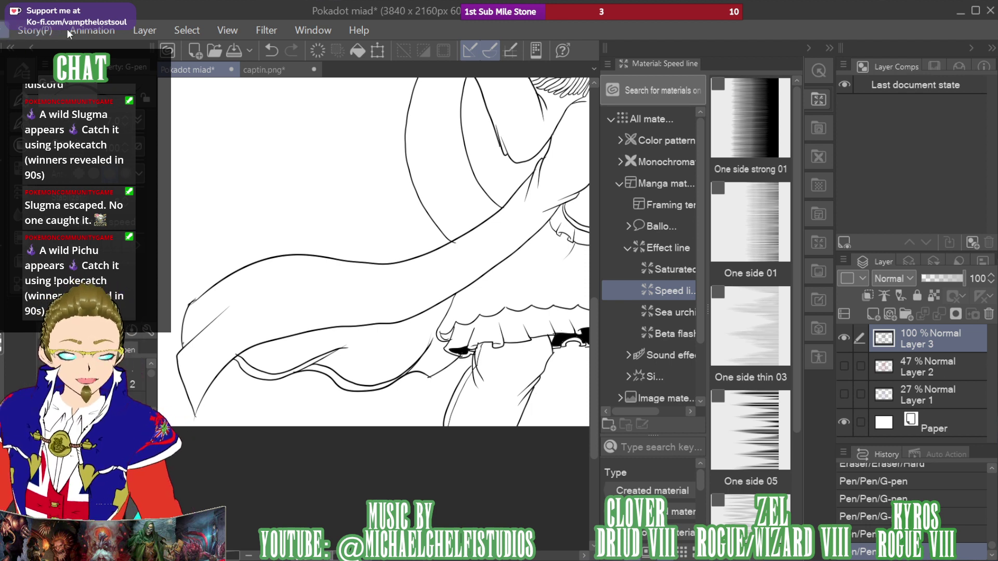
key(ctrl+z)
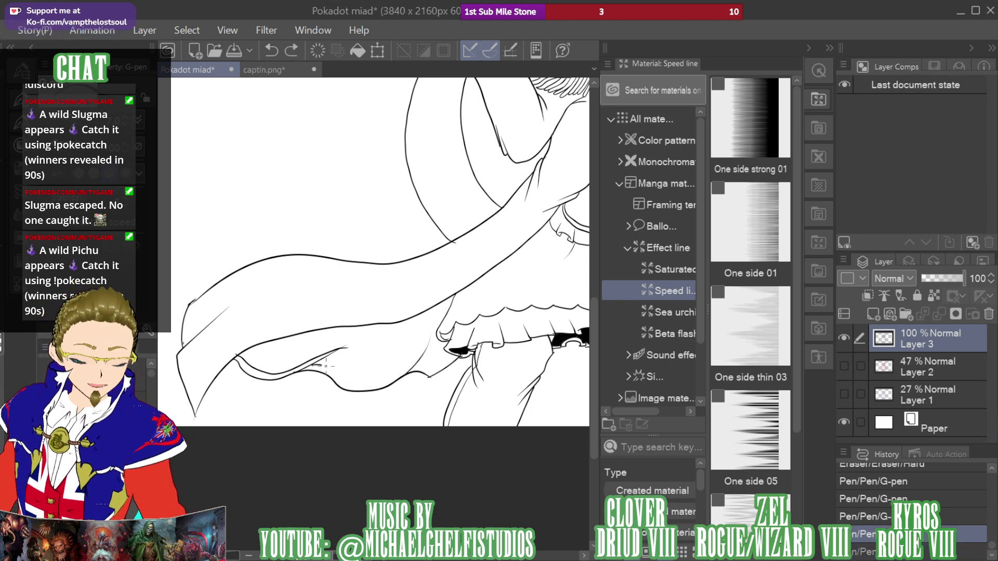
mouse_move(326, 365)
mouse_down()
mouse_move(347, 378)
mouse_move(393, 377)
mouse_move(429, 346)
mouse_move(450, 358)
mouse_up()
Ink the fold at the right end of the skirt's ruffle and fill the small gap at its left end with black
mouse_move(907, 177)
mouse_down()
mouse_move(900, 183)
mouse_move(936, 182)
mouse_move(914, 177)
mouse_up()
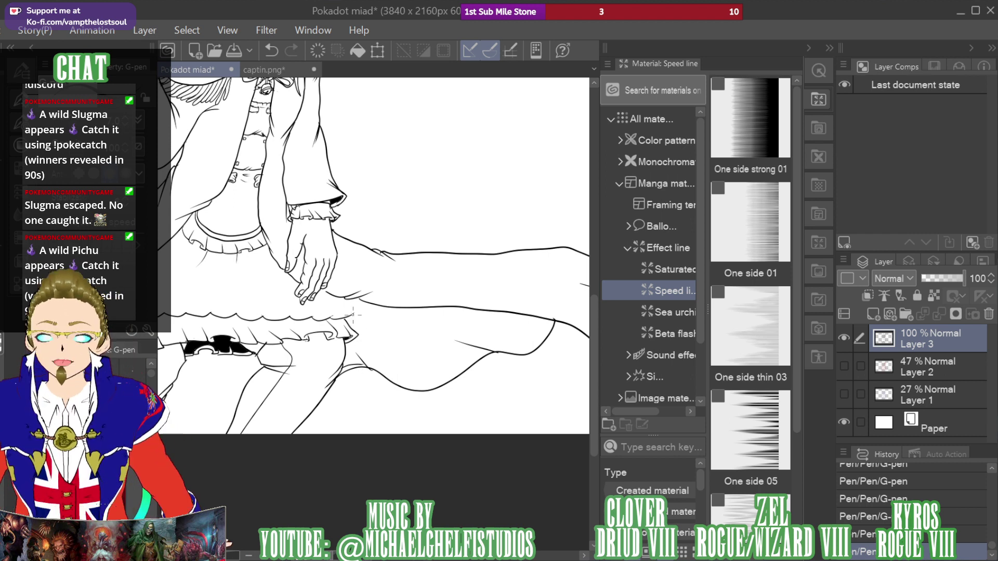
mouse_move(340, 325)
mouse_down()
mouse_move(357, 326)
mouse_move(359, 312)
mouse_move(343, 300)
mouse_up()
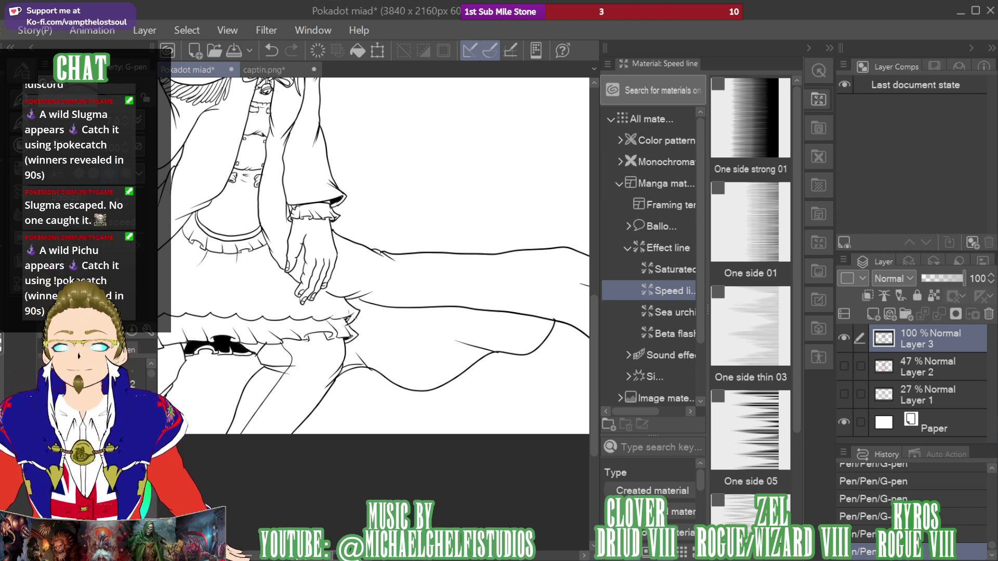
mouse_move(582, 141)
mouse_down()
mouse_move(892, 177)
mouse_move(864, 183)
mouse_up()
key(g)
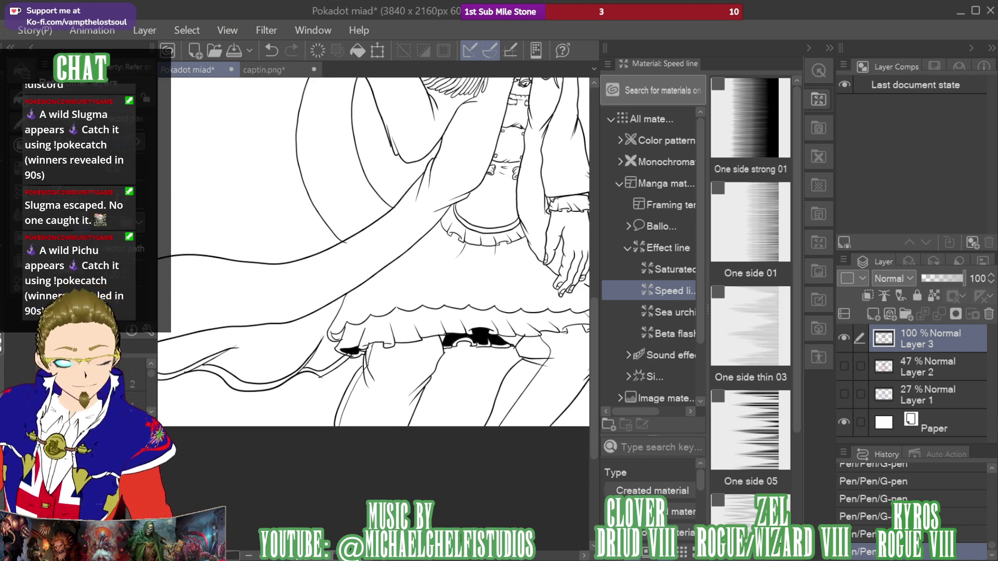
click(339, 335)
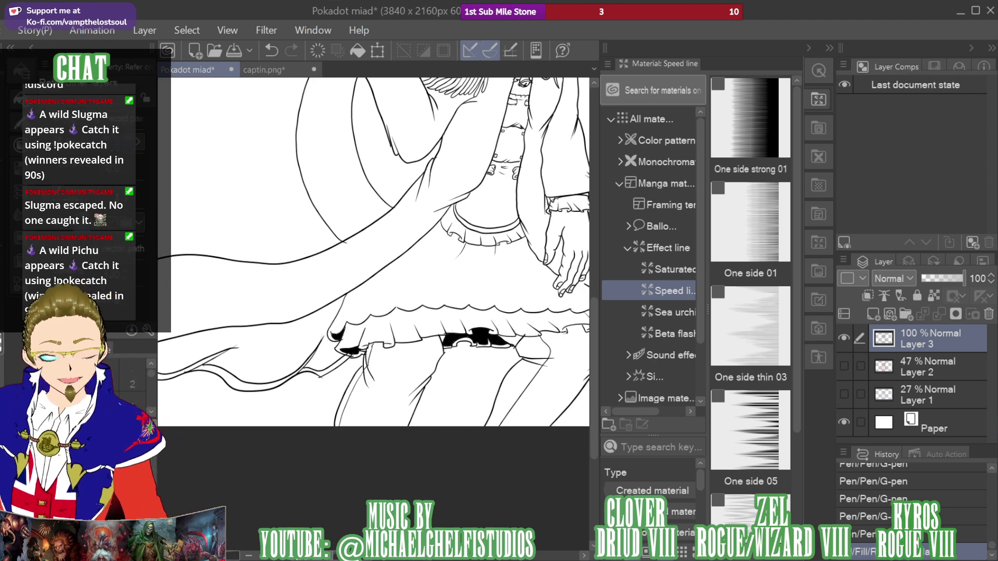
Ink a parallel hem line along the lower edge of the right coattail with the G-pen
key(p)
drag(895, 185, 929, 183)
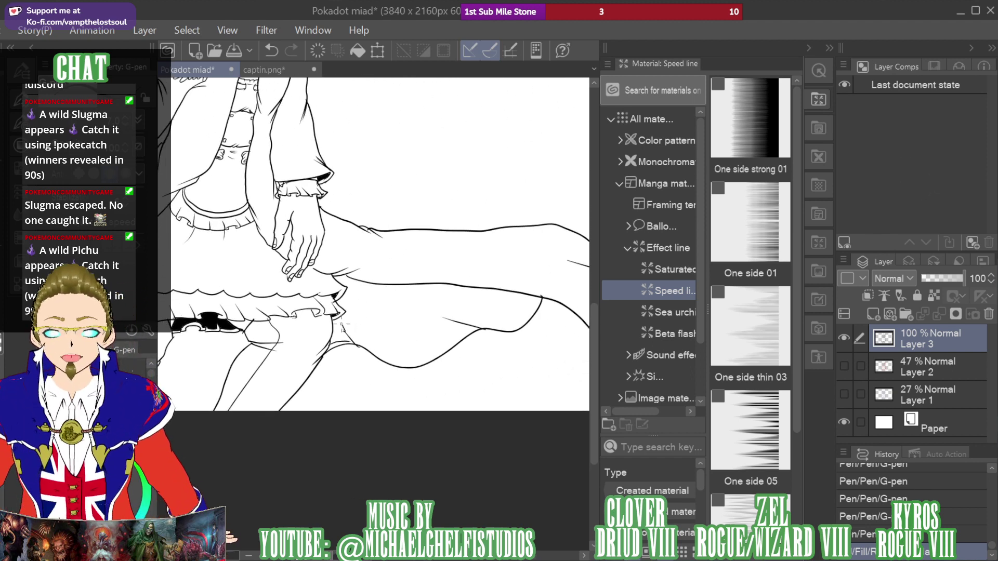
drag(343, 324, 397, 362)
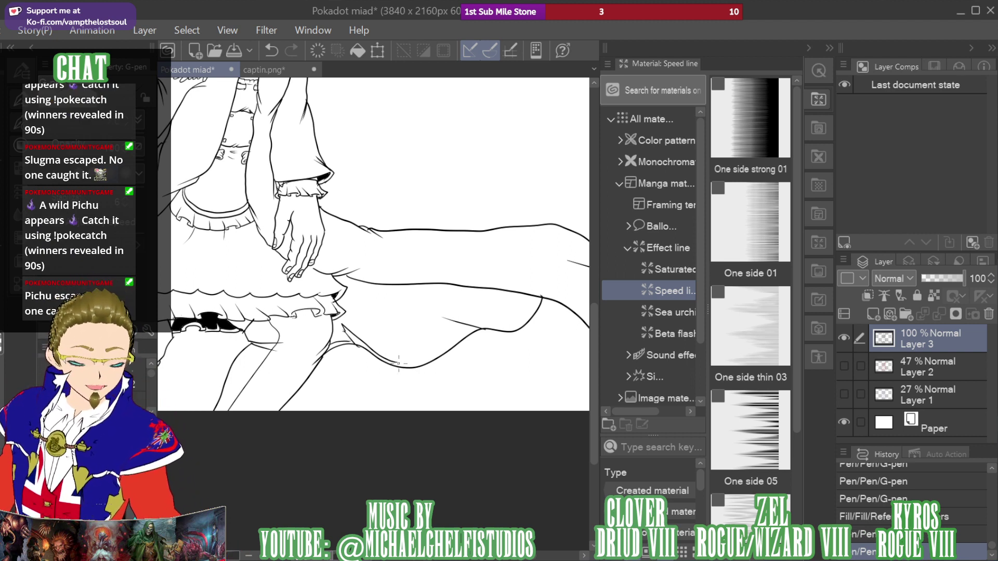
drag(398, 363, 422, 359)
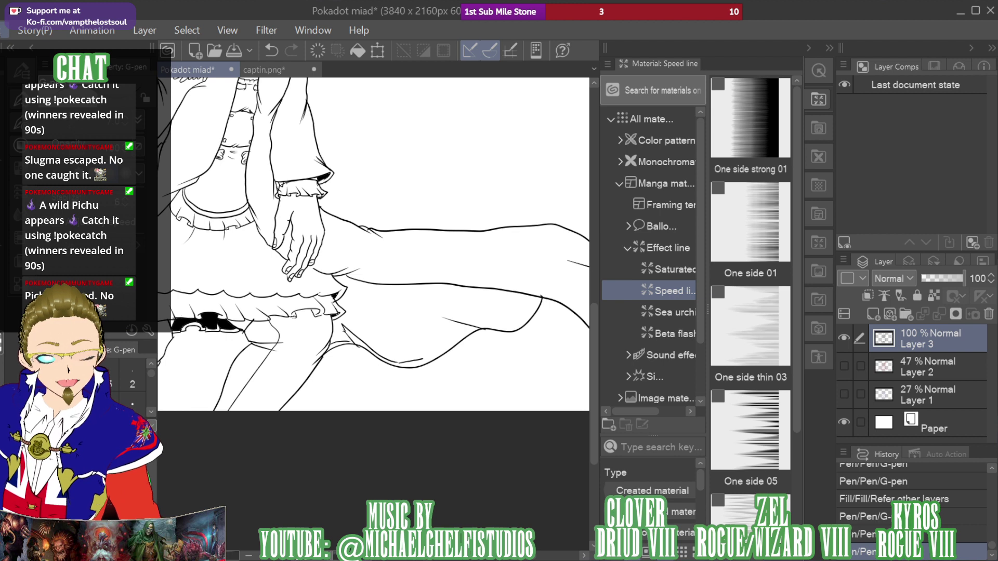
key(ctrl+z)
mouse_move(397, 362)
mouse_down()
mouse_move(481, 326)
mouse_move(465, 321)
mouse_move(499, 328)
mouse_move(518, 323)
mouse_move(534, 298)
mouse_move(531, 307)
mouse_up()
Fill the inner underside of both coattails with black, including the small gaps beside the skirt and legs
key(g)
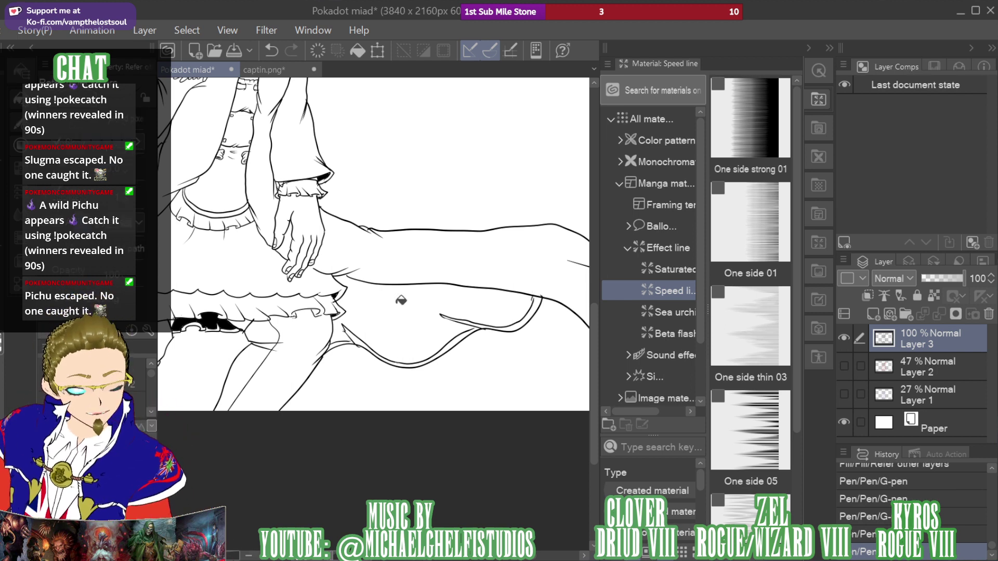
click(401, 301)
click(338, 330)
drag(342, 370, 514, 393)
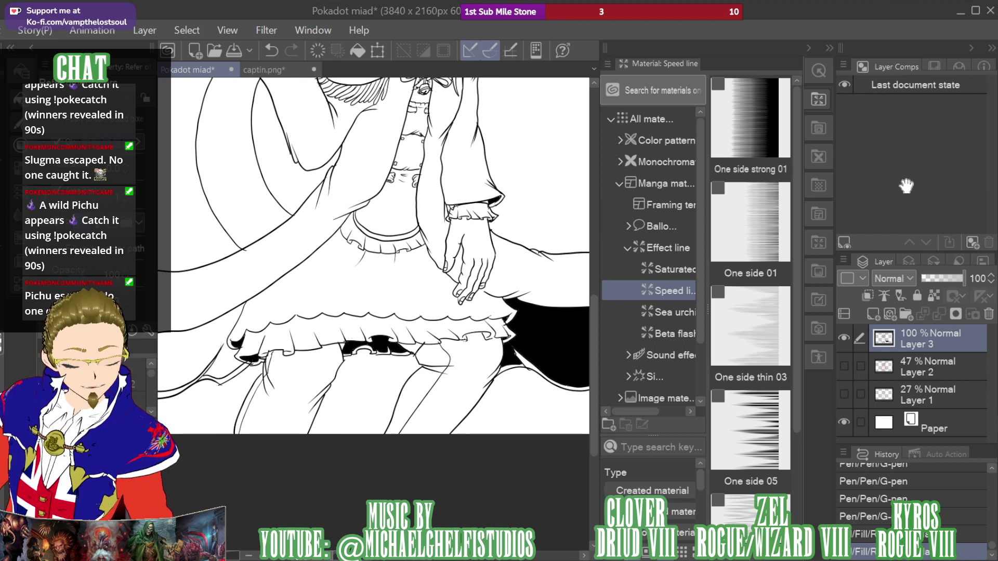
click(234, 361)
click(215, 347)
drag(887, 185, 898, 185)
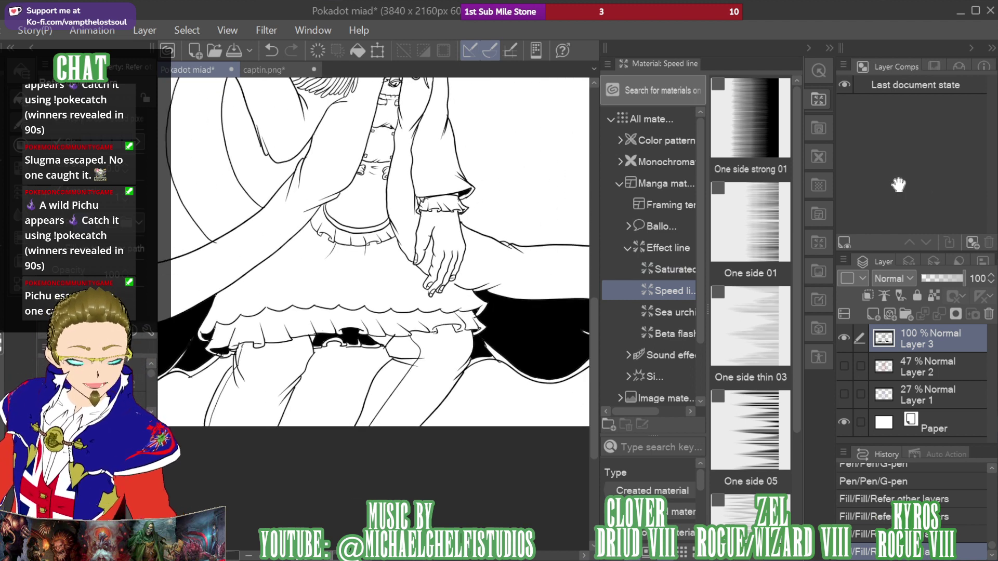
Try adding a short G-pen line to the leg beneath the left end of the ruffled hem
key(p)
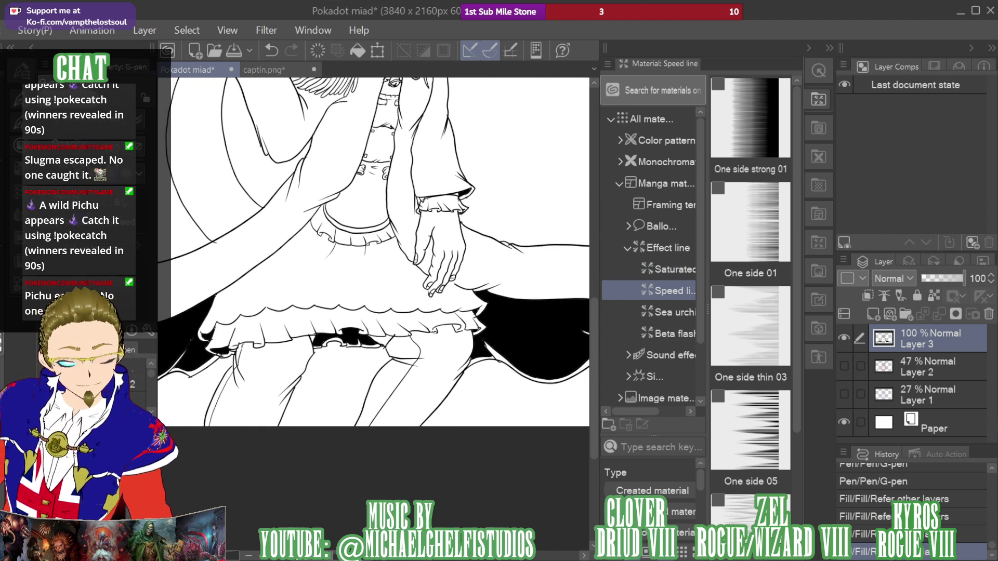
drag(210, 369, 234, 358)
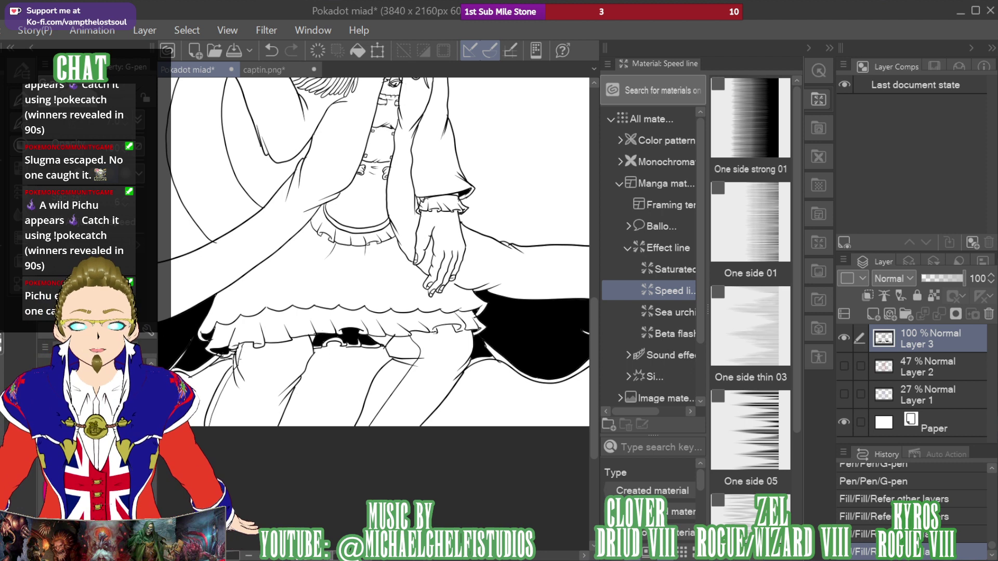
key(ctrl+z)
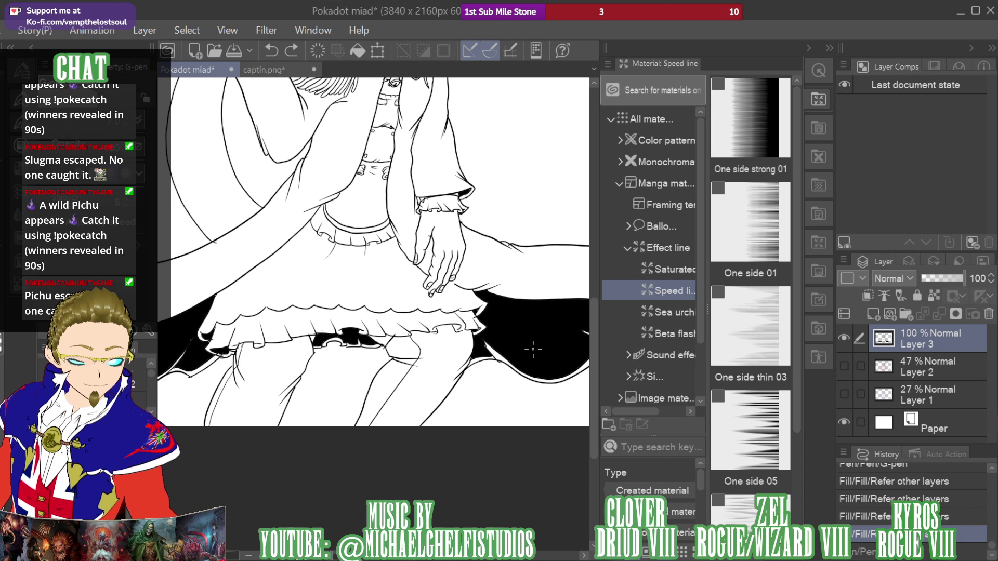
drag(533, 349, 912, 183)
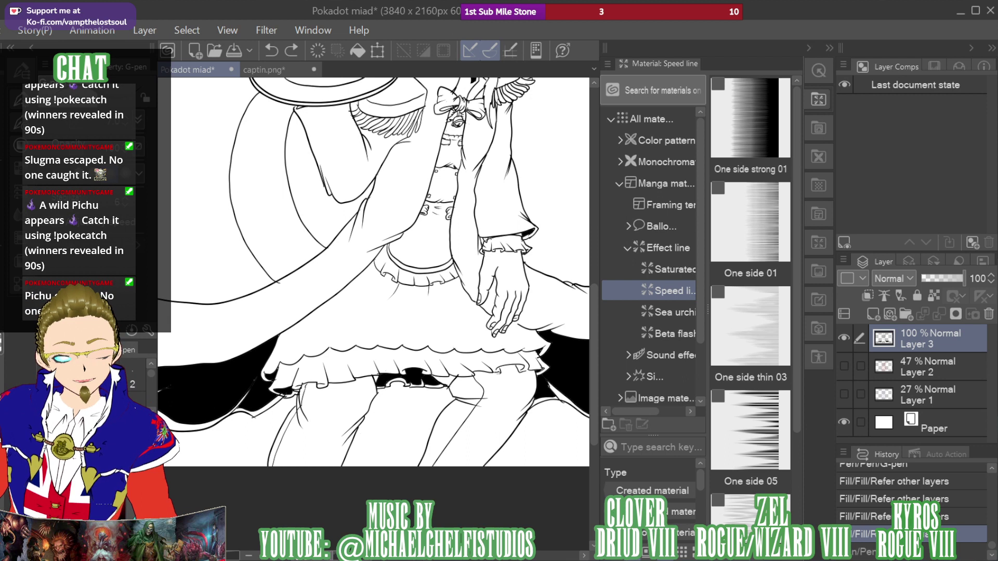
key(ctrl+plus)
key(ctrl+plus)
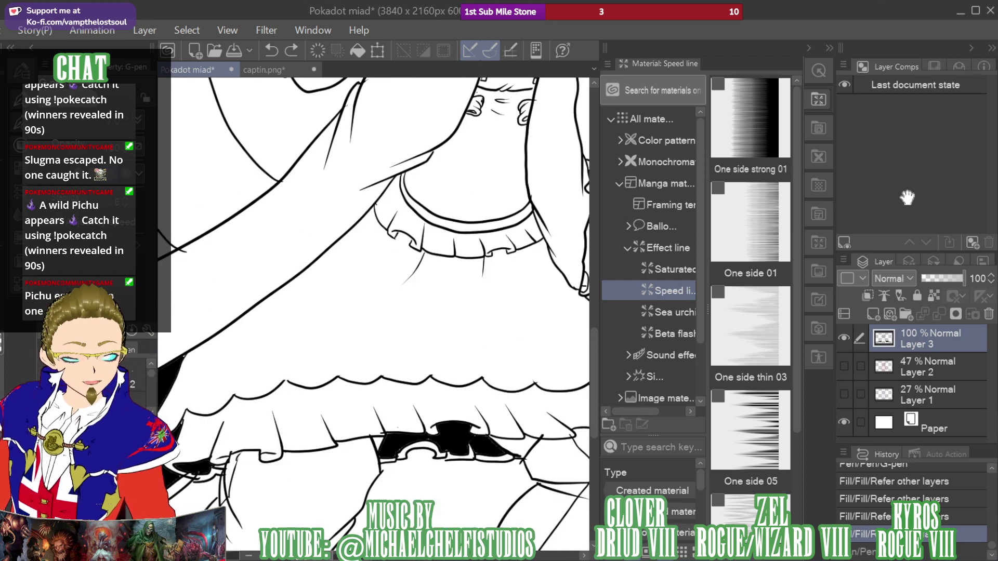
drag(907, 196, 891, 182)
key(p)
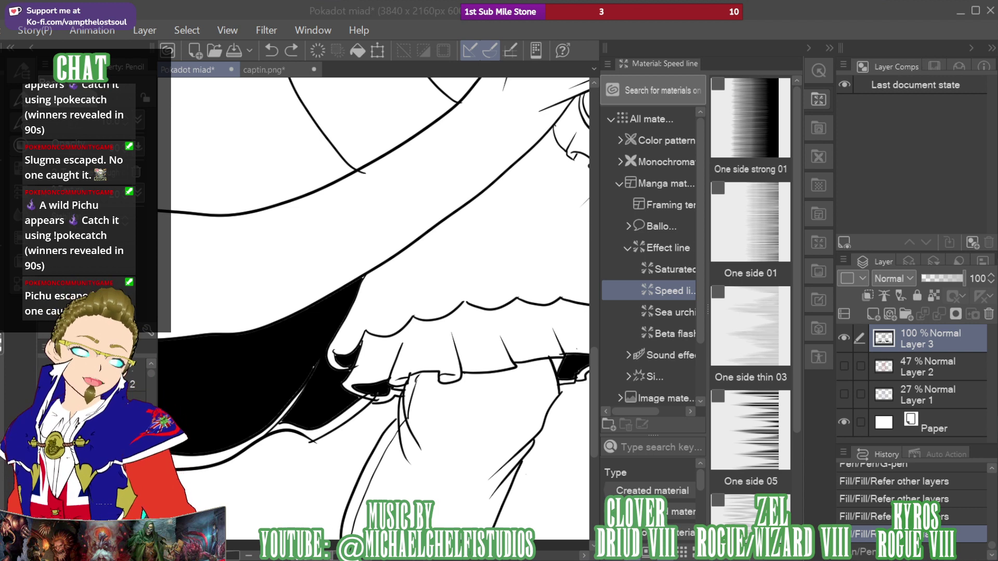
key(ctrl+plus)
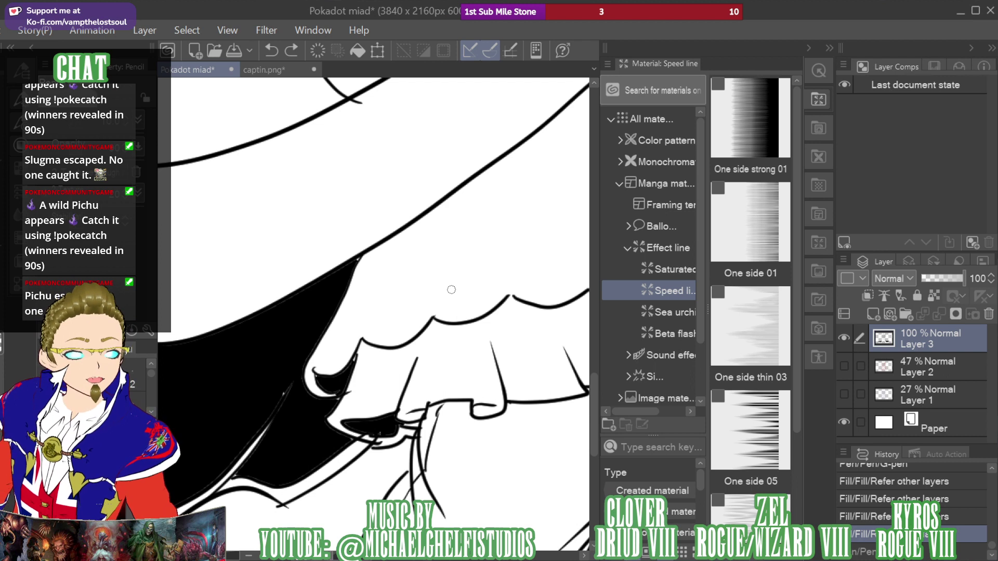
mouse_move(450, 290)
mouse_down()
mouse_move(446, 263)
mouse_move(459, 243)
mouse_up()
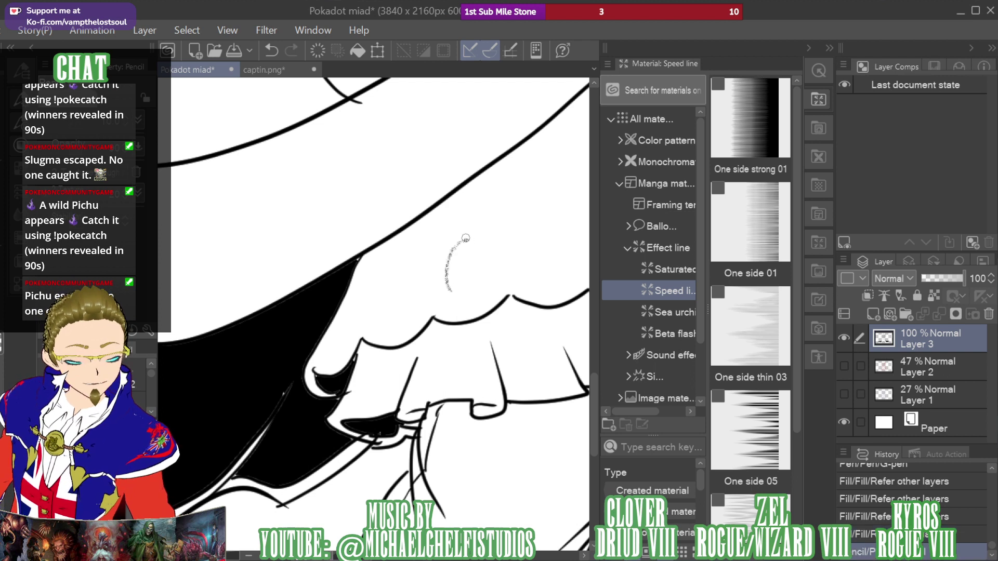
key(ctrl+z)
Draw a small oval head with a knotted bow tie beneath it using the G-pen, above the left part of the skirt's scalloped ruffle
key(p)
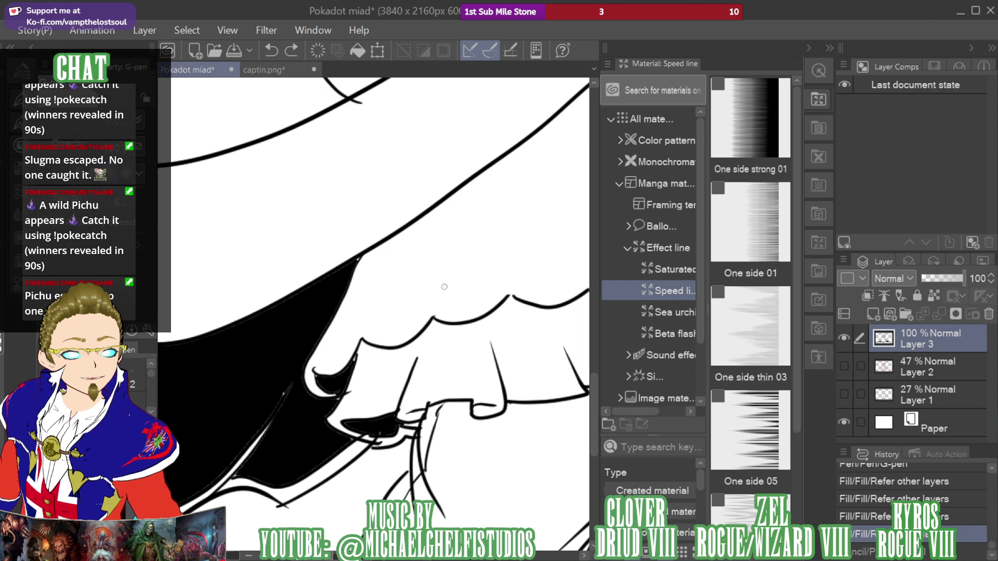
mouse_move(443, 286)
mouse_down()
mouse_move(438, 267)
mouse_move(453, 234)
mouse_move(485, 238)
mouse_move(495, 270)
mouse_move(487, 280)
mouse_up()
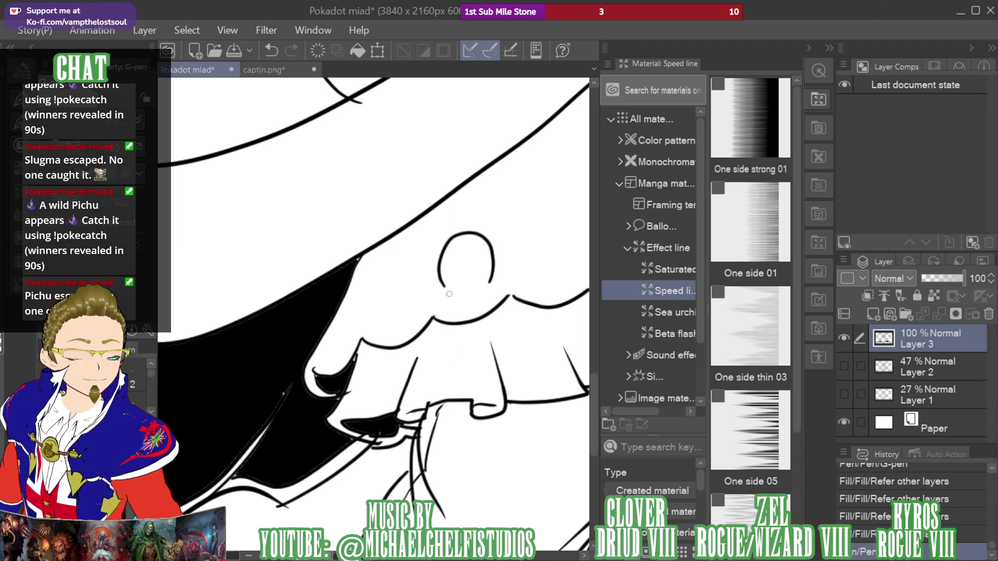
drag(439, 291, 493, 283)
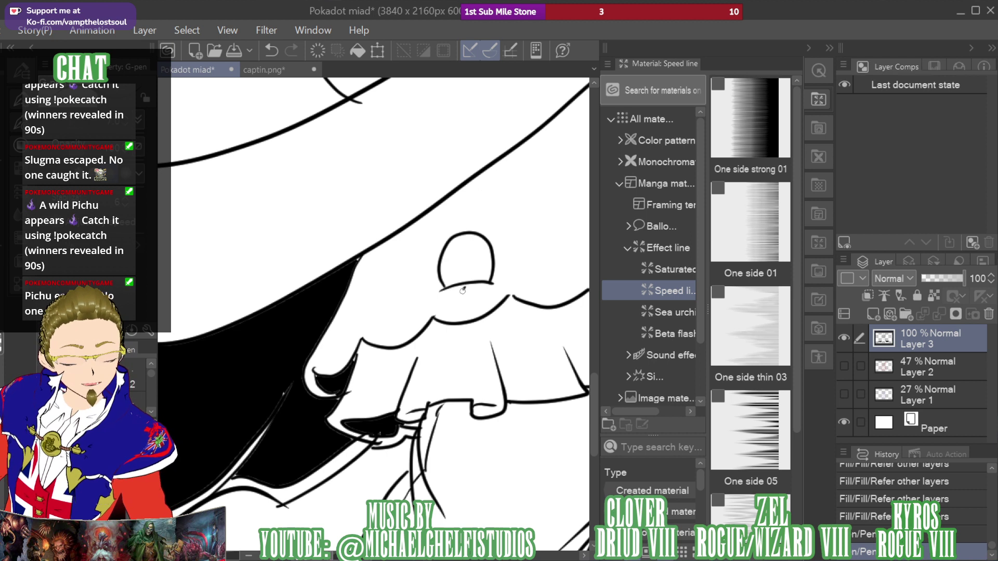
drag(463, 290, 463, 289)
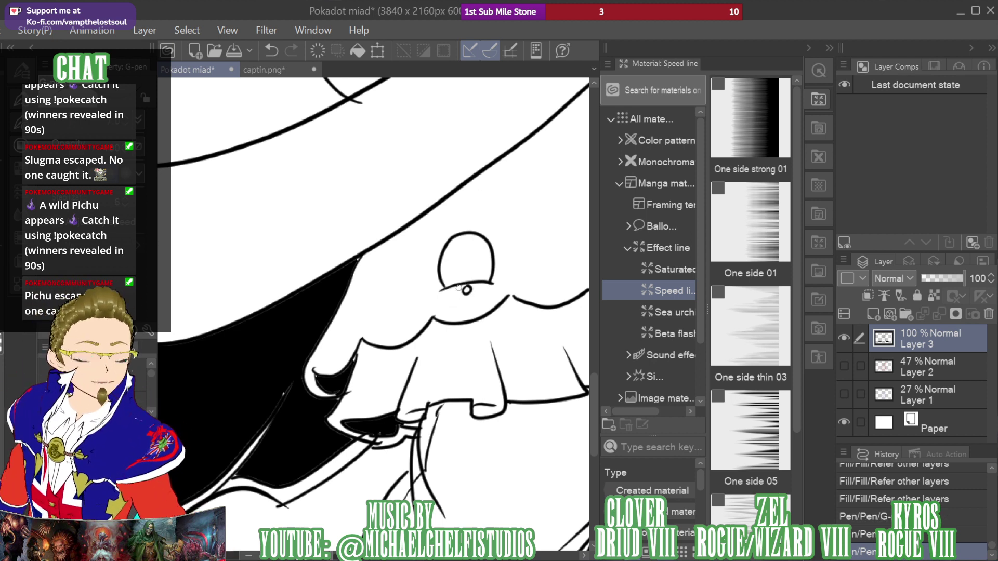
mouse_move(462, 285)
mouse_down()
mouse_move(450, 306)
mouse_move(468, 291)
mouse_move(480, 302)
mouse_move(488, 293)
mouse_move(448, 296)
mouse_up()
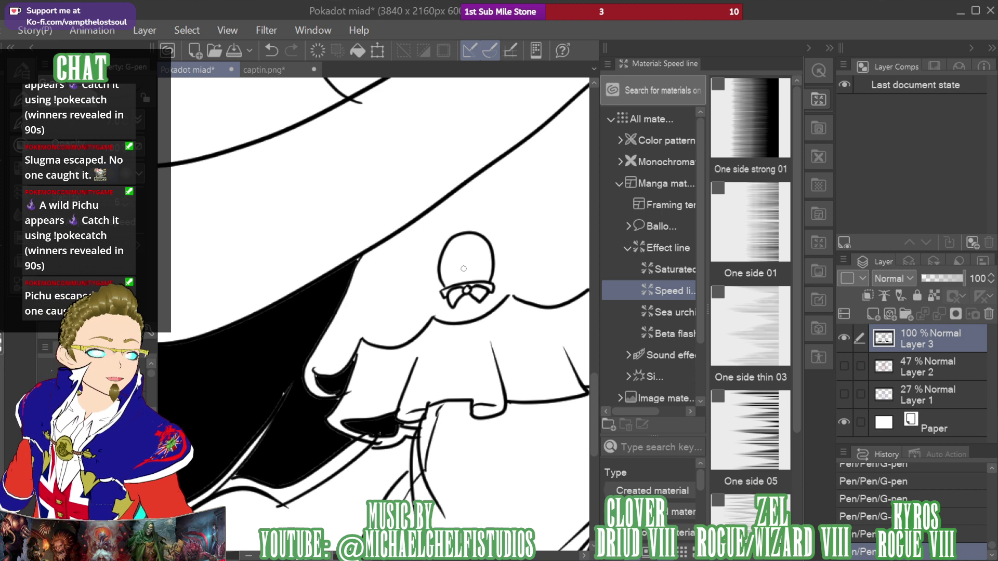
Draw a clown face inside the oval head with a wide smile, round nose and two eyes with lashes
mouse_move(451, 266)
mouse_down()
mouse_move(462, 273)
mouse_move(482, 260)
mouse_move(470, 277)
mouse_move(451, 267)
mouse_up()
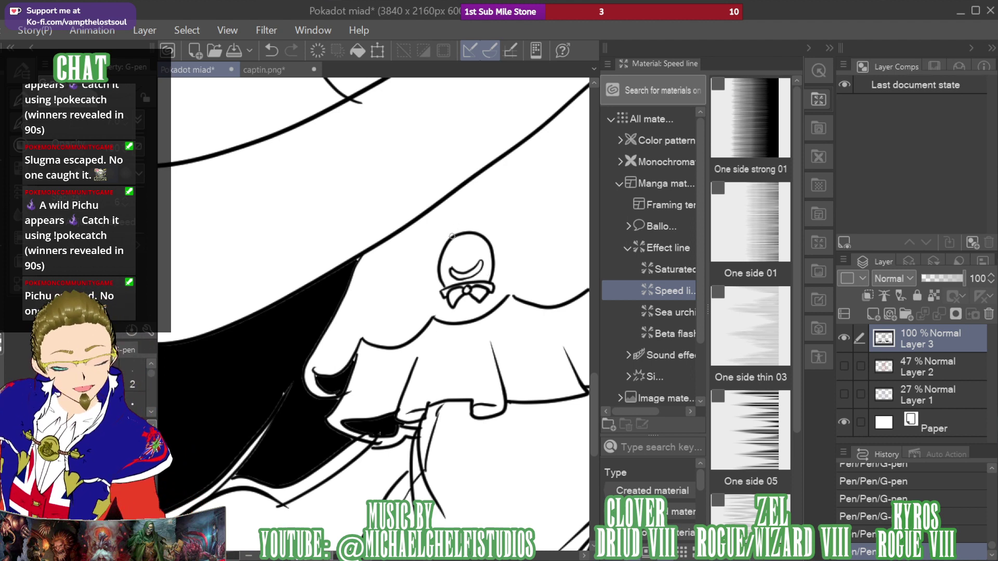
drag(452, 236, 421, 230)
key(ctrl+z)
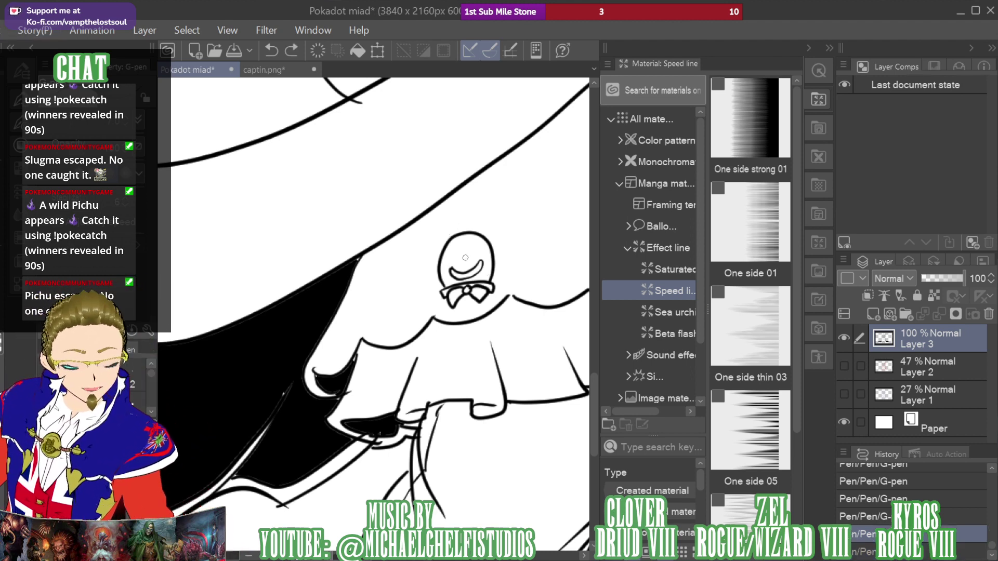
drag(466, 266, 464, 255)
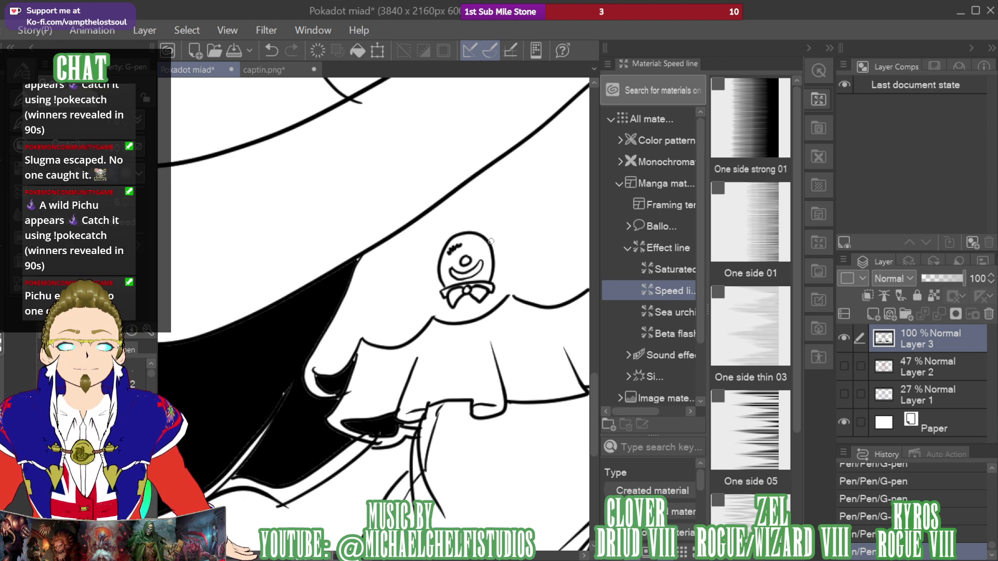
mouse_move(477, 247)
mouse_down()
mouse_move(487, 249)
mouse_move(460, 246)
mouse_up()
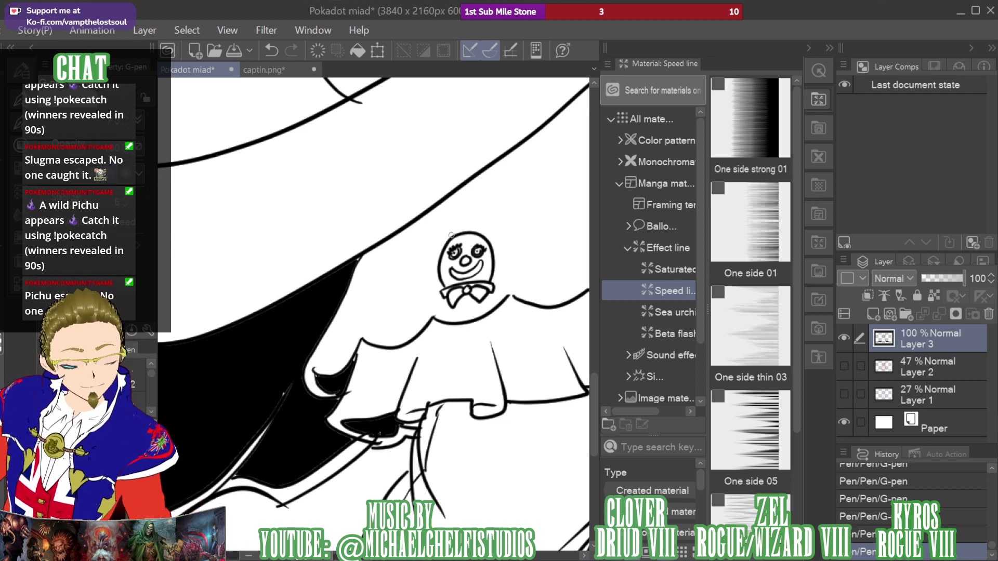
mouse_move(456, 233)
mouse_down()
mouse_move(426, 227)
mouse_move(441, 247)
mouse_up()
key(ctrl+z)
key(ctrl+z)
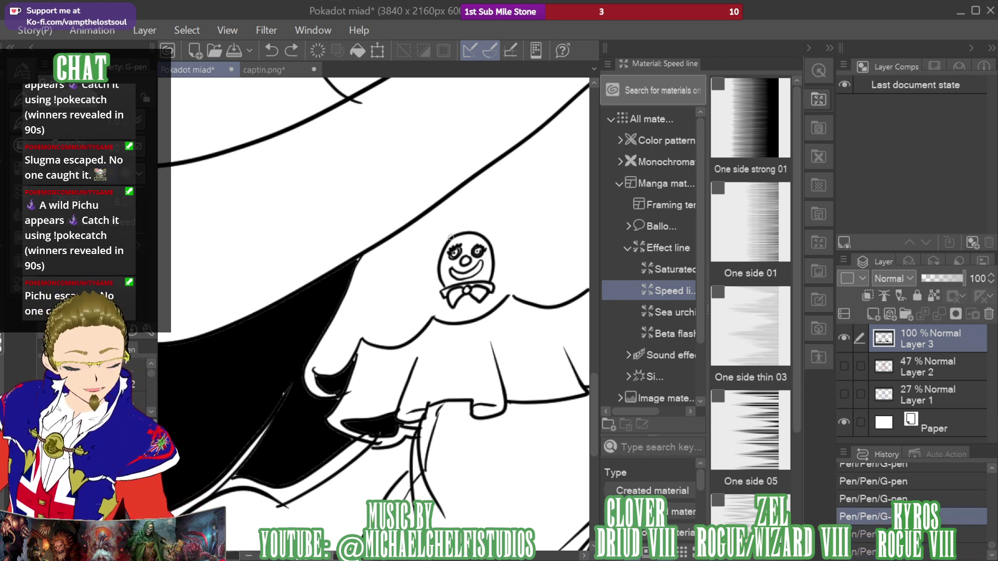
mouse_move(437, 234)
mouse_down()
mouse_move(427, 236)
mouse_move(432, 244)
mouse_up()
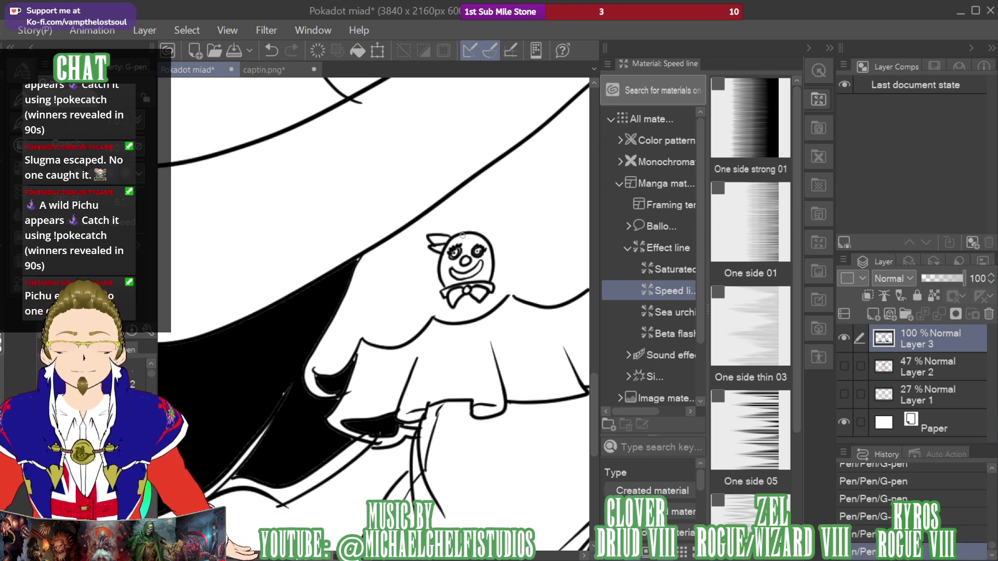
key(ctrl+z)
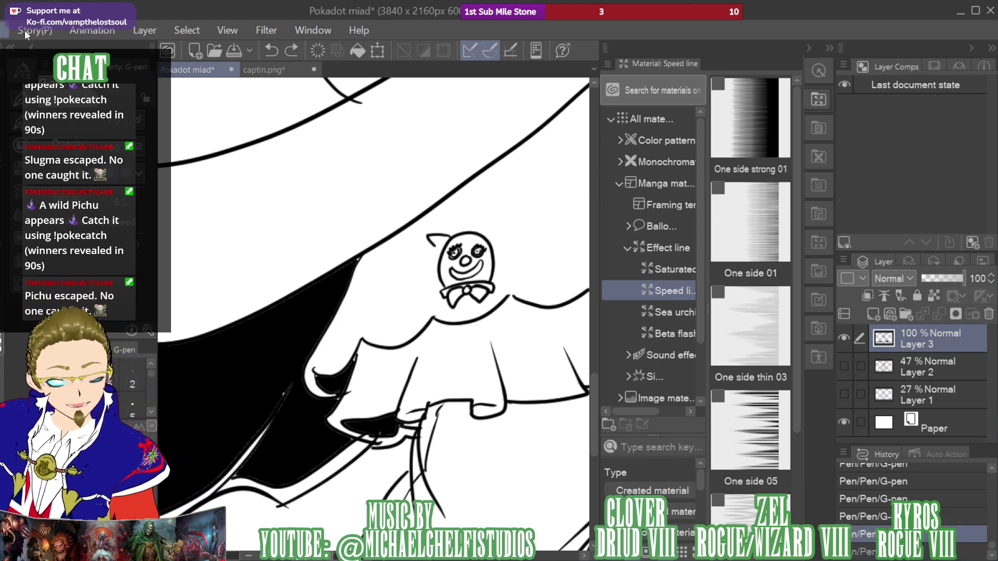
key(ctrl+z)
Draw spiky hair tufts on both sides of the clown's head and a curly fringe across its top
mouse_move(448, 238)
mouse_down()
mouse_move(424, 227)
mouse_move(447, 244)
mouse_move(427, 235)
mouse_move(435, 249)
mouse_move(505, 221)
mouse_move(491, 246)
mouse_up()
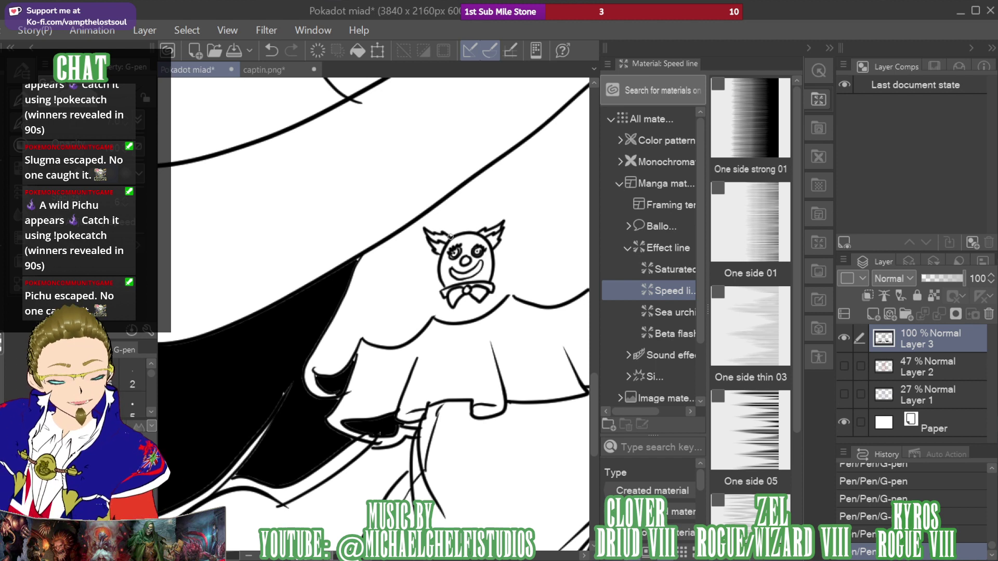
drag(451, 231, 475, 221)
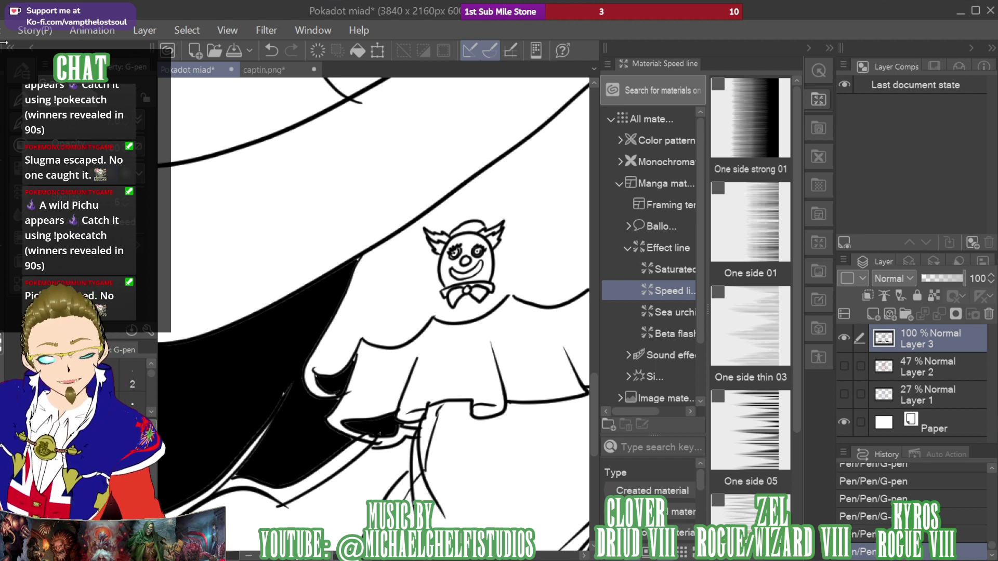
key(ctrl+z)
mouse_move(451, 234)
mouse_down()
mouse_move(466, 224)
mouse_move(485, 232)
mouse_move(456, 237)
mouse_up()
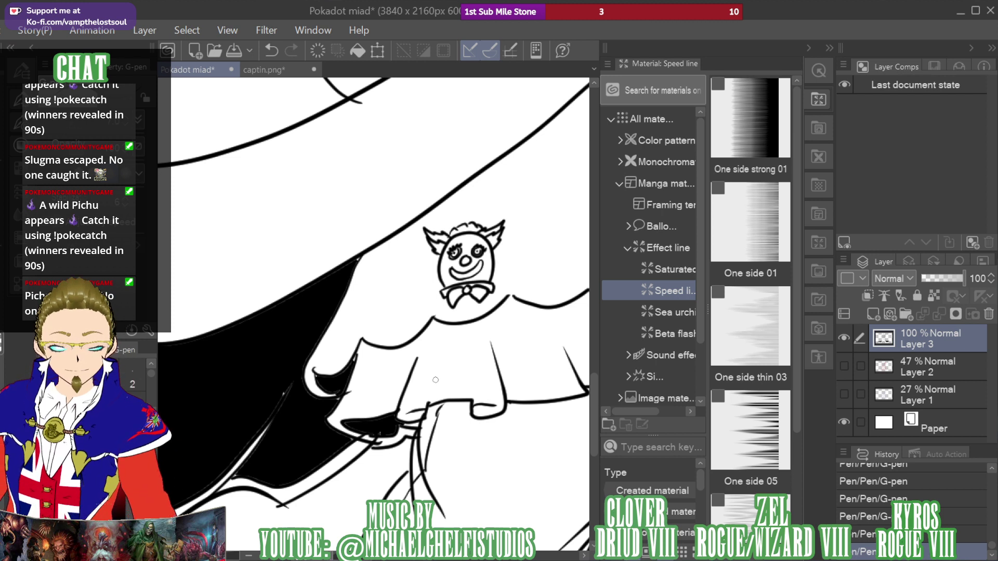
Outline the clown head with a Polyline selection and paste a copy of it onto its own layer
key(m)
click(412, 241)
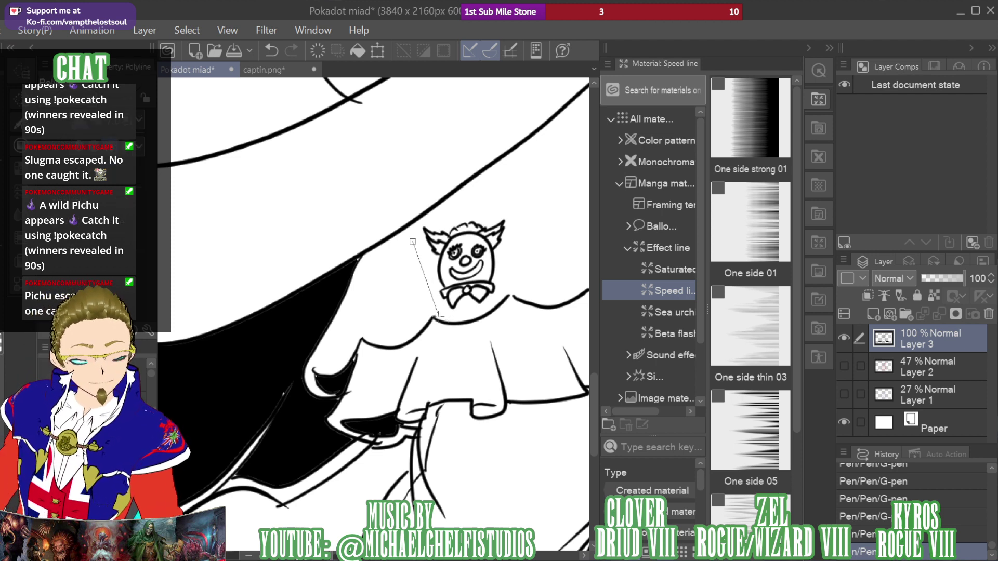
click(438, 312)
click(471, 315)
click(503, 291)
click(524, 241)
click(522, 206)
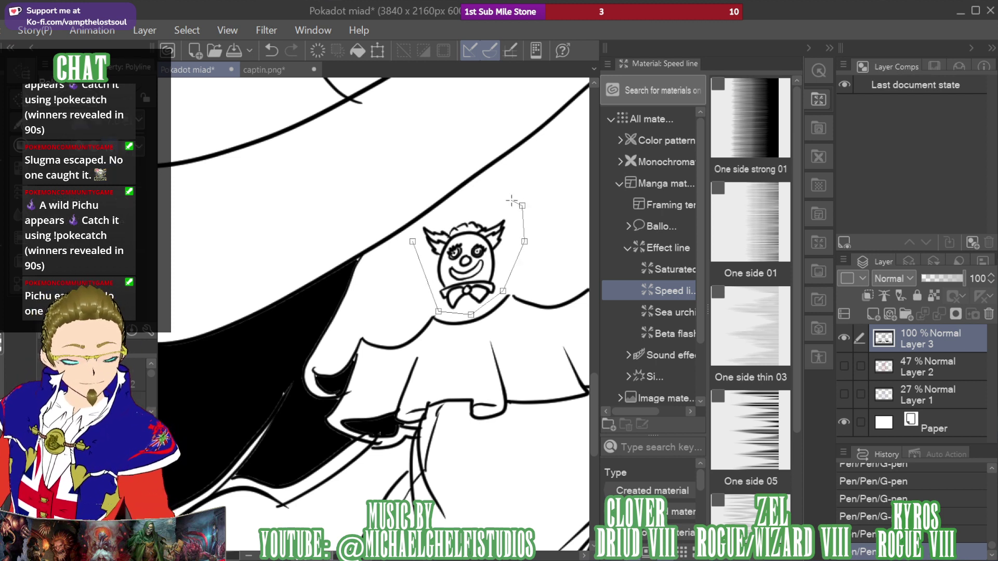
click(475, 202)
click(434, 215)
click(411, 241)
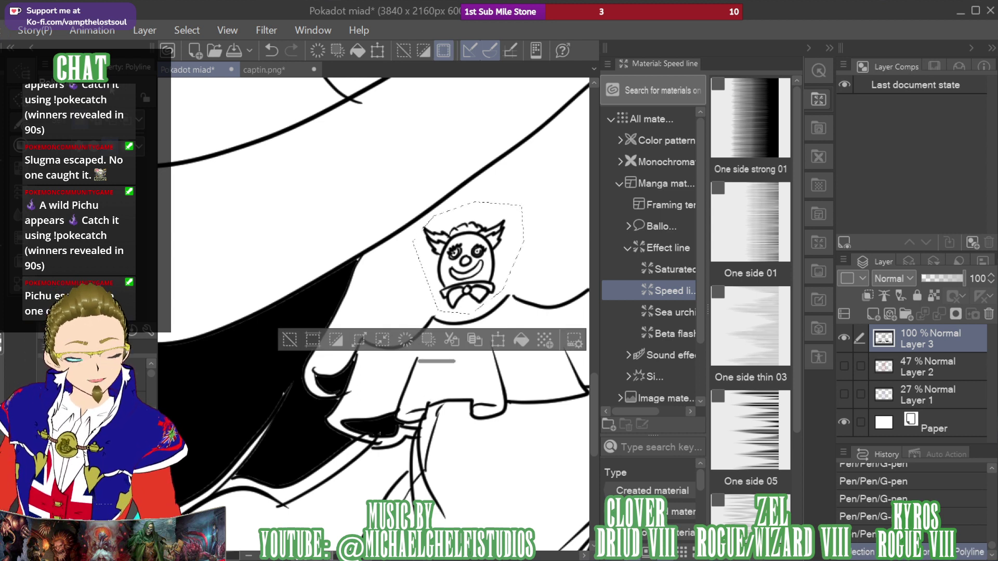
key(ctrl+v)
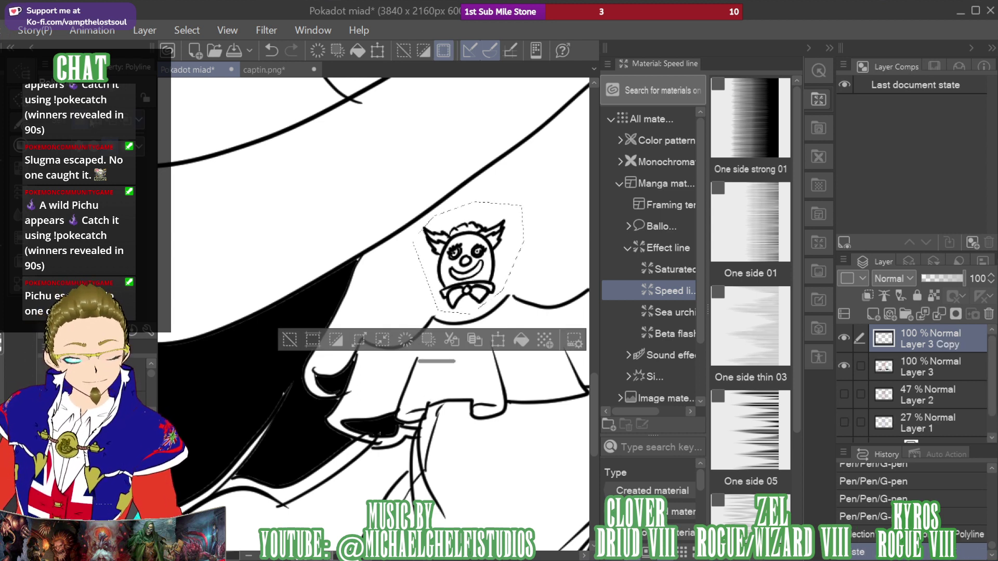
key(w)
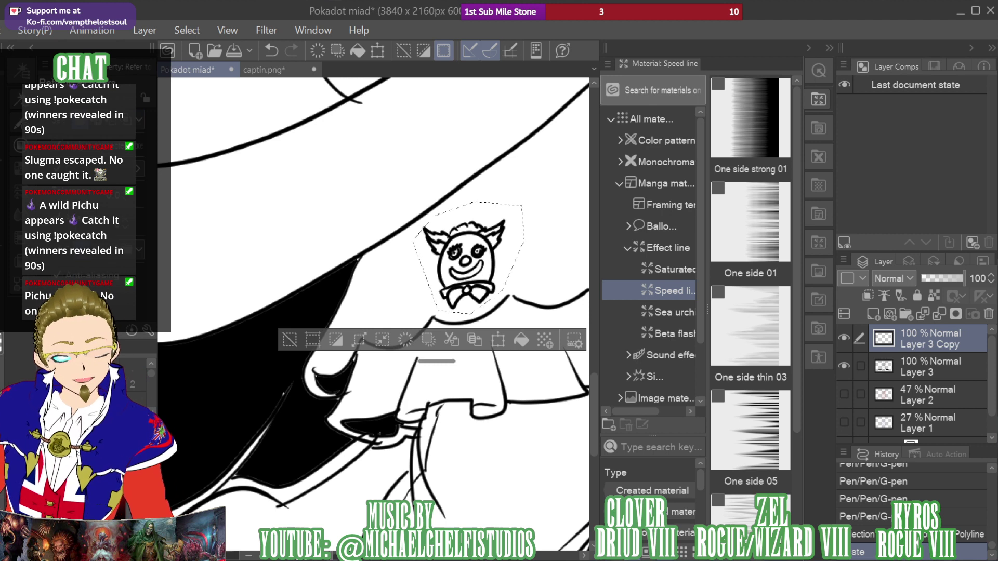
drag(471, 278, 495, 257)
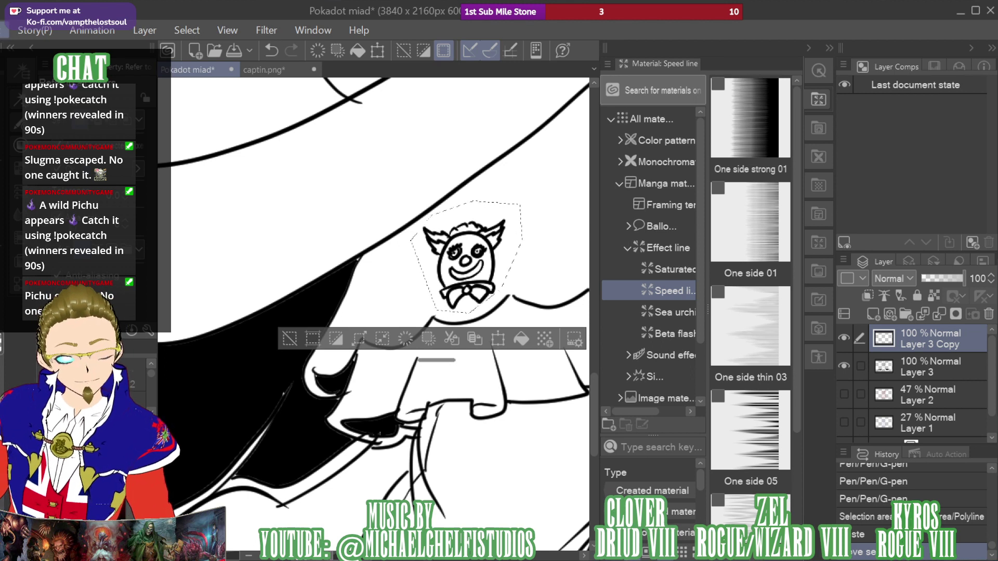
key(ctrl+v)
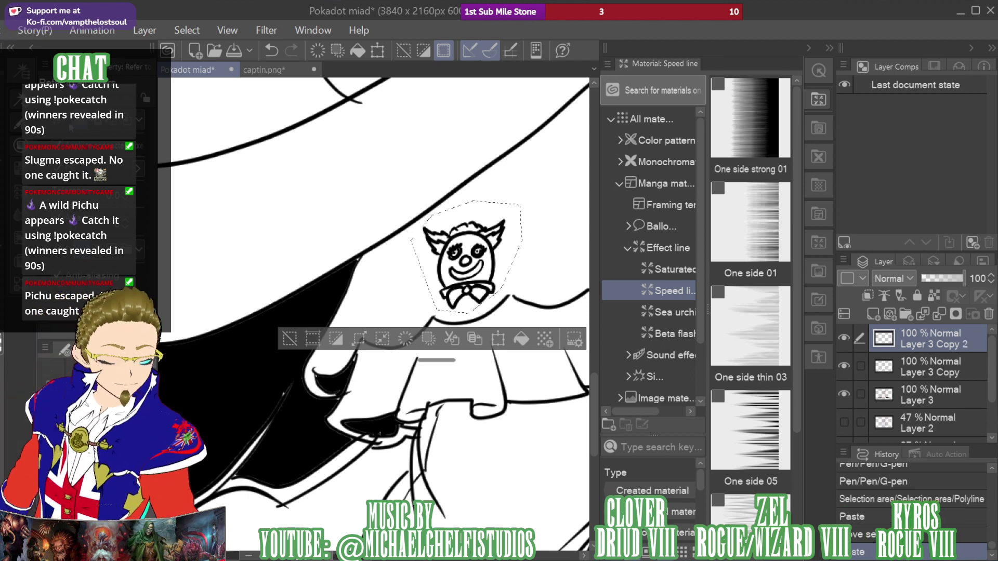
key(ctrl+d)
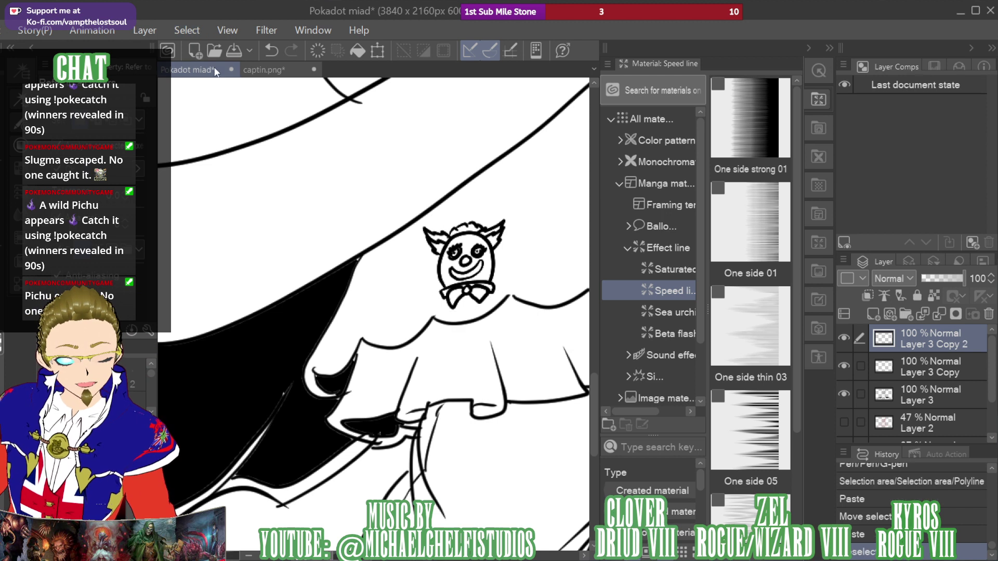
click(897, 374)
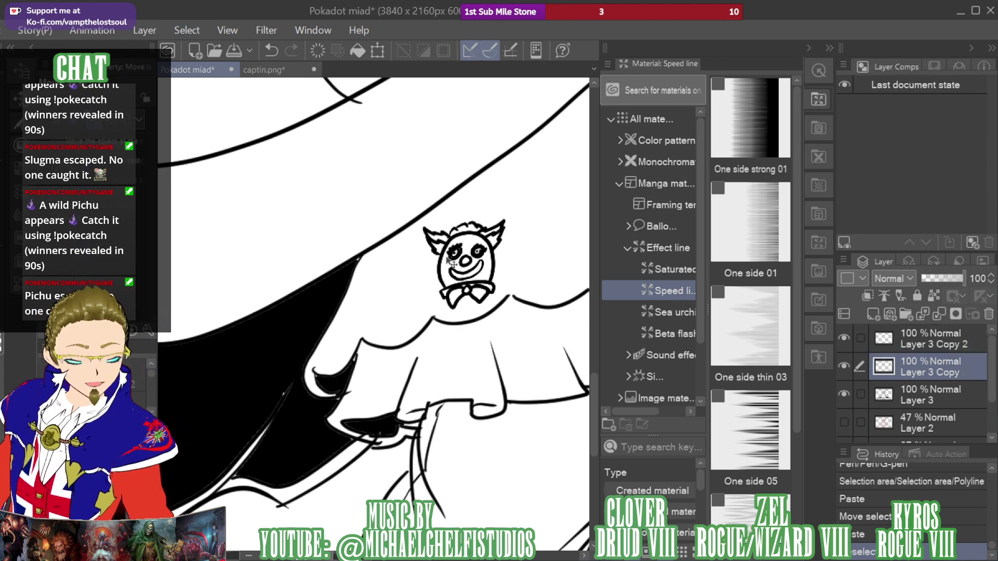
drag(426, 289, 392, 302)
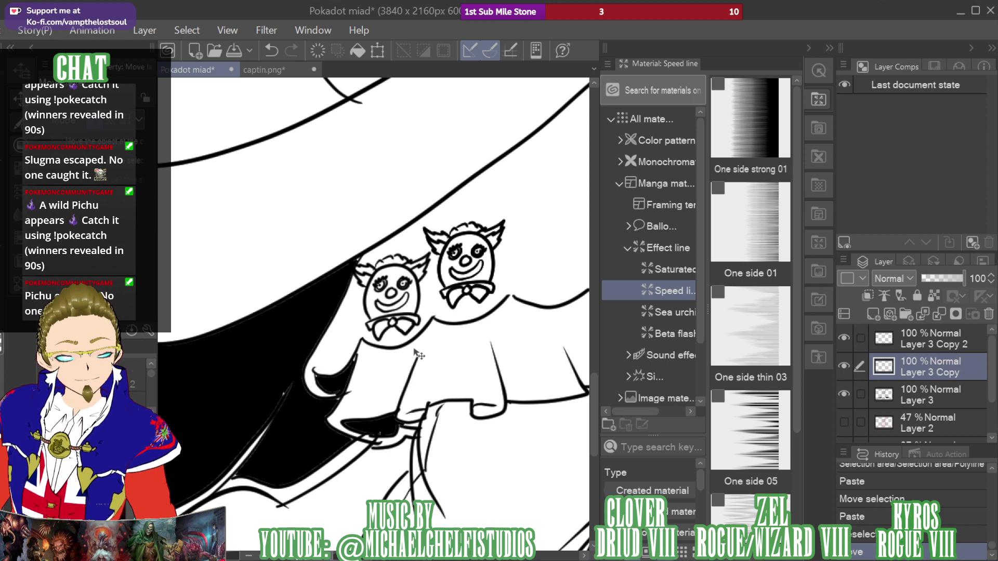
key(ctrl+z)
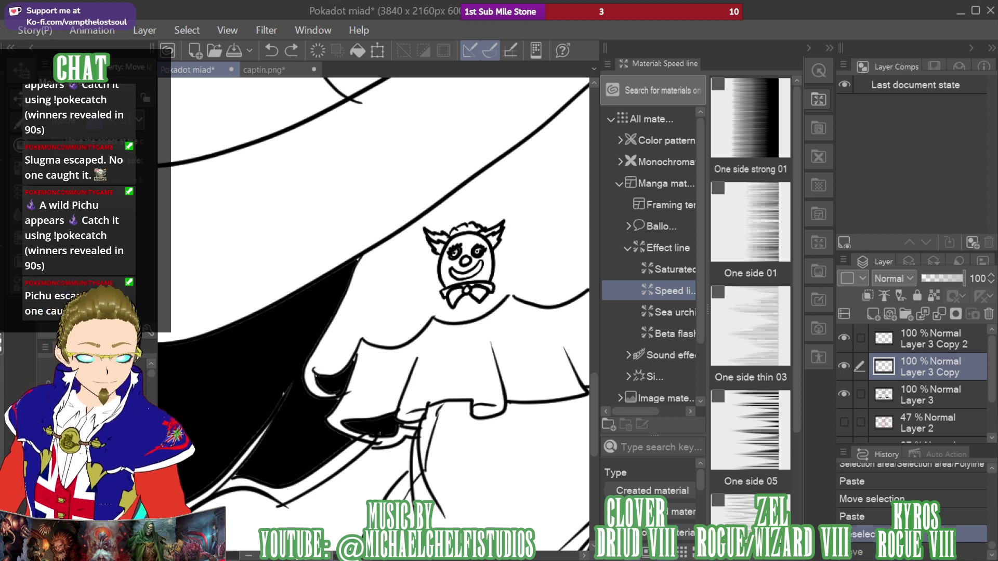
key(ctrl+z)
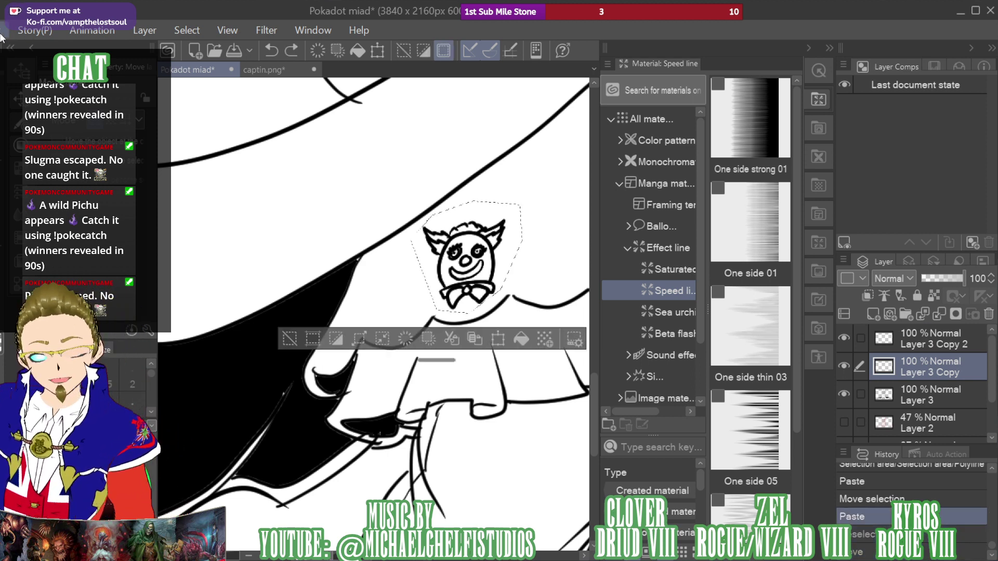
key(ctrl+z)
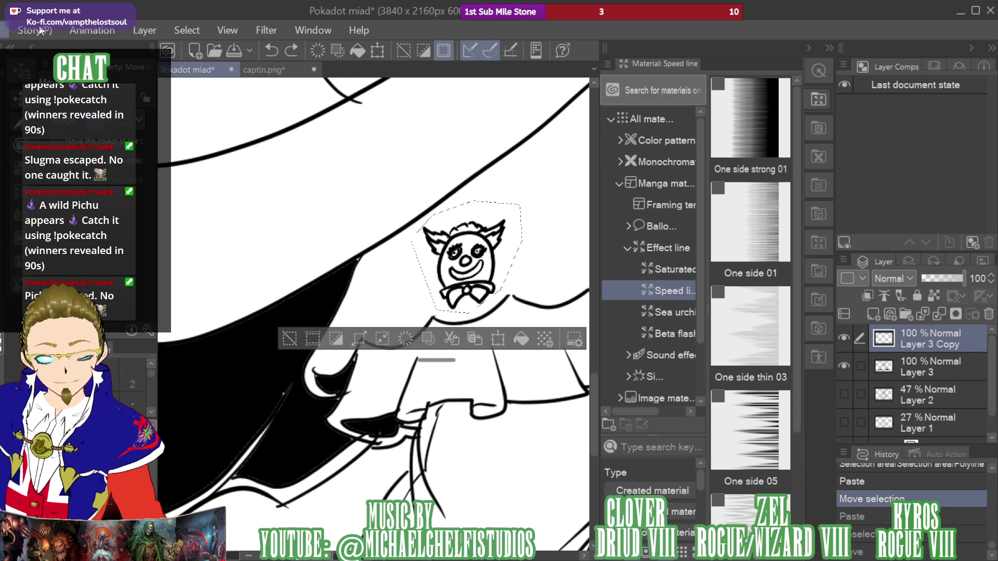
key(ctrl+z)
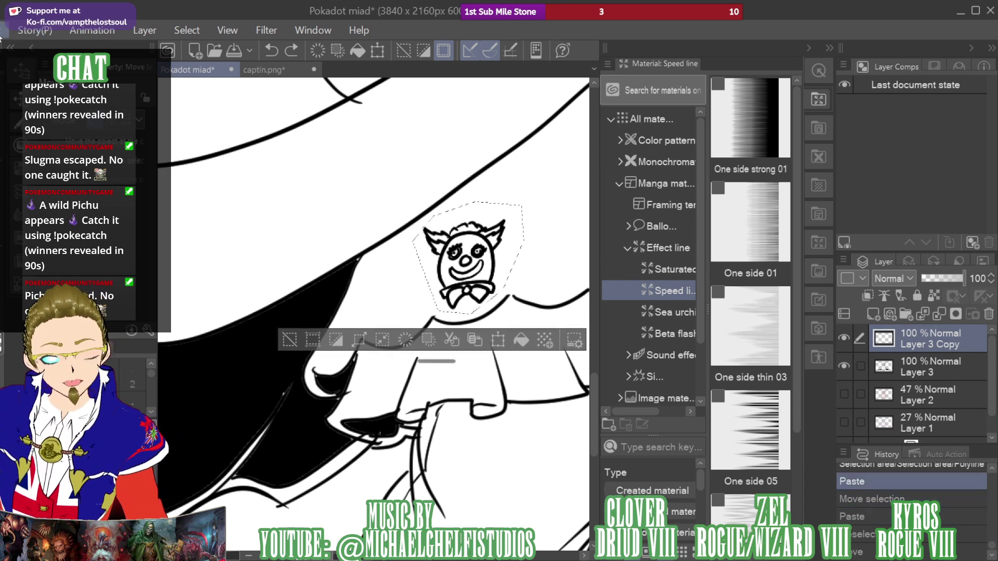
Scale the pasted clown head down slightly and place it on the skirt just right of the original
key(ctrl+t)
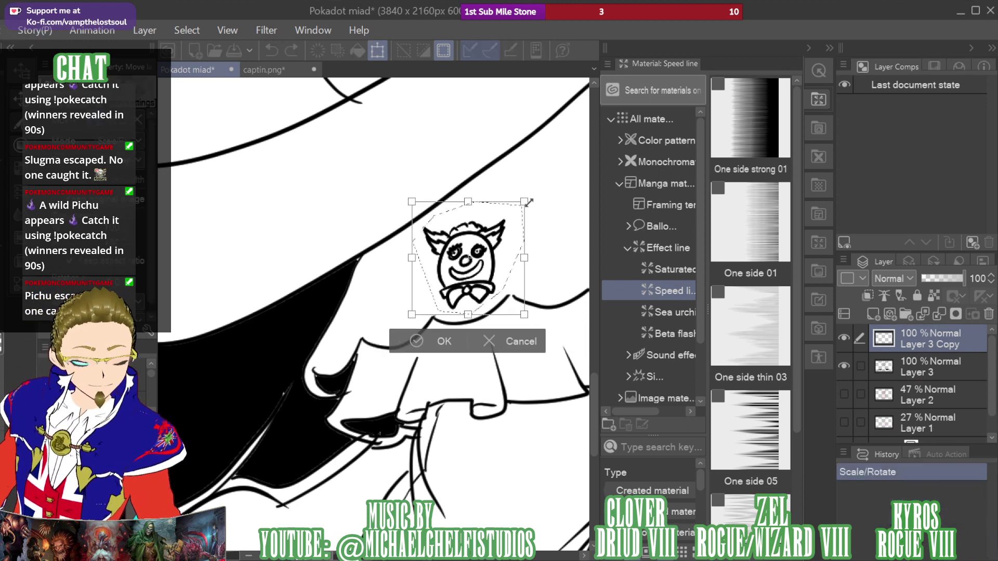
mouse_move(528, 202)
mouse_down()
mouse_move(427, 306)
mouse_move(538, 245)
mouse_move(556, 267)
mouse_up()
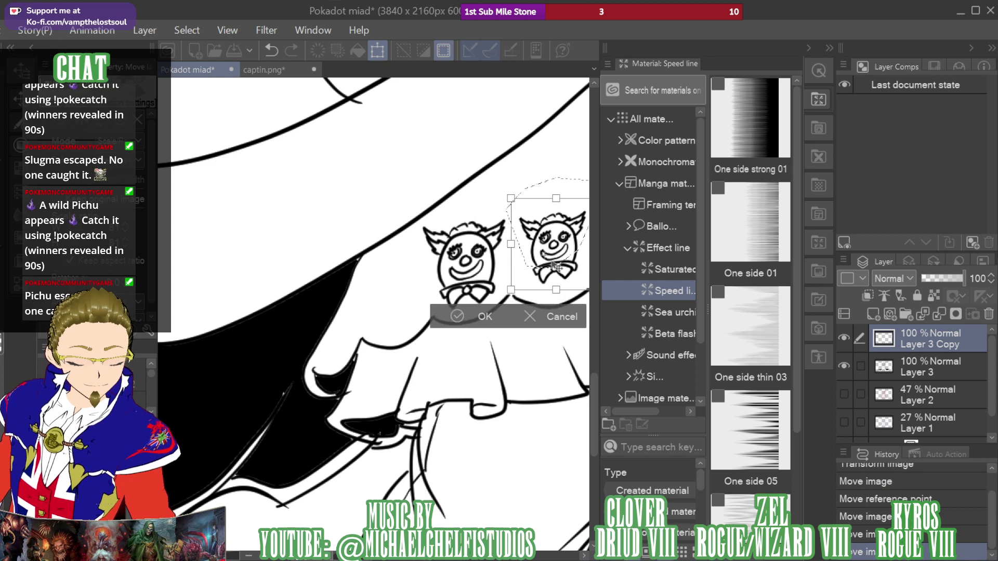
click(484, 317)
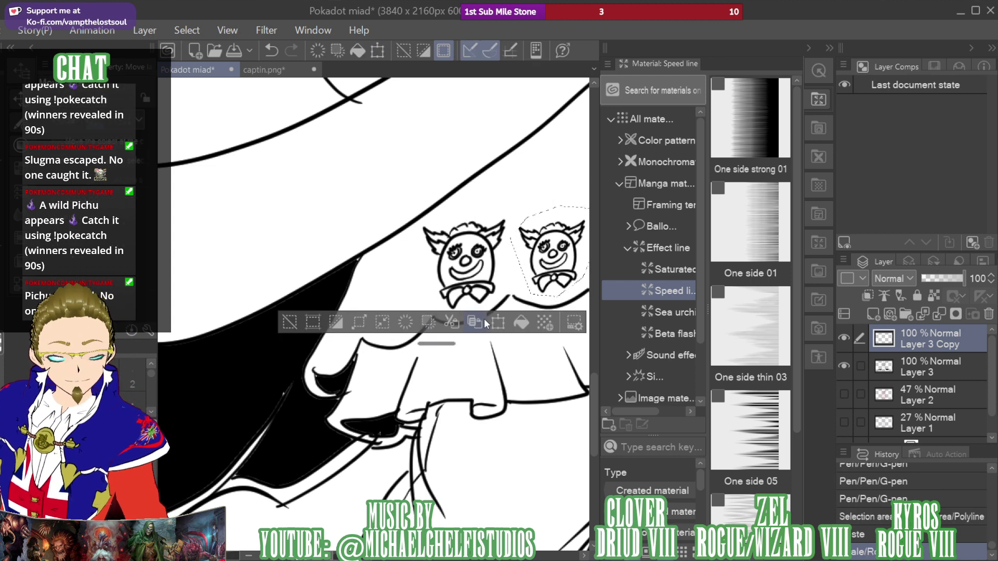
Deselect, erase the original larger clown head from Layer 3, and mend the ruffle's scalloped line with the G-pen
click(844, 367)
click(843, 367)
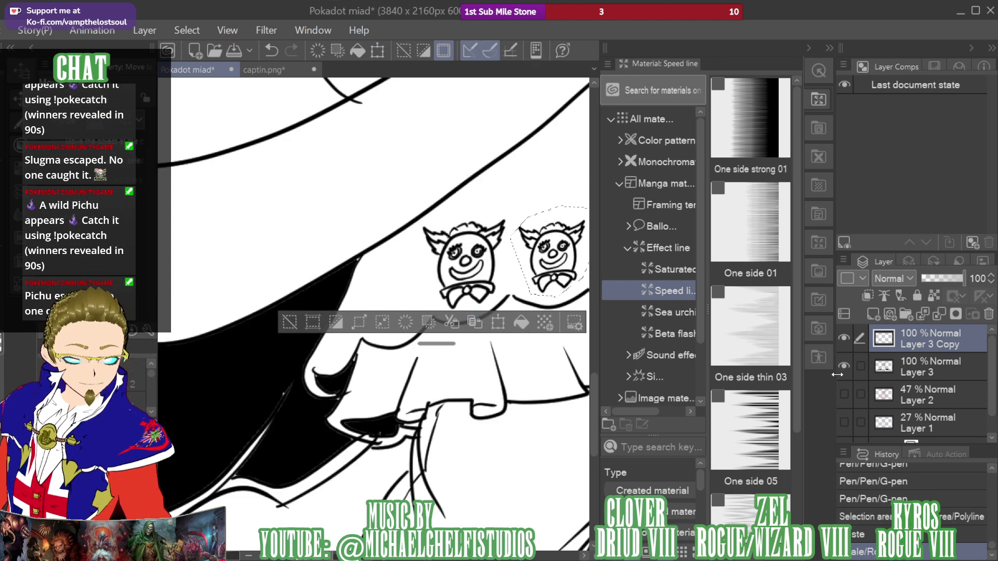
key(ctrl+d)
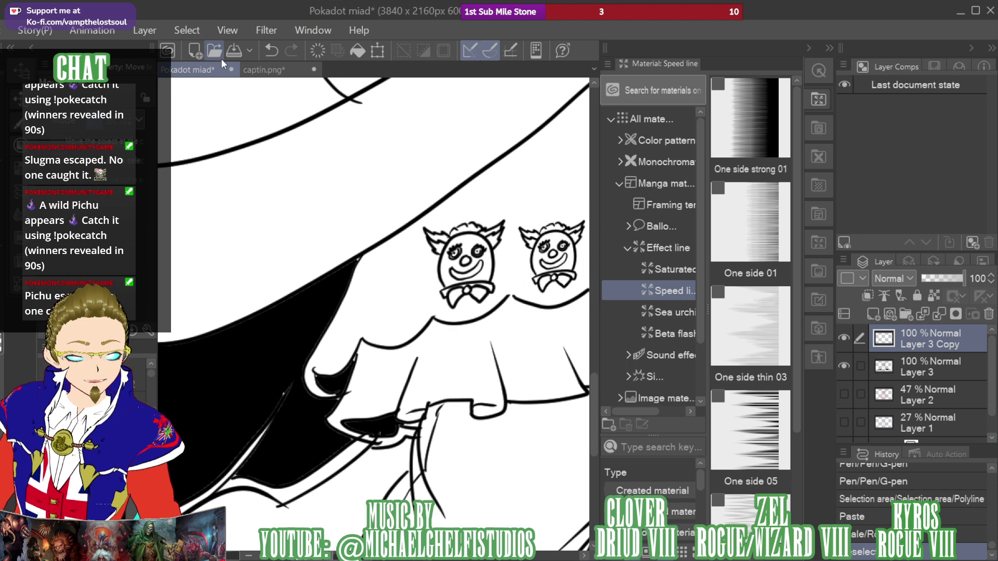
drag(465, 263, 311, 318)
drag(899, 181, 878, 184)
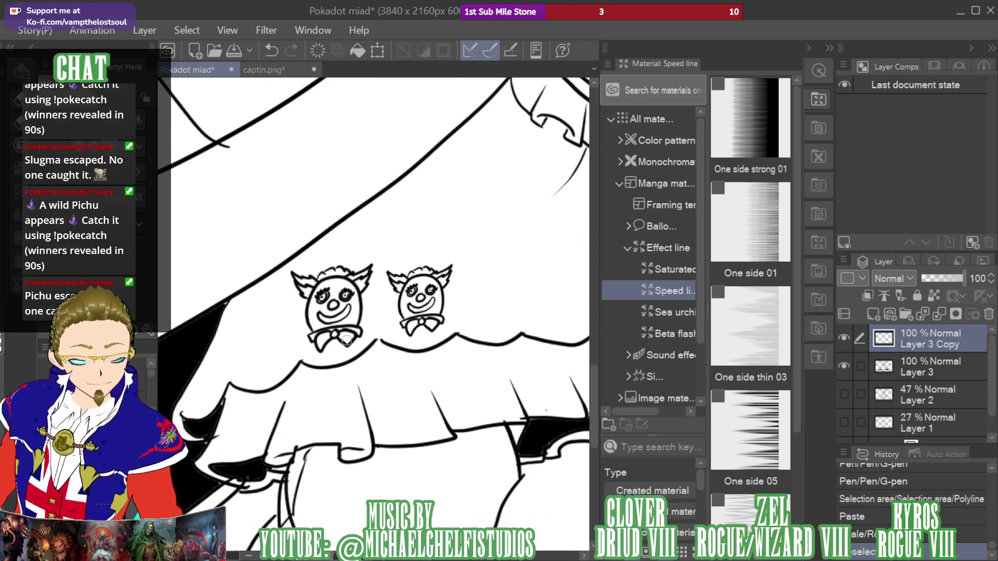
mouse_move(346, 340)
mouse_down()
mouse_move(358, 350)
mouse_move(355, 336)
mouse_up()
click(902, 371)
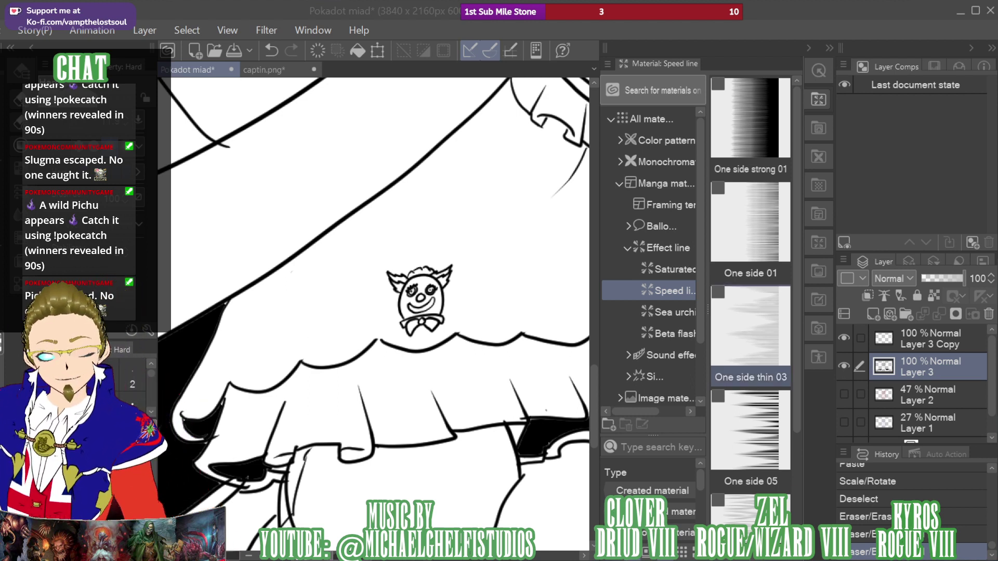
key(p)
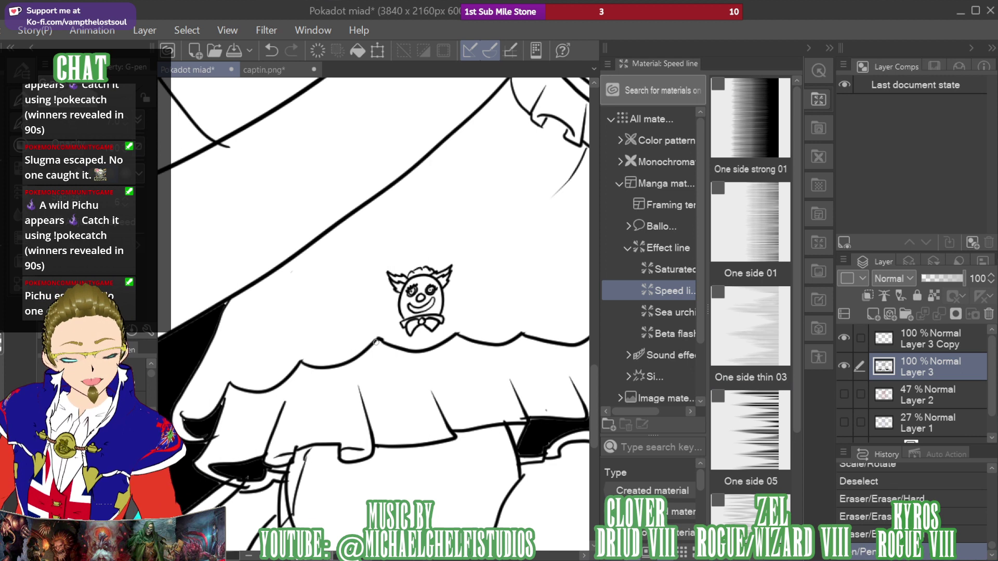
Paste three more copies of the clown head, spacing them along the ruffle to the left of the remaining head
click(884, 343)
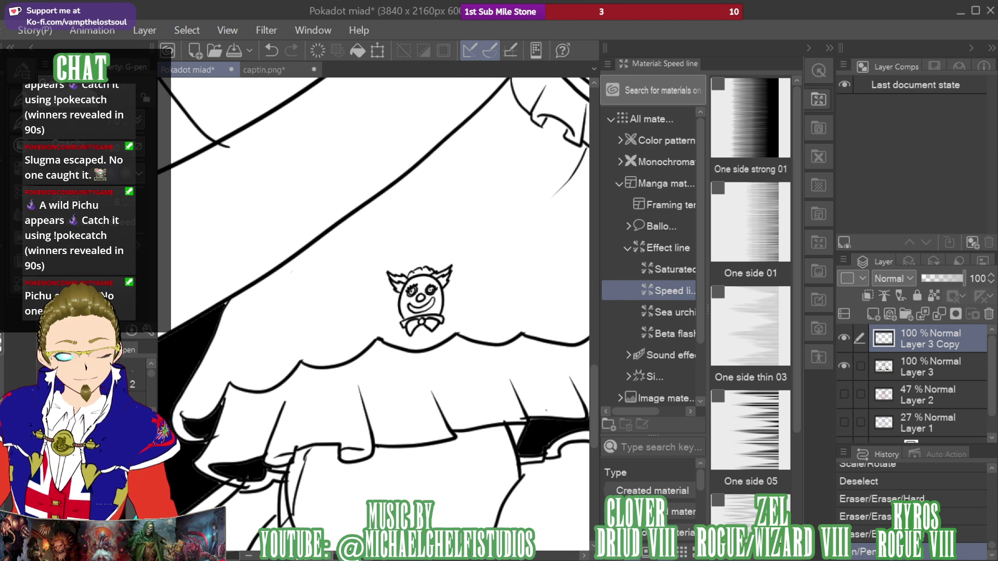
key(ctrl+v)
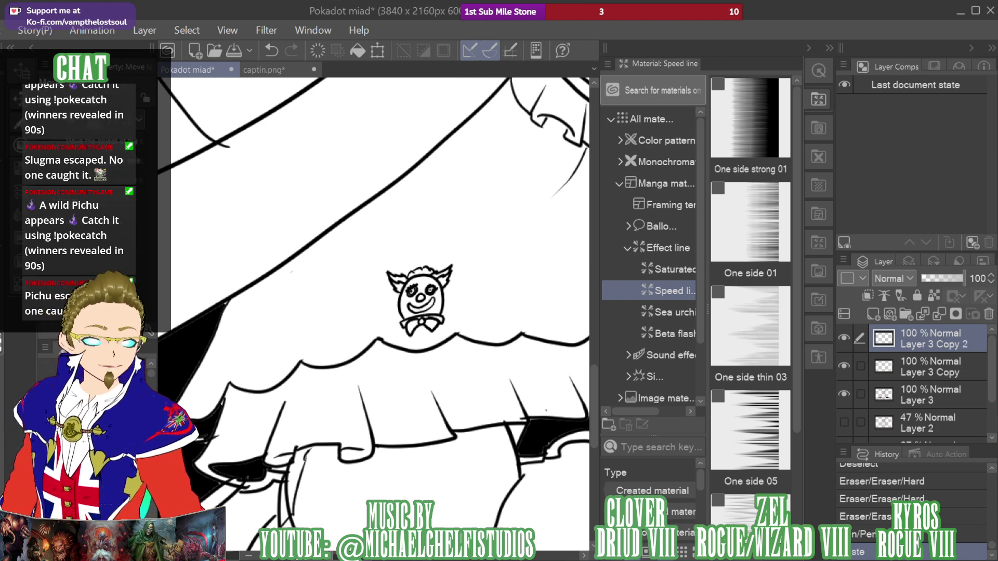
drag(422, 318, 341, 315)
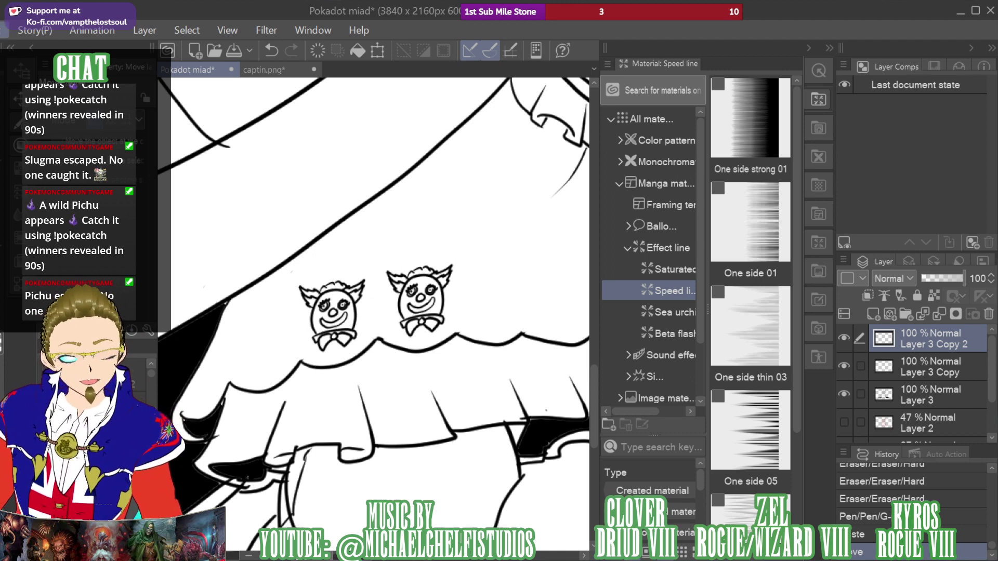
key(ctrl+v)
drag(428, 308, 260, 358)
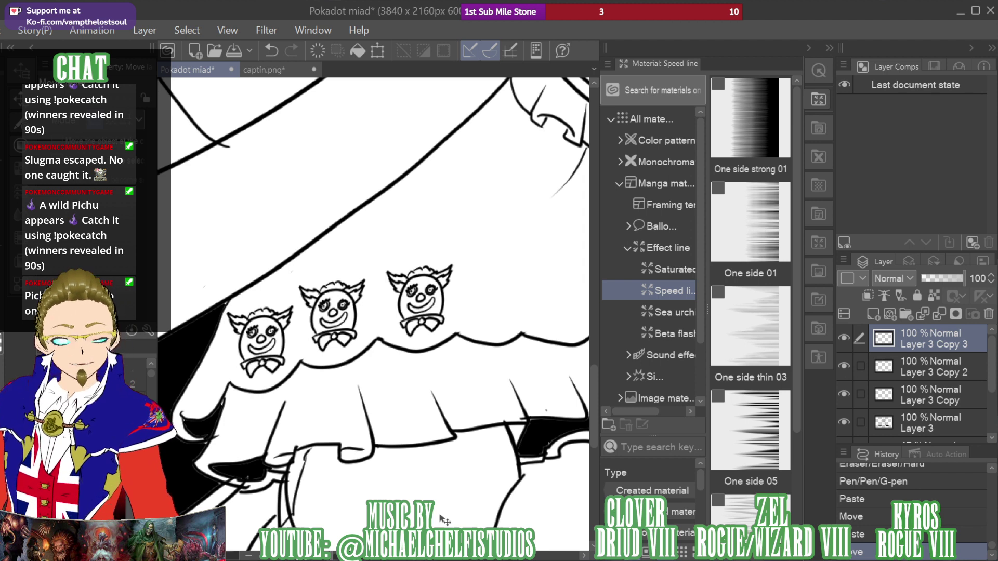
key(ctrl+v)
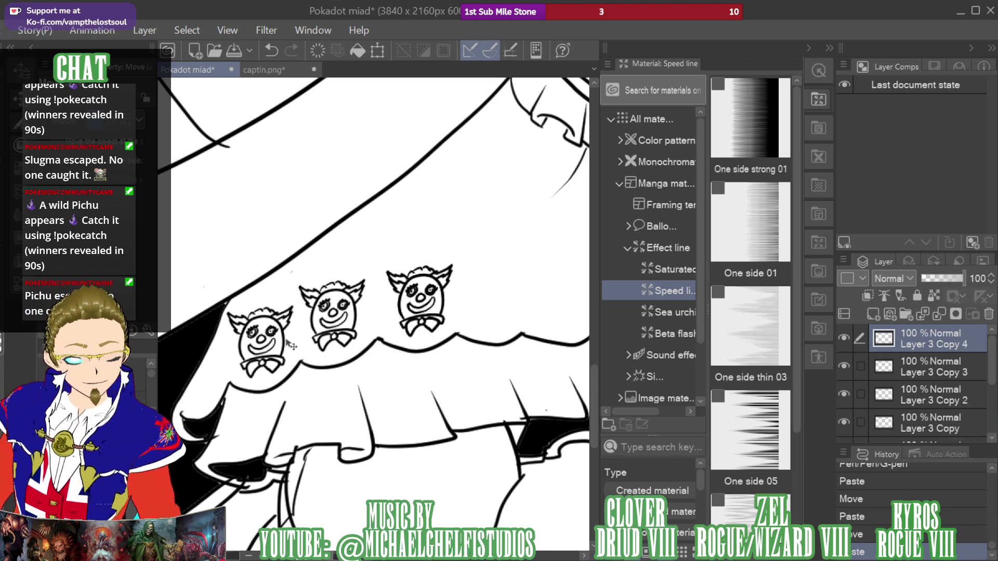
drag(344, 323, 211, 375)
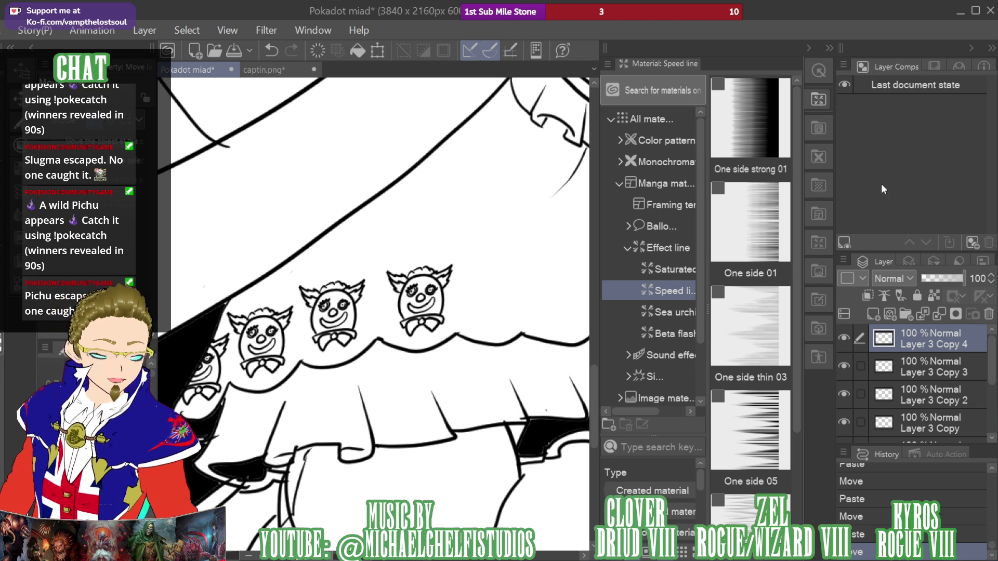
Paste three more clown heads in a row above the ruffle, to the right of the first copied head
mouse_move(882, 189)
mouse_down()
mouse_move(895, 176)
mouse_move(858, 185)
mouse_move(844, 200)
mouse_move(874, 202)
mouse_move(864, 179)
mouse_move(907, 187)
mouse_move(891, 188)
mouse_up()
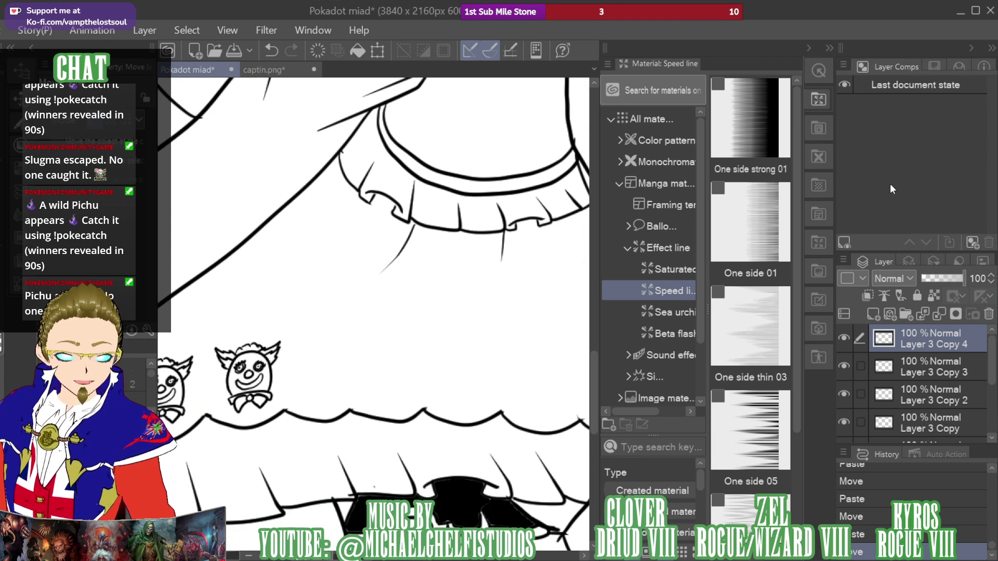
key(ctrl+v)
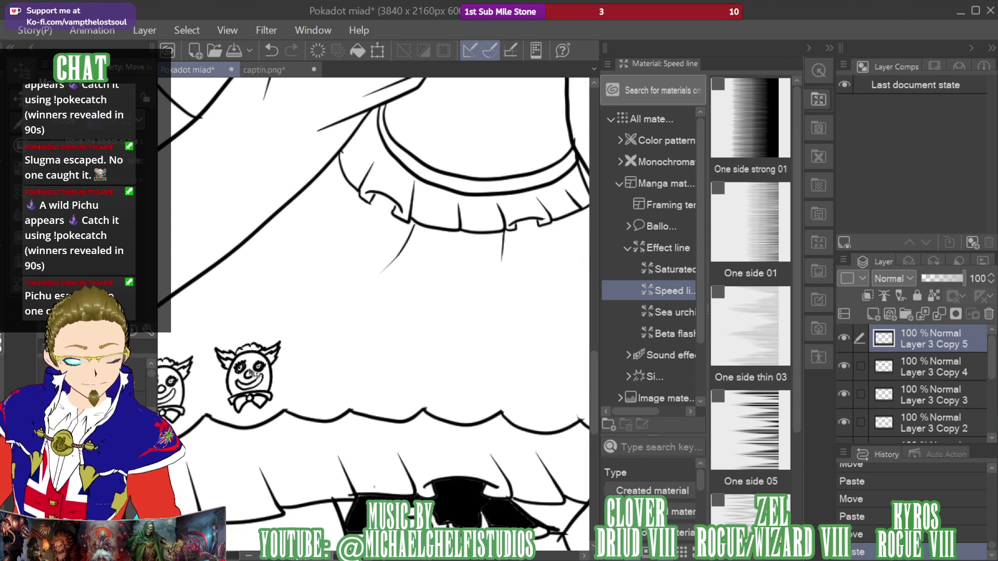
drag(253, 374, 334, 374)
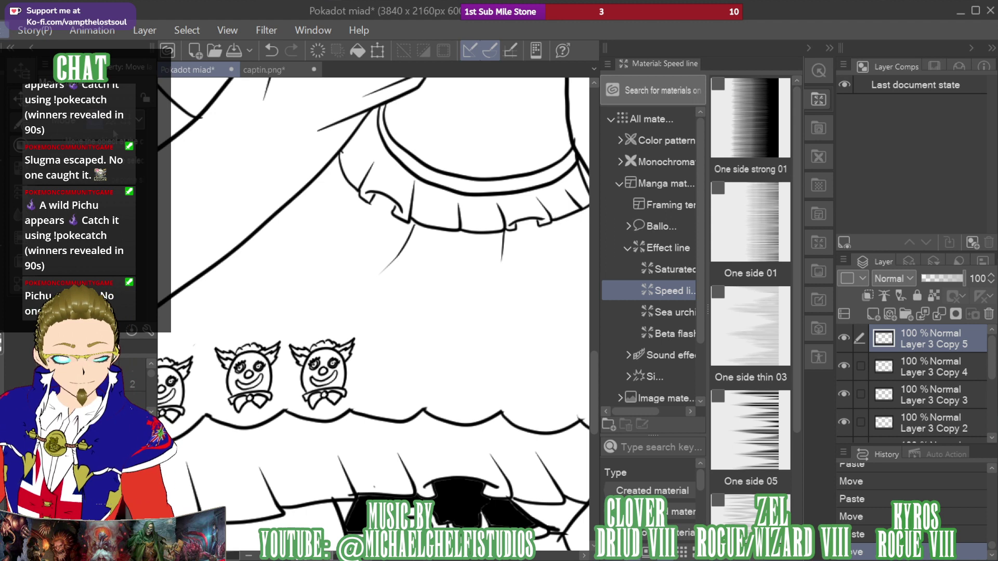
key(ctrl+v)
drag(252, 381, 398, 371)
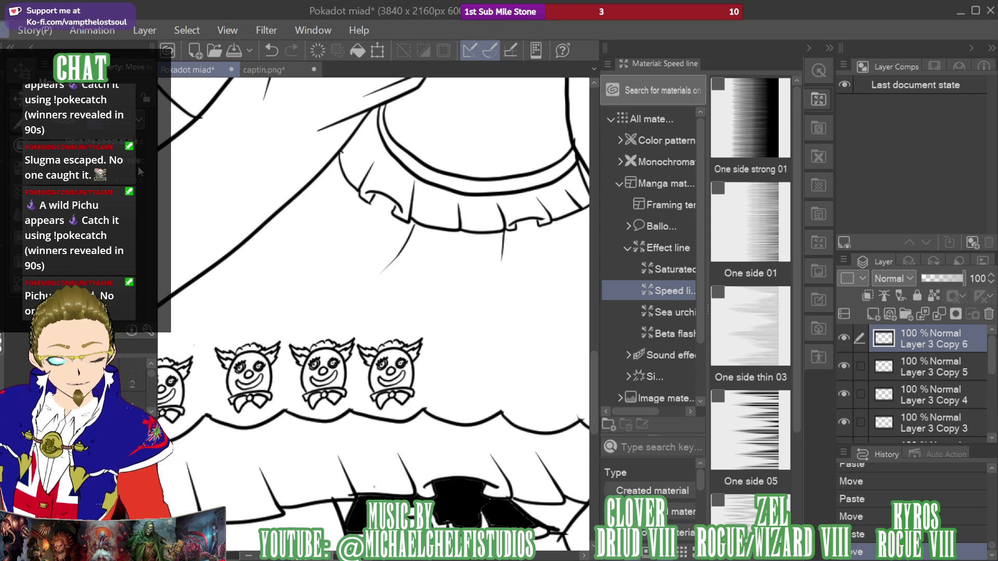
key(ctrl+v)
drag(251, 375, 467, 375)
Place another clown head copy at the right end of the row and rotate it slightly clockwise to follow the ruffle
drag(932, 165, 889, 170)
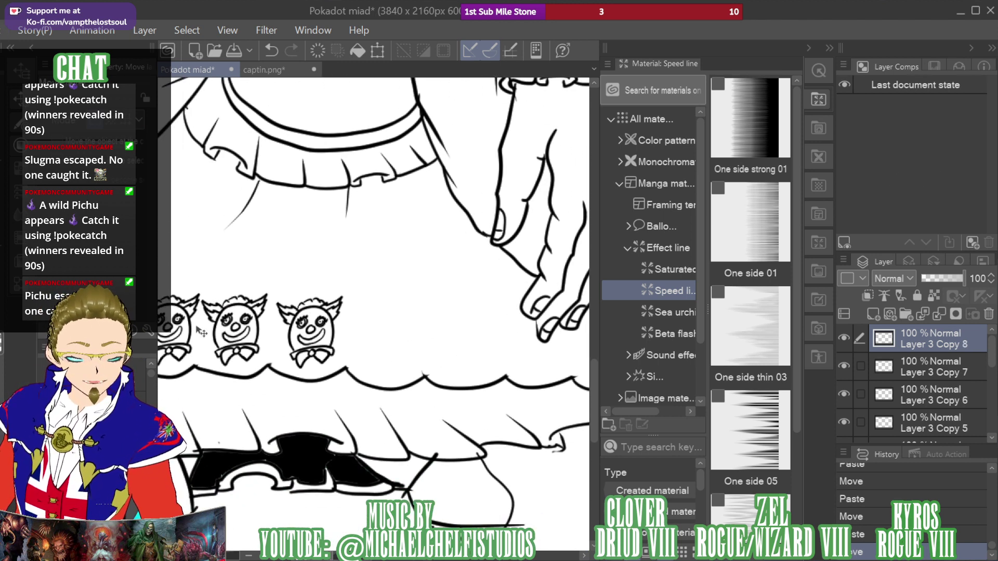
drag(200, 331, 472, 343)
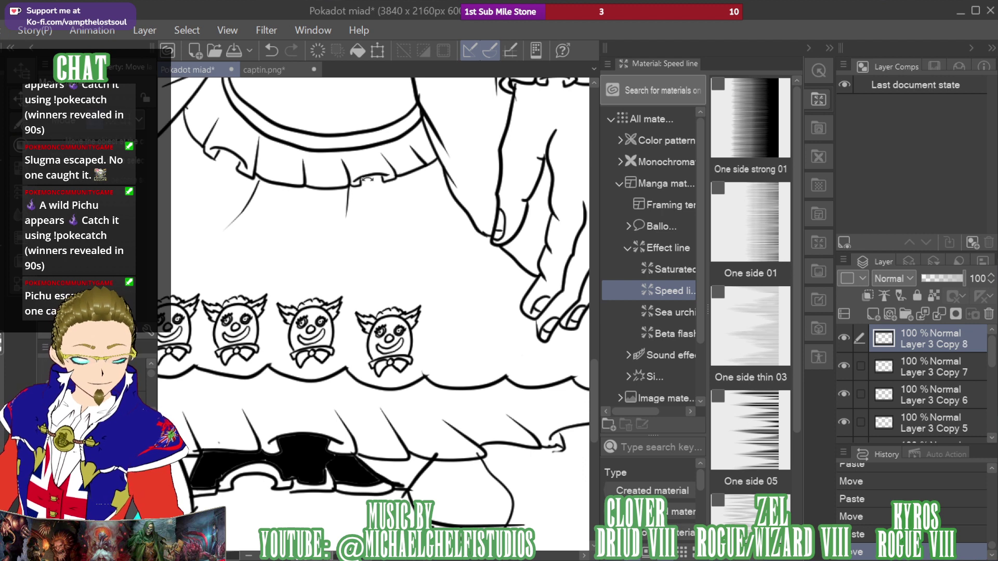
key(ctrl+t)
drag(437, 289, 448, 302)
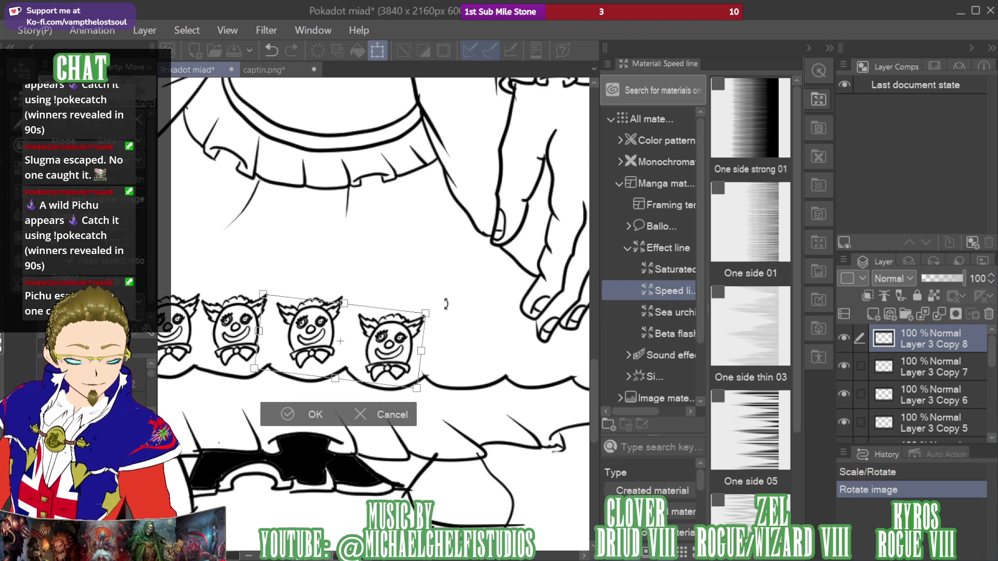
click(318, 414)
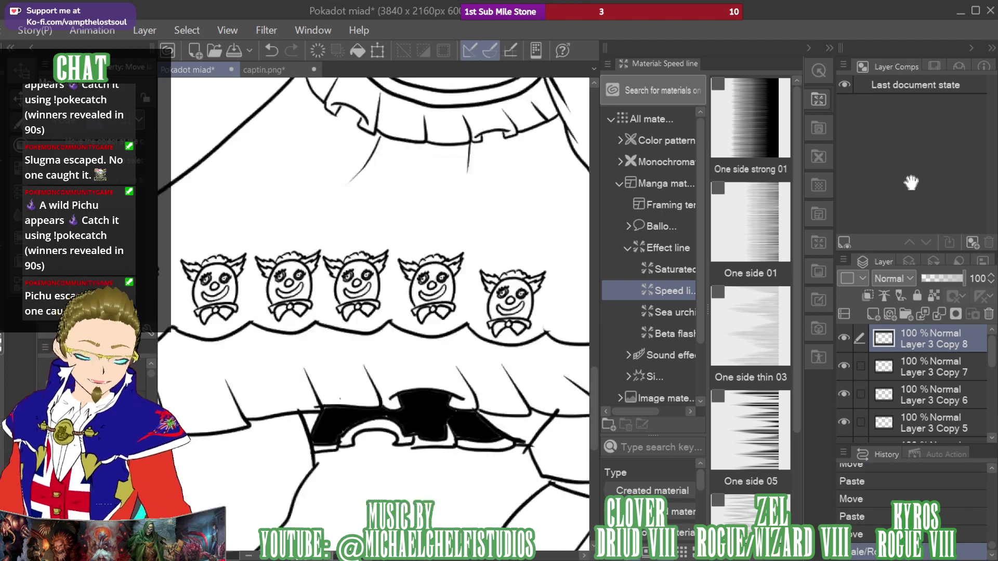
Rotate the second clown head from the right, on Layer 3 Copy 7, slightly clockwise
drag(911, 183, 899, 185)
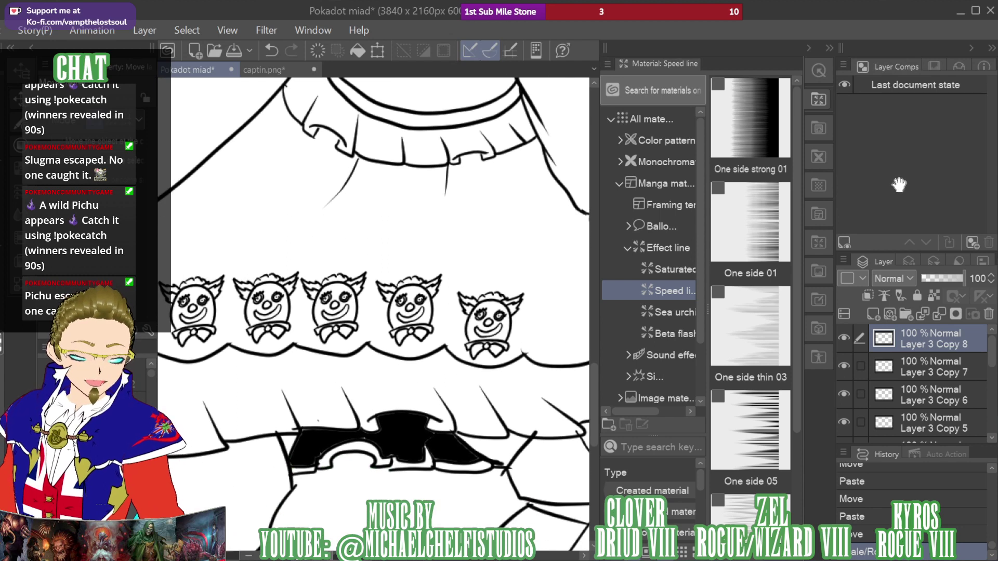
click(916, 368)
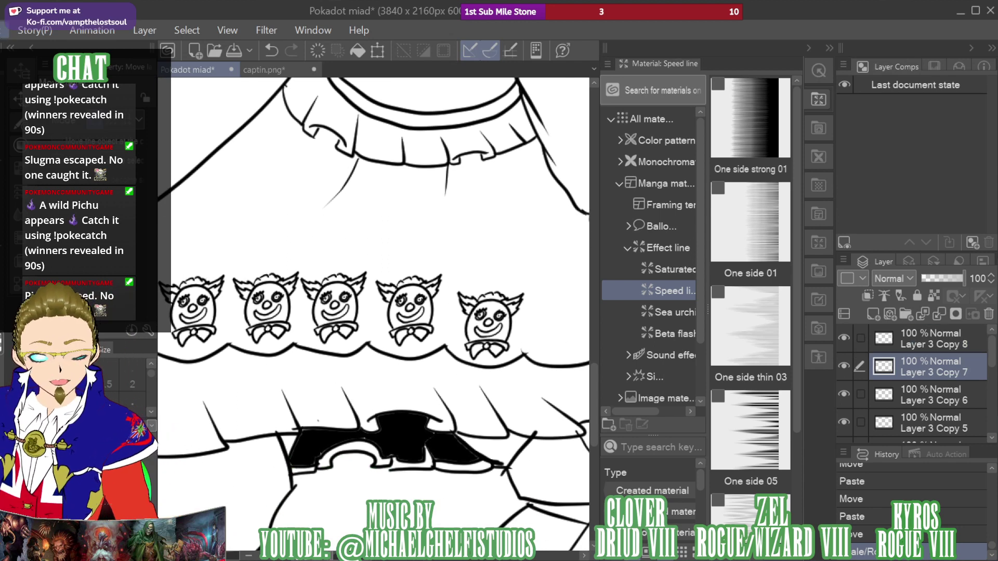
key(ctrl+t)
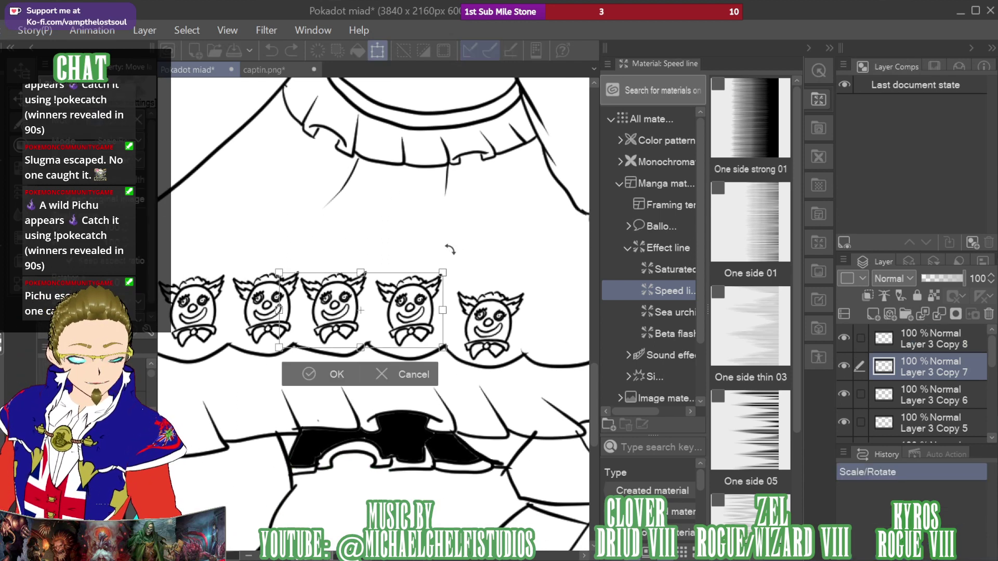
drag(463, 254, 475, 263)
click(329, 376)
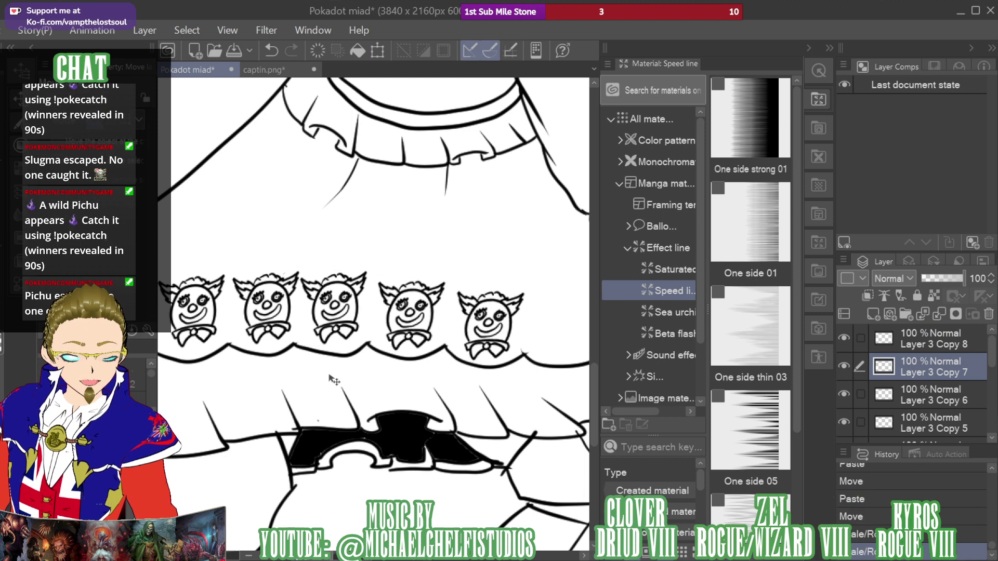
Rotate the third clown head from the right, on Layer 3 Copy 6, slightly clockwise
click(907, 395)
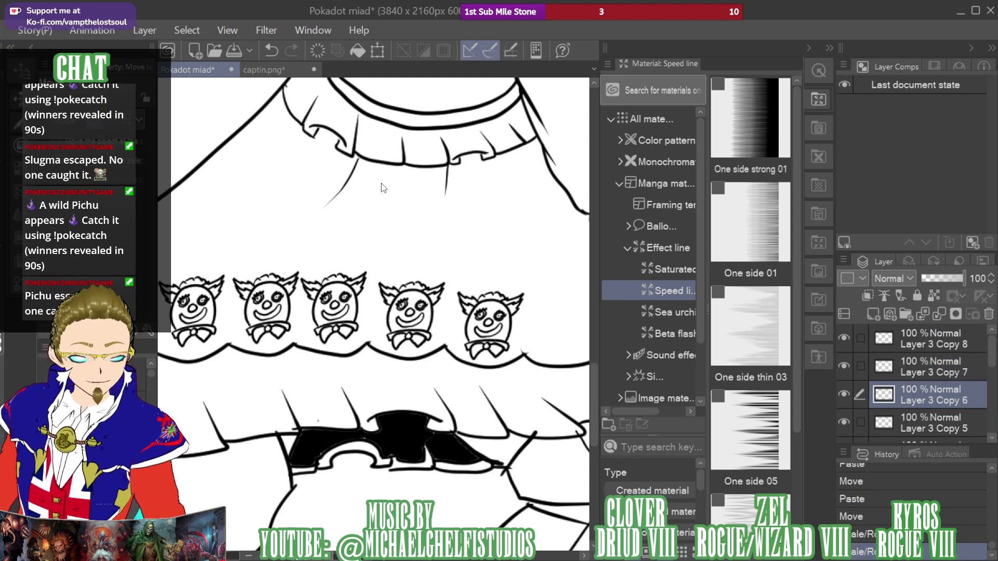
key(ctrl+t)
drag(392, 243, 401, 252)
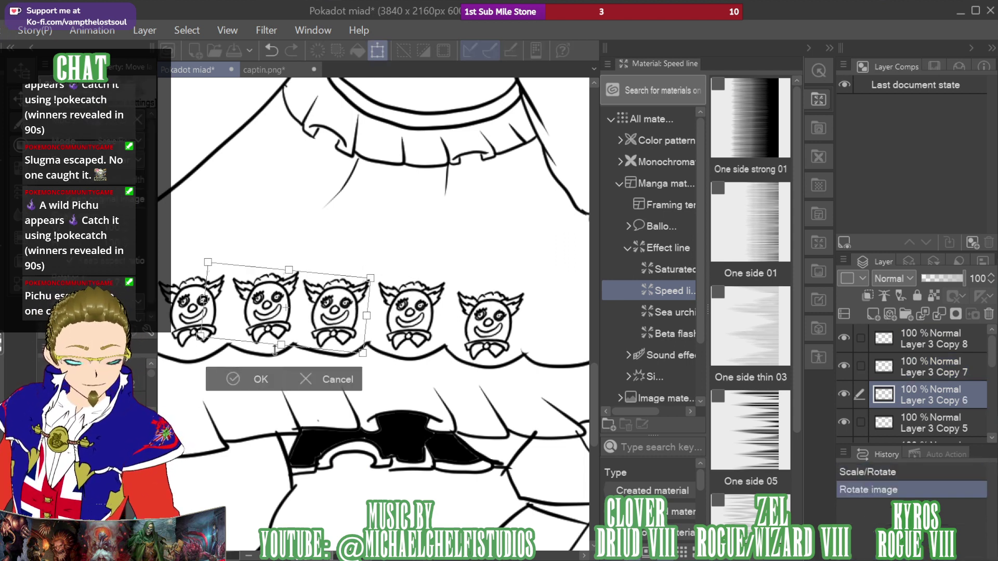
click(253, 385)
Adjust the tilt of the leftmost clown head, on Layer 3 Copy 4, at the skirt's black edge
drag(572, 186, 898, 196)
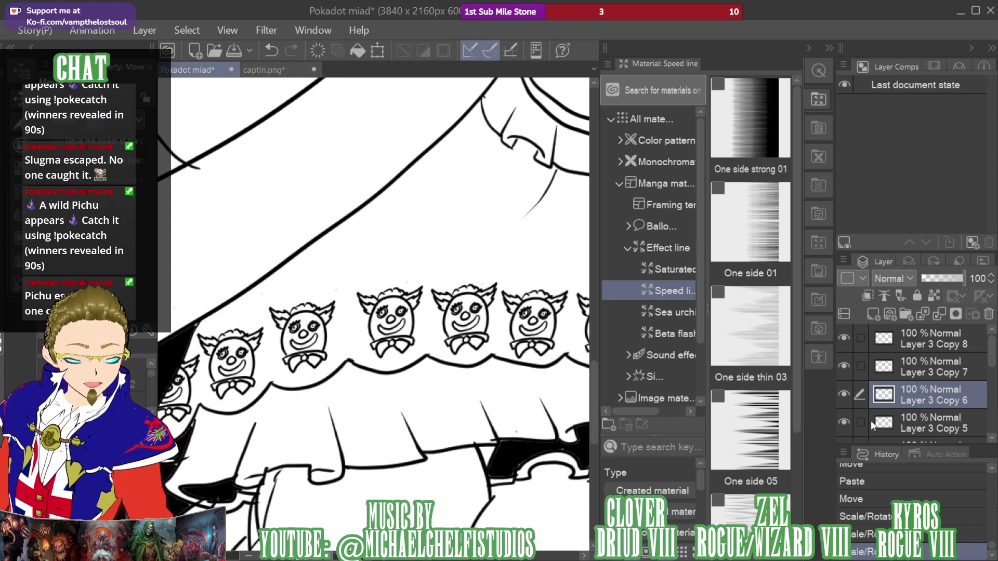
scroll(990, 362, down, 1)
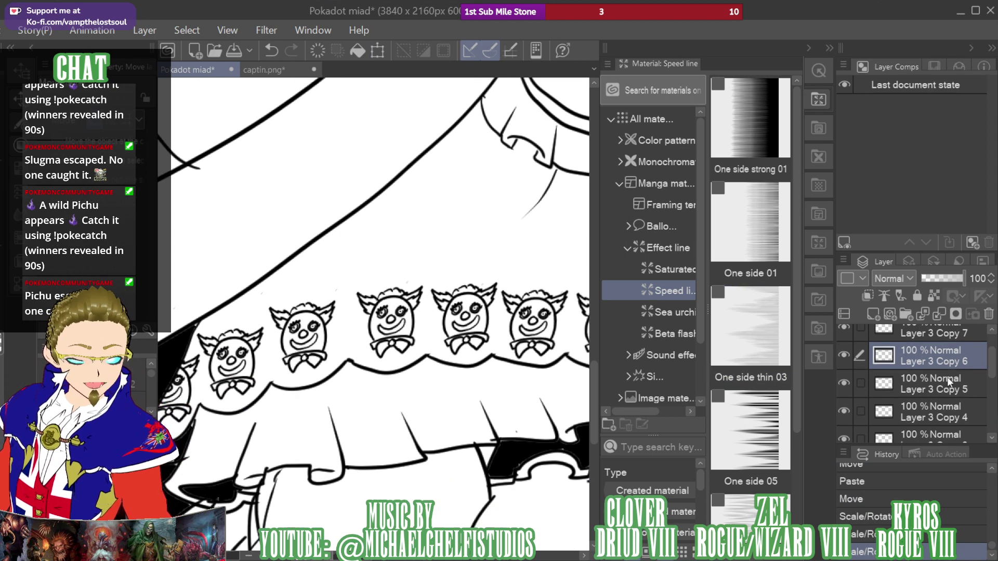
click(900, 377)
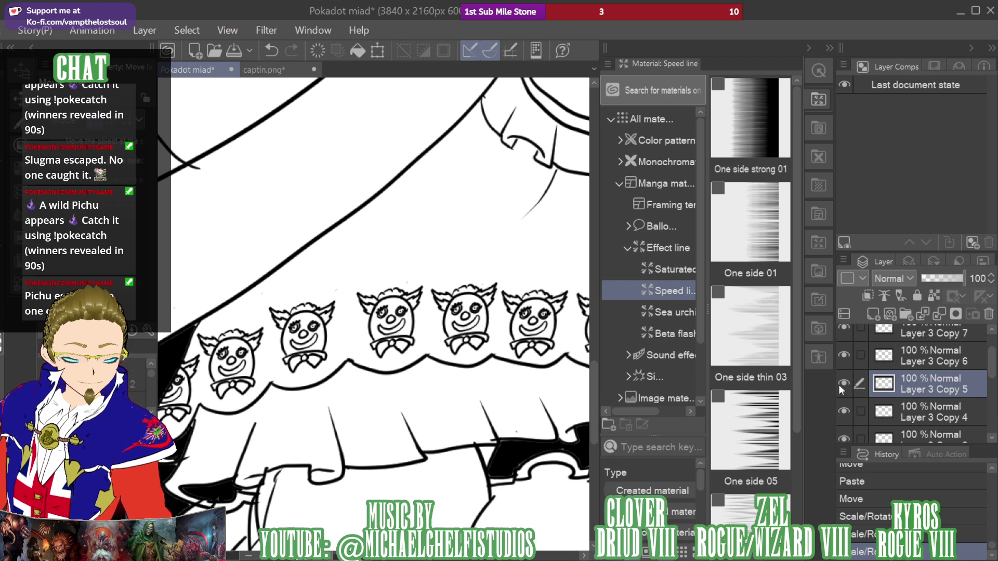
click(843, 411)
click(843, 411)
click(931, 413)
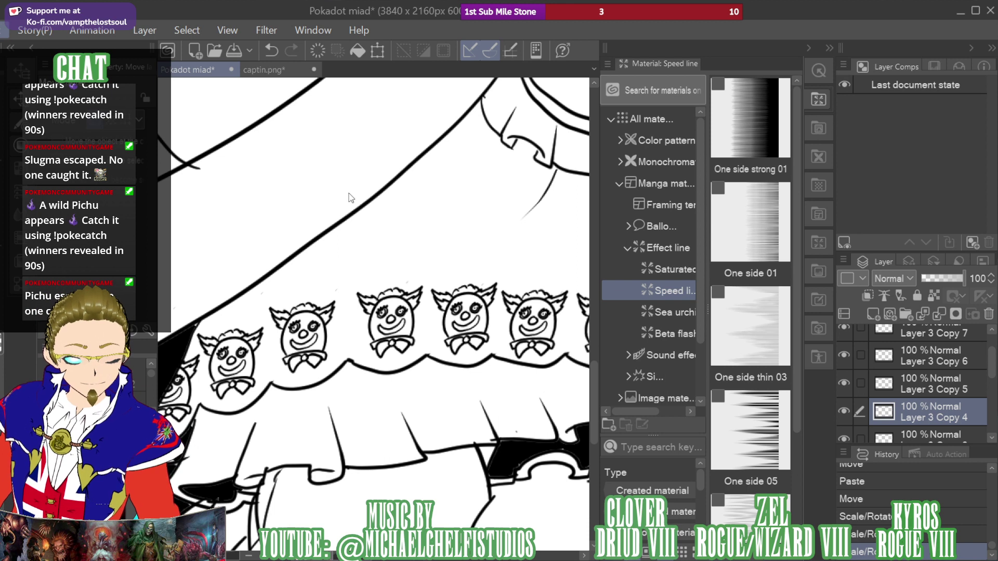
key(ctrl+t)
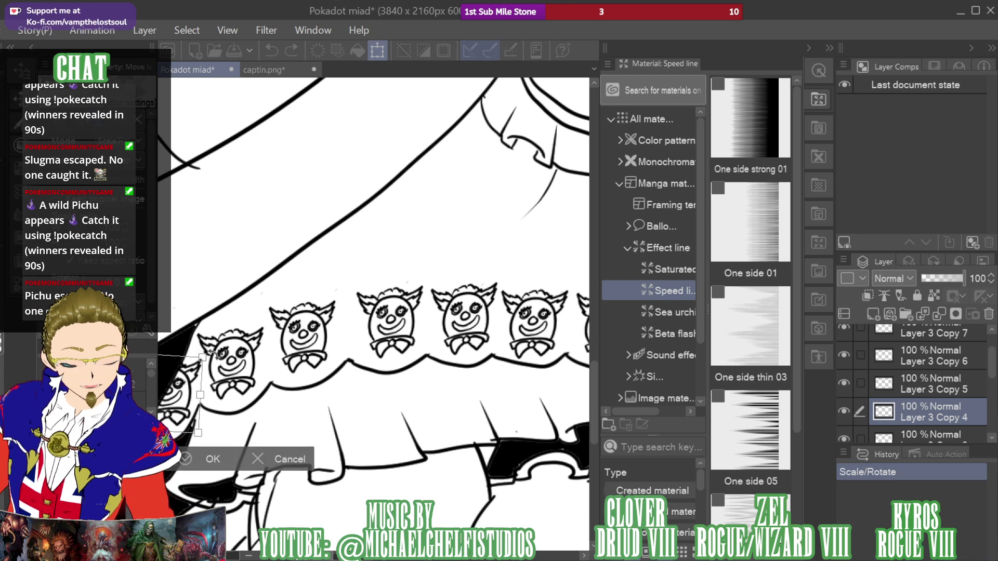
click(211, 453)
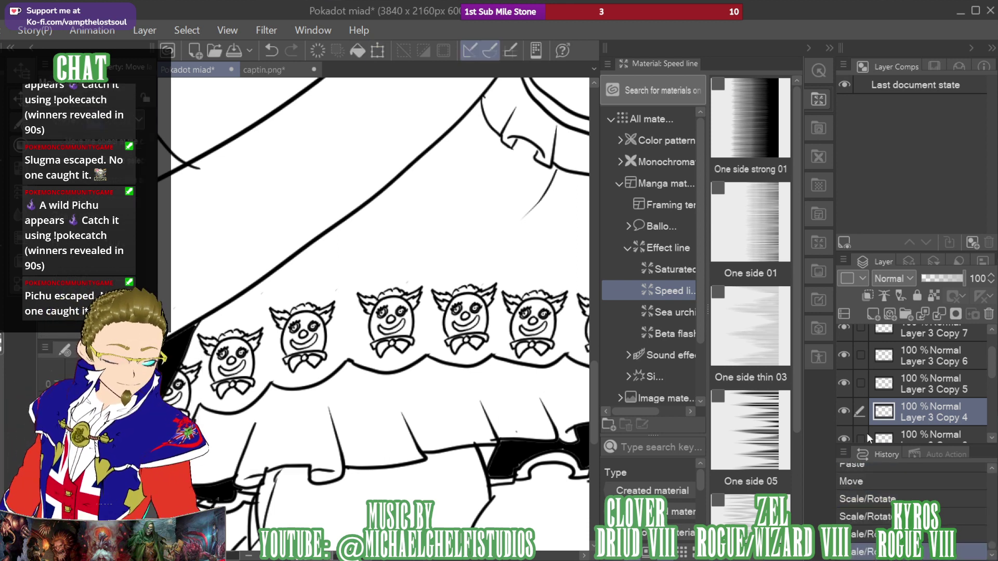
Rotate the second clown head from the left, on Layer 3 Copy 3, slightly clockwise and nudge it along the ruffle
click(900, 438)
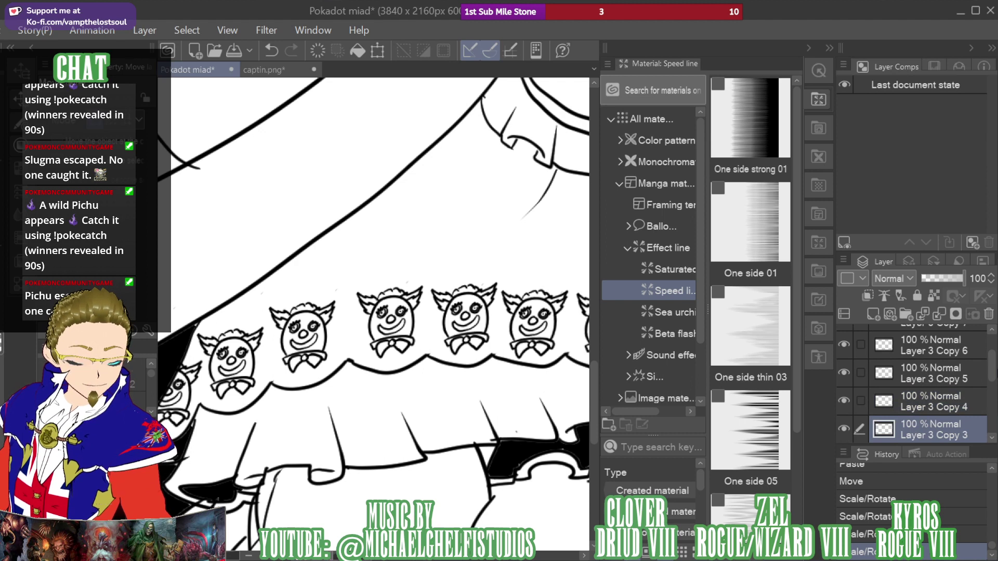
scroll(994, 389, down, 1)
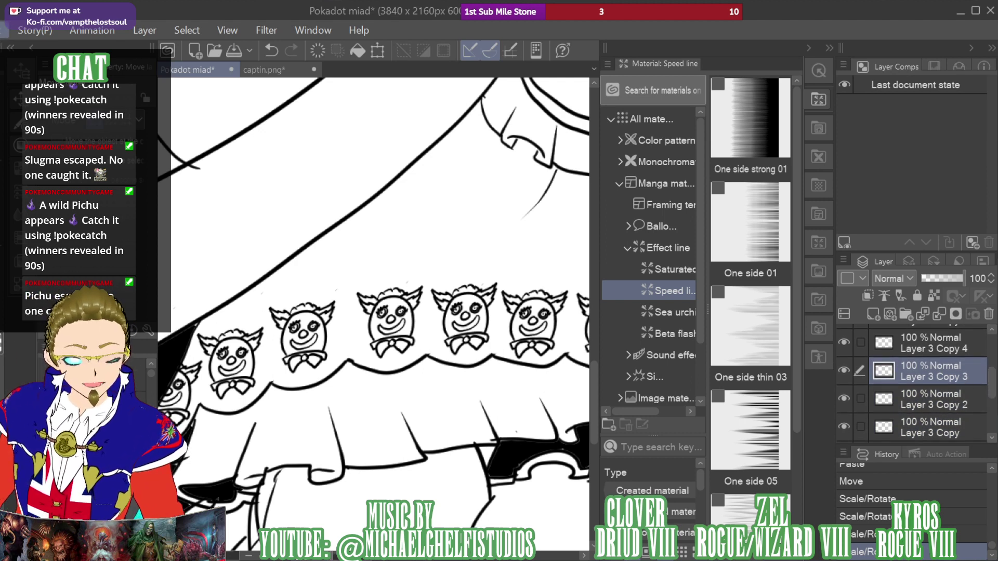
key(ctrl+t)
drag(292, 310, 296, 316)
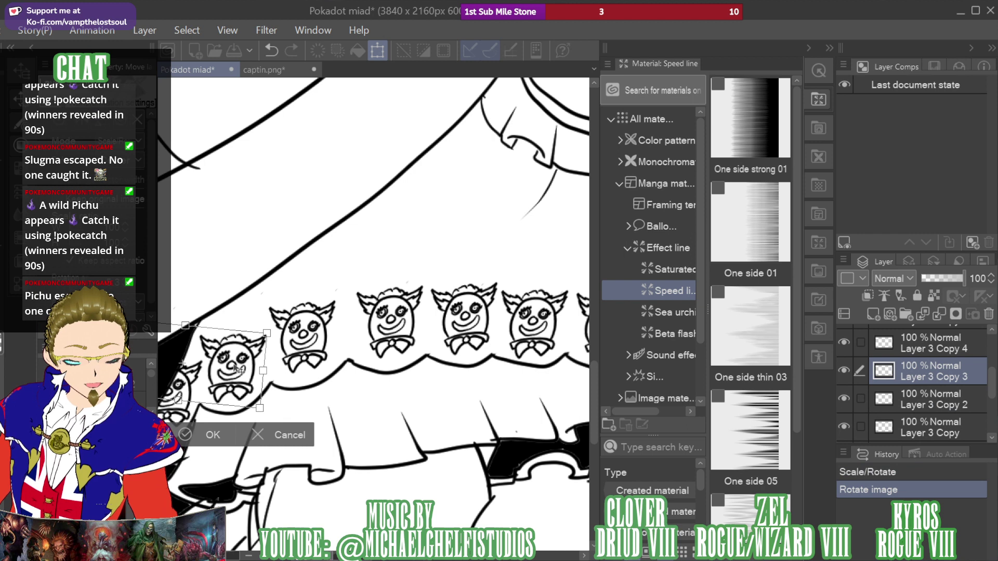
drag(241, 374, 245, 374)
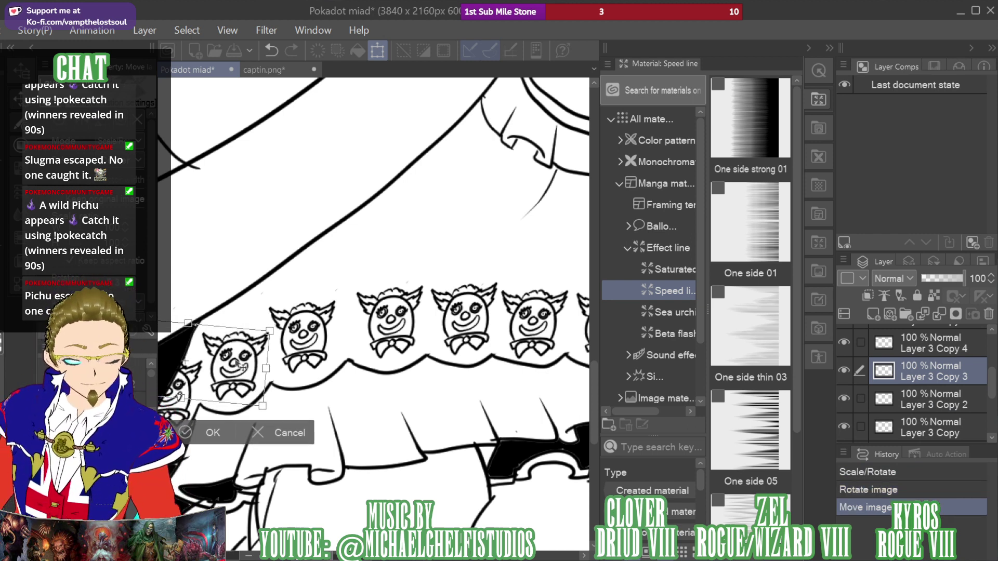
click(205, 431)
Tilt the third clown head from the left, on Layer 3 Copy 2, slightly clockwise and fine-tune its position above the ruffle
click(908, 398)
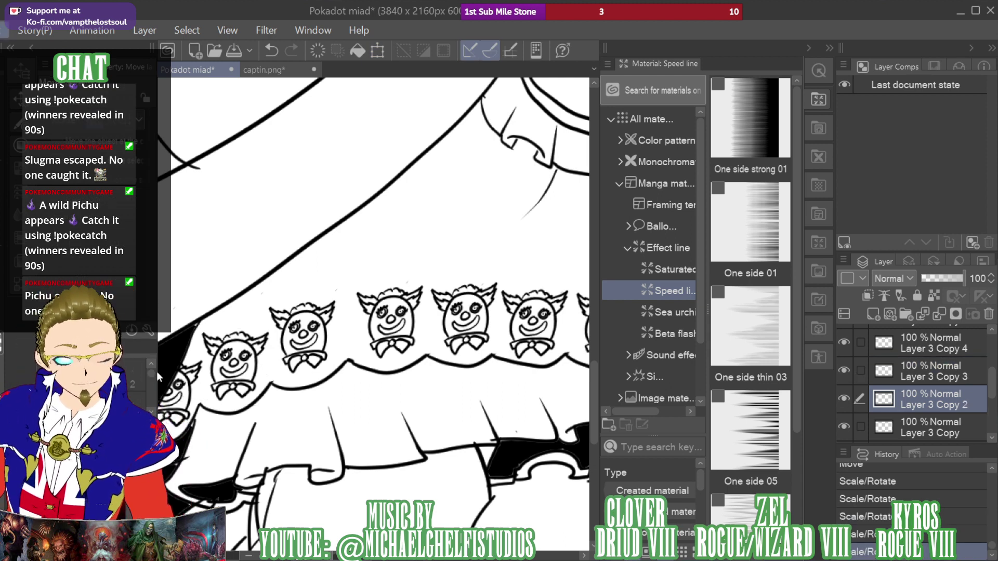
key(ctrl+t)
drag(356, 282, 361, 290)
drag(314, 338, 315, 337)
click(231, 405)
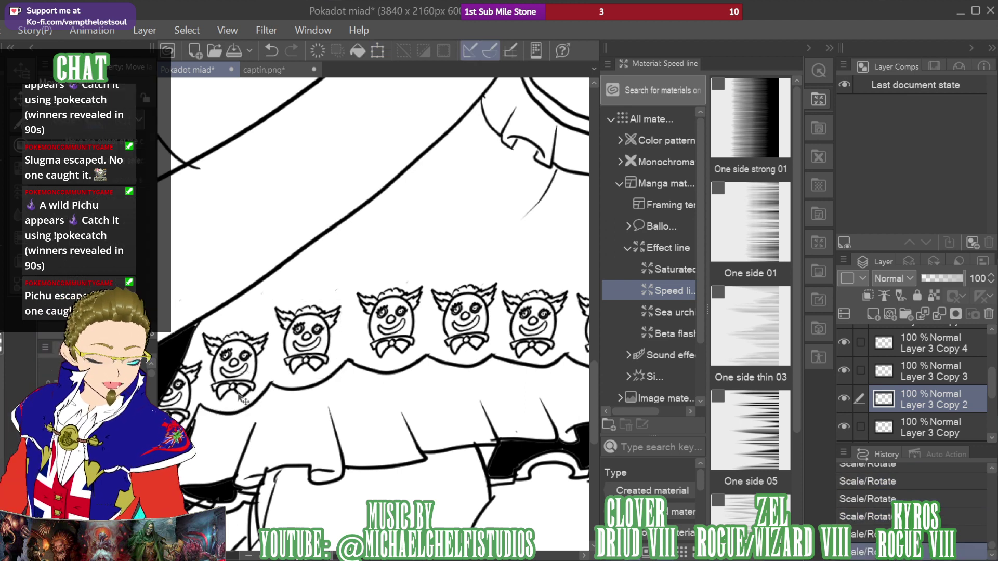
Merge all the clown head copy layers, from Layer 3 Copy 8 down, with Layer 3 into a single layer
scroll(988, 364, up, 3)
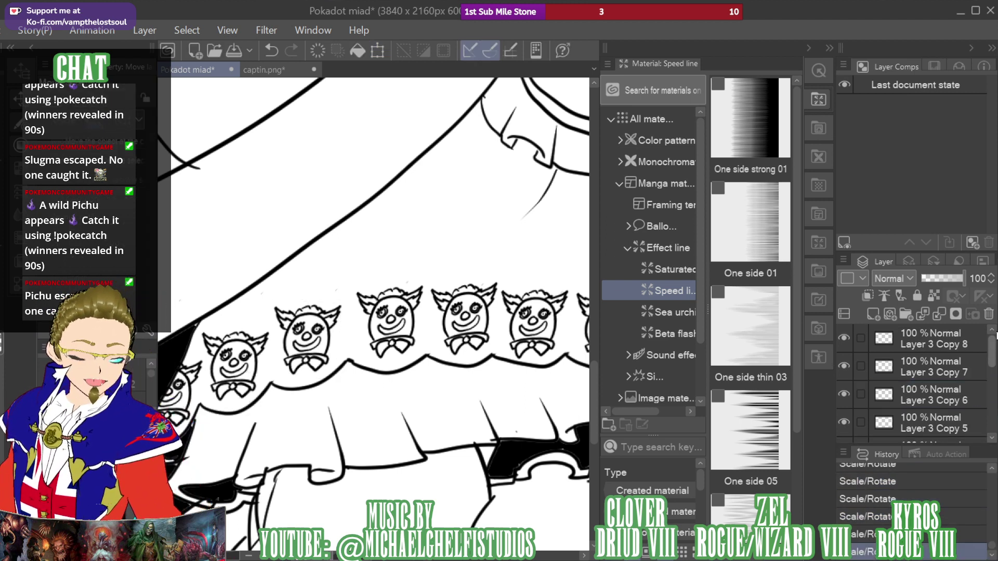
click(935, 339)
scroll(969, 407, down, 5)
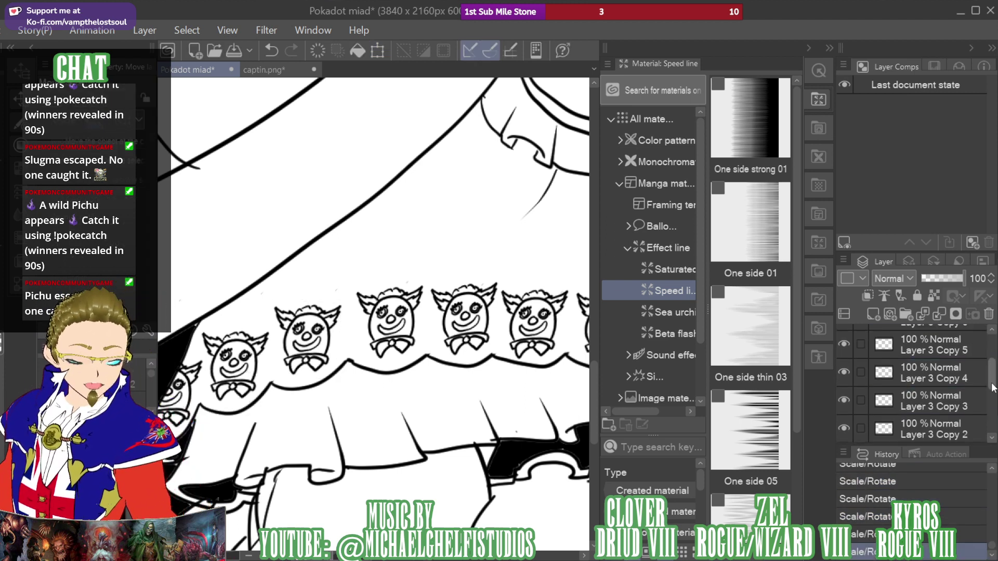
click(929, 377)
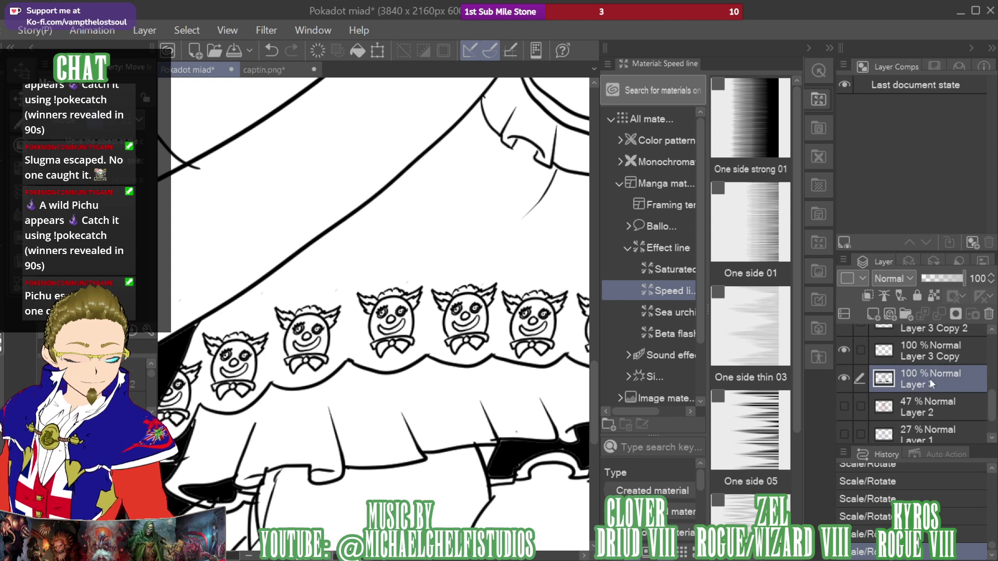
scroll(972, 395, up, 5)
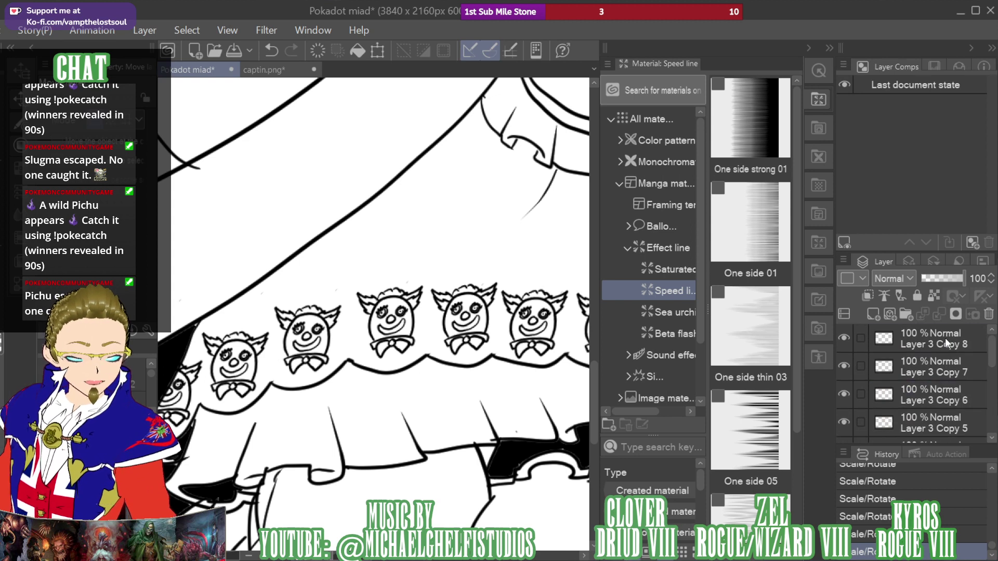
shift+click(943, 337)
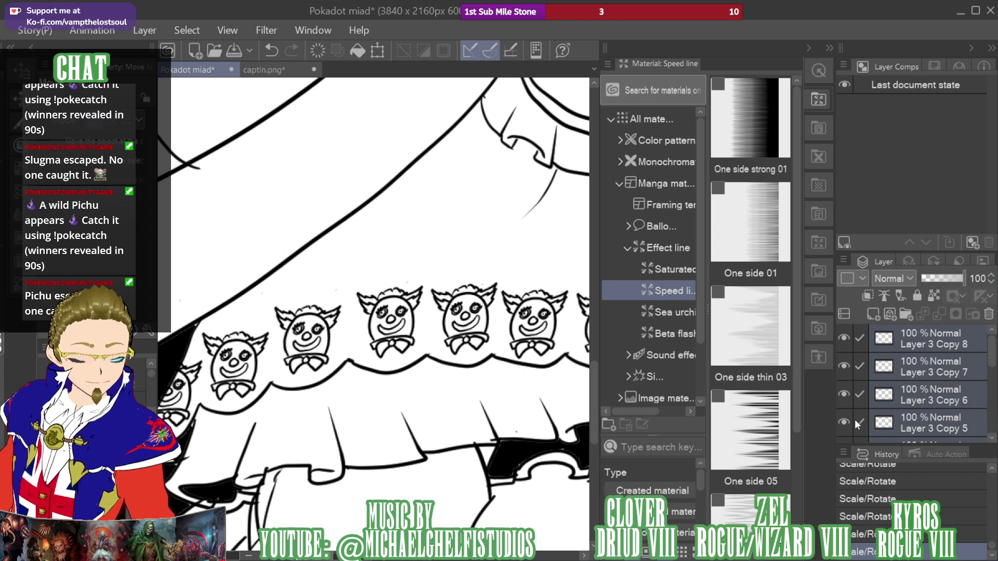
key(shift+alt+e)
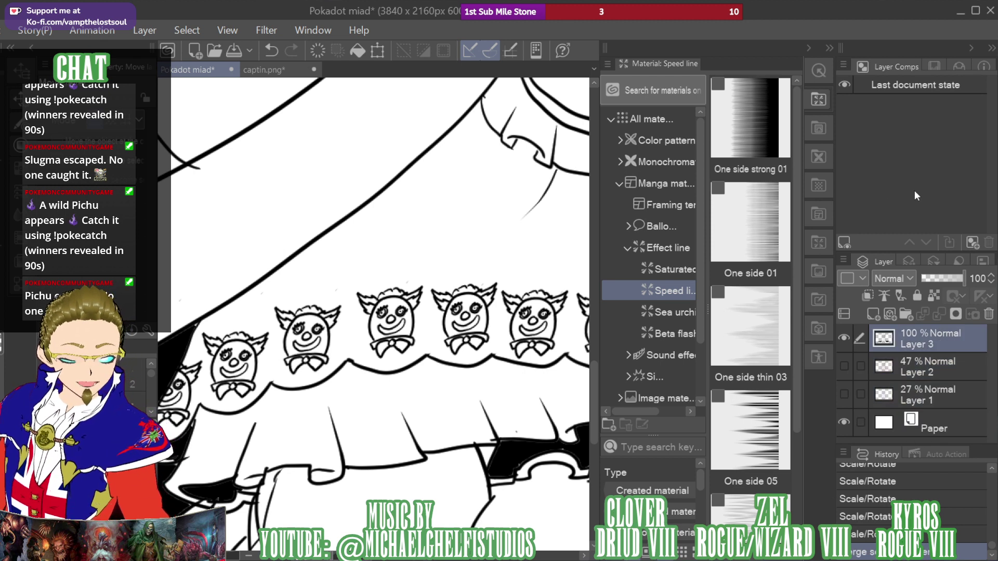
Paste another clown head after the last one in the row, left of the hand, and rotate it slightly to follow the ruffle
key(space)
drag(927, 191, 912, 183)
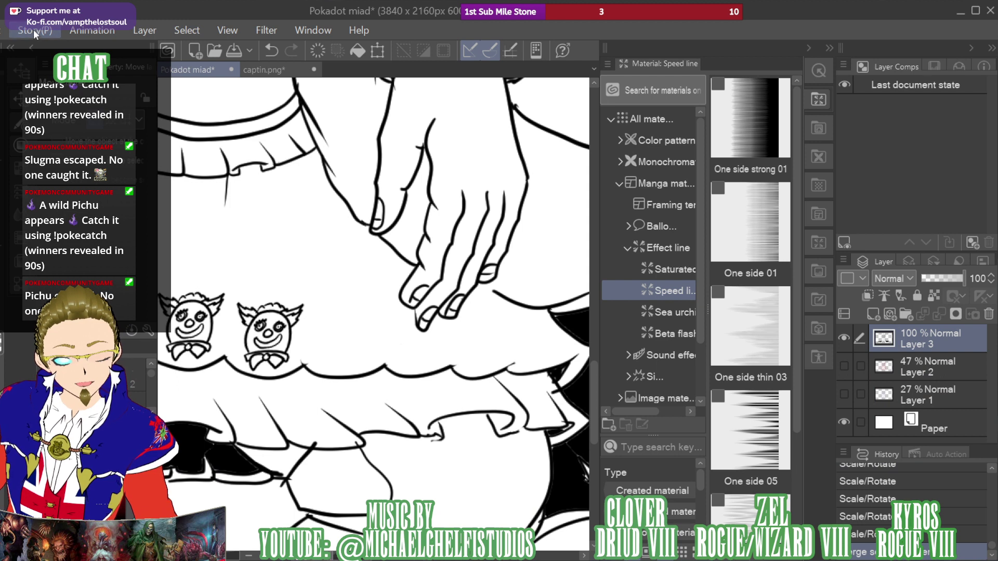
key(ctrl+v)
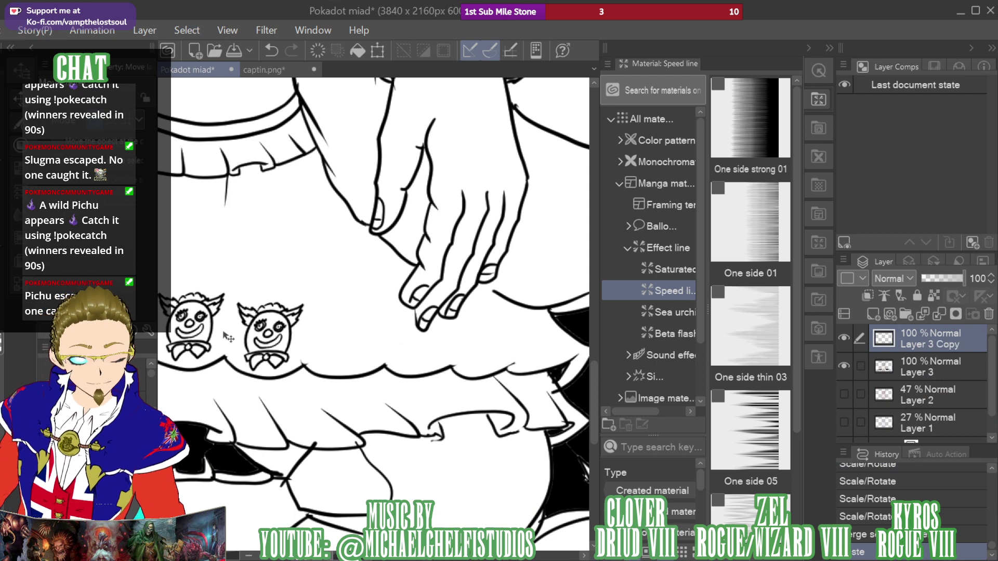
drag(241, 333, 398, 339)
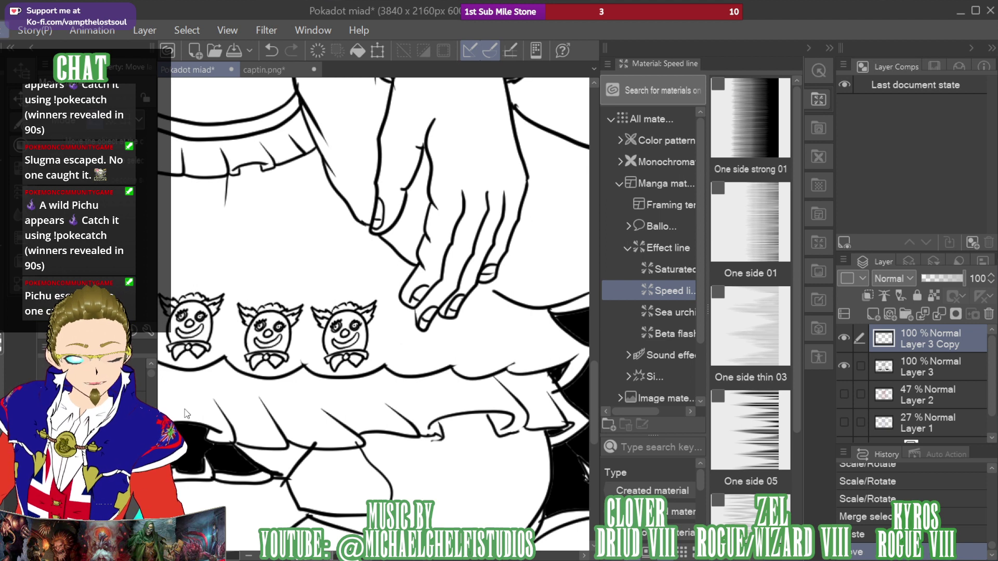
key(ctrl+t)
drag(381, 311, 376, 322)
click(286, 401)
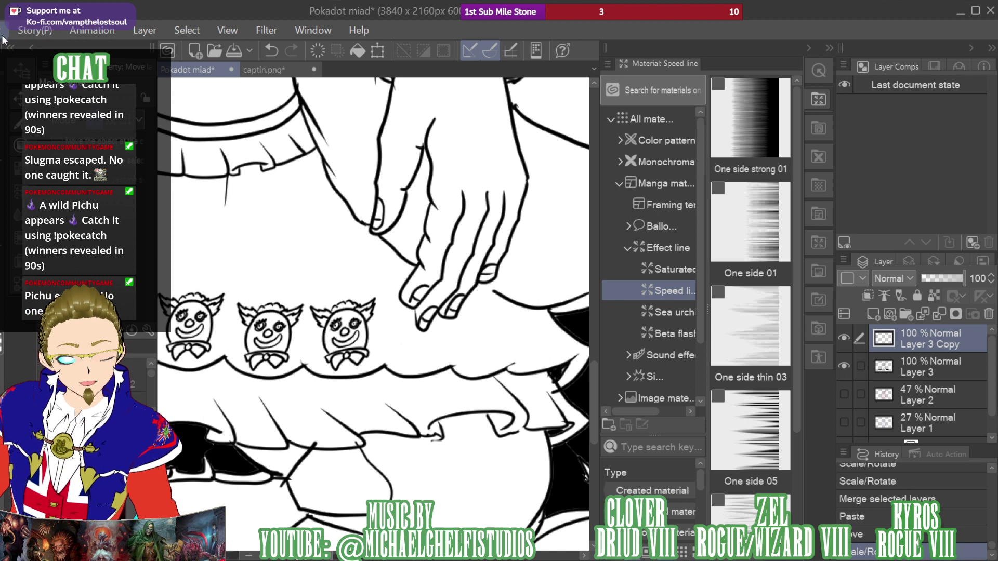
key(Delete)
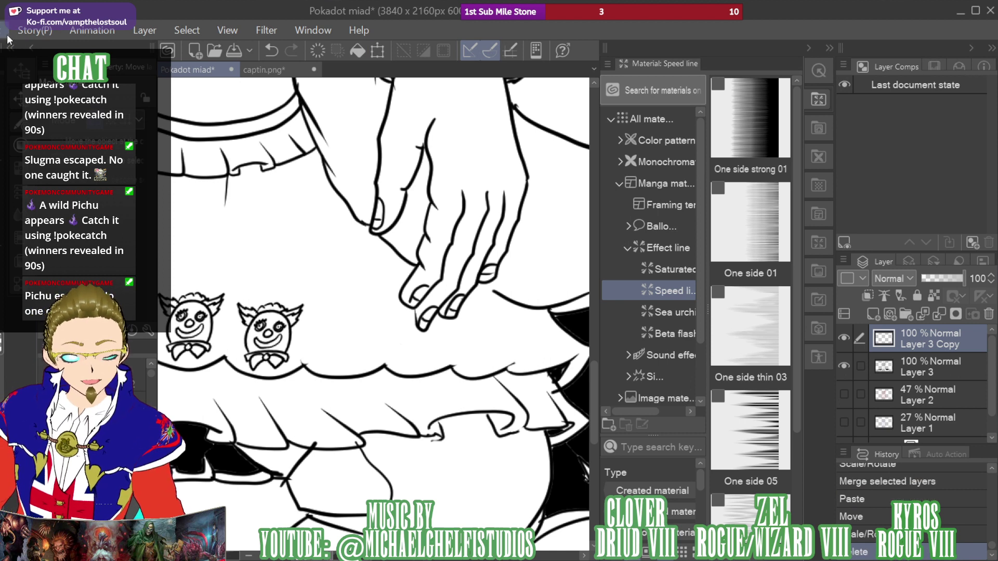
key(ctrl+z)
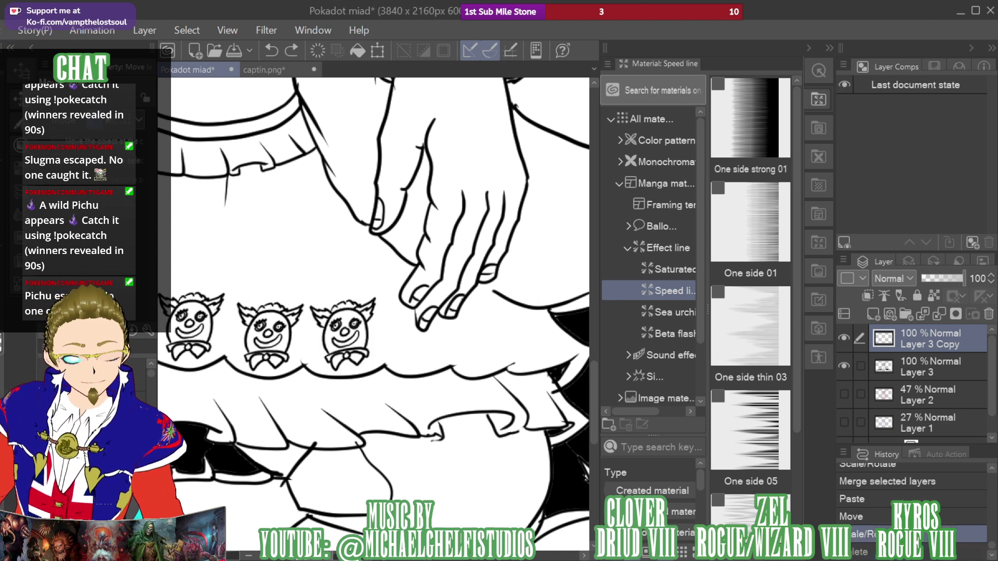
Paste a clown head beneath the fingertips, adjust its tilt and position, and erase the parts overlapping the fingers
key(ctrl+v)
drag(346, 332, 427, 338)
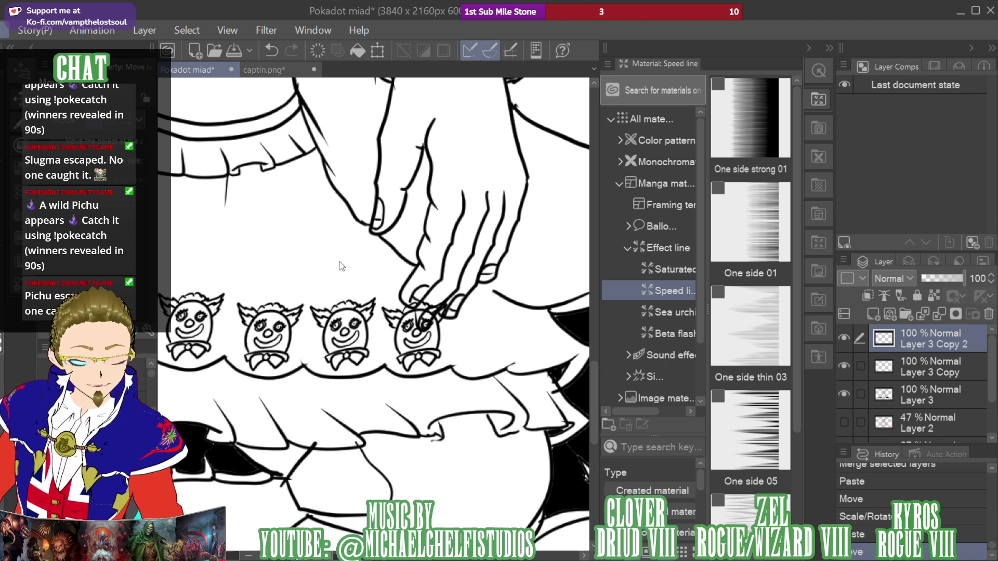
key(ctrl+t)
drag(472, 285, 471, 284)
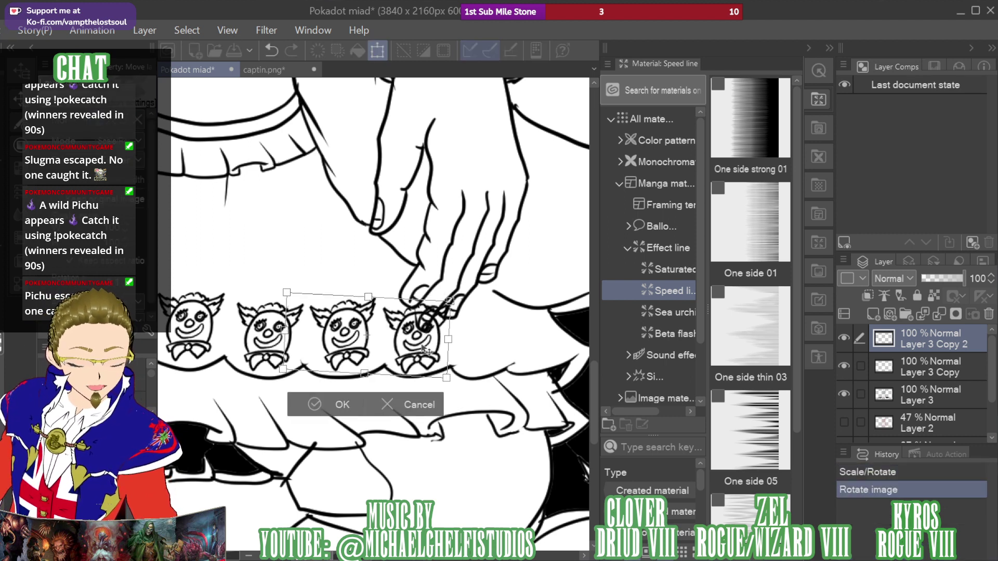
drag(444, 323, 463, 312)
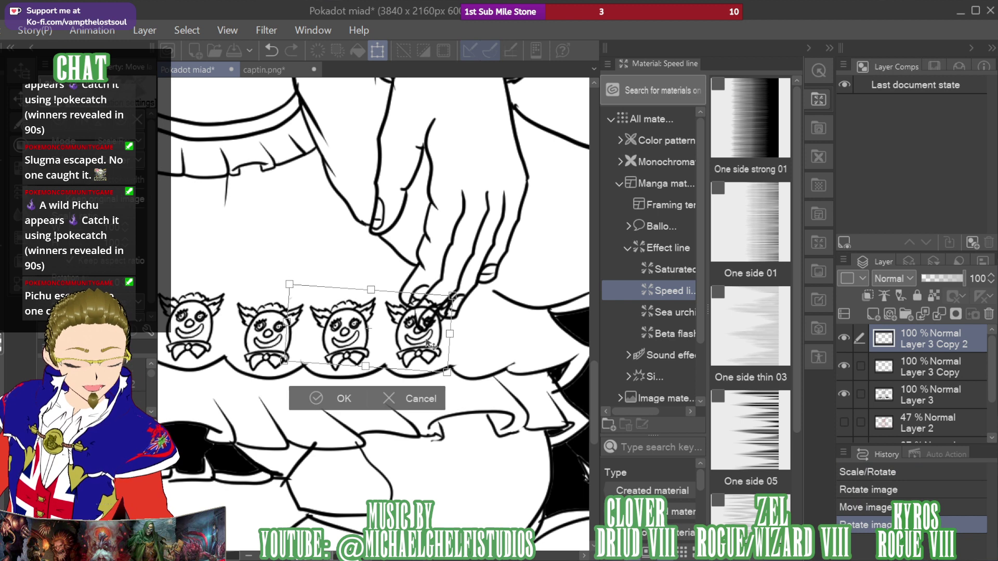
click(346, 400)
key(e)
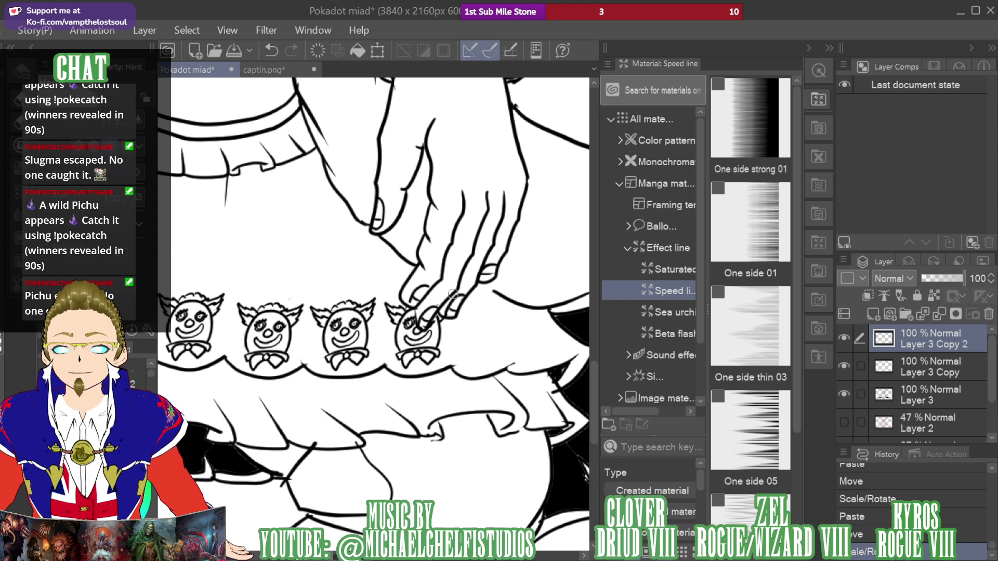
drag(447, 284, 429, 291)
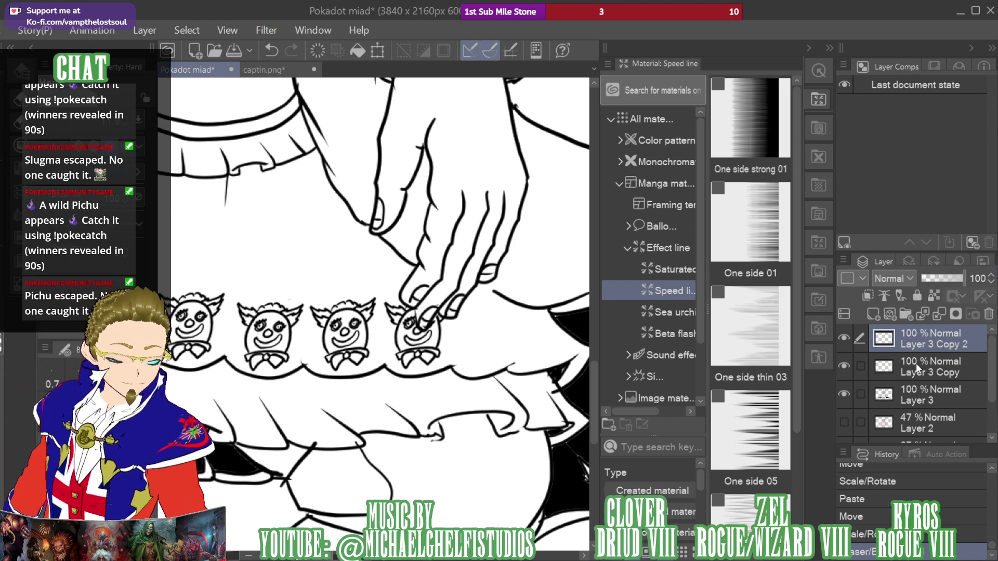
Add a slightly rotated clown head just right of the fingertips, on a layer below Layer 3 Copy 2, and erase its overlap with the finger
key(alt+bracketleft)
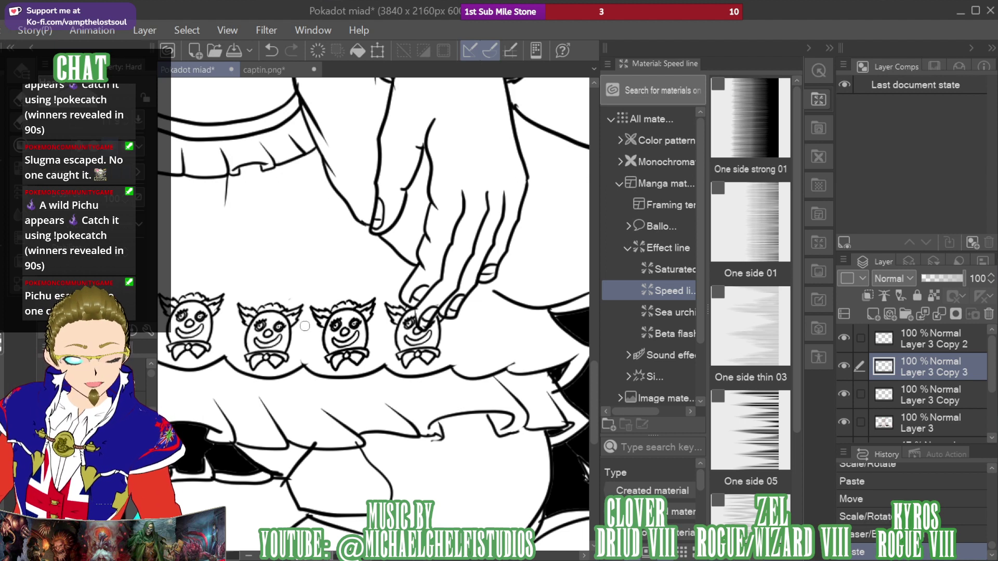
key(ctrl+v)
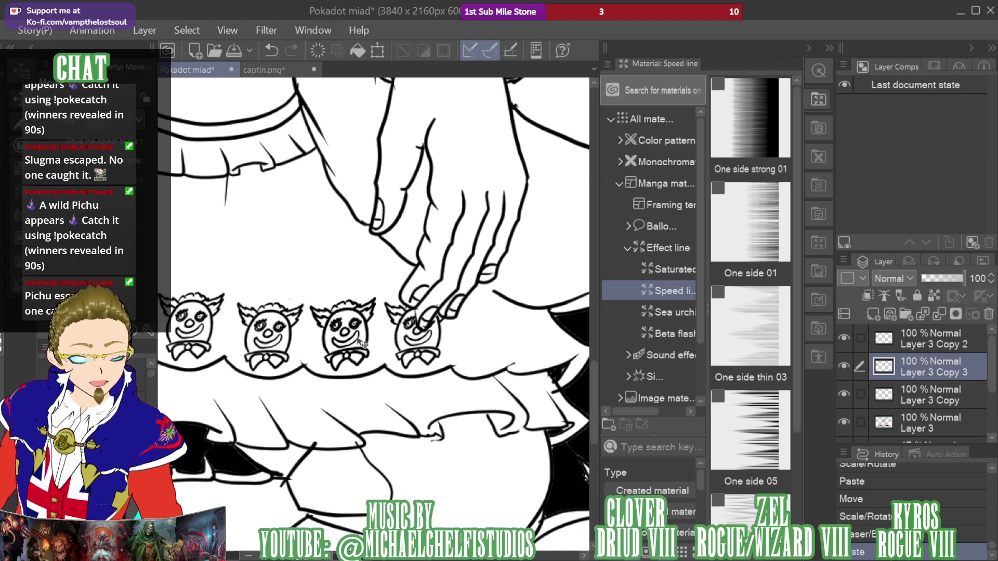
drag(441, 331, 503, 338)
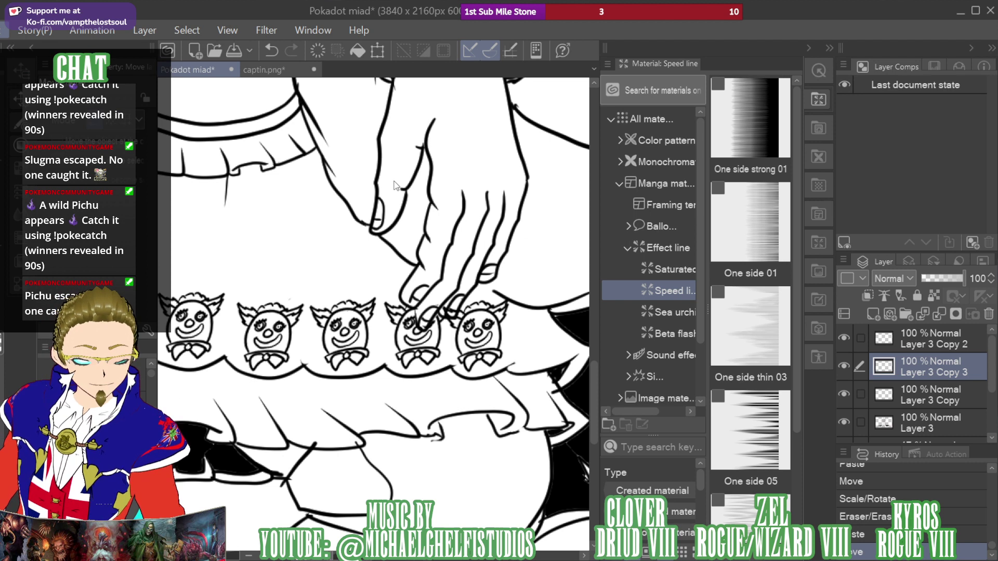
key(ctrl+t)
mouse_move(517, 330)
mouse_down()
mouse_move(496, 347)
mouse_move(505, 343)
mouse_up()
key(Return)
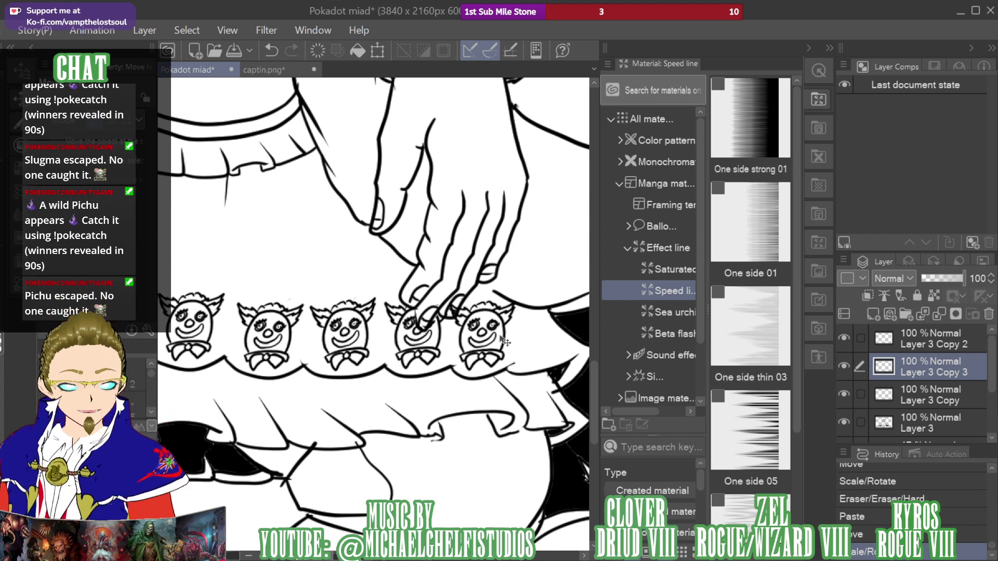
key(e)
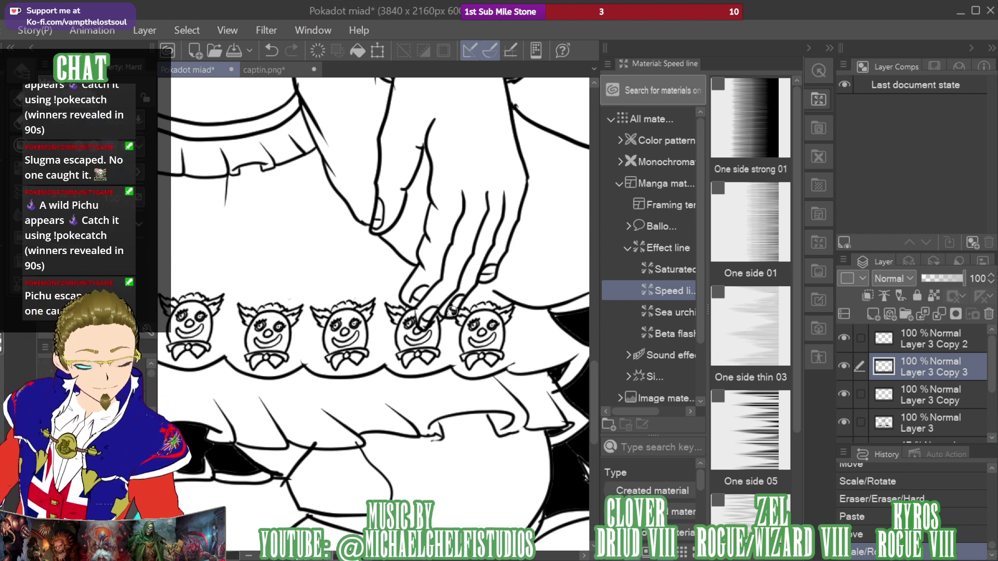
click(452, 314)
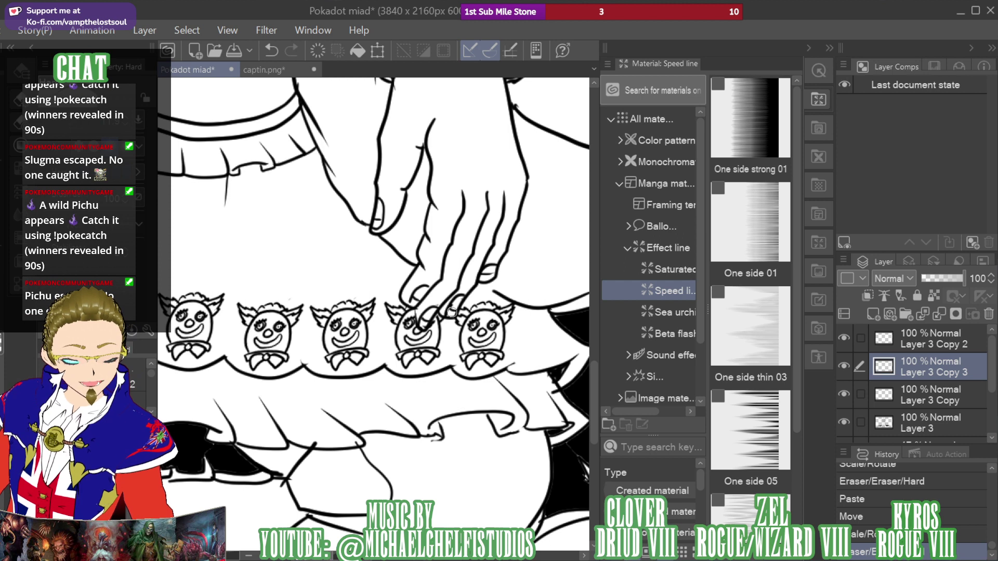
Paste two more clown head copies above Layer 3 Copy 3 and try moving the newest one along the row
key(ctrl+v)
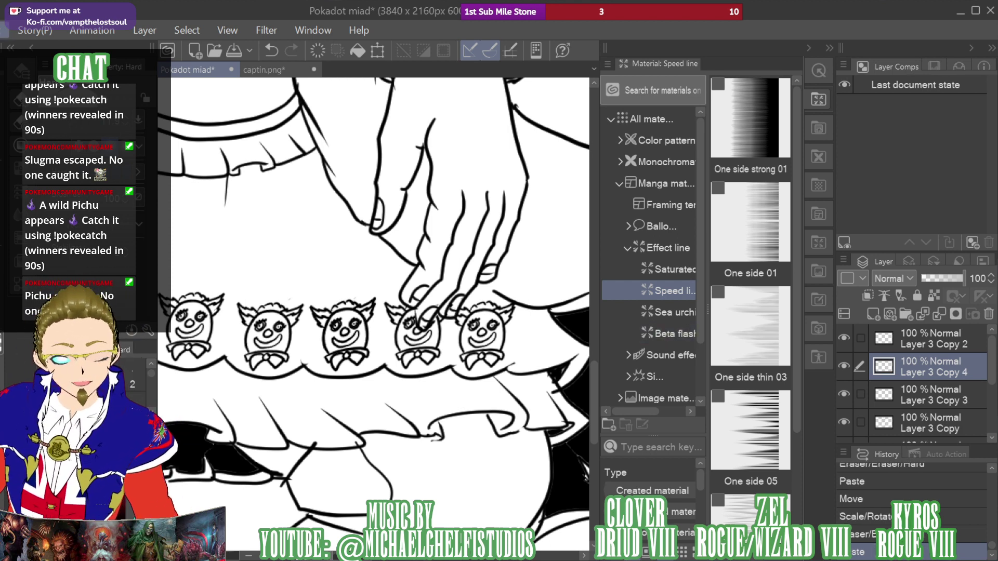
key(ctrl+v)
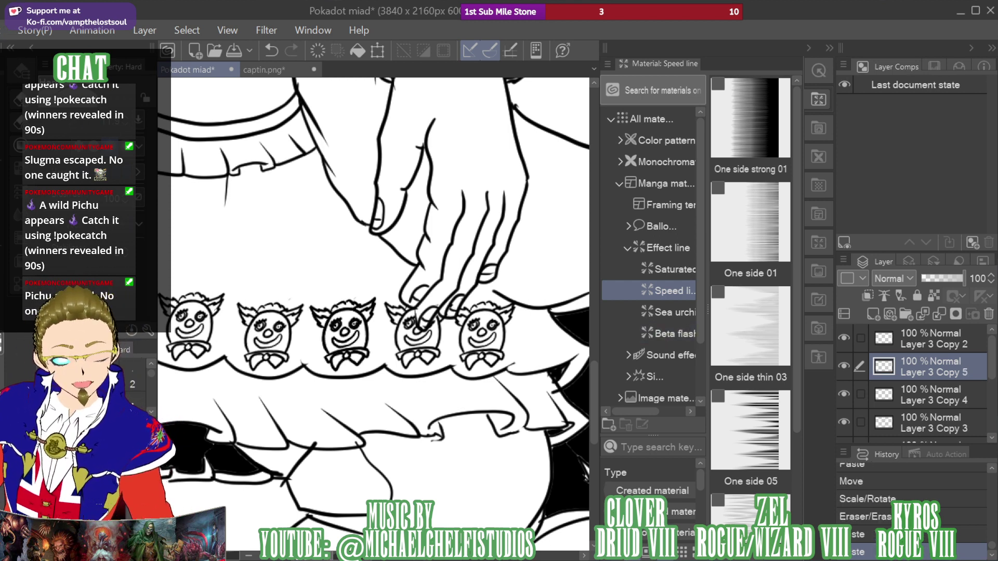
key(k)
drag(188, 327, 376, 341)
key(ctrl+z)
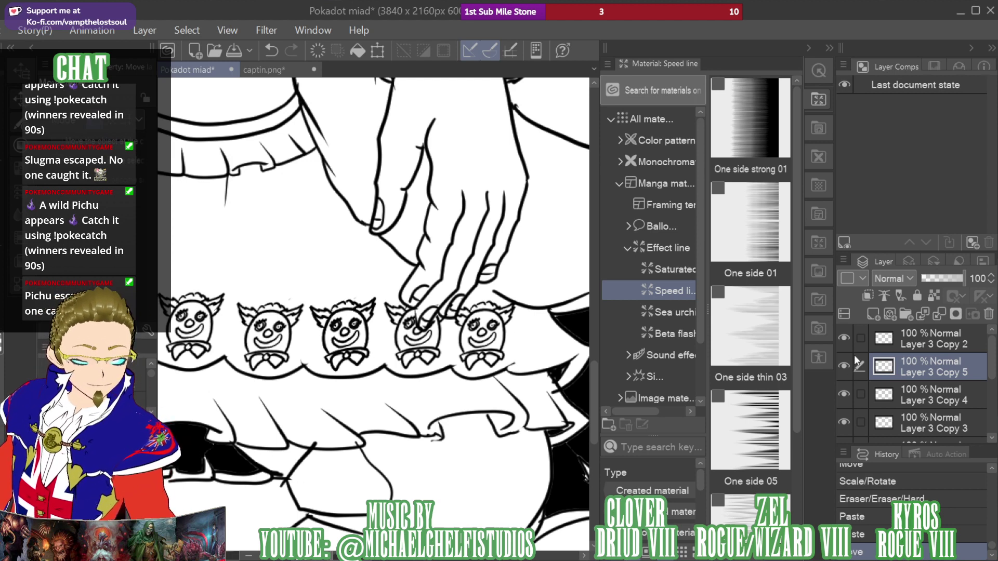
Paste another clown head and place it at the right end of the row, against the black area behind the skirt
scroll(374, 314, up, 5)
scroll(927, 177, down, 15)
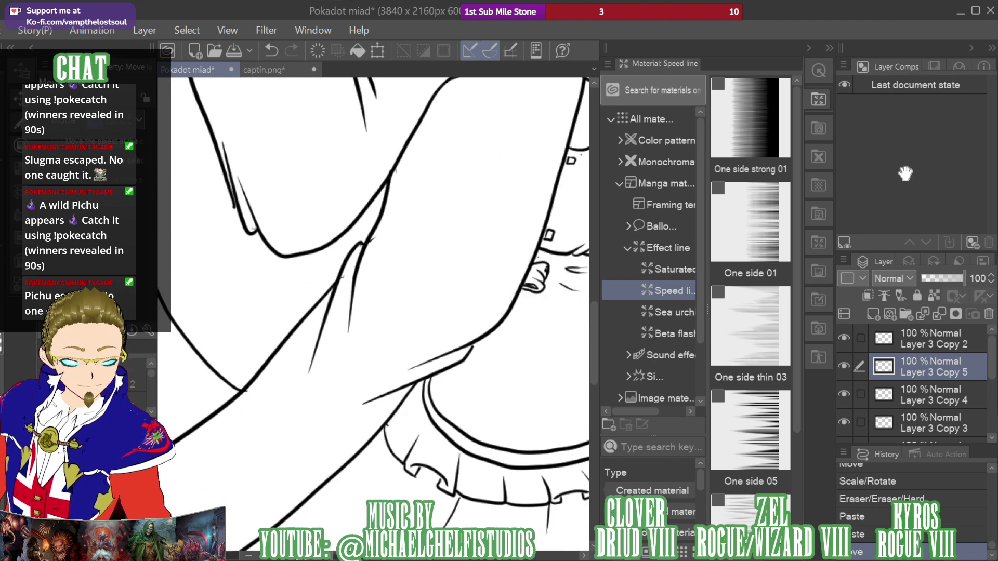
mouse_move(912, 190)
mouse_down()
mouse_move(900, 193)
mouse_move(927, 192)
mouse_up()
scroll(926, 192, down, 1)
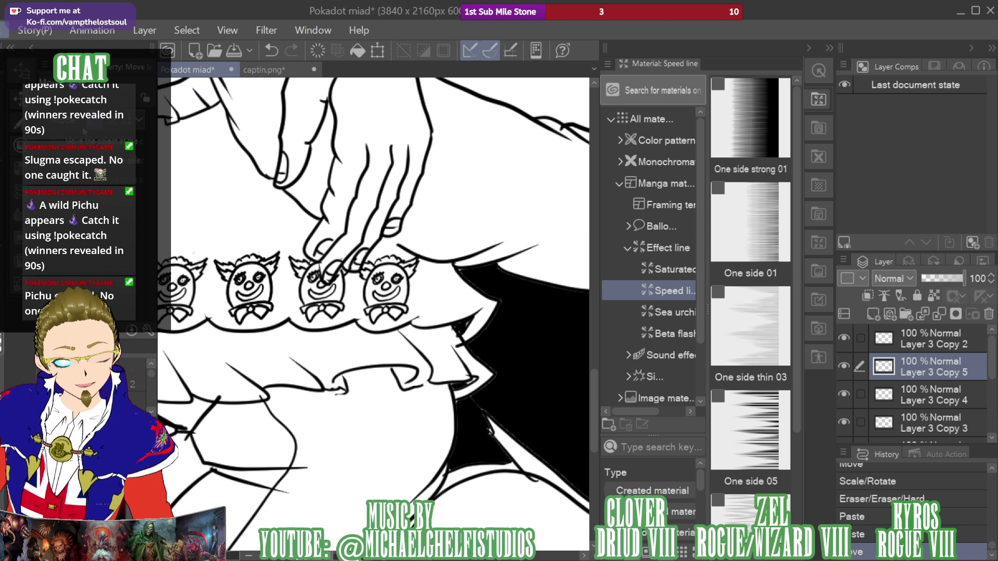
key(ctrl+v)
drag(251, 294, 454, 293)
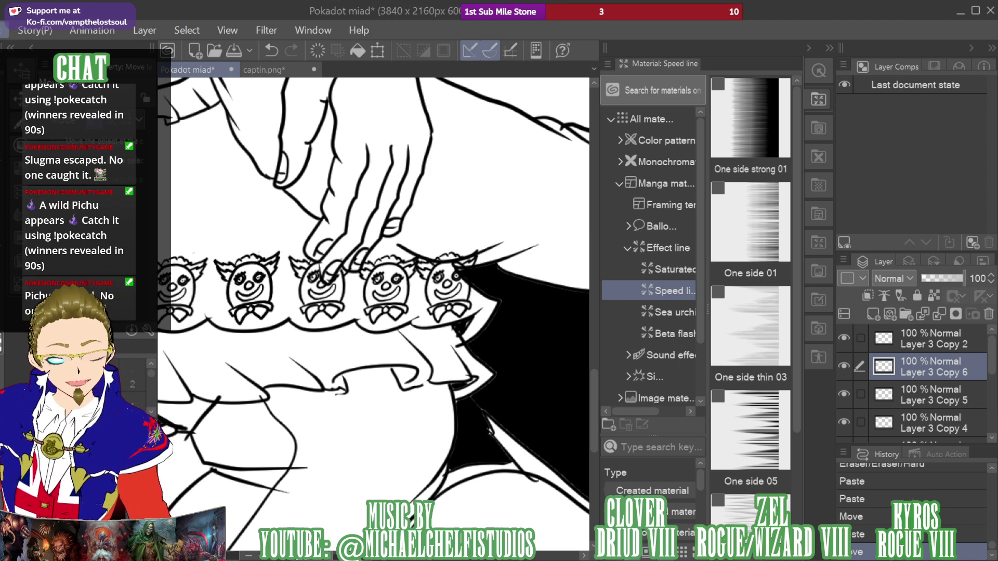
Rotate the clown head at the end of the row clockwise and nudge it into place against the ruffle
key(ctrl+t)
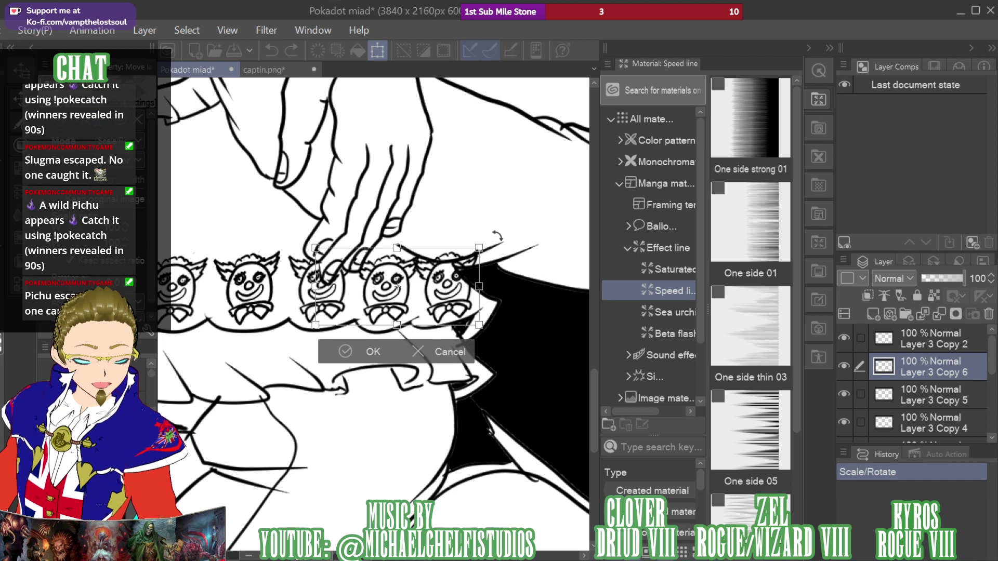
drag(497, 237, 461, 281)
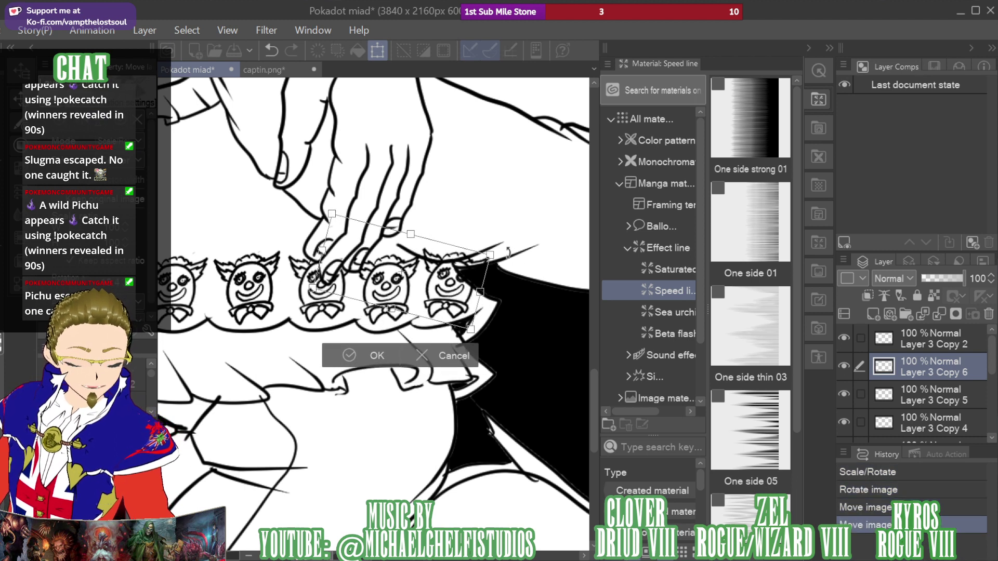
click(384, 364)
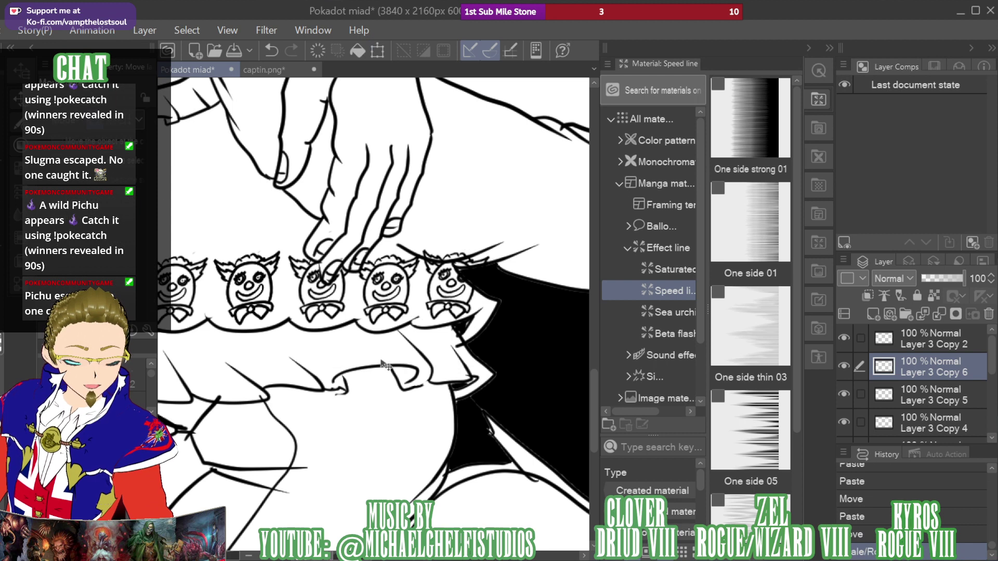
Erase the overlap at the top of the last clown head and touch up the line beside the fingertips with the G-pen
key(e)
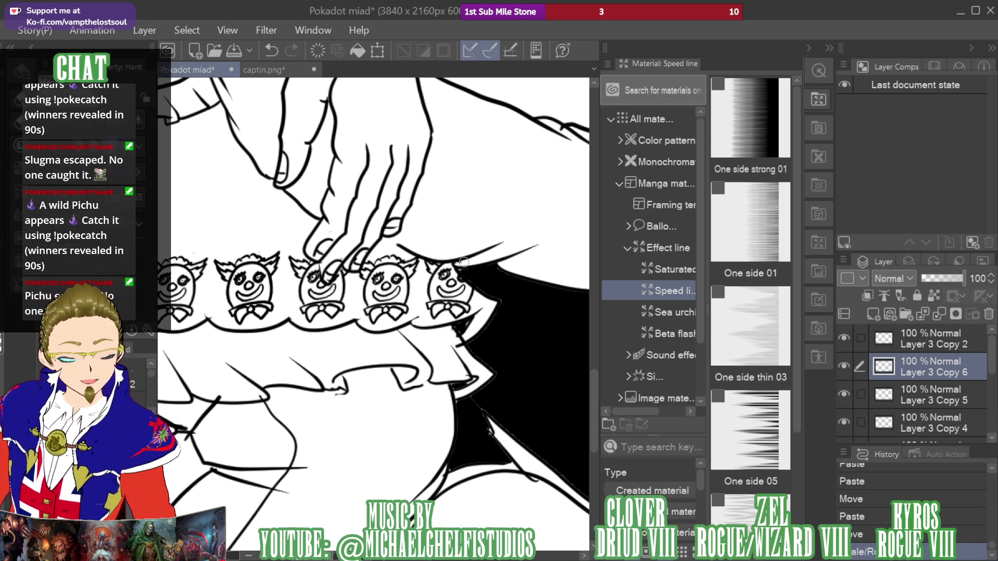
click(462, 262)
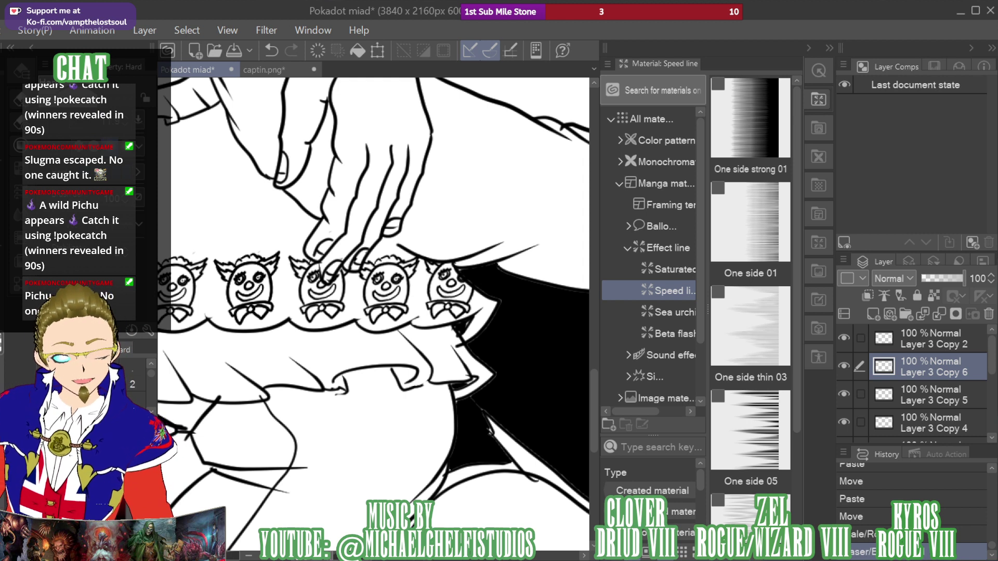
key(p)
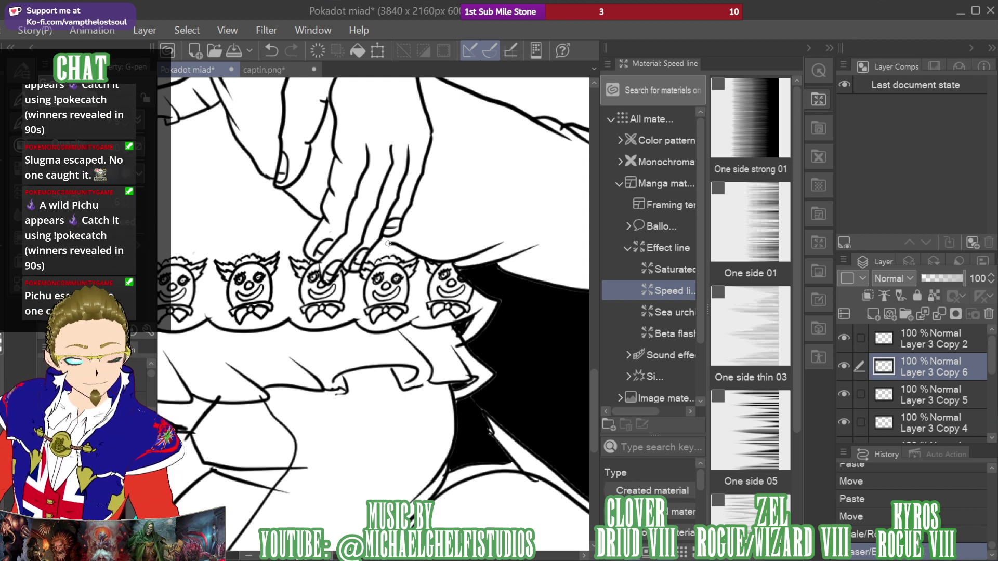
drag(403, 247, 380, 241)
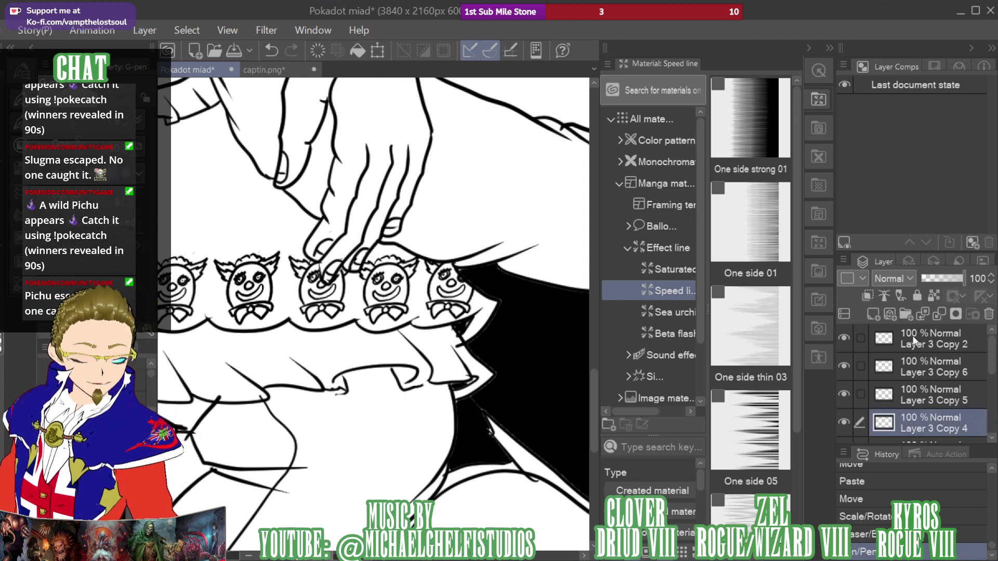
Select all the clown head layers from Layer 3 Copy 2 down to Layer 3 and merge them into one layer
drag(988, 369, 993, 410)
shift+click(954, 428)
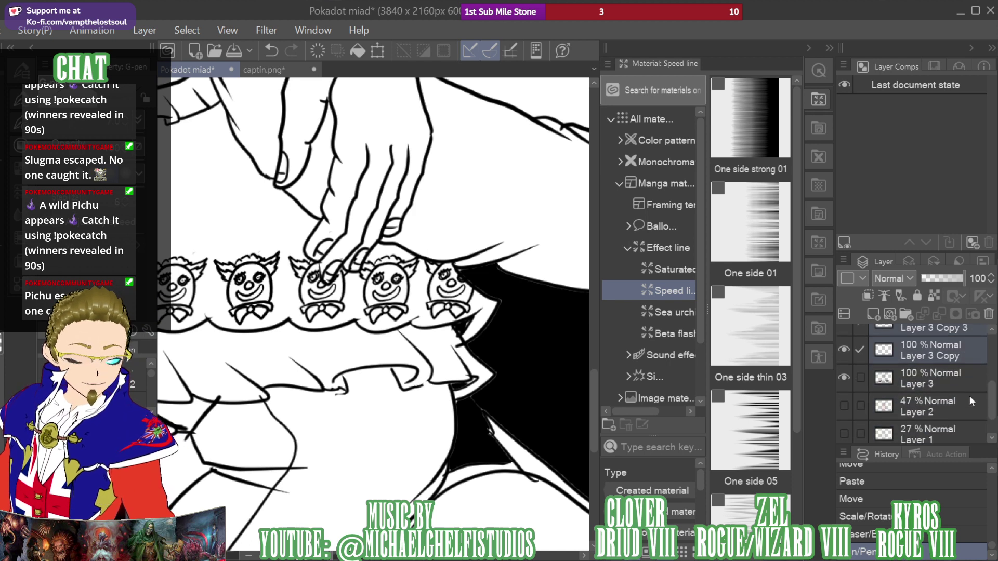
shift+click(947, 380)
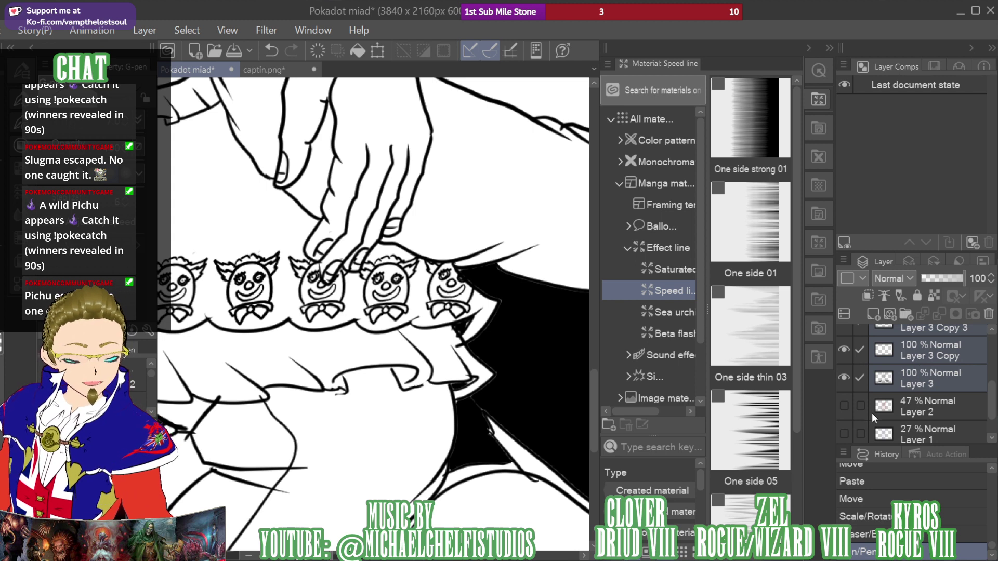
key(ctrl+shift+e)
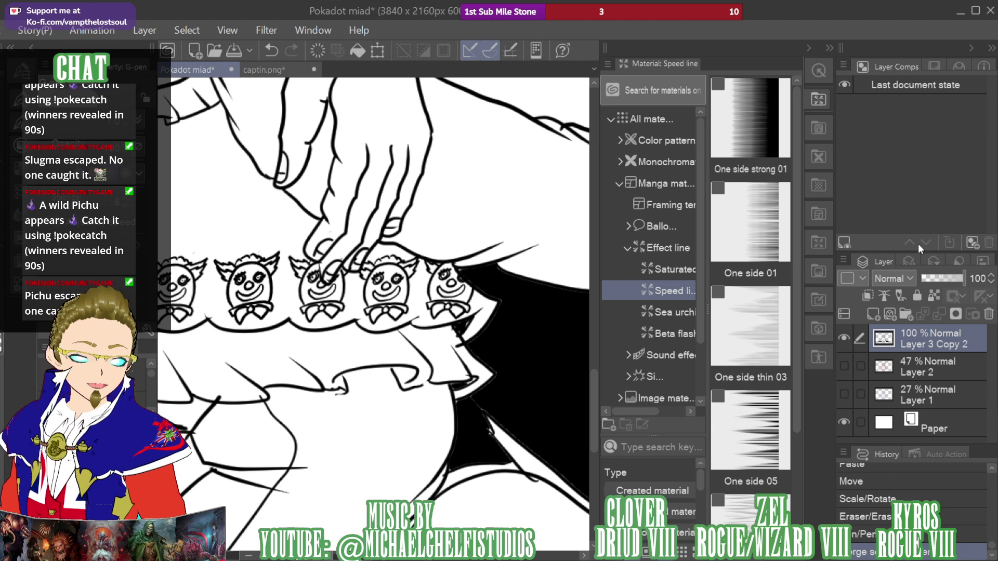
Check the whole drawing and save it
scroll(374, 314, down, 6)
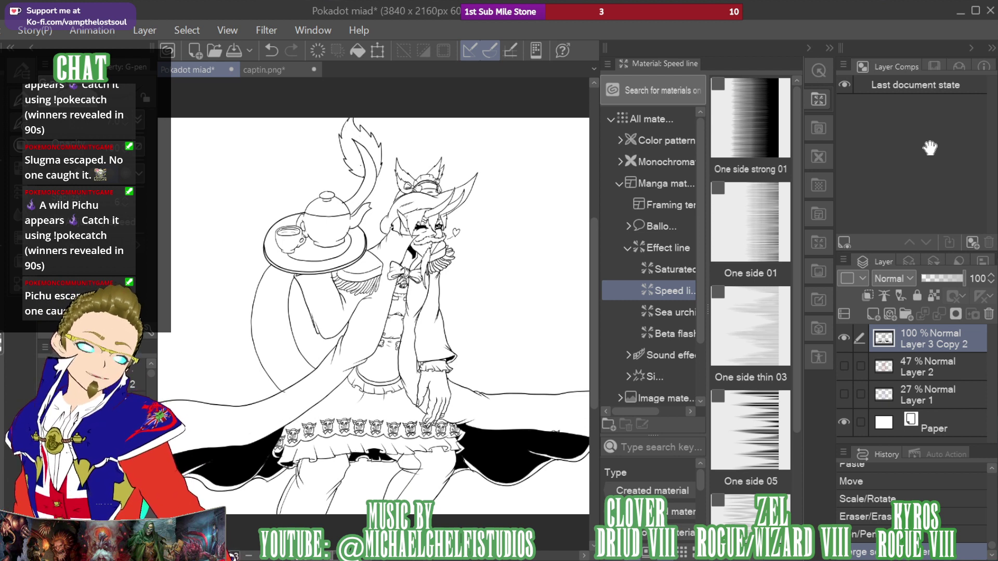
mouse_move(930, 148)
mouse_down()
mouse_move(909, 152)
mouse_move(892, 139)
mouse_up()
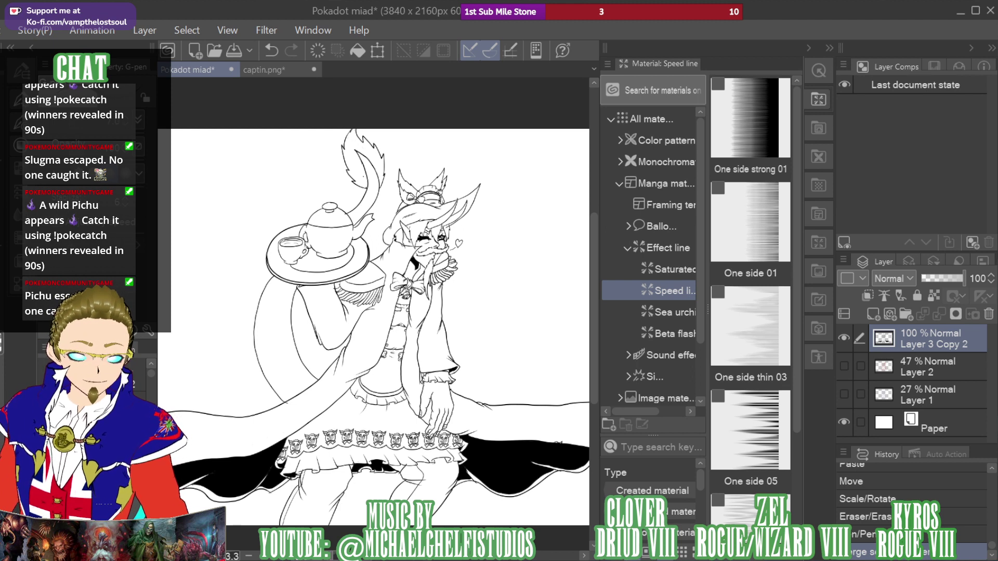
key(ctrl+s)
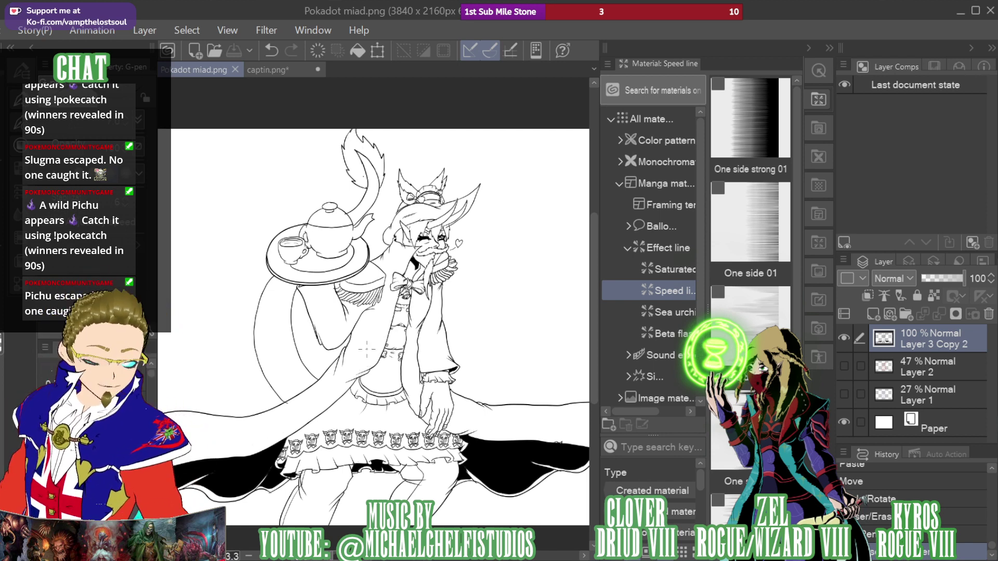
Add small G-pen fold lines to the draped coat and the skirt just above the clown head row
drag(361, 354, 358, 359)
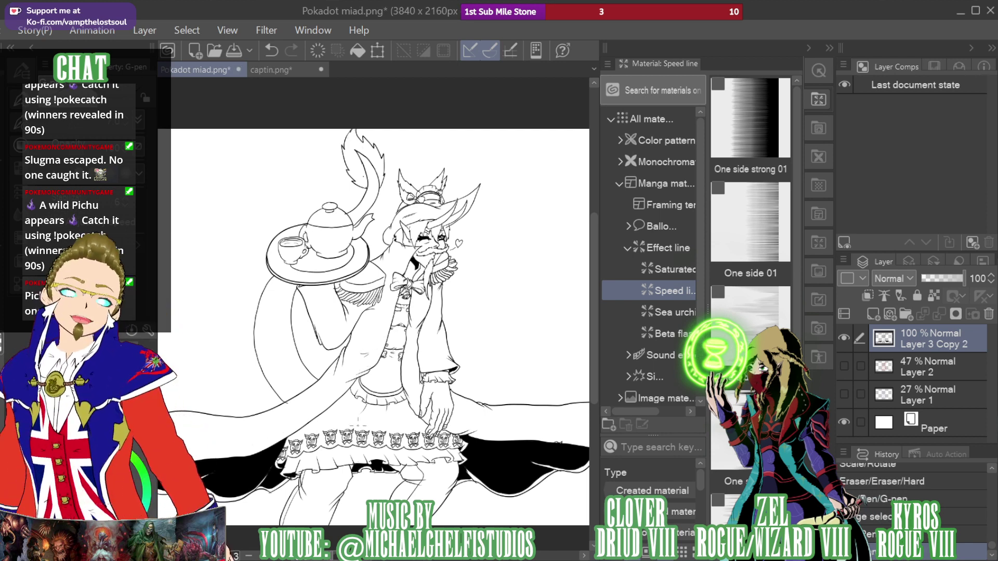
drag(429, 329, 471, 250)
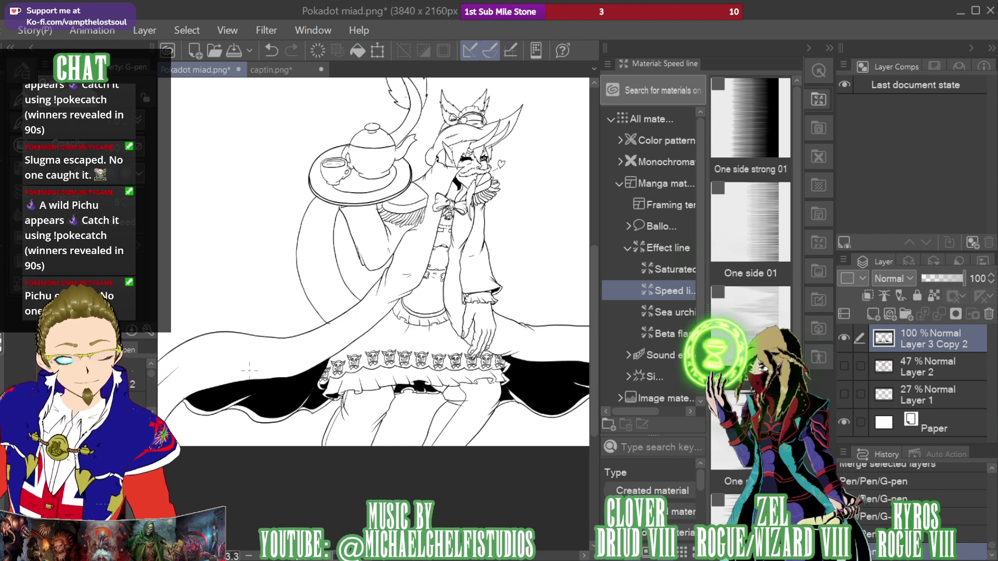
mouse_move(908, 168)
mouse_down()
mouse_move(896, 155)
mouse_move(921, 136)
mouse_move(909, 156)
mouse_move(918, 161)
mouse_move(921, 143)
mouse_move(905, 149)
mouse_up()
Create a new raster layer directly above Layer 2, beneath the merged line art
click(907, 362)
click(901, 334)
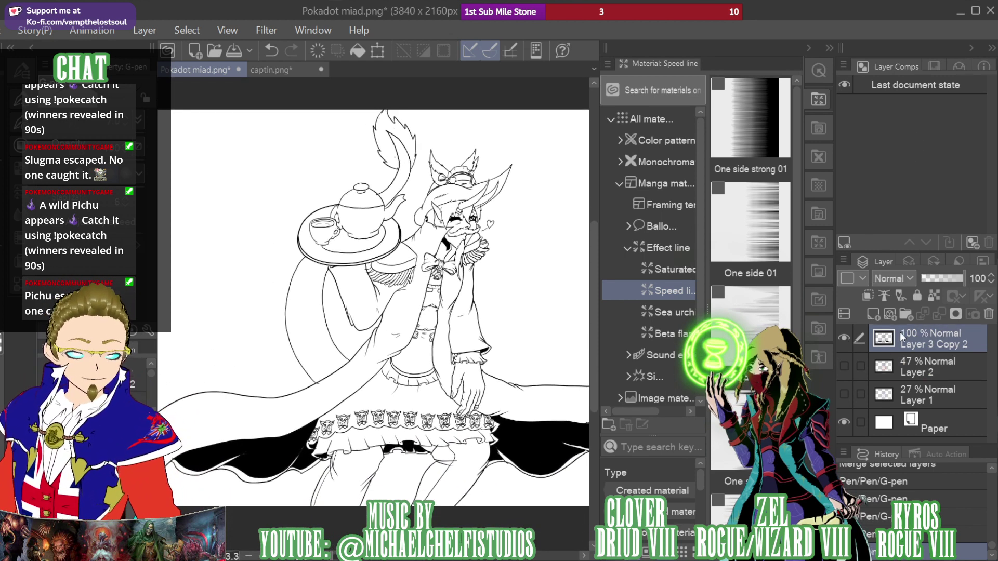
click(888, 370)
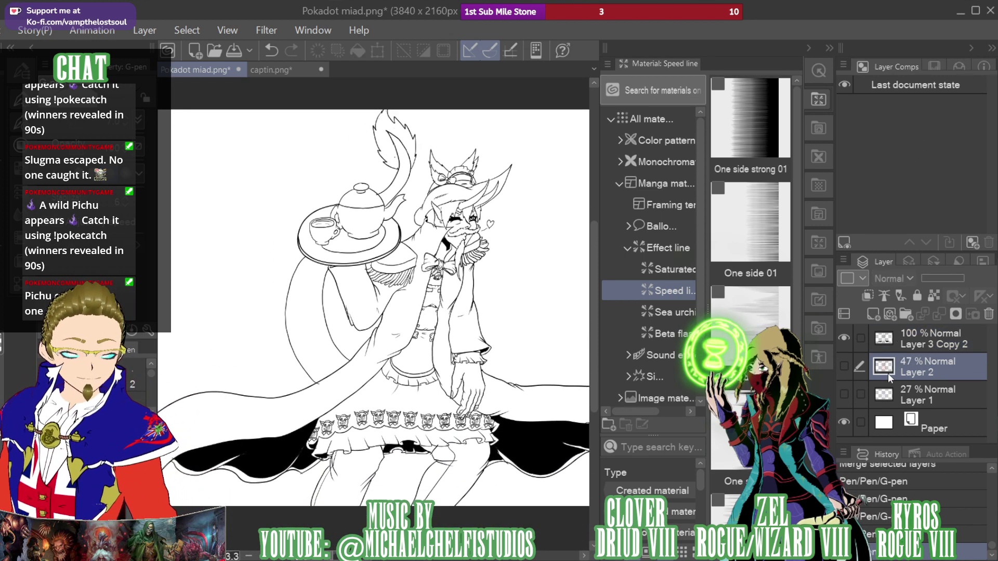
click(184, 52)
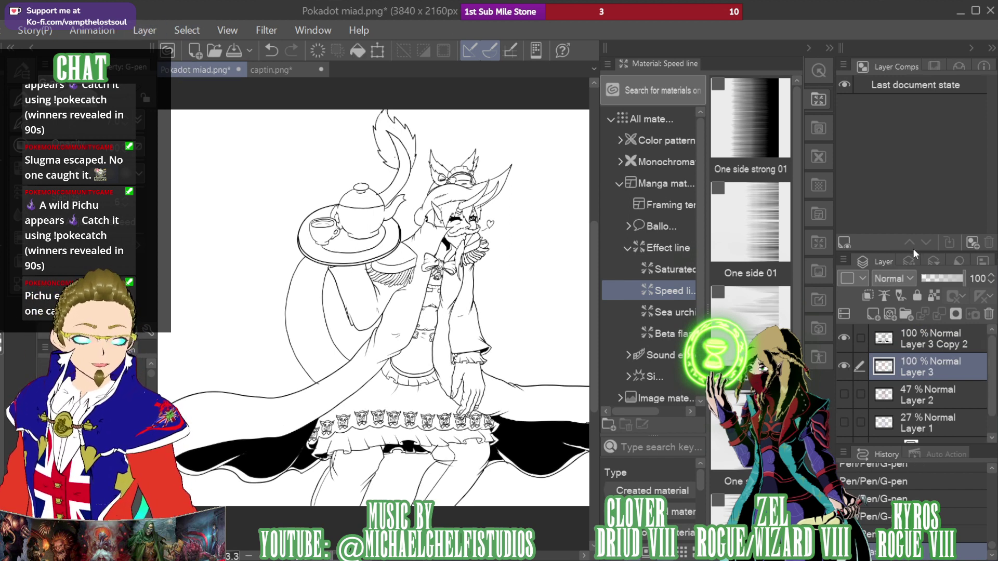
Fill the entire character, tray and cloak with a flat lavender base using the Paint unfilled area tool
key(ctrl+minus)
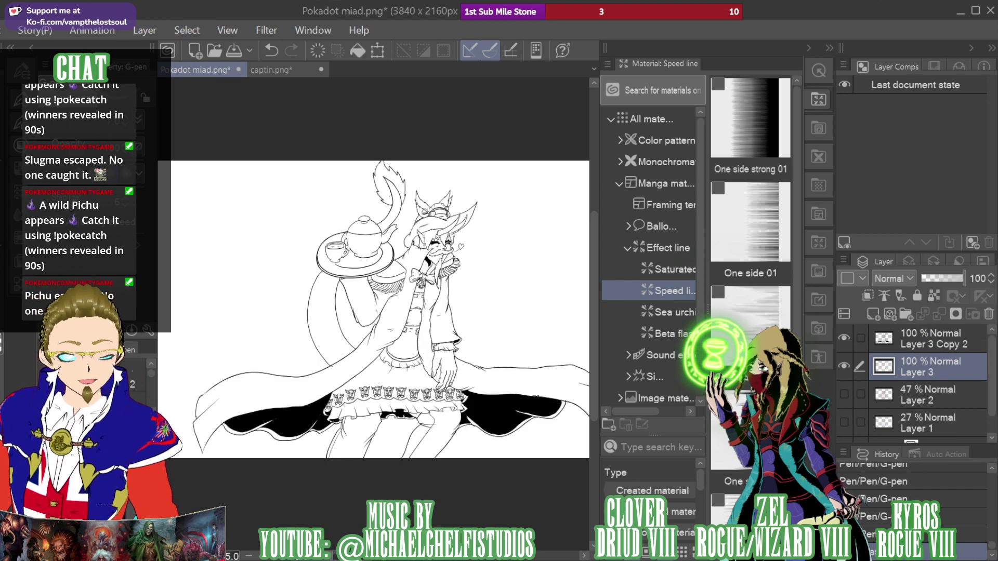
key(g)
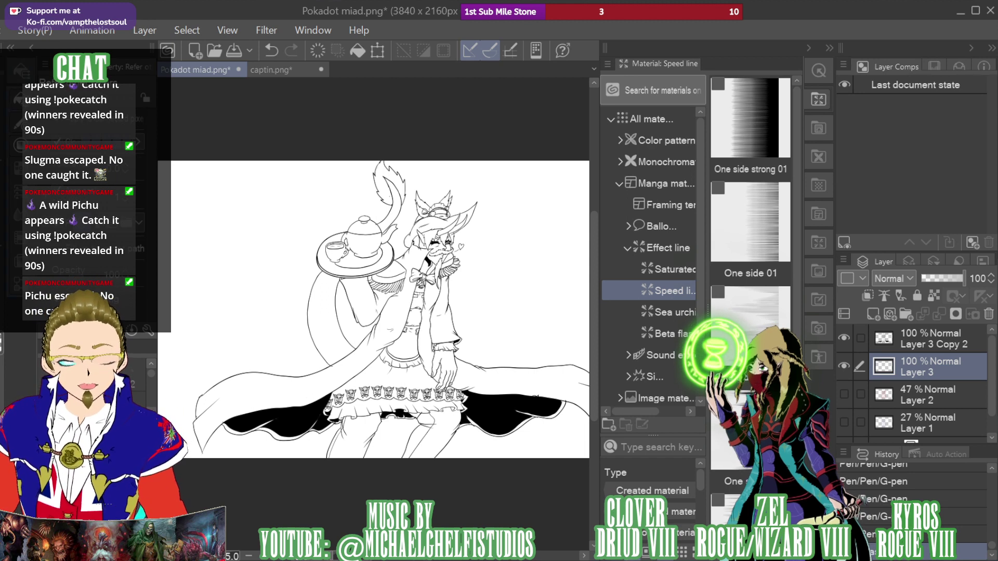
click(22, 98)
click(28, 75)
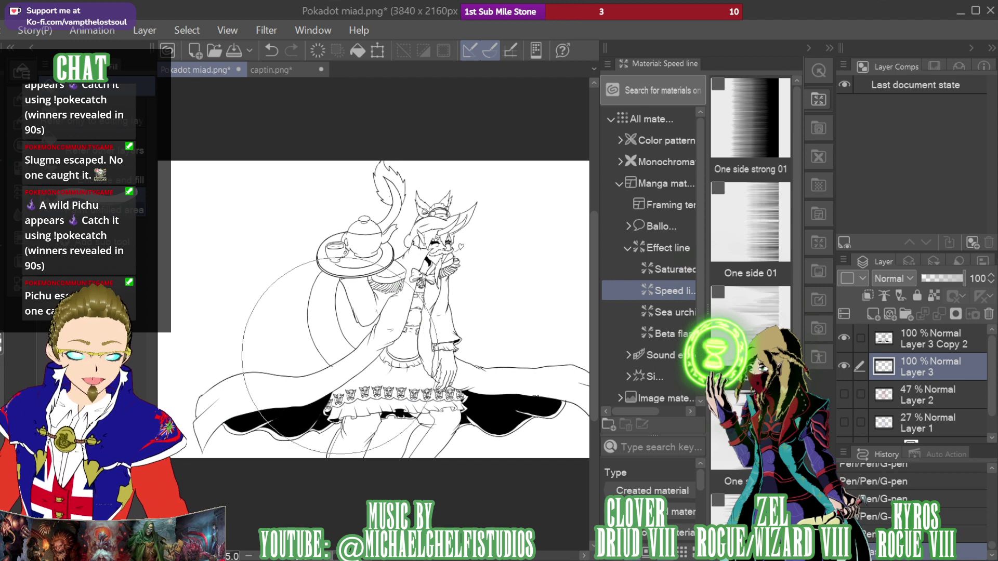
mouse_move(340, 358)
mouse_down()
mouse_move(321, 389)
mouse_move(426, 362)
mouse_move(498, 391)
mouse_move(495, 377)
mouse_move(217, 410)
mouse_move(446, 257)
mouse_move(403, 247)
mouse_move(445, 240)
mouse_up()
drag(913, 171, 921, 183)
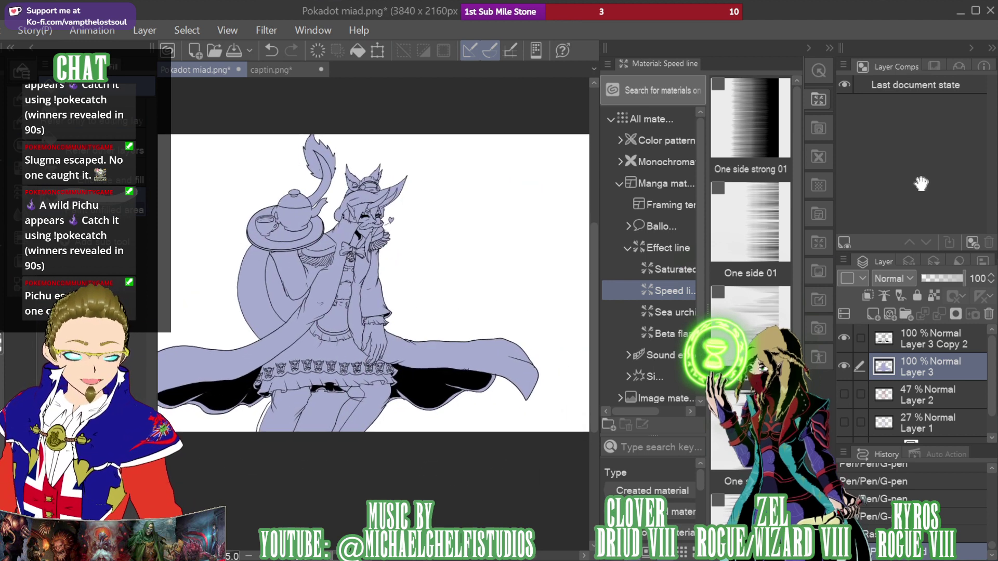
drag(300, 497, 300, 514)
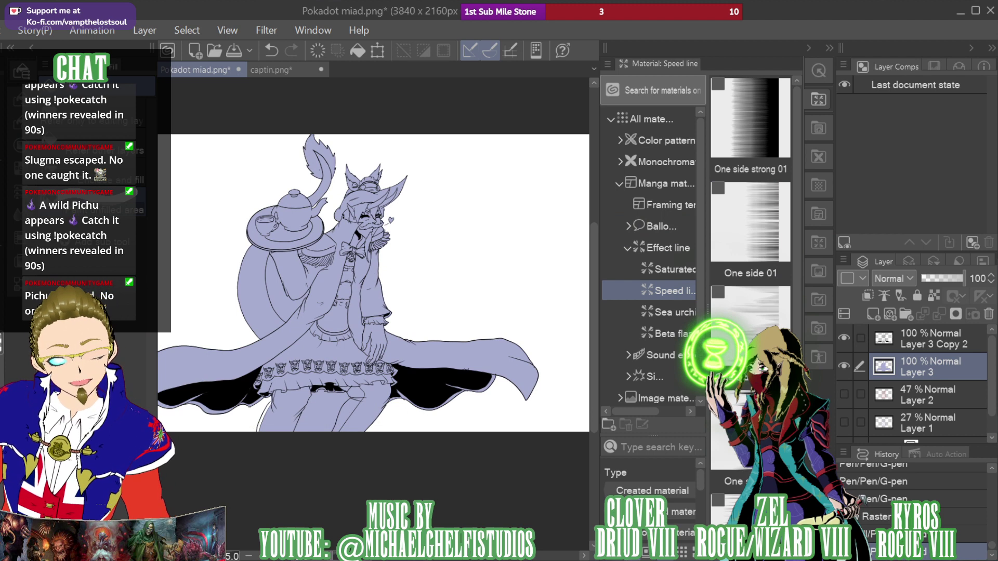
Auto-select the background gaps between the legs and inside the tail loop, delete their lavender fill, and clear the selection
key(w)
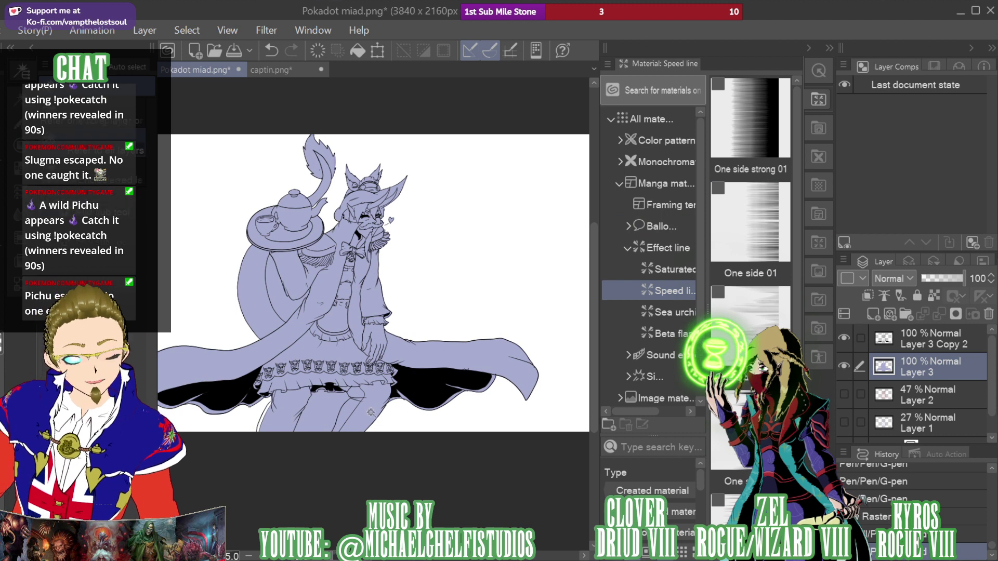
click(326, 409)
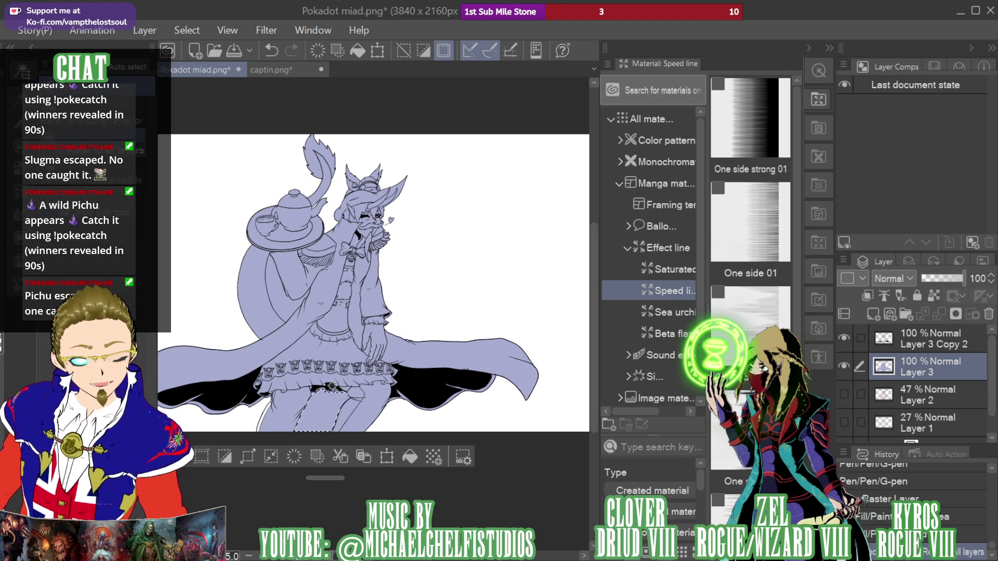
click(300, 290)
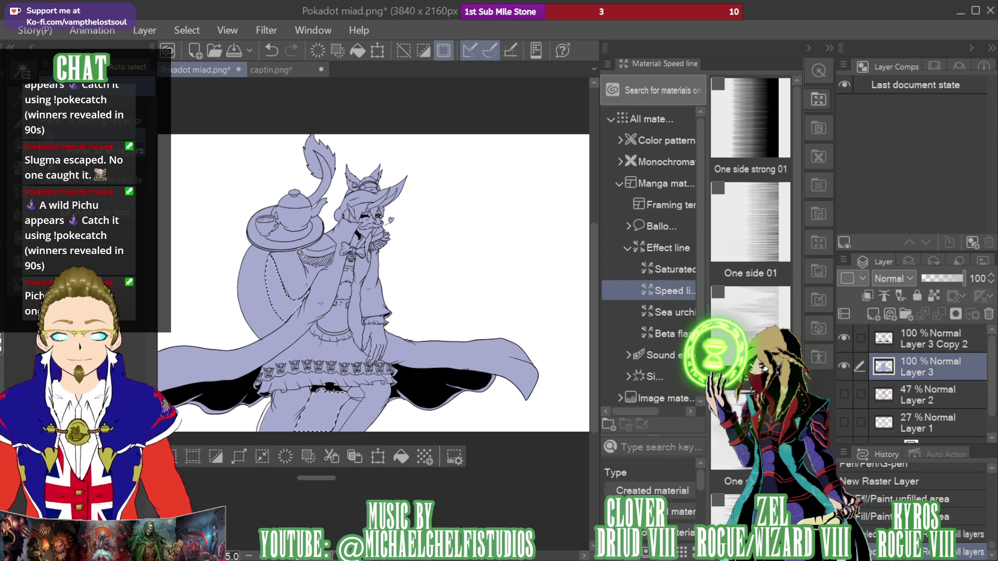
click(303, 255)
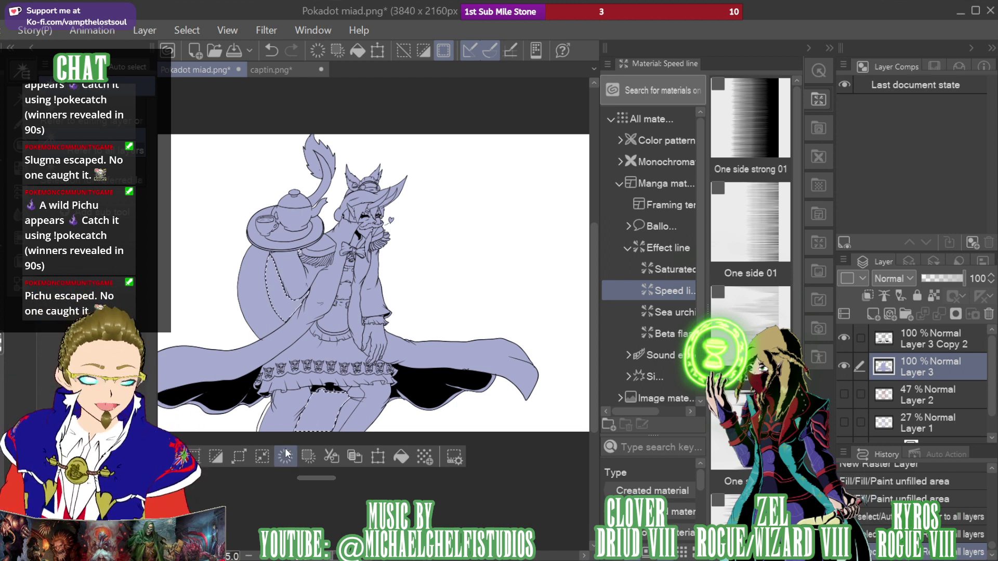
click(285, 456)
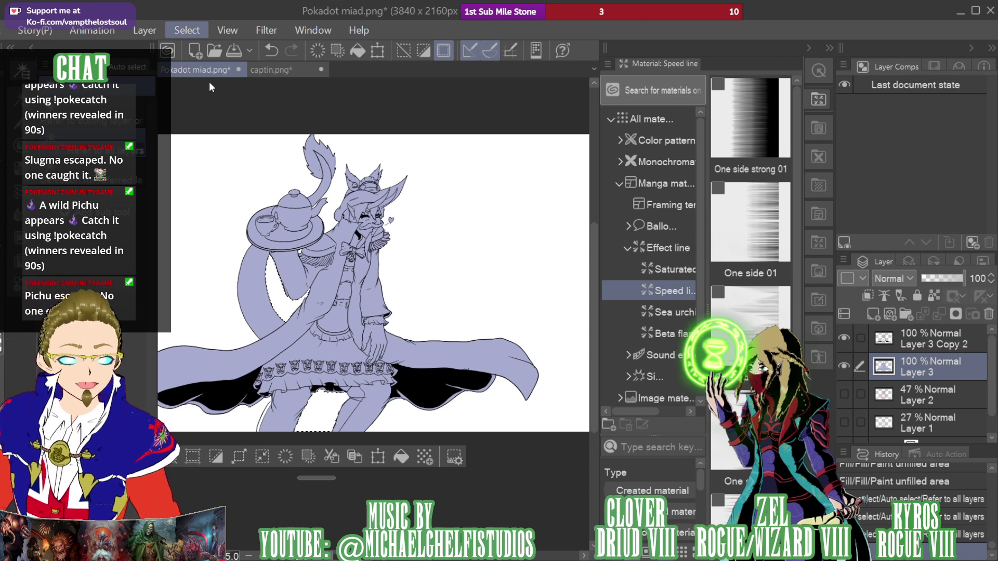
key(ctrl+d)
Close the outline of the leg below the skirt at the canvas edge with the pen and fill its unpainted strip with lavender
key(p)
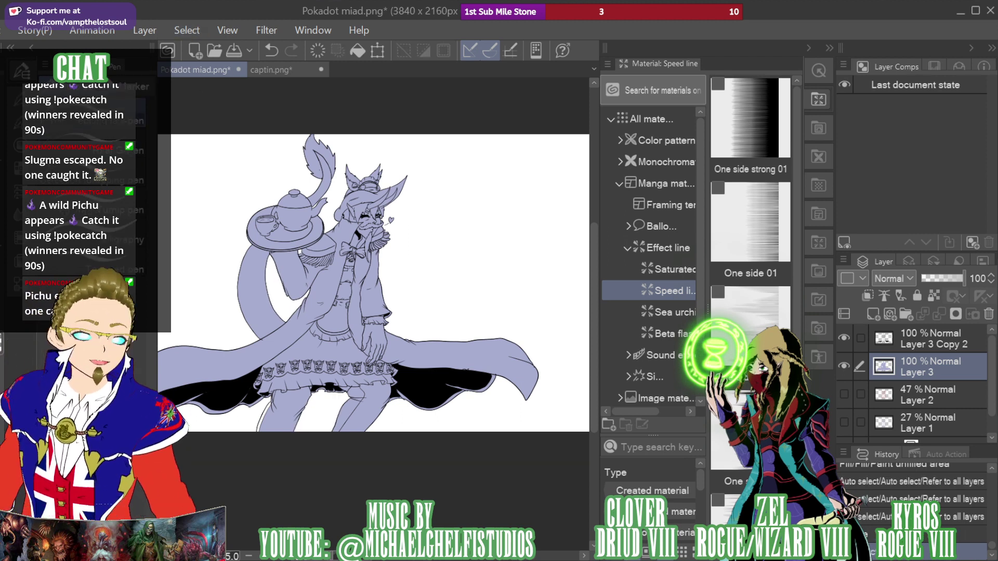
drag(930, 148, 920, 158)
key(ctrl+plus)
key(ctrl+plus)
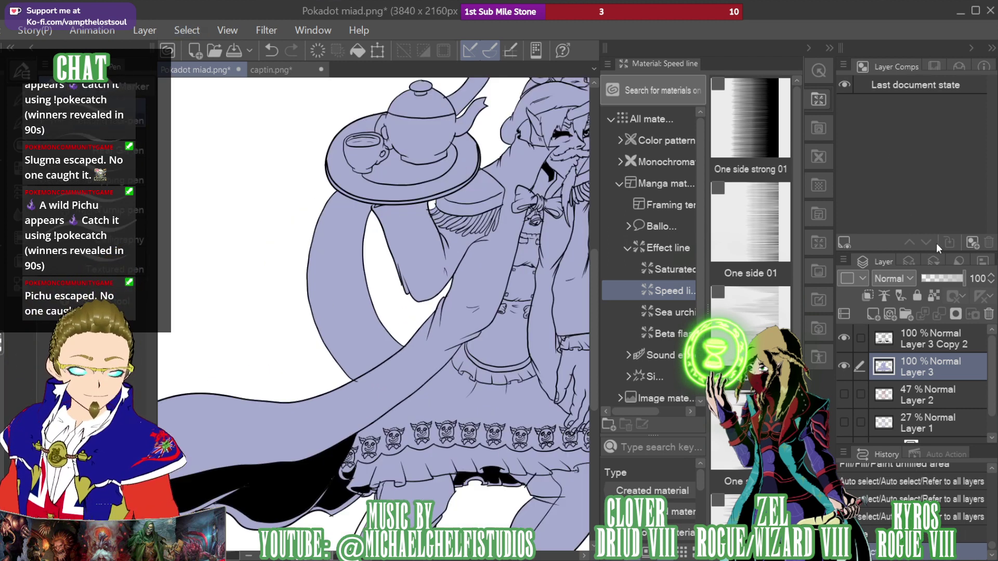
mouse_move(920, 204)
mouse_down()
mouse_move(911, 190)
mouse_move(901, 207)
mouse_up()
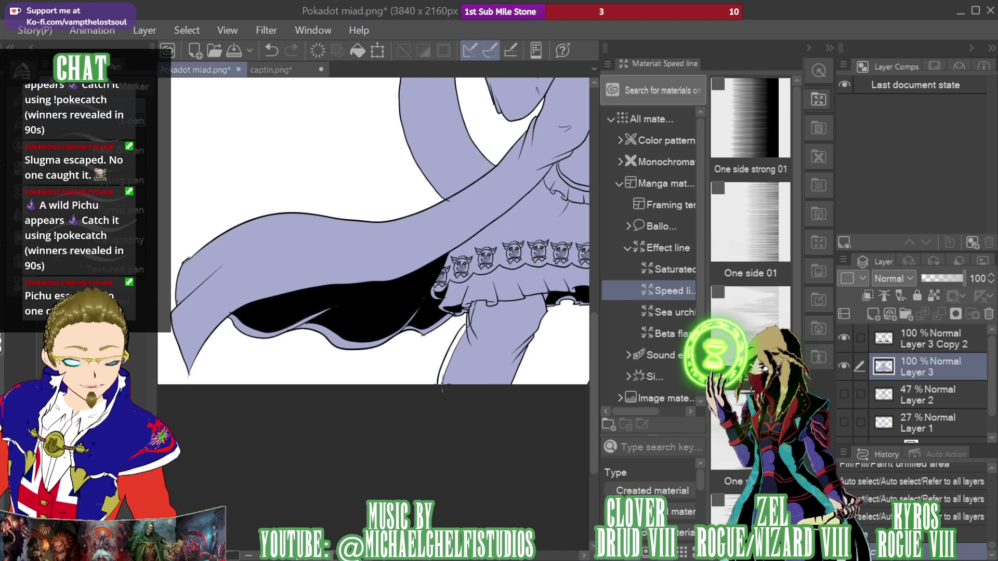
drag(443, 384, 435, 434)
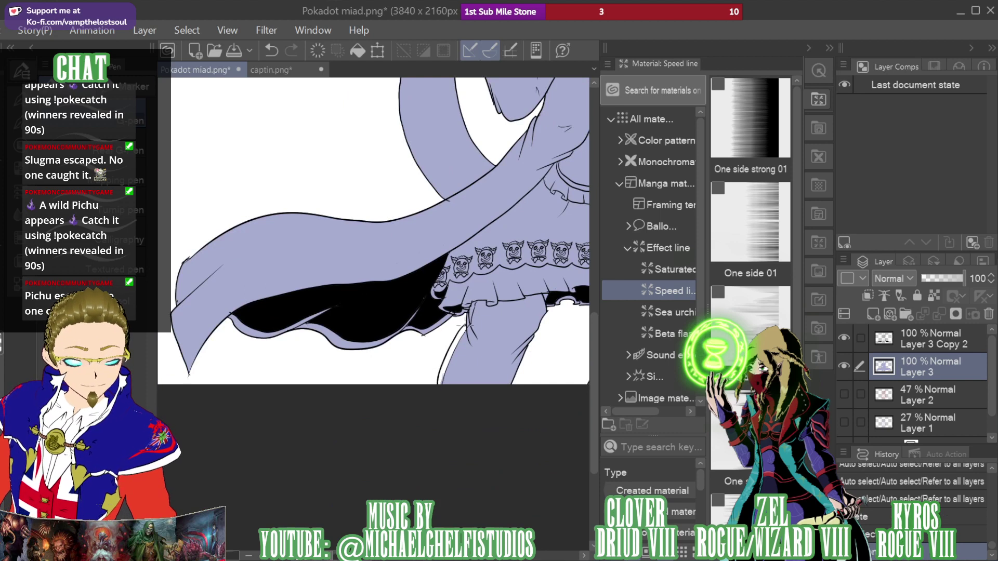
drag(465, 326, 466, 333)
key(g)
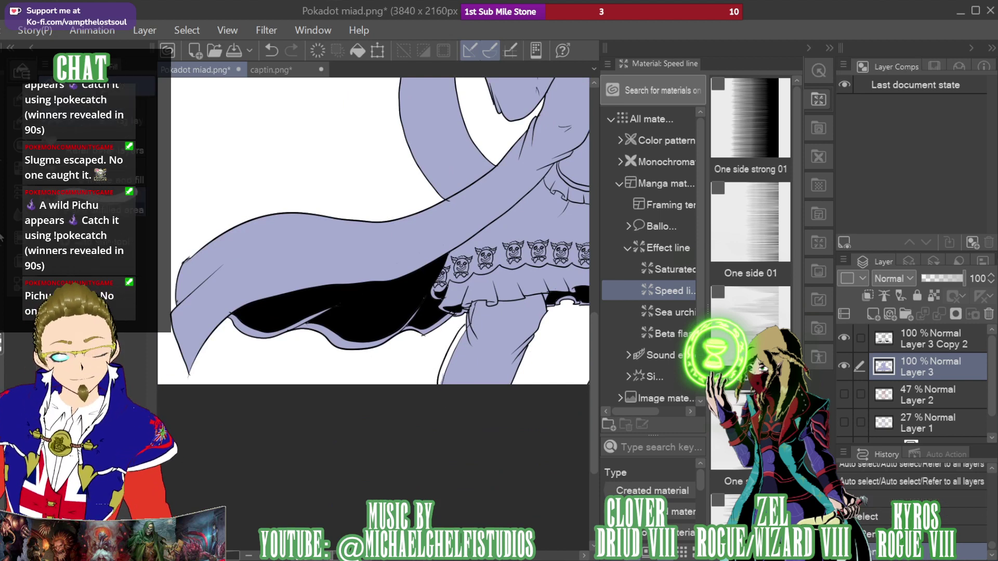
click(461, 339)
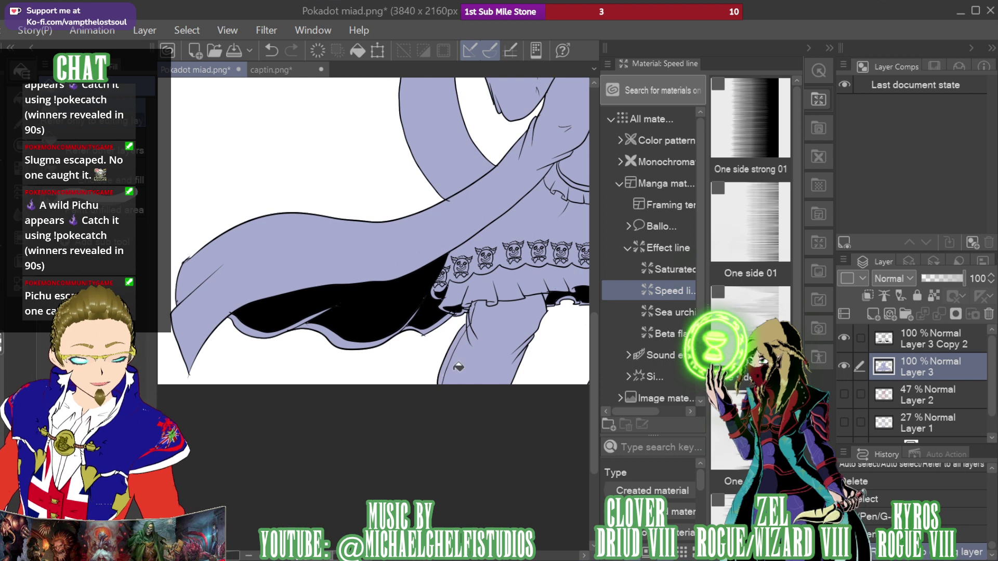
drag(892, 185, 921, 156)
scroll(921, 156, up, 5)
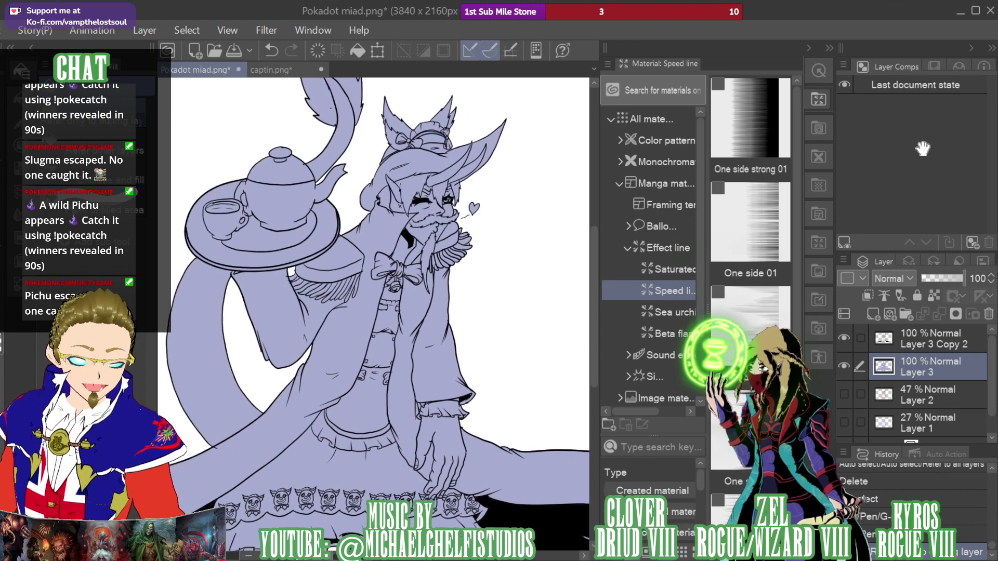
Close the outline gap beneath the tea tray beside the raised sleeve on Layer 3 Copy 2 with the G-pen
click(905, 343)
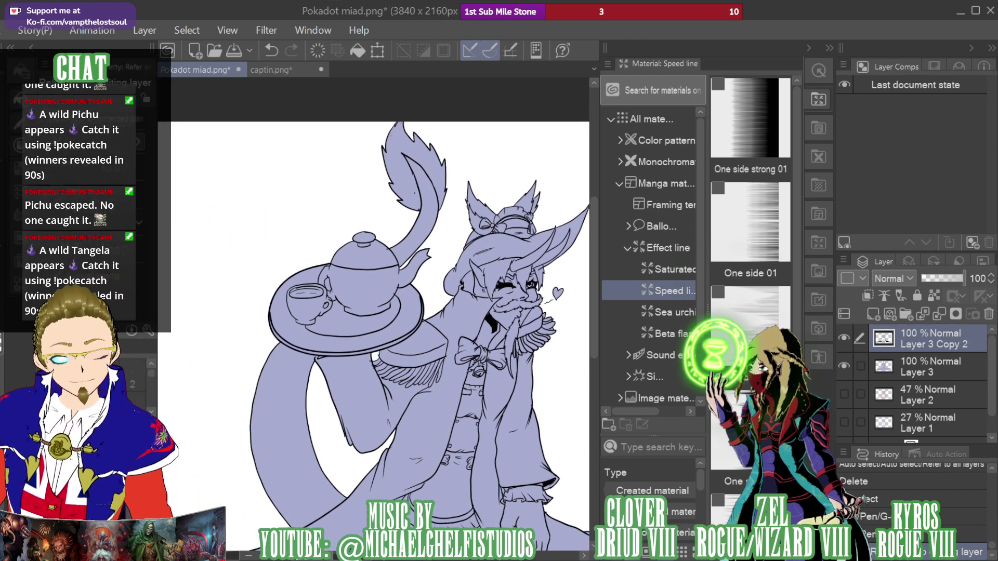
key(p)
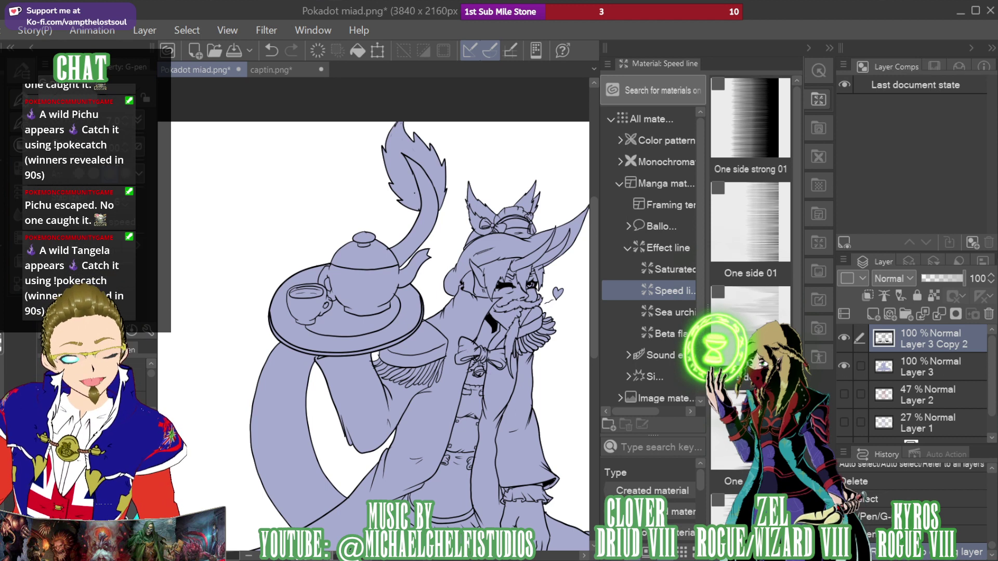
click(375, 355)
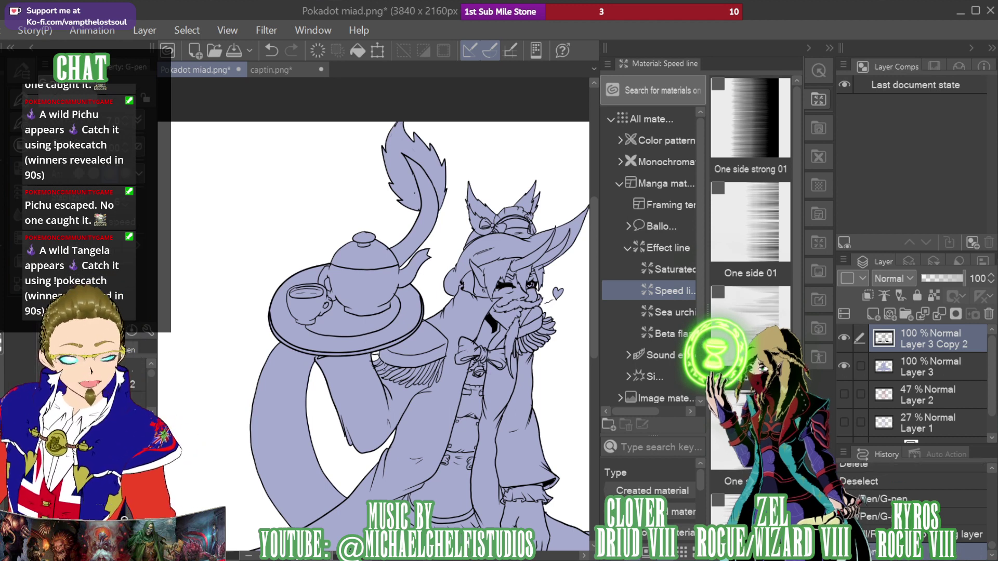
key(ctrl+z)
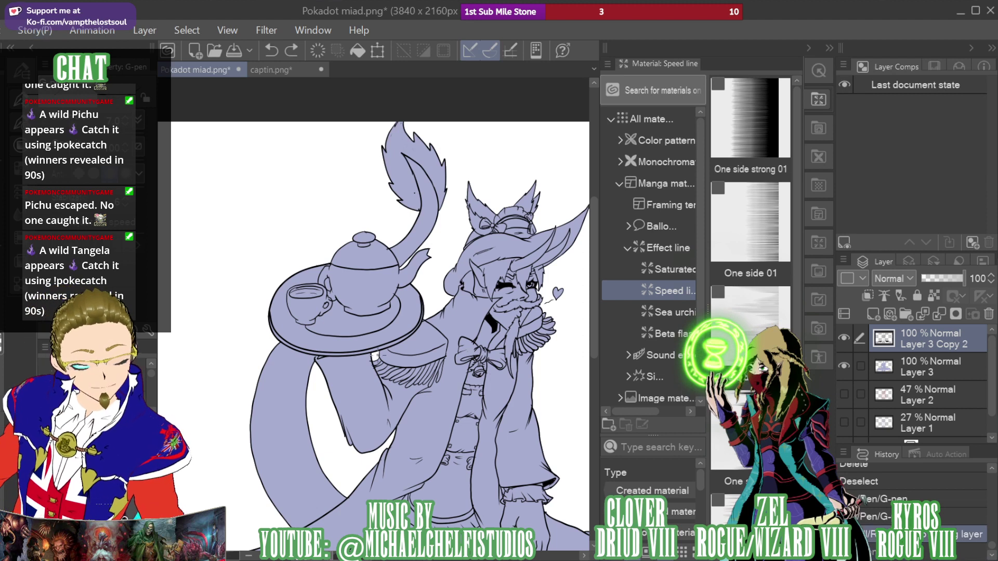
click(375, 357)
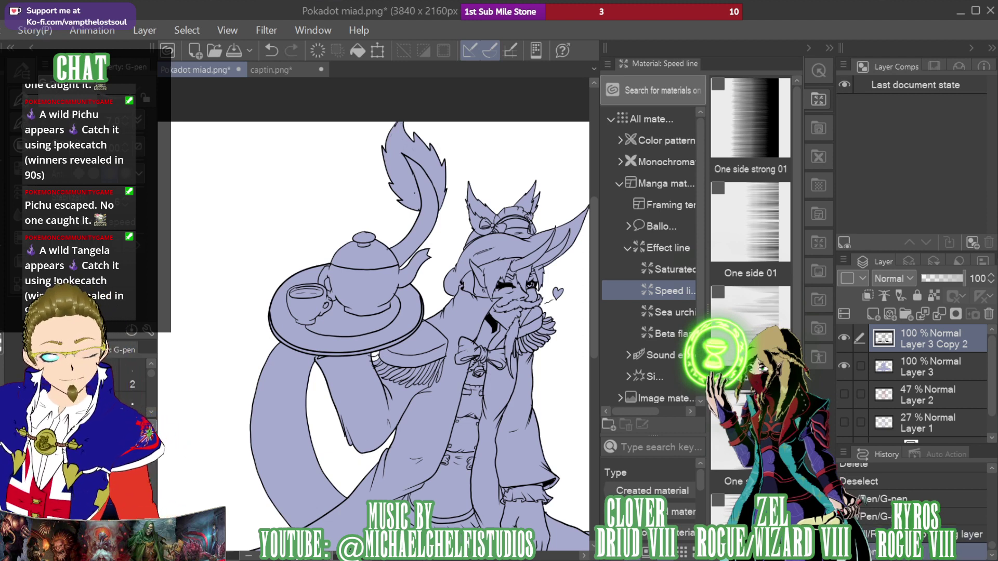
Auto-select the small background gap beneath the tray on Layer 3, delete its lavender fill, and clear the selection
key(g)
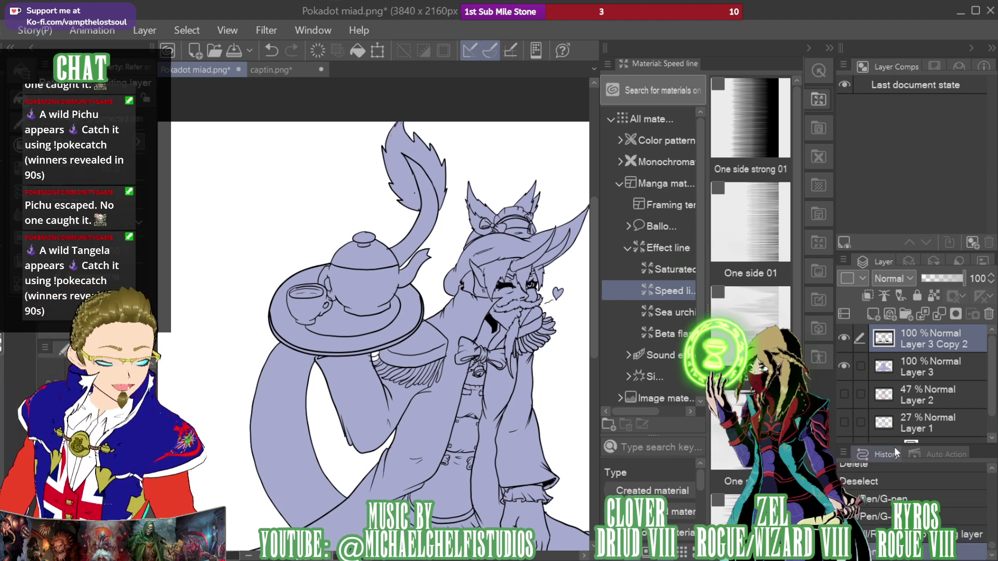
click(929, 372)
click(377, 357)
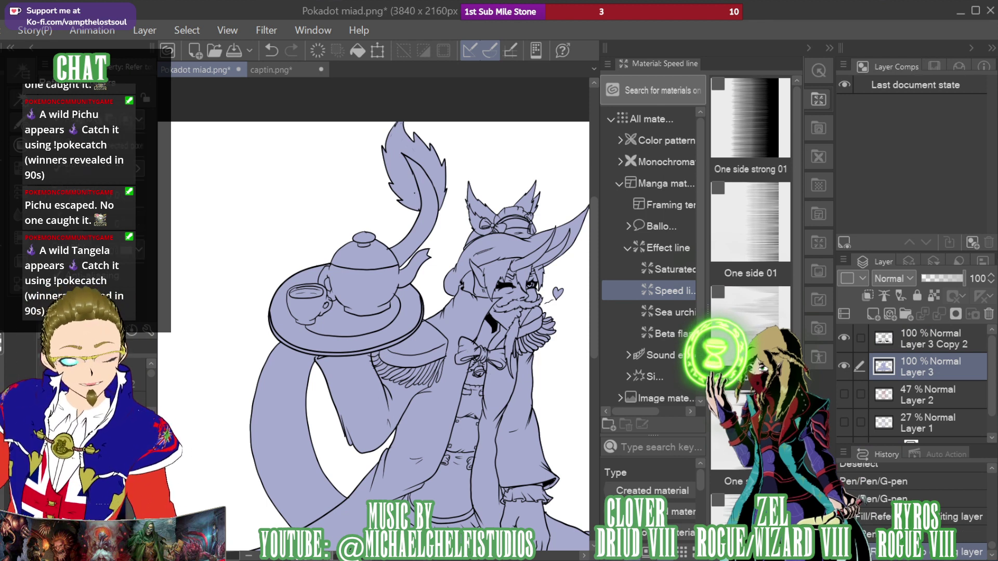
click(376, 358)
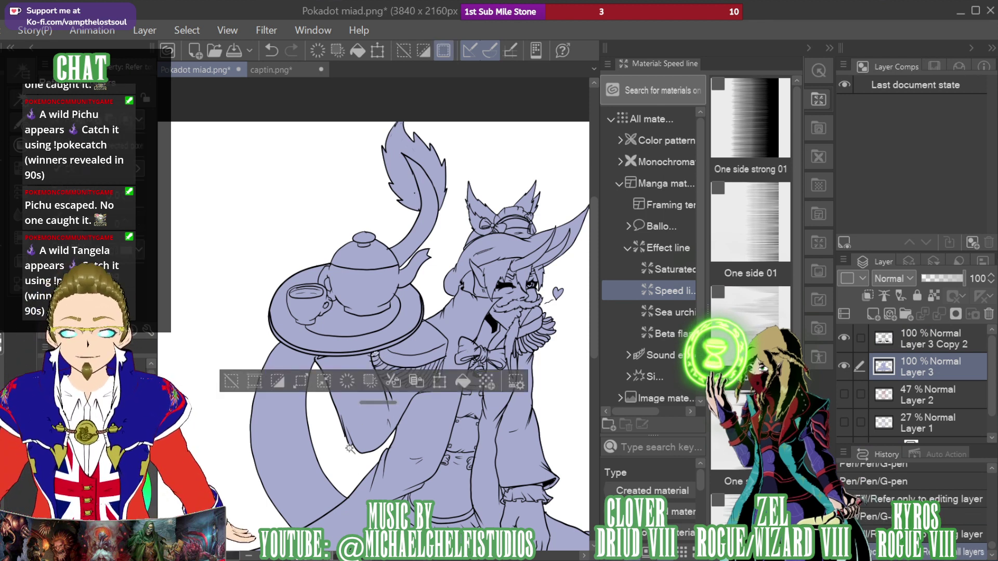
key(Delete)
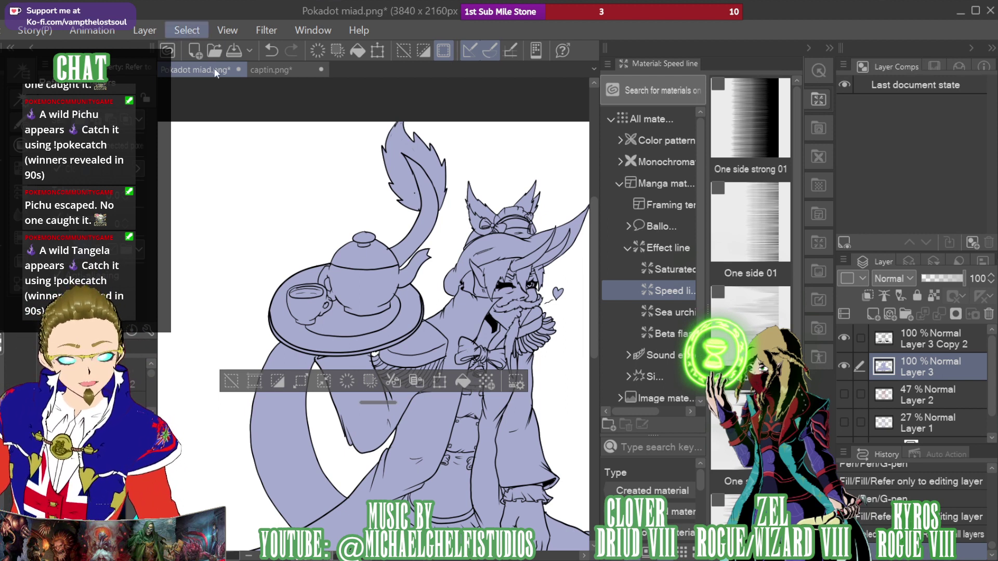
key(ctrl+d)
Try to fill the skirt with dark navy using the fill that refers only to the editing layer
drag(917, 148, 905, 206)
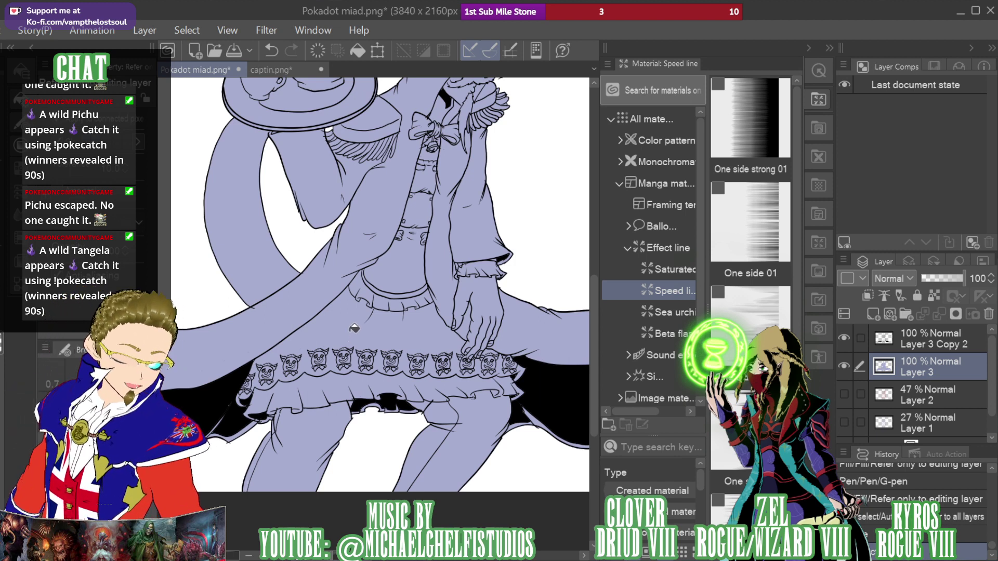
click(359, 344)
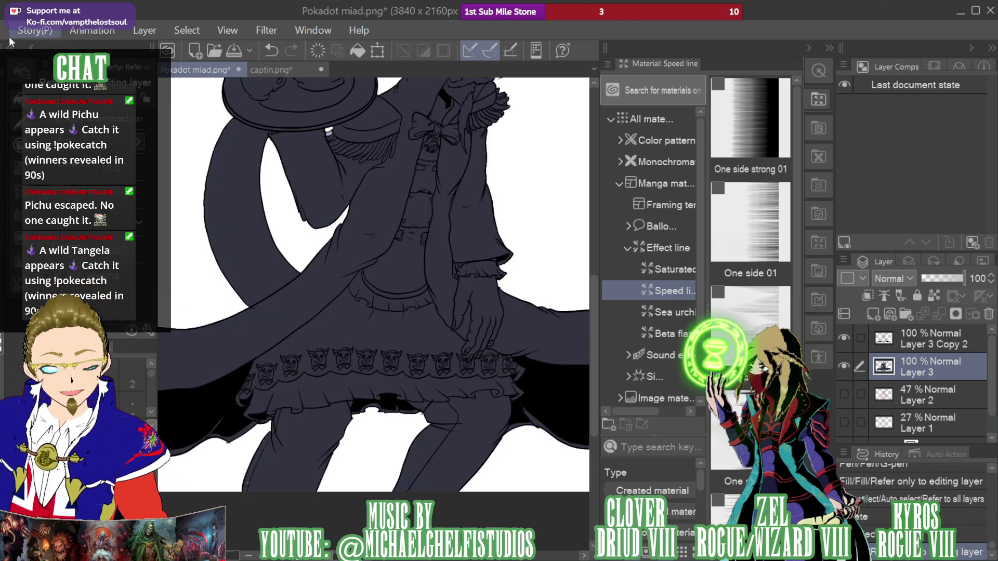
key(ctrl+z)
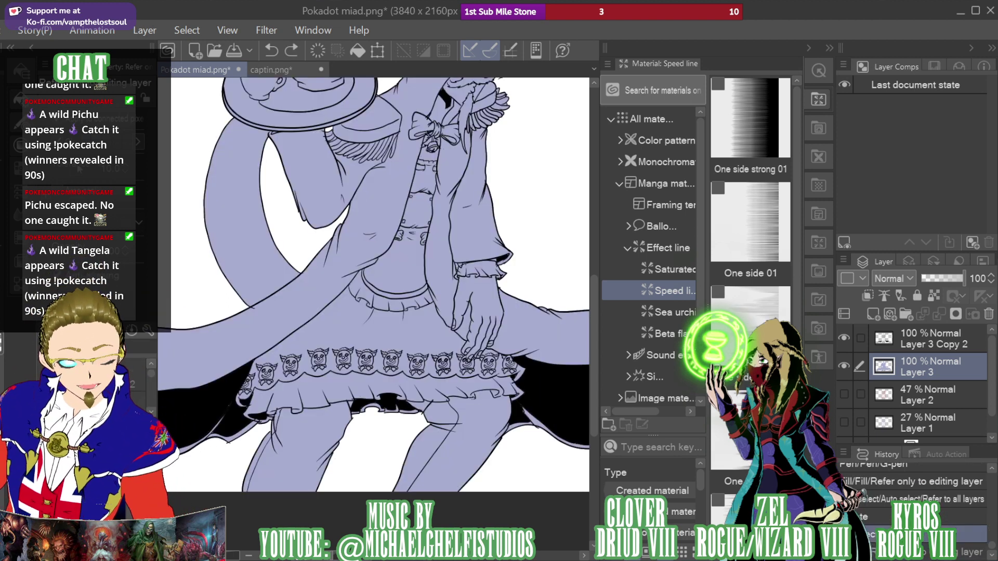
Fill the main skirt panel and its side section with dark navy using the Refer other layers fill
click(31, 47)
click(32, 47)
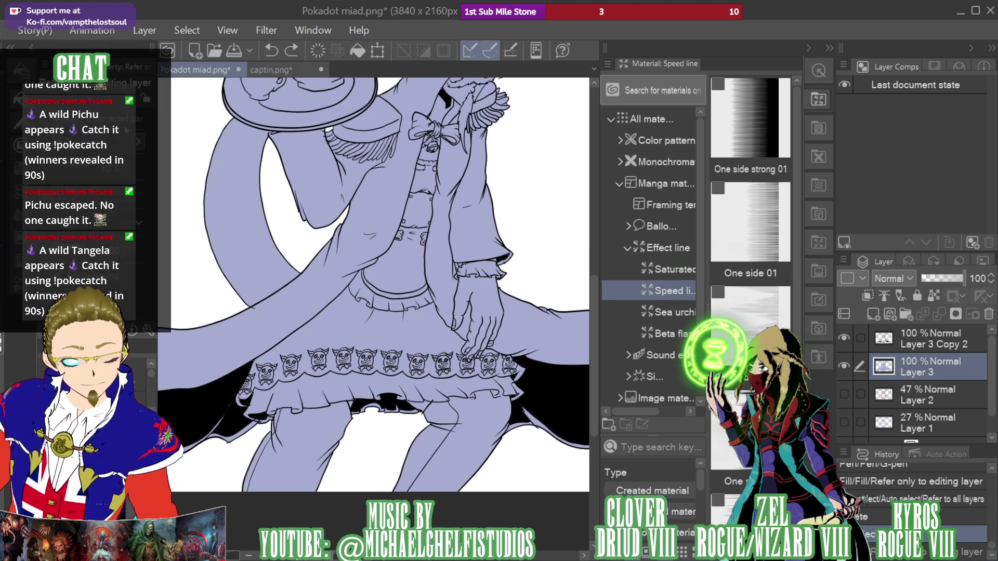
click(31, 47)
click(32, 48)
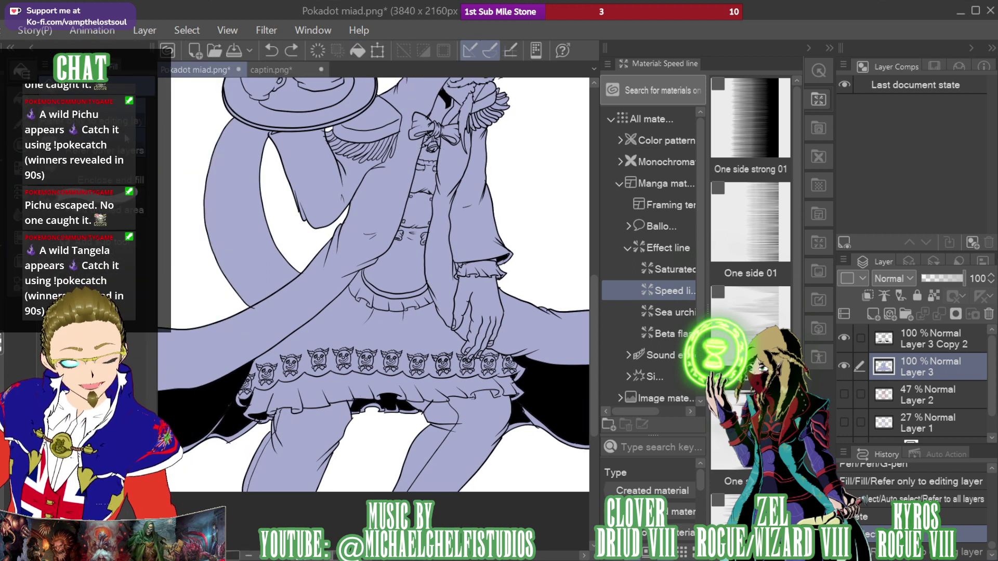
click(384, 325)
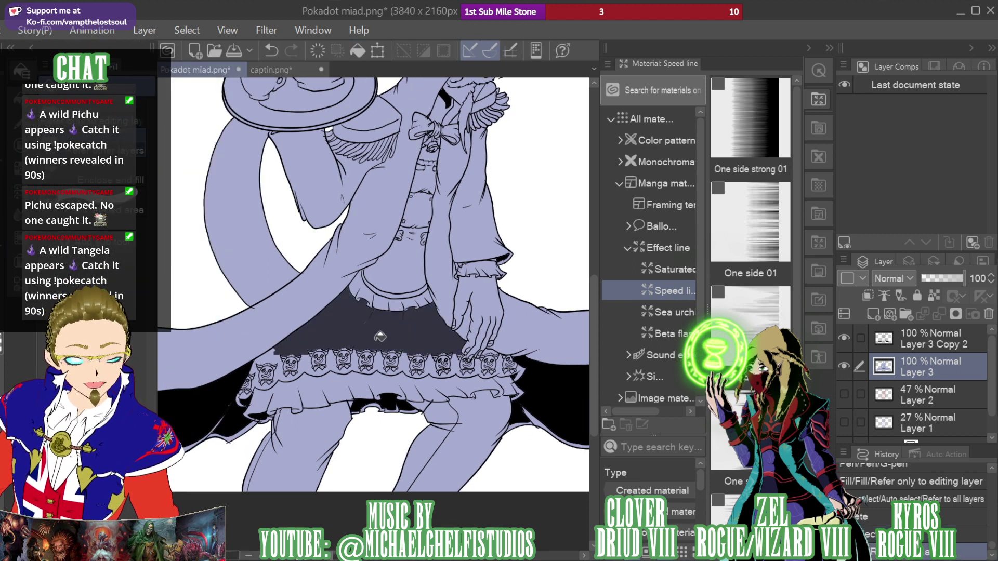
click(276, 350)
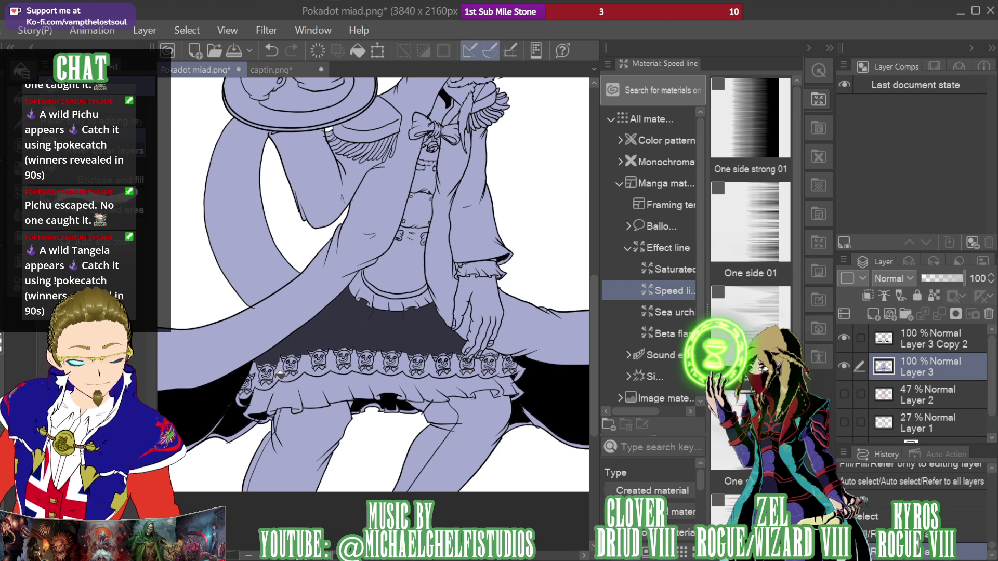
Fill the scalloped hem band around the horned face charms with dark navy, locking the transparent pixels of Layer 3
click(280, 372)
click(255, 386)
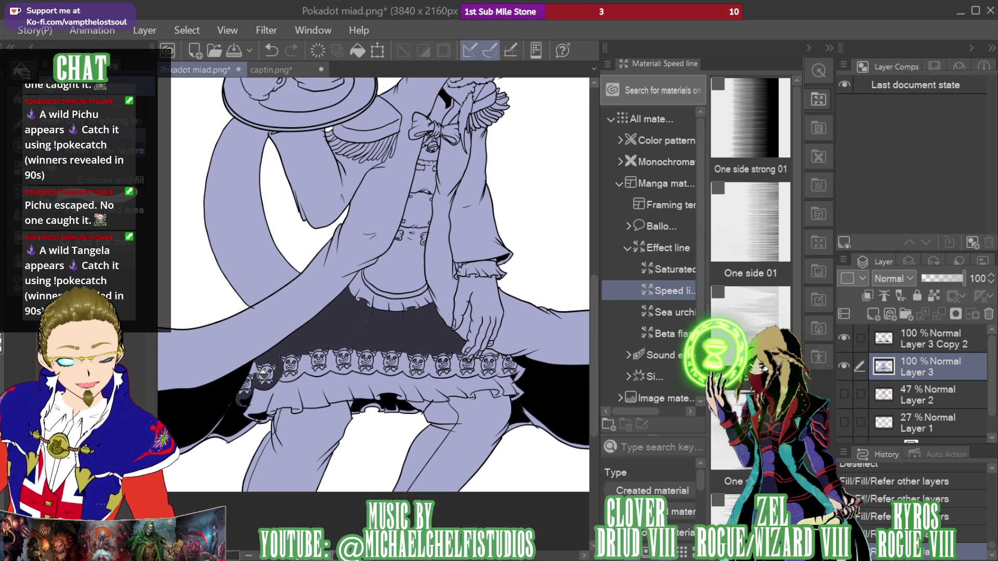
click(259, 364)
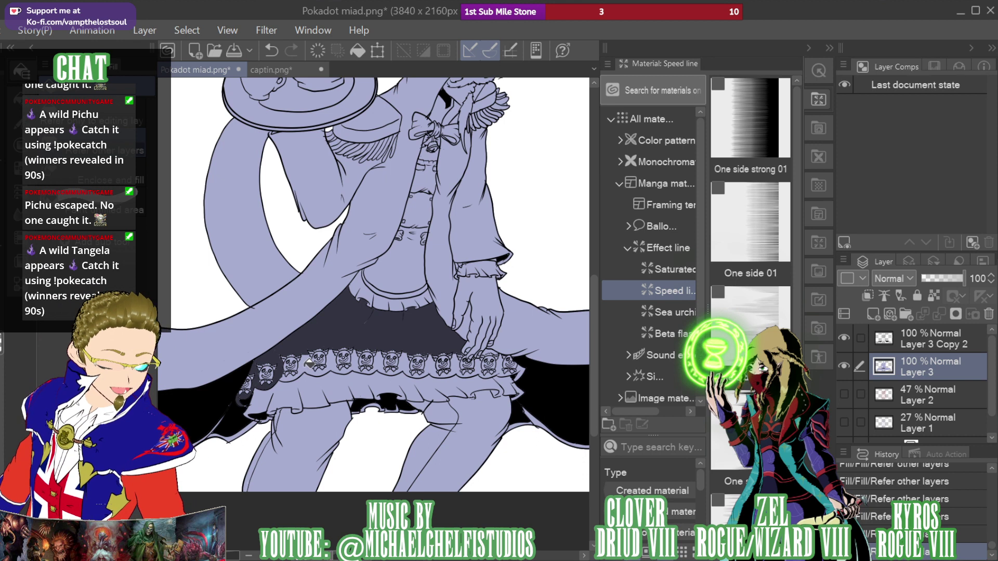
click(934, 296)
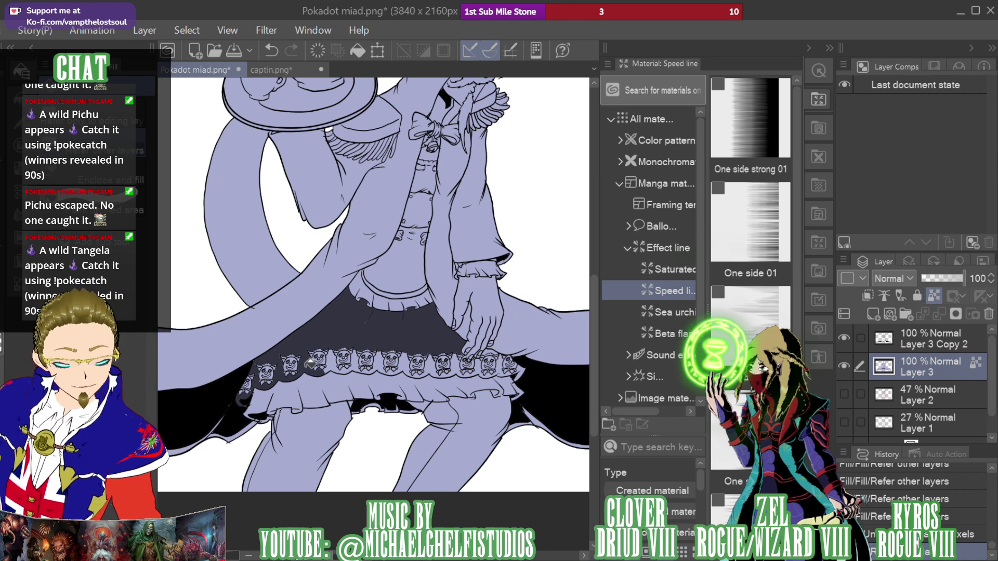
click(340, 365)
click(359, 365)
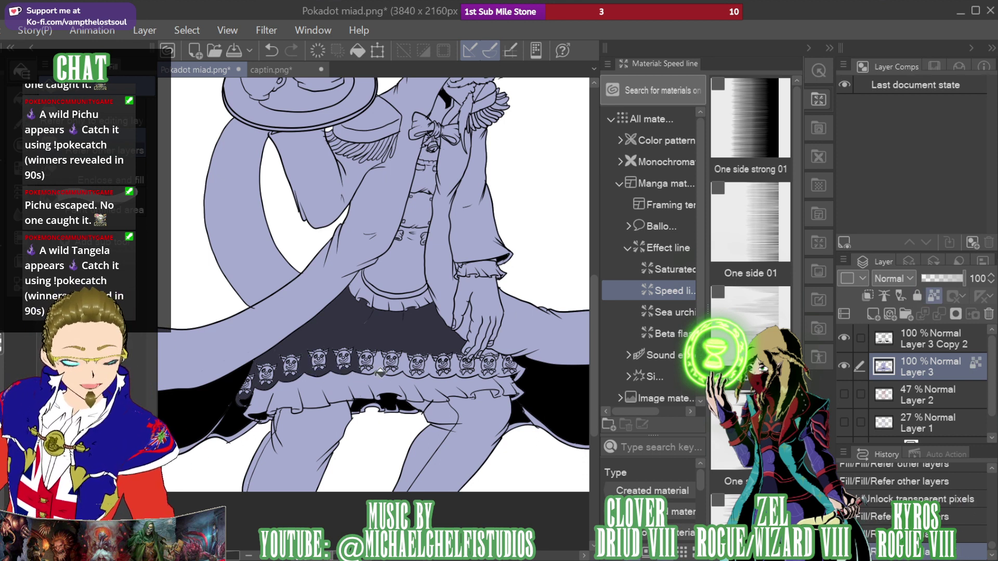
click(370, 369)
click(393, 374)
click(403, 367)
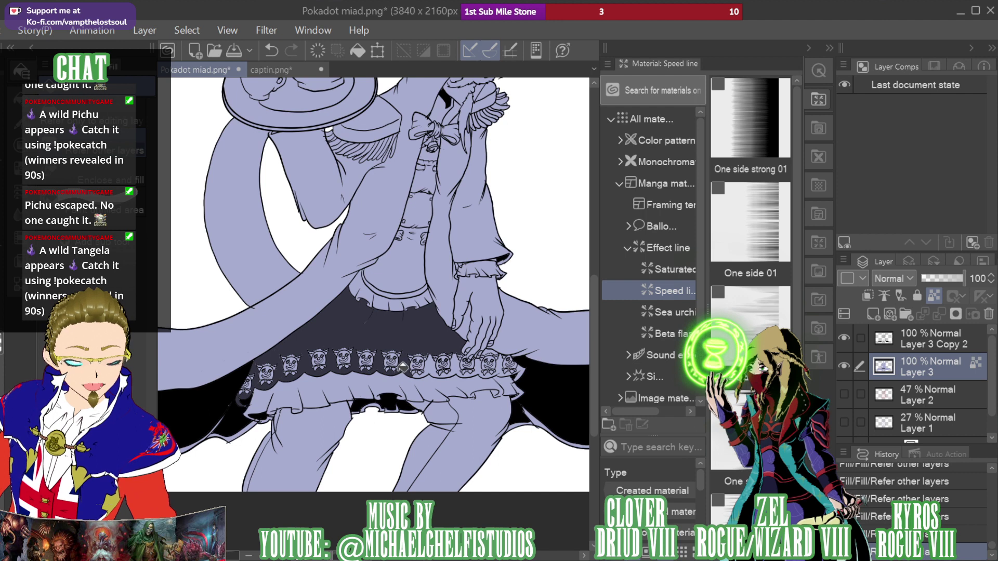
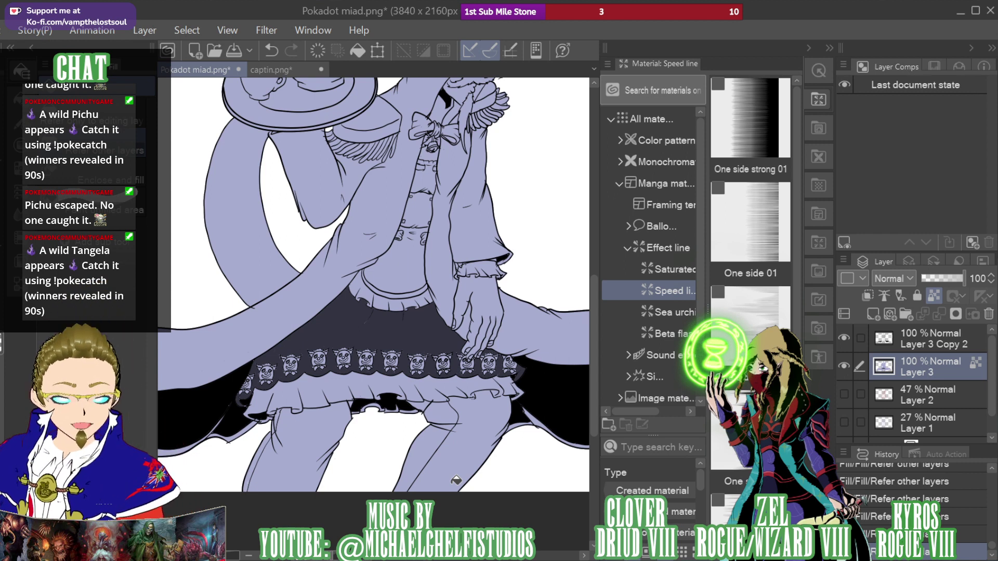
Fill the bodice panel at the waist and the small opening beneath the neck bow with dark navy
click(421, 207)
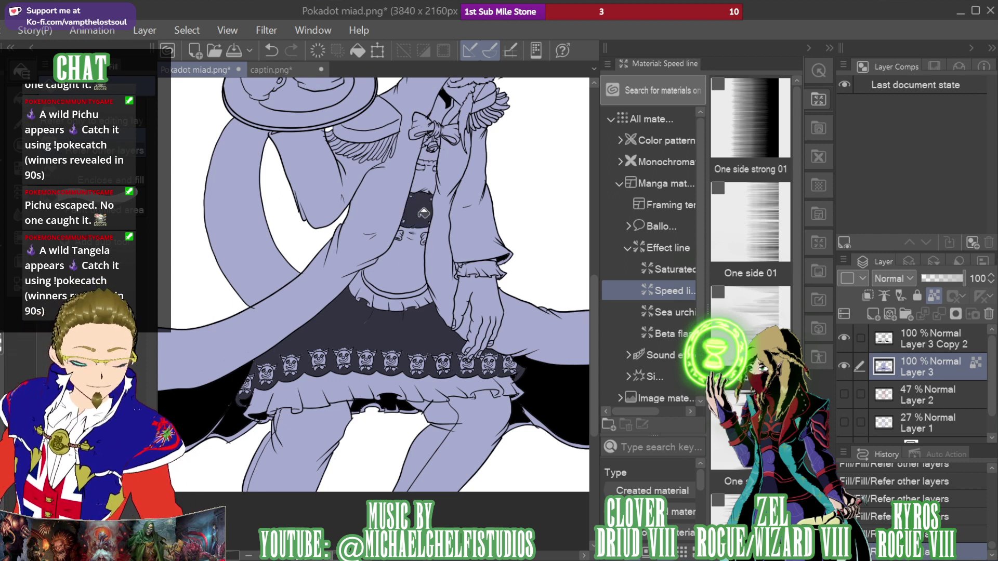
drag(937, 163, 908, 155)
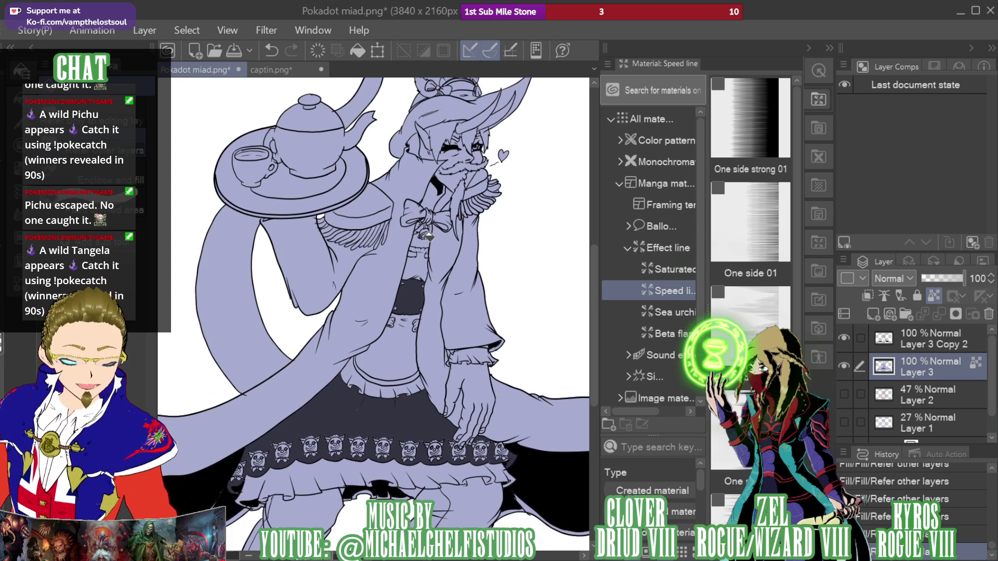
key(ctrl+plus)
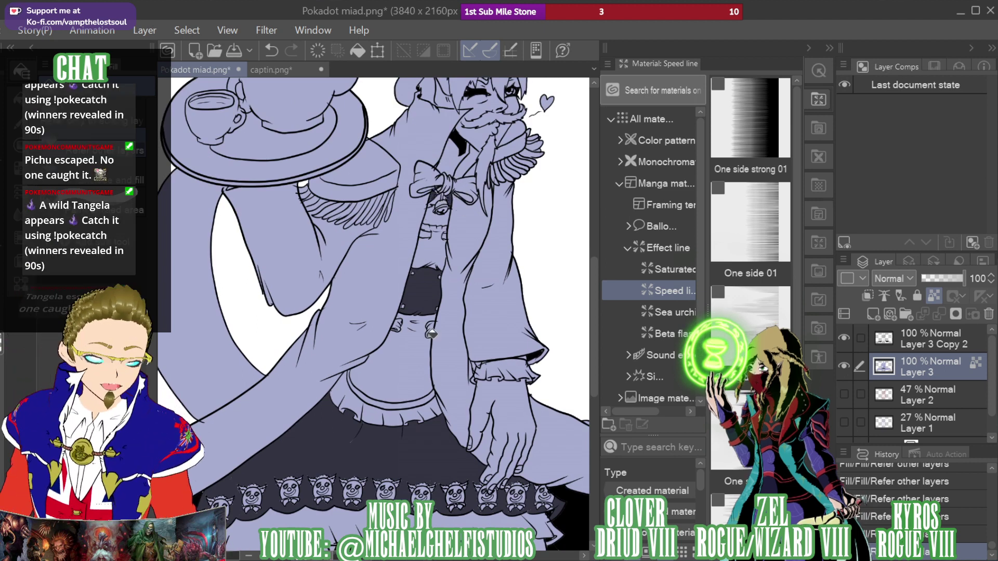
key(space)
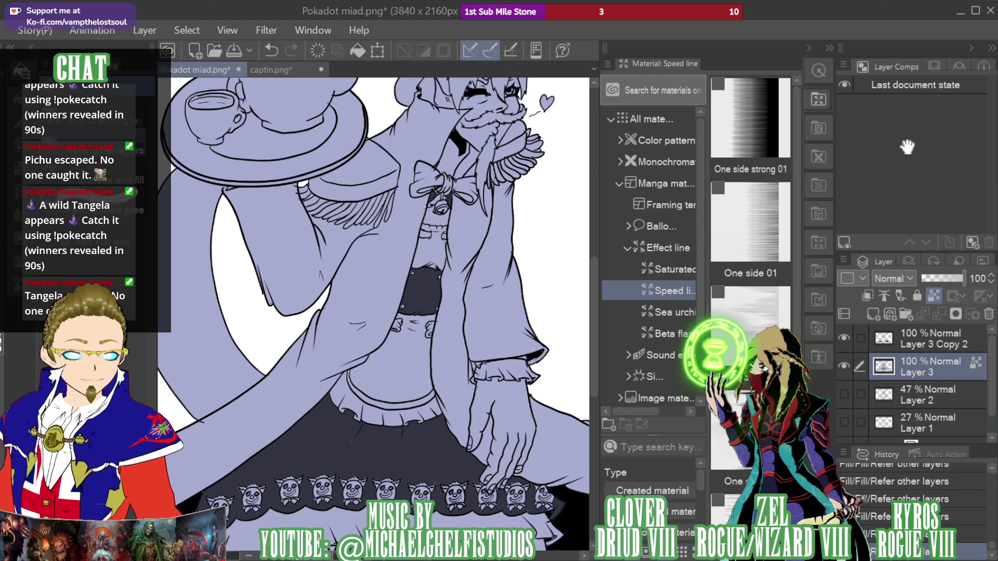
mouse_move(907, 147)
mouse_down()
mouse_move(912, 166)
mouse_move(921, 152)
mouse_up()
scroll(921, 152, down, 10)
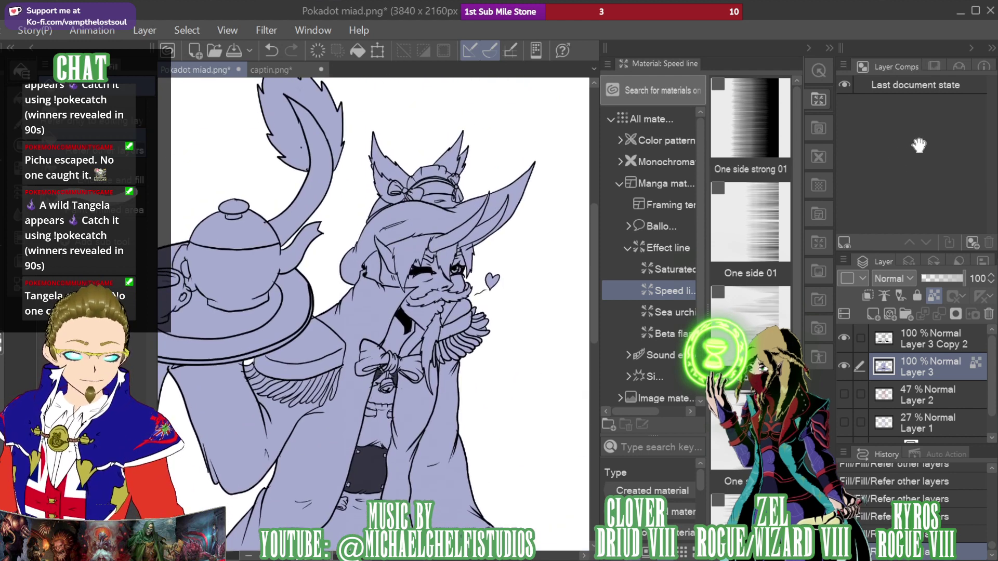
scroll(918, 190, up, 3)
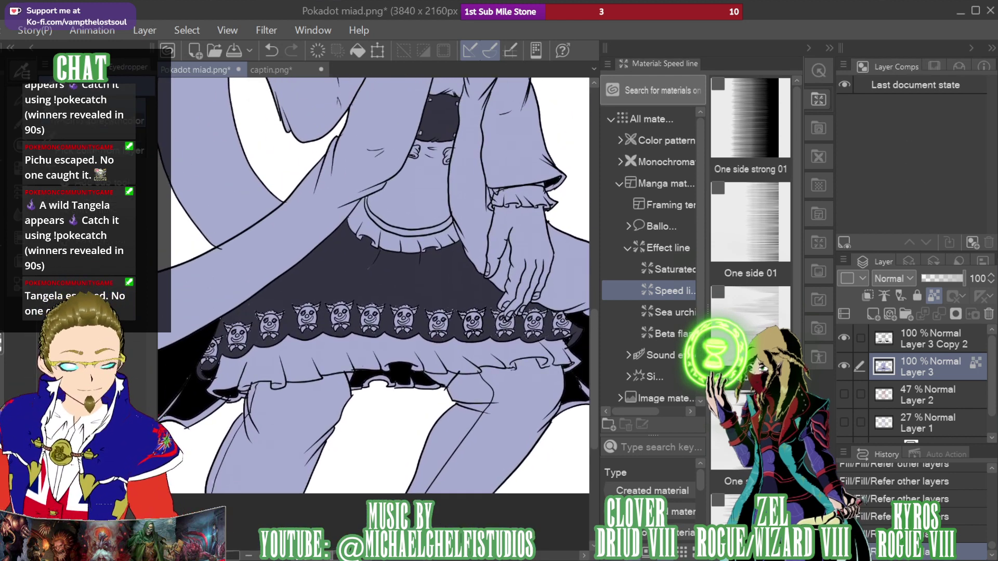
Sample the red skin colour from captin.png and fill the small patch below the skirt hem with it in Pokadot miad.png
click(289, 68)
alt+click(380, 299)
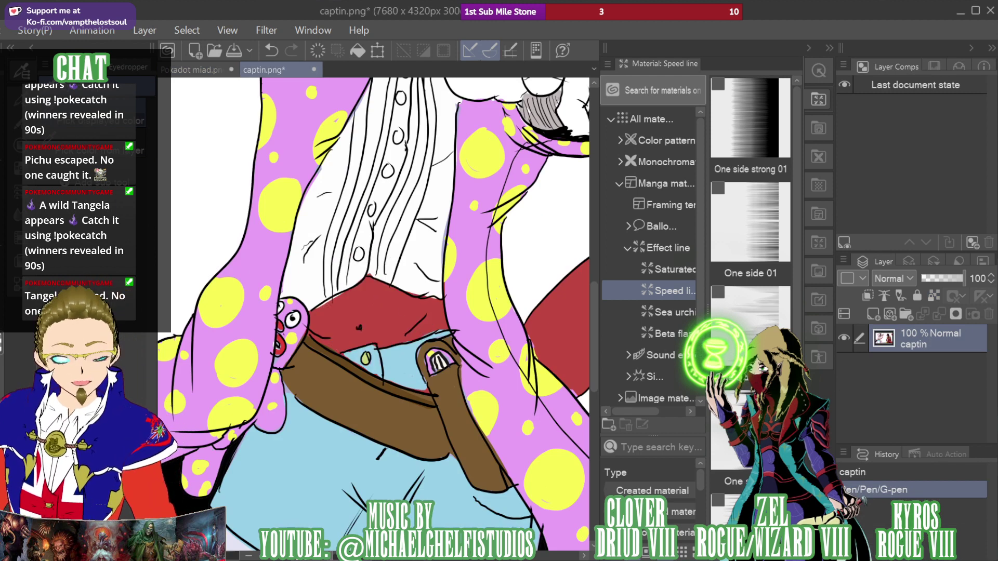
click(204, 66)
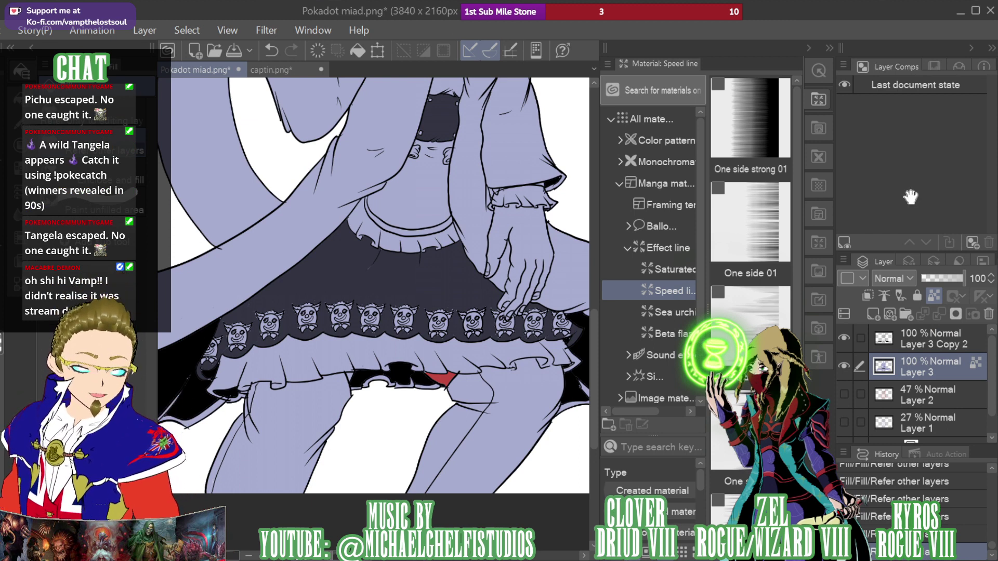
Fill the exposed chest around the bell beneath the bow and the neck above the bow with the sampled red
drag(912, 196, 884, 76)
key(ctrl+plus)
key(ctrl+plus)
click(330, 278)
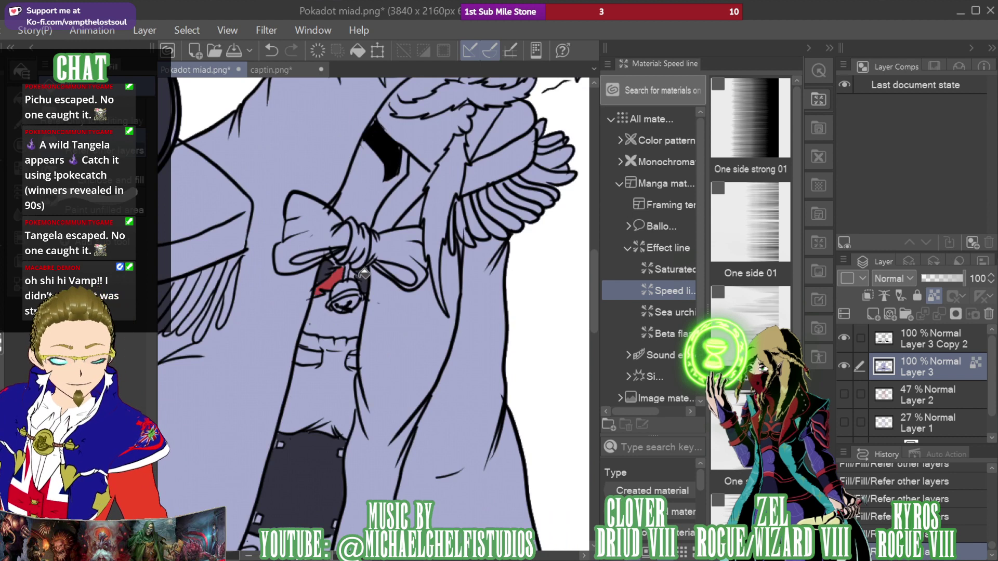
click(353, 274)
click(407, 183)
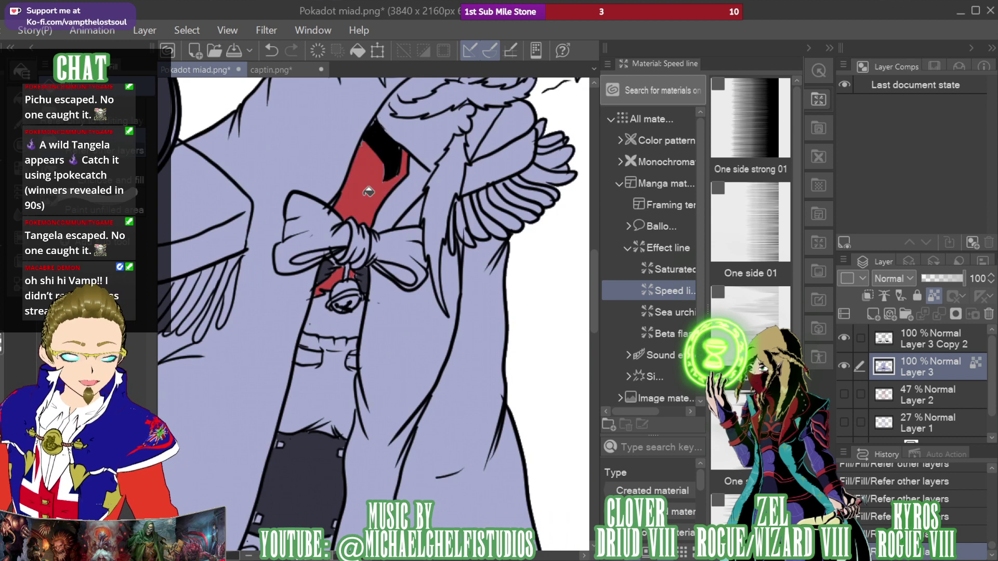
Fill the jaw, lower lip, cheeks, face and moustache with the same red
drag(375, 206, 417, 333)
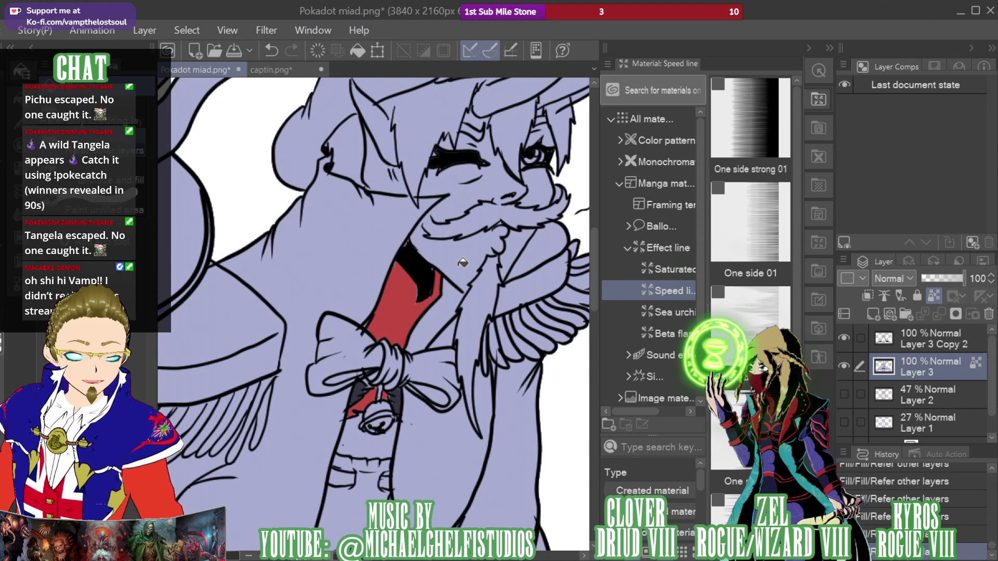
click(448, 252)
click(494, 240)
click(508, 248)
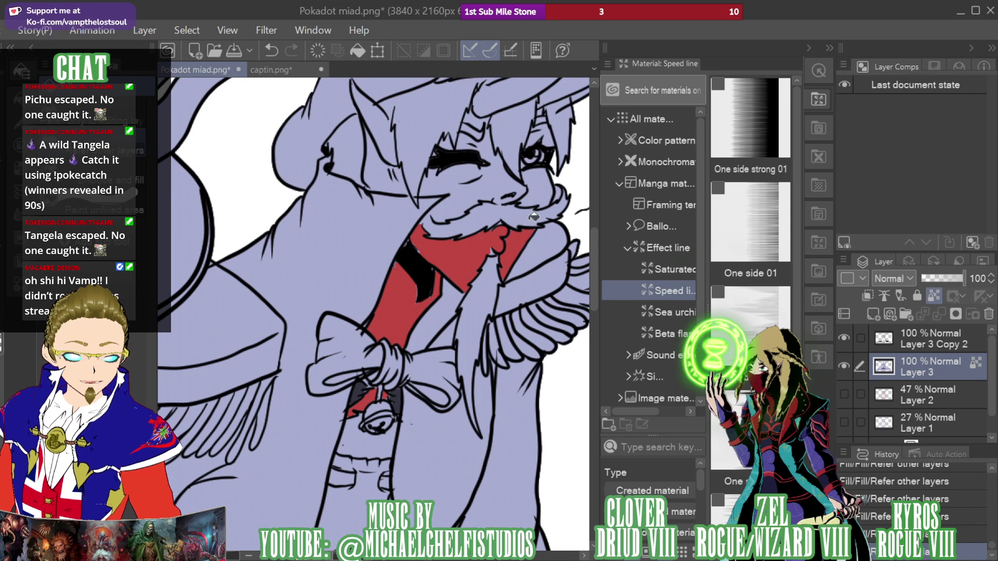
click(536, 187)
click(534, 211)
click(470, 190)
click(468, 211)
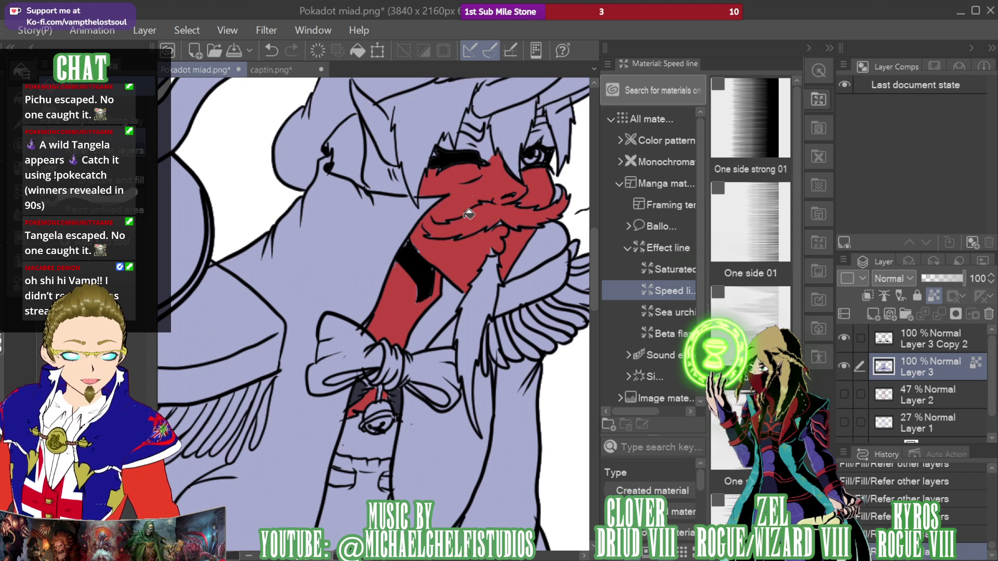
Undo the red moustache fill, close the gap between cheek and moustache with the pen, and refill the cheek with red
key(ctrl+z)
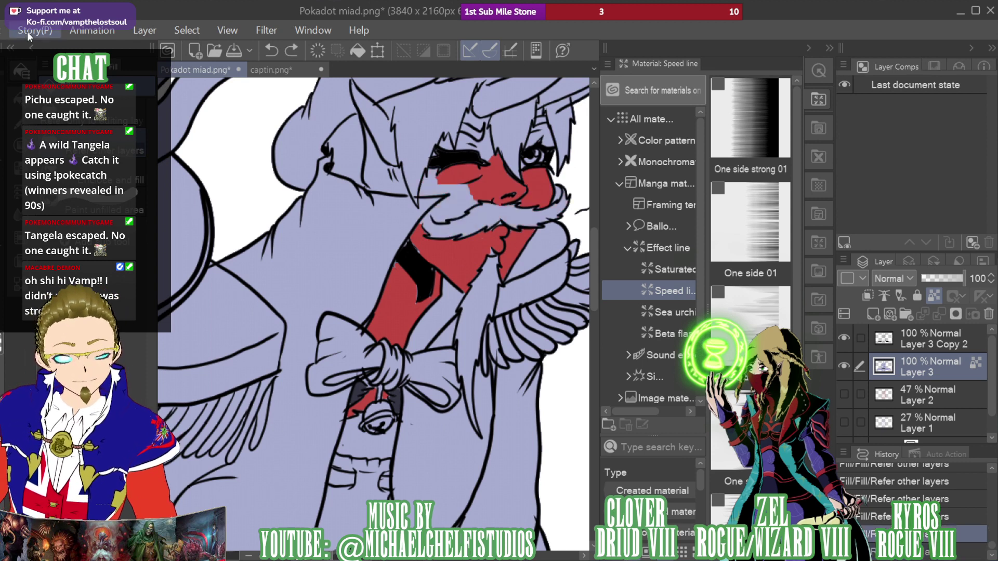
key(p)
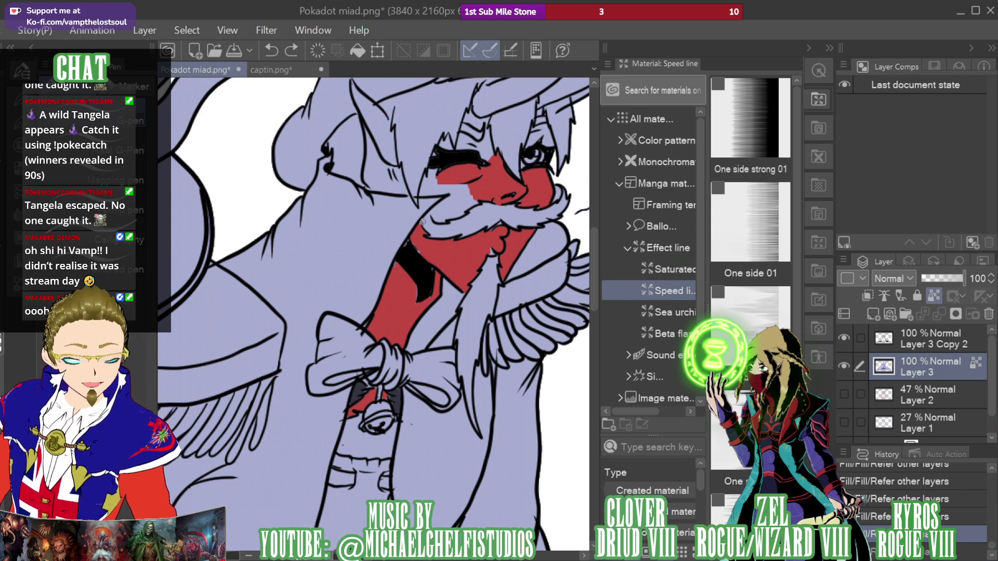
drag(422, 222, 429, 212)
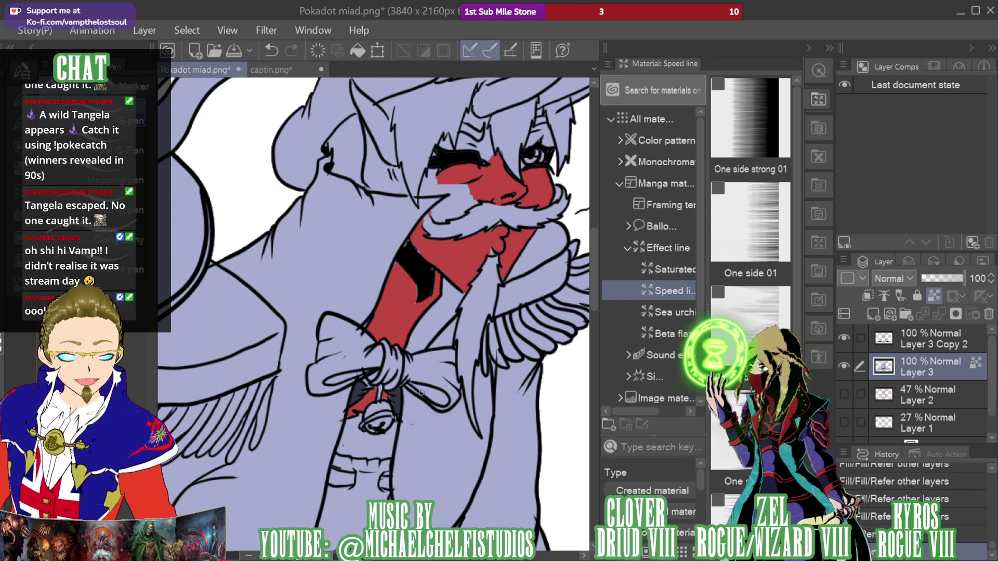
key(g)
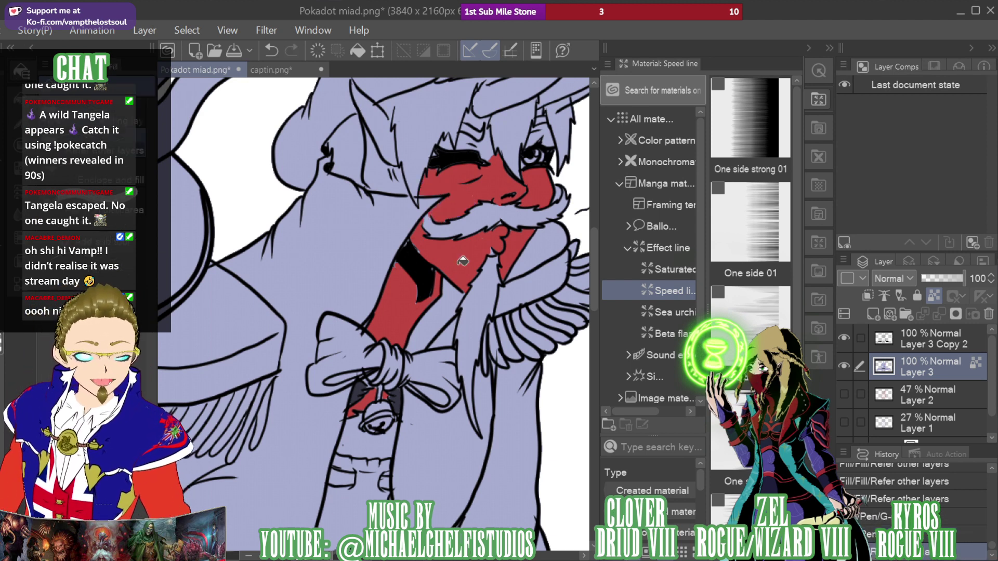
Fill the pointed ear, the forehead patches between the hair strands and the area above the open eye with the skin red
click(389, 179)
click(390, 156)
click(372, 107)
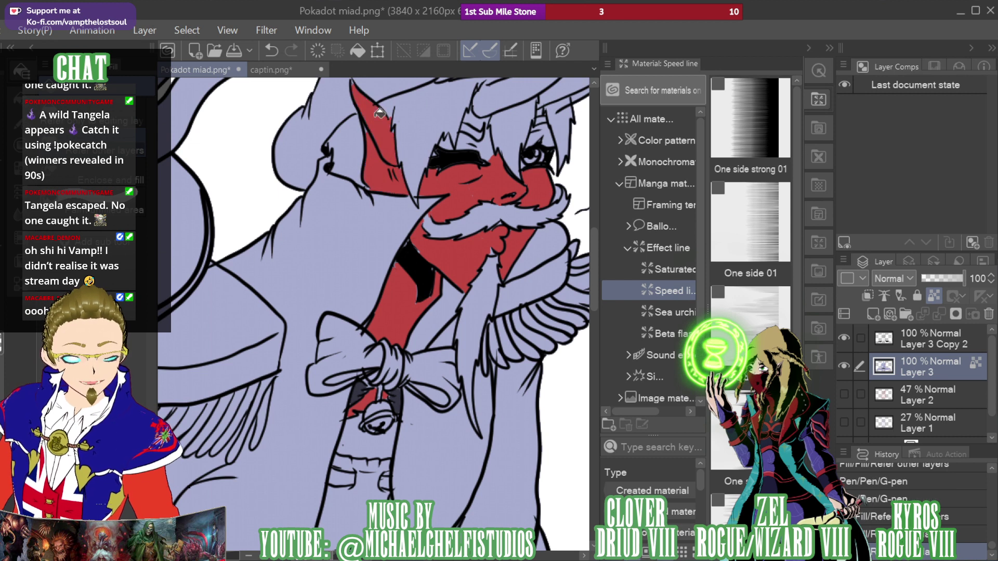
click(487, 145)
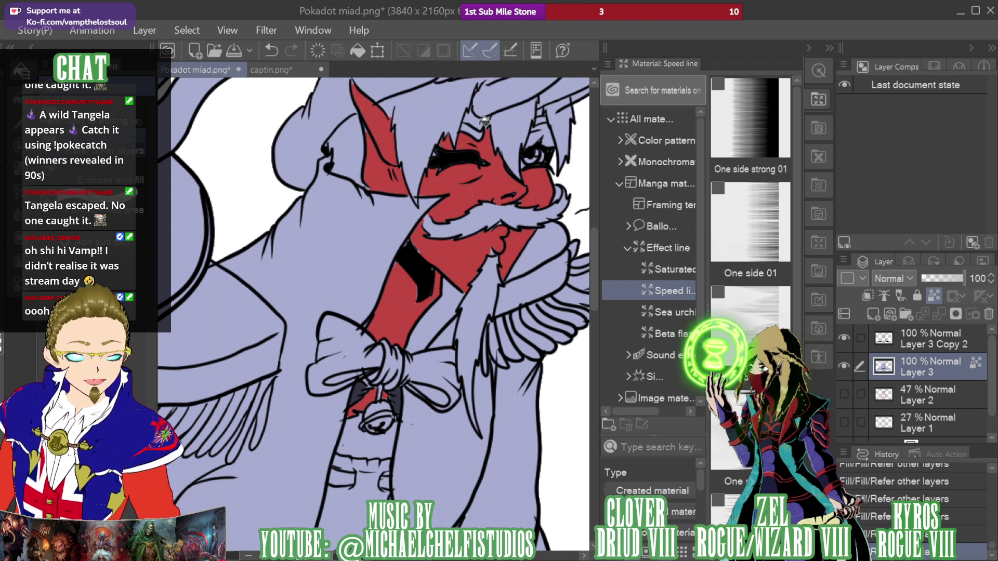
click(482, 120)
click(541, 135)
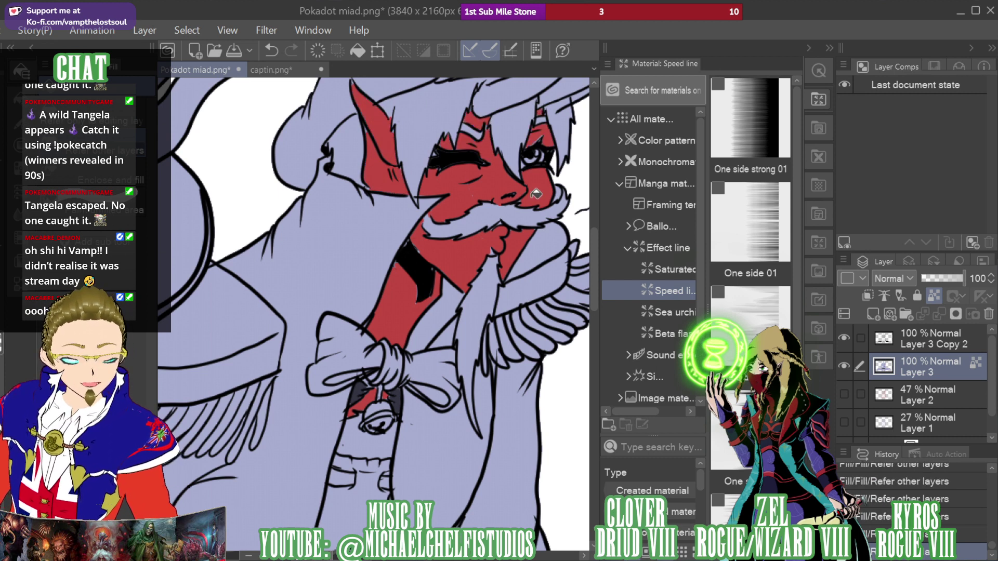
Touch up the skin edges with the G-pen and shade the inside of the pointed ear in a darker red
key(p)
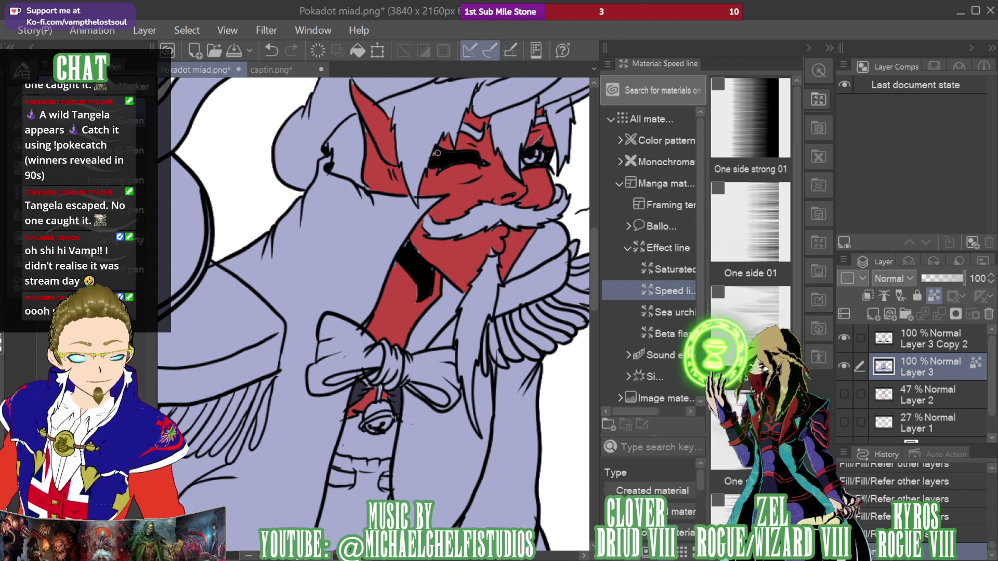
click(359, 95)
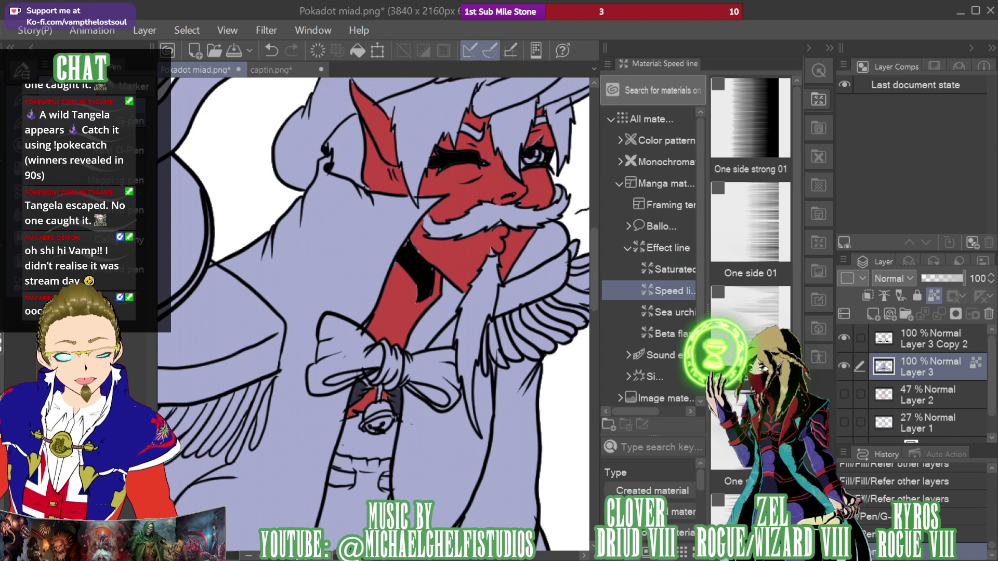
click(14, 312)
key(p)
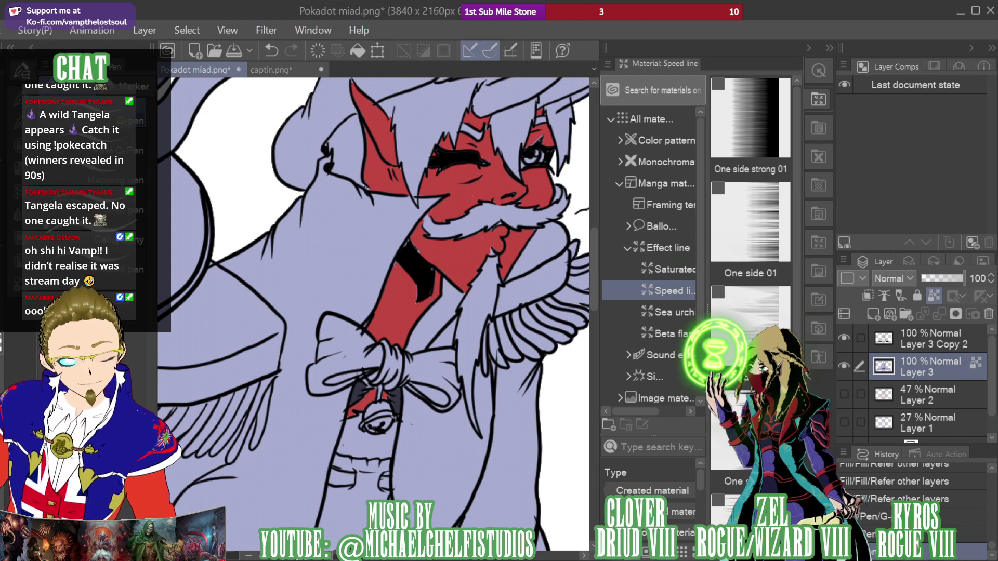
click(26, 77)
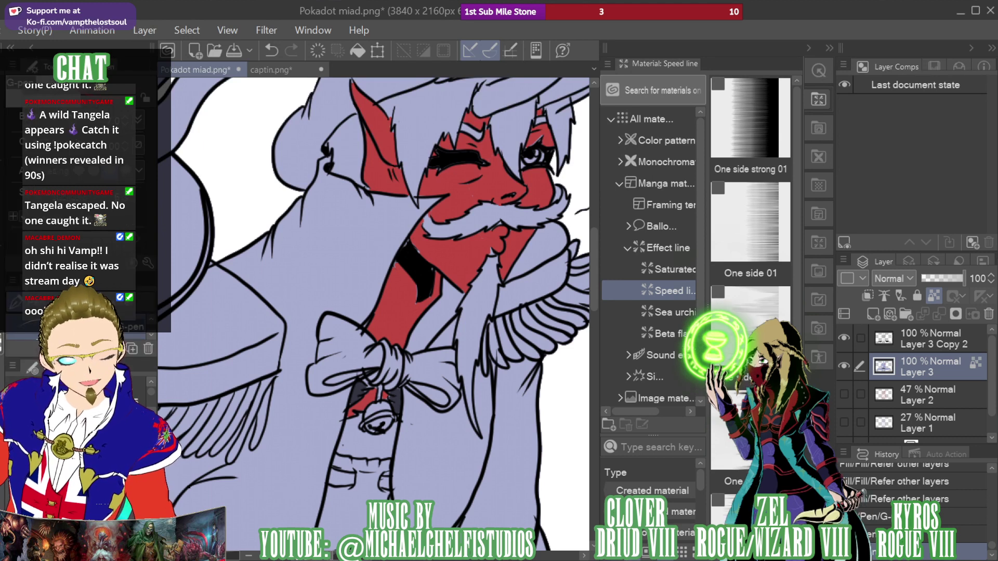
click(136, 372)
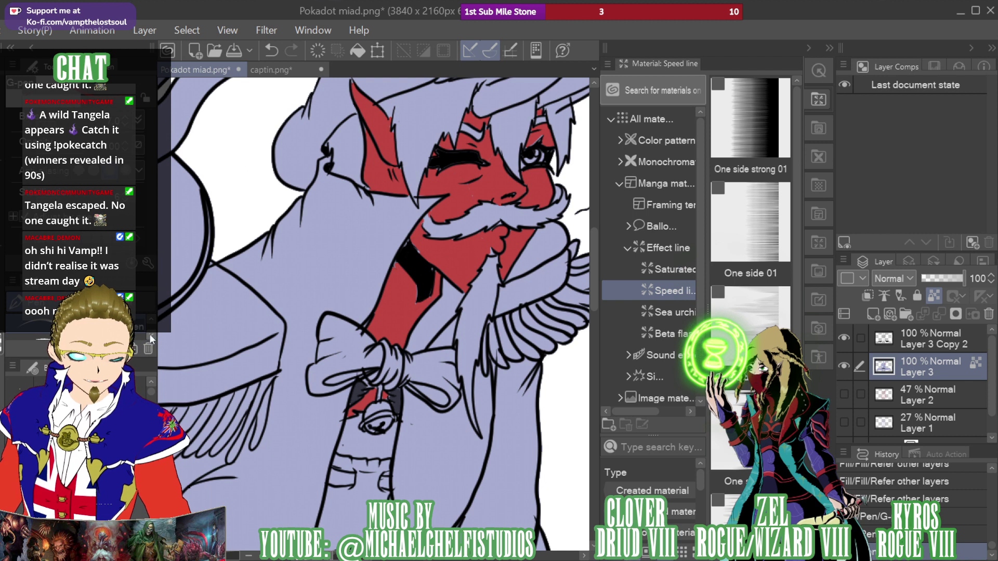
click(497, 253)
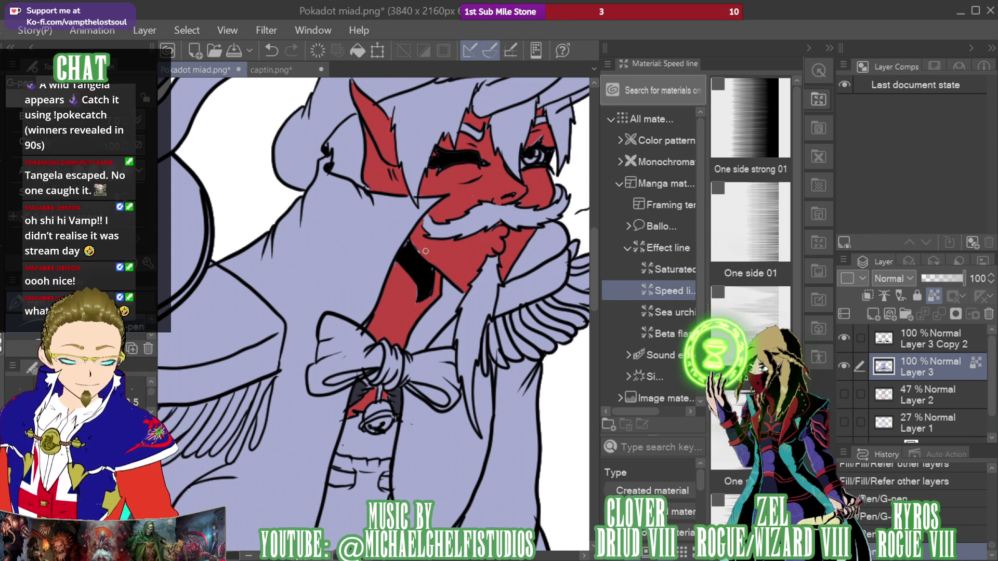
drag(404, 246, 410, 257)
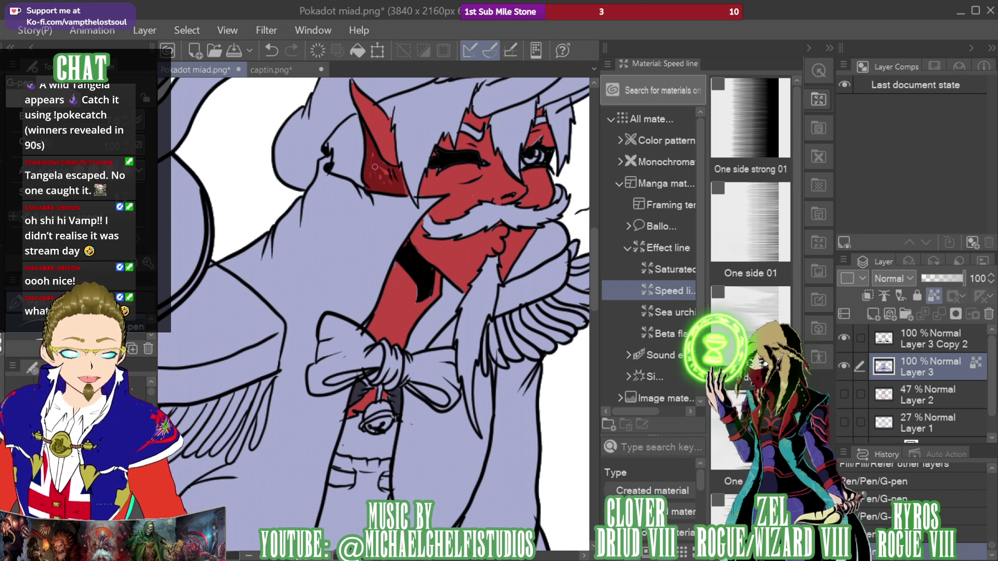
drag(378, 169, 398, 172)
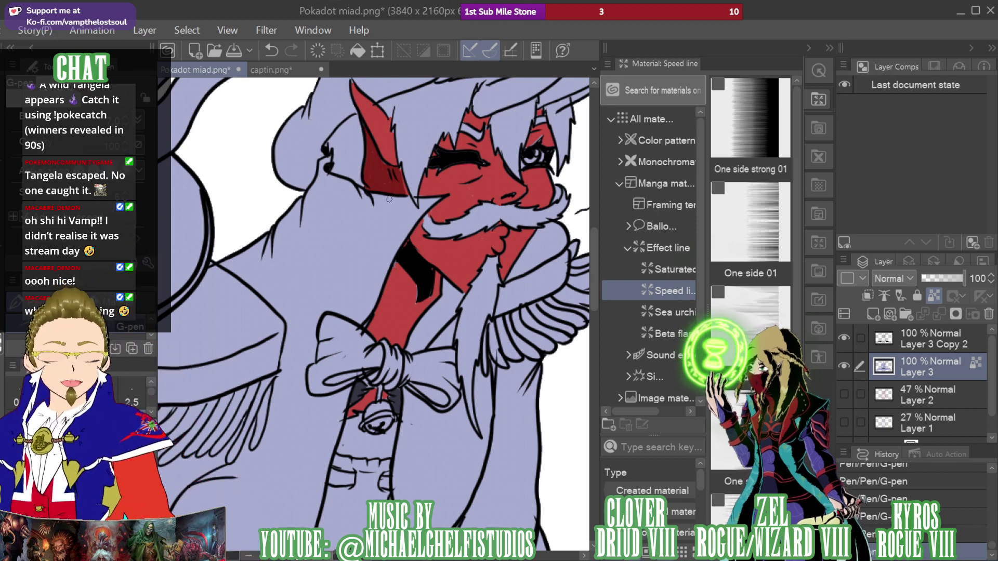
Check the eye colour on the character's face in captin.png and colour the open eye in Pokadot miad.png yellow
click(296, 70)
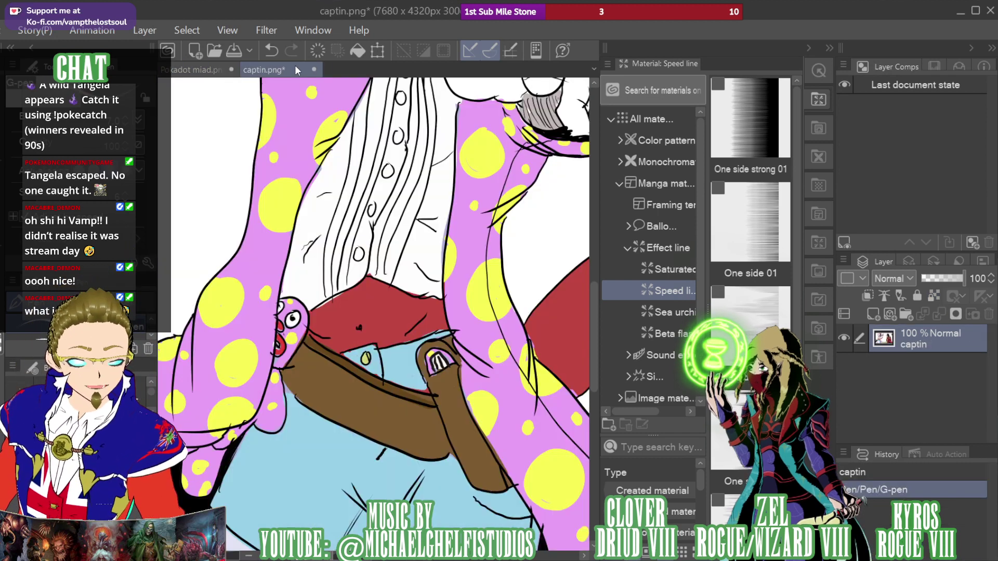
drag(909, 177, 861, 136)
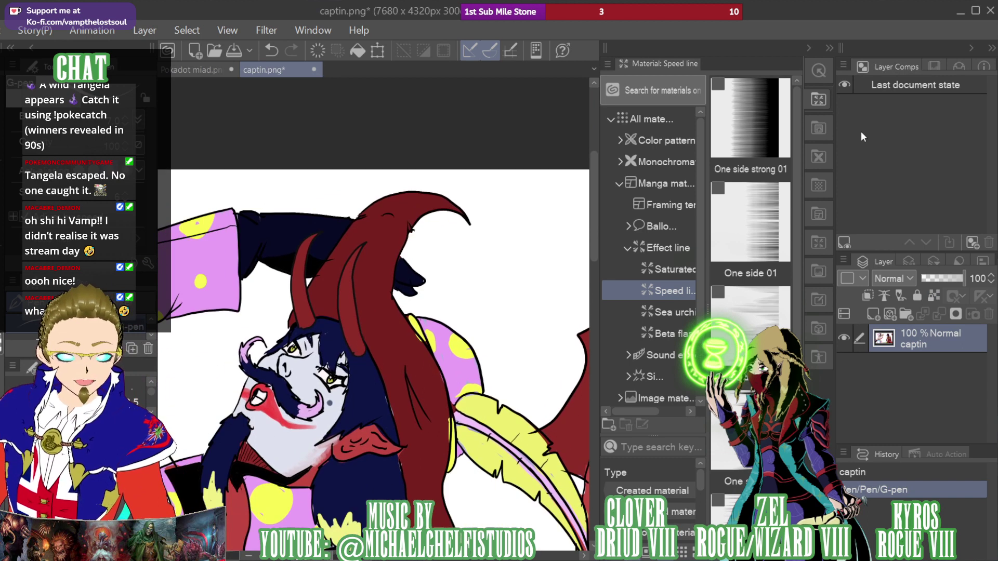
click(197, 70)
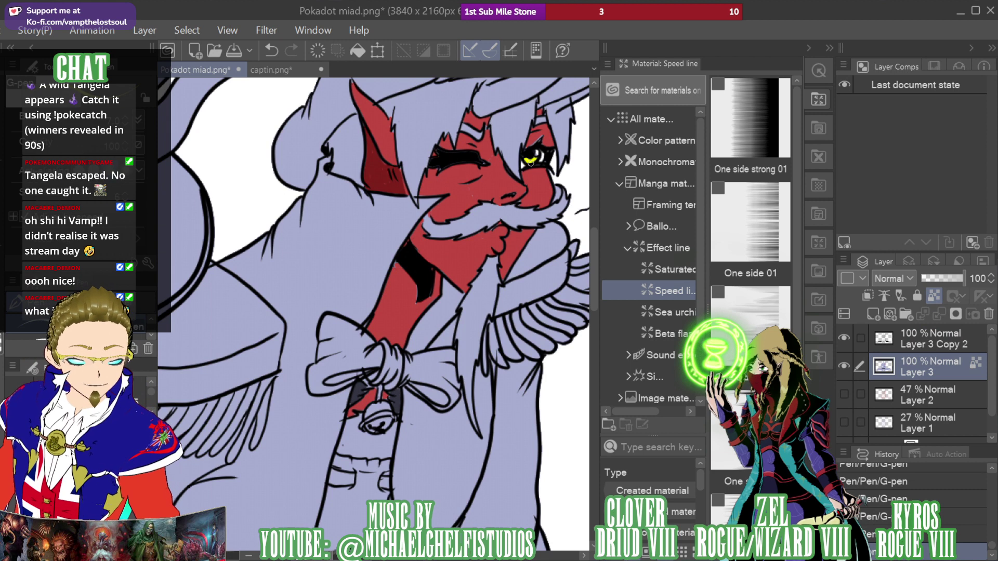
drag(905, 149, 927, 139)
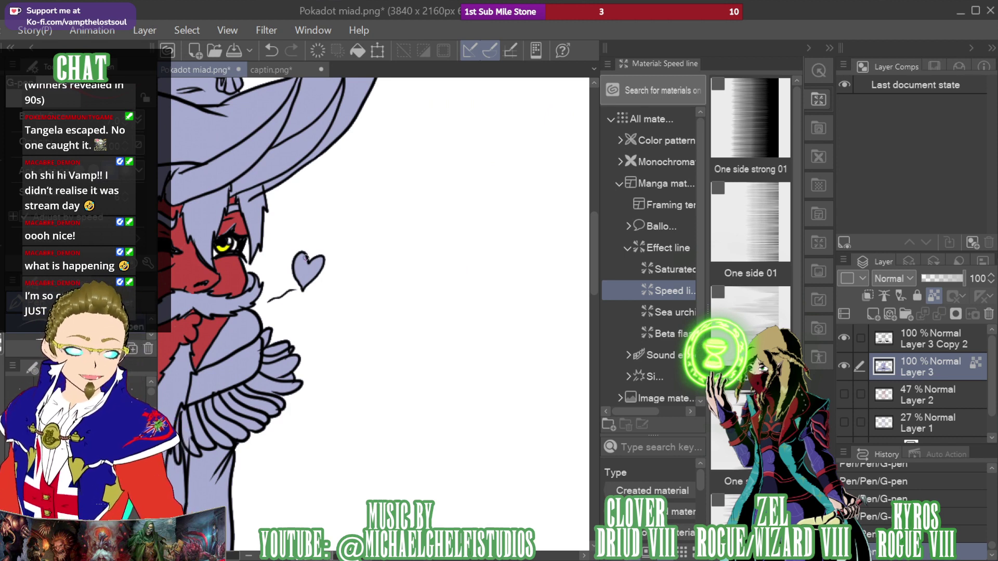
Fill the inner folds of both neck bow loops with black
mouse_move(306, 260)
mouse_down()
mouse_move(311, 276)
mouse_move(318, 264)
mouse_move(312, 283)
mouse_move(936, 143)
mouse_move(915, 150)
mouse_move(917, 203)
mouse_move(918, 159)
mouse_move(914, 185)
mouse_move(896, 192)
mouse_move(924, 189)
mouse_move(889, 181)
mouse_up()
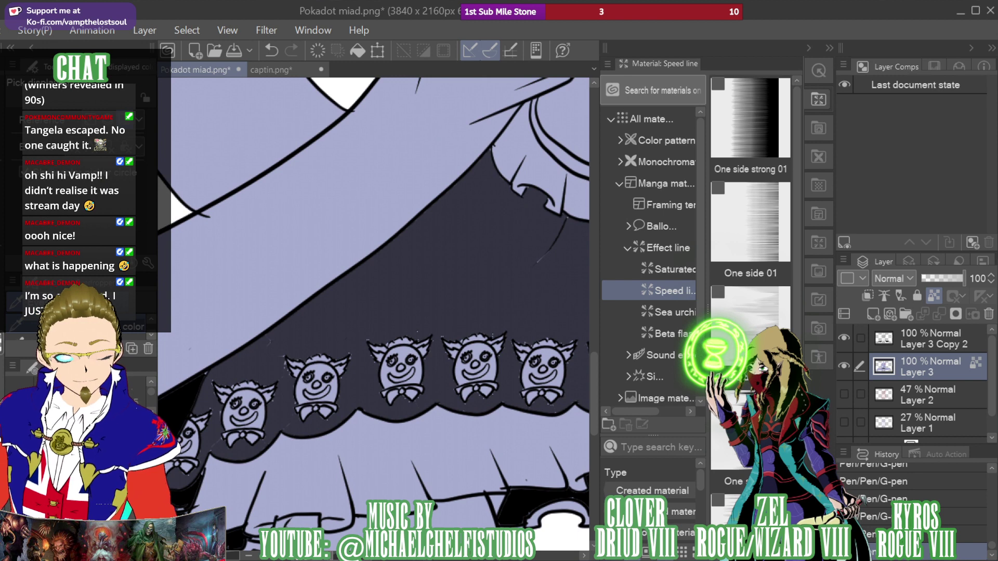
click(1, 183)
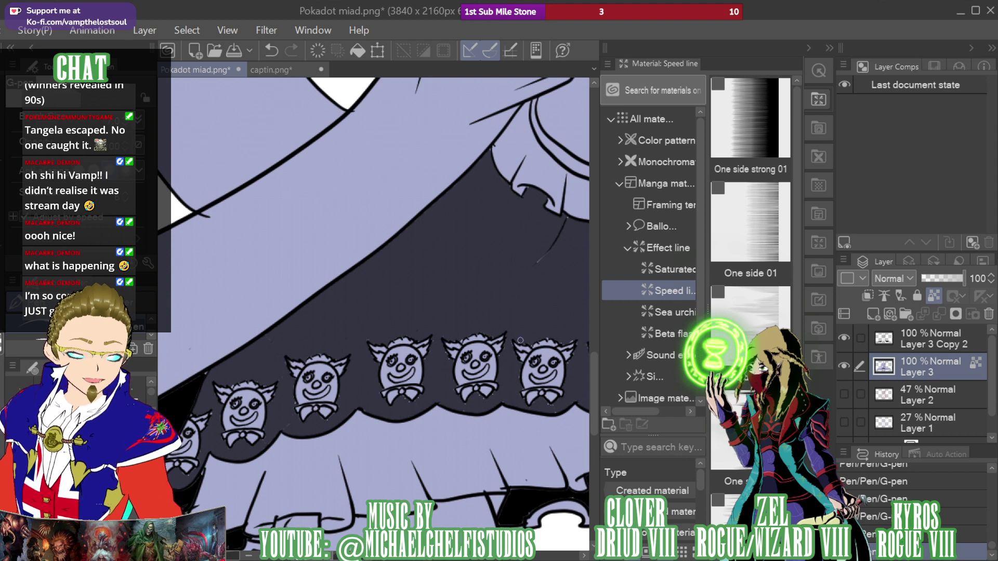
drag(524, 276, 392, 244)
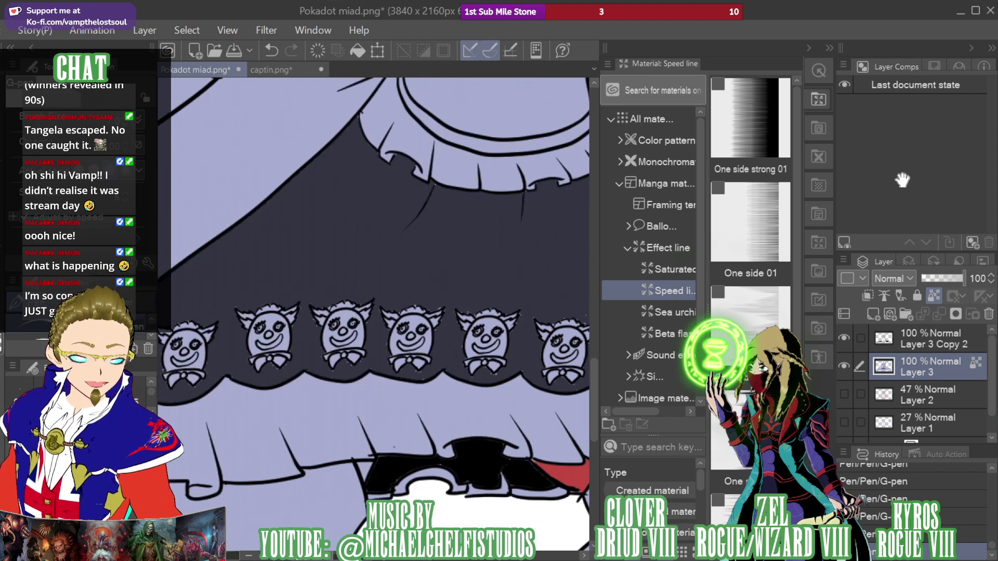
mouse_move(515, 221)
mouse_down()
mouse_move(414, 265)
mouse_move(436, 276)
mouse_up()
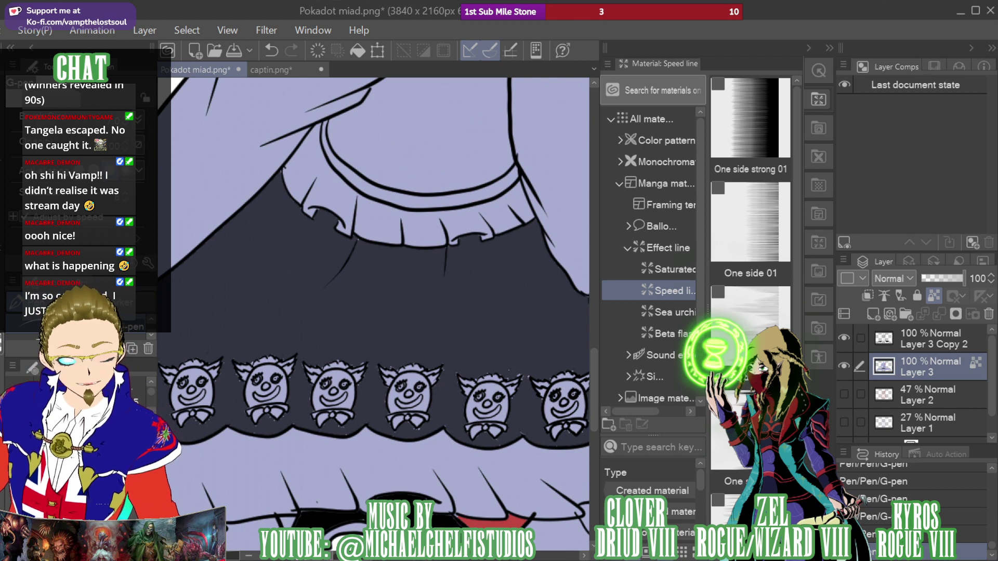
key(g)
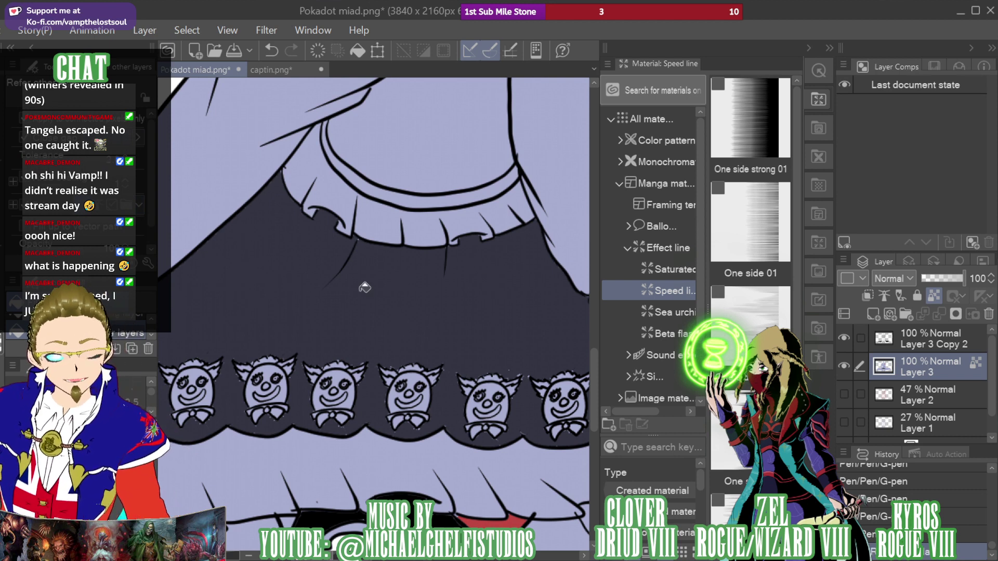
key(p)
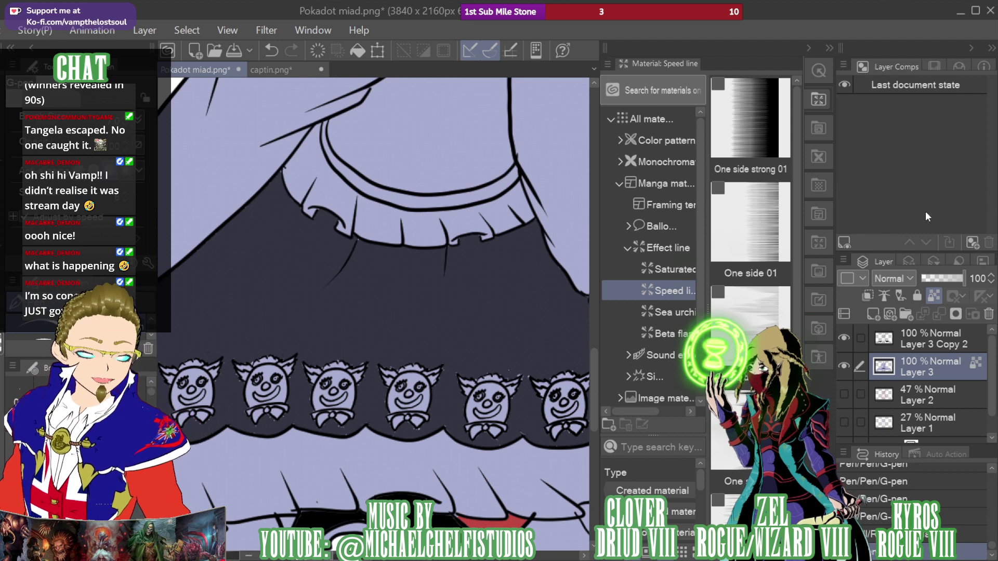
drag(926, 212, 919, 155)
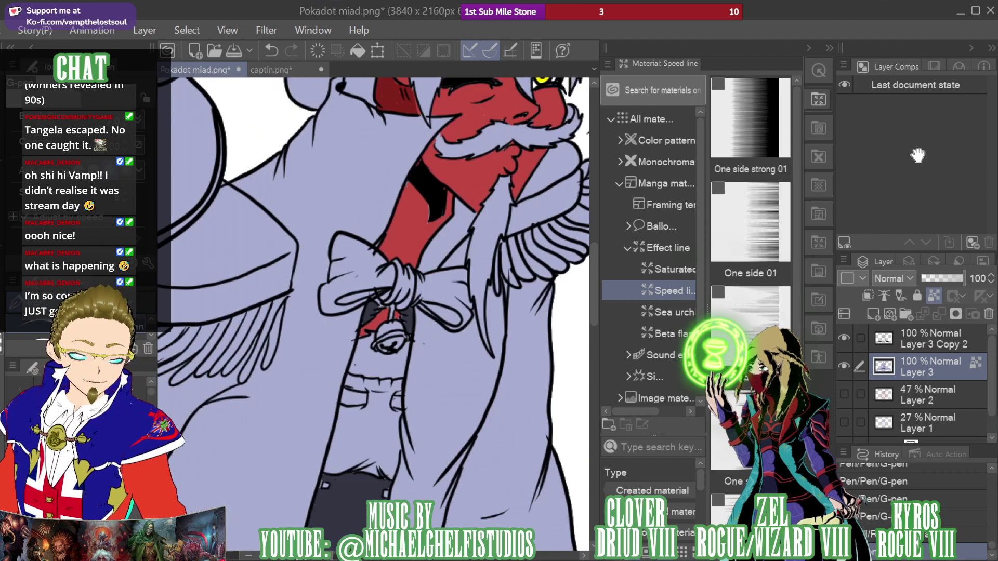
scroll(918, 155, up, 6)
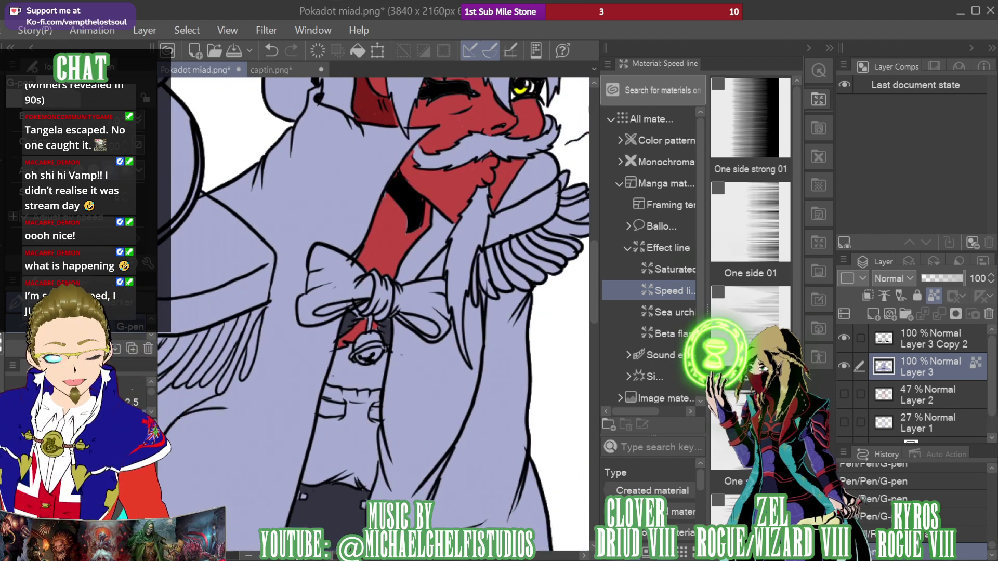
key(g)
click(332, 308)
click(426, 323)
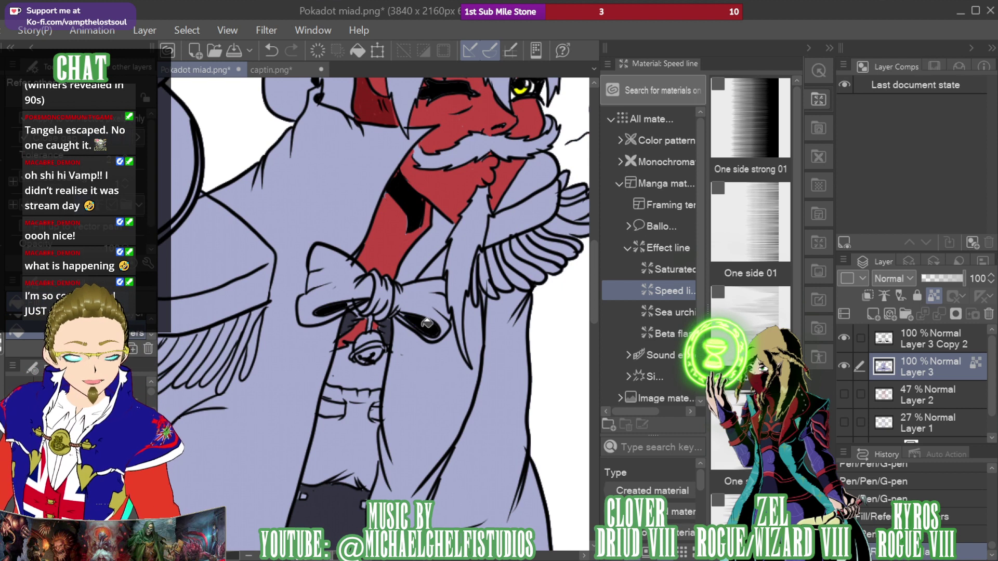
Darken the insides of the small curled folds just below the navy bodice panel with the G-pen
scroll(910, 171, down, 8)
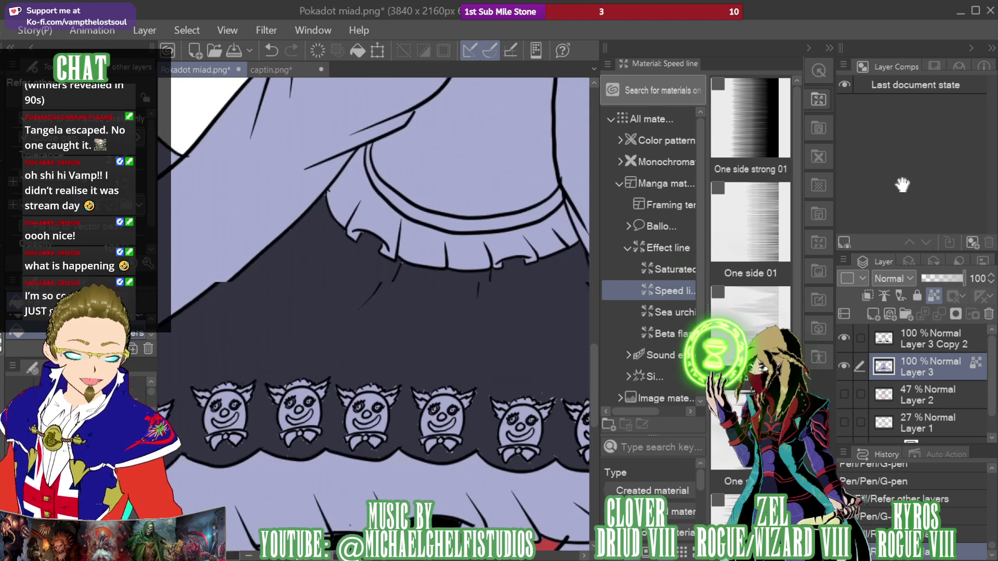
scroll(908, 177, down, 10)
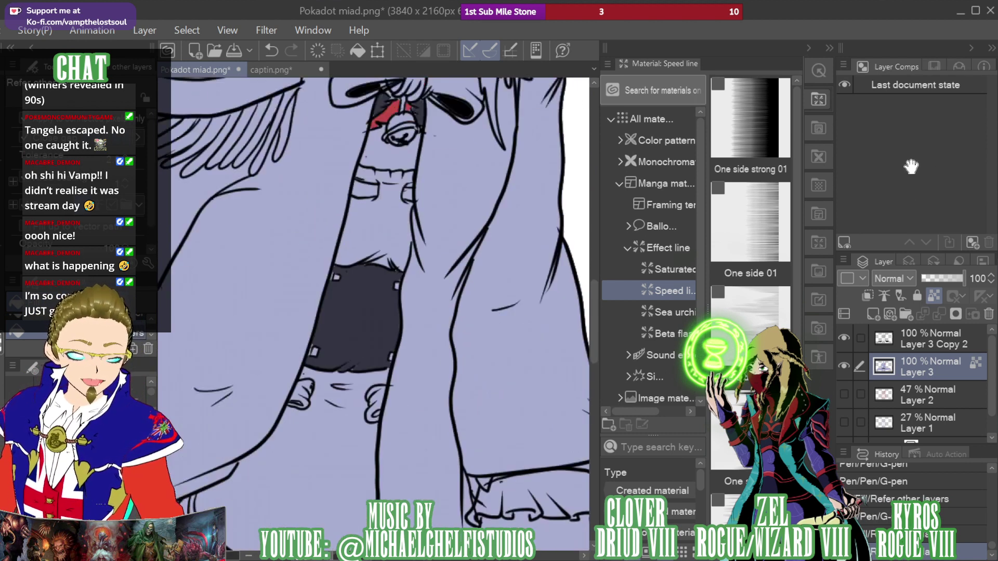
scroll(911, 167, up, 3)
scroll(911, 161, down, 4)
scroll(913, 169, up, 2)
scroll(910, 167, down, 1)
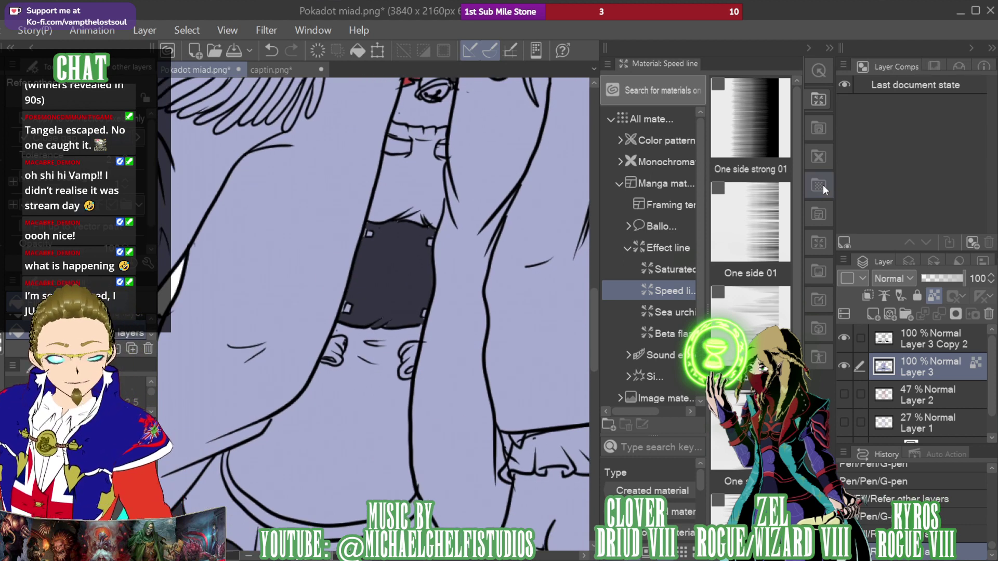
key(p)
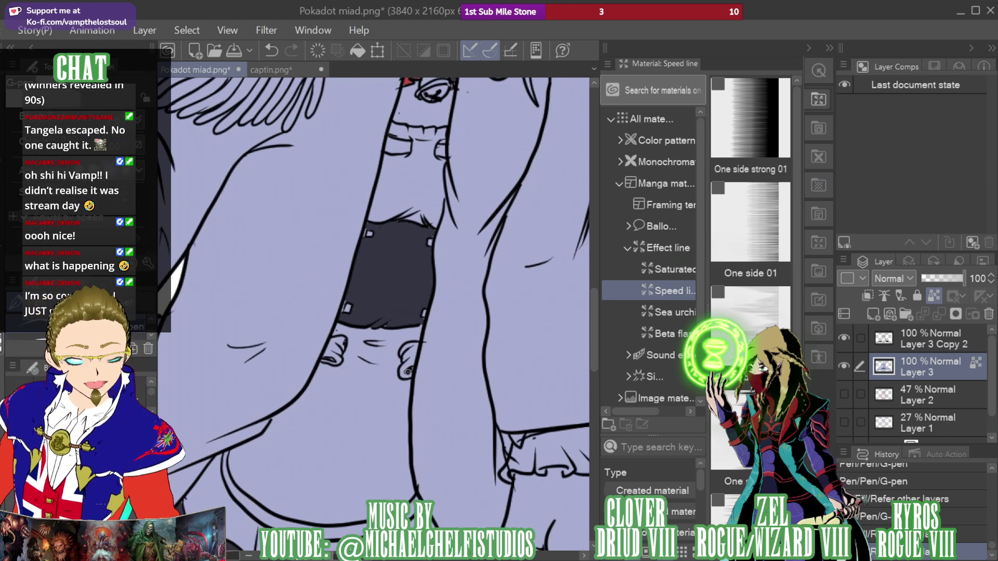
drag(409, 372, 411, 369)
click(331, 361)
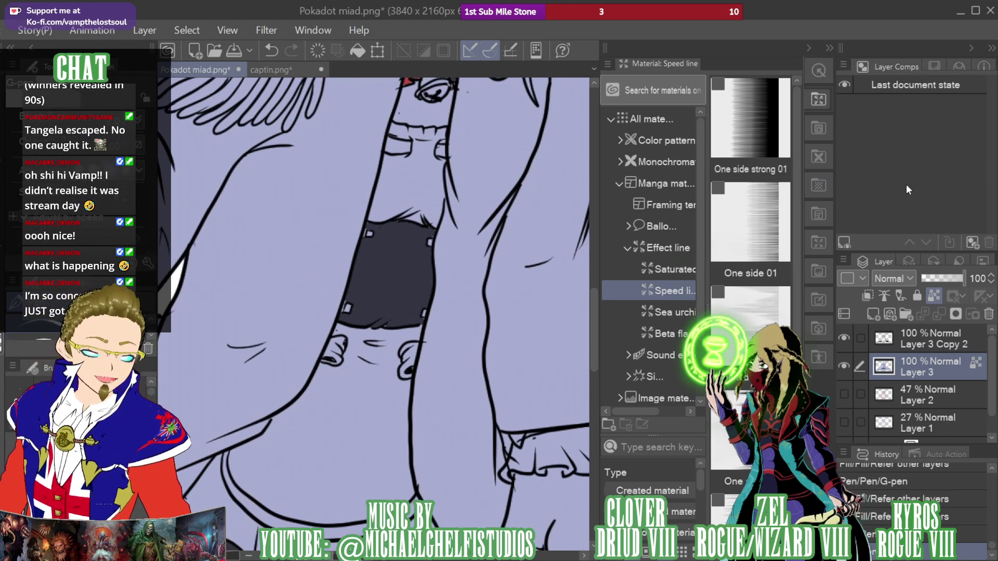
Match the navy hair colour from captin.png and fill the fringe and the hair around the ear in Pokadot miad.png, undoing the stray fill
scroll(906, 171, up, 5)
scroll(906, 147, up, 3)
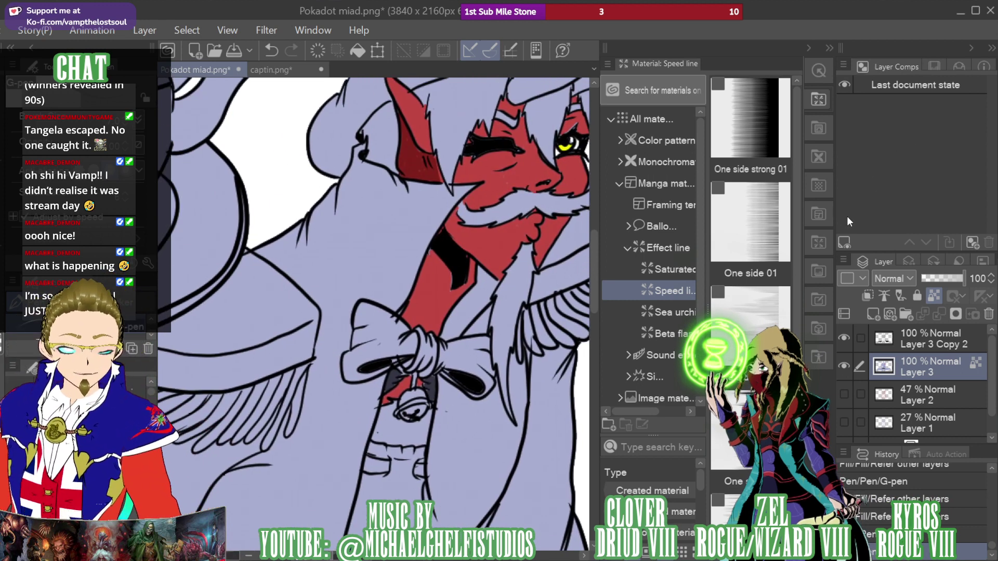
key(i)
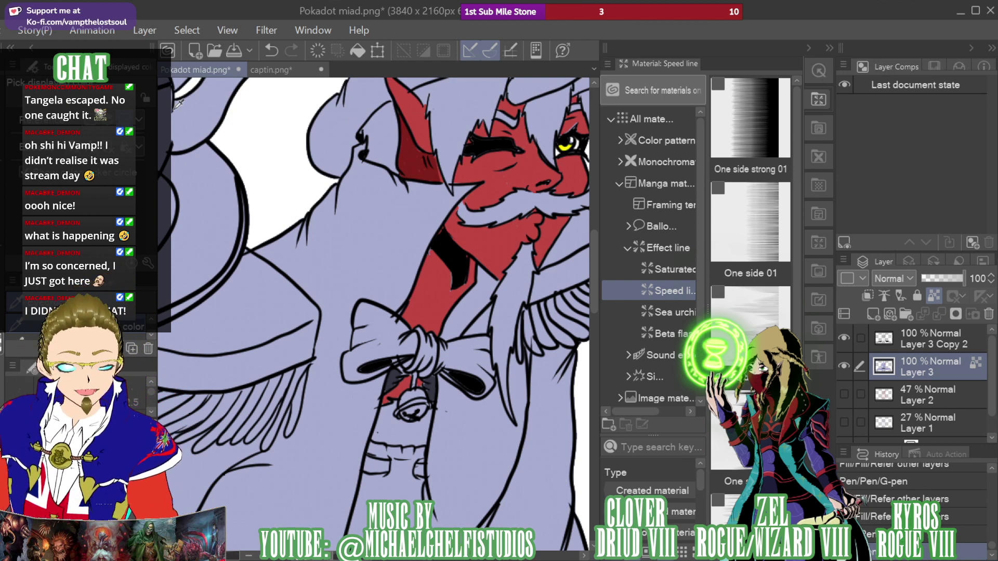
key(g)
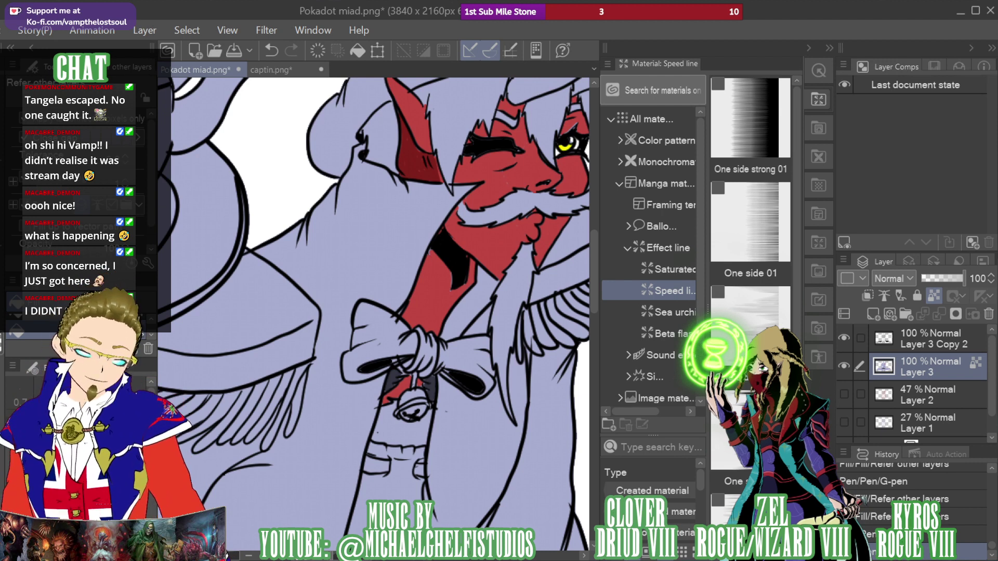
drag(916, 147, 919, 138)
click(289, 69)
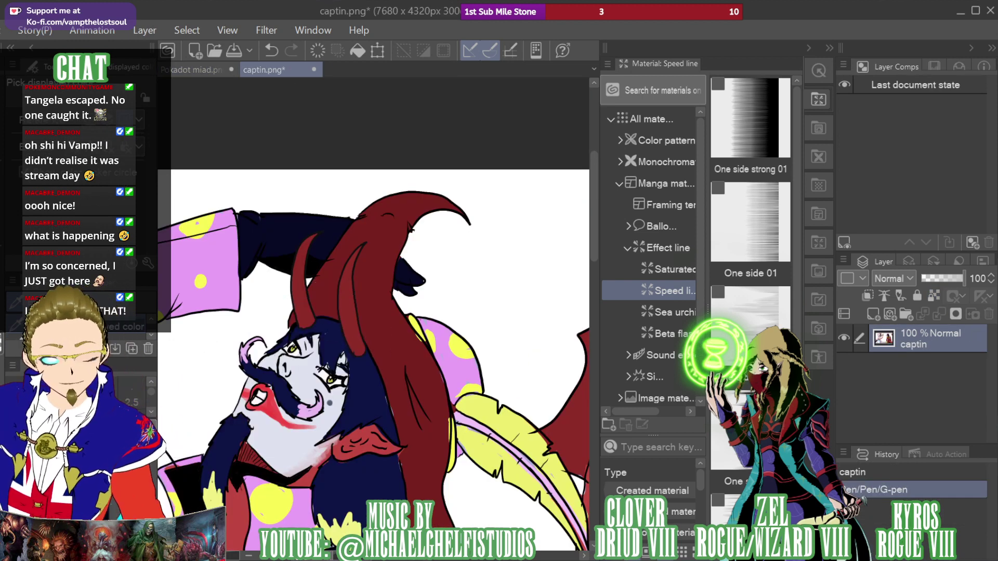
click(197, 71)
click(385, 276)
click(366, 292)
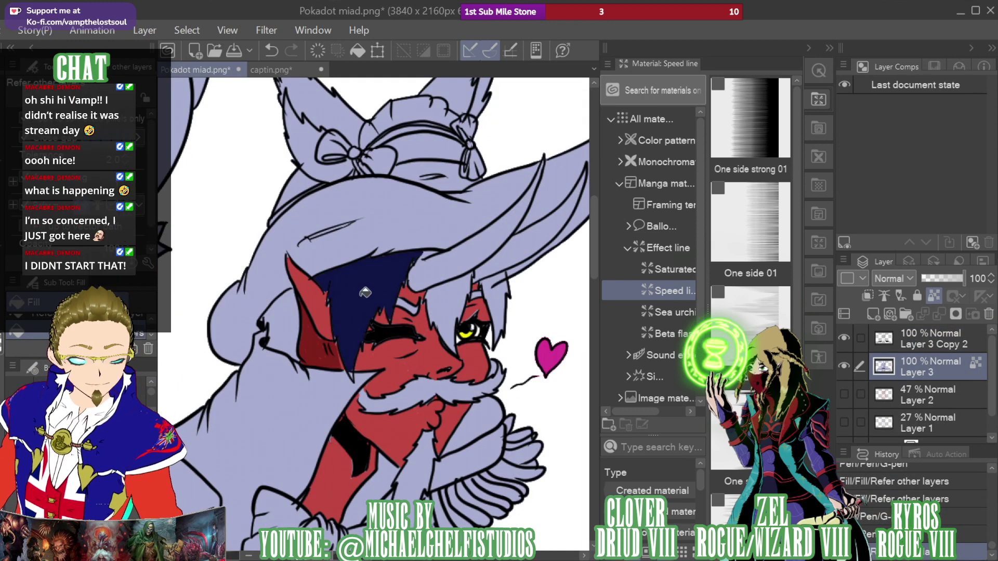
click(294, 324)
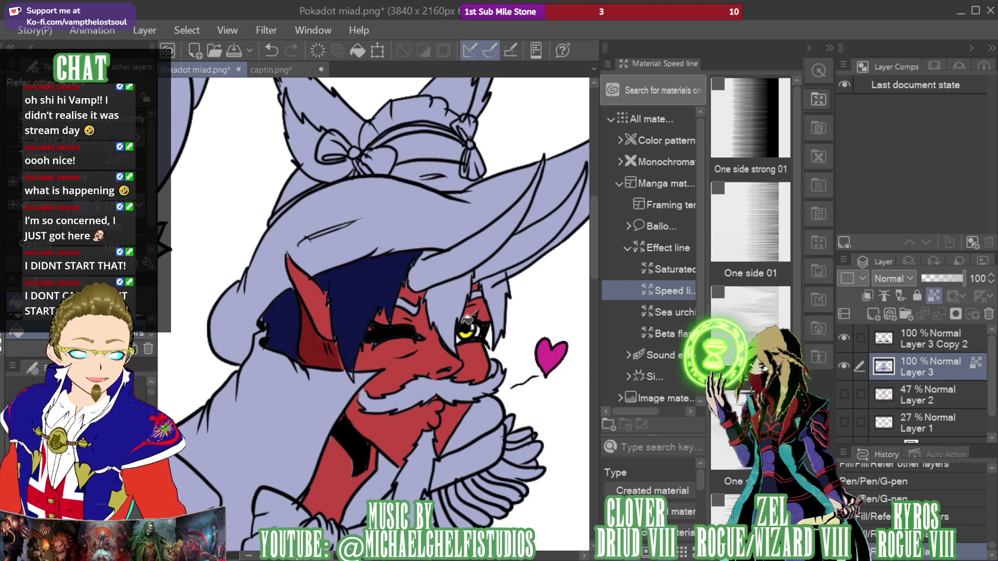
click(462, 296)
click(504, 309)
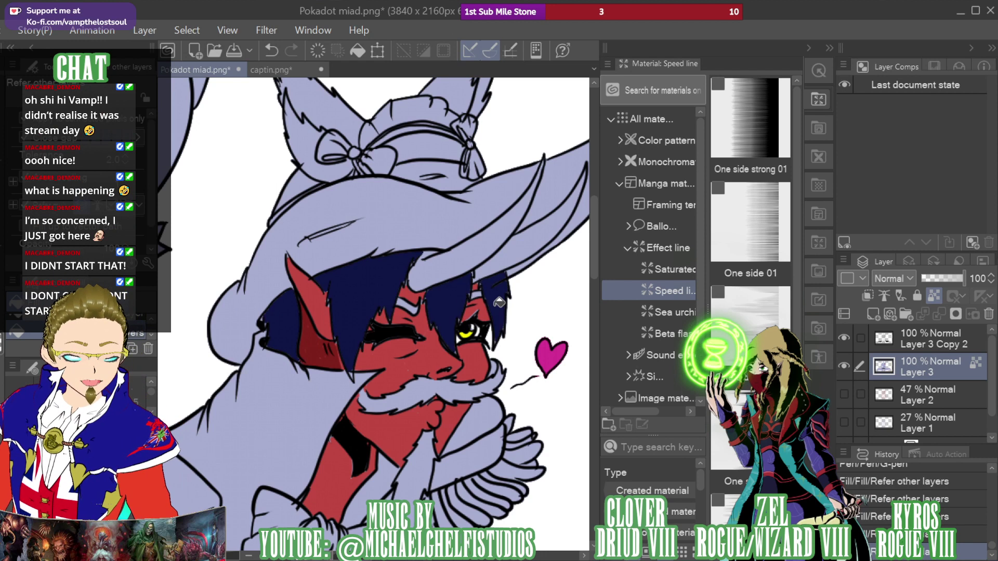
click(429, 253)
key(ctrl+z)
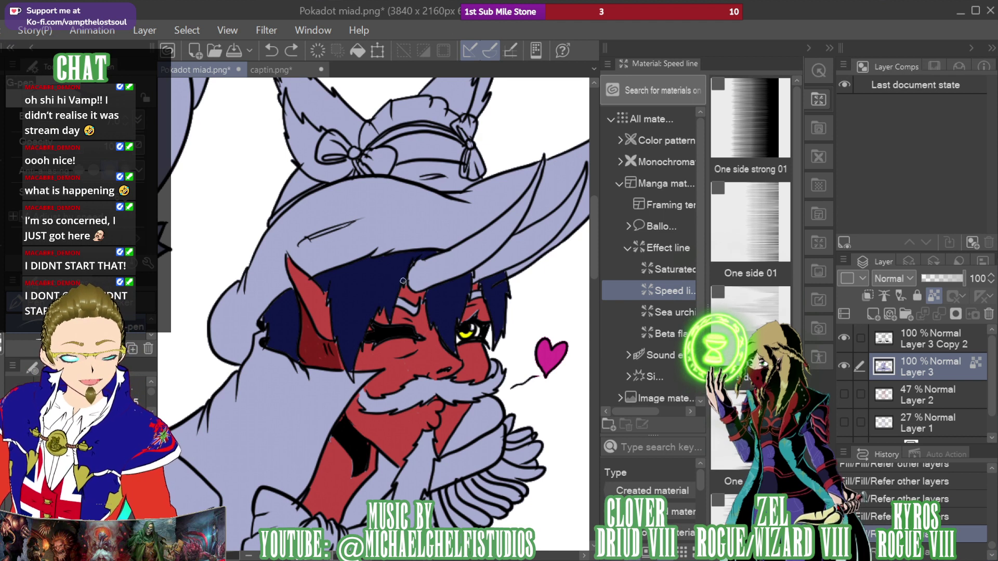
Paint both eyebrows navy with the G-pen
click(404, 278)
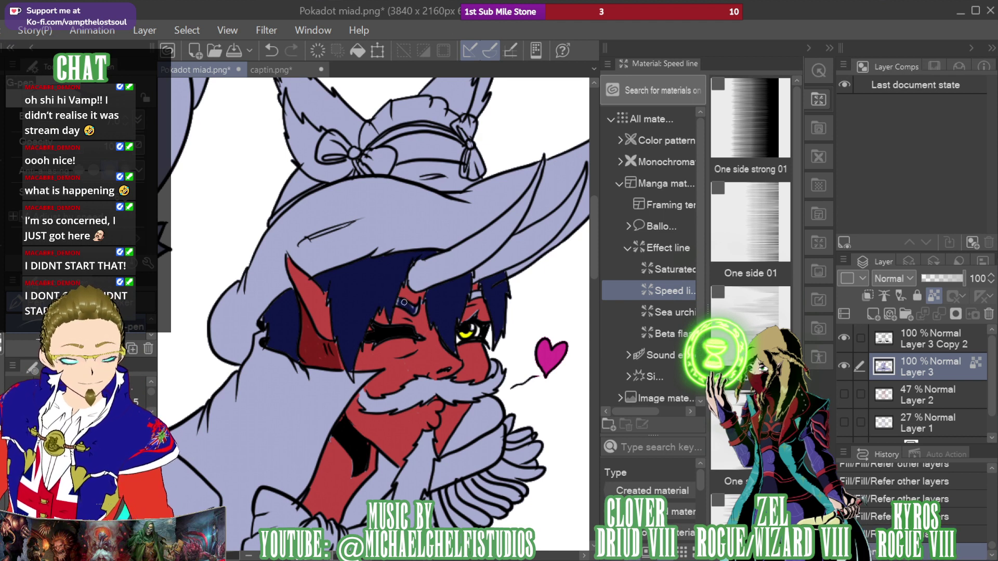
drag(415, 307, 413, 309)
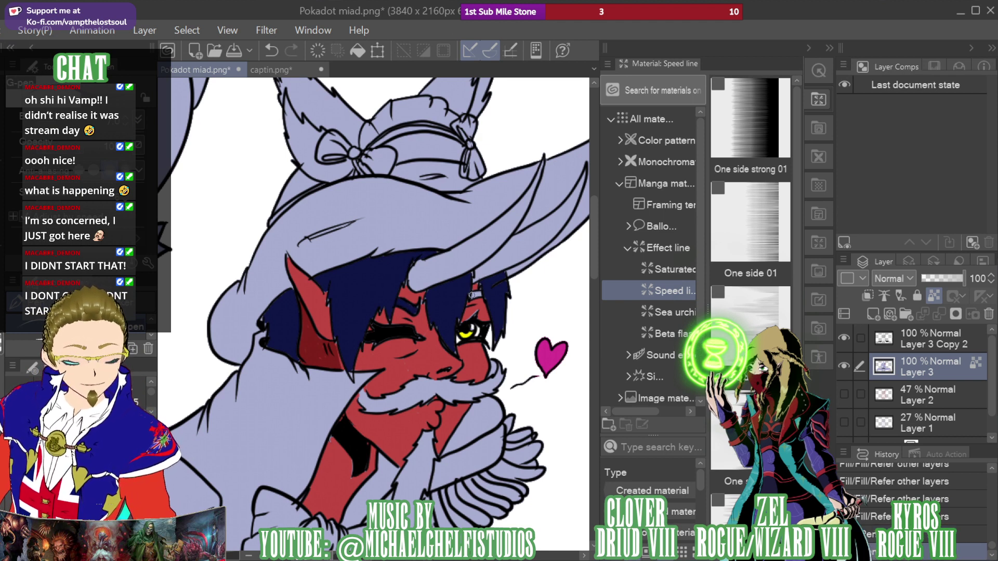
mouse_move(472, 297)
mouse_down()
mouse_move(473, 272)
mouse_move(451, 344)
mouse_up()
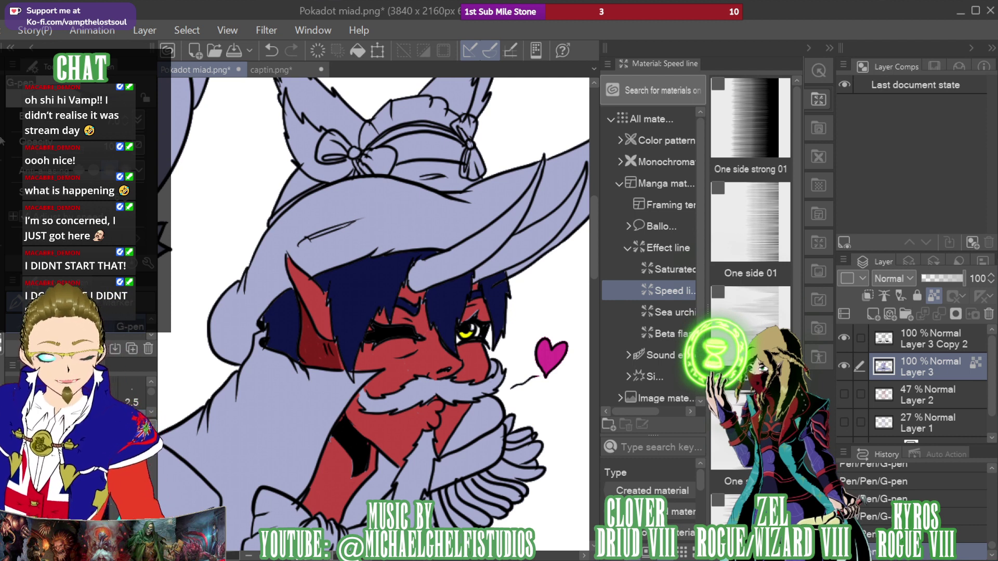
Select the small gap inside the moustache's curled tip with Auto select, clear its lavender fill and deselect
key(w)
click(492, 373)
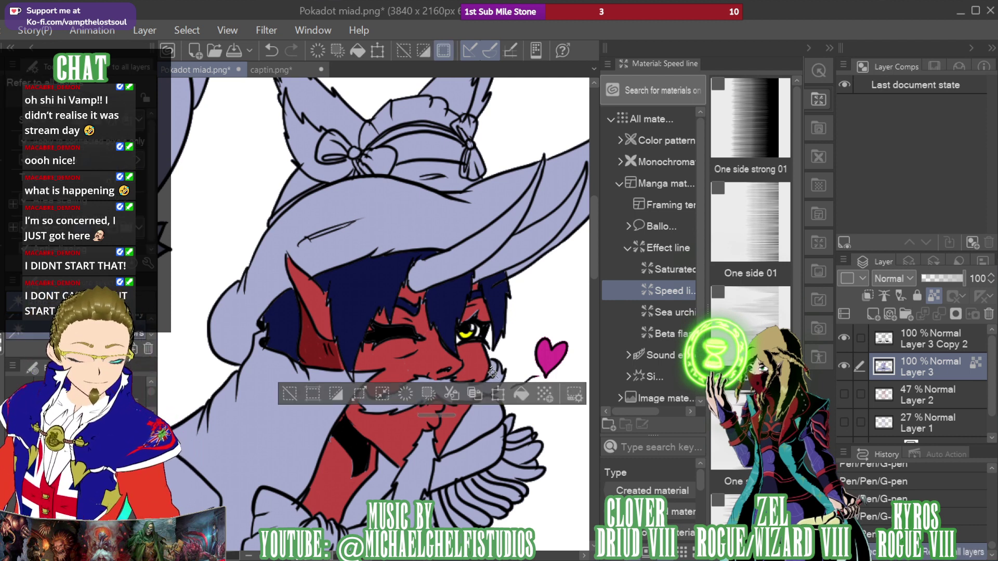
click(492, 373)
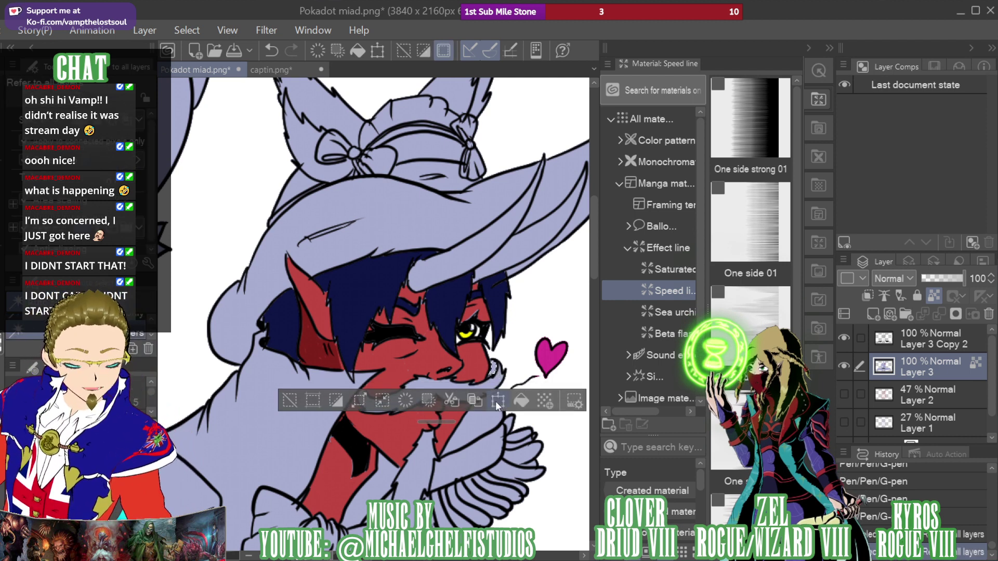
click(495, 416)
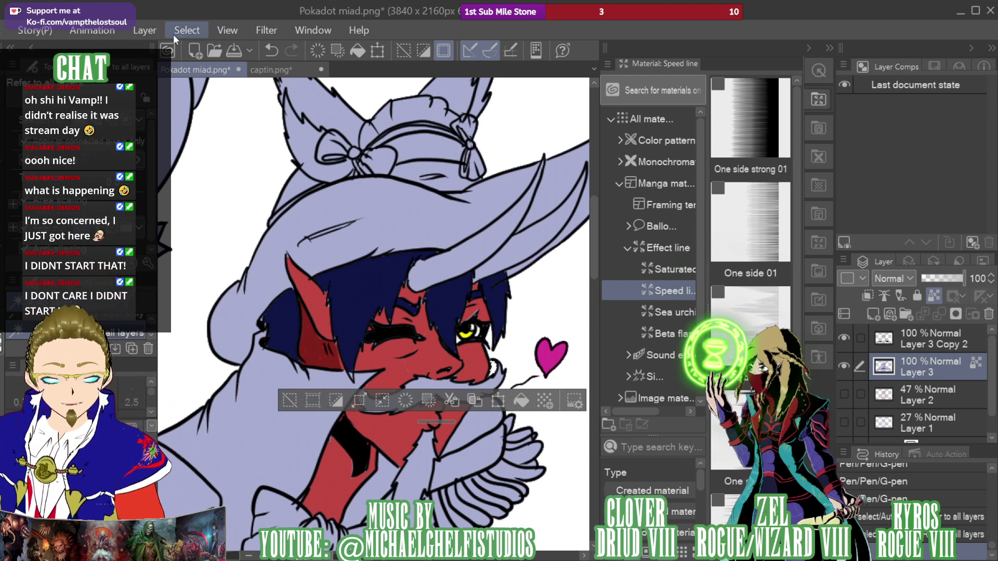
key(ctrl+d)
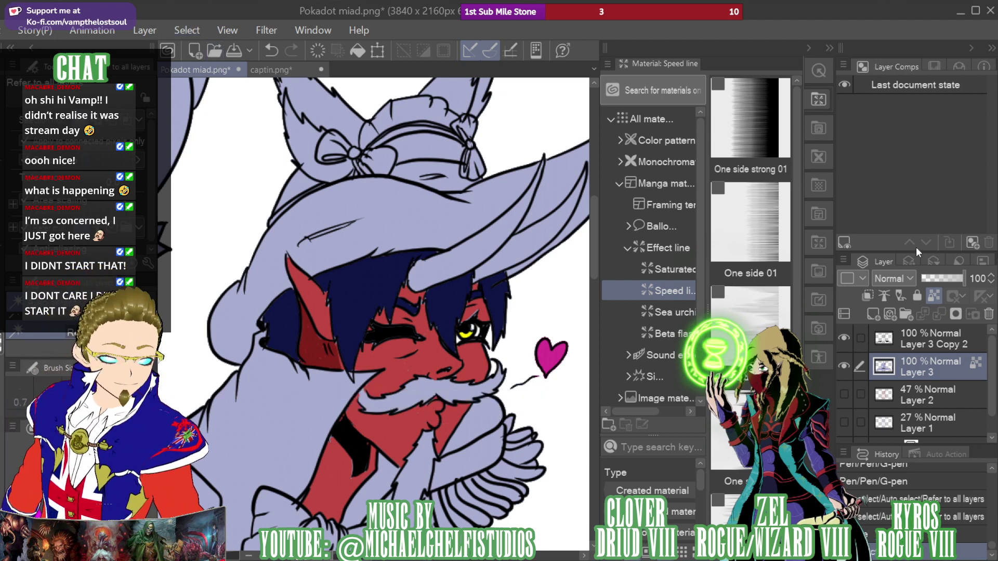
Sample the navy from the hair and fill the chest area below the neck bow and bell, undoing misplaced fills
key(ctrl+minus)
key(ctrl+minus)
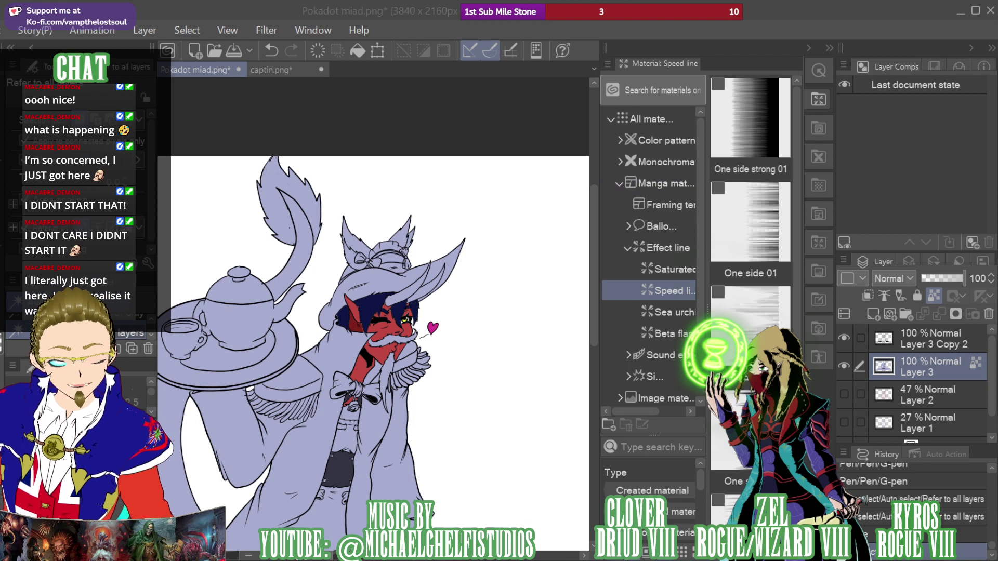
key(i)
click(370, 308)
key(g)
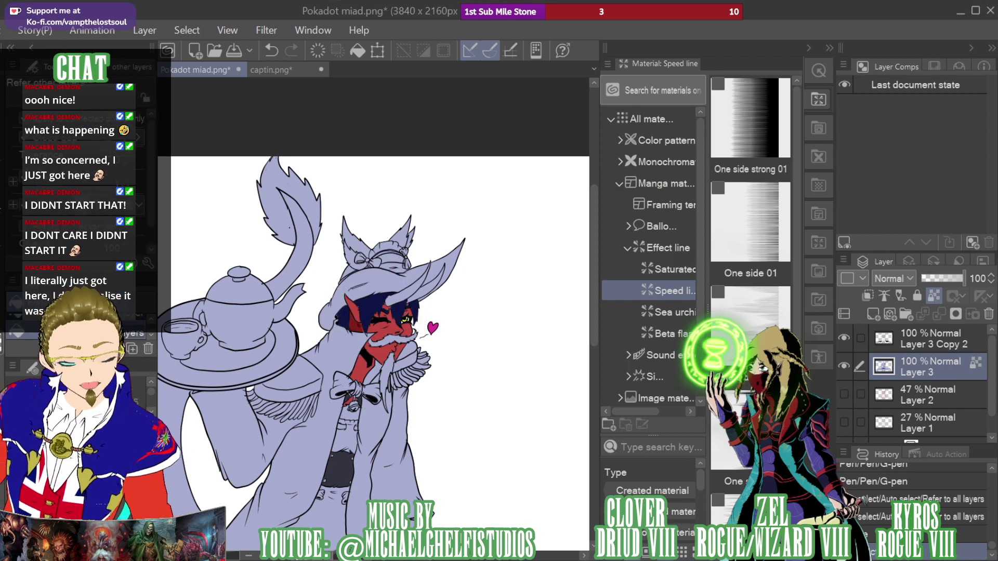
key(ctrl+plus)
key(ctrl+z)
key(ctrl+z)
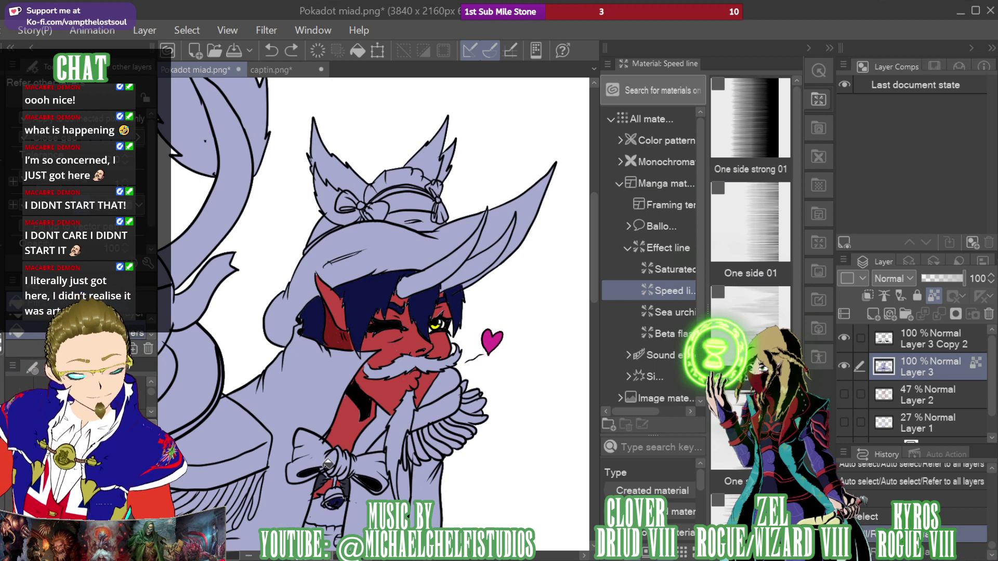
key(ctrl+z)
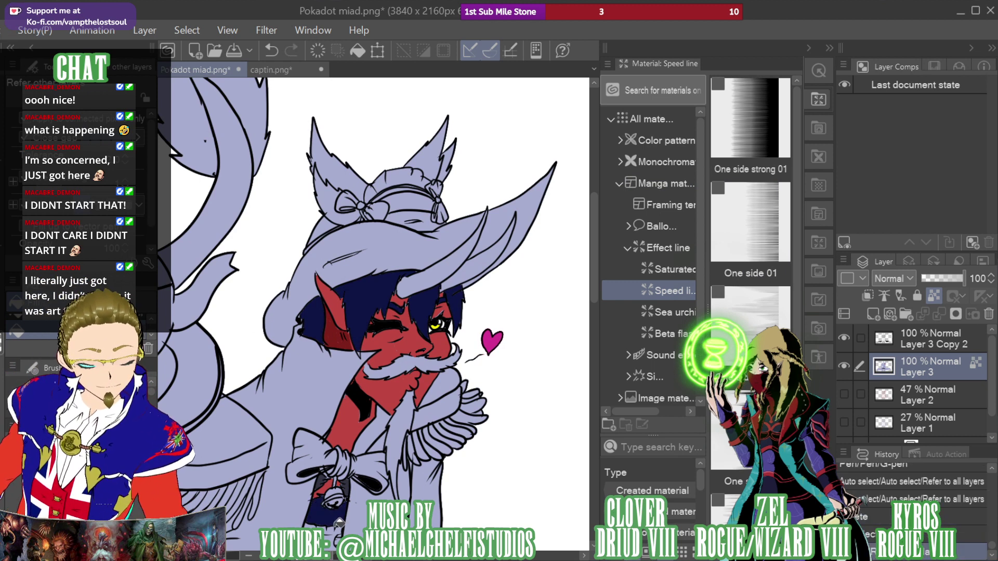
Fill the moustache and long beard with navy and touch up the remaining moustache gaps with the G-pen
click(403, 361)
click(376, 371)
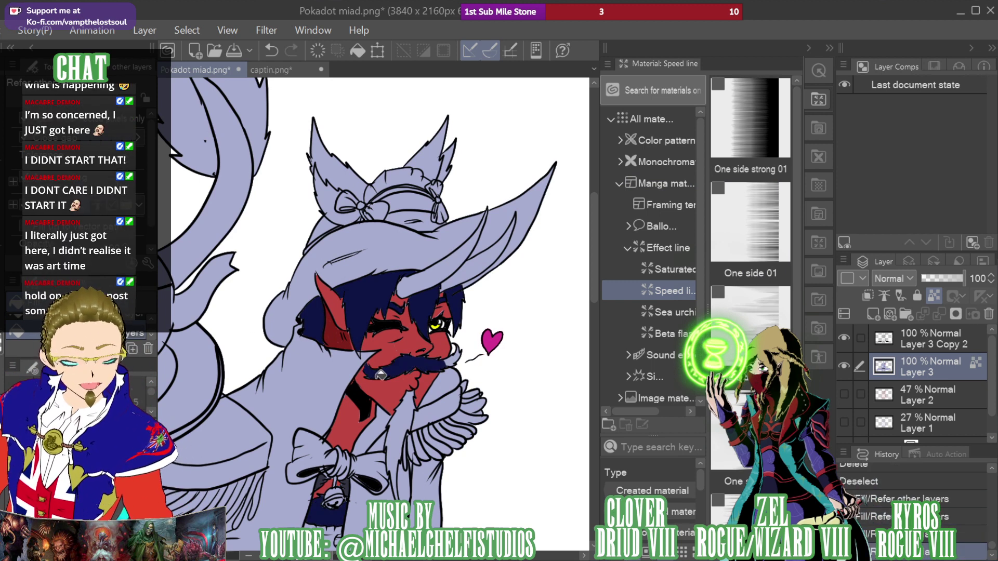
click(453, 358)
click(405, 481)
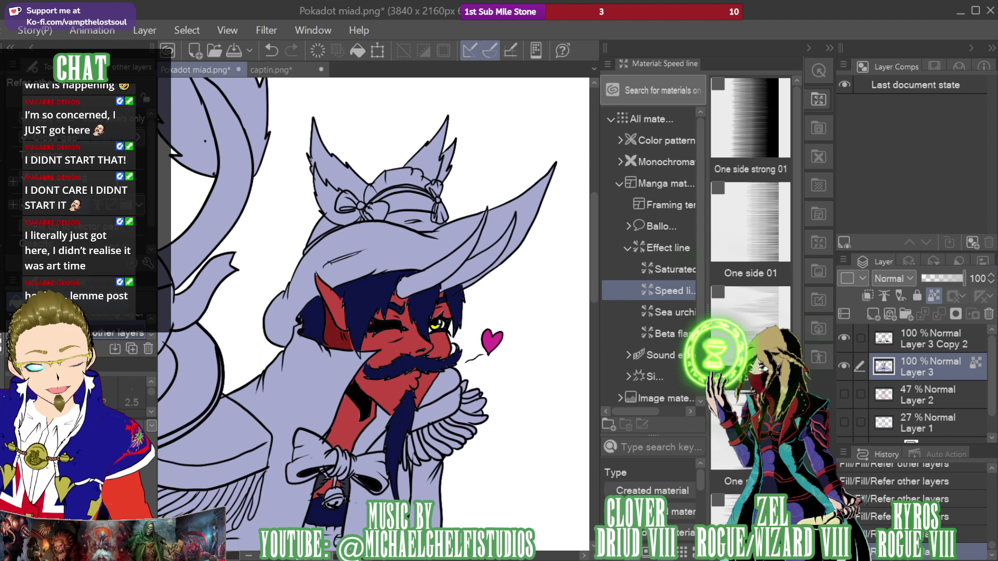
key(p)
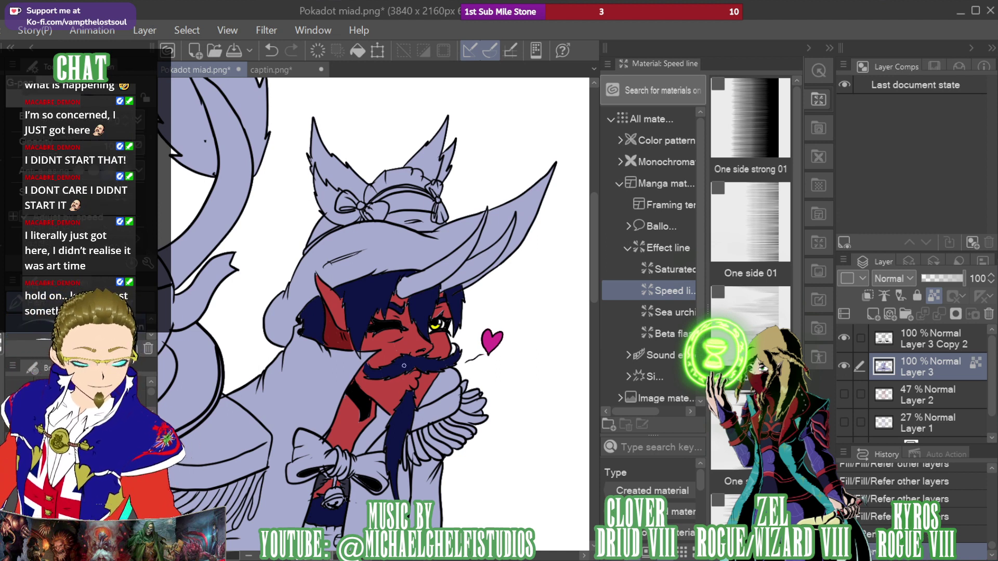
click(388, 376)
click(417, 363)
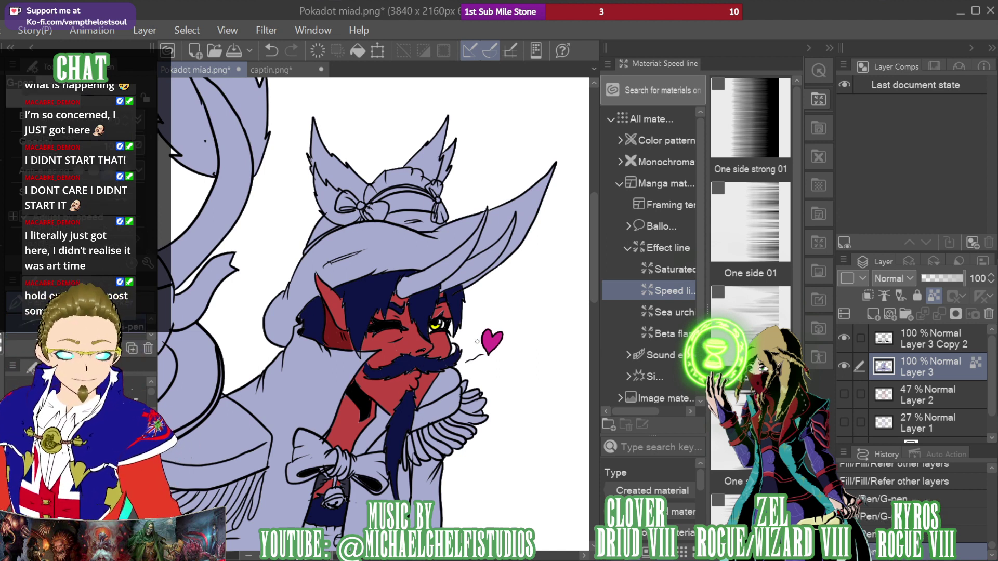
Fill the hand resting on the skirt and its fingers with the red skin colour
drag(916, 149, 907, 193)
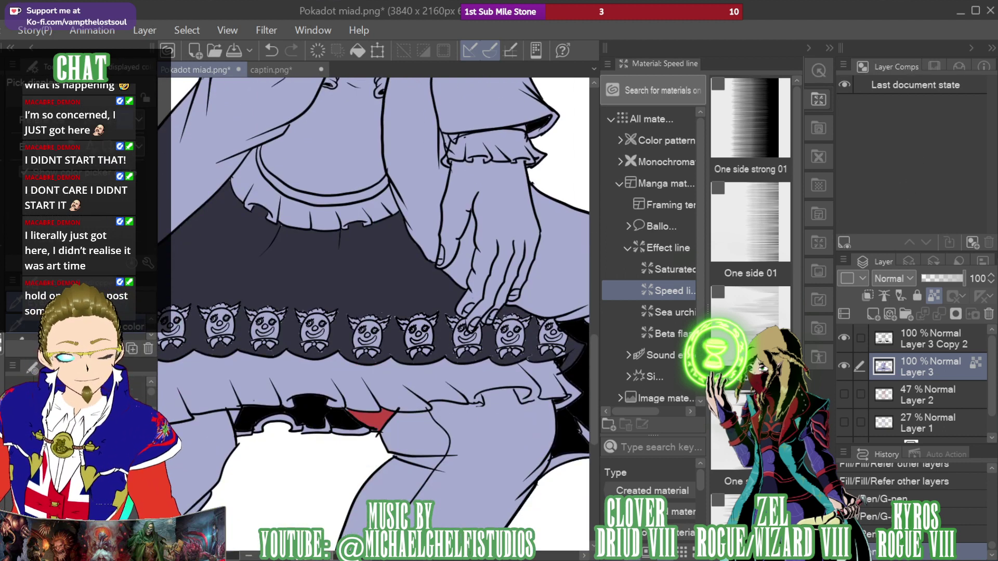
key(g)
click(501, 220)
click(487, 273)
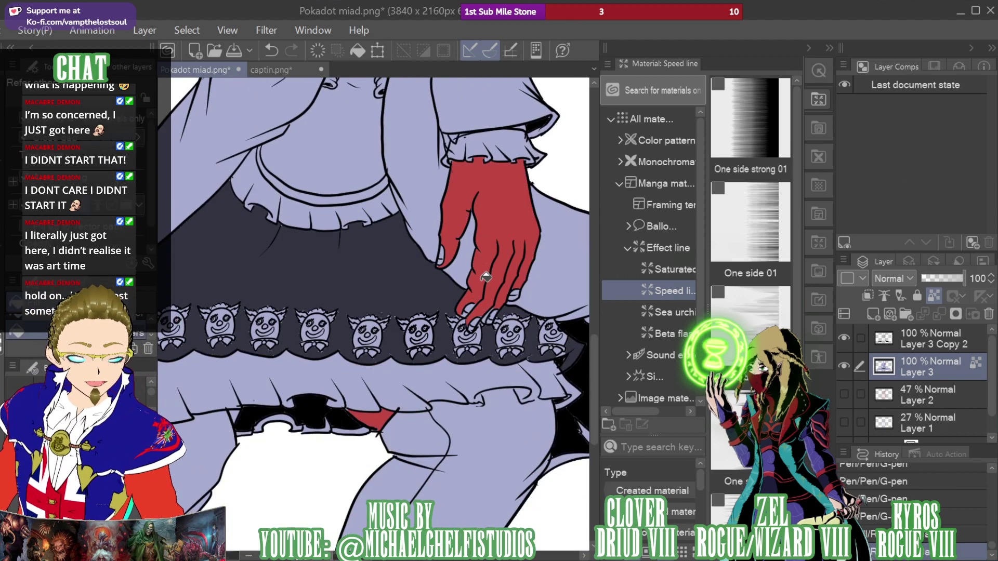
click(473, 305)
click(500, 311)
click(477, 320)
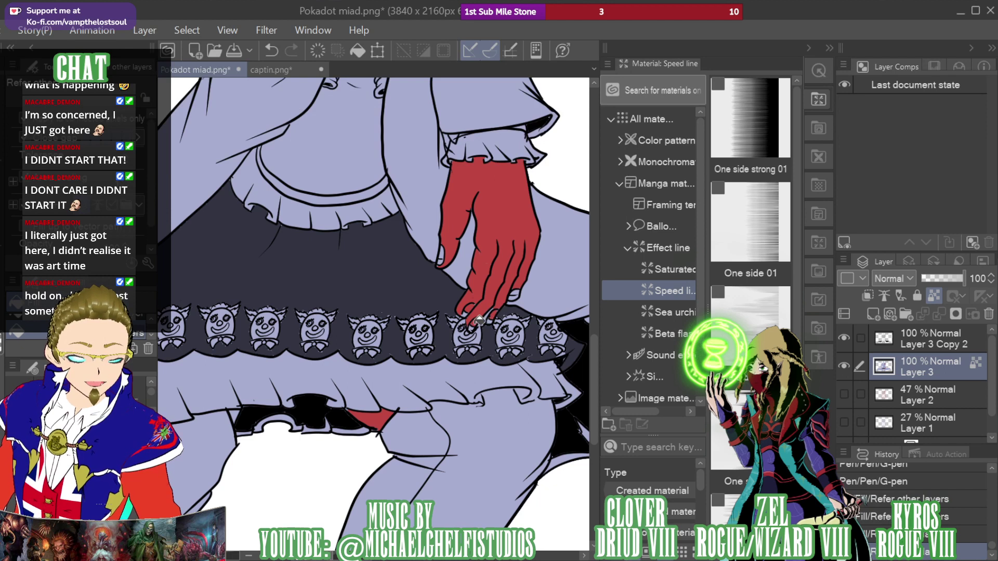
click(518, 293)
drag(455, 243, 896, 192)
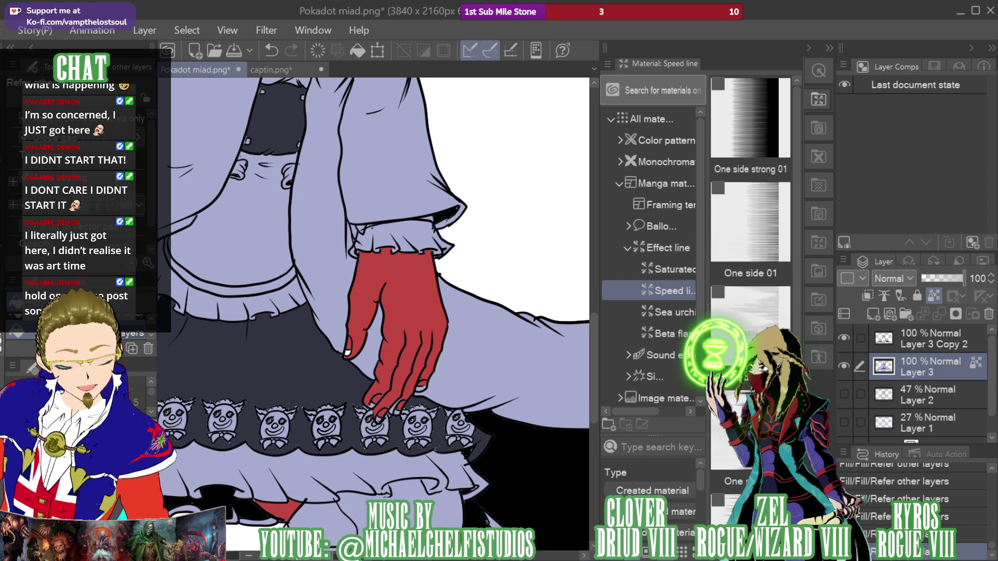
Colour the fingernails of the red hand in a mix of yellow and pink
click(347, 347)
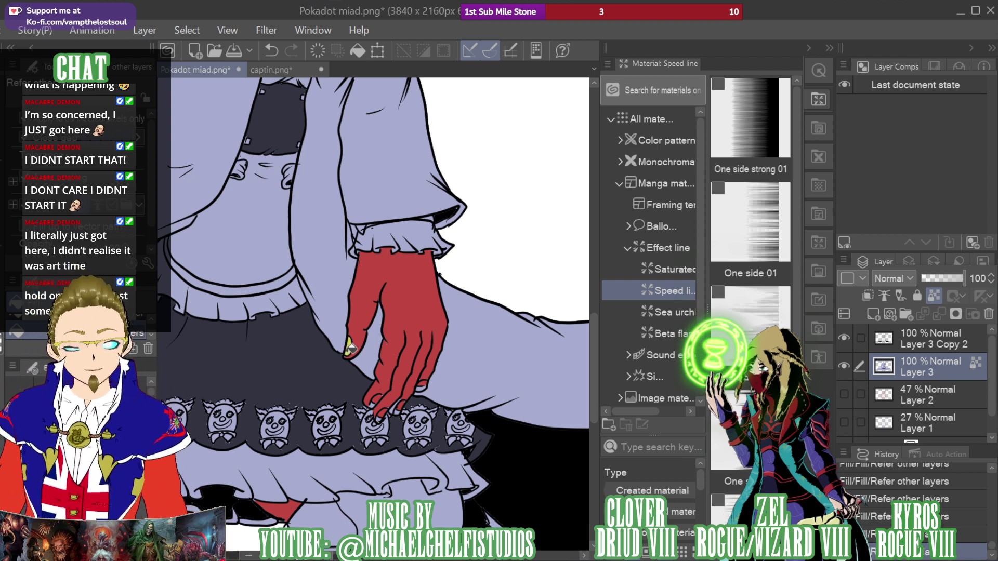
click(400, 407)
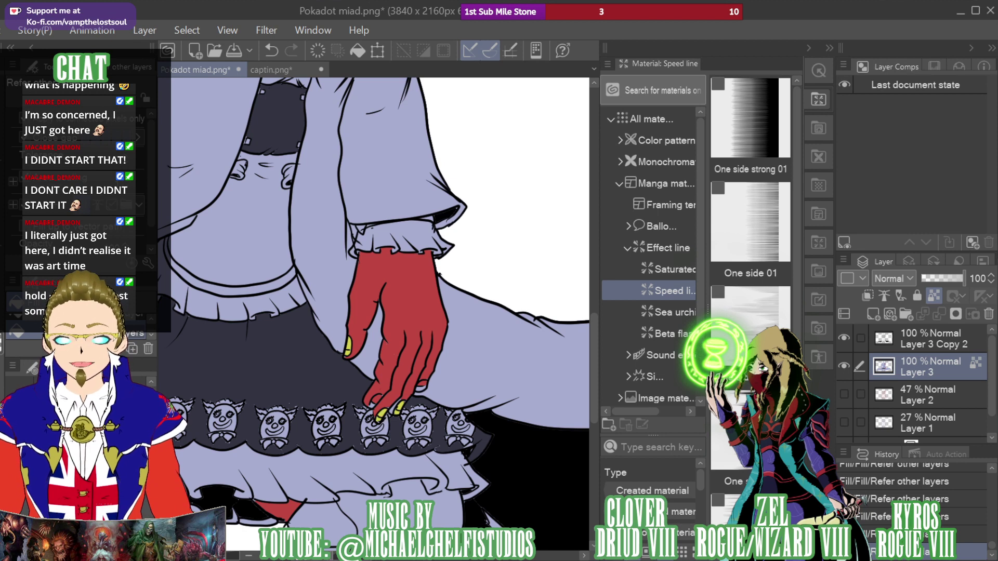
click(376, 401)
click(399, 407)
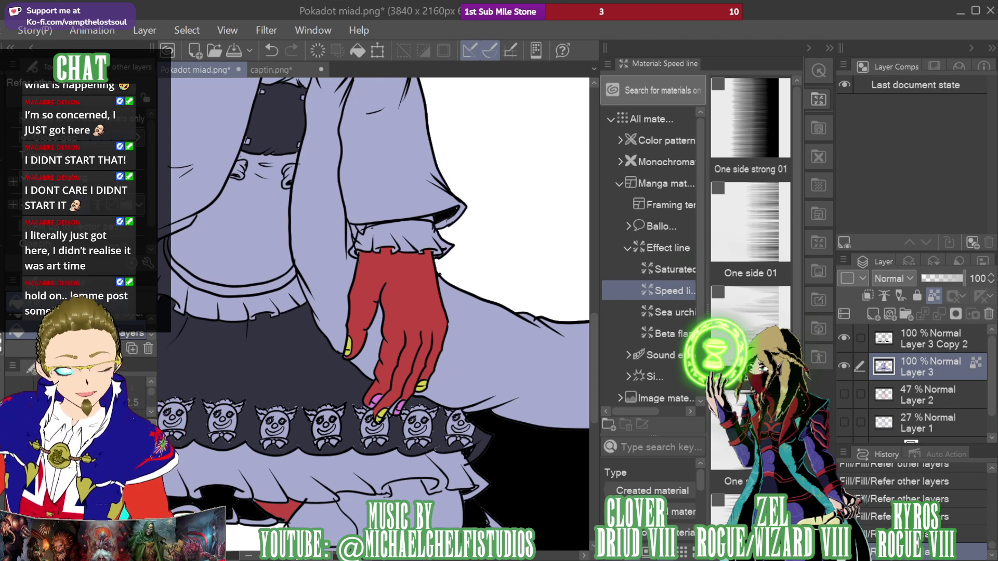
Clean up the line art around the fingernails on Layer 3 Copy 2 with the hard eraser and return to Layer 3 with the G-pen
key(e)
click(904, 340)
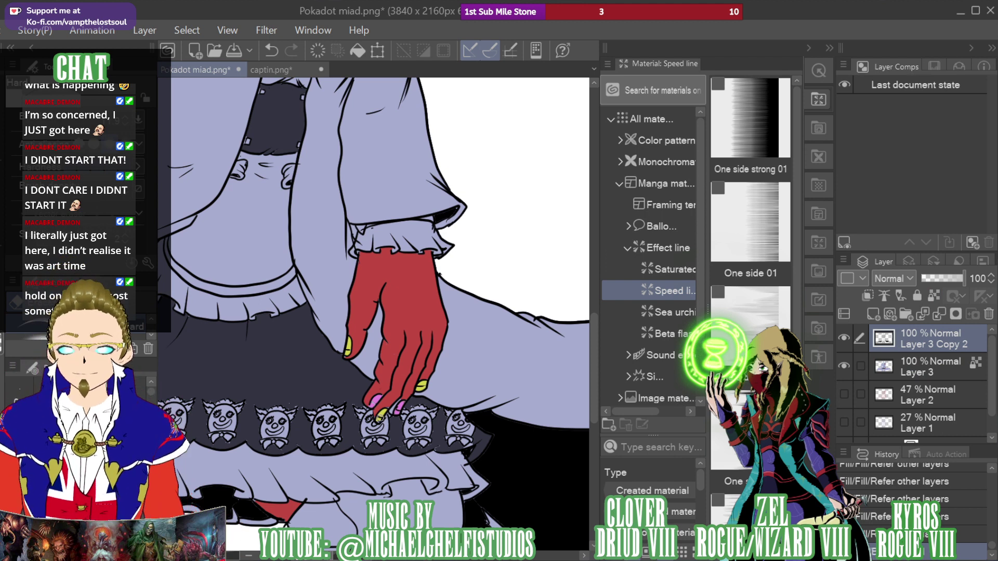
click(399, 411)
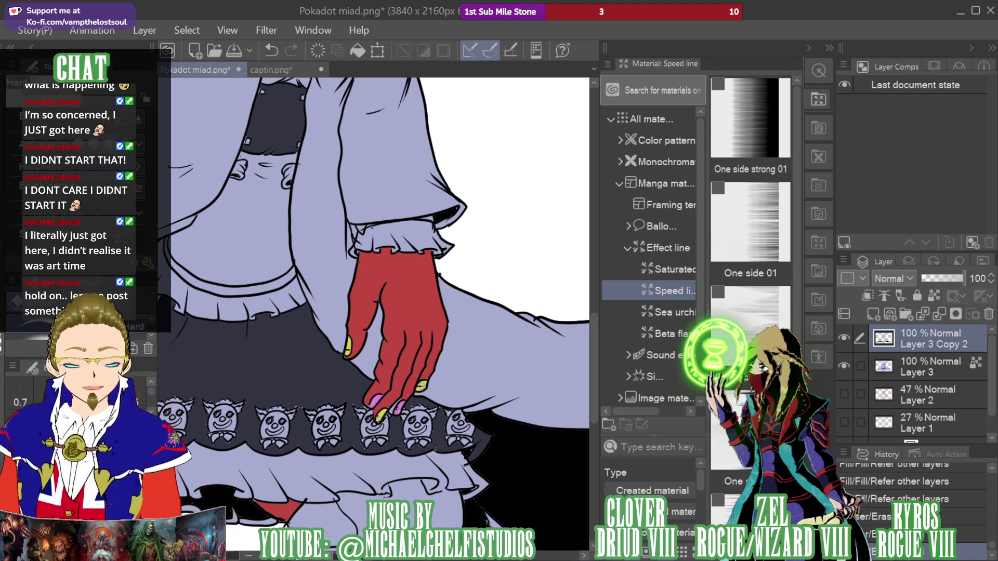
click(420, 388)
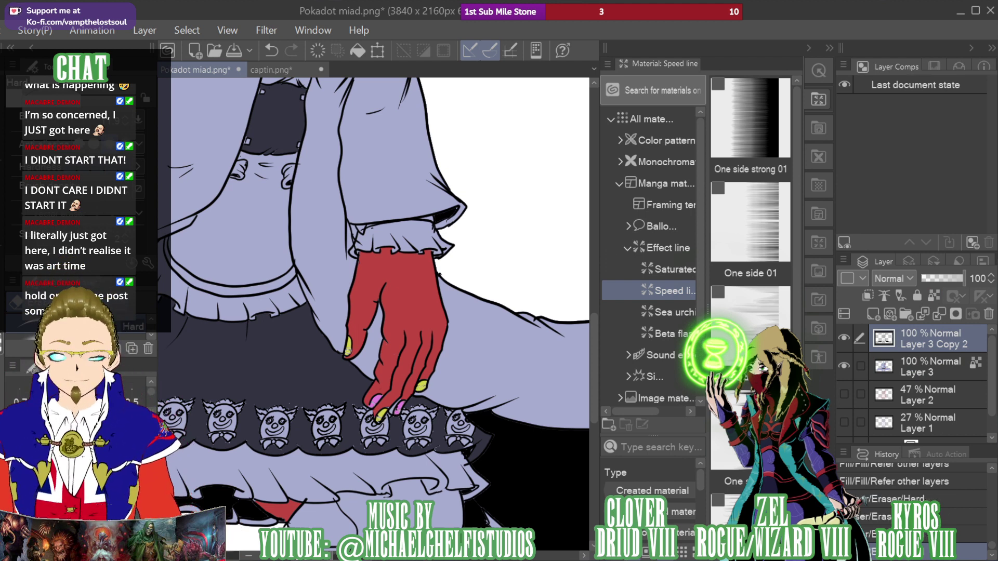
click(348, 351)
key(p)
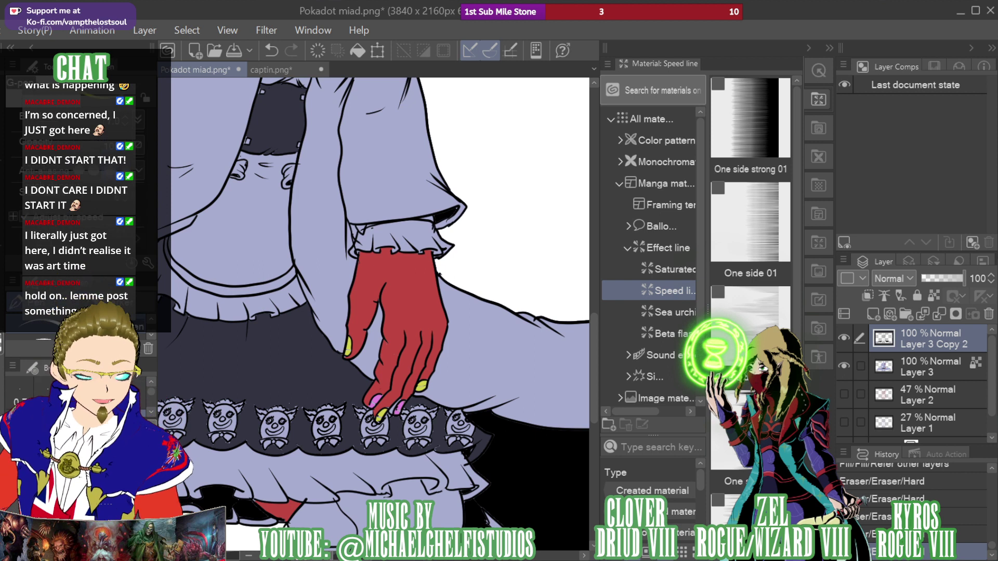
click(909, 372)
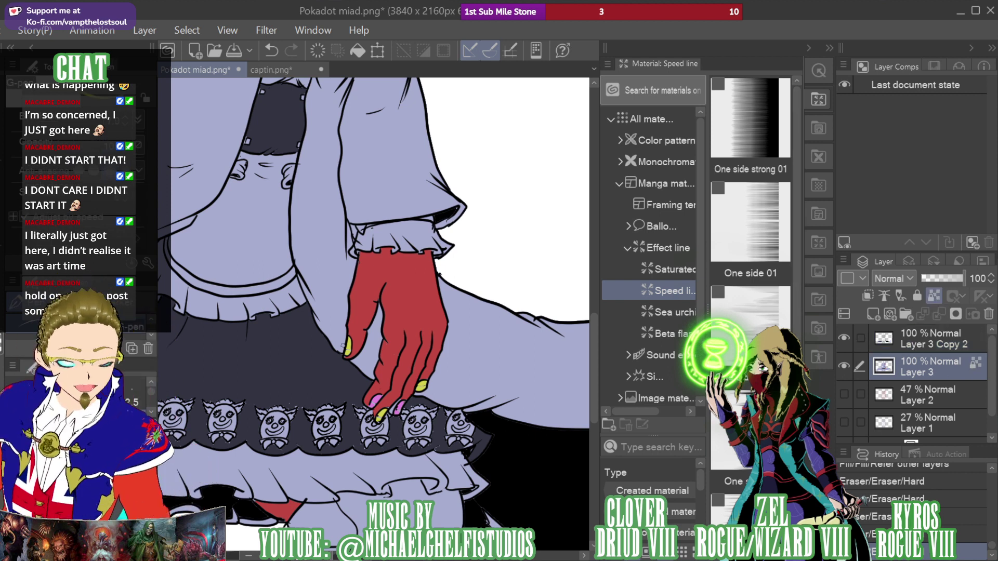
Touch up the colouring of the fingernails and fingertips on the red hand with the G-pen
click(398, 397)
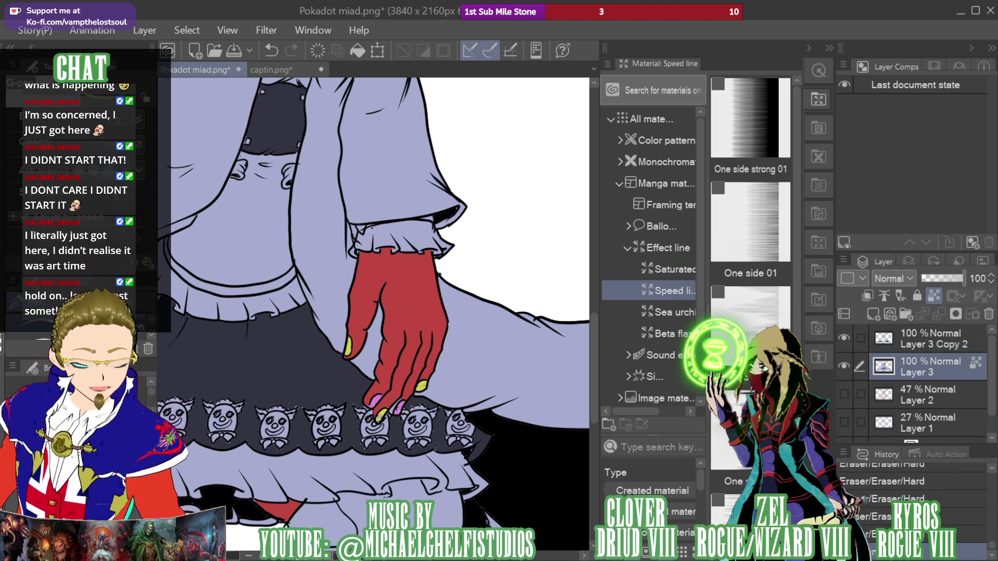
click(419, 387)
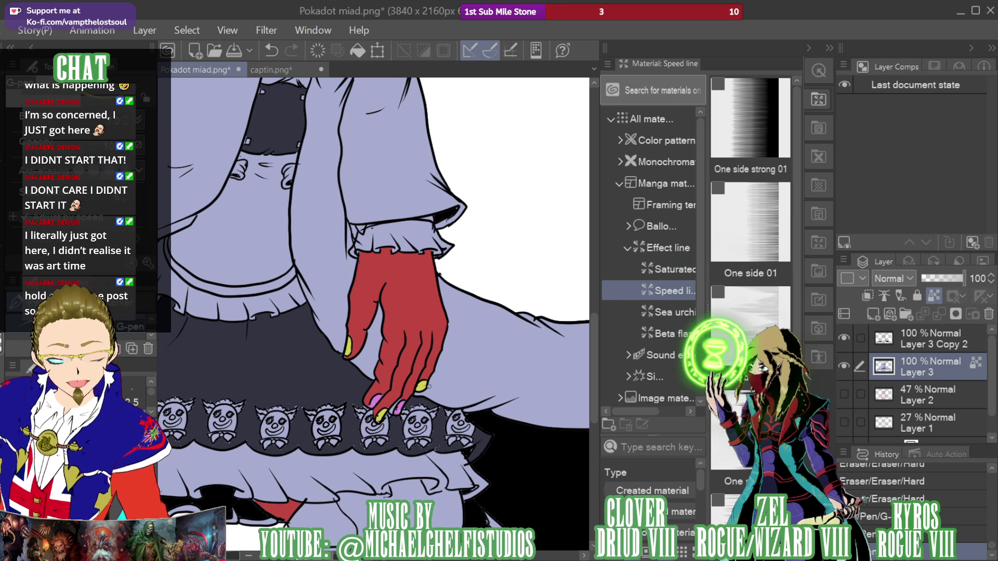
click(399, 408)
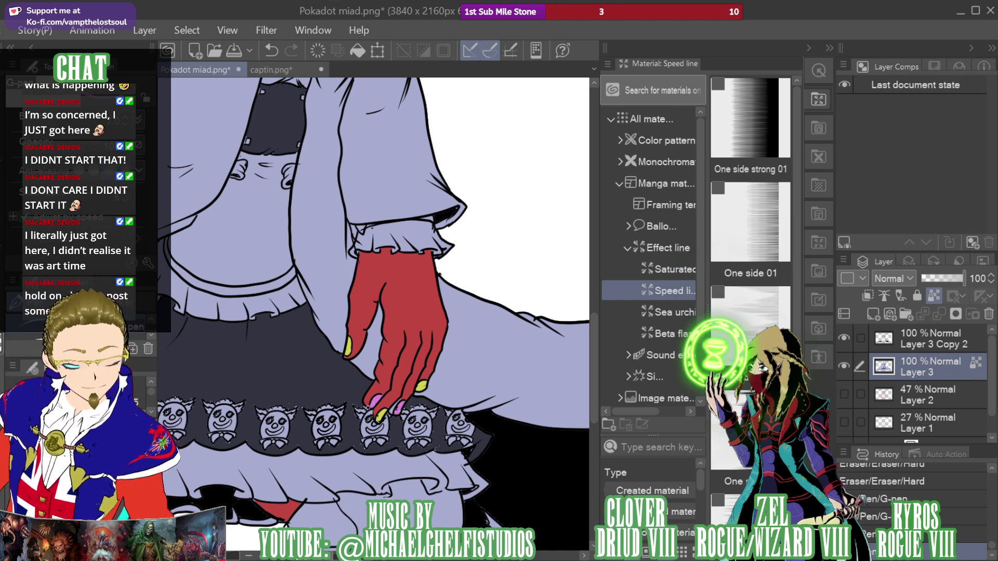
click(380, 398)
click(1, 134)
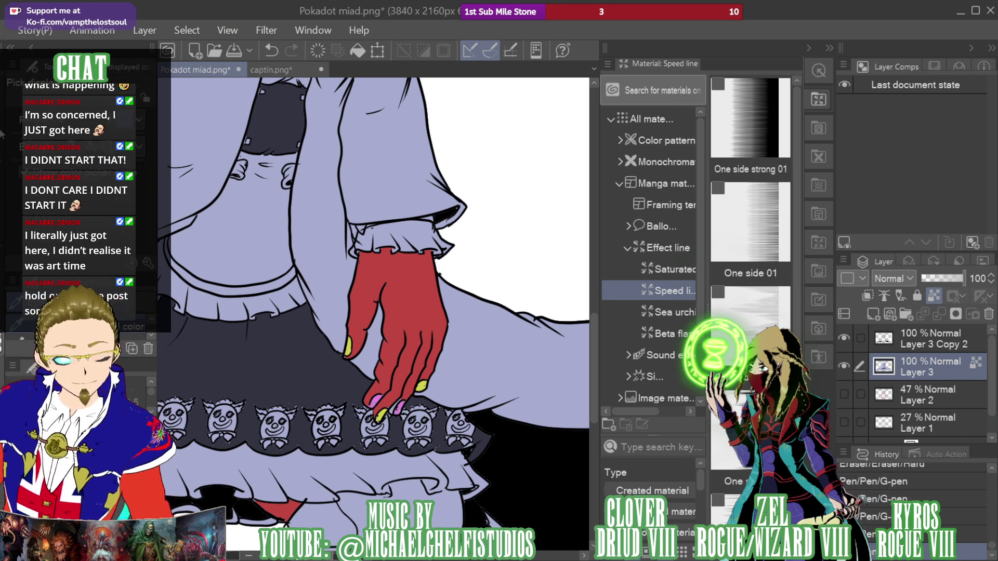
key(p)
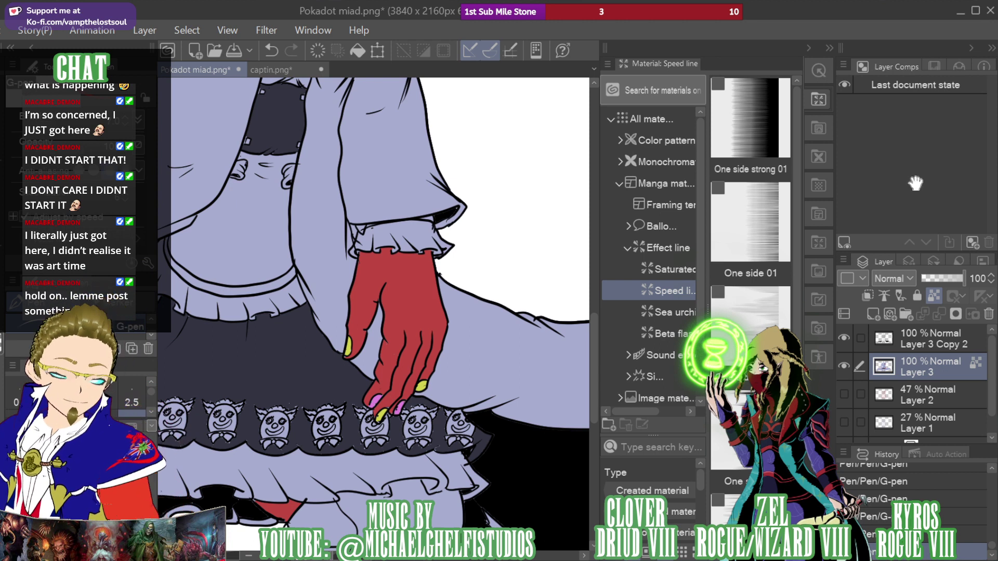
Fill the character's tail with the red skin colour sampled from the face, including its lower curve beneath the tea tray
mouse_move(916, 183)
mouse_down()
mouse_move(916, 158)
mouse_move(919, 182)
mouse_move(910, 169)
mouse_up()
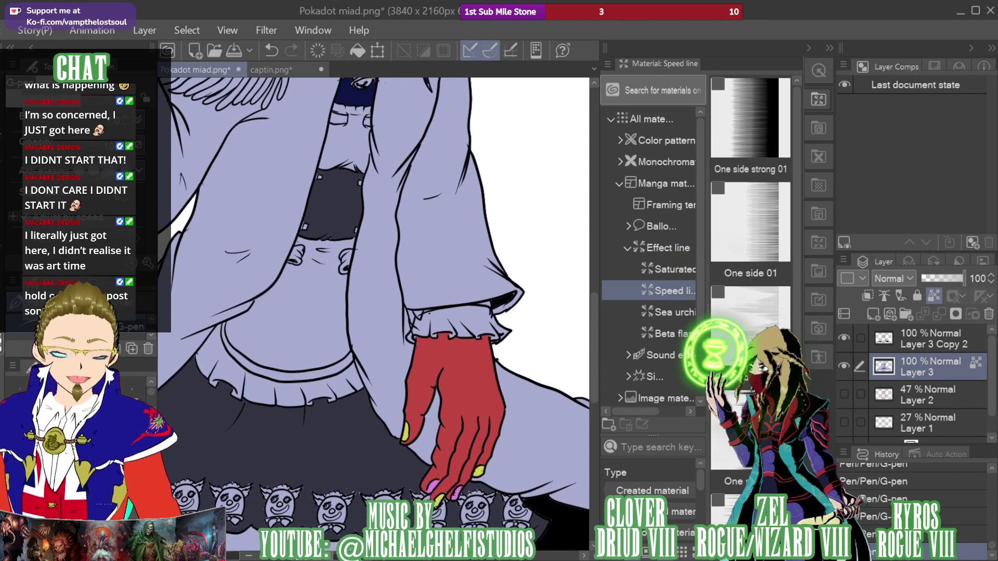
alt+click(347, 187)
key(p)
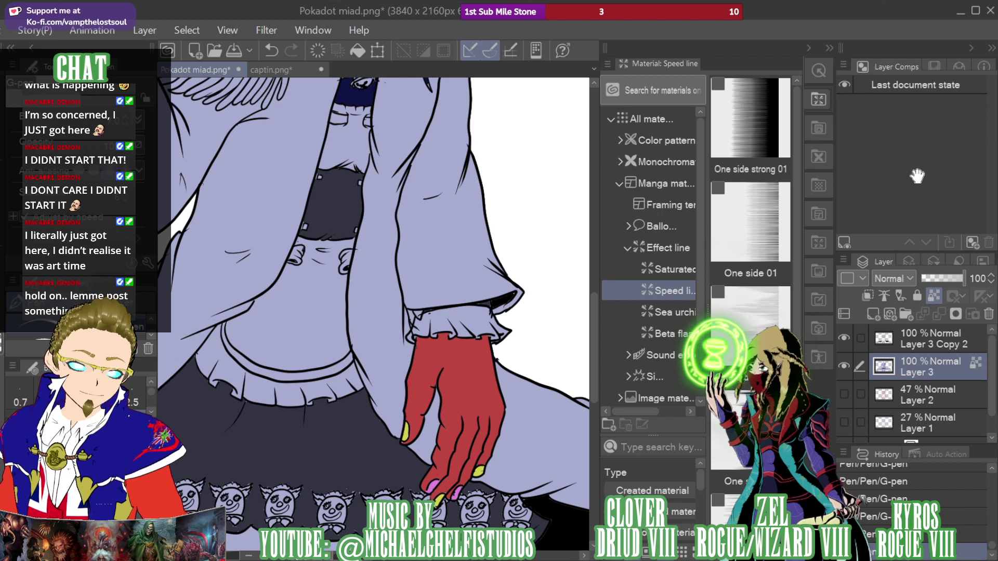
drag(917, 176, 904, 148)
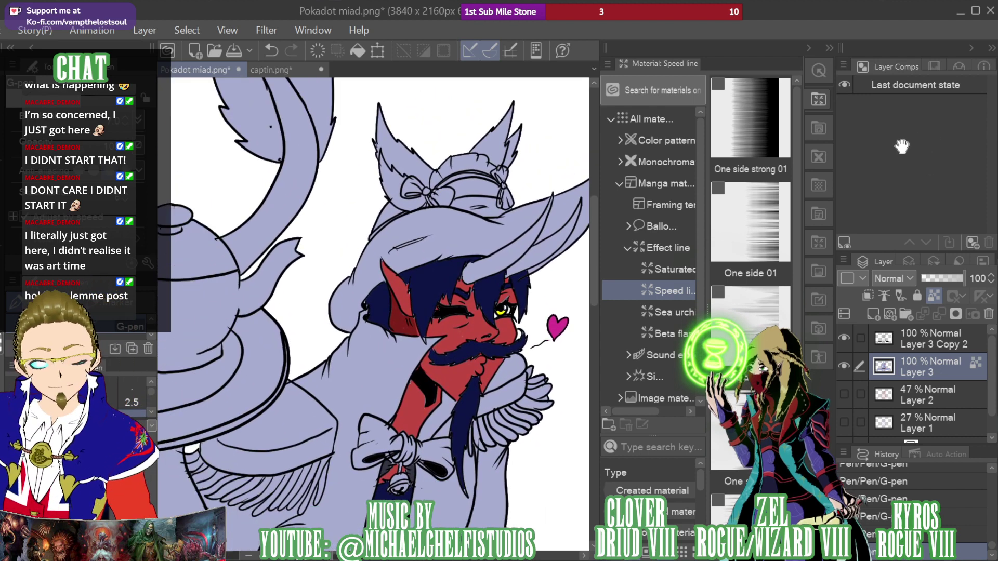
alt+click(468, 331)
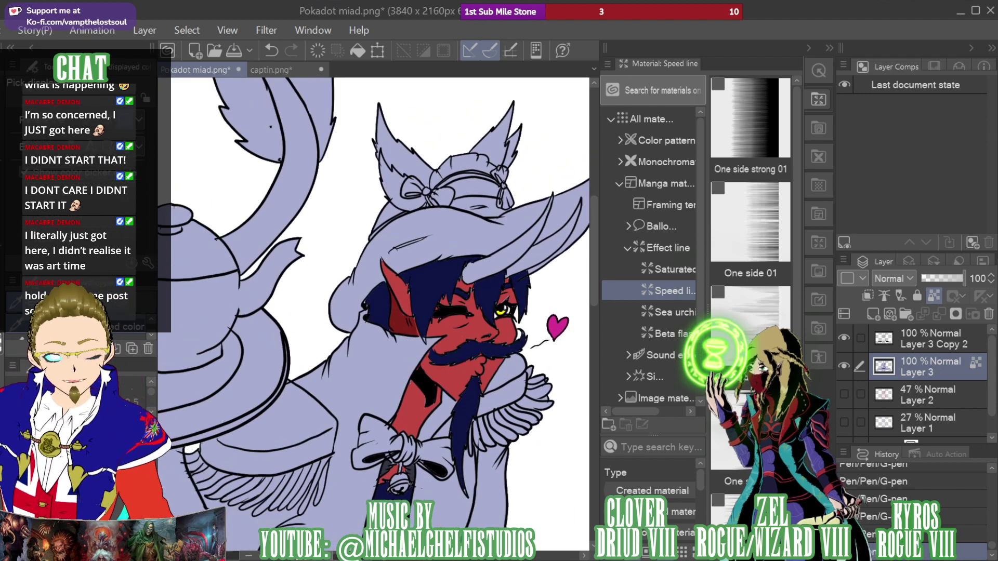
click(292, 188)
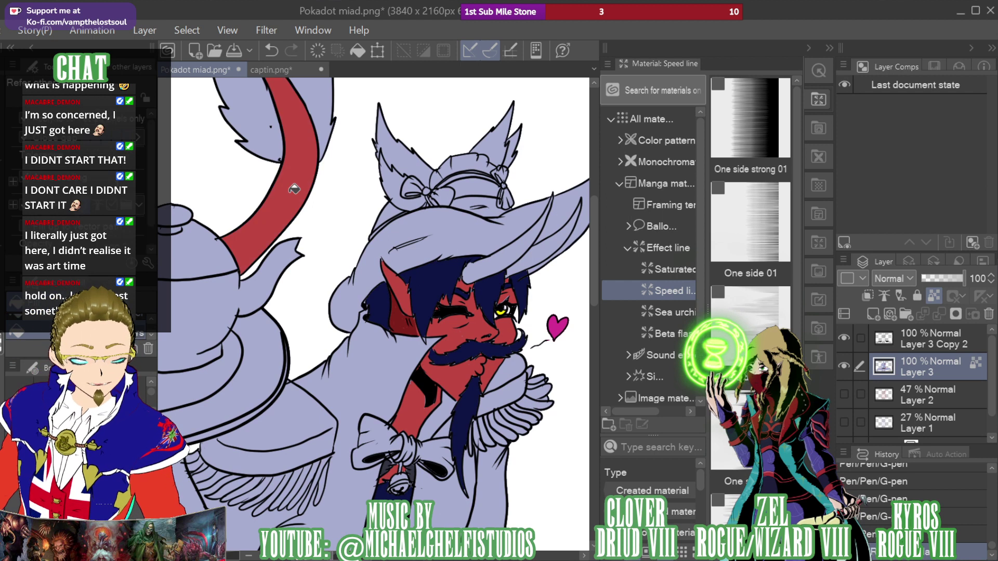
drag(930, 161, 865, 162)
click(396, 387)
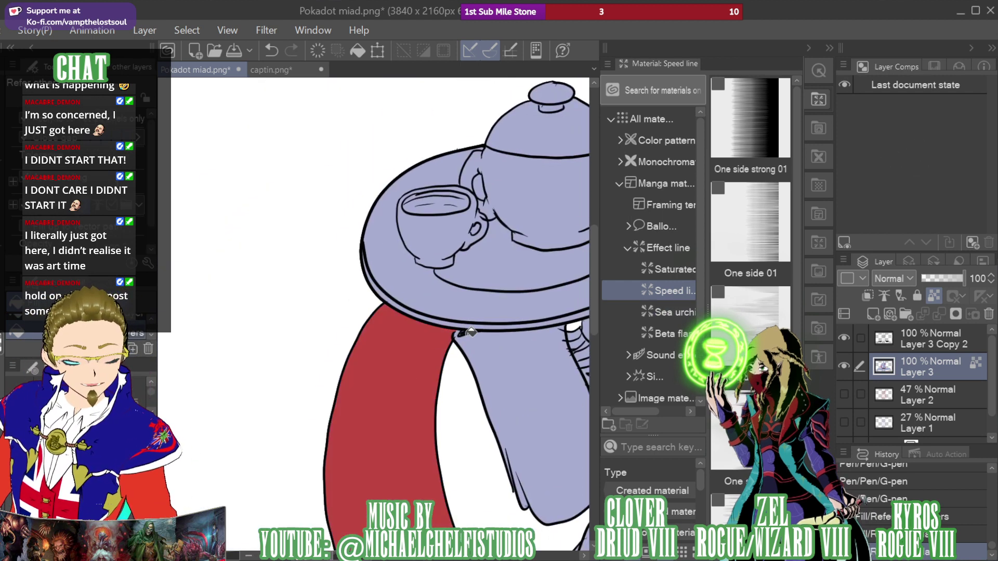
Fill the tufted end of the tail, on either side of the red, with the navy sampled from the hair
mouse_move(907, 156)
mouse_down()
mouse_move(898, 151)
mouse_move(927, 148)
mouse_move(899, 180)
mouse_move(907, 144)
mouse_move(926, 138)
mouse_move(916, 137)
mouse_up()
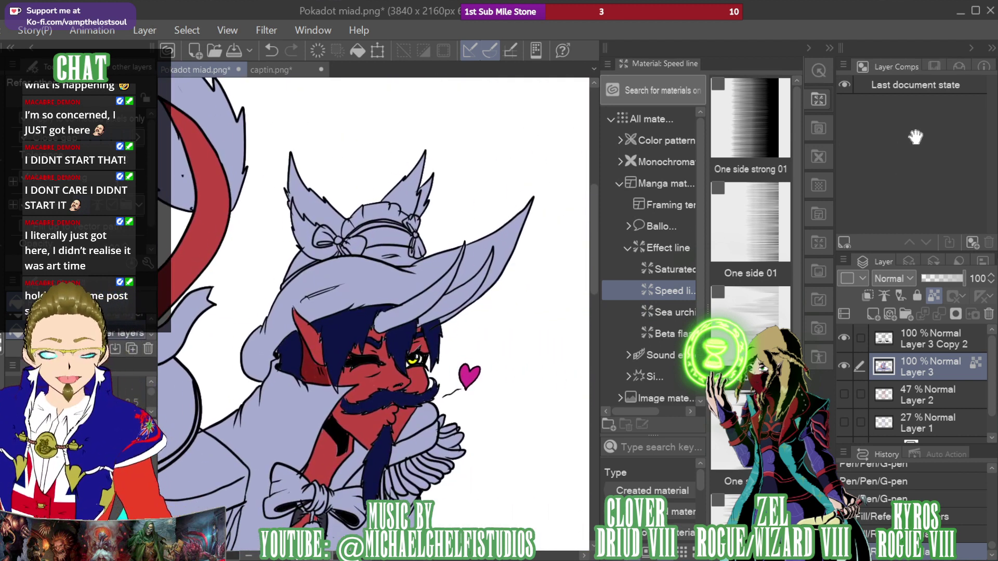
key(i)
click(339, 334)
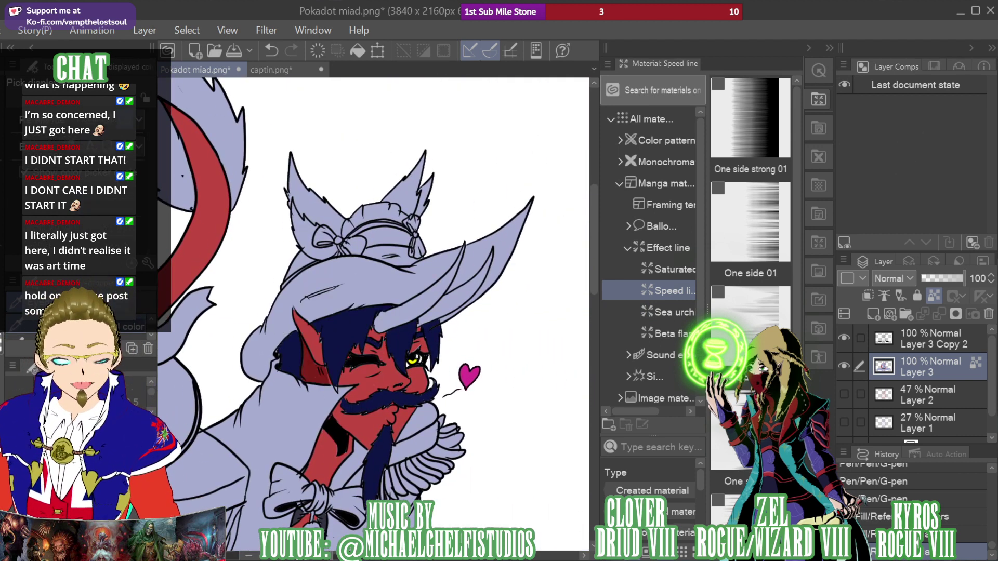
key(g)
click(230, 106)
click(189, 167)
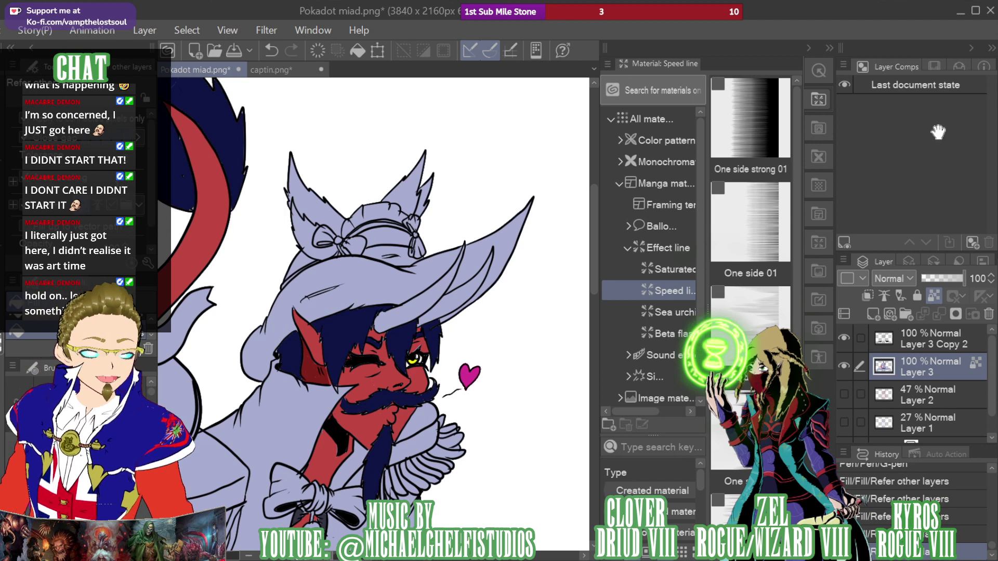
Fill the two small front horns with the dark red horn colour sampled from captin.png
mouse_move(938, 131)
mouse_down()
mouse_move(913, 127)
mouse_move(927, 135)
mouse_move(918, 149)
mouse_up()
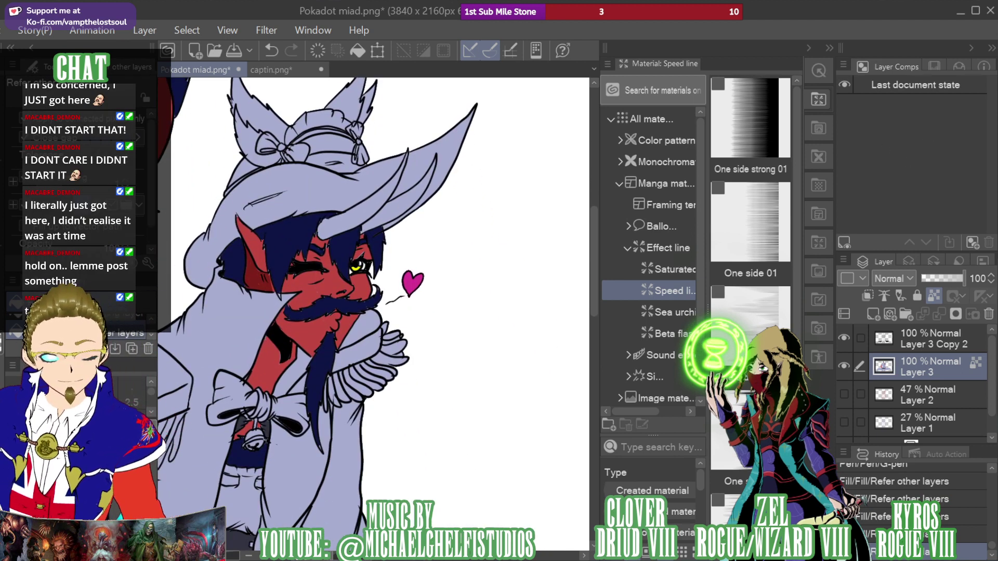
click(281, 67)
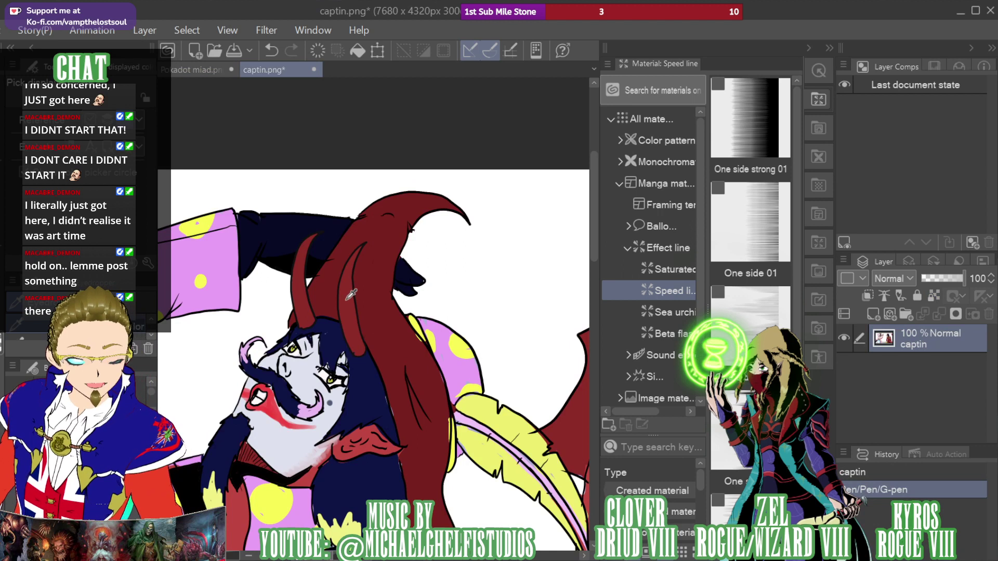
click(195, 69)
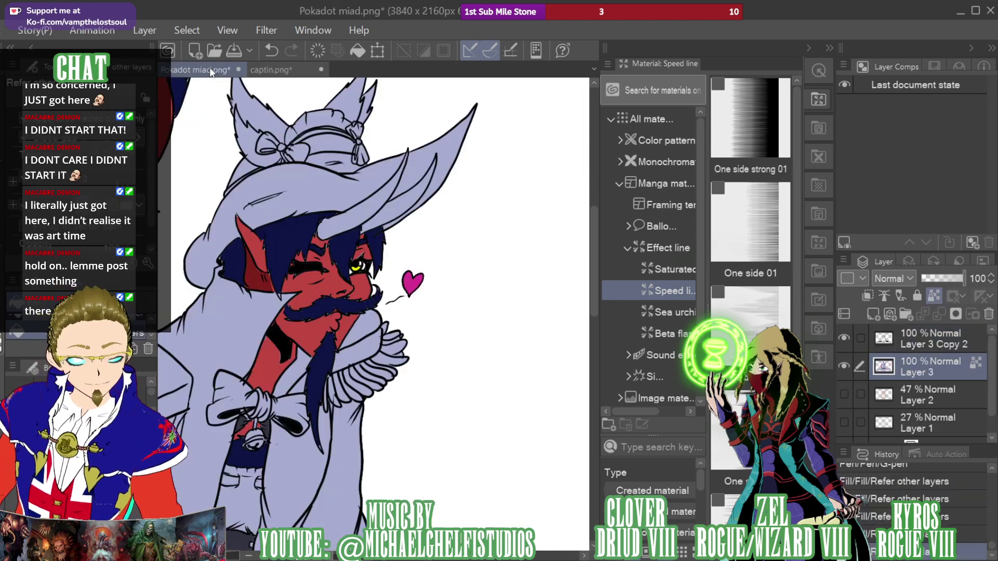
click(399, 204)
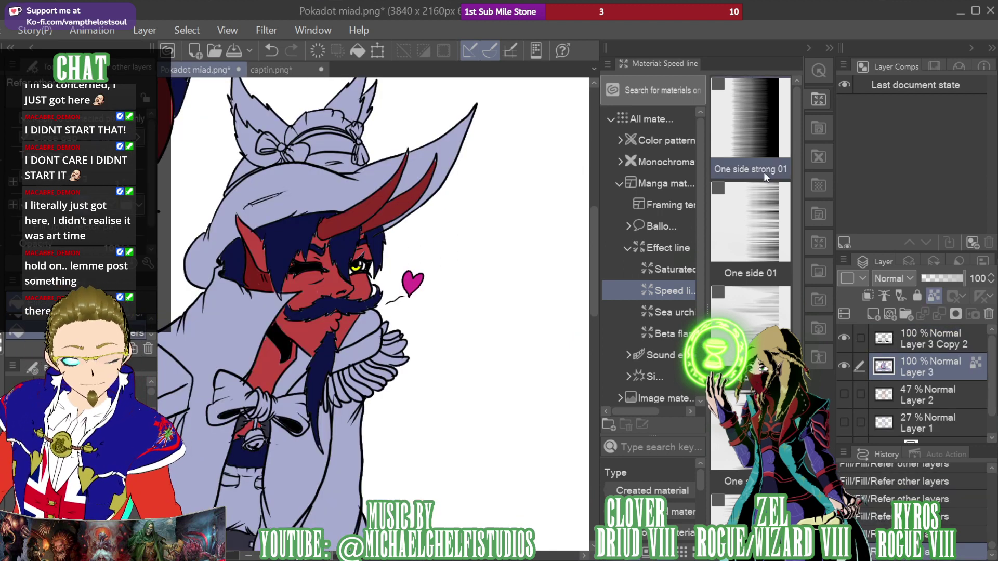
key(i)
key(p)
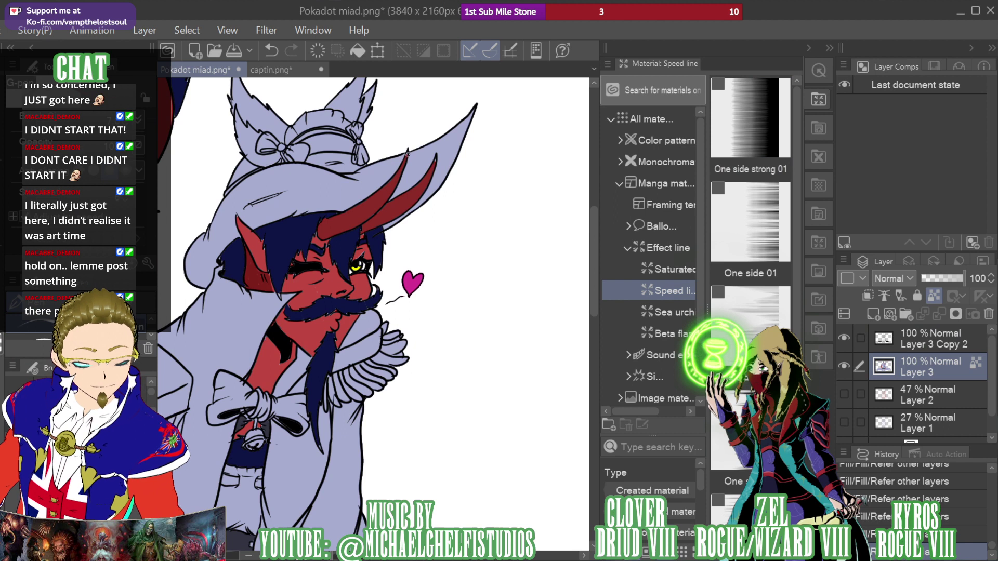
Check the legs in captin.png and fill both legs below the skirt in Pokadot miad.png with dark maroon, including the knee section
key(space)
drag(927, 157, 860, 190)
click(292, 69)
key(space)
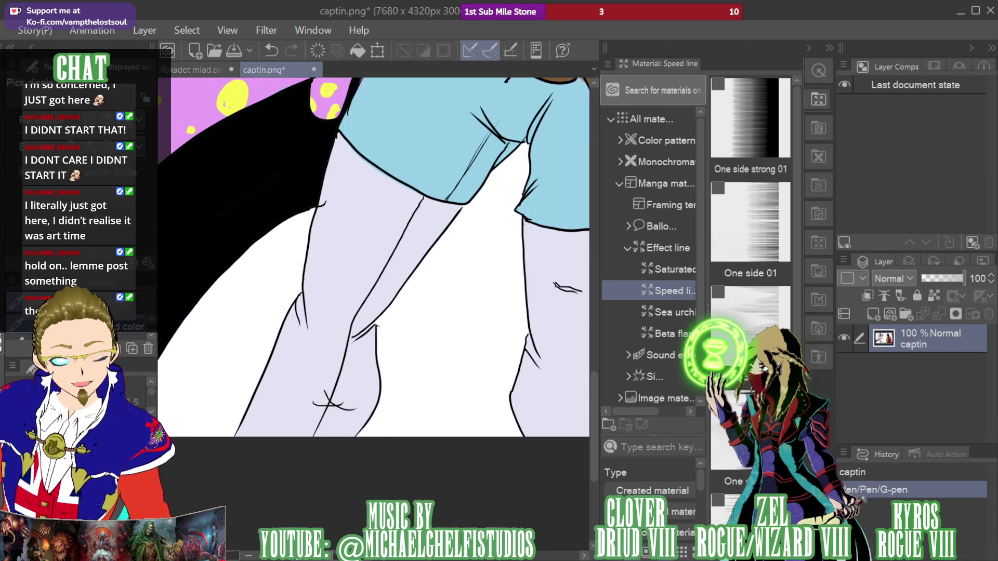
click(198, 70)
key(space)
drag(913, 155, 881, 194)
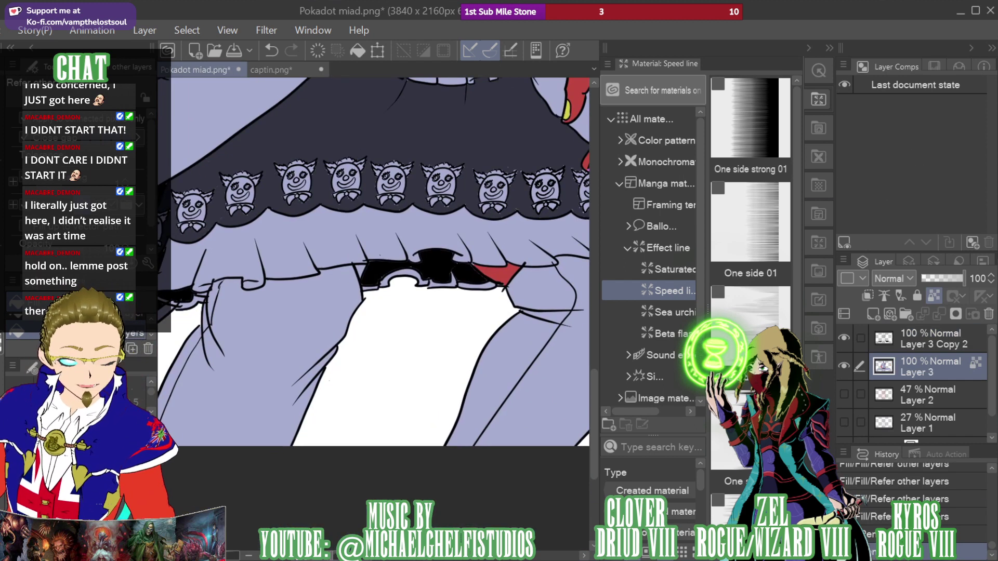
click(242, 356)
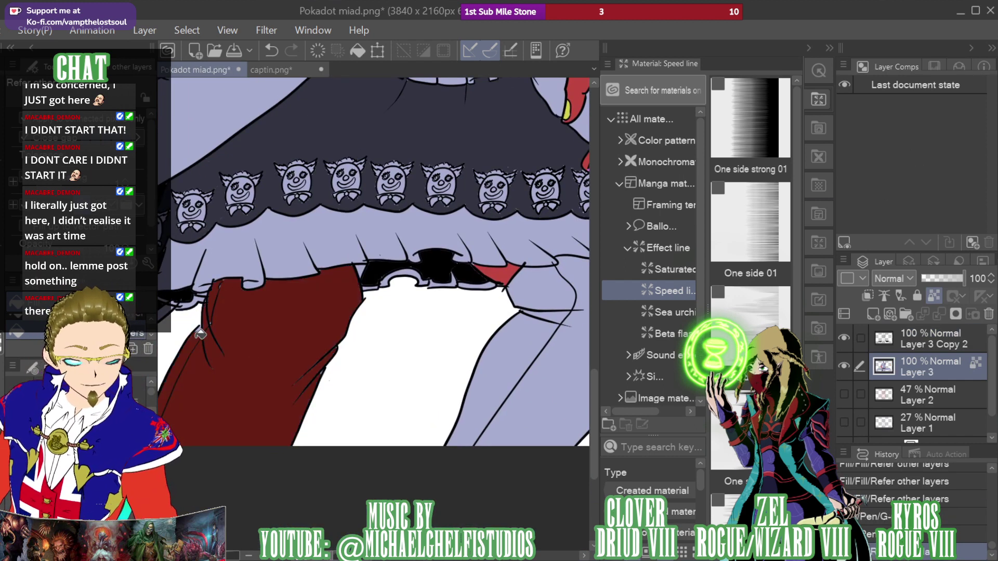
click(545, 287)
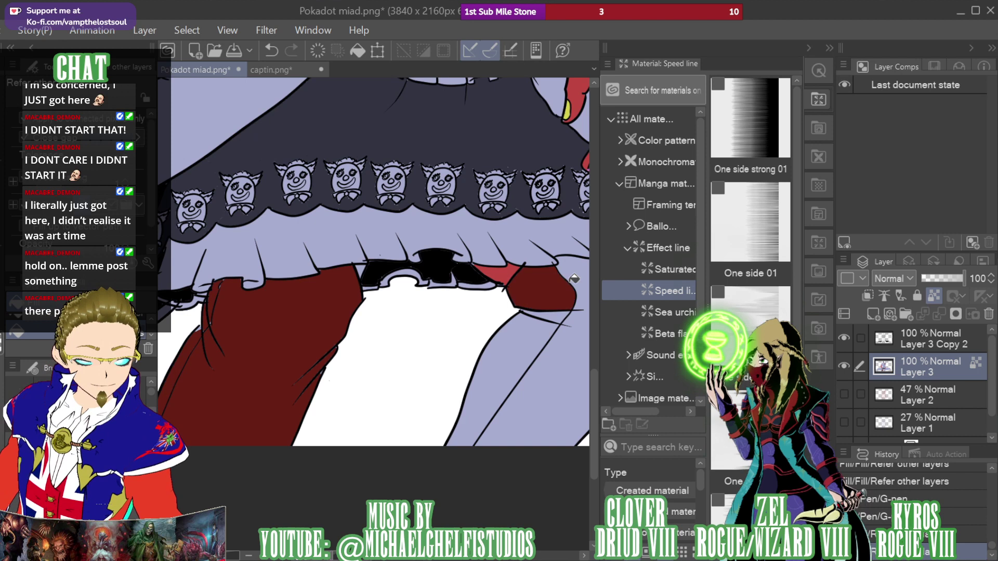
click(552, 370)
Sample the red skin colour under the skirt frill and fill the small gap beside the other leg with it
key(alt)
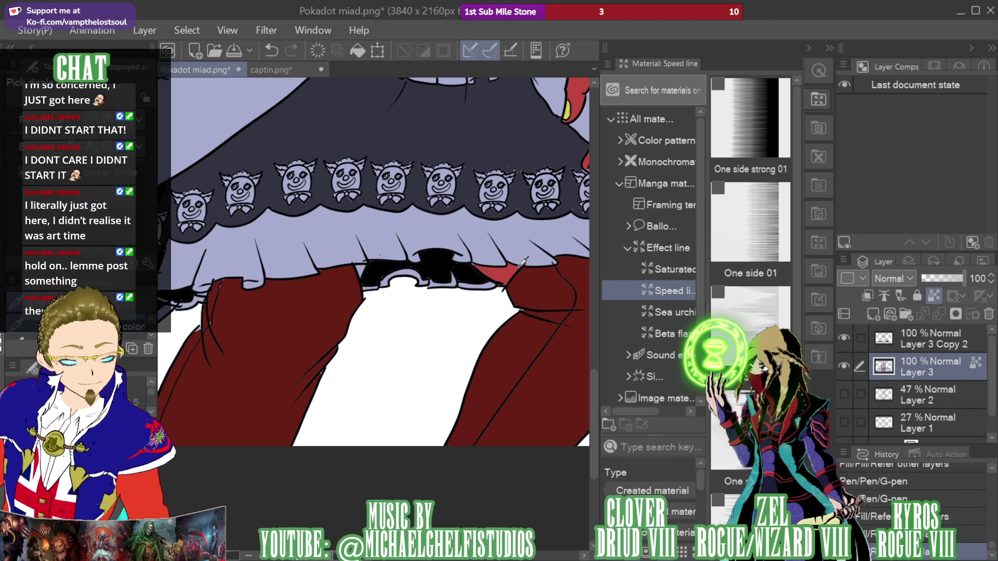
click(501, 268)
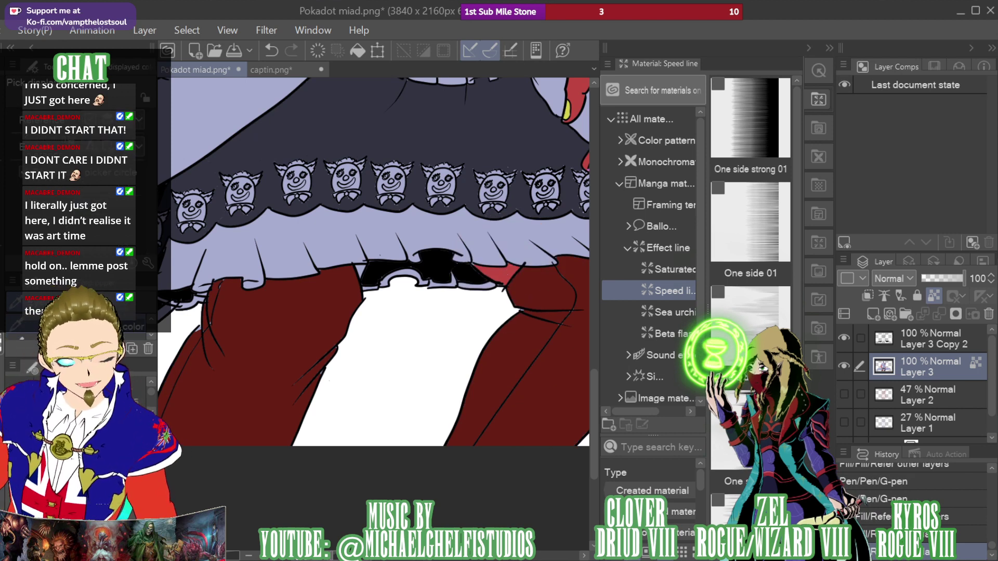
key(g)
click(365, 269)
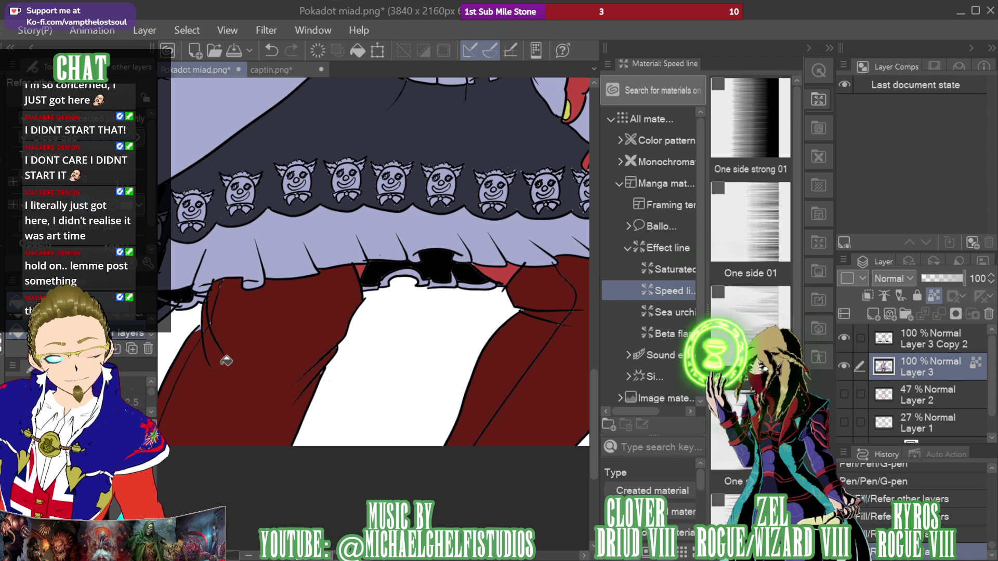
Touch up the small gaps where the skirt's lower frill meets the maroon leg with the G-pen
key(p)
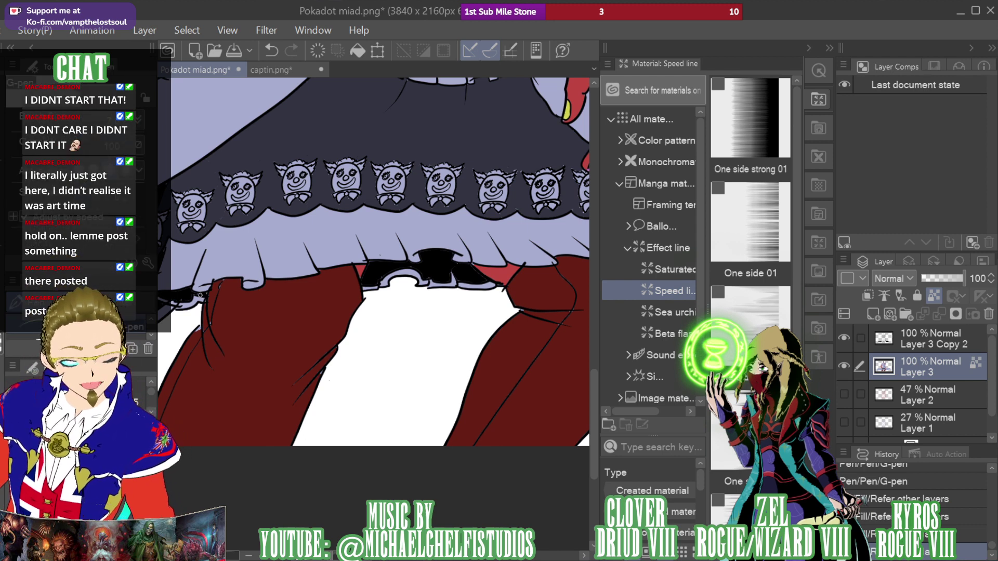
drag(199, 294, 196, 294)
key(i)
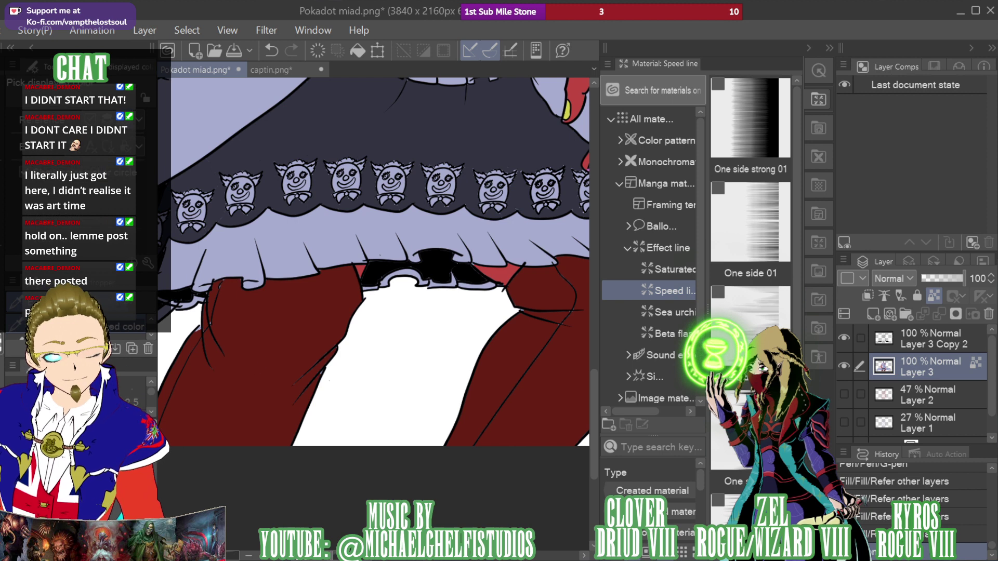
key(p)
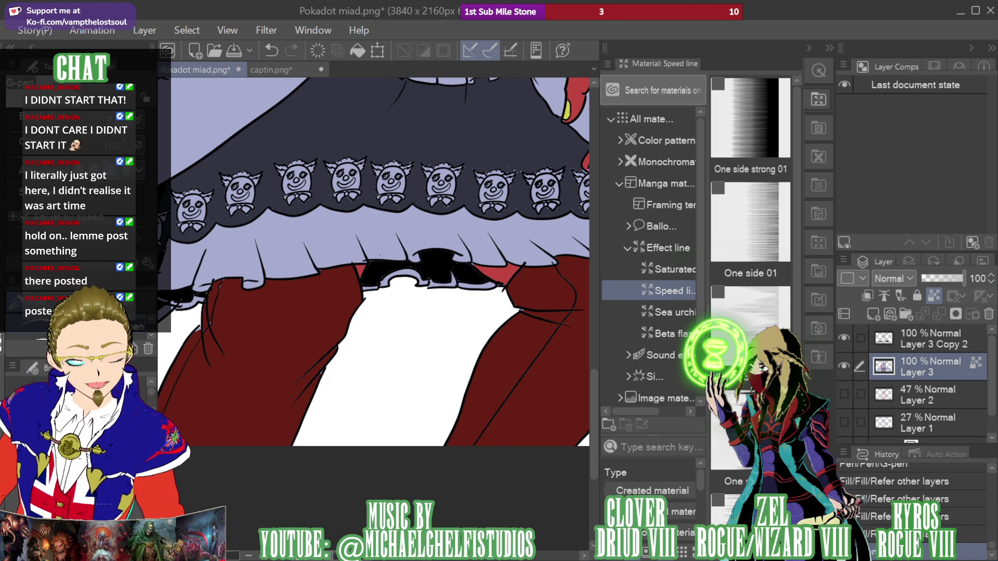
drag(207, 298, 199, 309)
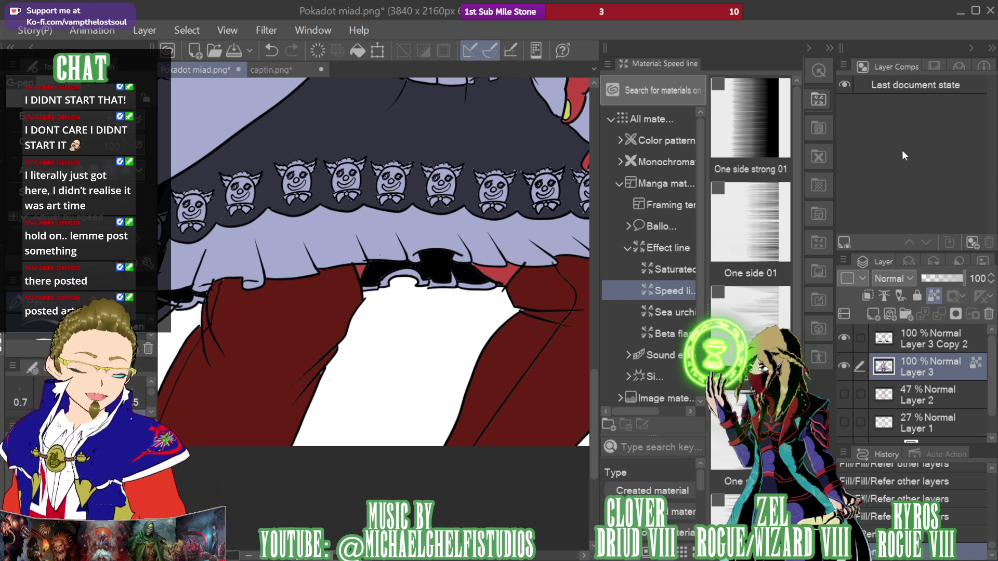
mouse_move(903, 150)
mouse_down()
mouse_move(909, 198)
mouse_move(929, 176)
mouse_move(915, 159)
mouse_up()
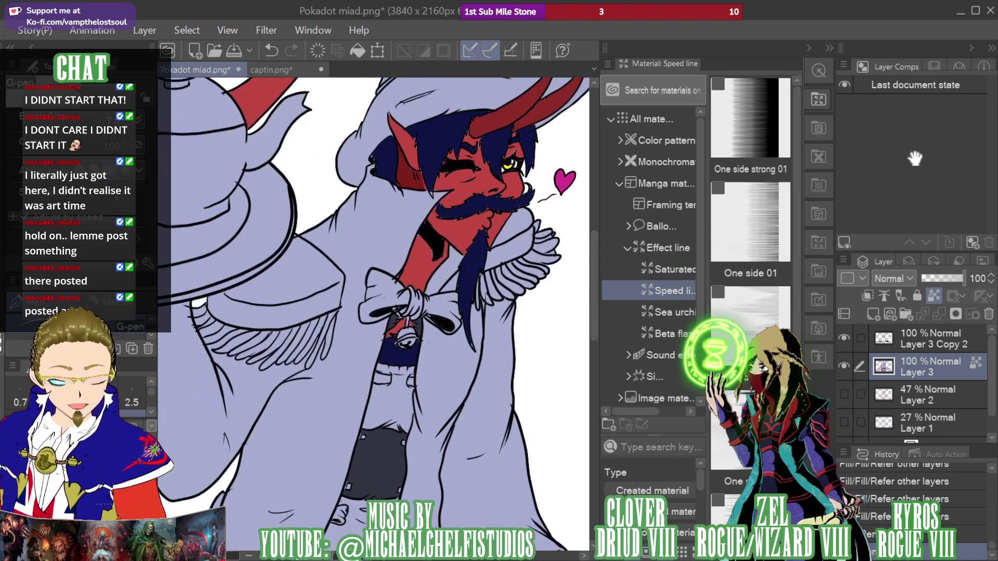
scroll(915, 158, up, 10)
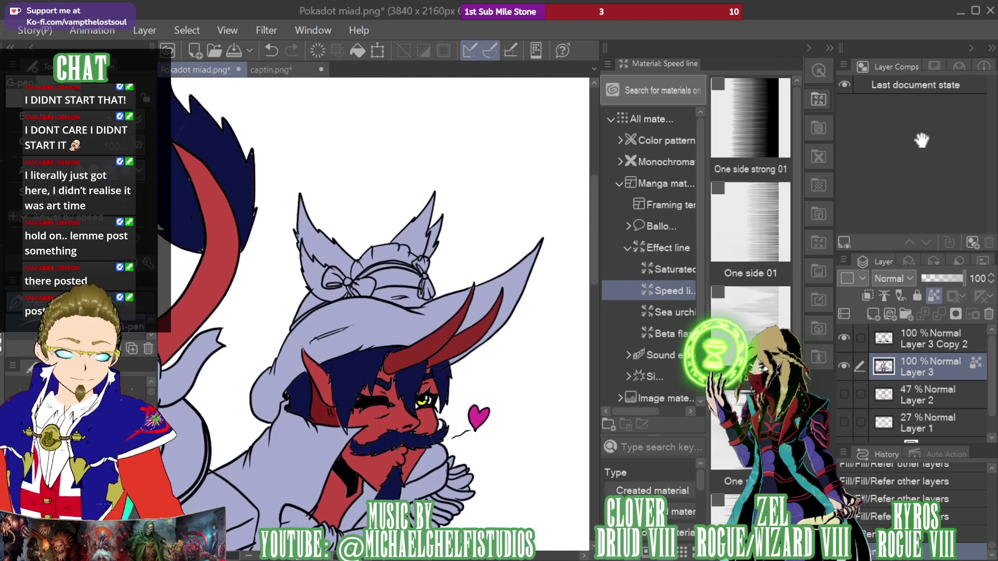
scroll(922, 141, down, 10)
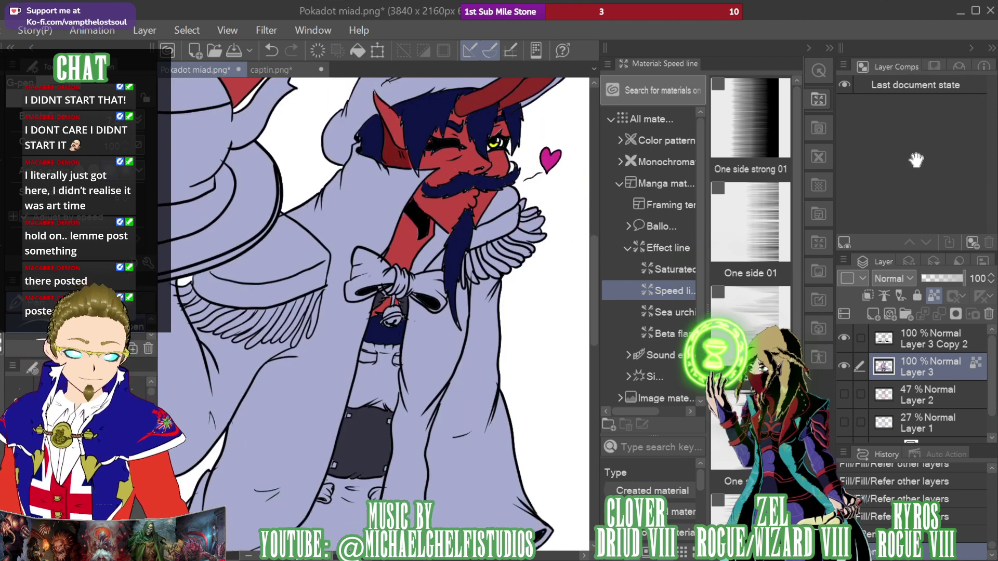
scroll(917, 161, down, 10)
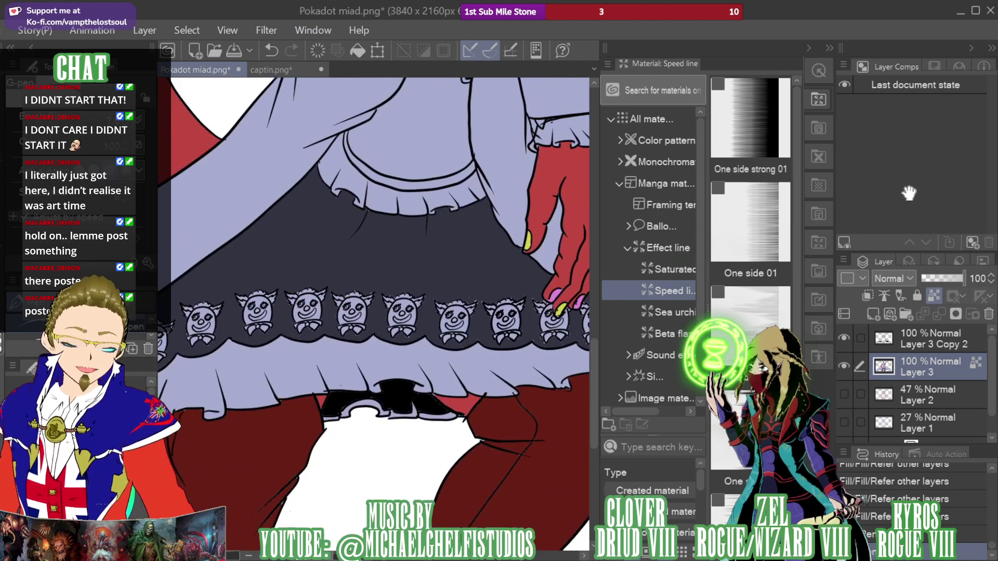
scroll(909, 193, down, 1)
scroll(910, 187, up, 10)
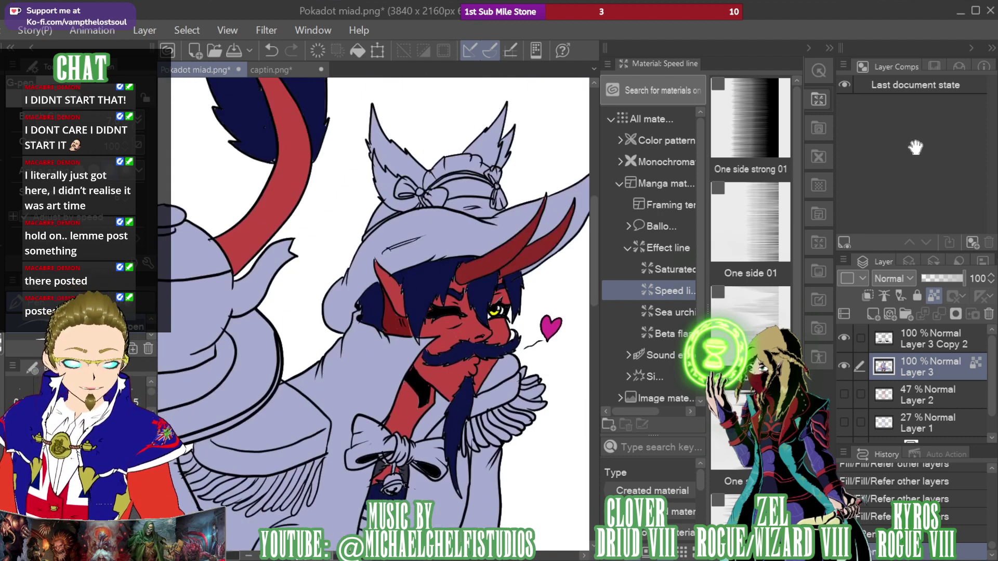
Sample the coat's pink in captin.png and fill the coat body and raised sleeve in Pokadot miad.png with it
click(275, 69)
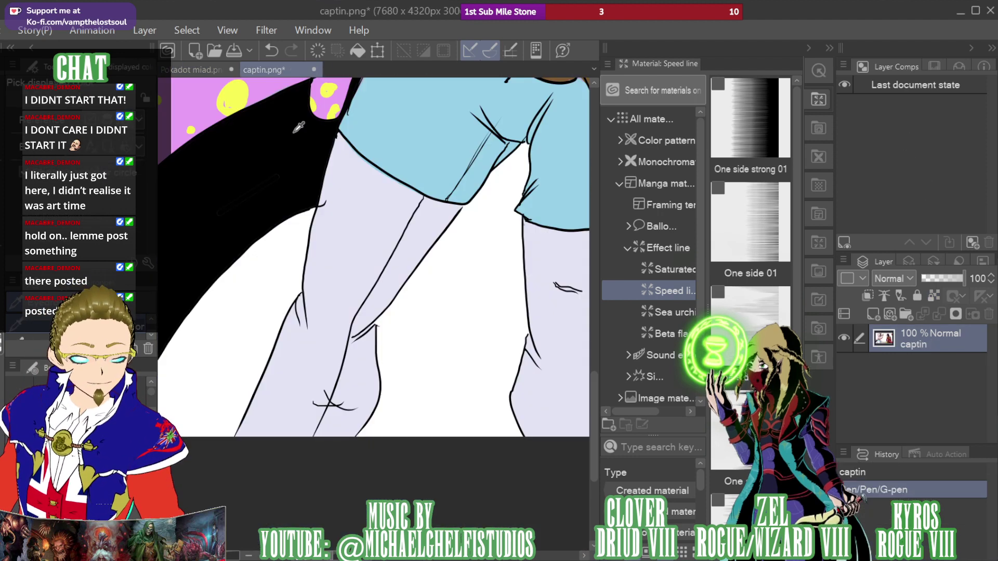
click(191, 69)
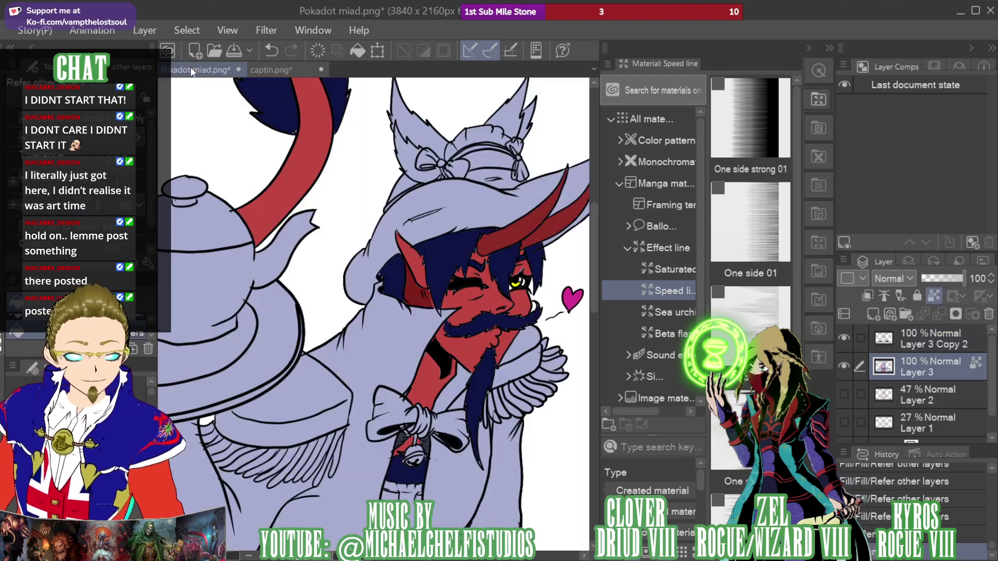
click(381, 353)
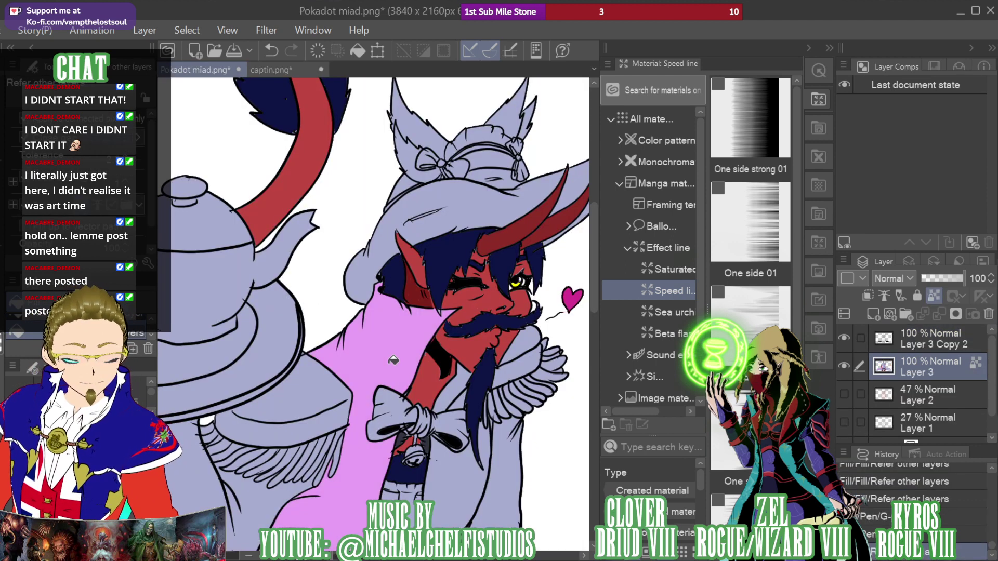
drag(393, 360, 546, 139)
click(385, 307)
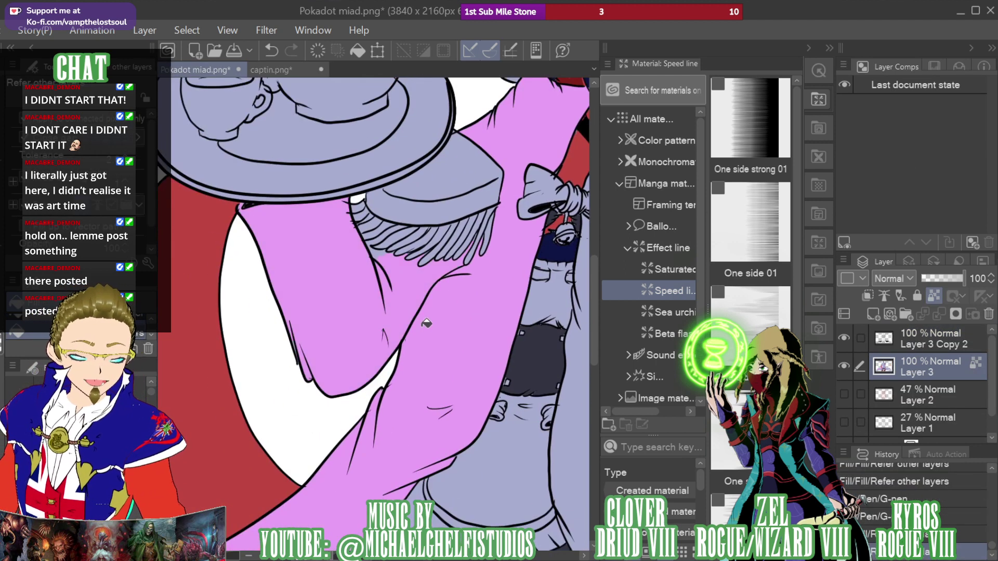
Fill the coat's other front panel, the area beside the bow, the lowered sleeve and the right coat tail with the same pink
drag(886, 170, 920, 154)
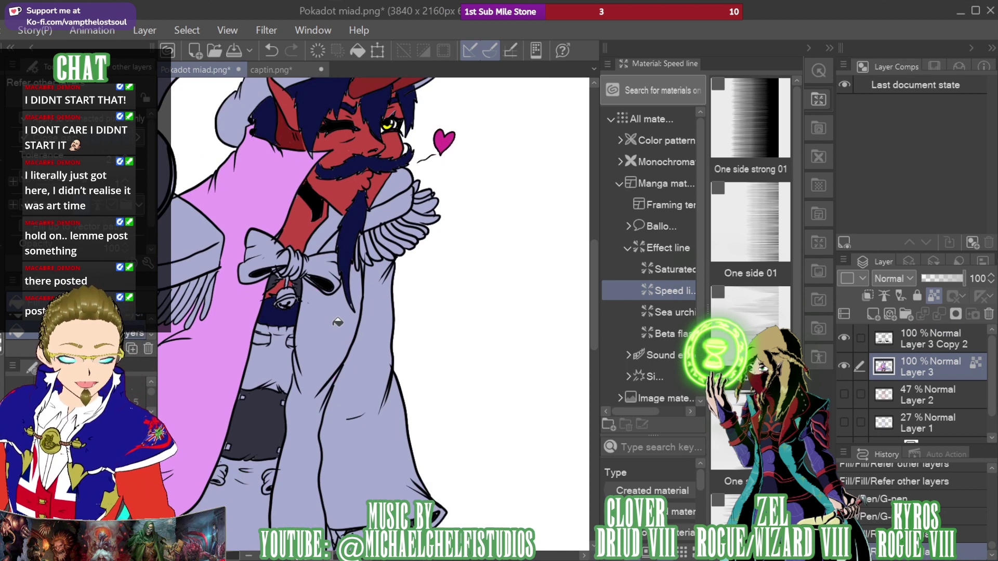
click(338, 322)
click(335, 239)
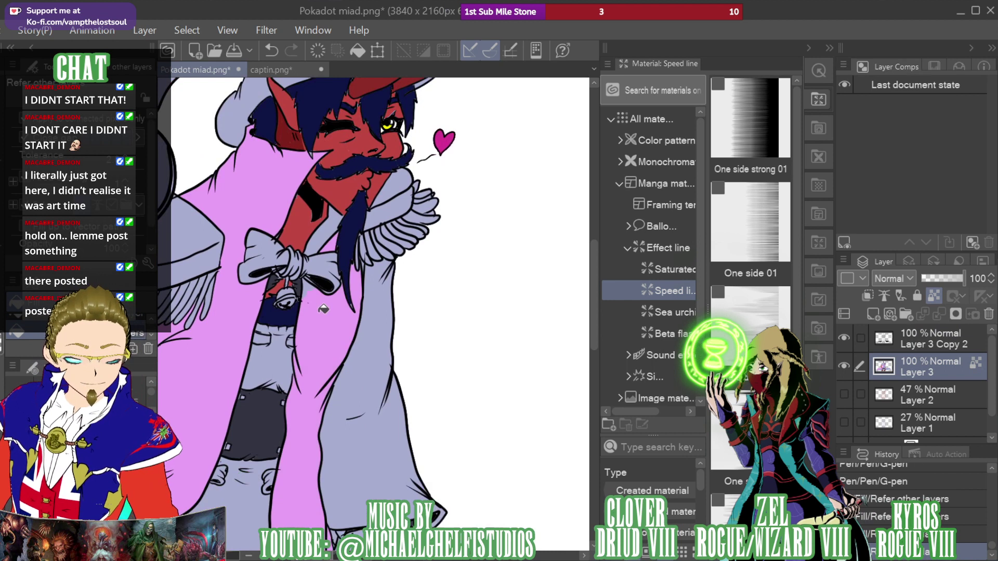
click(312, 284)
click(385, 356)
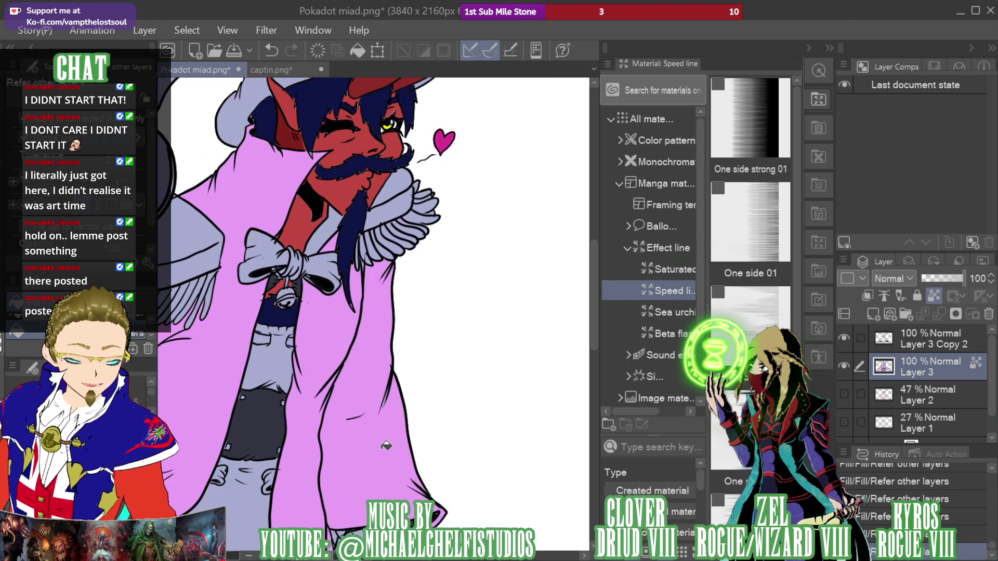
drag(387, 446, 335, 116)
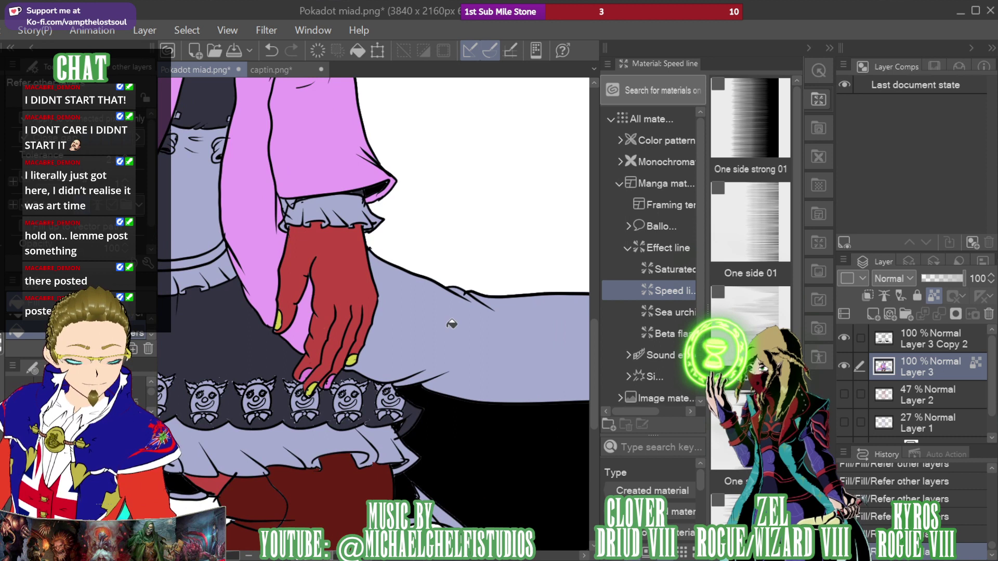
Fill the rippled trim along the edge of the black coat lining with olive yellow on both coat tails
drag(944, 172, 874, 179)
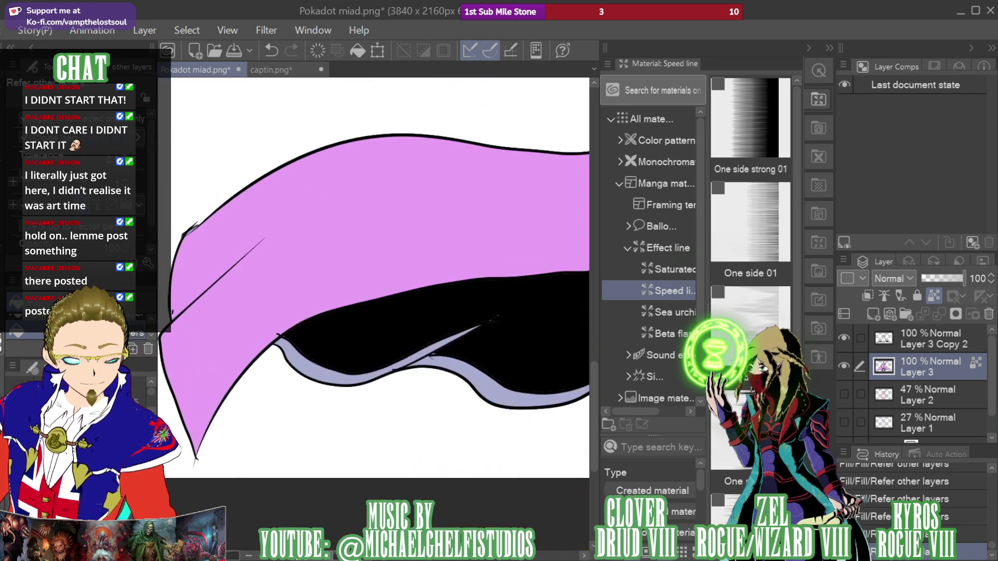
click(340, 377)
click(465, 360)
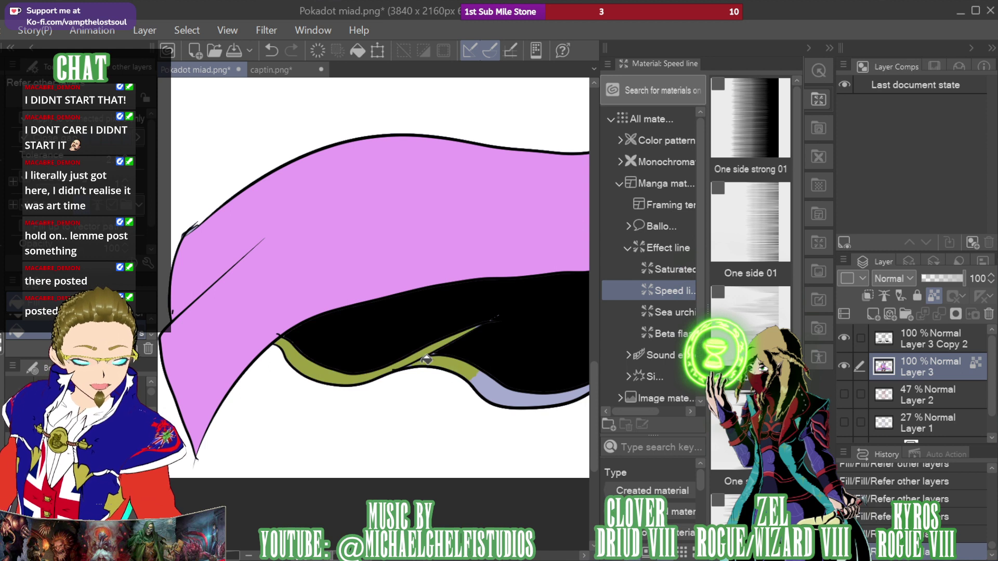
click(517, 396)
mouse_move(895, 182)
mouse_down()
mouse_move(851, 195)
mouse_move(934, 183)
mouse_move(898, 186)
mouse_up()
click(457, 407)
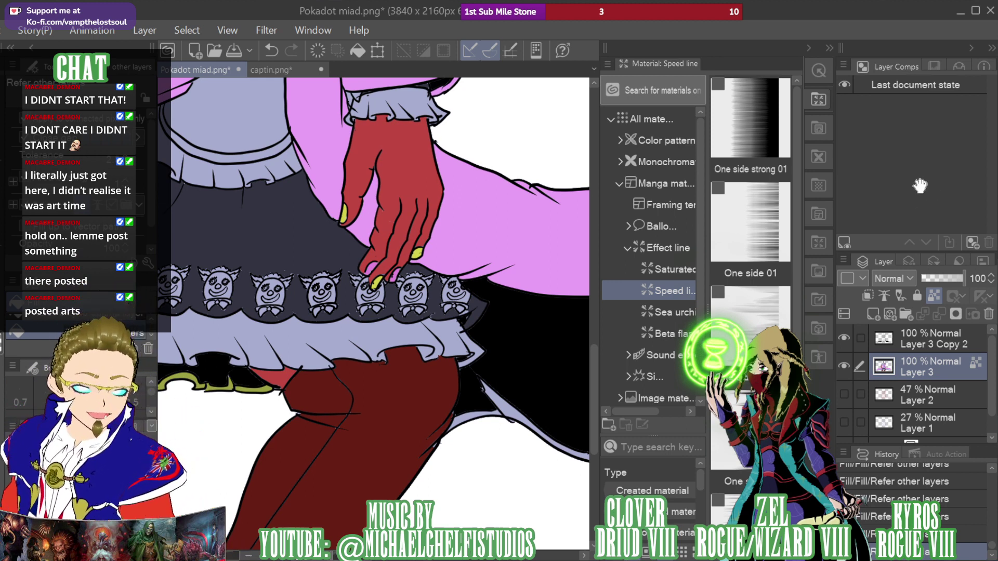
drag(920, 185, 928, 185)
mouse_move(321, 407)
mouse_down()
mouse_move(372, 411)
mouse_move(395, 436)
mouse_move(453, 447)
mouse_move(545, 428)
mouse_move(583, 374)
mouse_up()
mouse_move(911, 187)
mouse_down()
mouse_move(941, 187)
mouse_move(888, 165)
mouse_up()
click(542, 408)
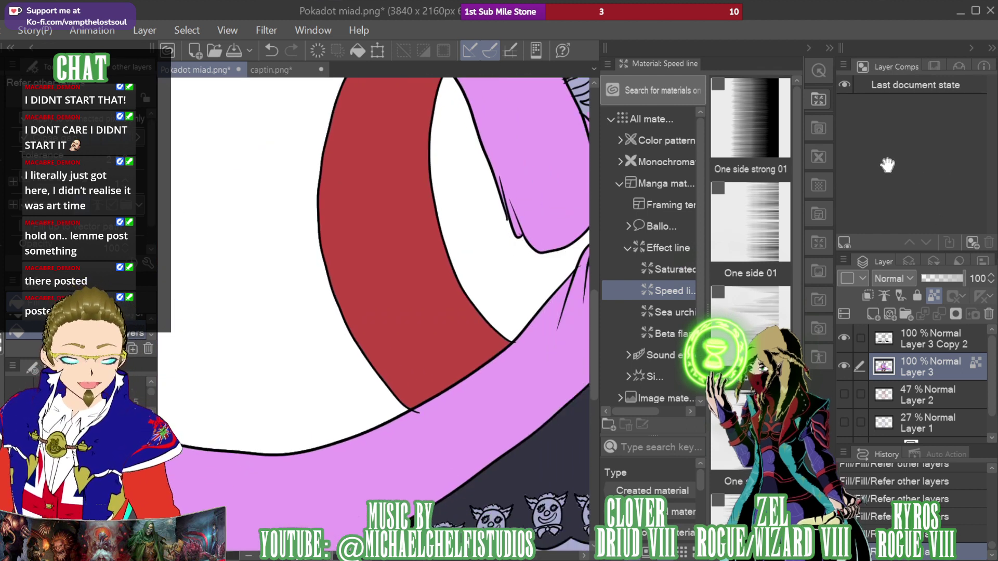
Sample the yellow polka-dot colour from captin.png, place a first G-pen dot on the left coat tail and undo the extra one
click(282, 68)
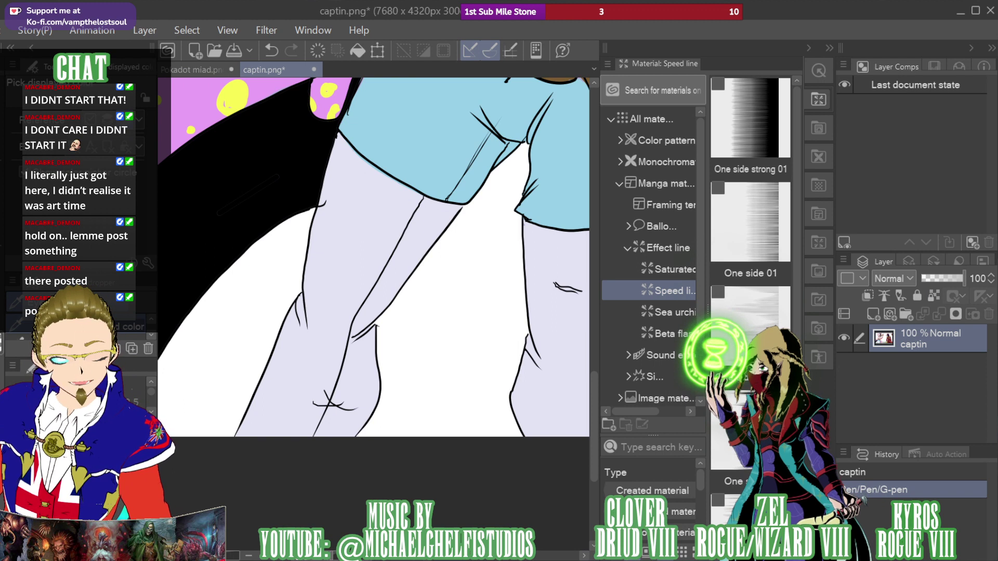
key(p)
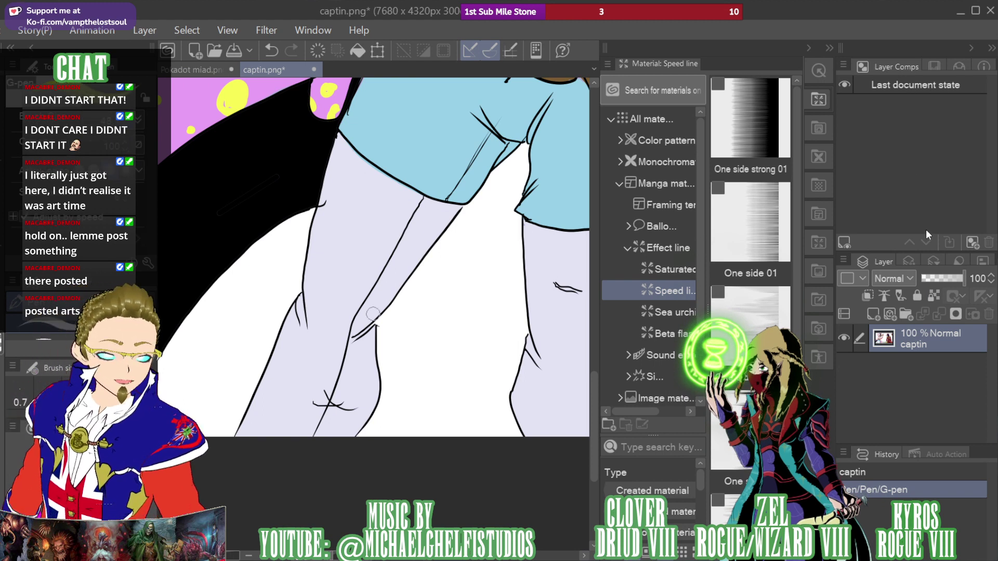
key(ctrl+0)
click(194, 73)
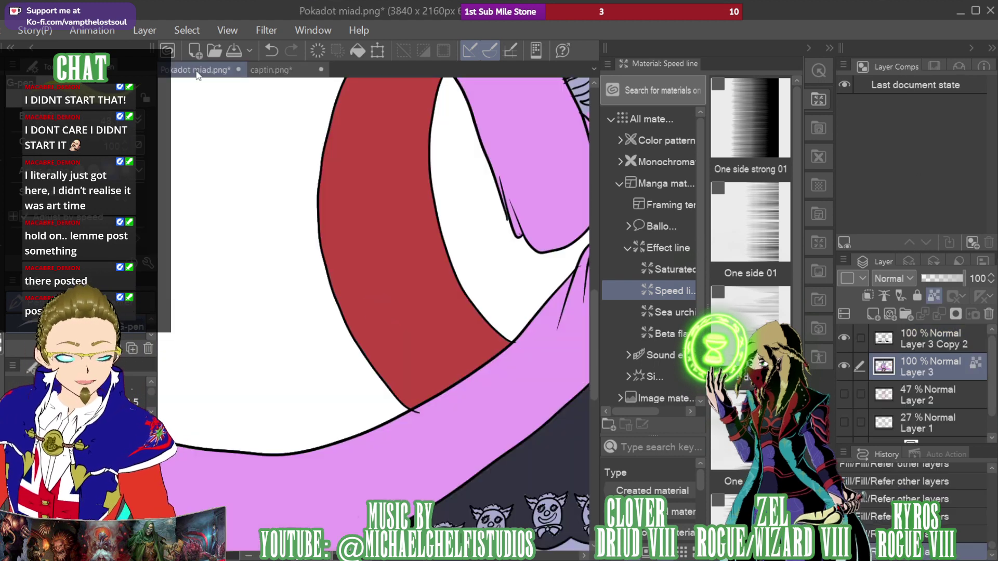
click(342, 457)
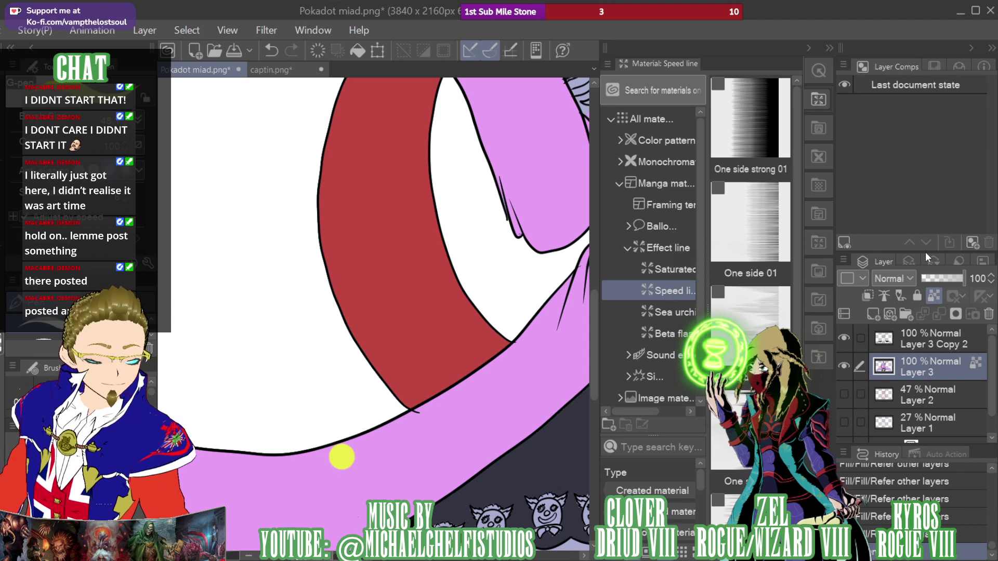
key(ctrl+minus)
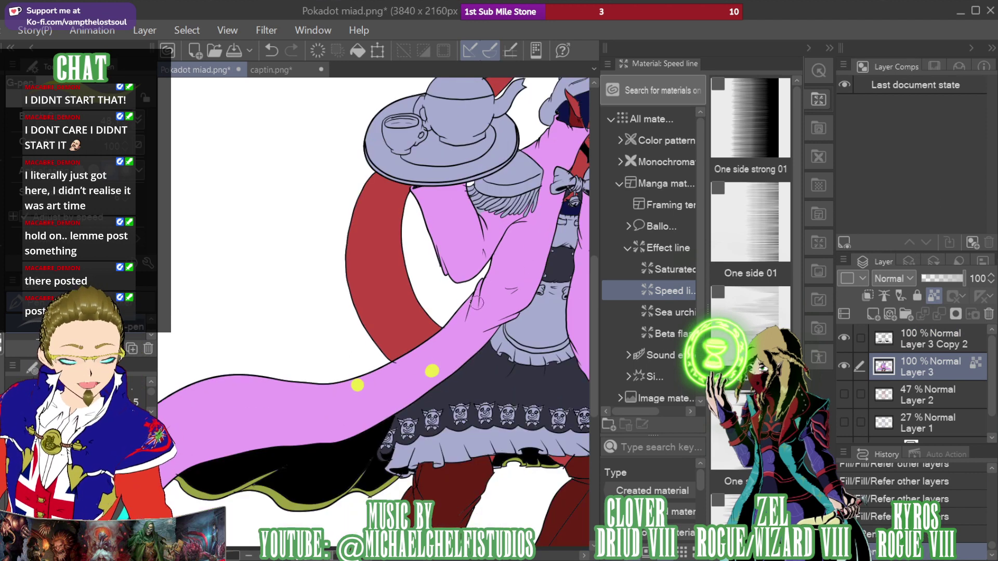
key(ctrl+z)
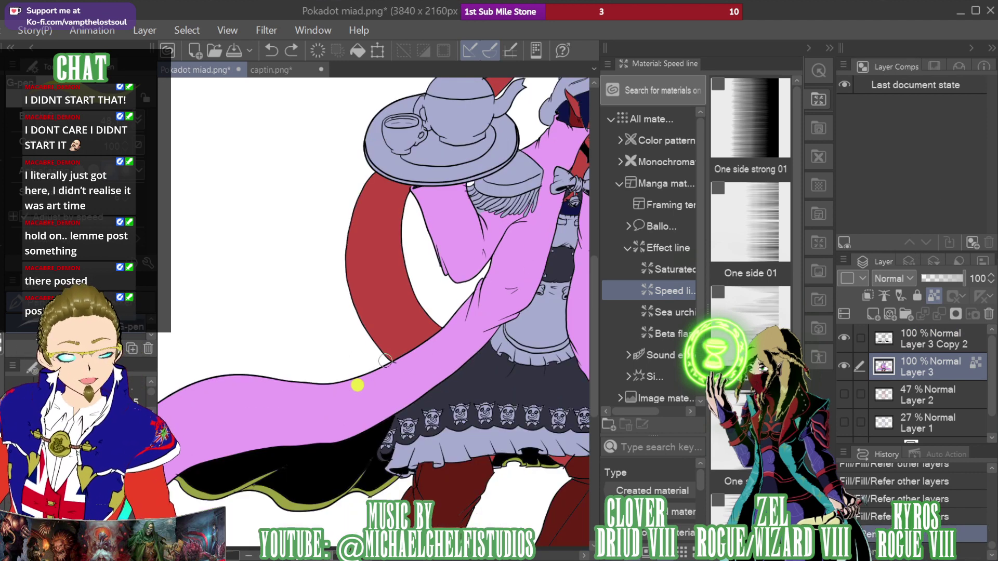
Scatter small yellow dots of varying size over the left coat tail, front panels and both sleeves
click(243, 438)
click(271, 388)
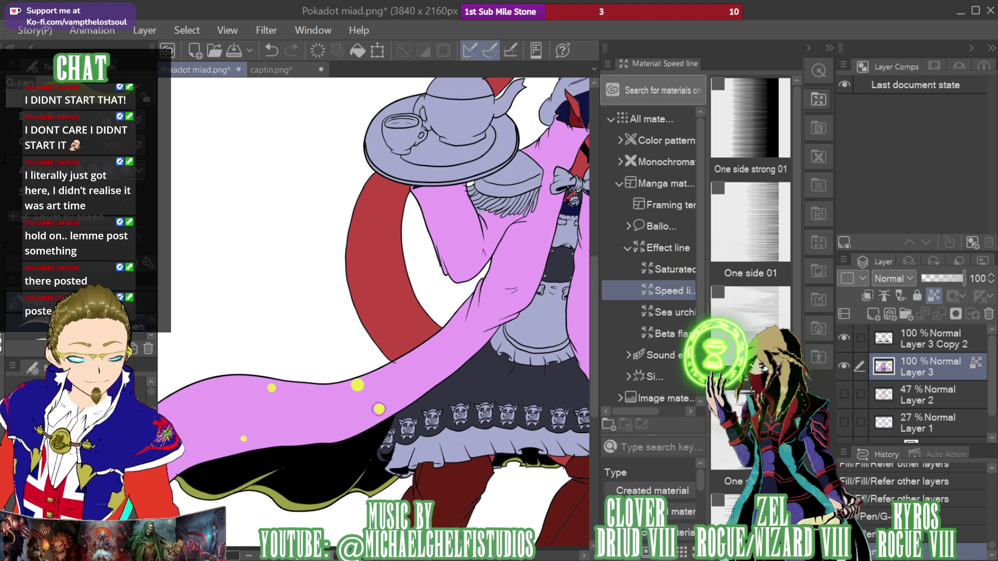
click(440, 339)
click(519, 294)
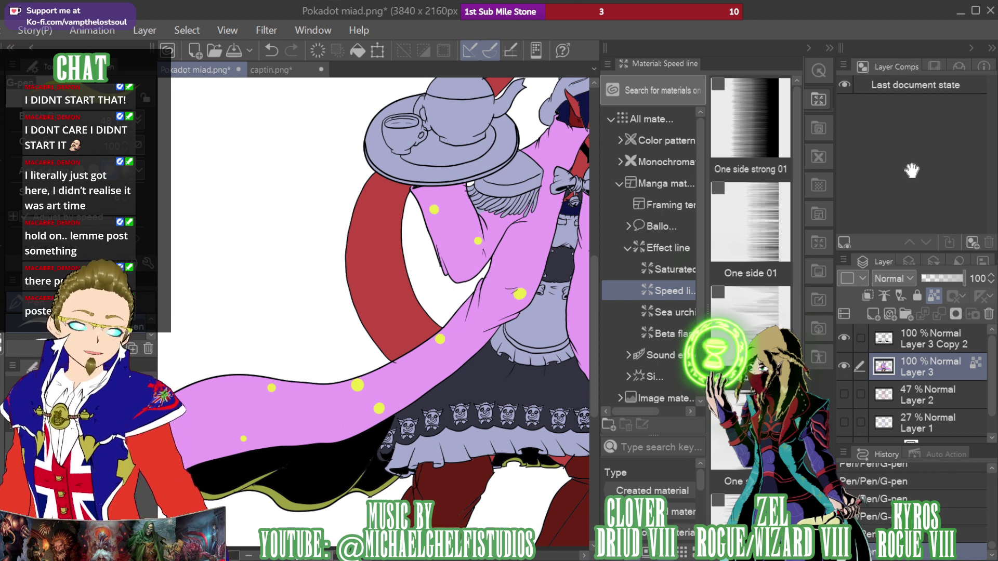
drag(436, 208, 231, 251)
drag(932, 155, 917, 159)
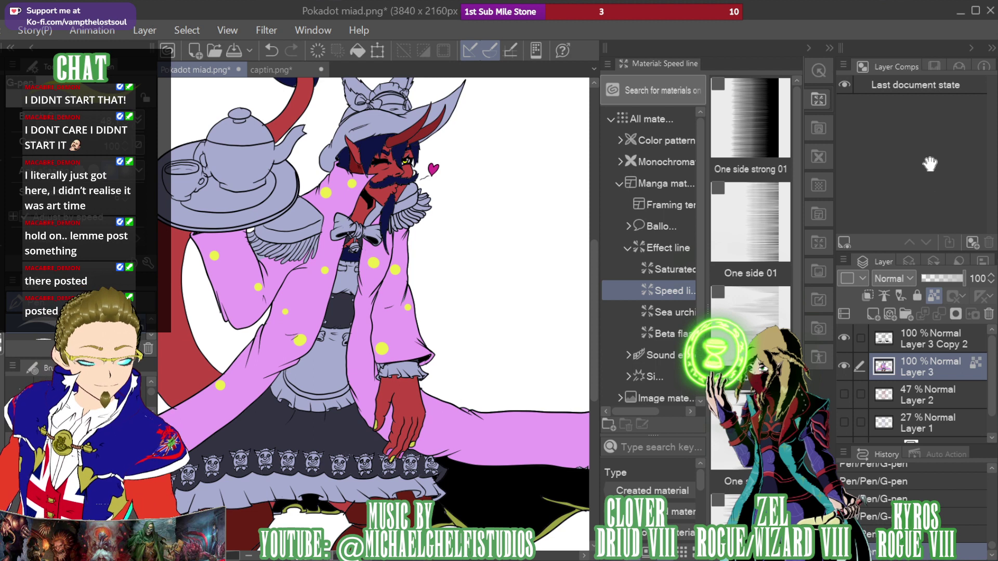
Add small yellow dots to the far end of the left coat tail and along the whole right coat tail
drag(931, 163, 858, 184)
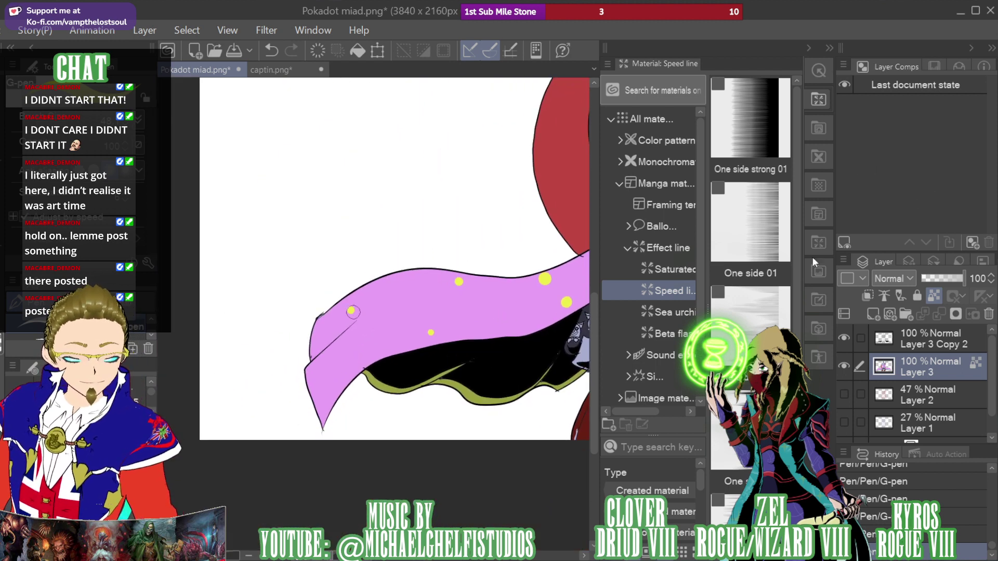
drag(813, 263, 933, 161)
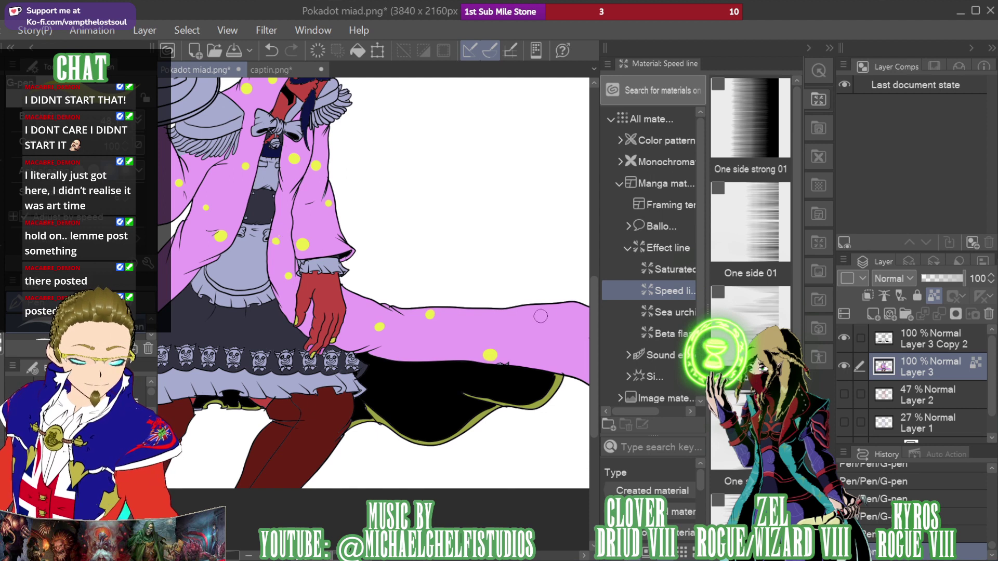
mouse_move(929, 181)
mouse_down()
mouse_move(944, 178)
mouse_move(546, 332)
mouse_up()
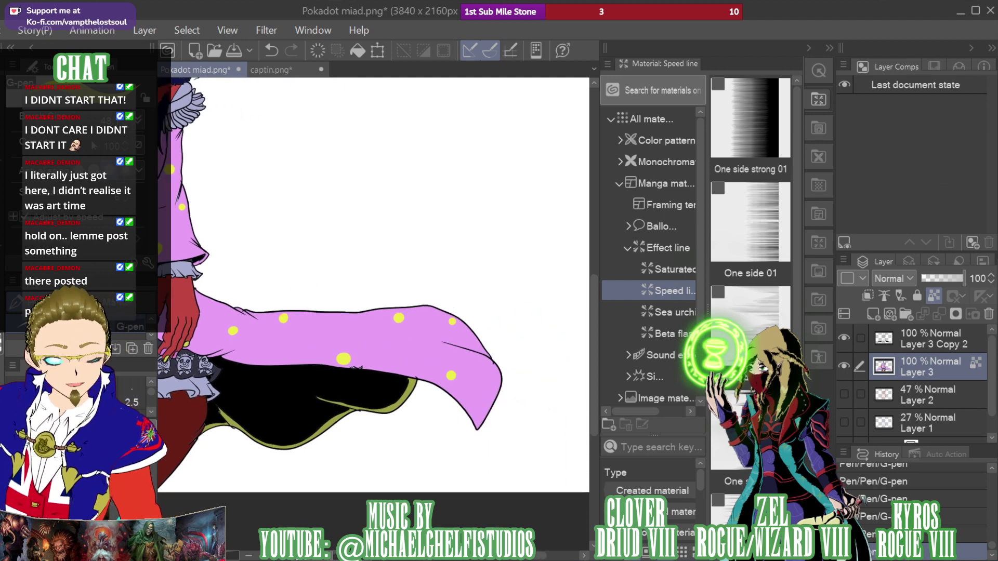
Place four large yellow dots between the small ones on the right coat tail using a bigger brush
click(411, 358)
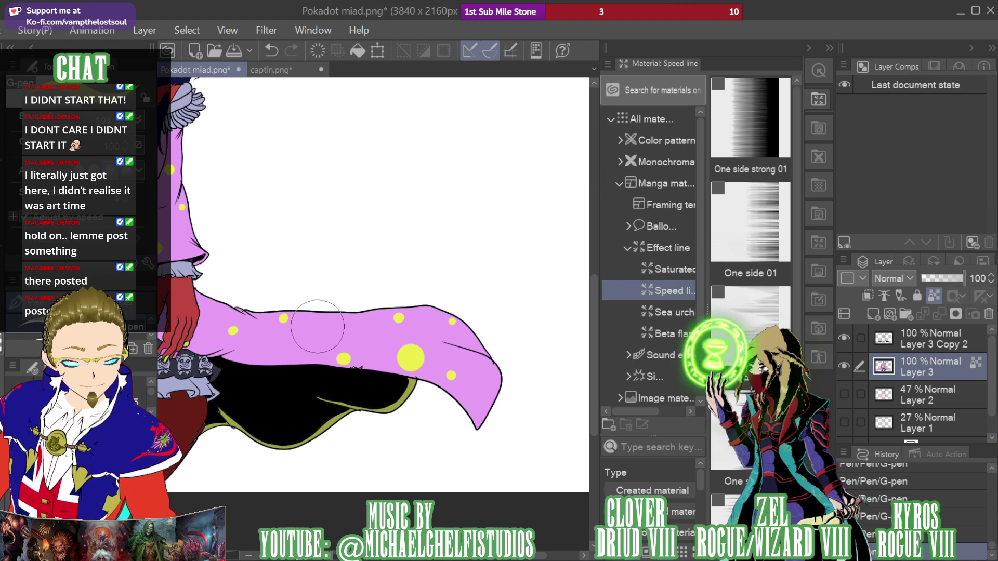
click(320, 330)
click(265, 353)
click(219, 310)
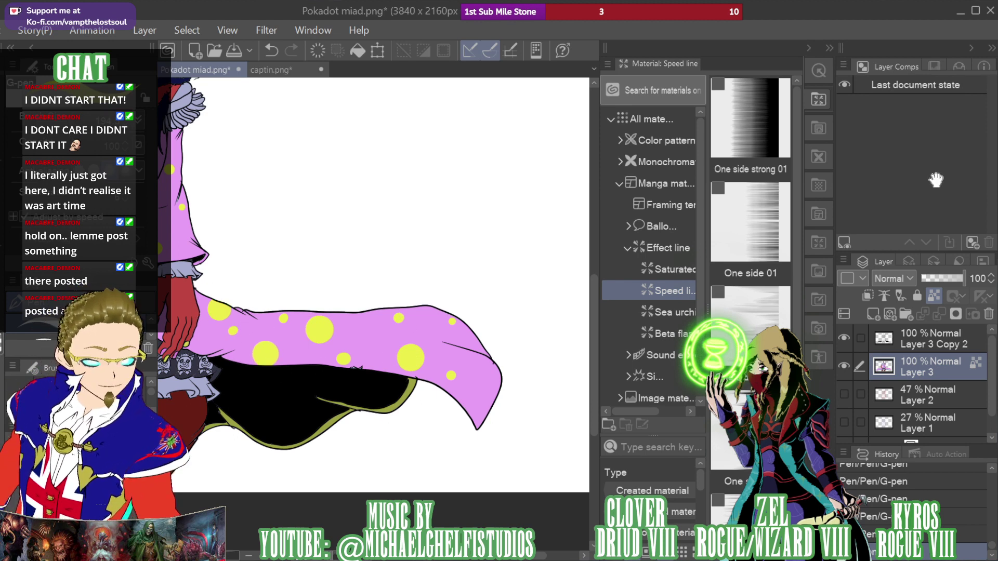
Place large yellow dots on the lowered sleeve, the coat's front panel and the raised sleeve
mouse_move(937, 180)
mouse_down()
mouse_move(921, 149)
mouse_move(913, 152)
mouse_up()
click(400, 378)
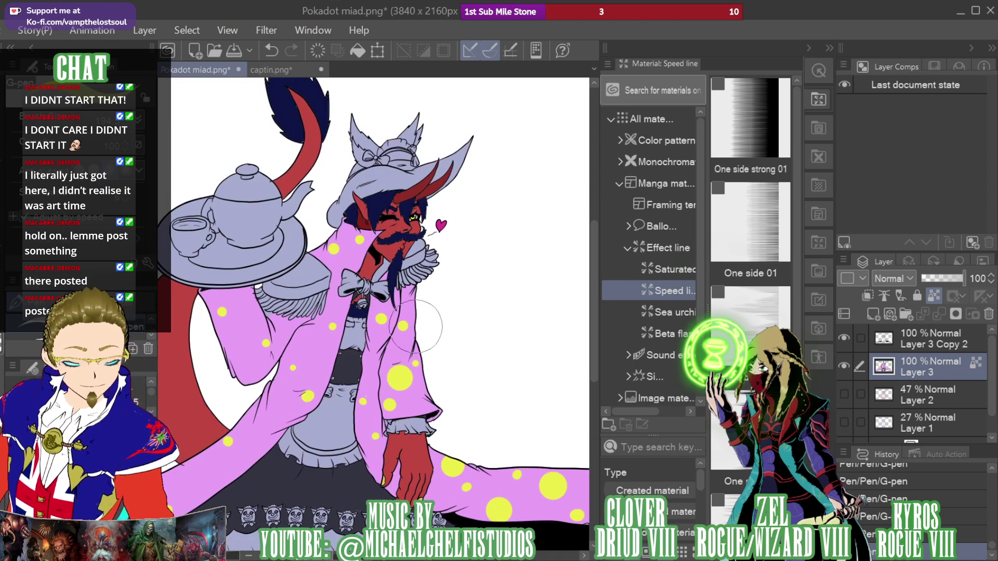
click(314, 355)
click(246, 320)
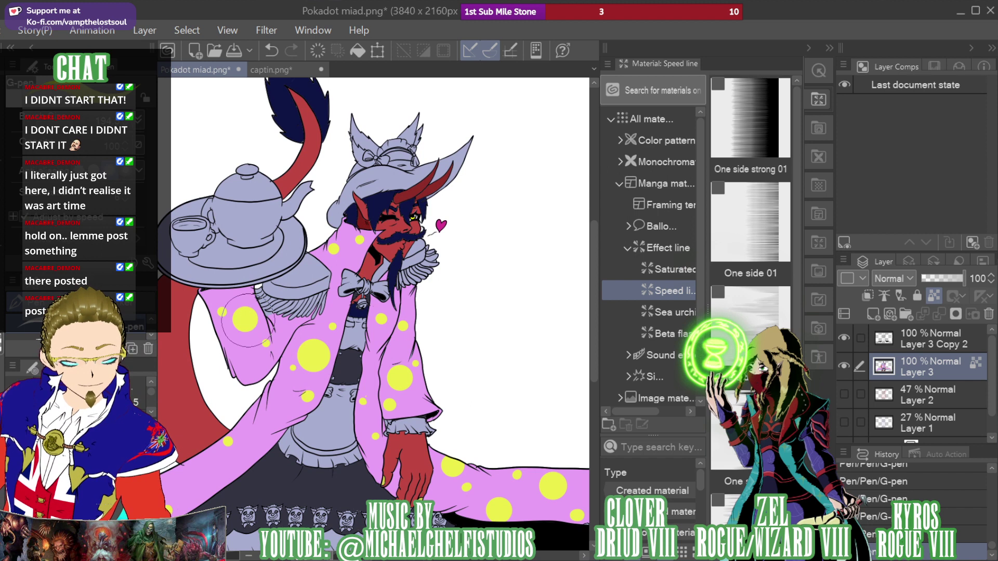
click(243, 370)
Place large yellow dots on the left coat tail and fill the spaces between them with smaller ones
mouse_move(924, 172)
mouse_down()
mouse_move(929, 156)
mouse_move(916, 167)
mouse_move(886, 164)
mouse_move(852, 192)
mouse_up()
click(279, 418)
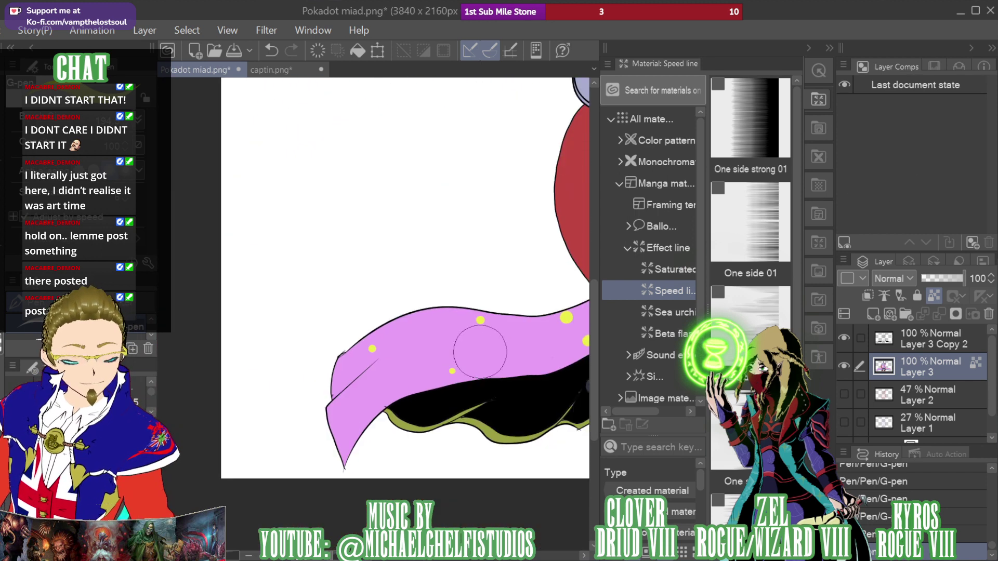
click(512, 354)
click(430, 333)
click(363, 414)
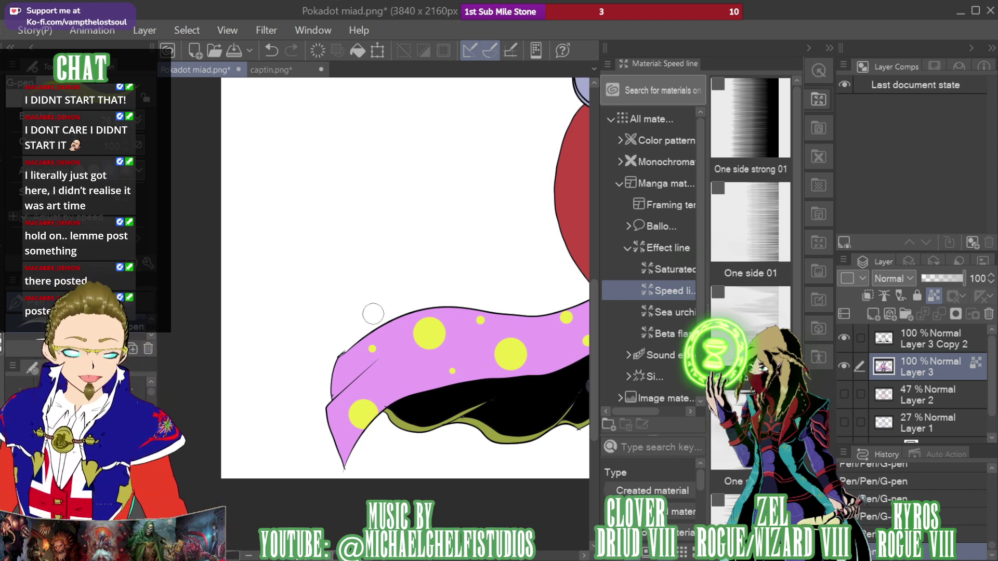
click(396, 379)
click(347, 368)
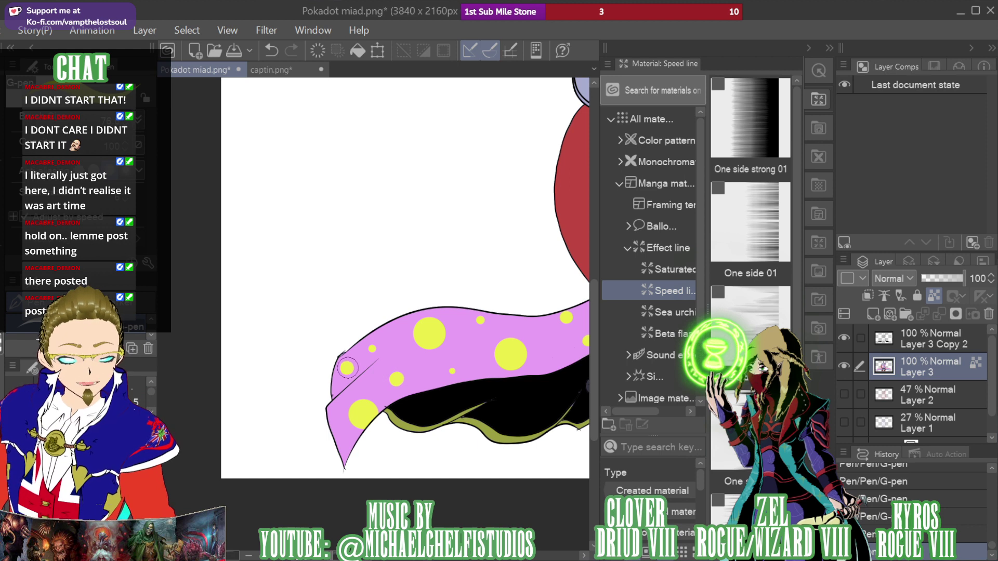
click(477, 345)
drag(888, 189, 901, 165)
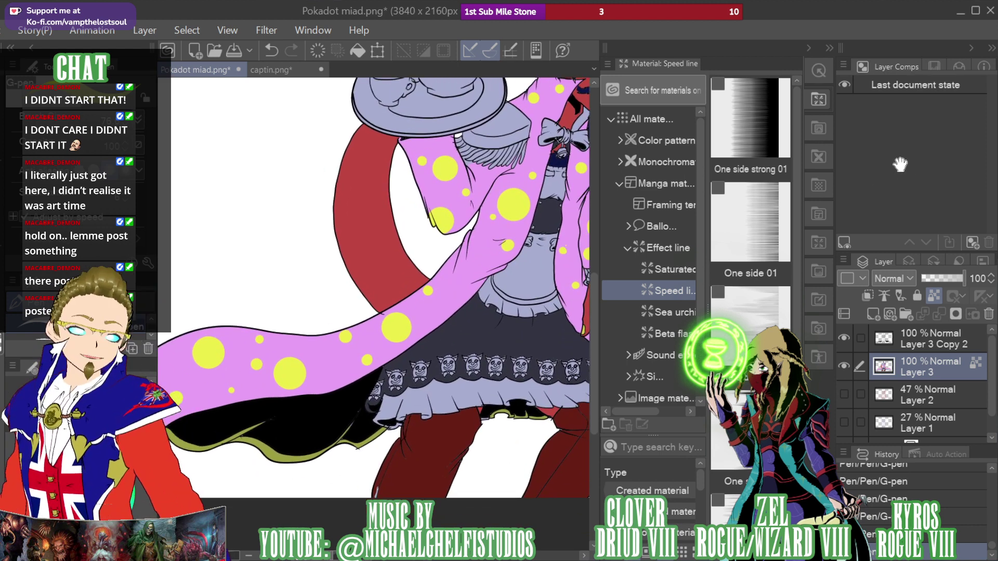